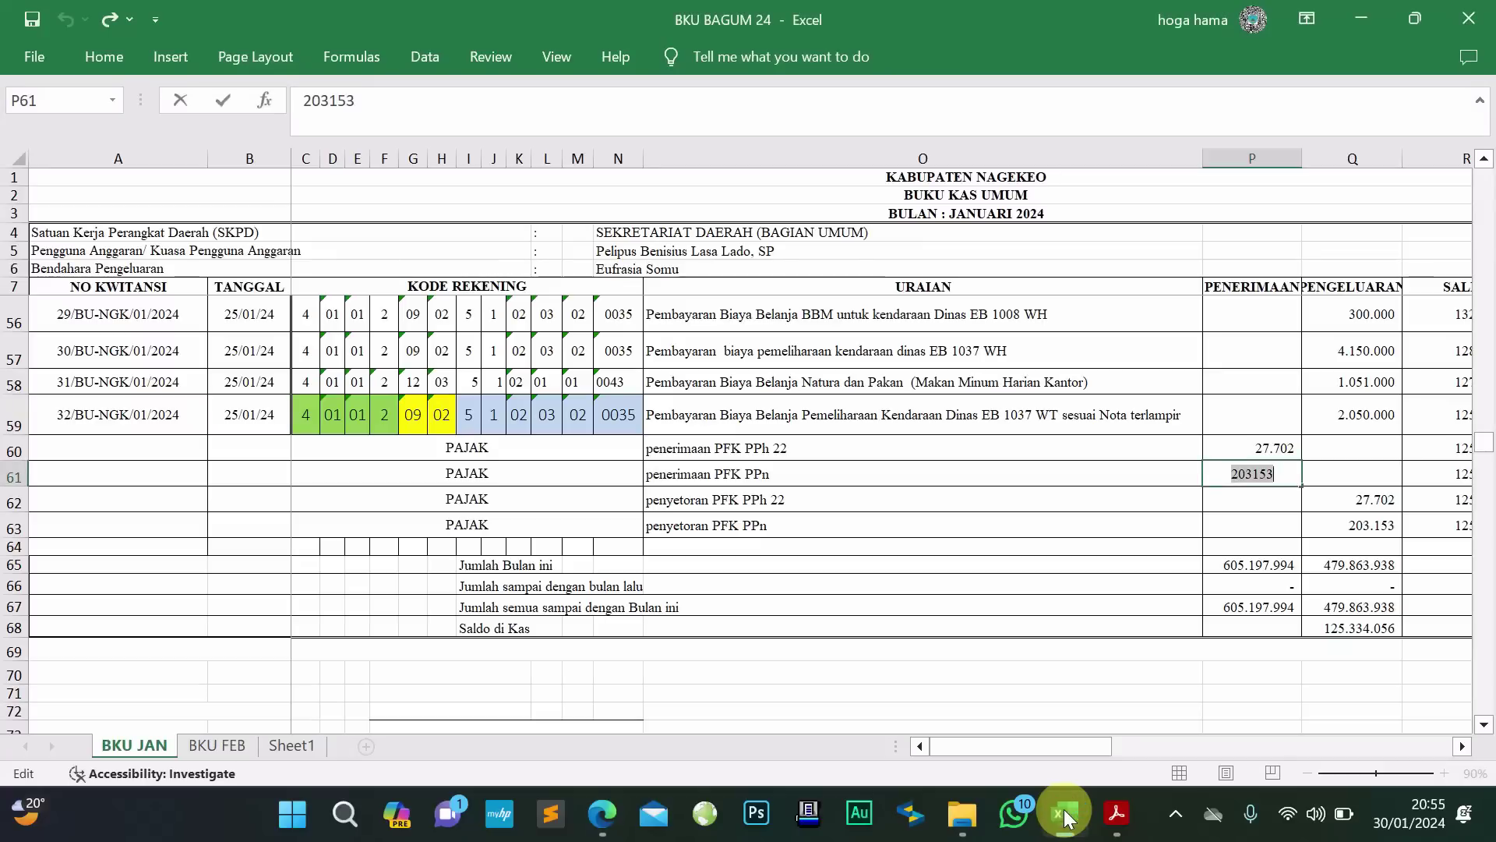
Switch to the SIPD tax form in the browser and open the Tanggal Billing field for Pajak Pertambahan Nilai
left_click(657, 359)
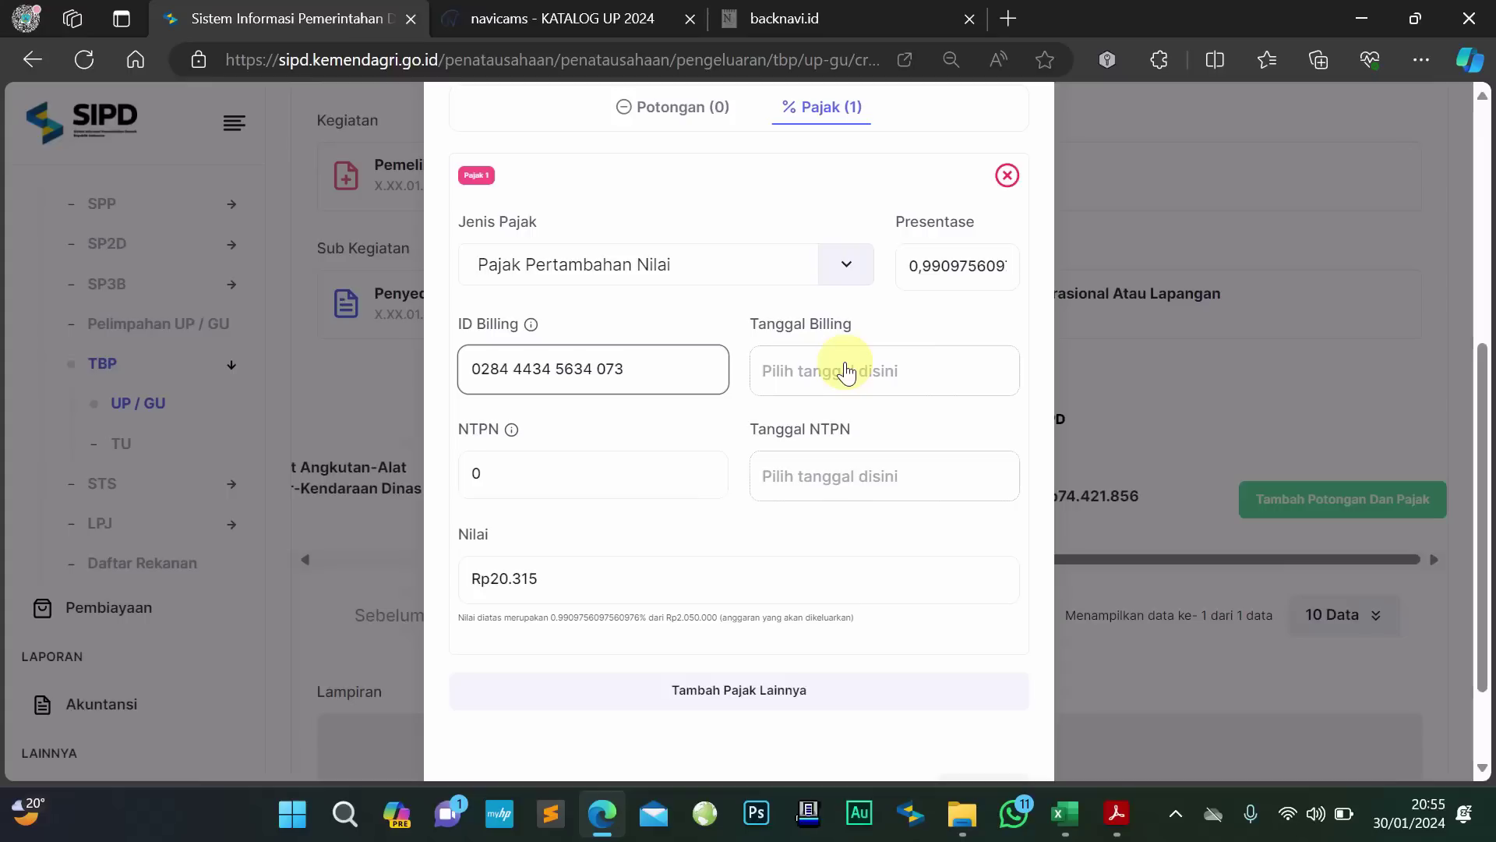
left_click(848, 372)
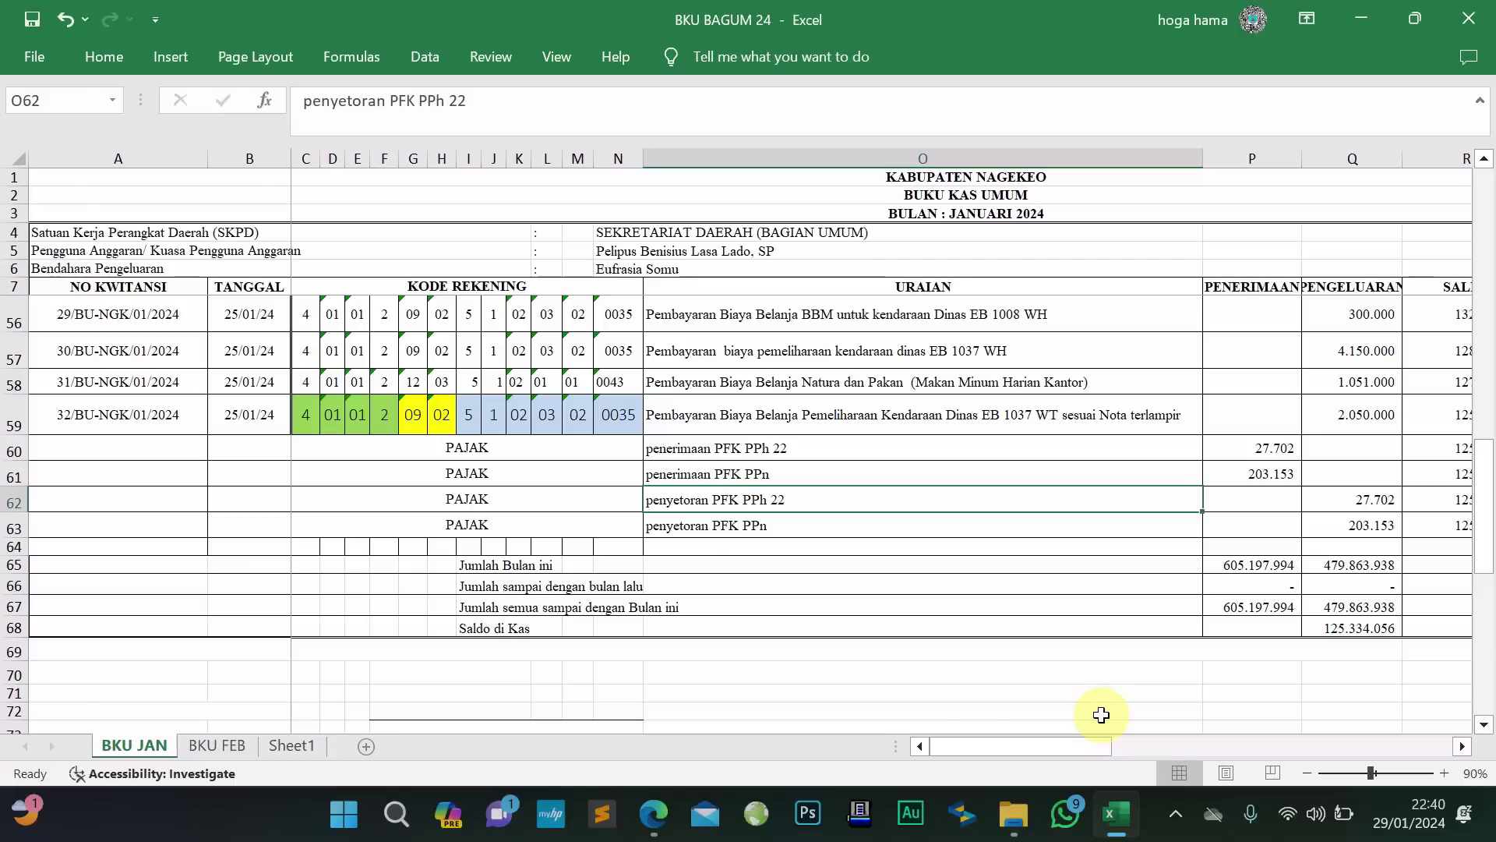
Examine the receipt number, account code and description of the EB 1037 WT vehicle maintenance payment in row 59 of BKU JAN
left_click(162, 413)
left_click(325, 417)
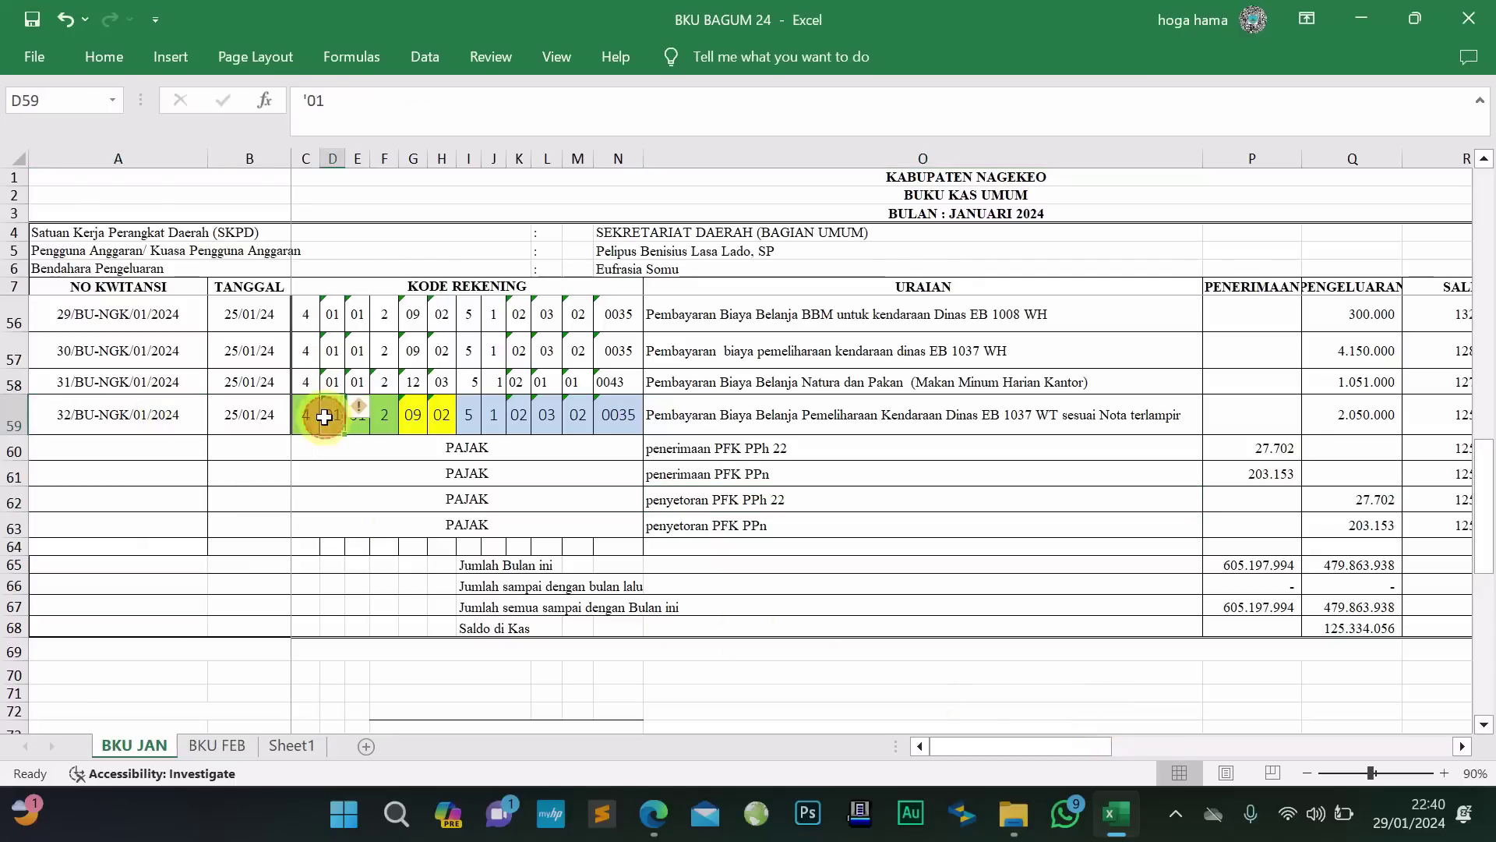
left_click(675, 409)
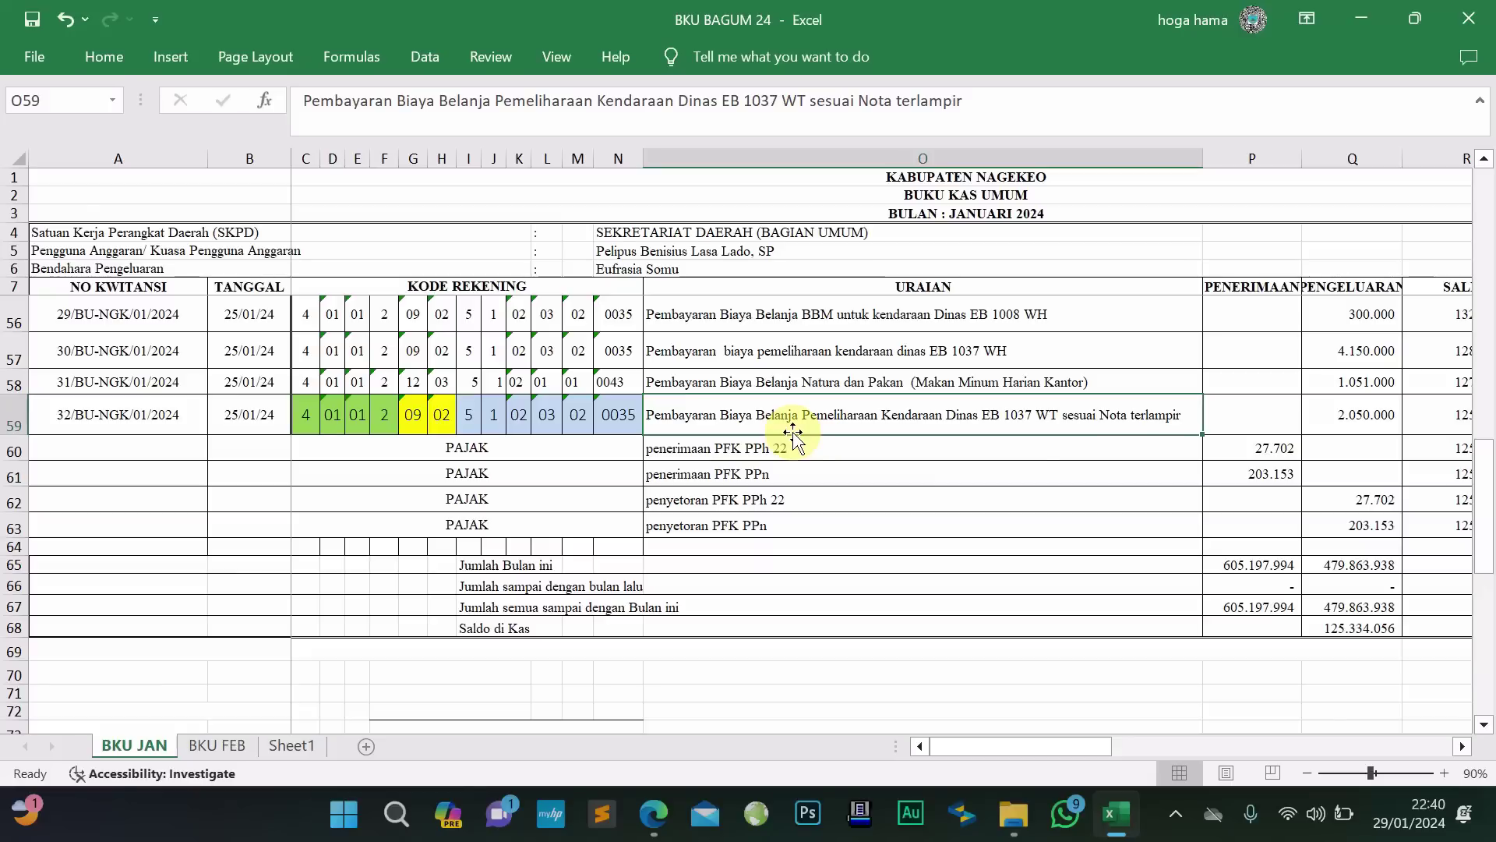
left_click(1226, 399)
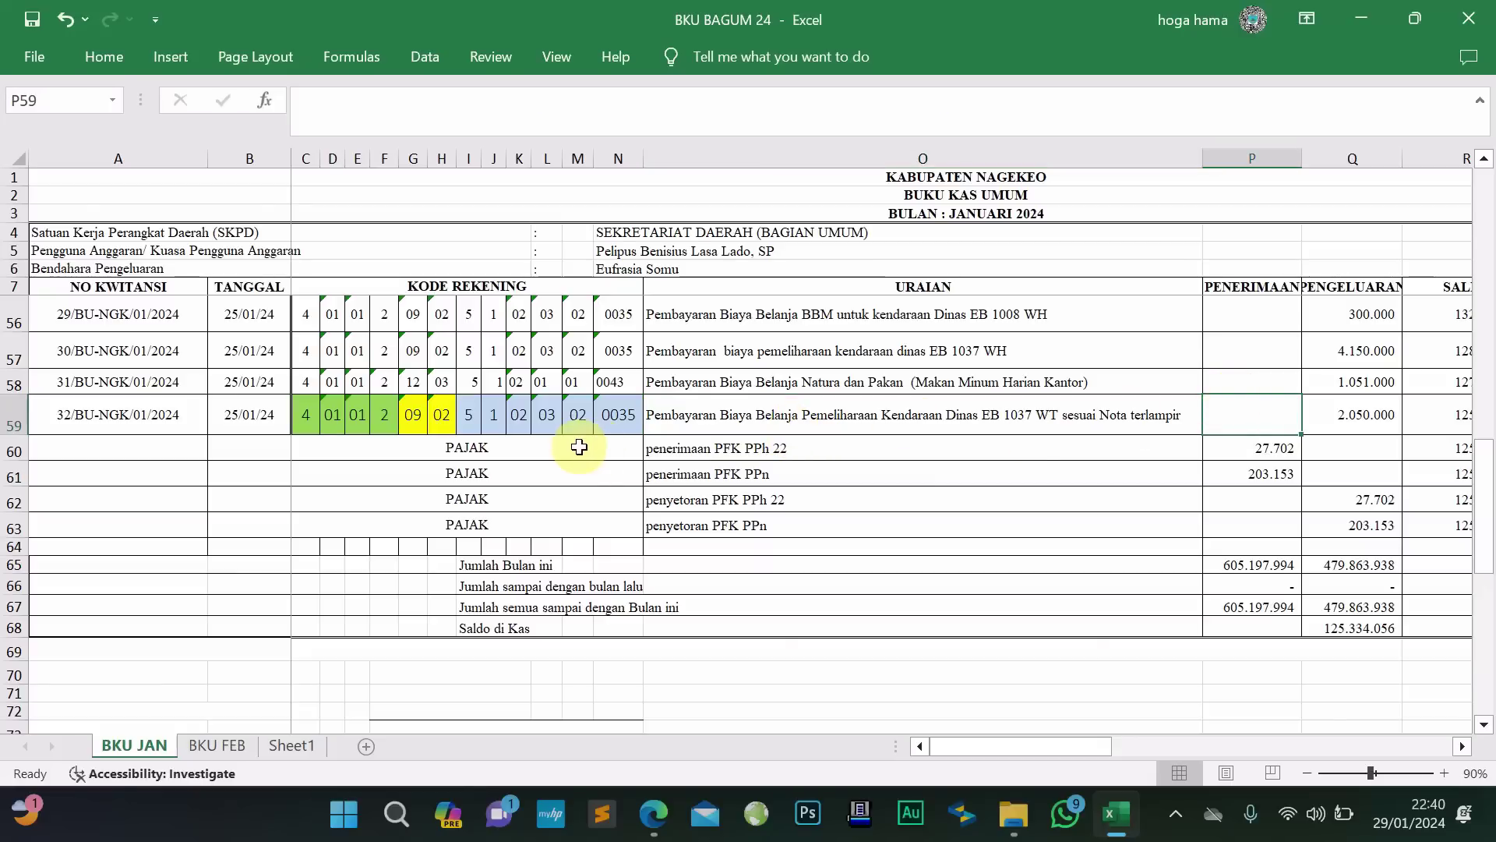
left_click(811, 406)
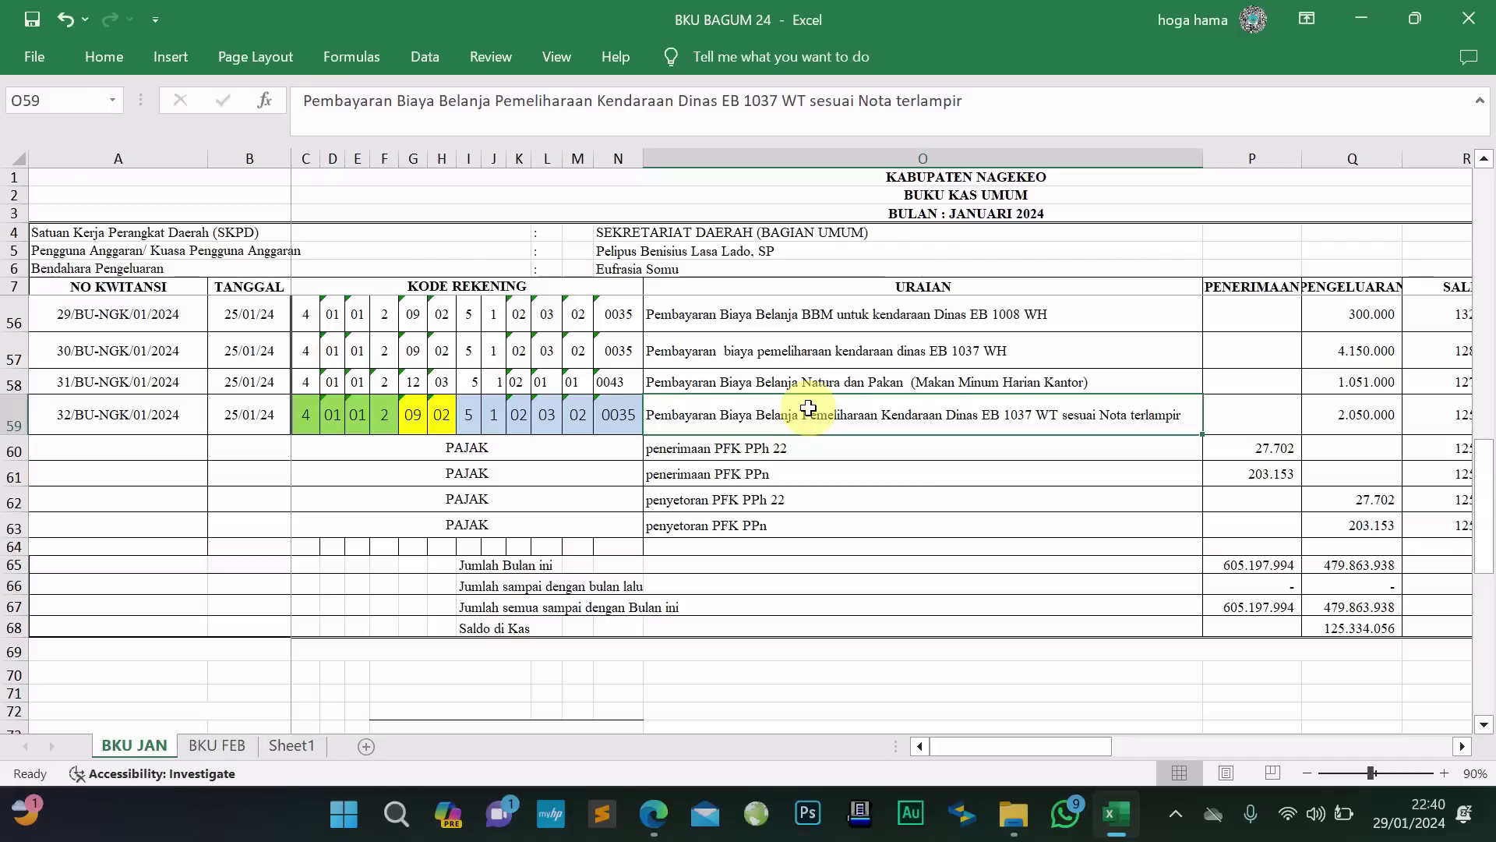
key("Left")
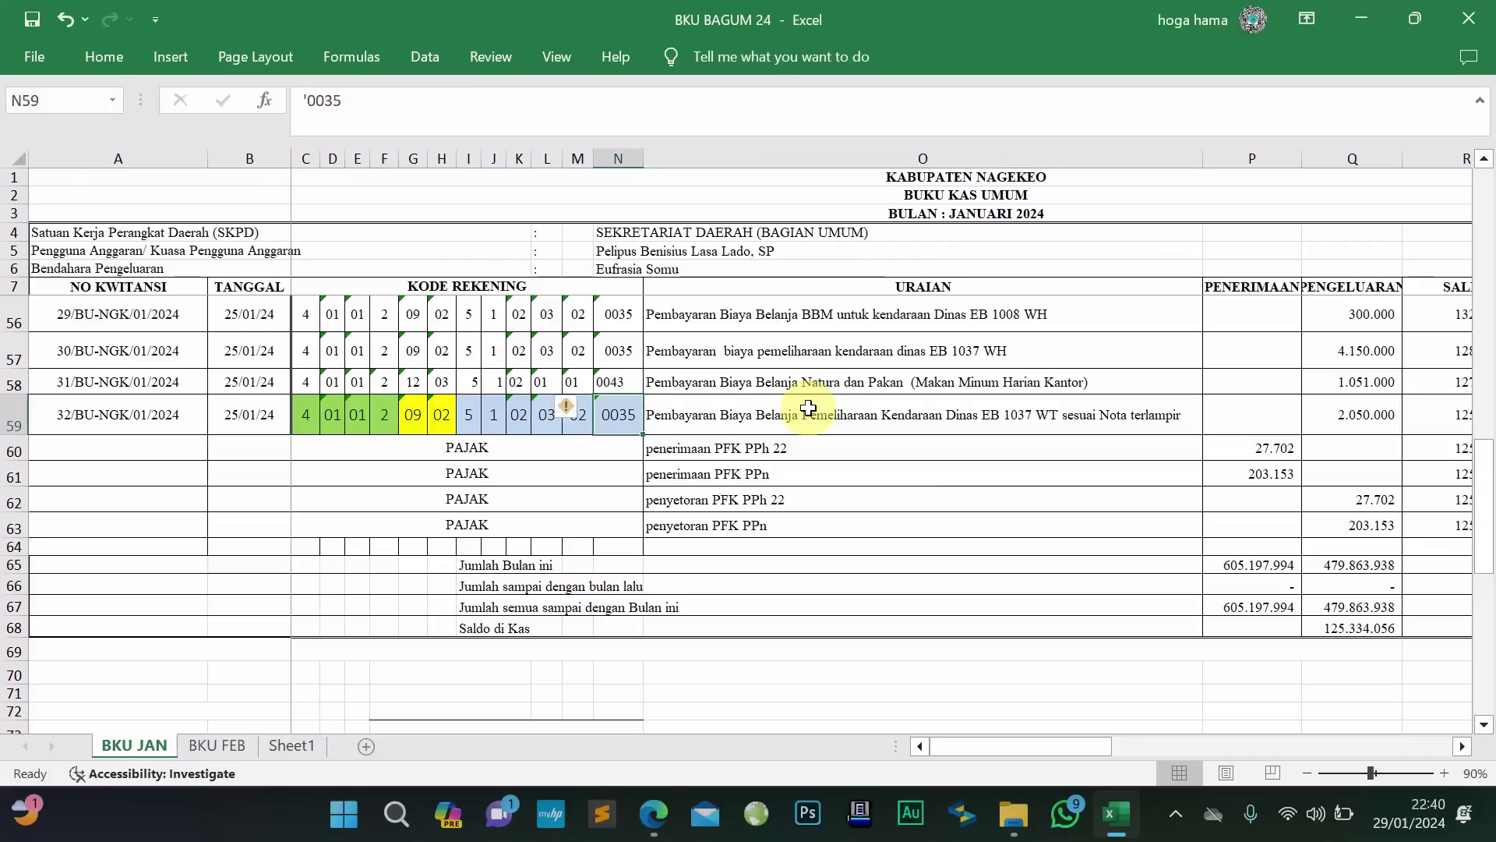
key("Right")
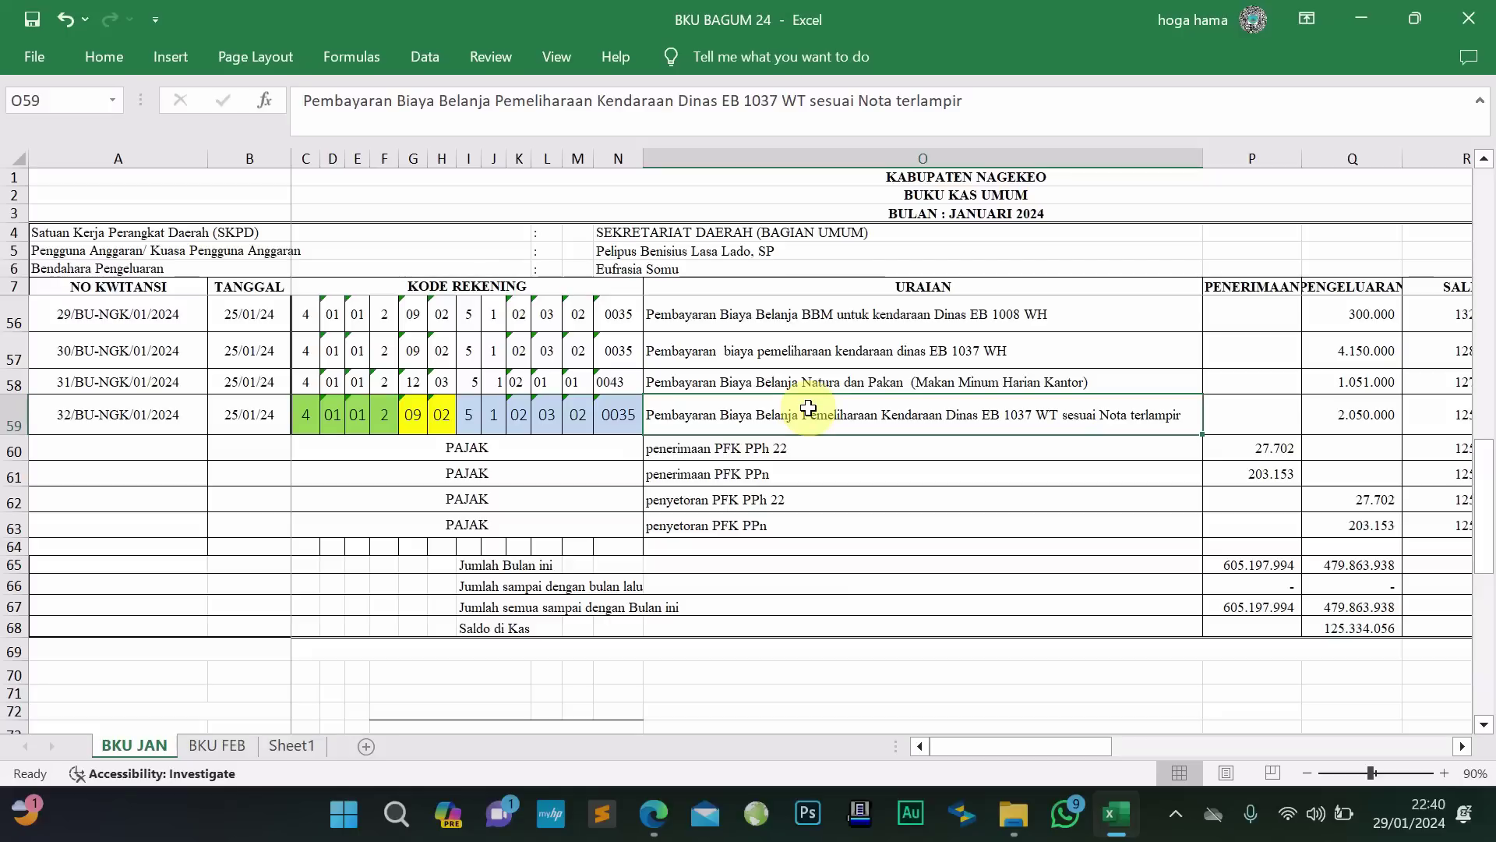
key("Left")
key("Left")
key("Left")
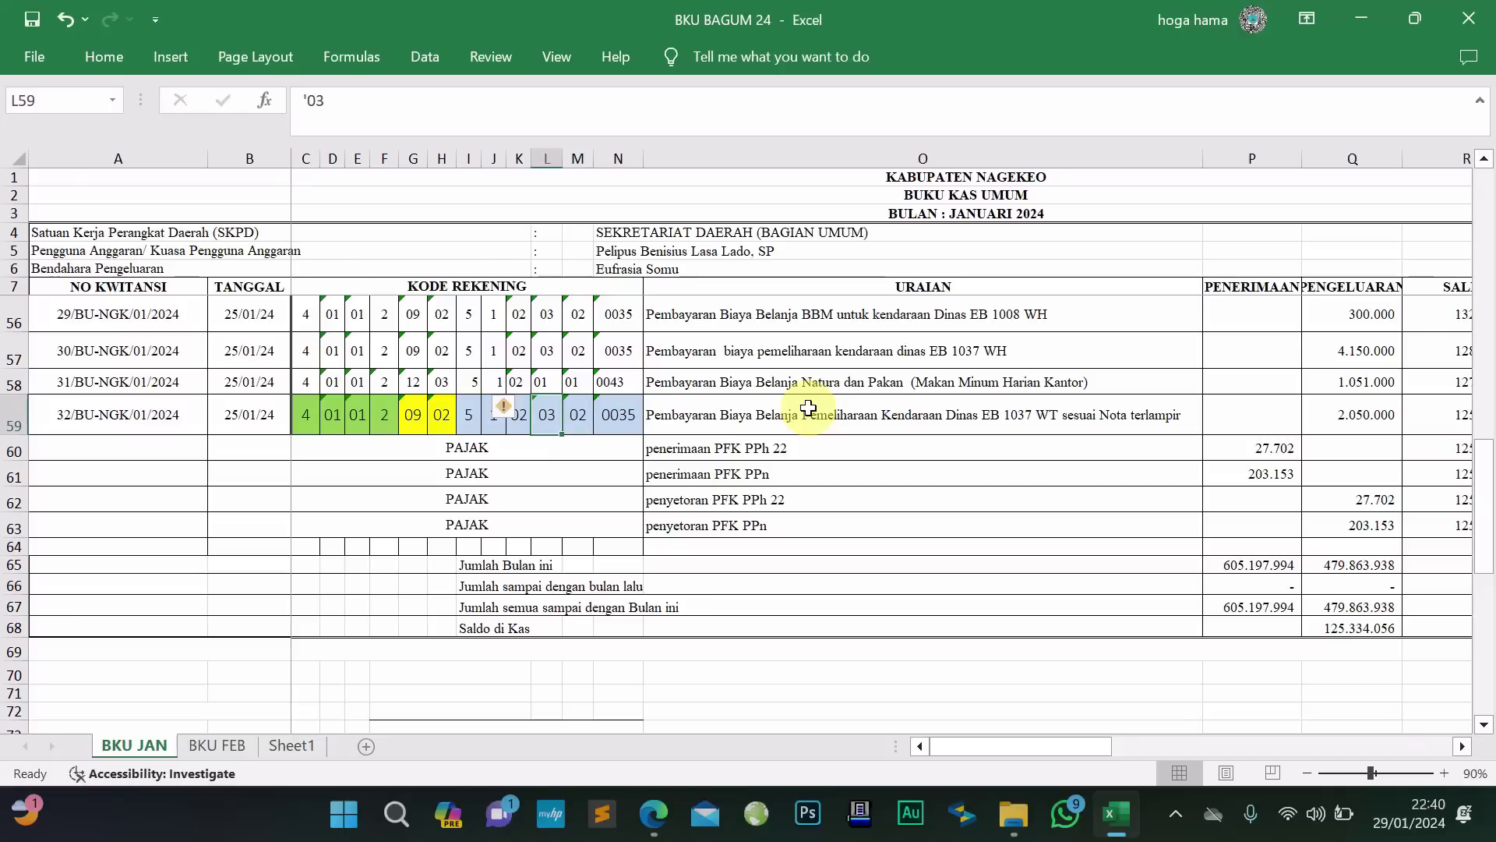
Review row 59's colour-grouped account code segments, description and expenditure amount, along with the four PAJAK rows beneath it
left_click(305, 408)
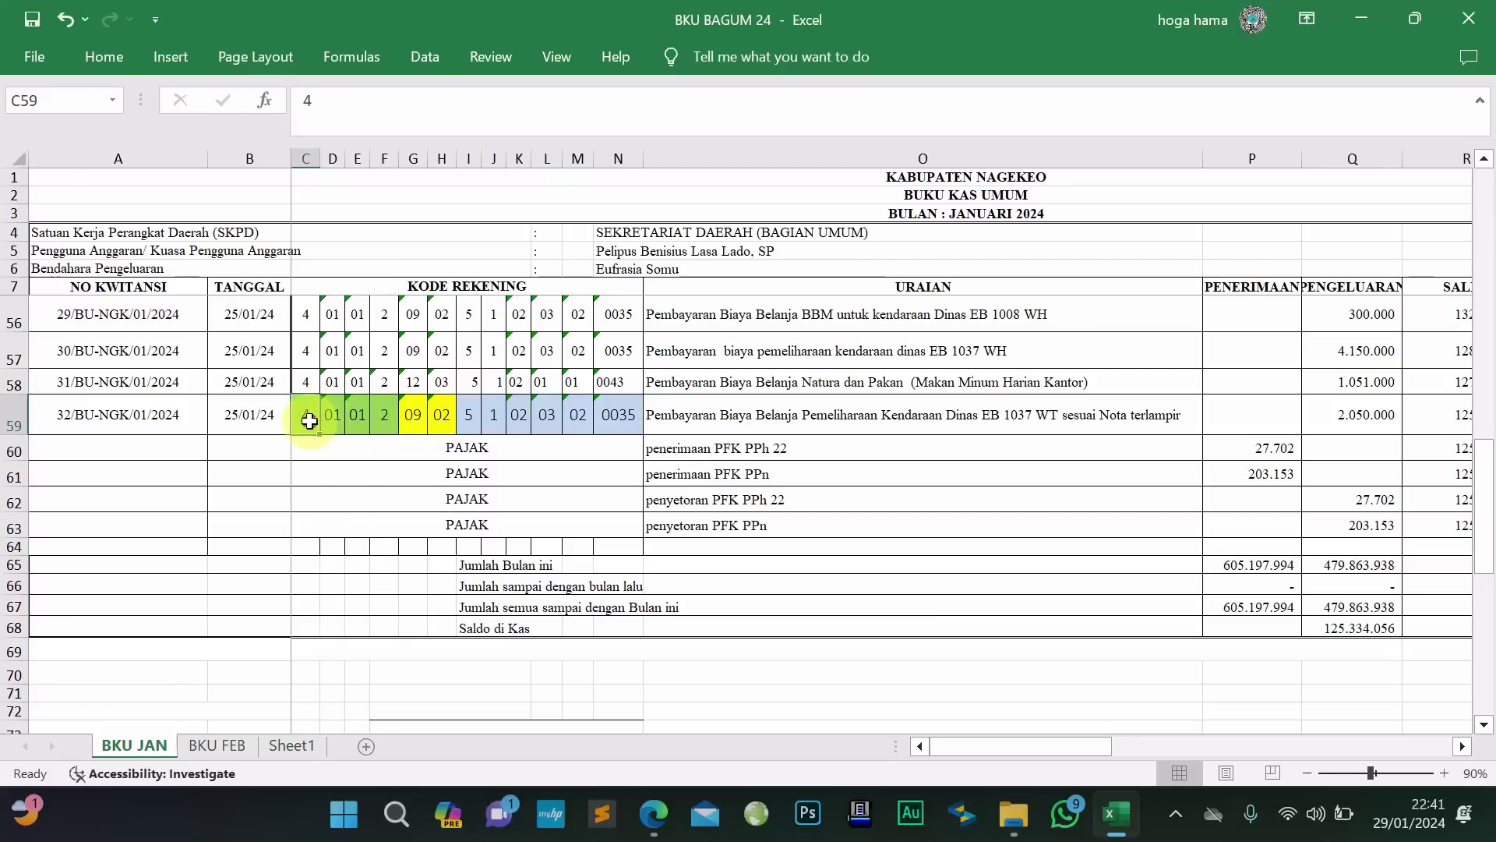
left_click(410, 417)
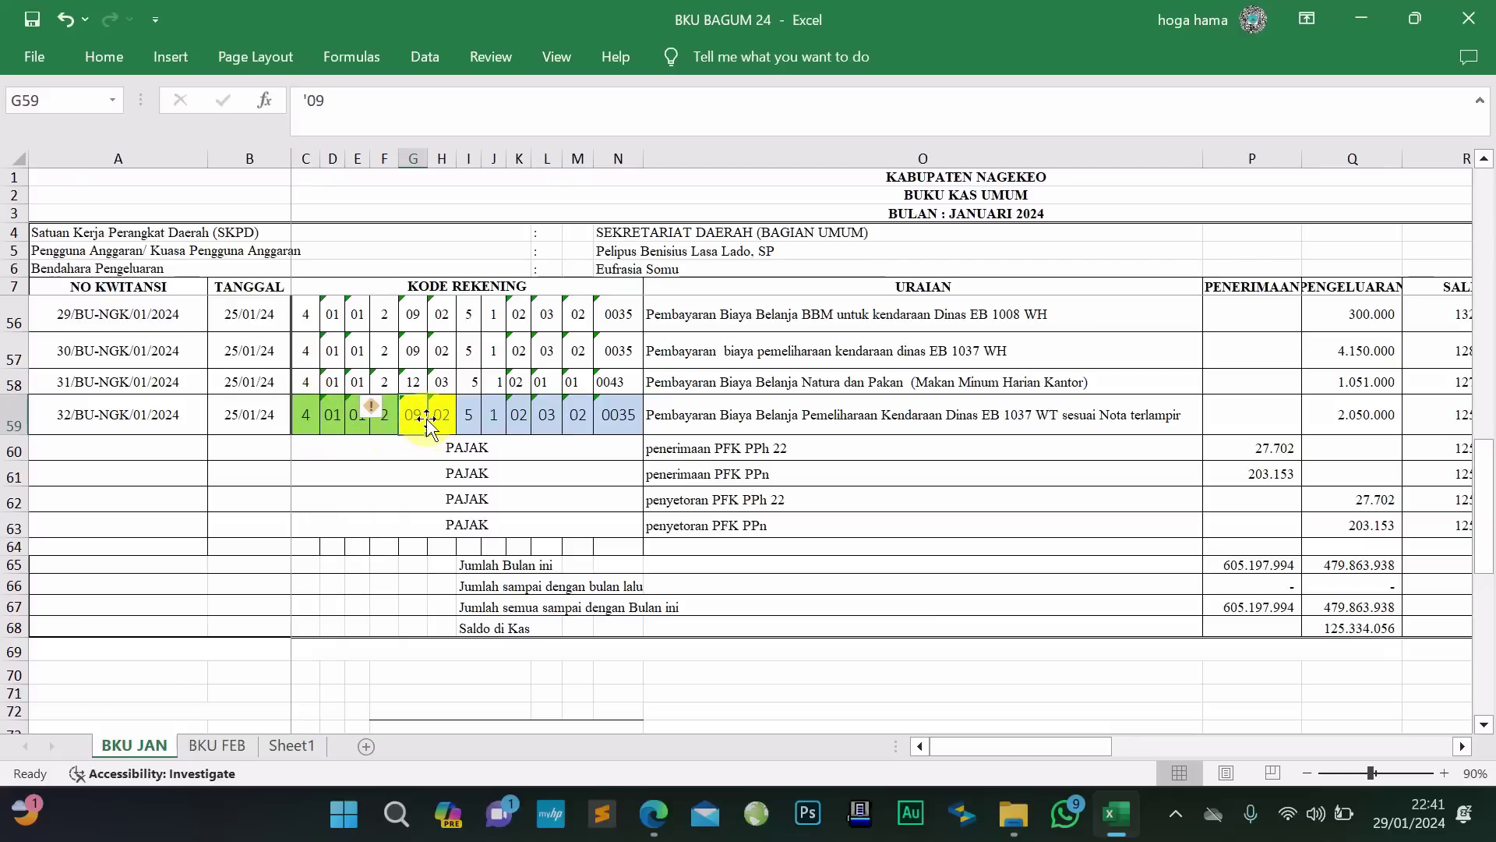
left_click_drag(469, 417, 595, 416)
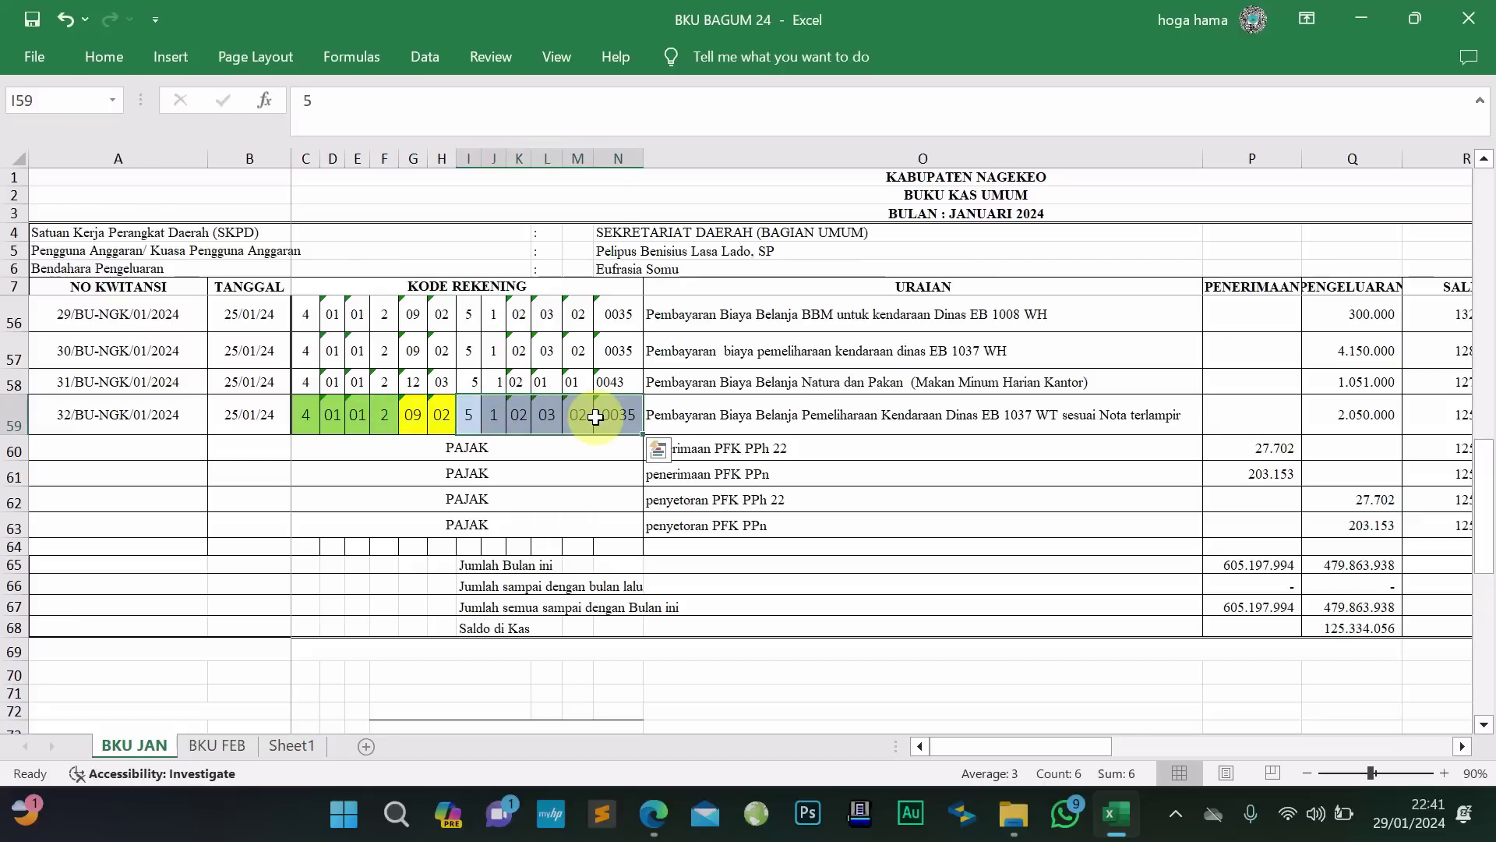
left_click(769, 418)
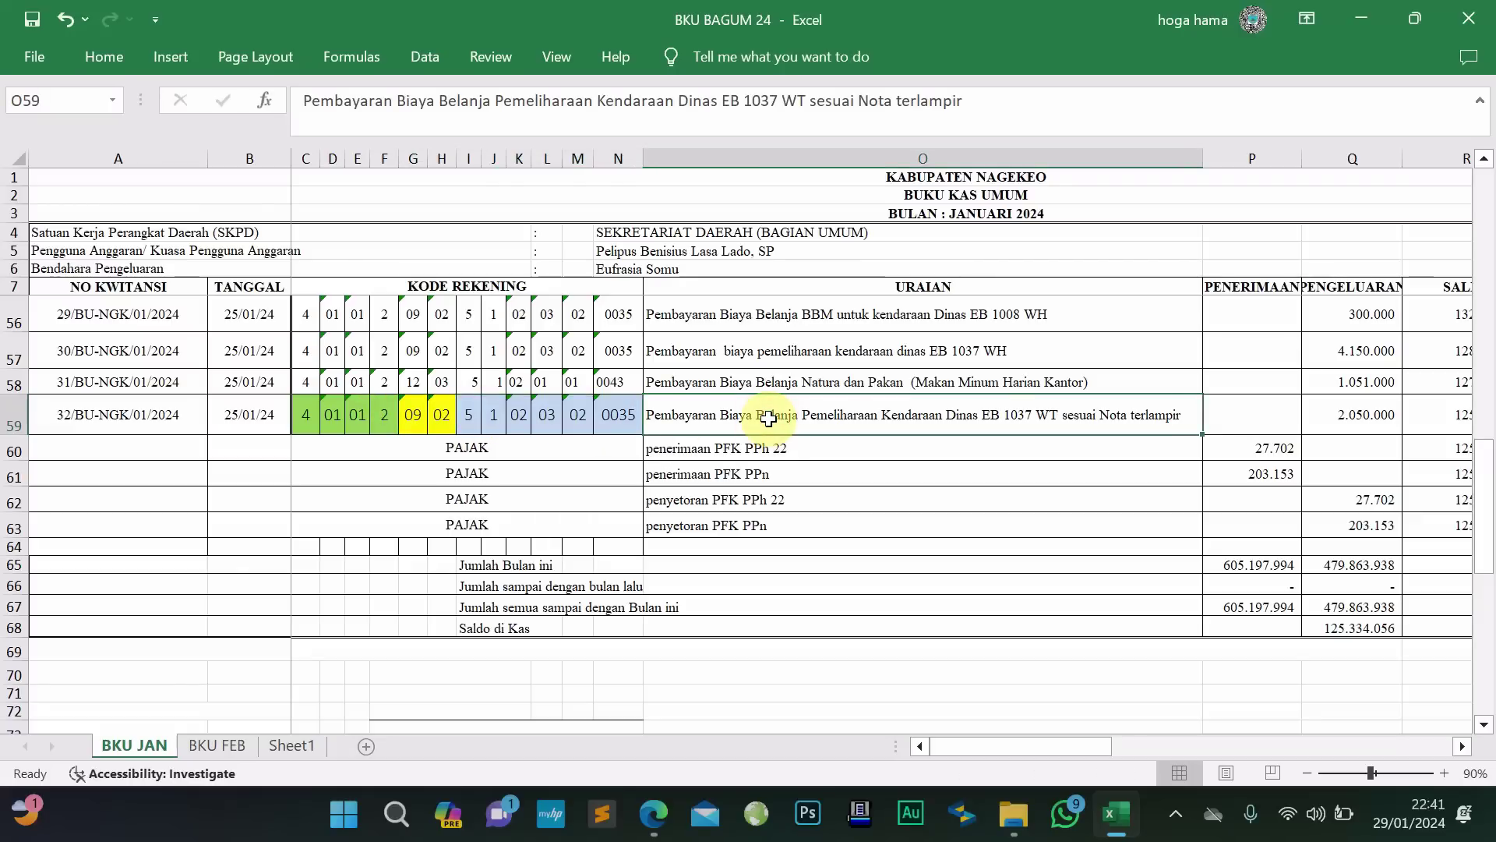
key("Right")
key("Right")
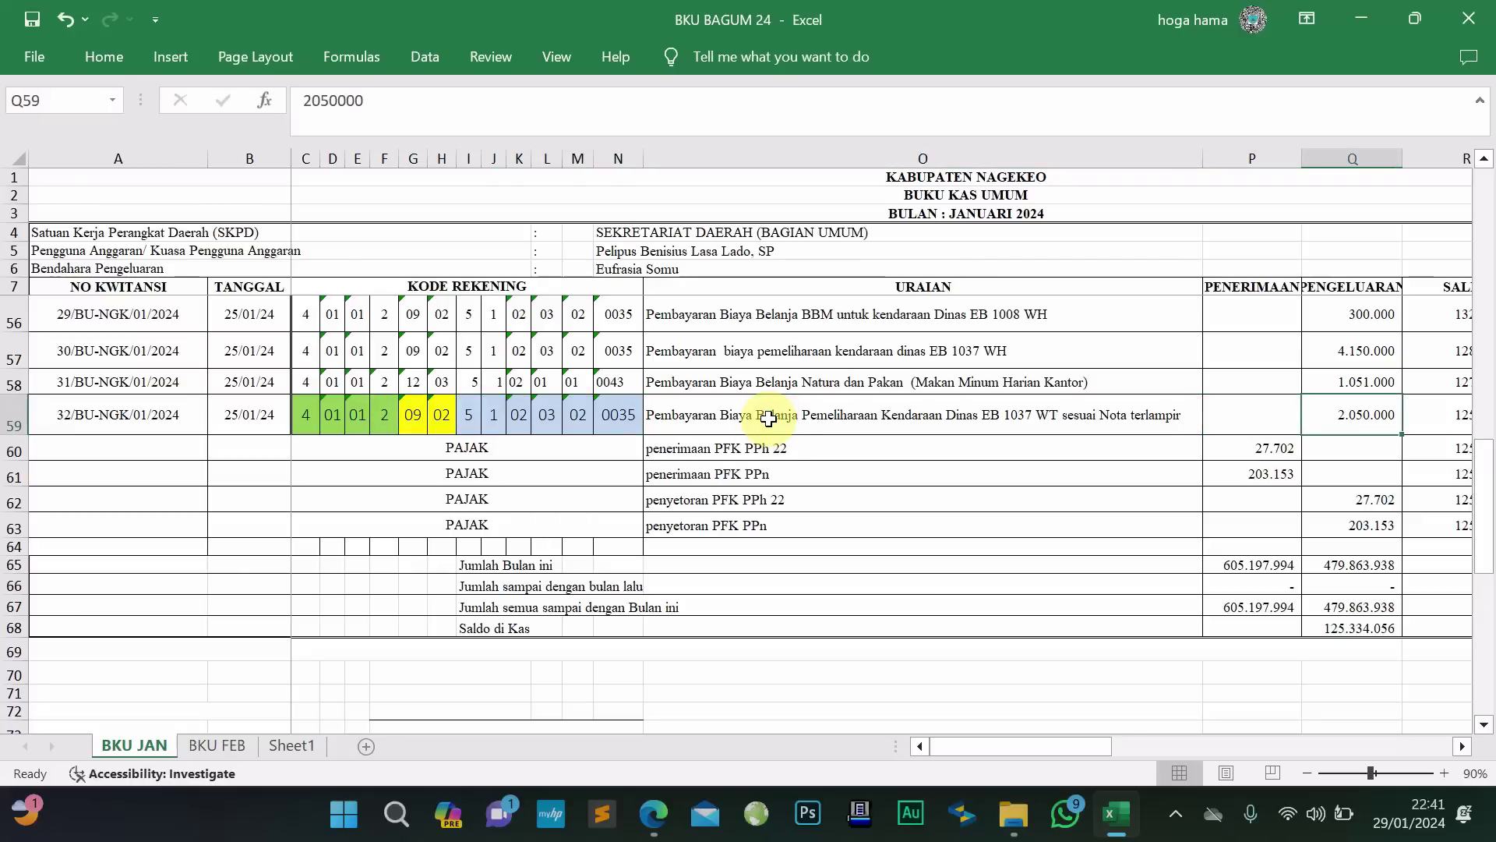
left_click_drag(484, 448, 820, 517)
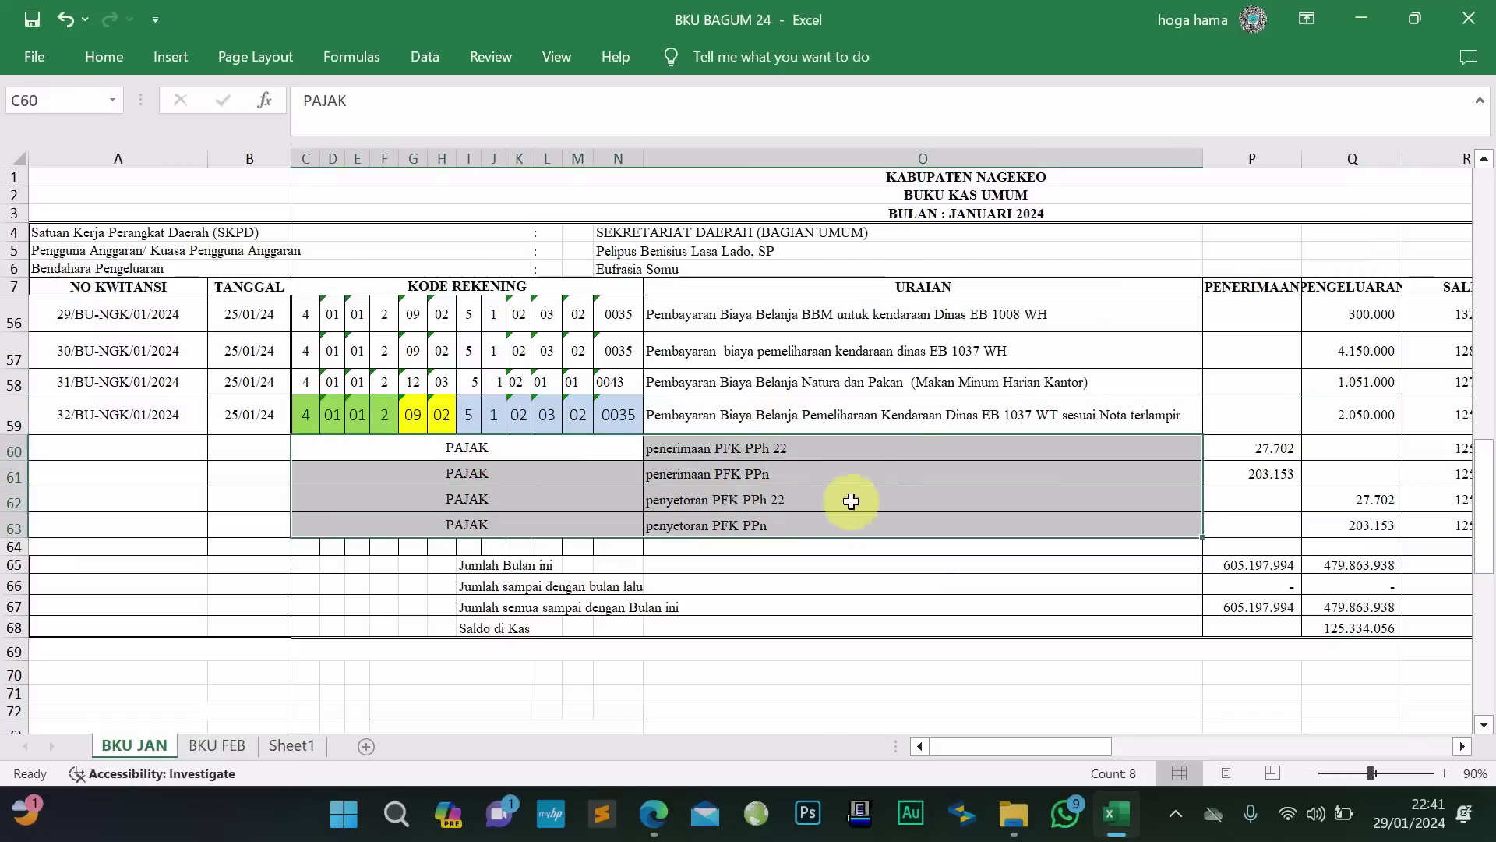
left_click(950, 425)
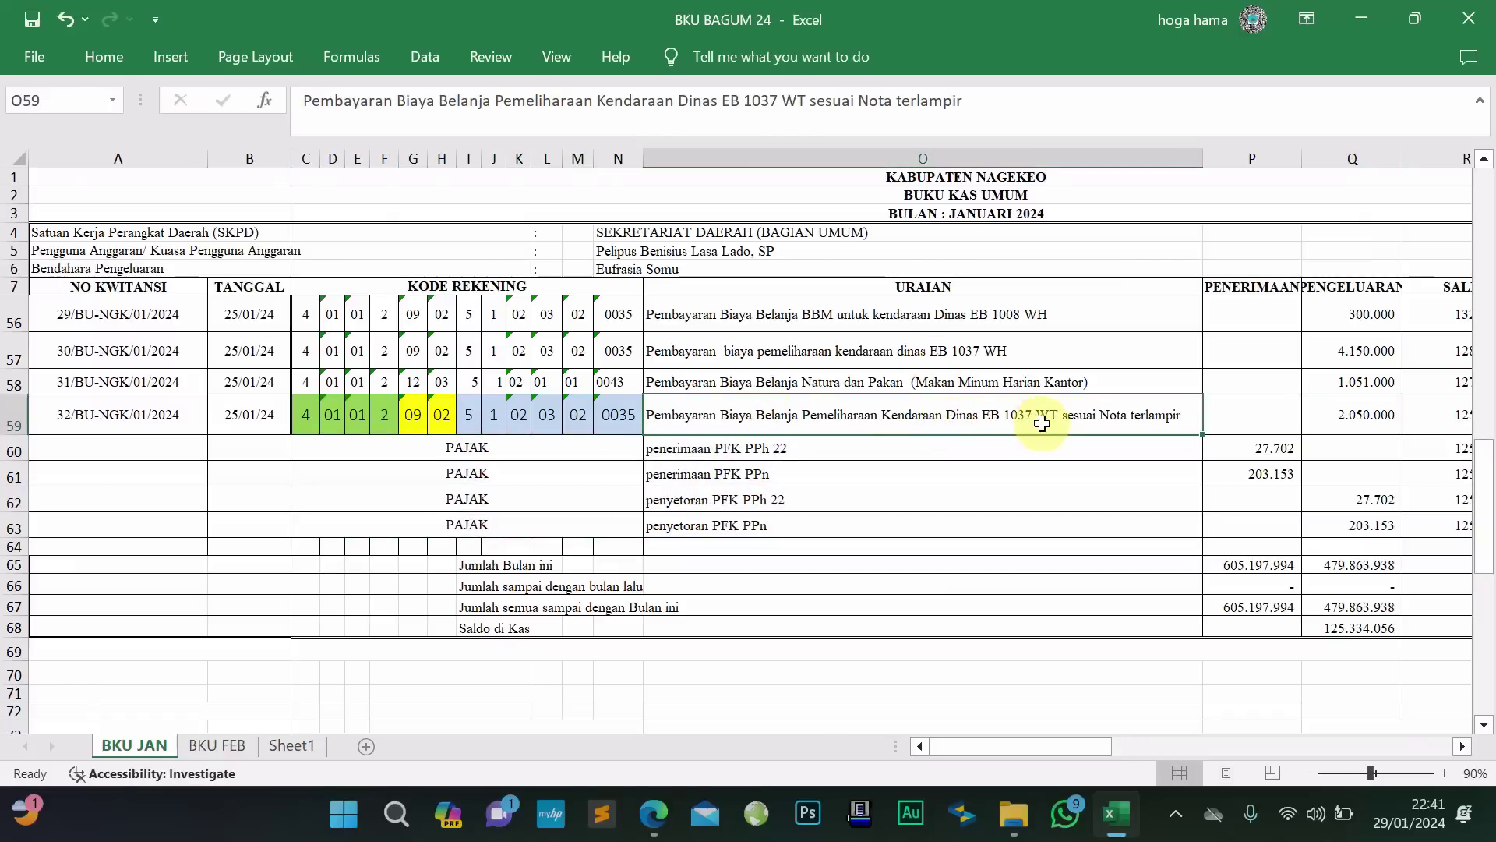
Check the payee's bank account, name and identity number columns for the vehicle maintenance payment in row 59
left_click(1268, 425)
key("Tab")
key("Tab")
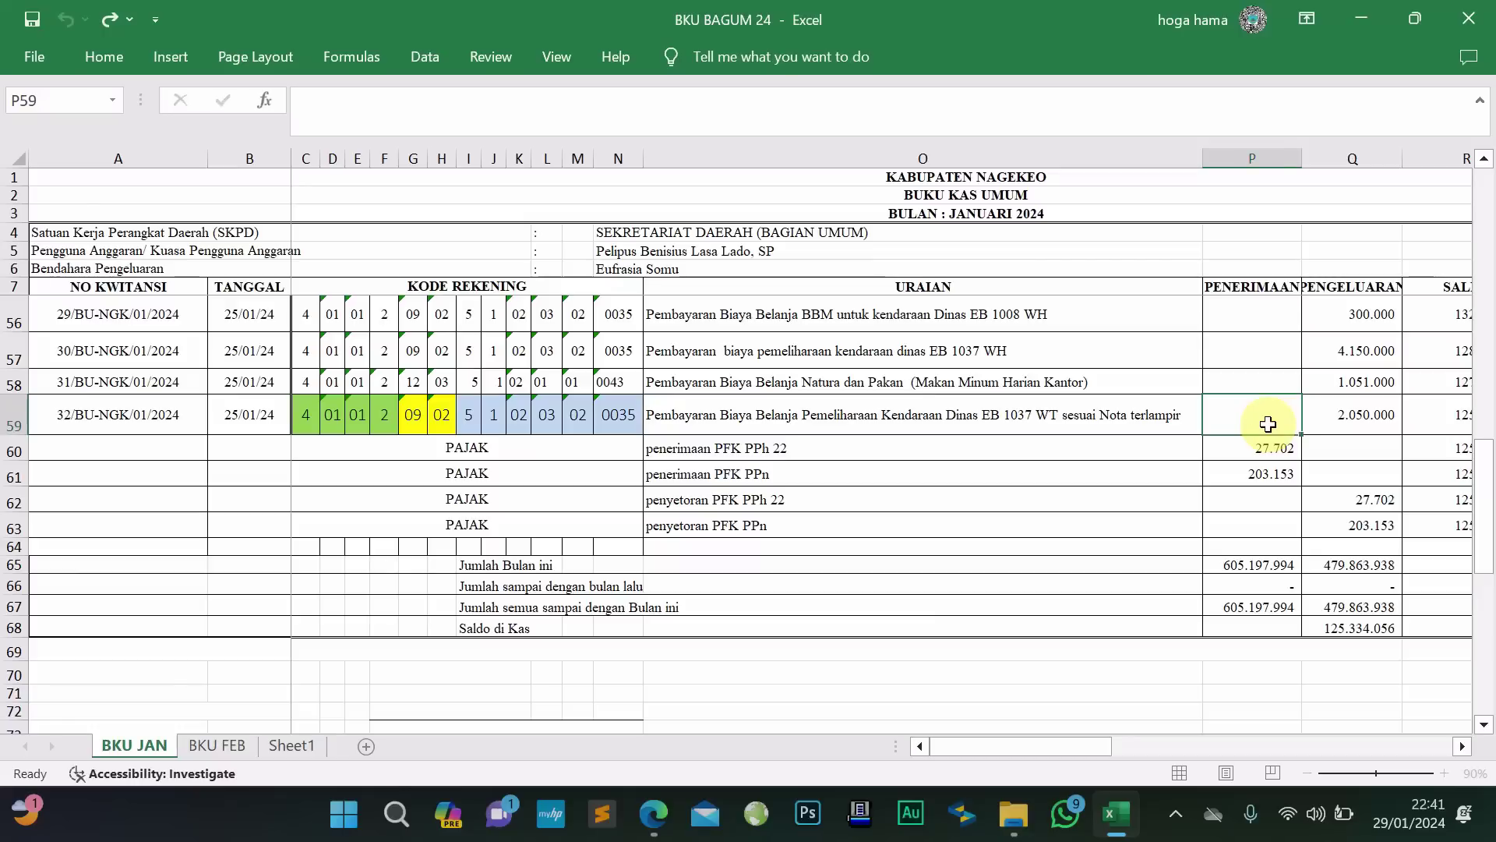
key("Tab")
key("Tab")
key("Tab")
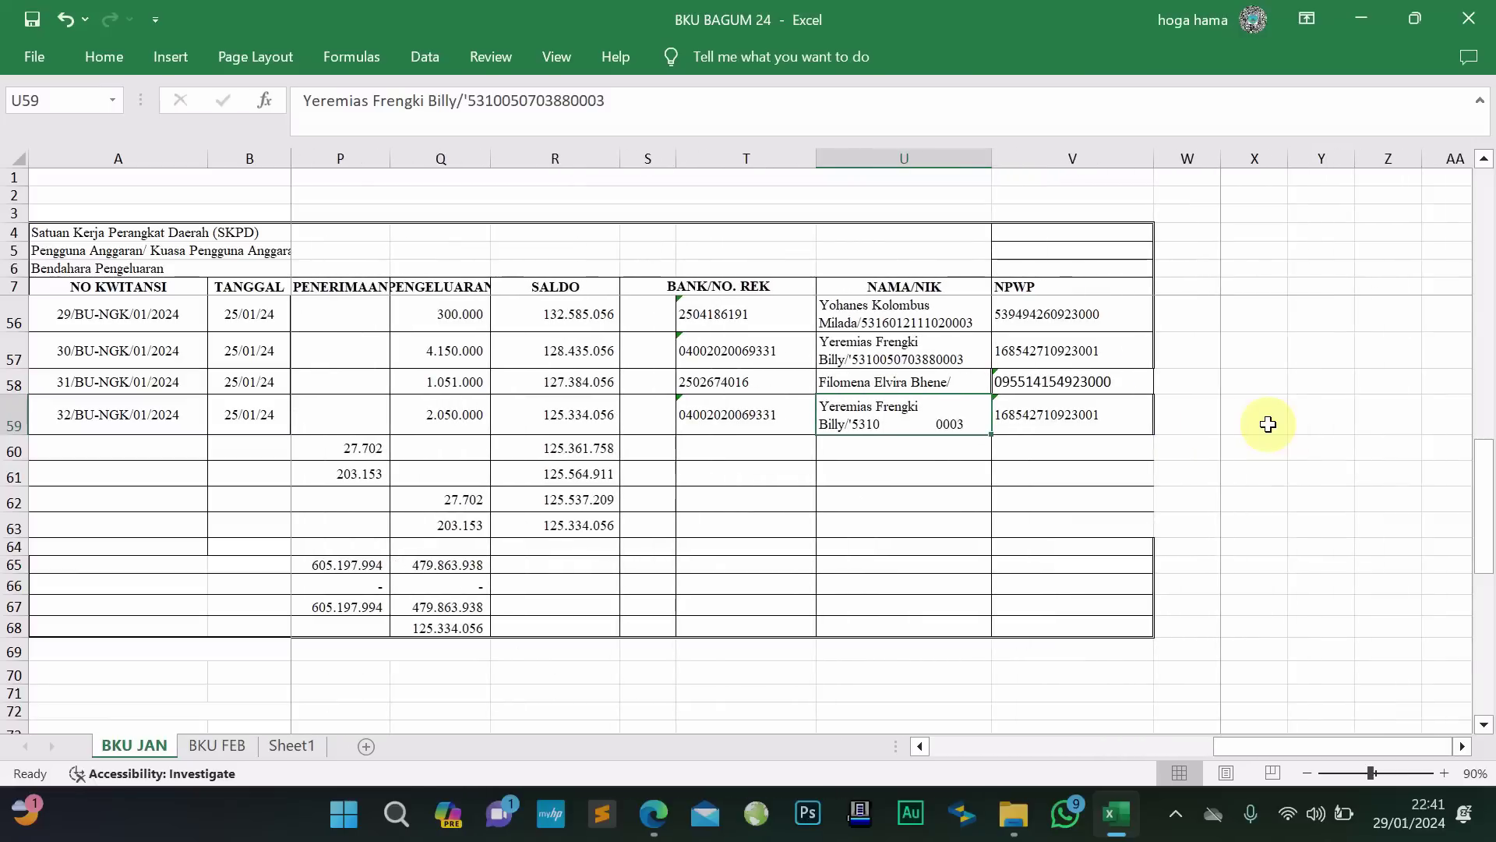
key("shift+Tab")
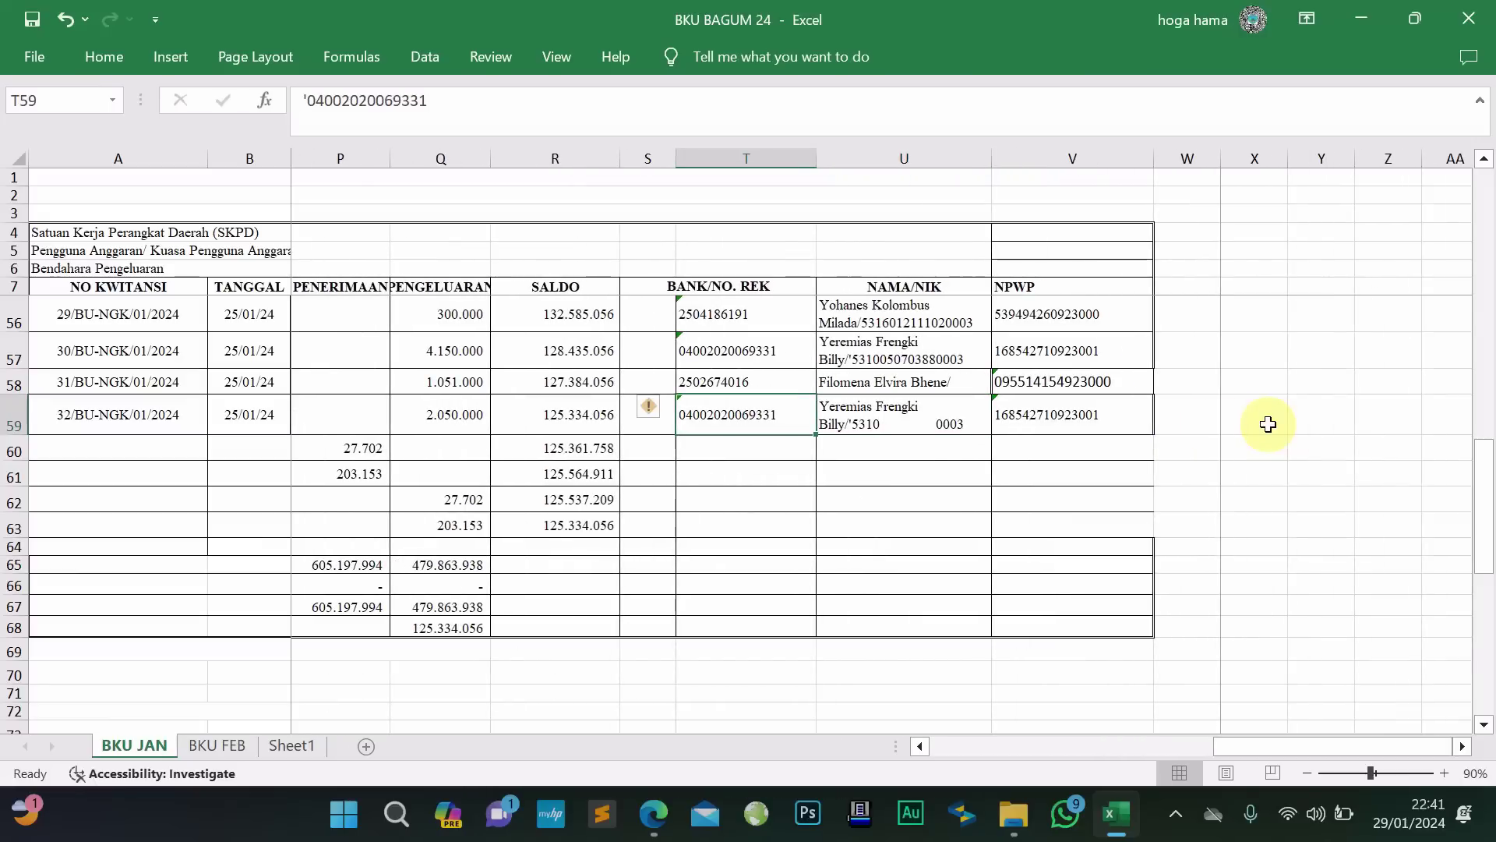
key("shift+Tab")
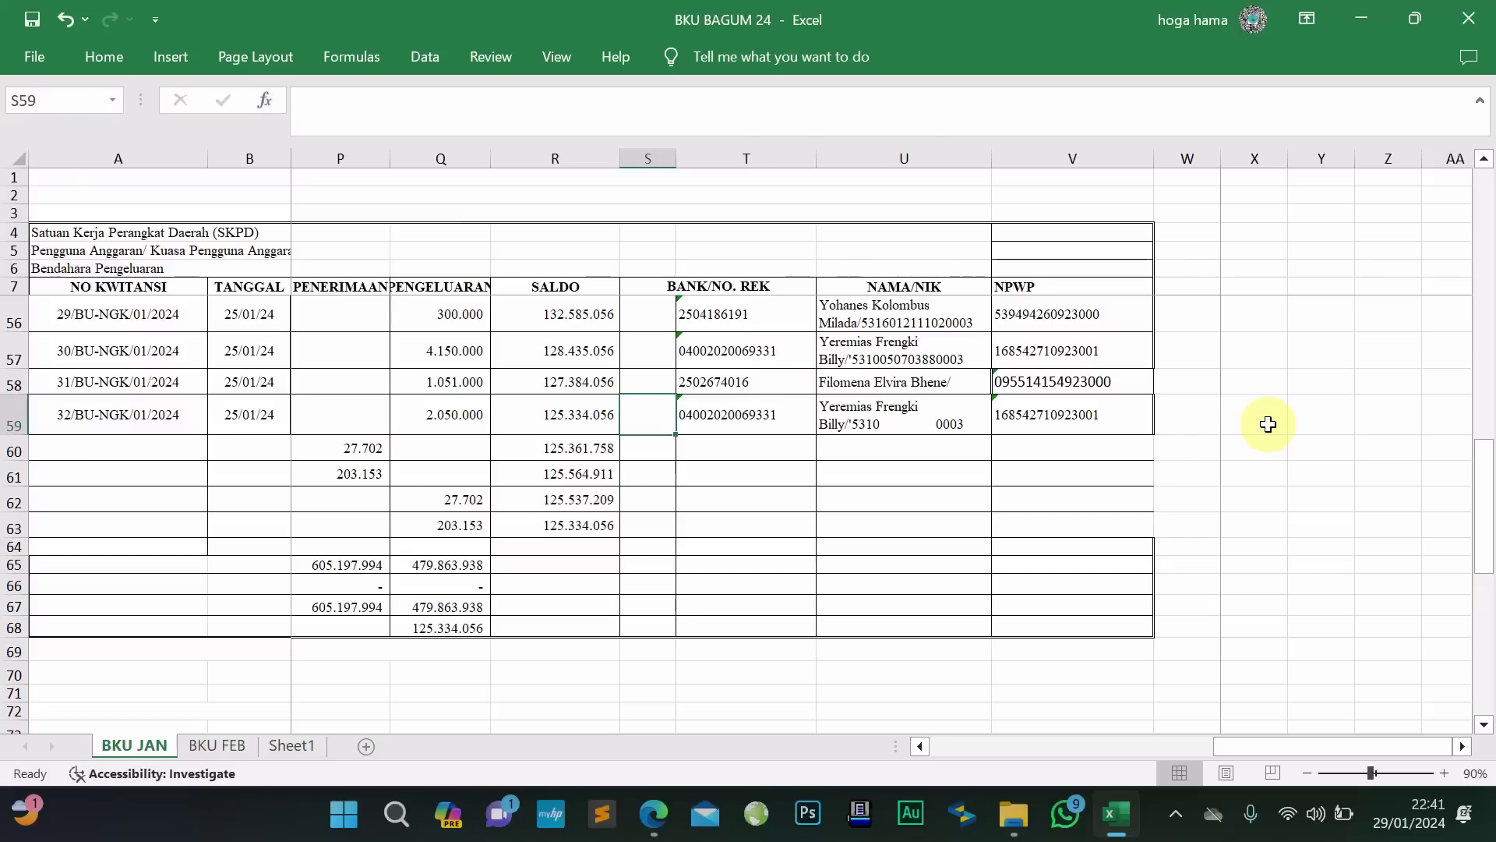
Go back along row 59 from the payee's bank details through the description to the start of the account code
key("Left")
key("Left")
key("Left")
key("Left")
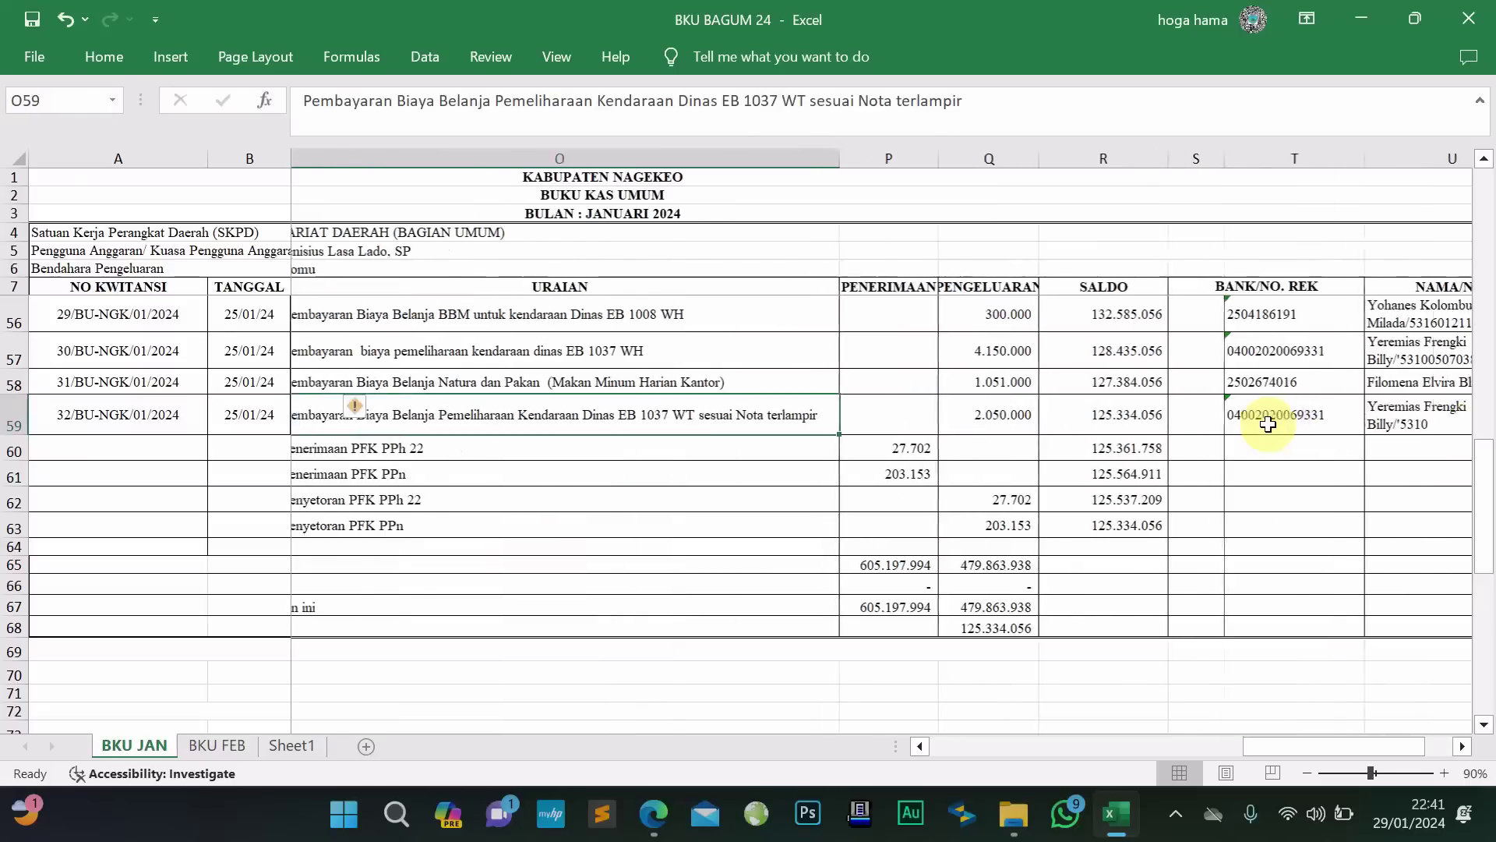
key("Left")
key("Left")
key("Left")
key("Right")
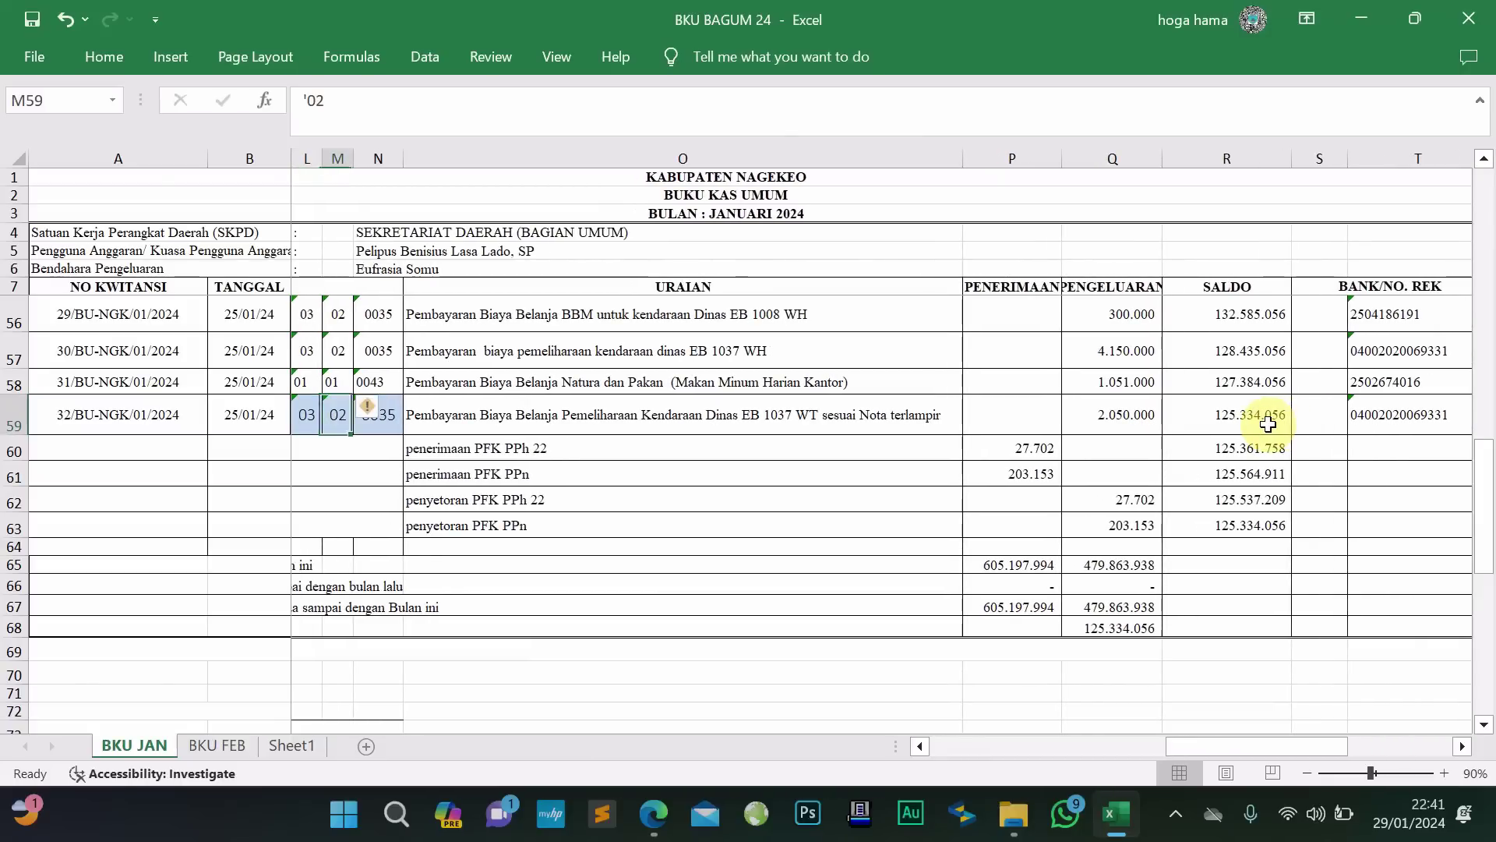
key("Left")
key("Left")
key("Left")
key("Left")
key("Left")
key("Left")
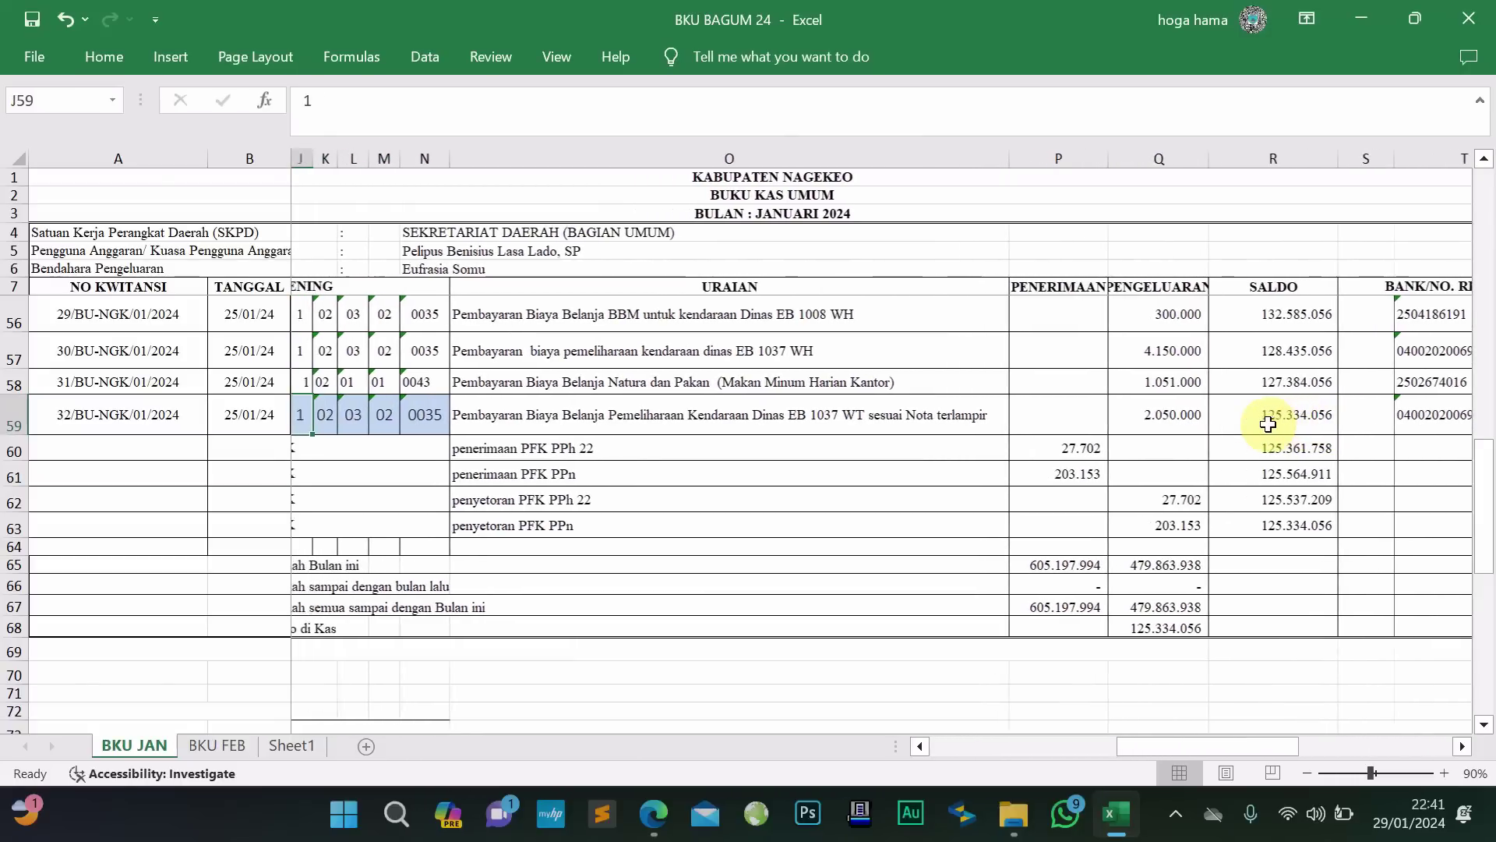
key("Left")
key("Left")
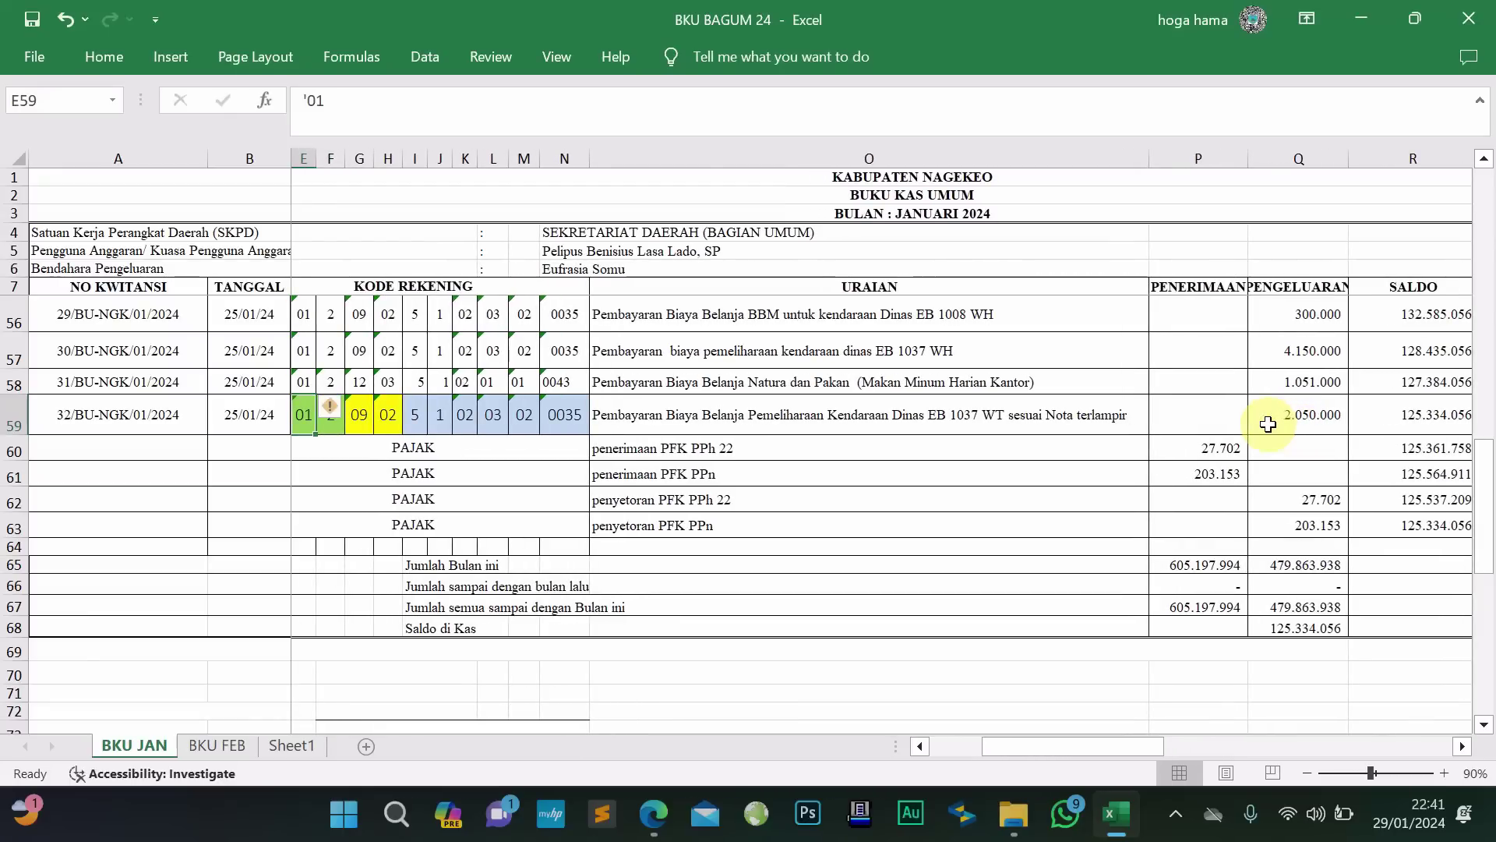
key("Left")
key("Left")
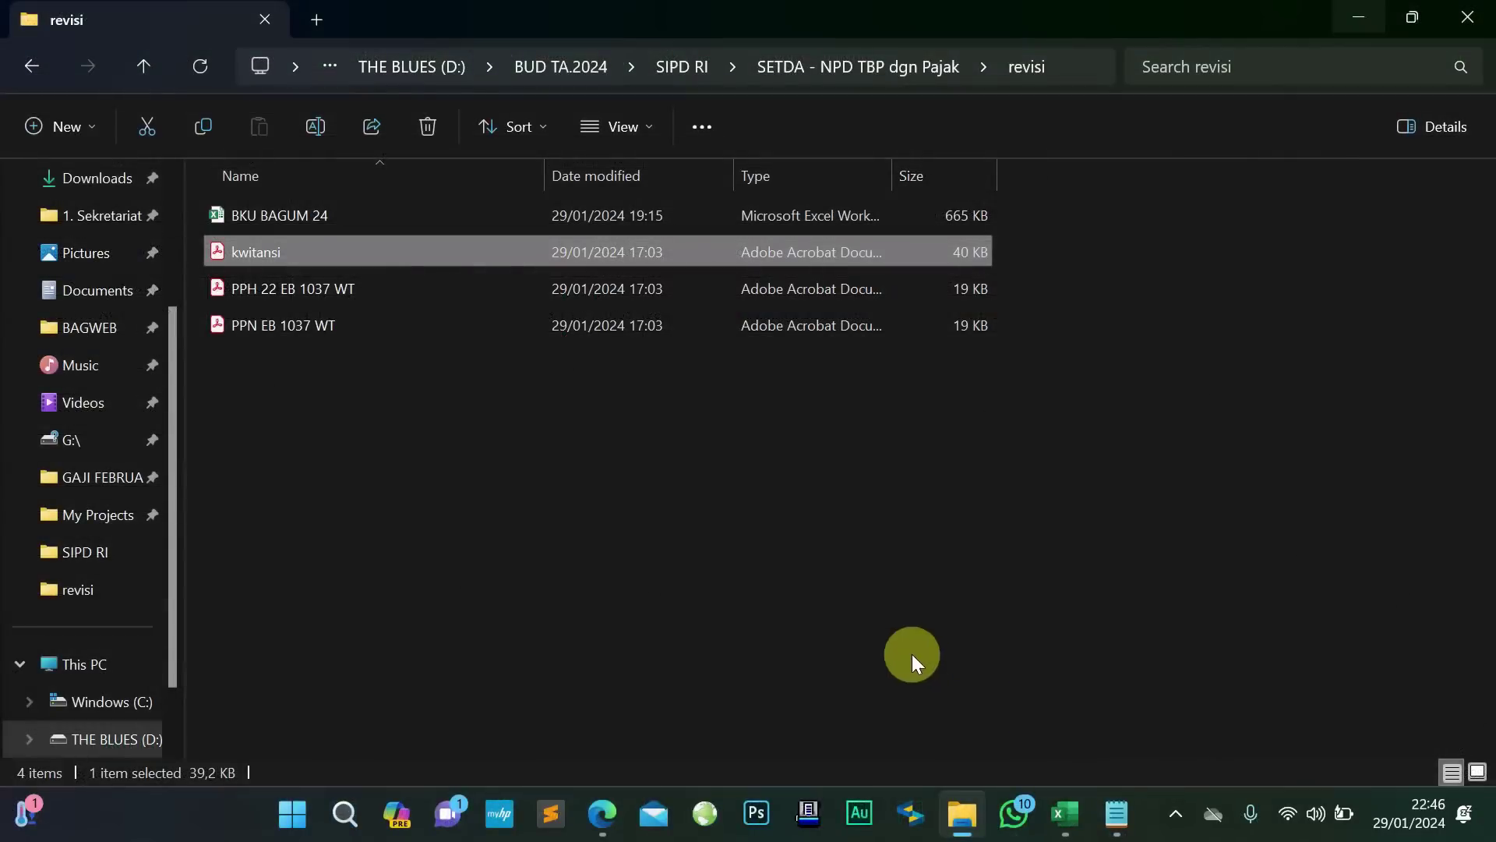
View the PPN EB 1037 WT billing document from the revisi folder and close it again
left_click(647, 582)
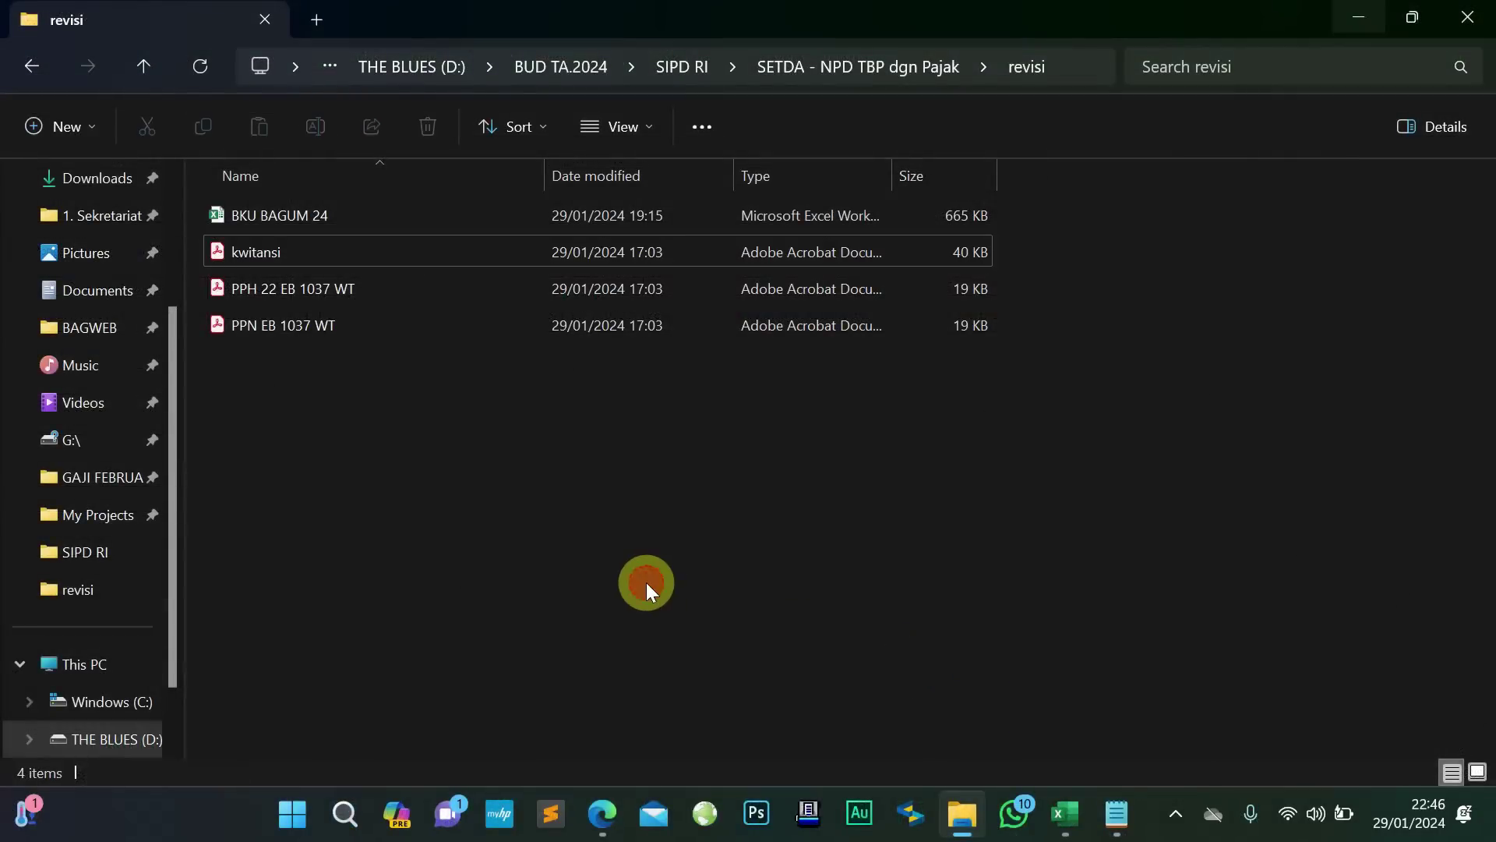
double_click(317, 334)
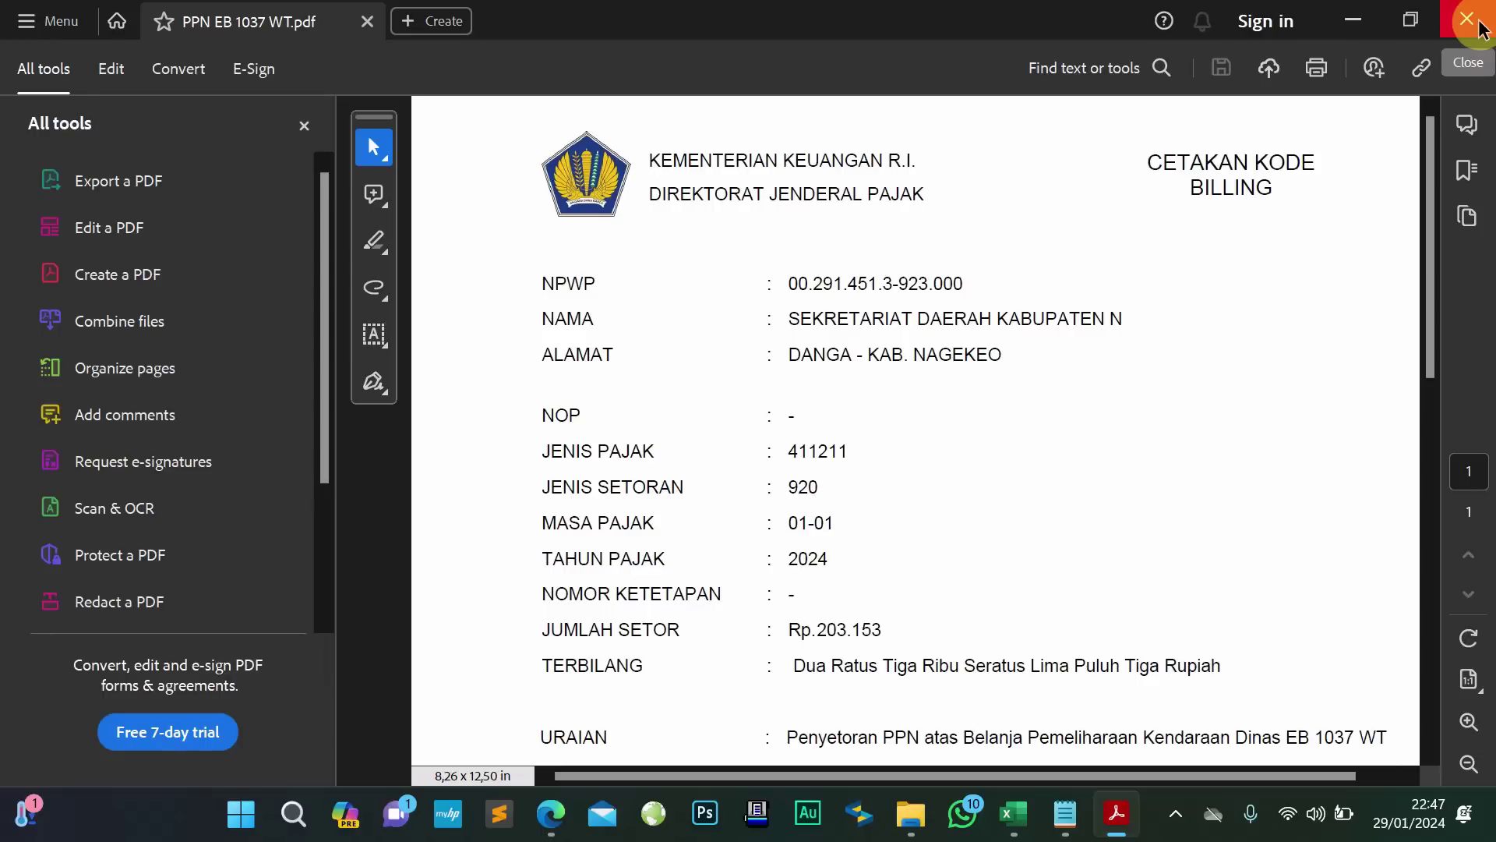
left_click(1479, 27)
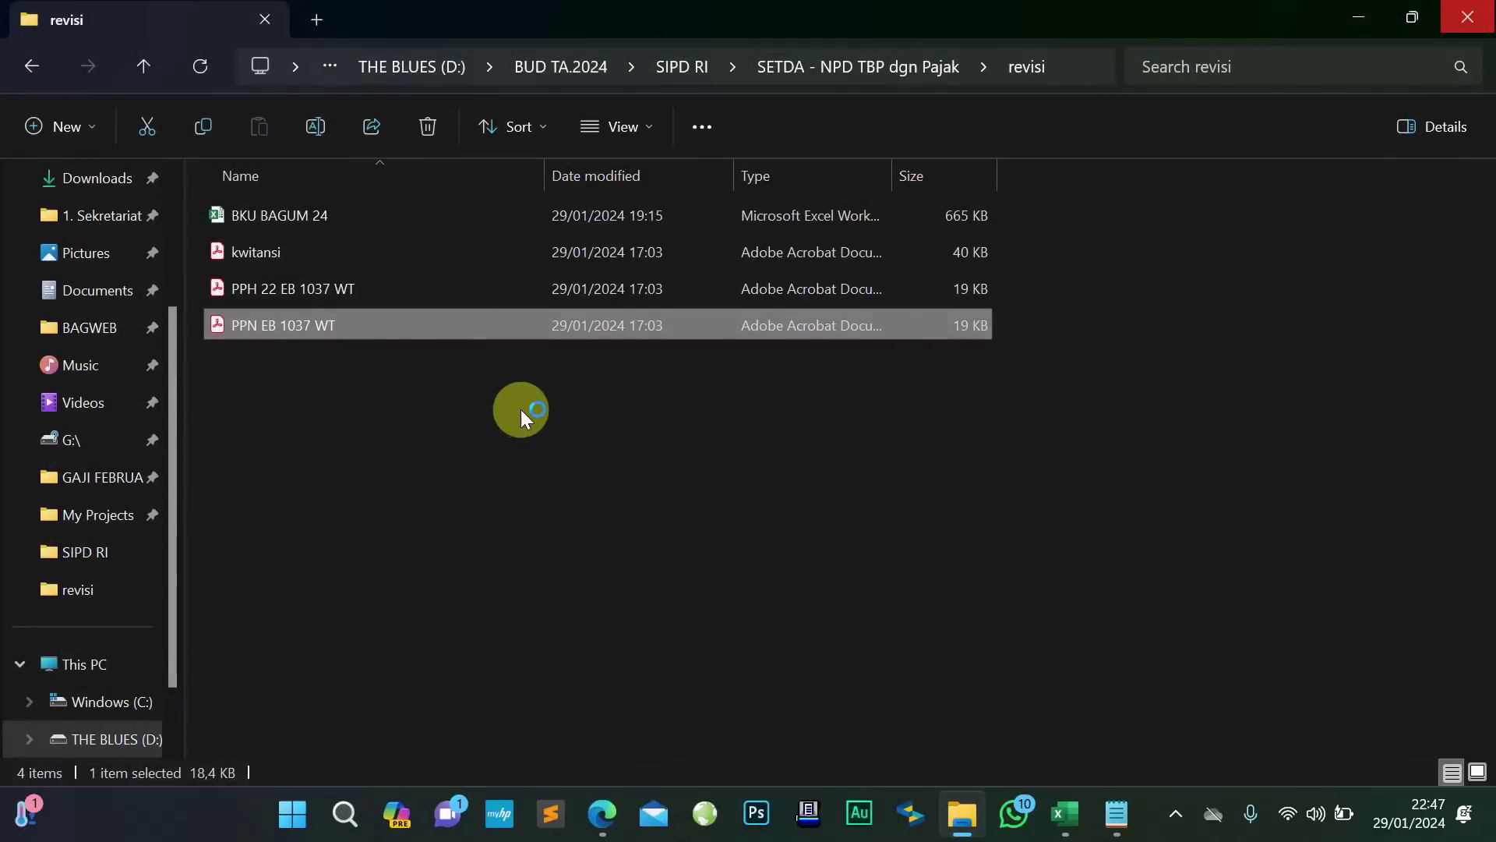
left_click(377, 406)
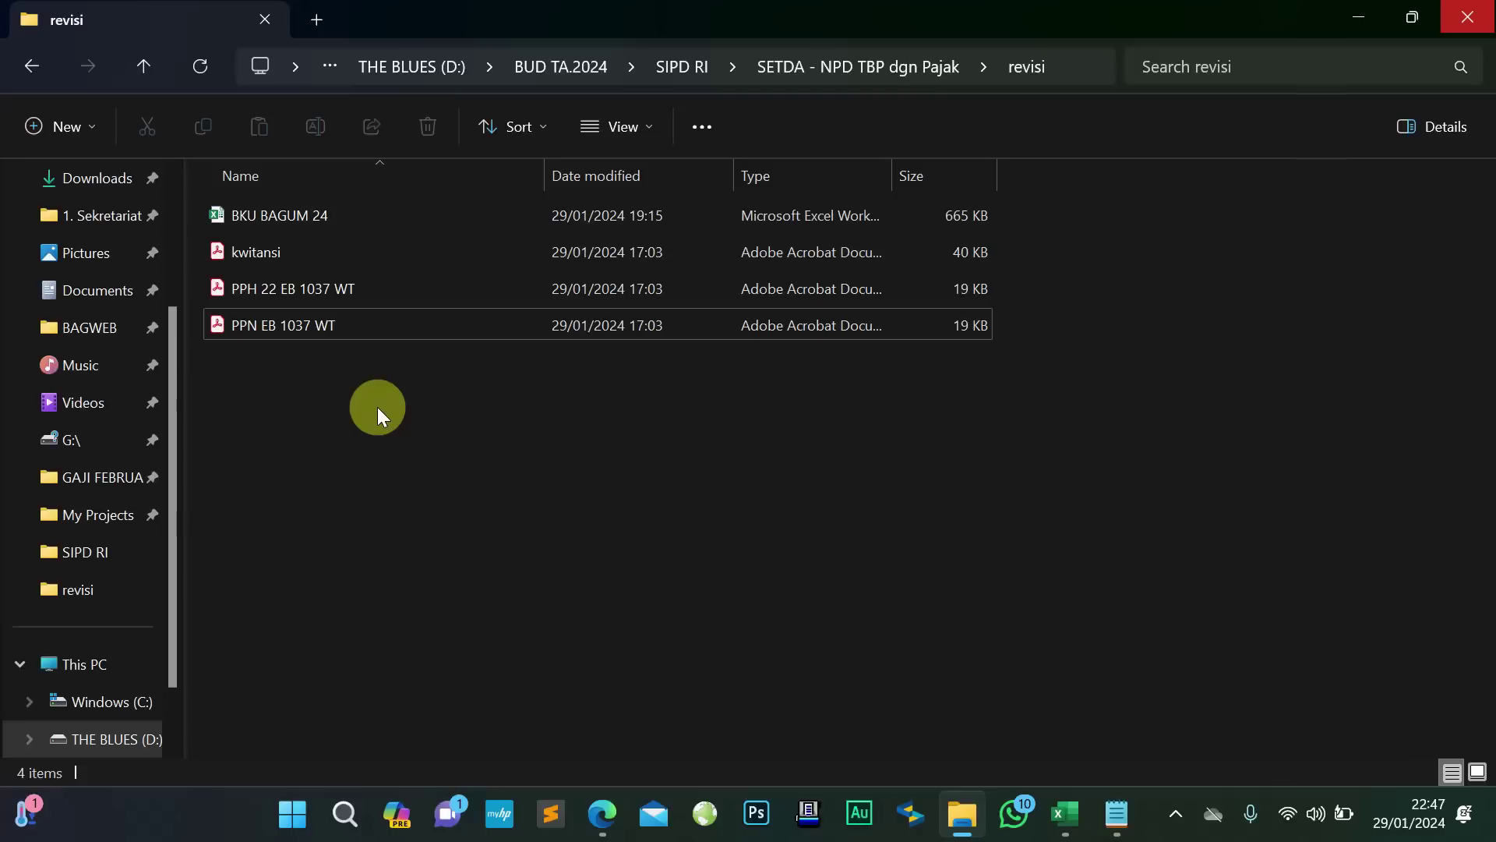
Look through the PPN EB 1037 WT, PPH 22 EB 1037 WT and kwitansi PDF files in the revisi folder
double_click(301, 339)
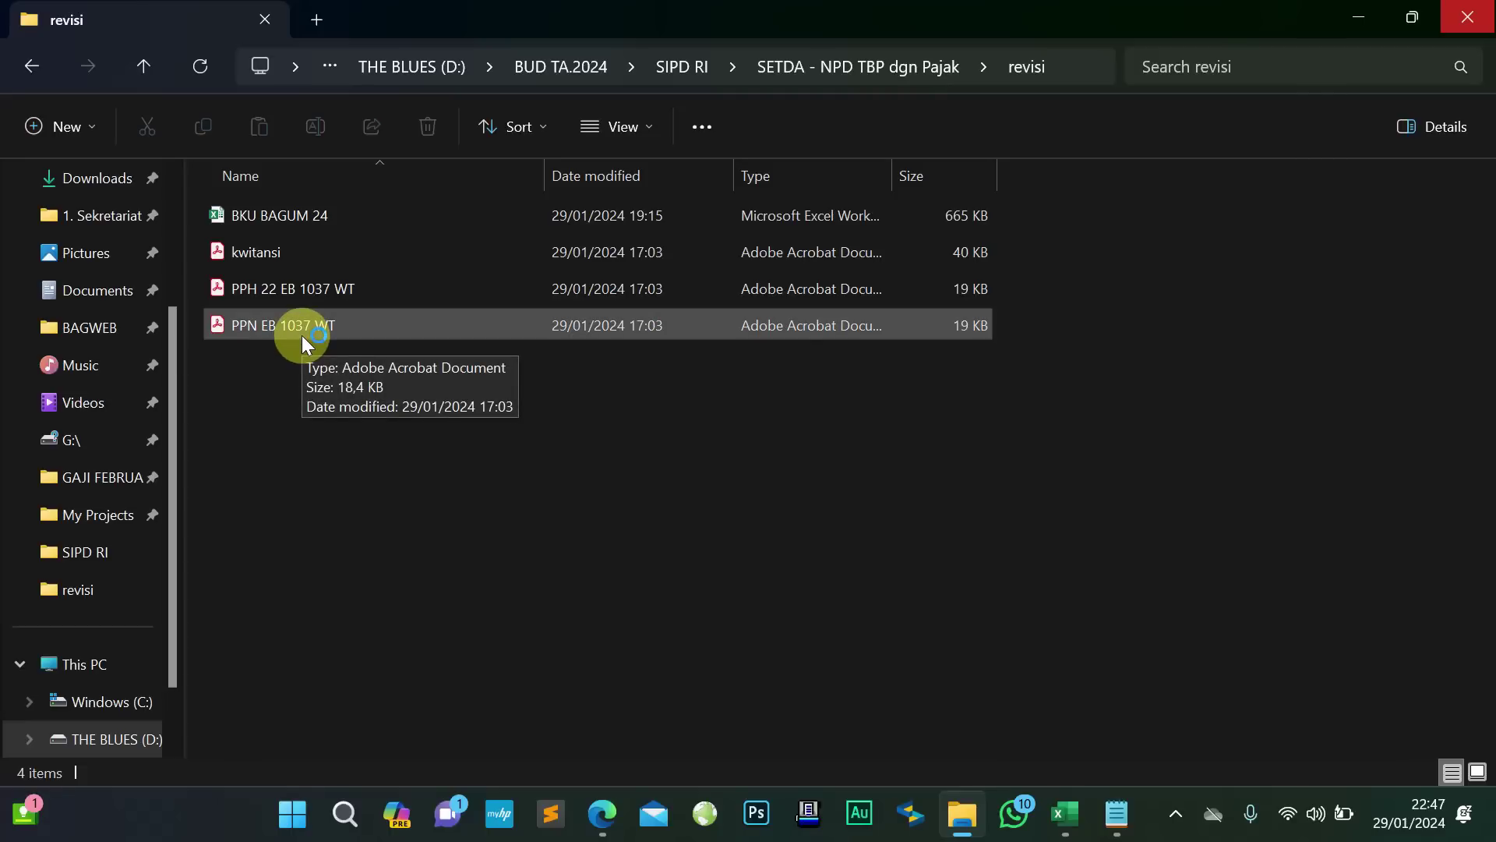
key("Up")
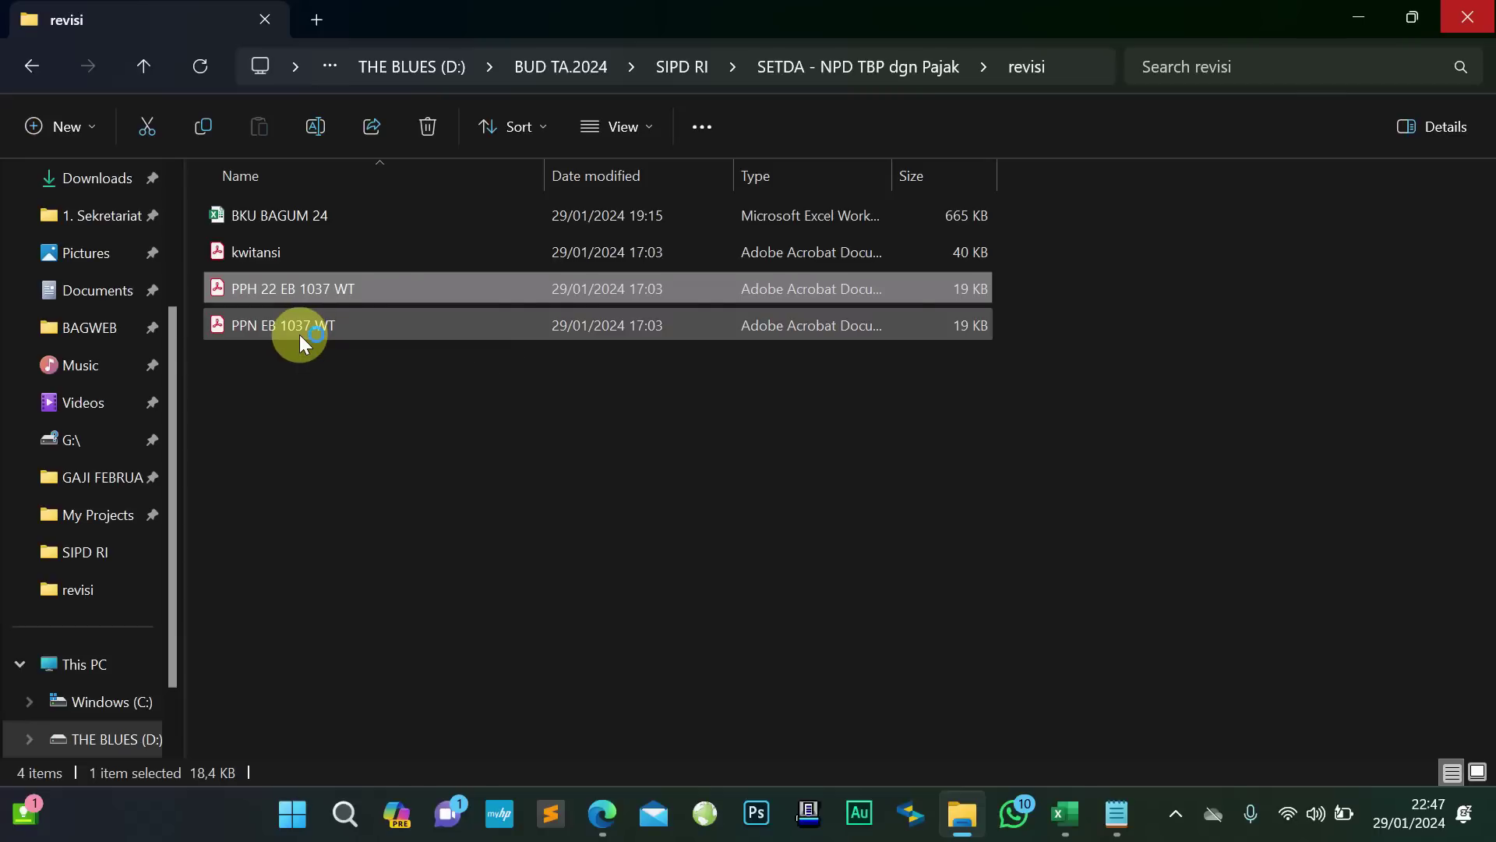
key("Up")
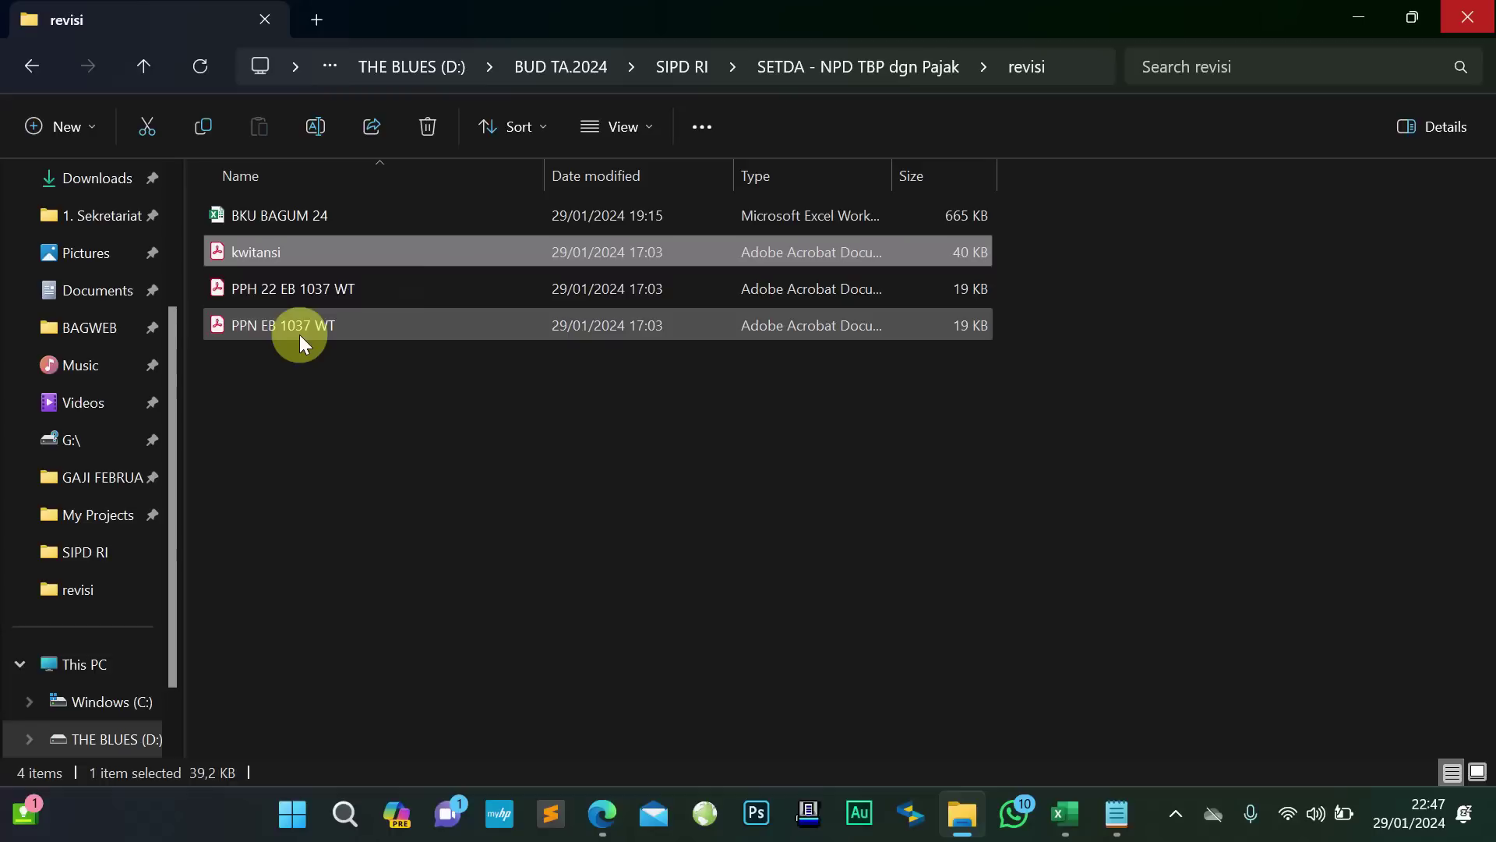
key("Down")
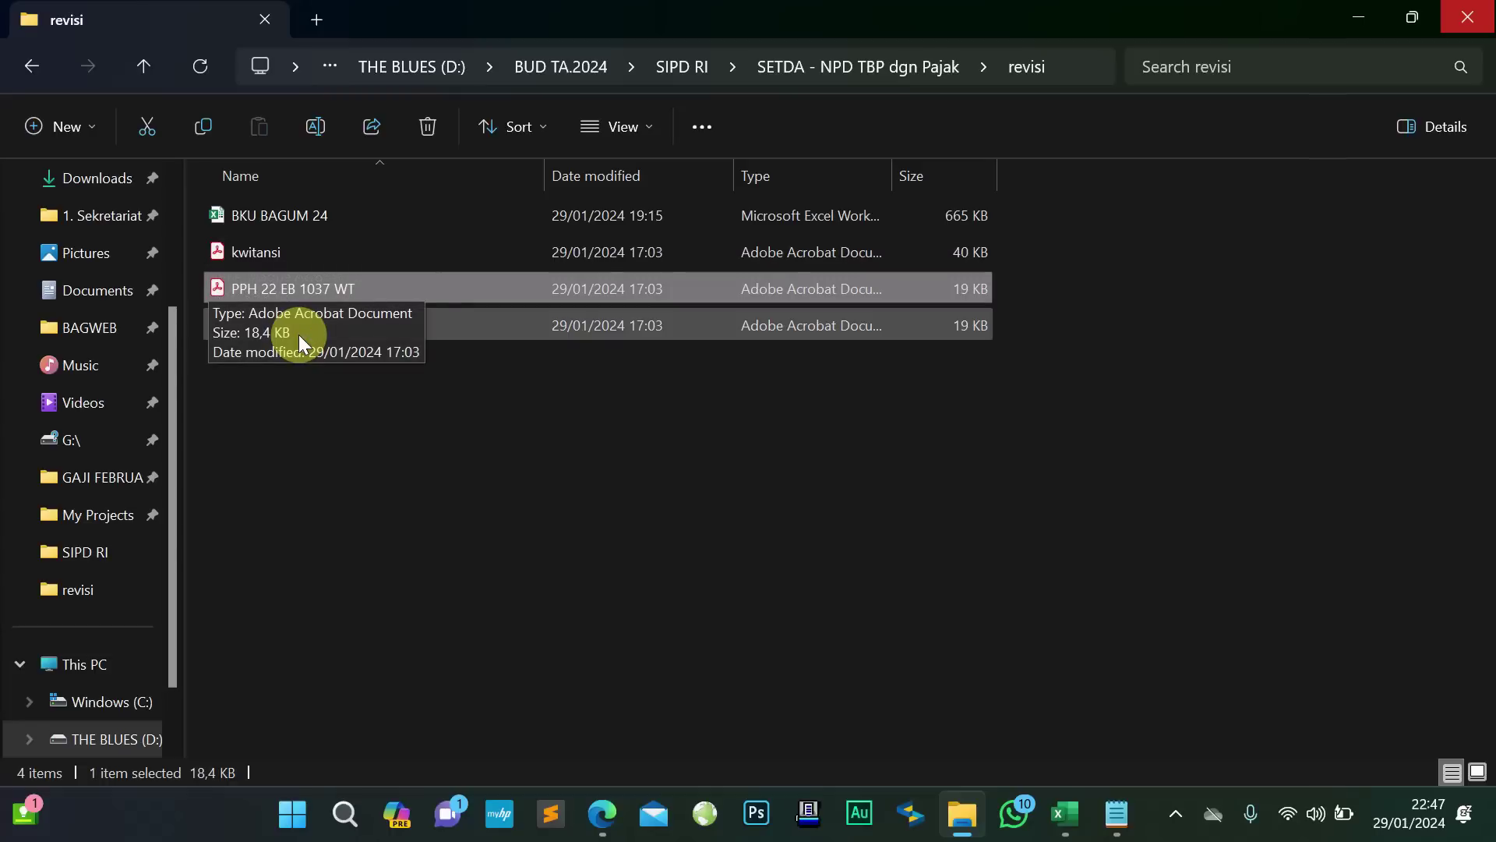
key("Up")
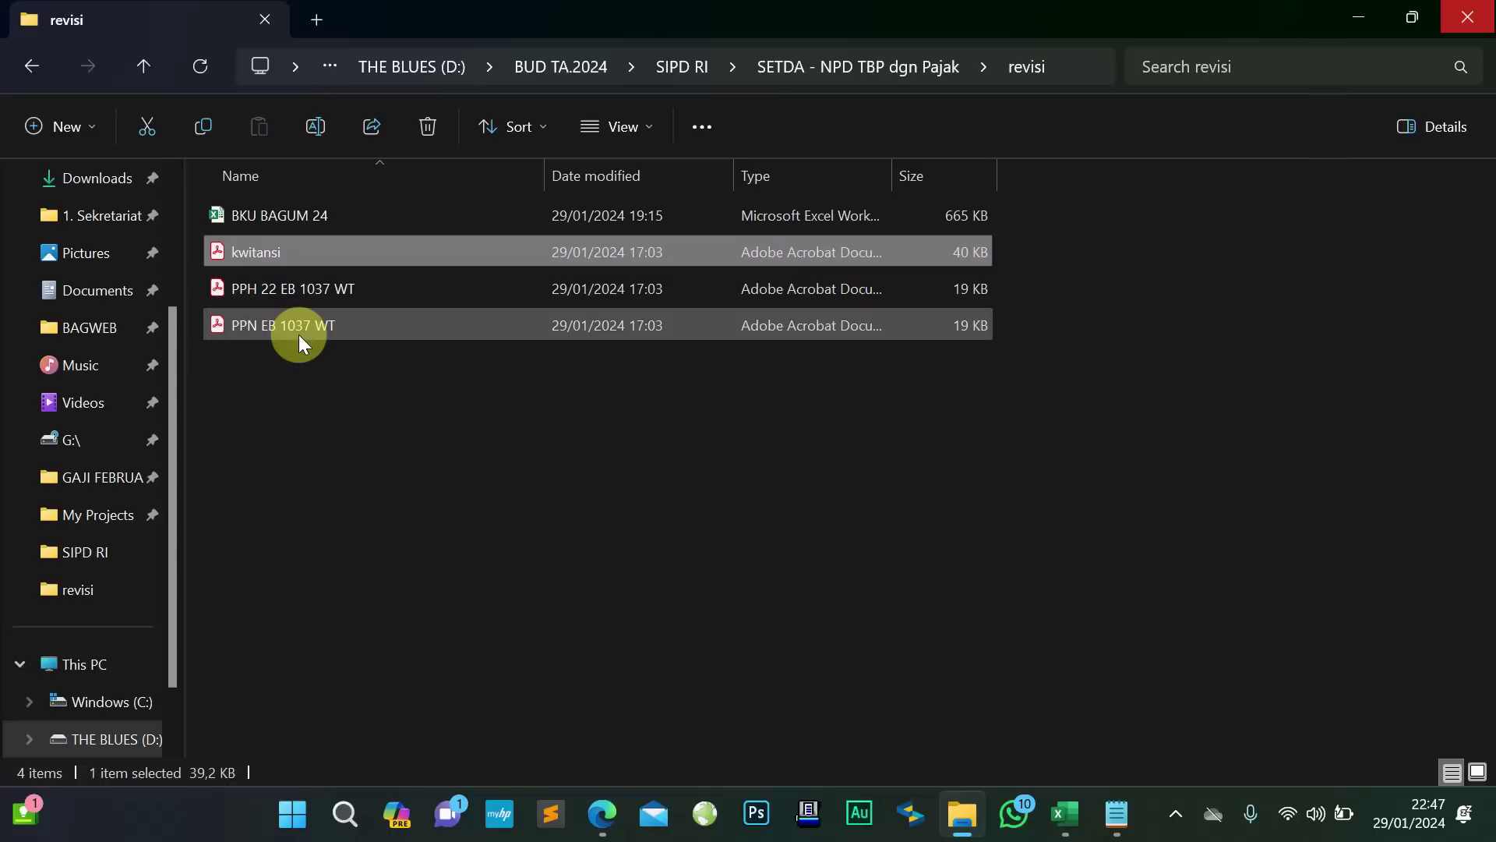
key("Down")
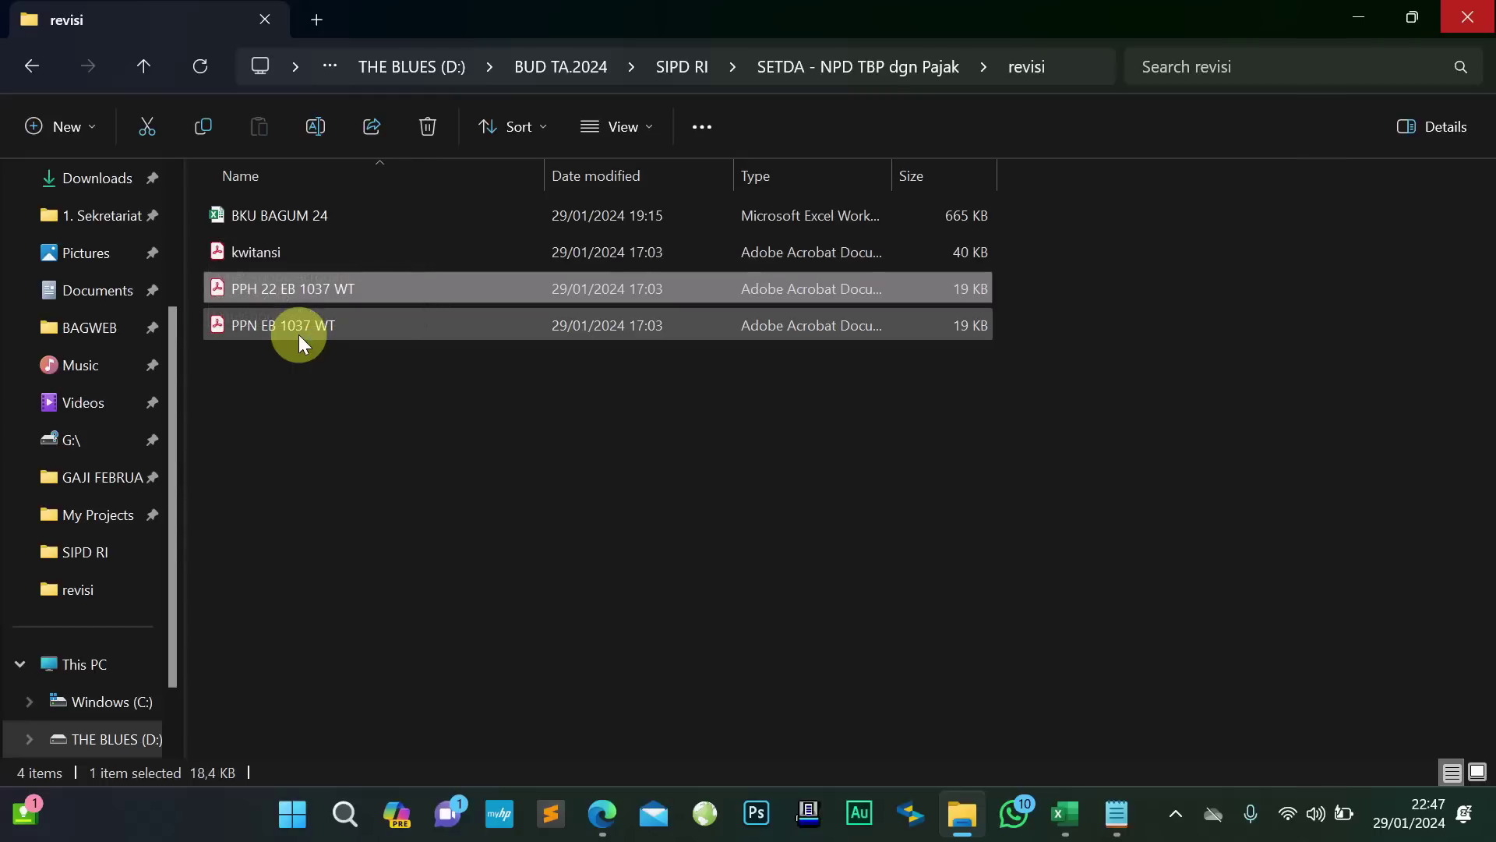
key("Up")
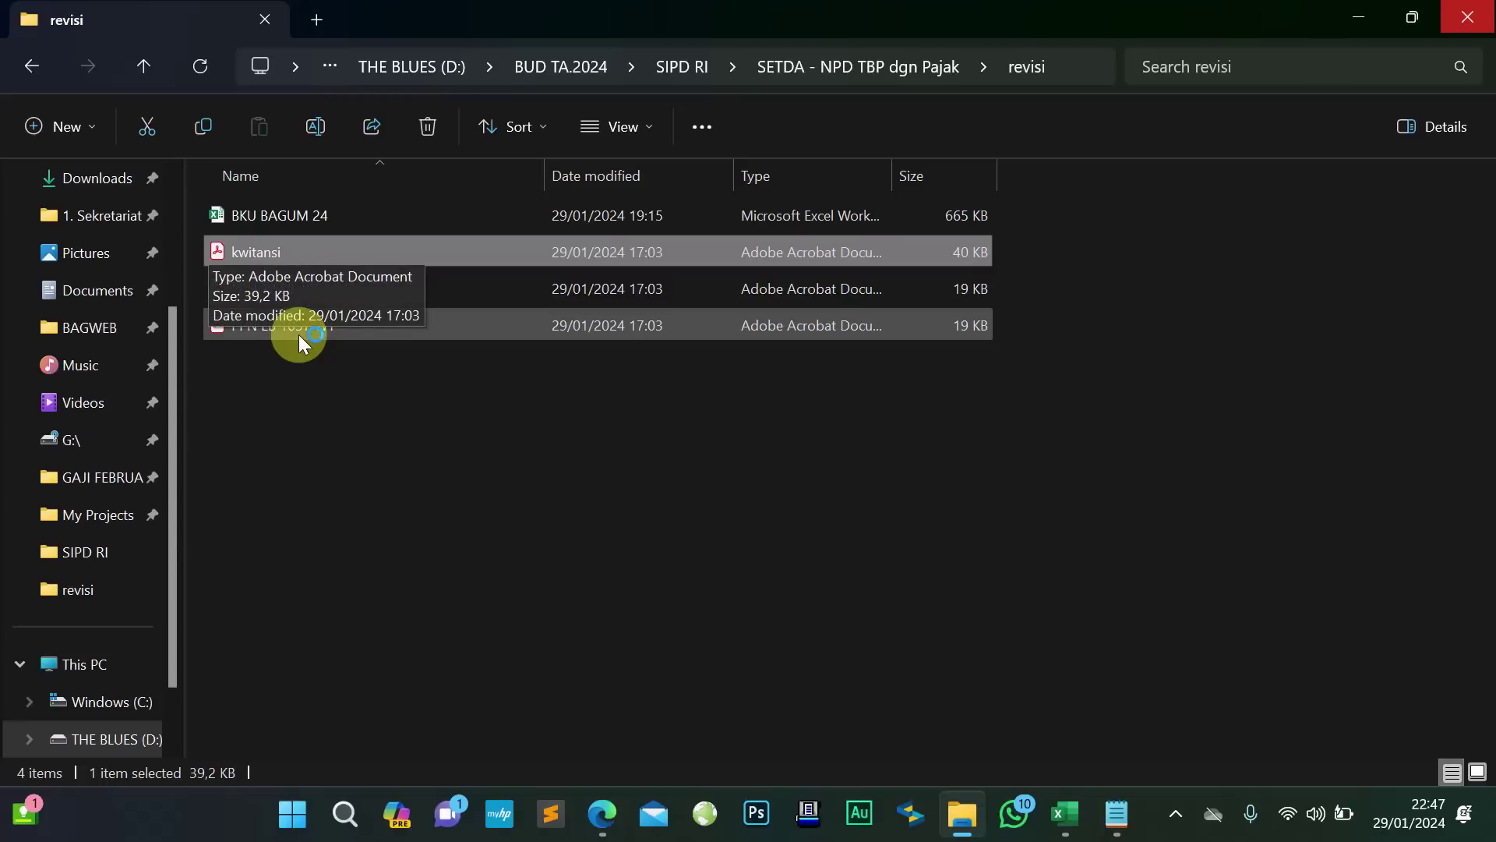
key("Down")
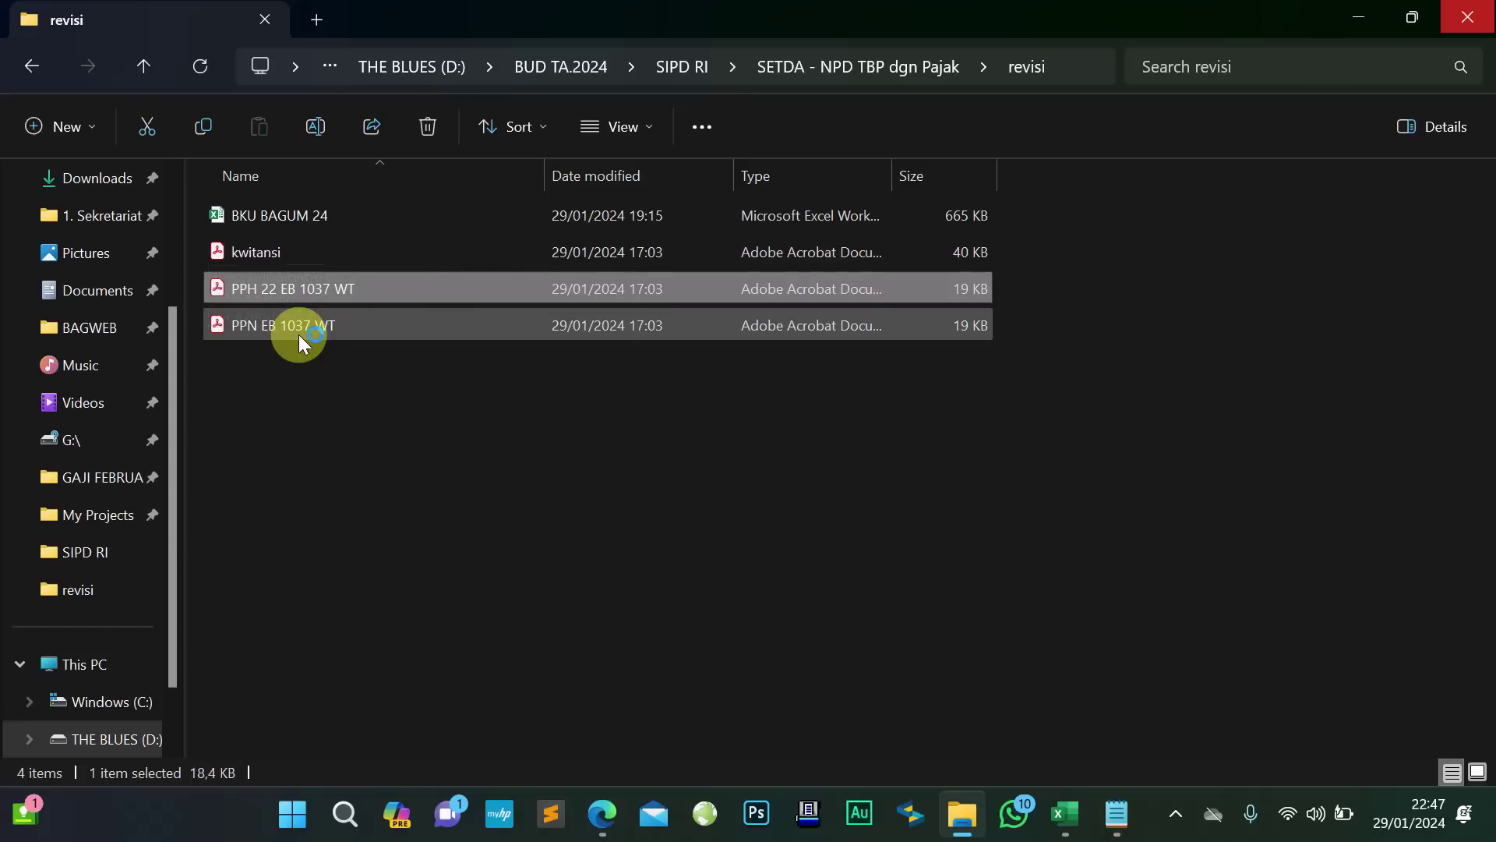
double_click(300, 328)
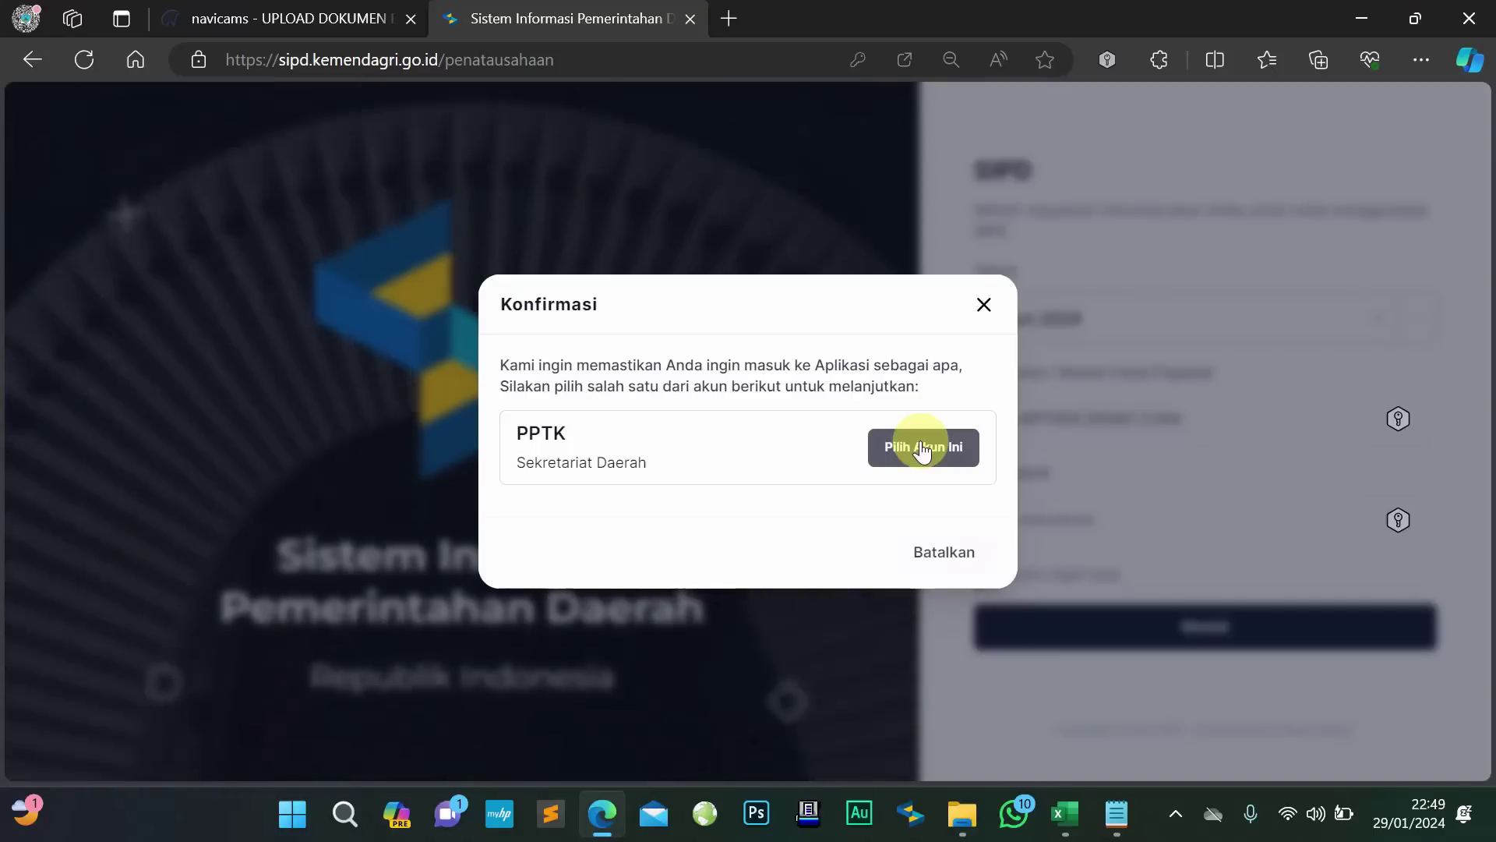
Switch to SIPD in Edge, enter with the PPTK account of Sekretariat Daerah past the update notice, and check the signed-in profile
left_click(920, 442)
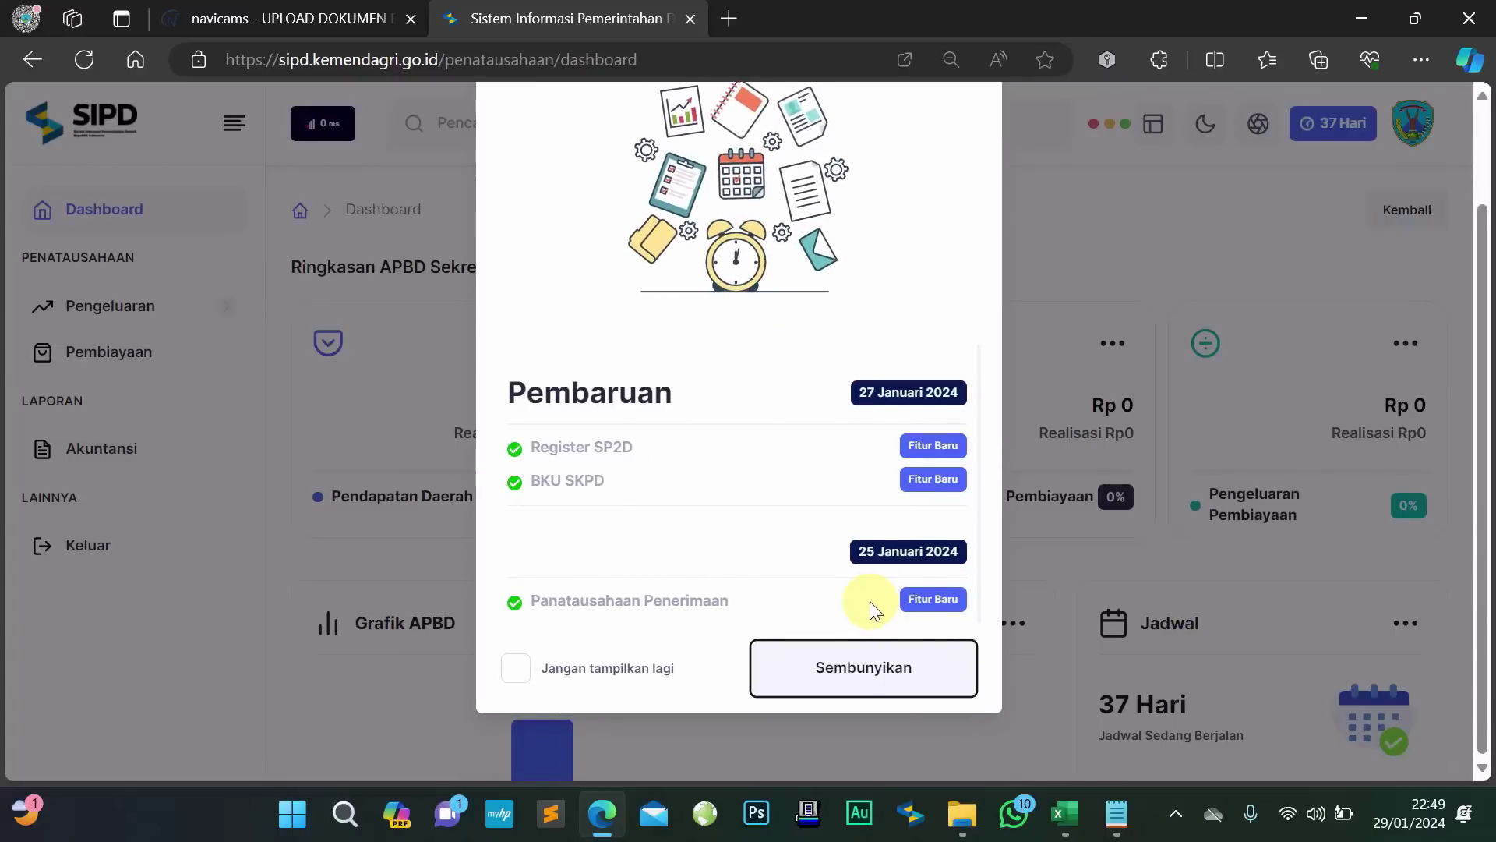
left_click(863, 677)
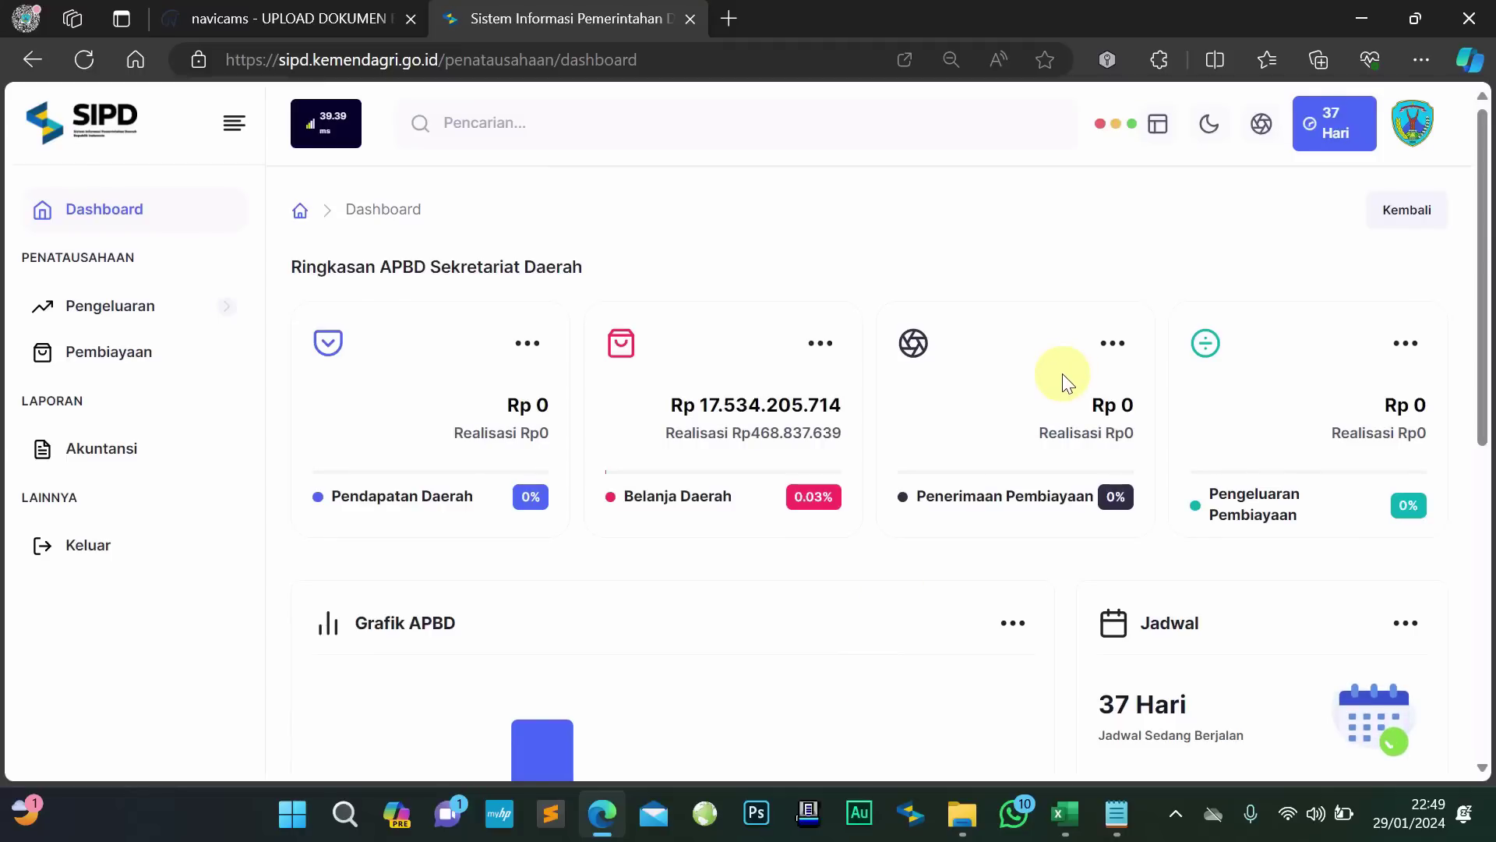
left_click(1420, 139)
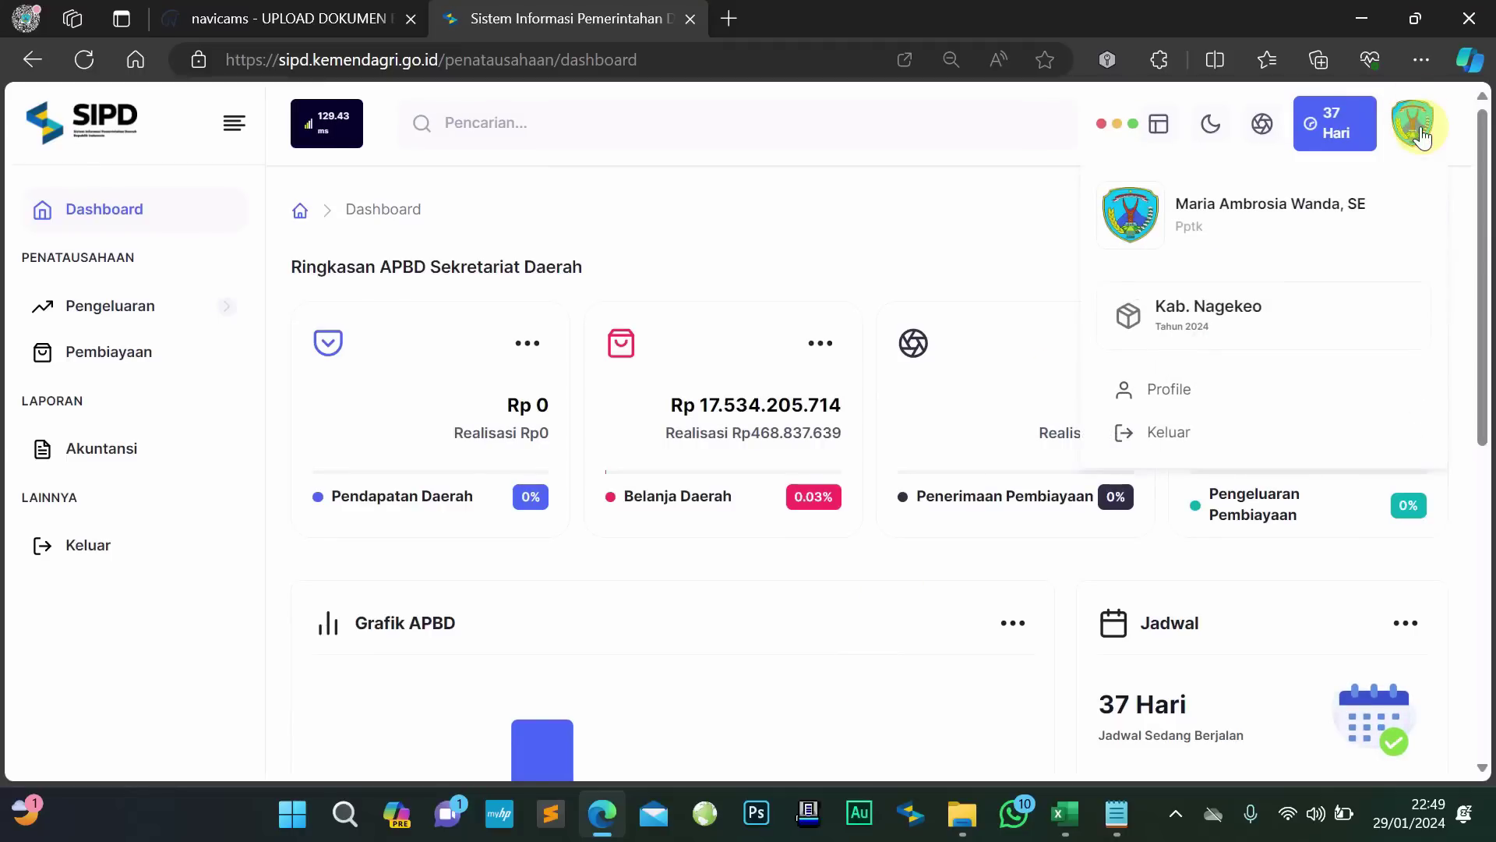
left_click(1420, 139)
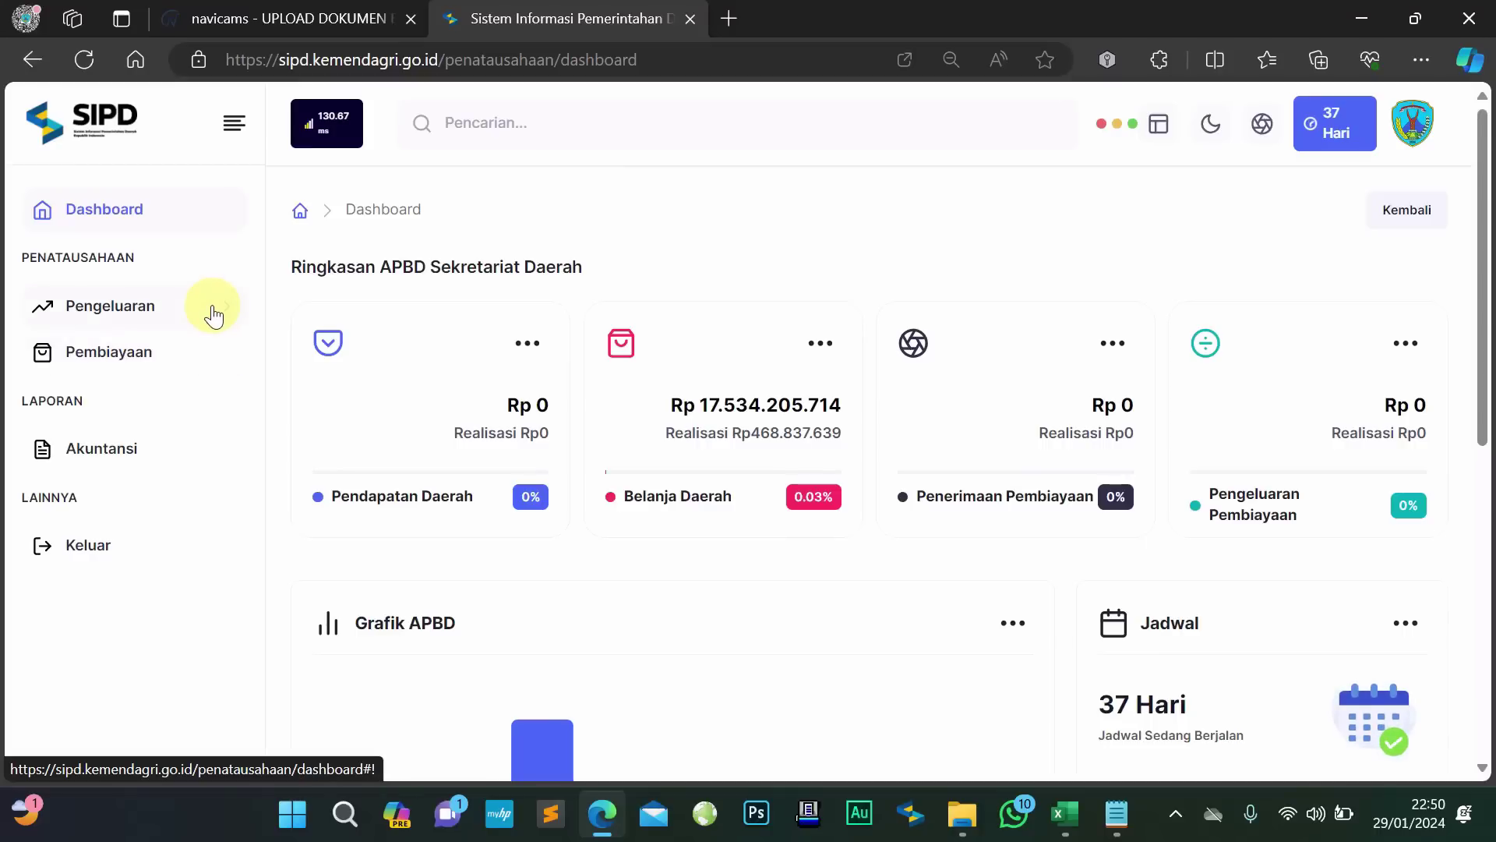
Go to the NPD (Nota Pencairan Dana) submissions under Pengeluaran and start adding a new NPD submission
left_click(117, 319)
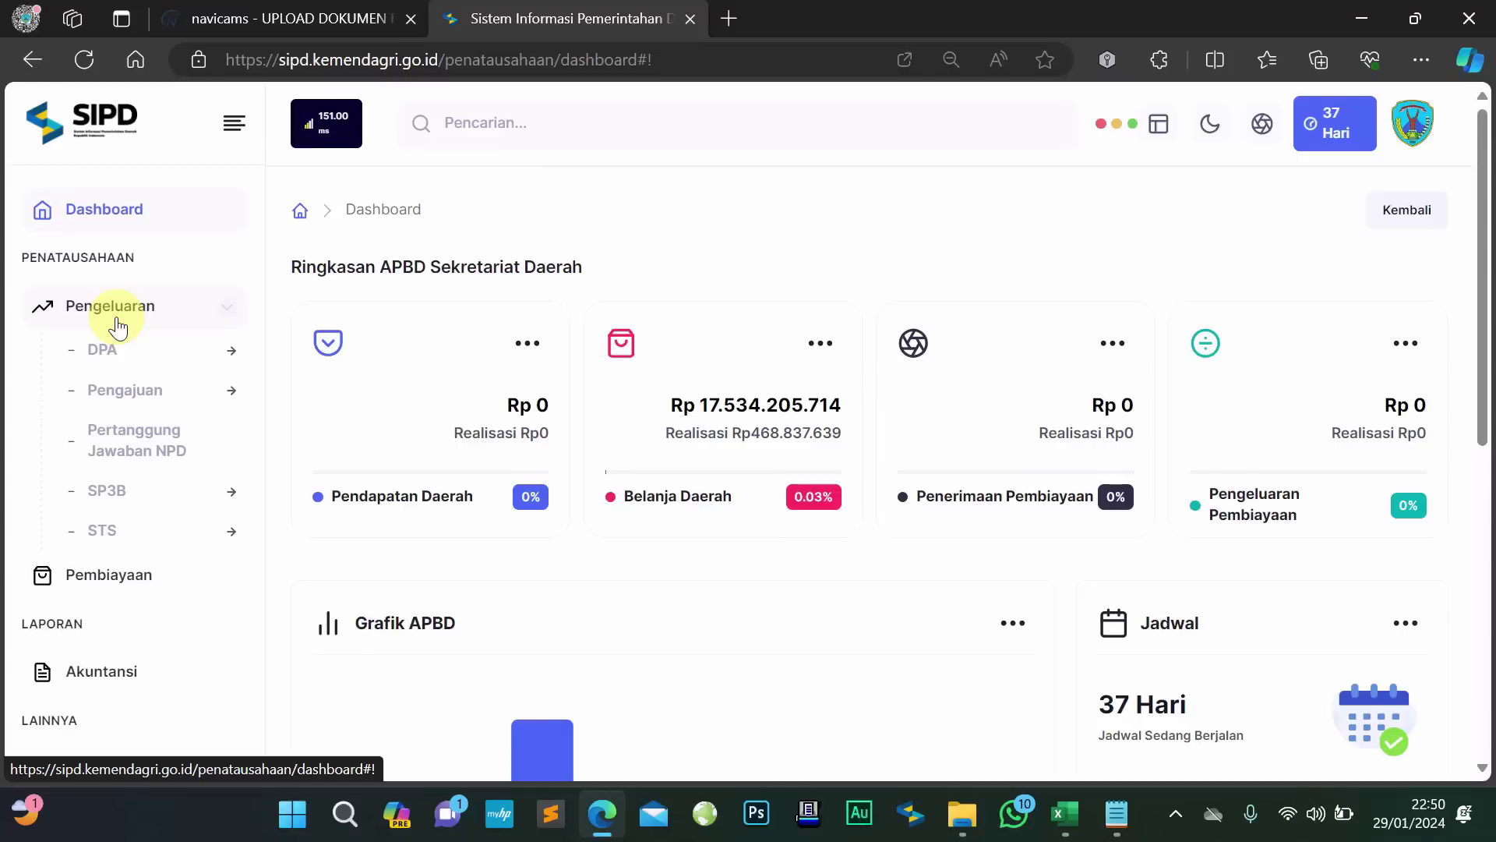
scroll(117, 326, "down", 1)
left_click(209, 359)
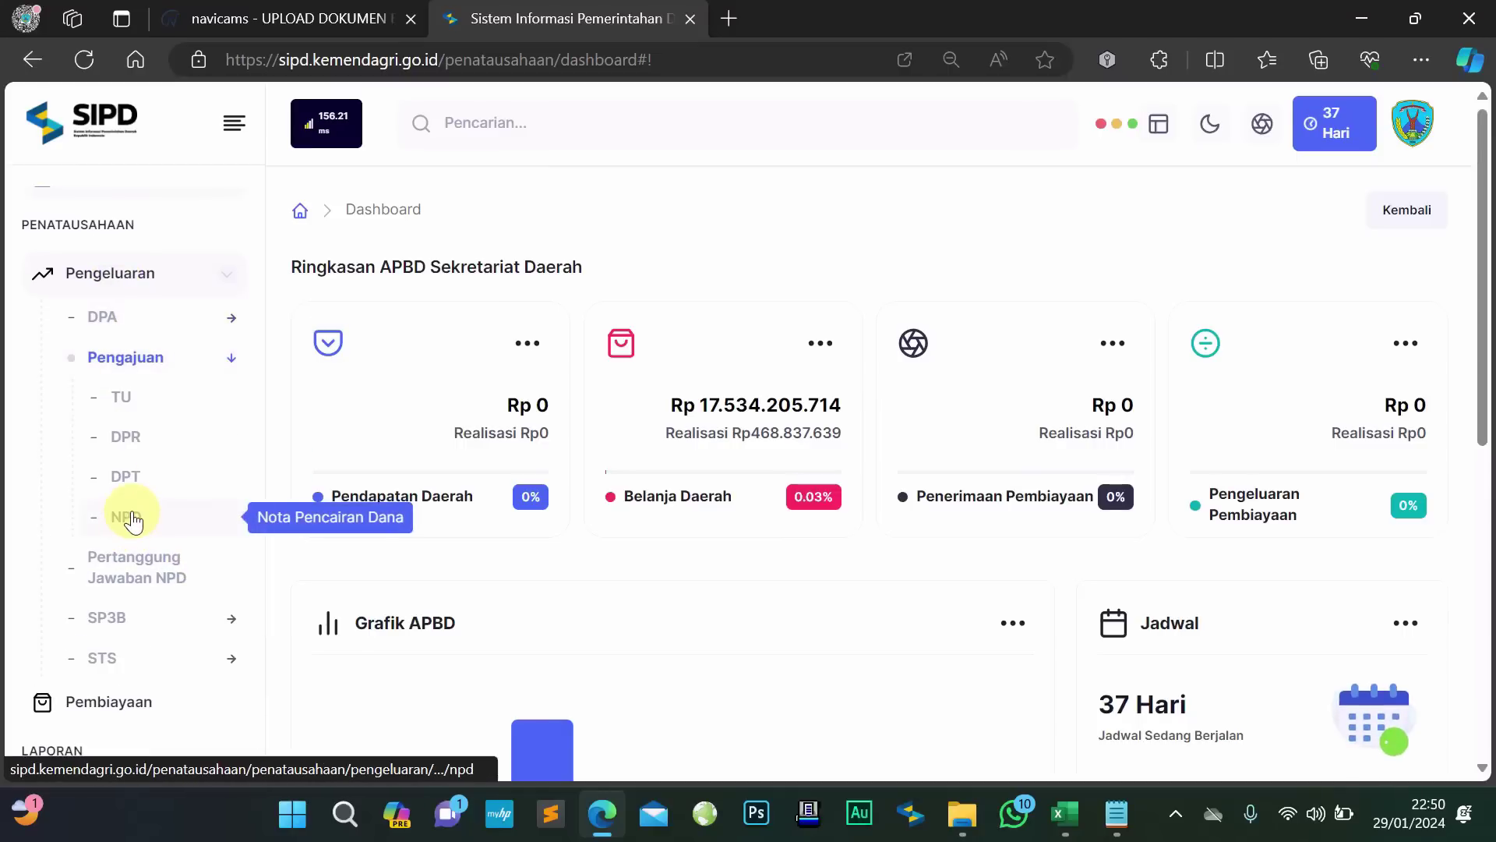
left_click(131, 518)
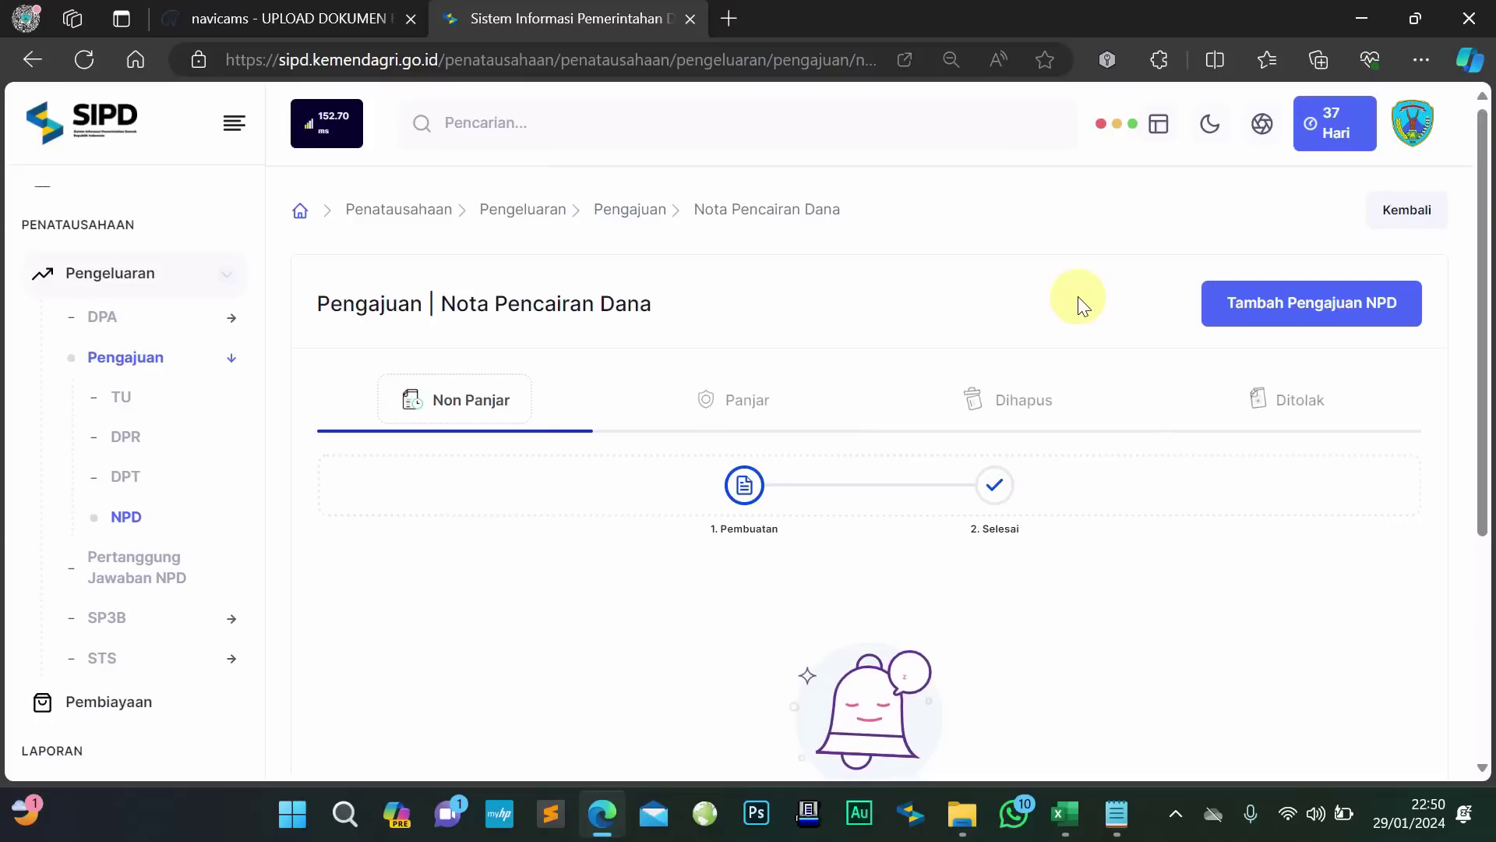
left_click(1236, 309)
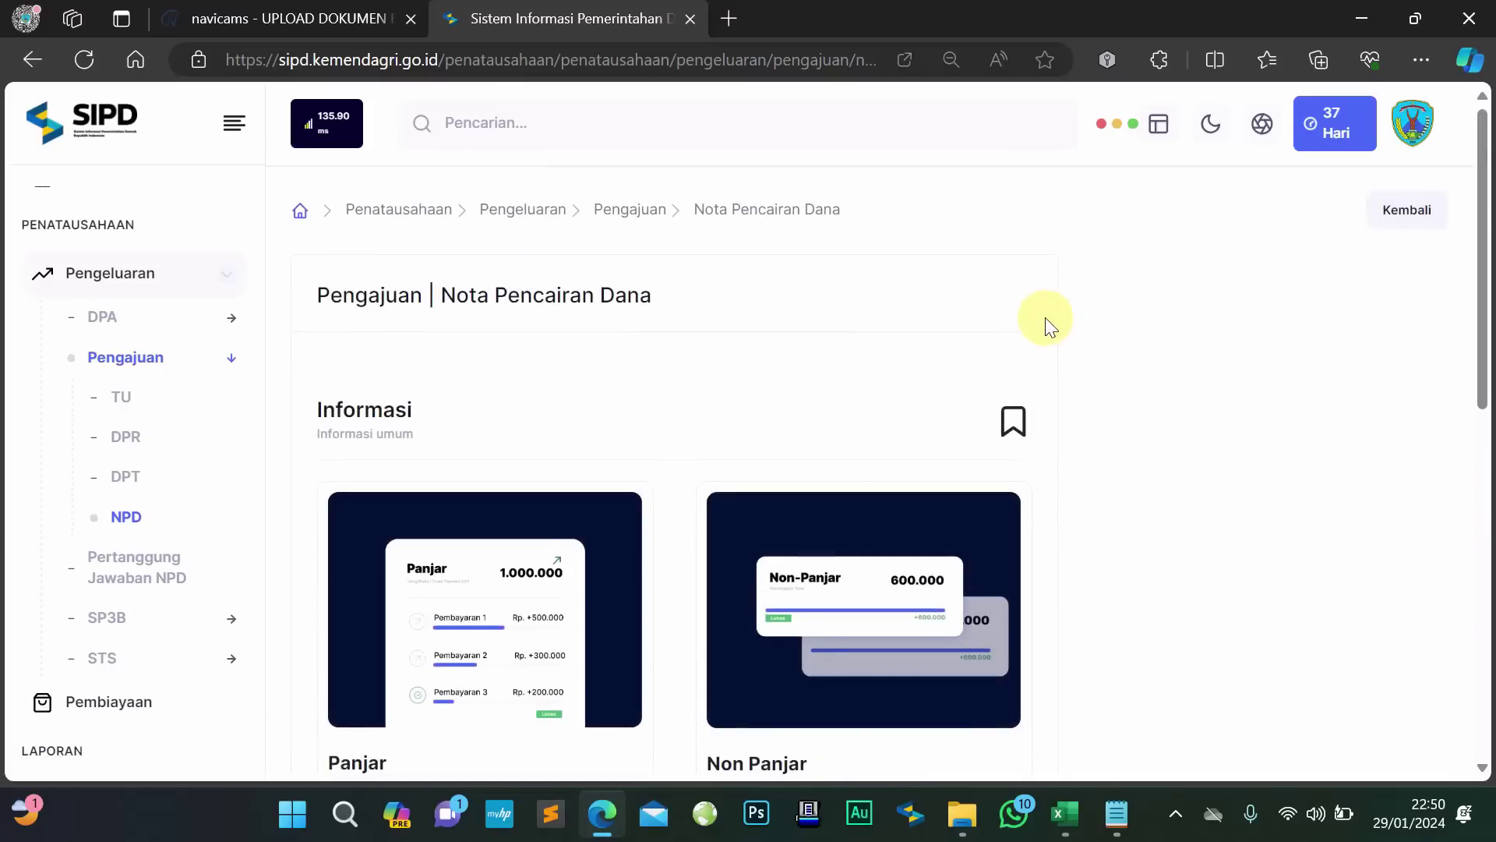
Compare the Panjar and Non Panjar descriptions and choose Non Panjar payment for the new NPD
scroll(1045, 324, "down", 3)
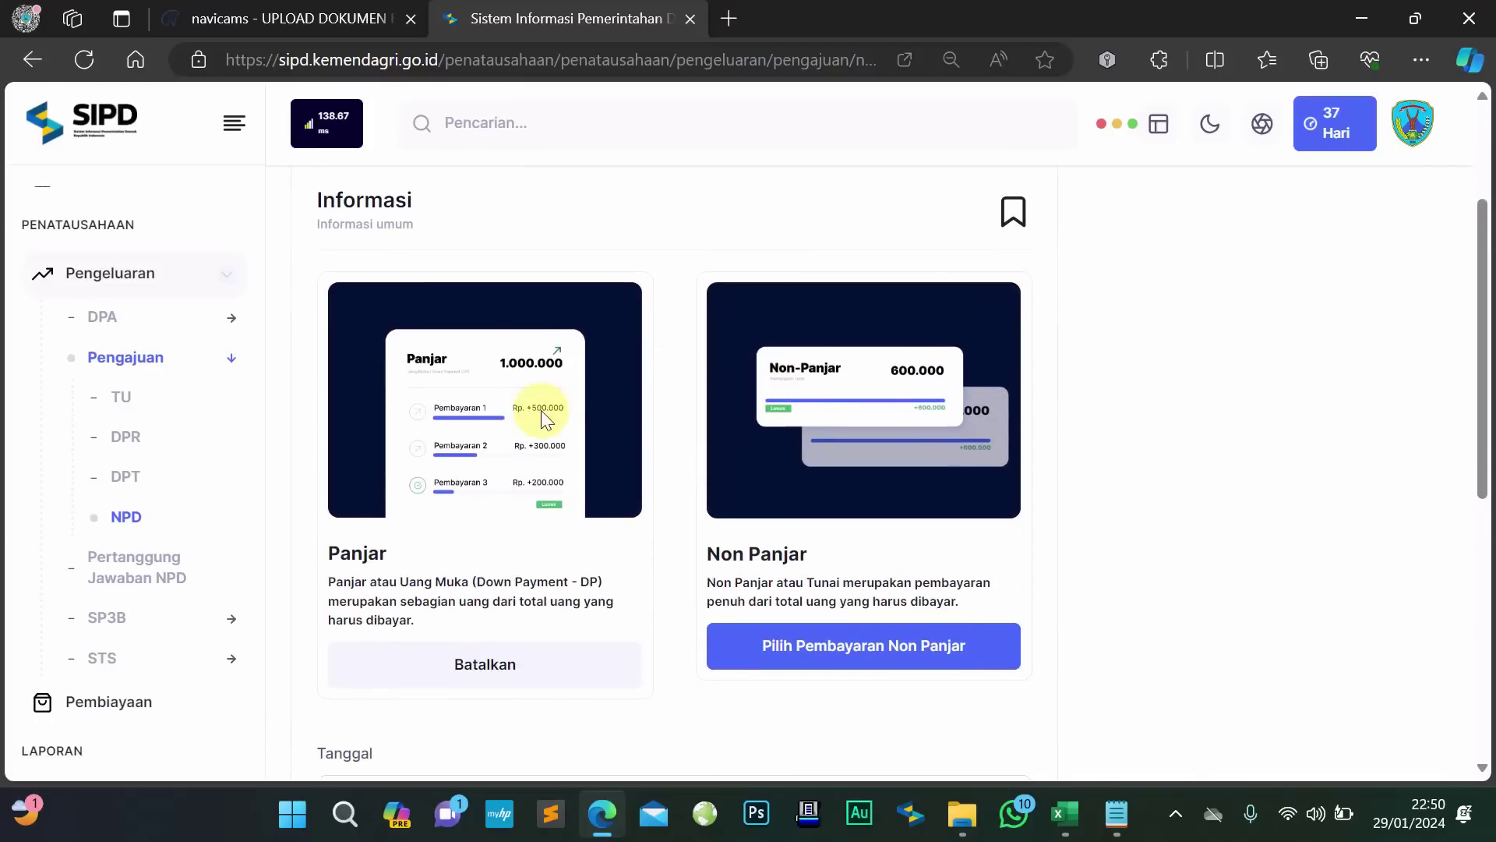
scroll(558, 373, "down", 2)
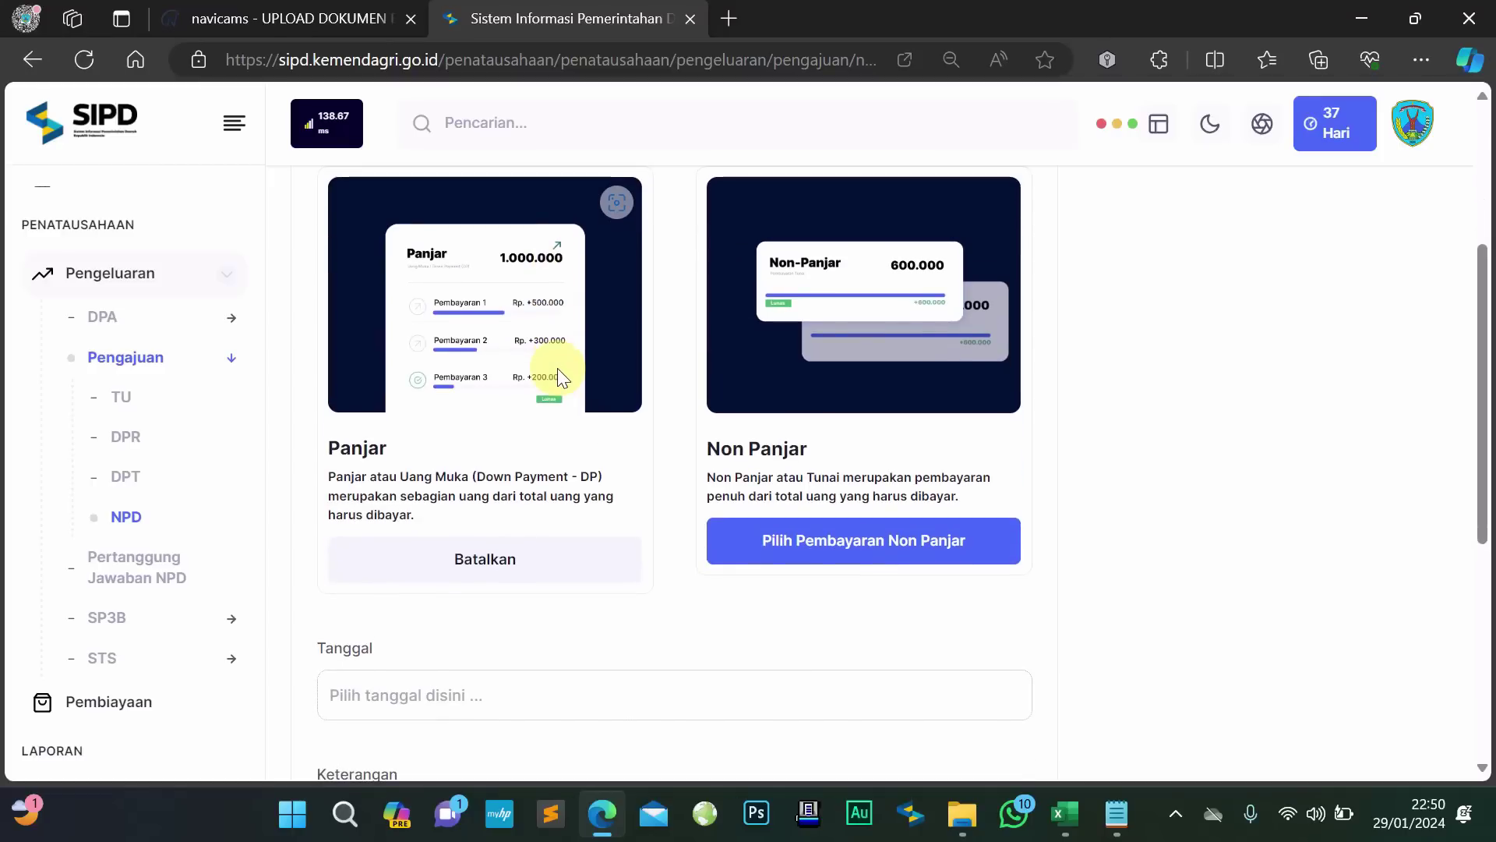
scroll(448, 456, "down", 3)
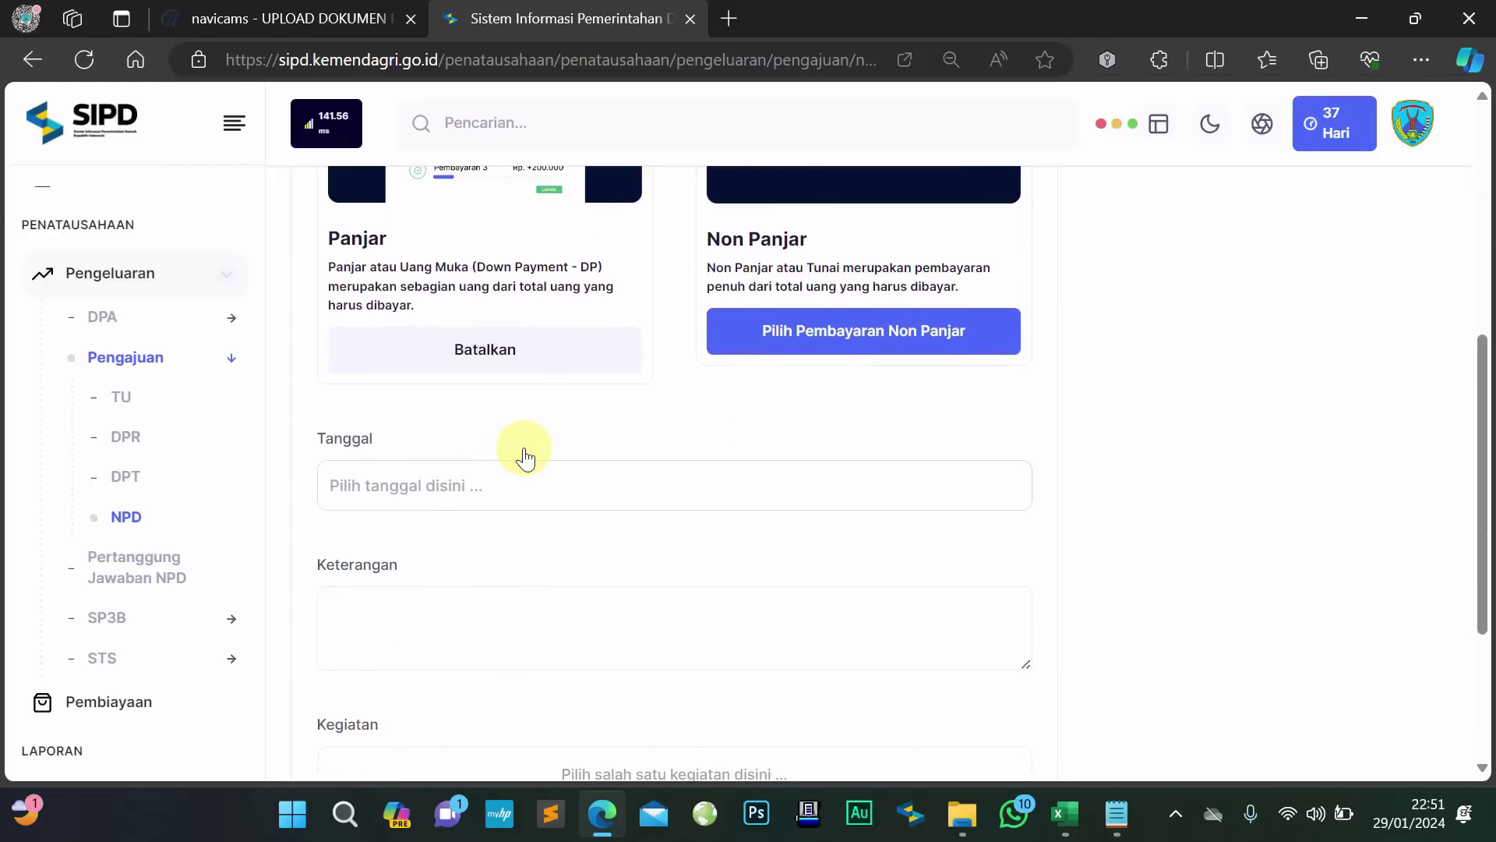
scroll(525, 458, "up", 3)
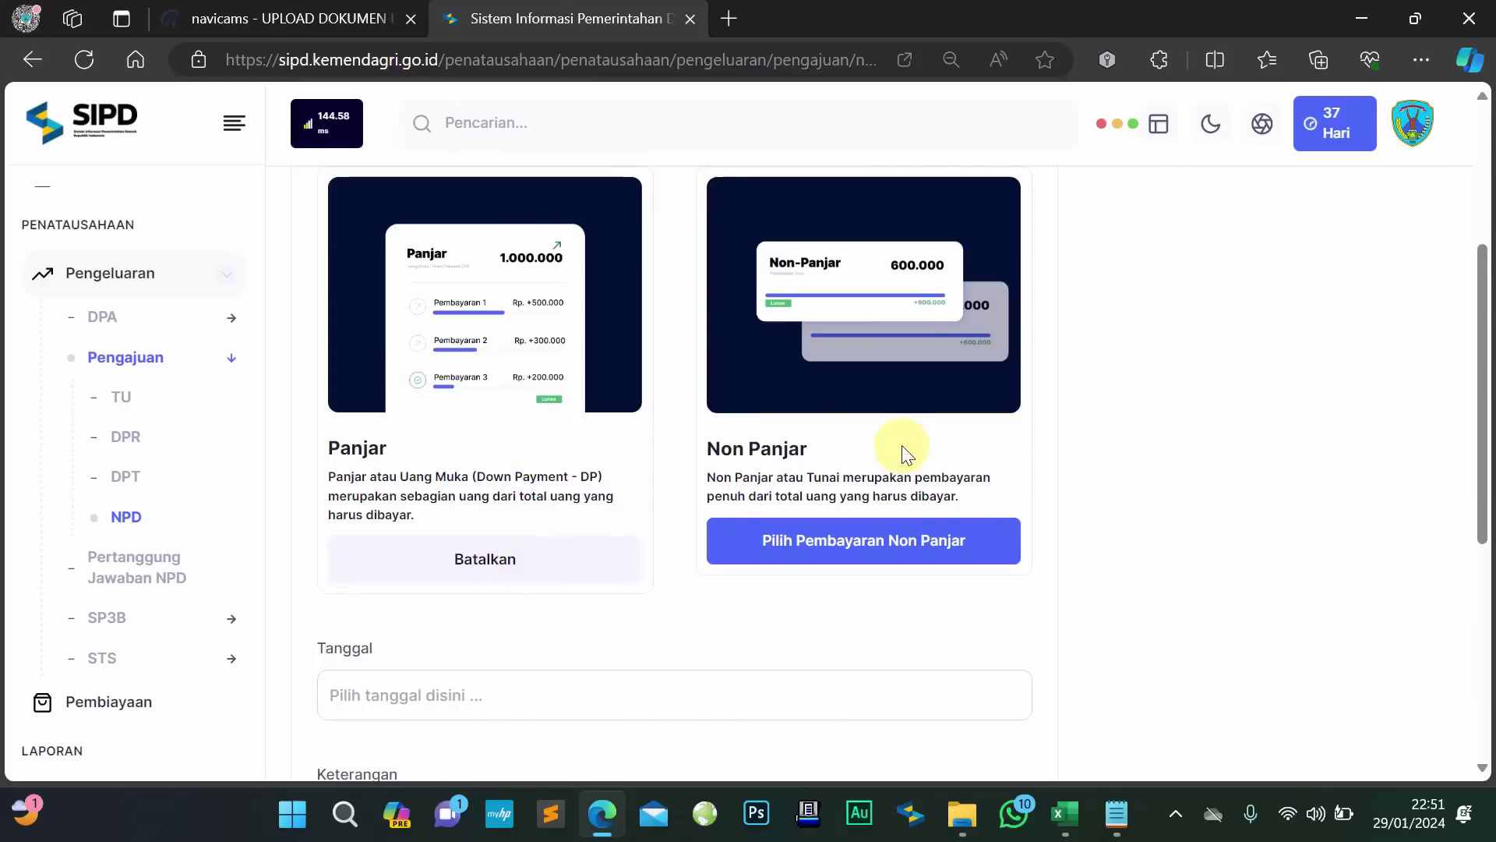
scroll(613, 499, "down", 2)
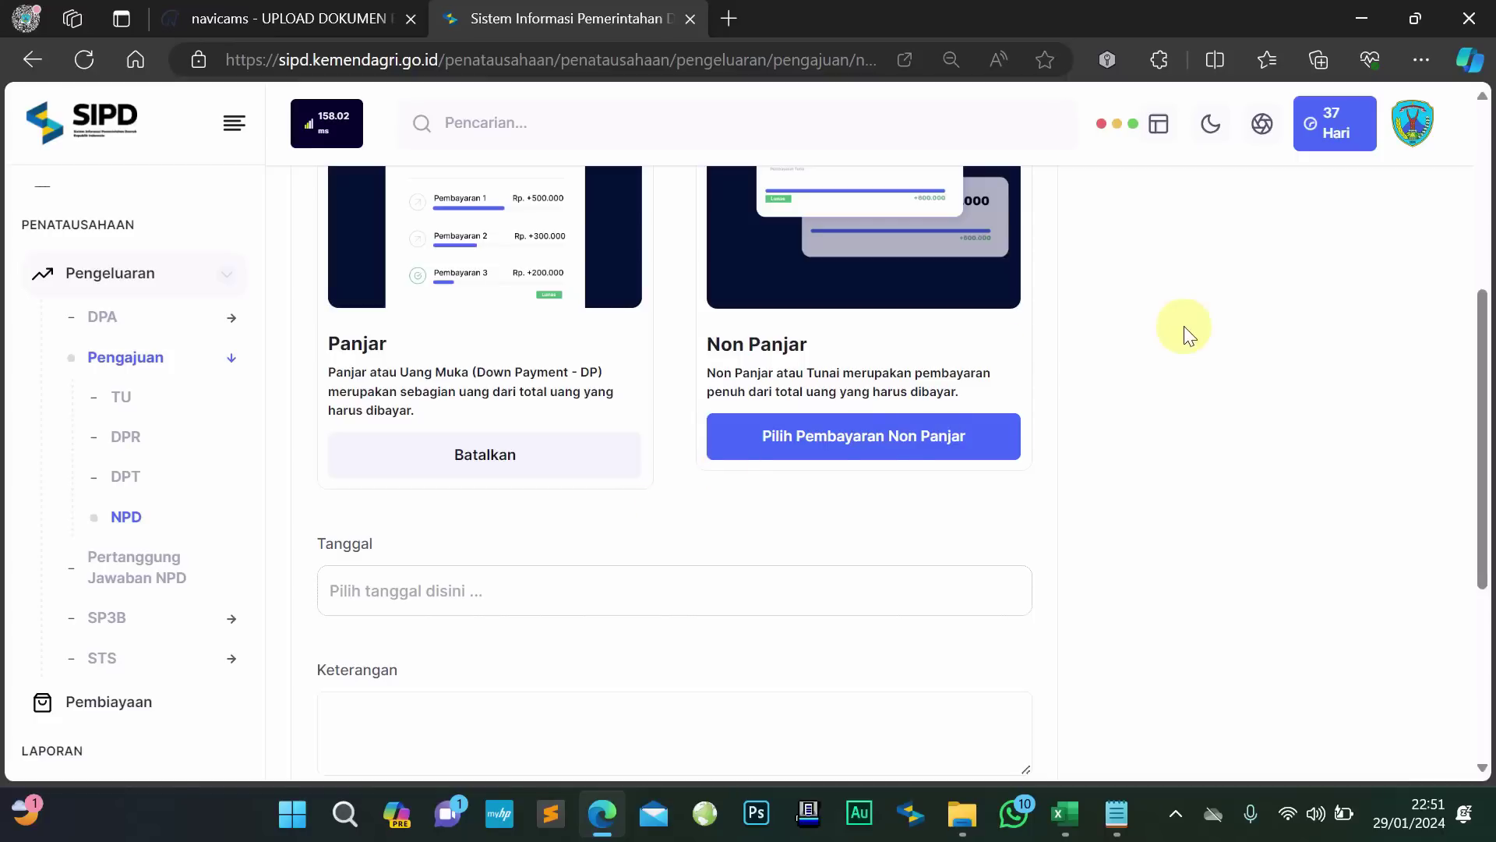
scroll(1181, 325, "up", 1)
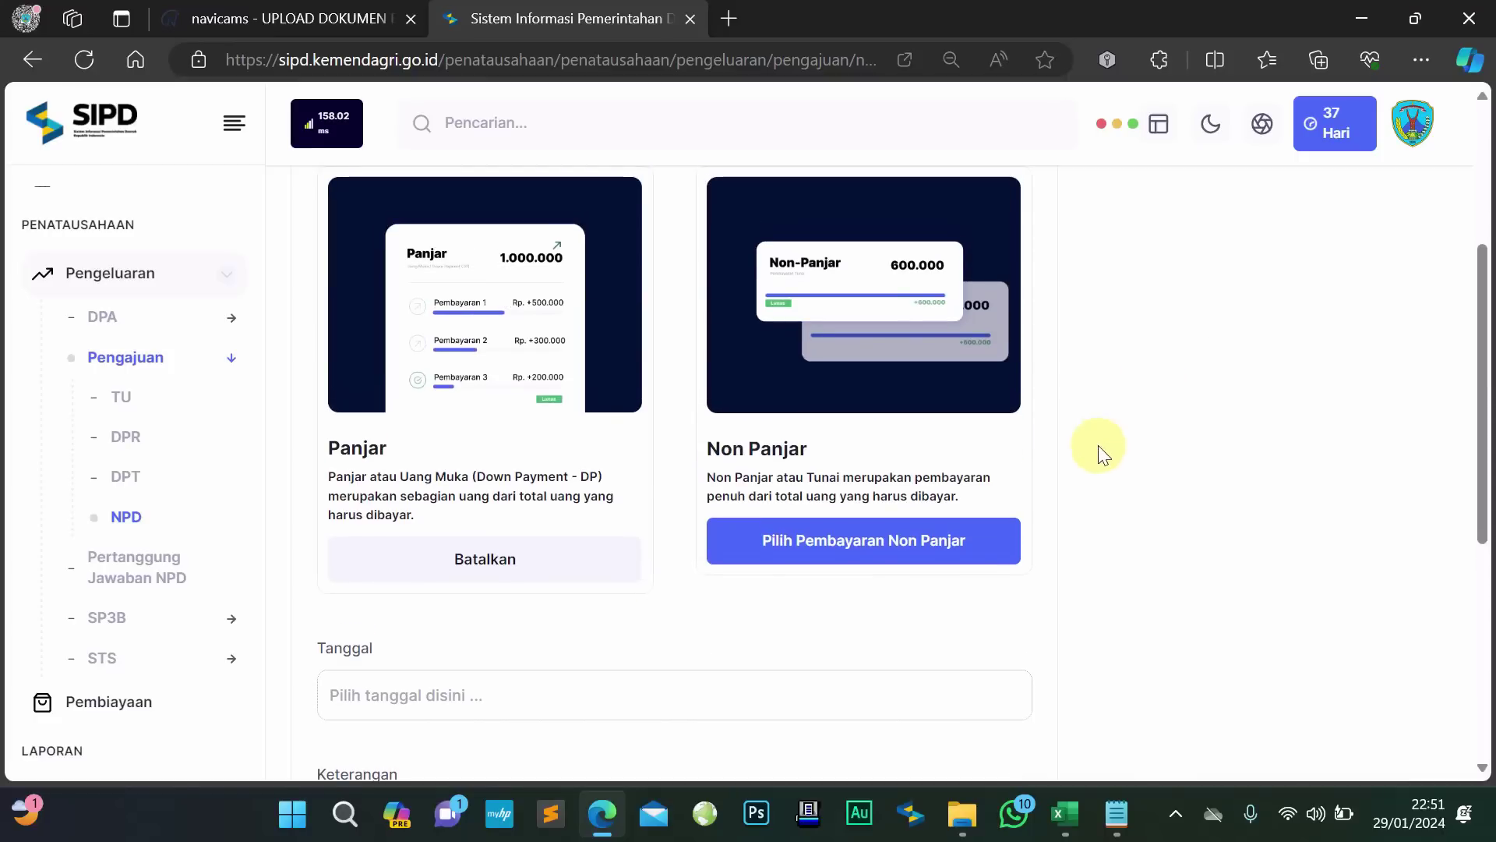
left_click(809, 542)
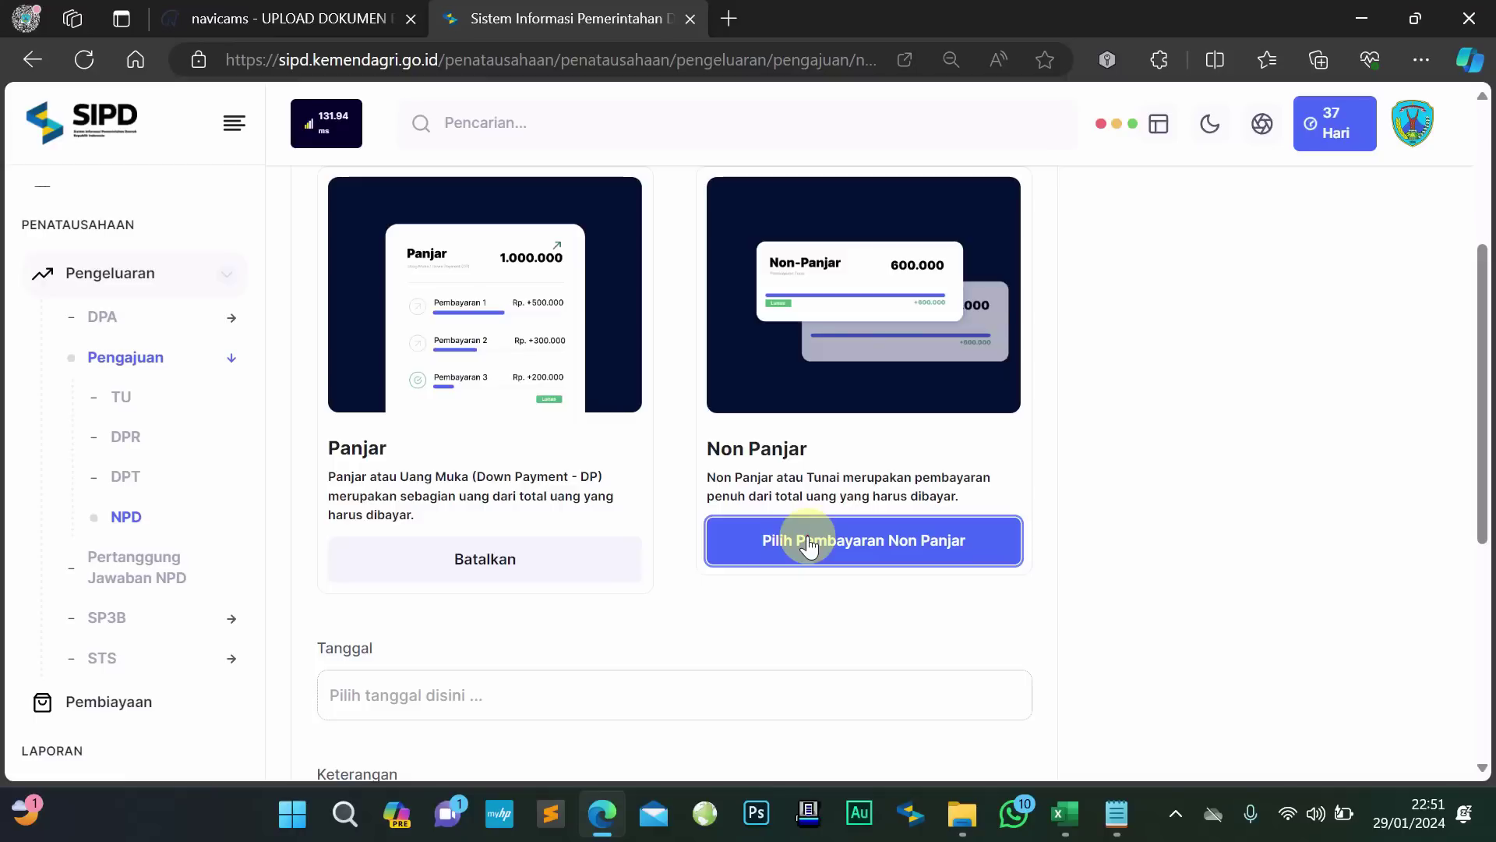
left_click(809, 543)
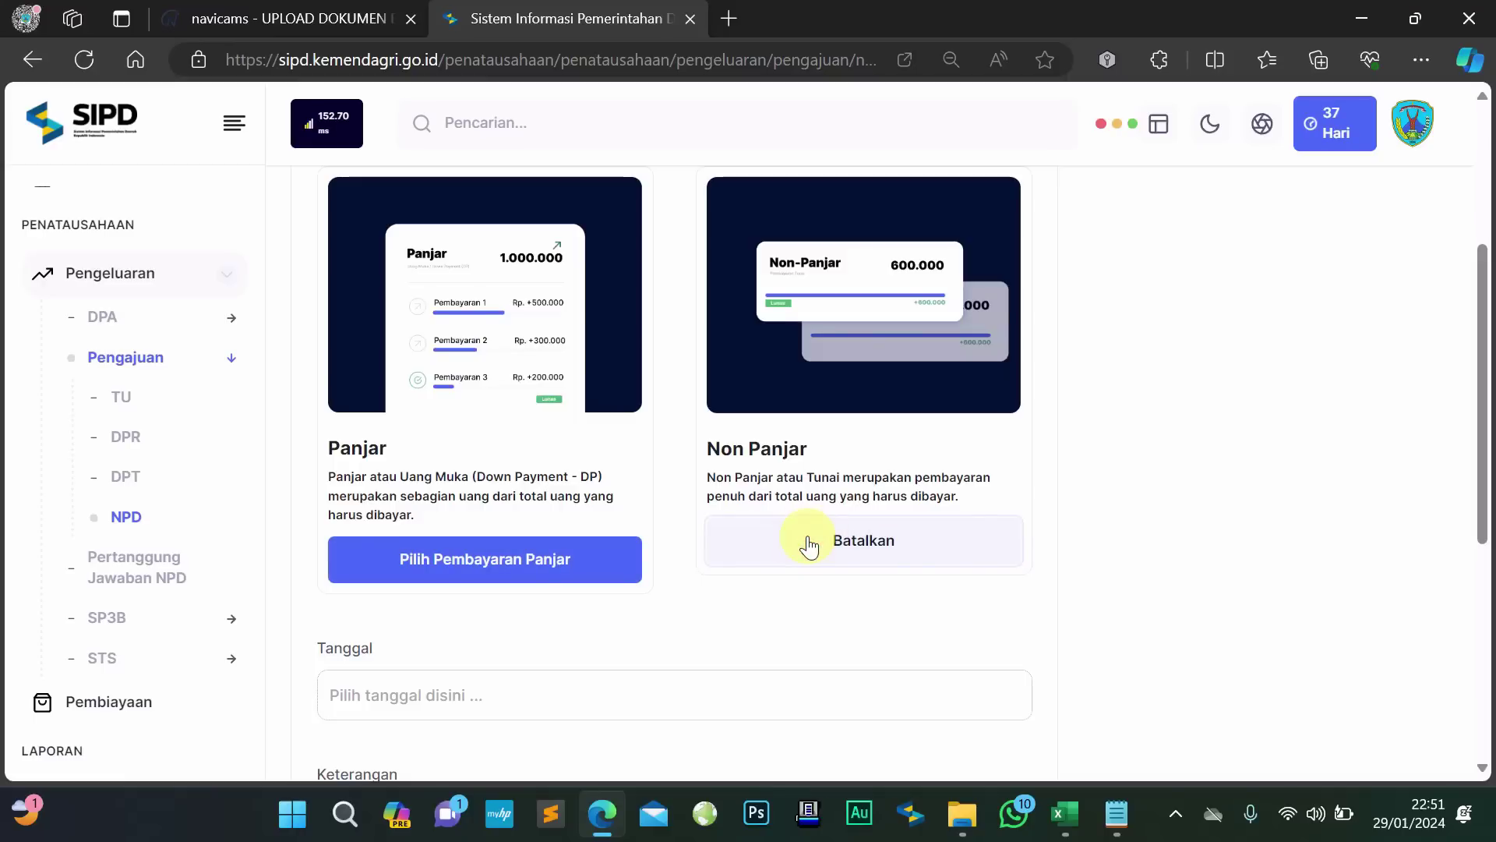
scroll(809, 545, "down", 1)
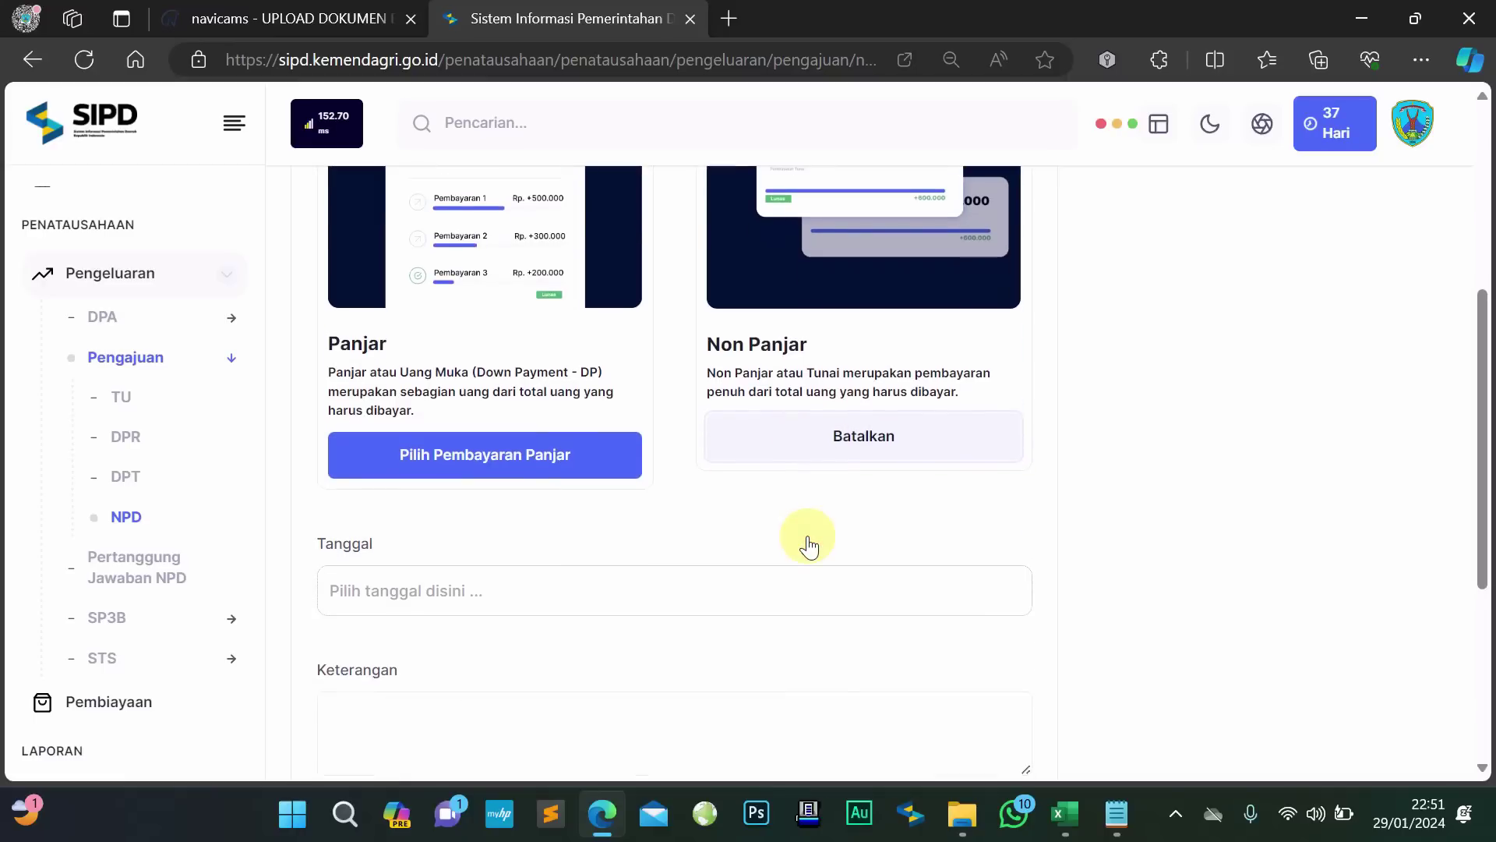
left_click(893, 455)
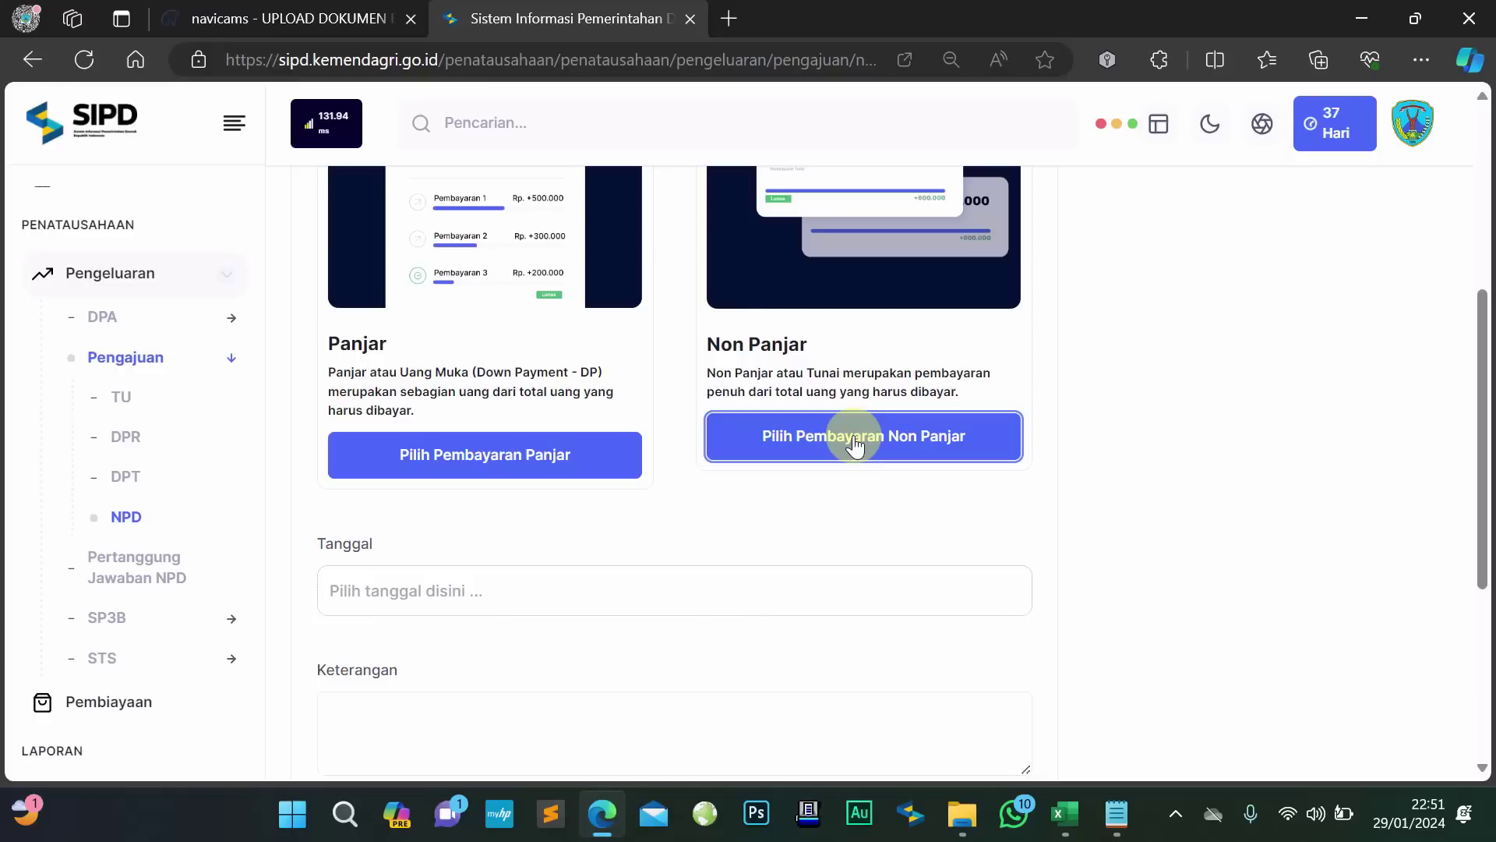
left_click(855, 444)
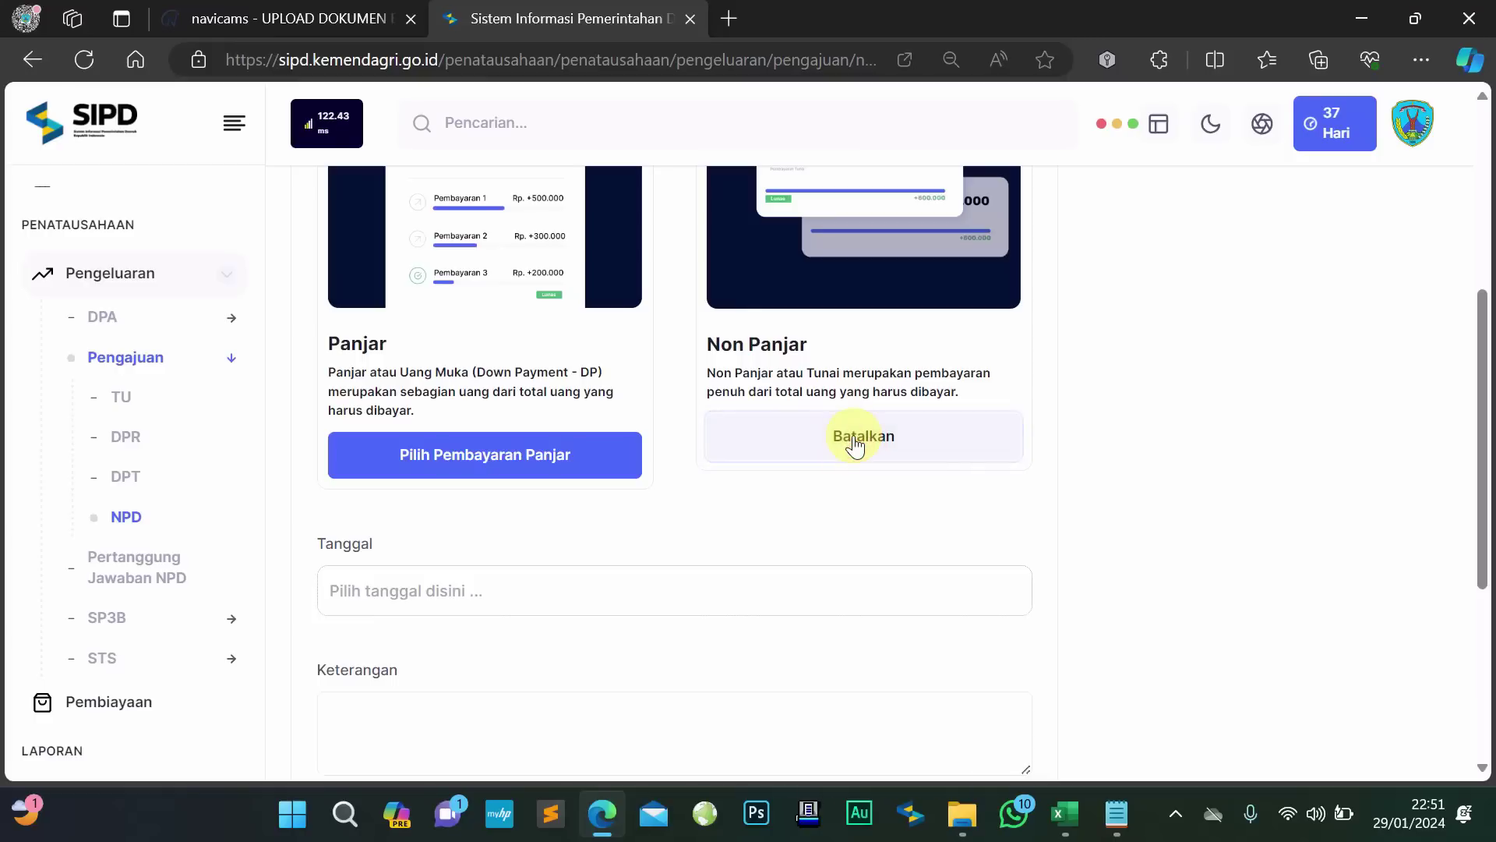
Check the payment date in row 59 of the BKU BAGUM 24 workbook in Excel and set the NPD's Tanggal to 2024-01-25
scroll(855, 444, "down", 1)
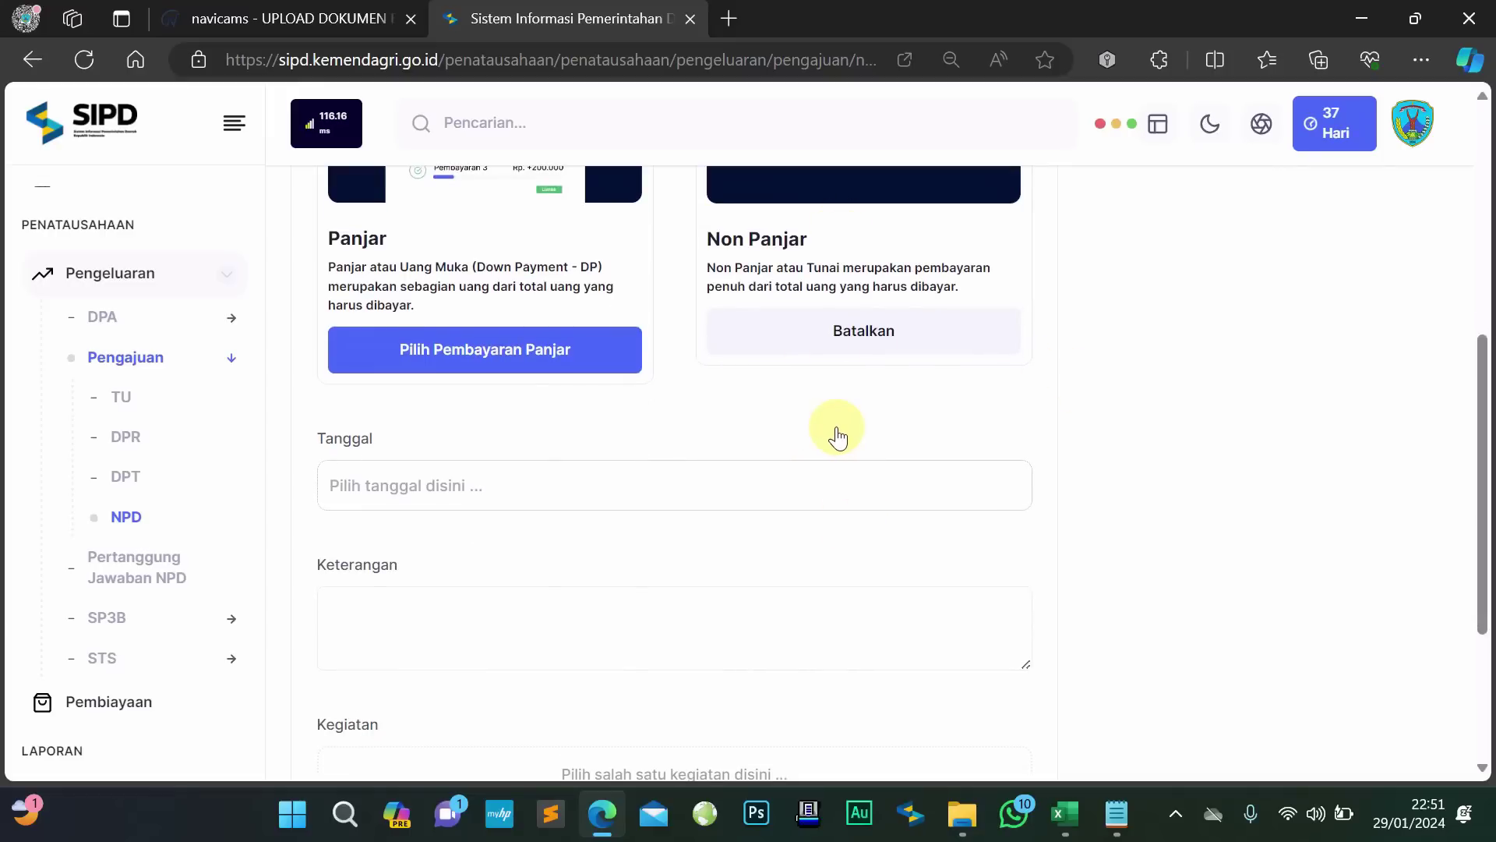
scroll(487, 522, "down", 1)
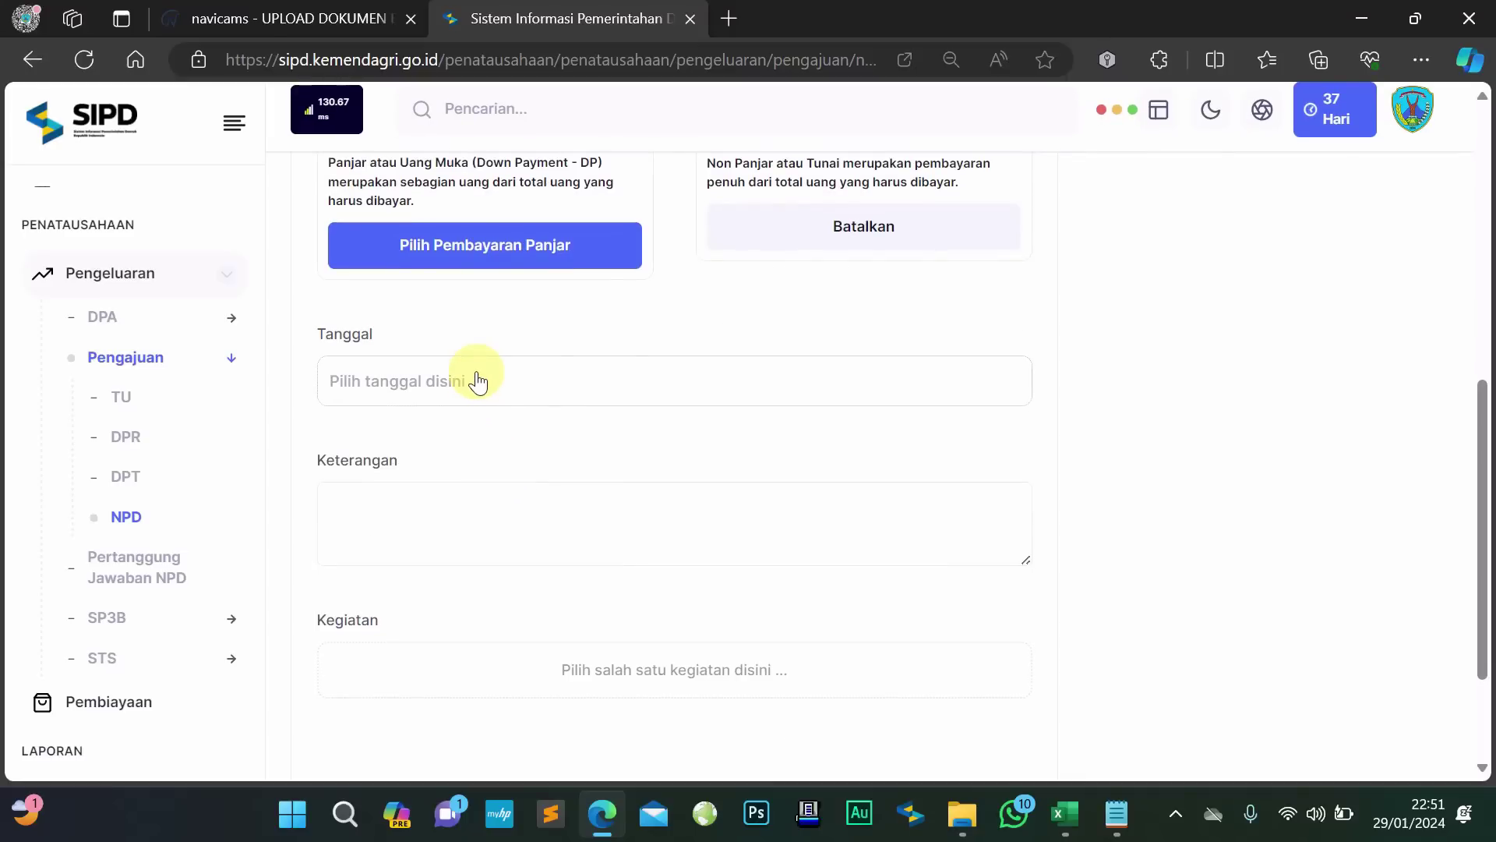
left_click(477, 382)
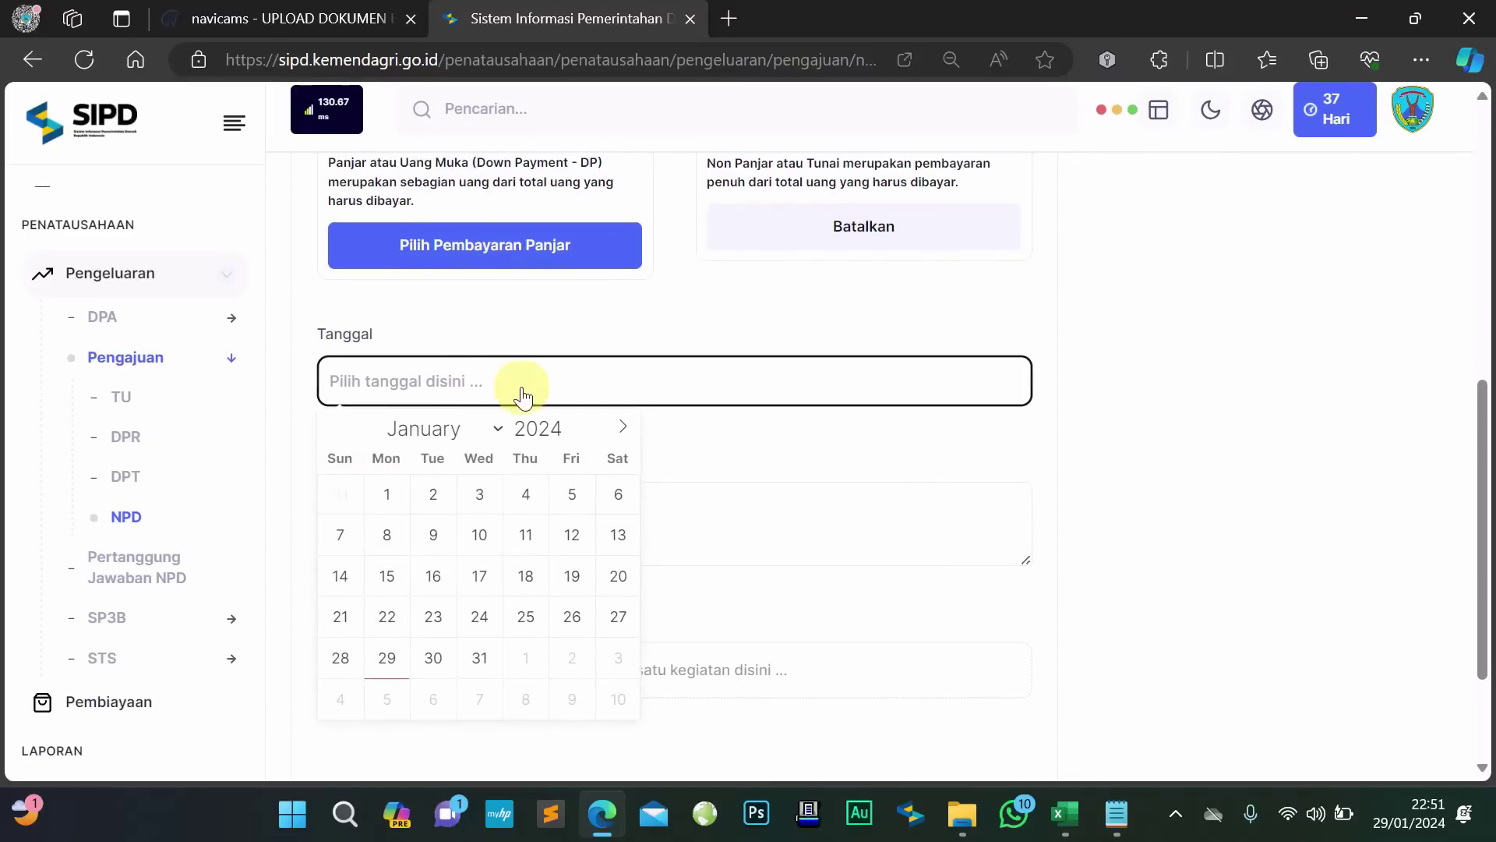
left_click(1064, 828)
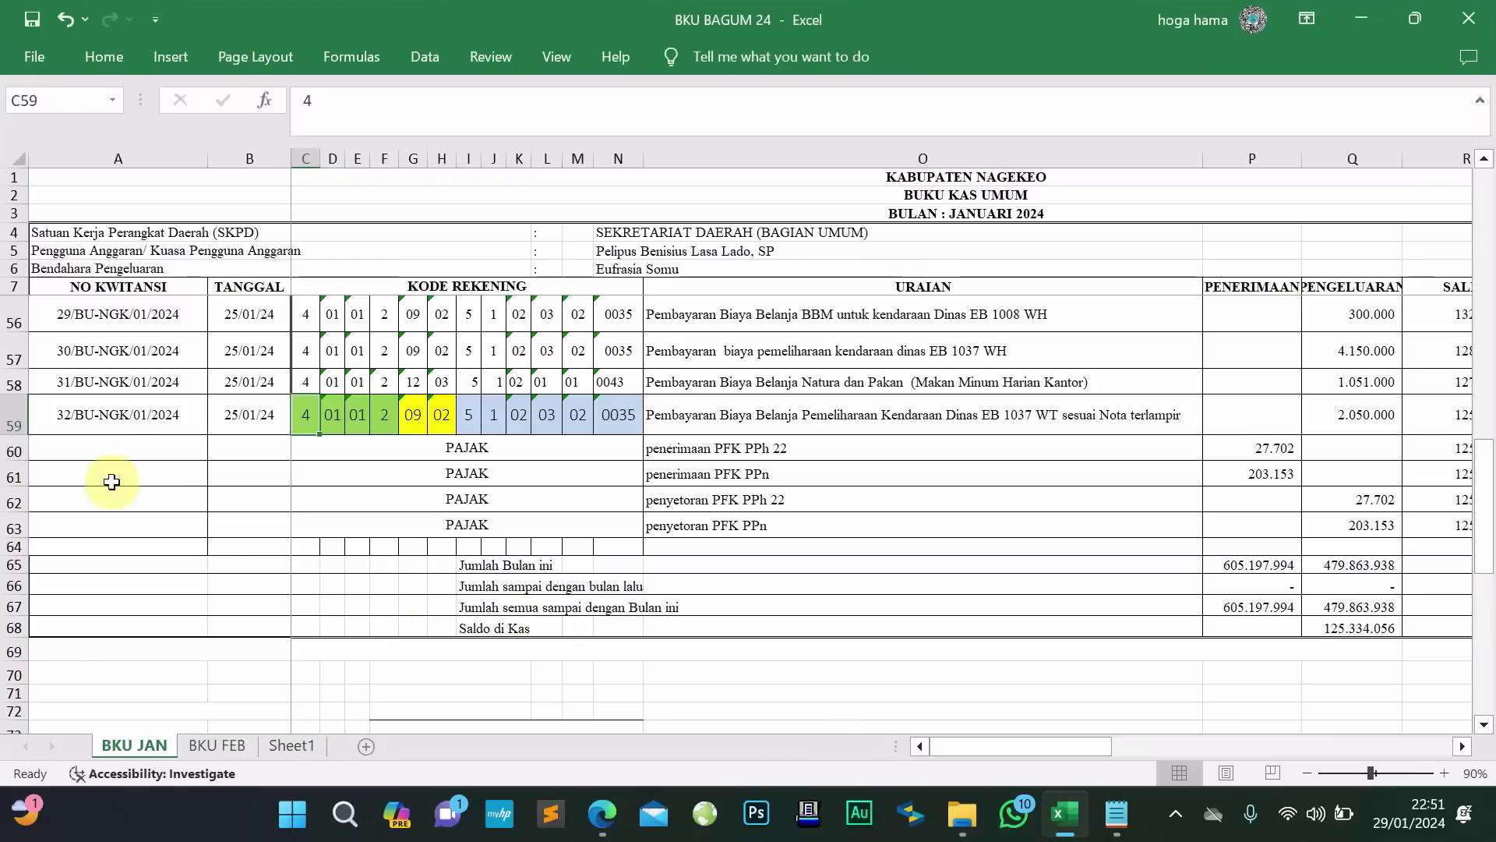
left_click(110, 414)
left_click(229, 412)
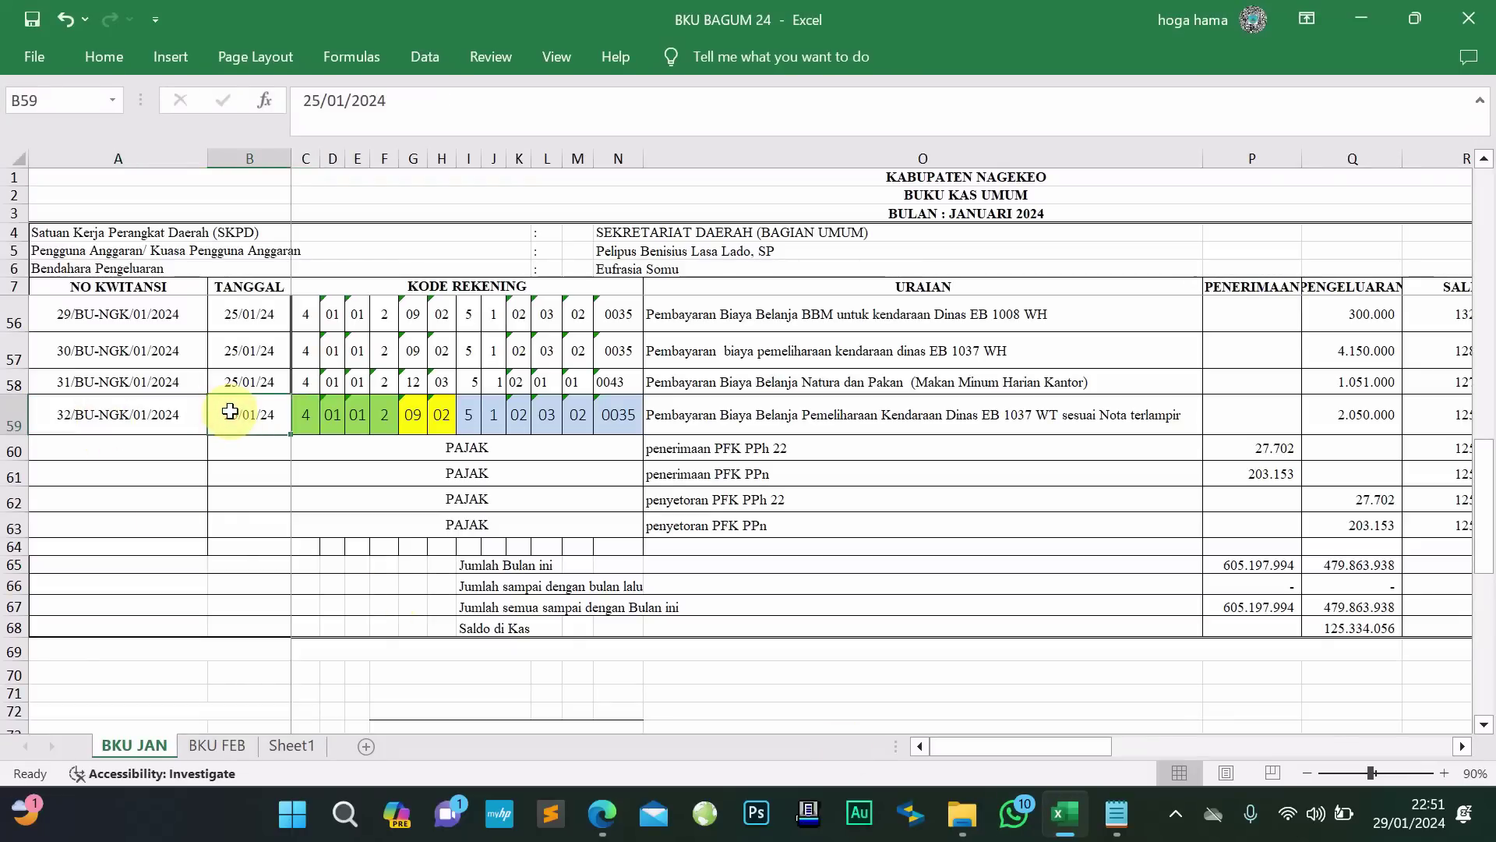
left_click(602, 814)
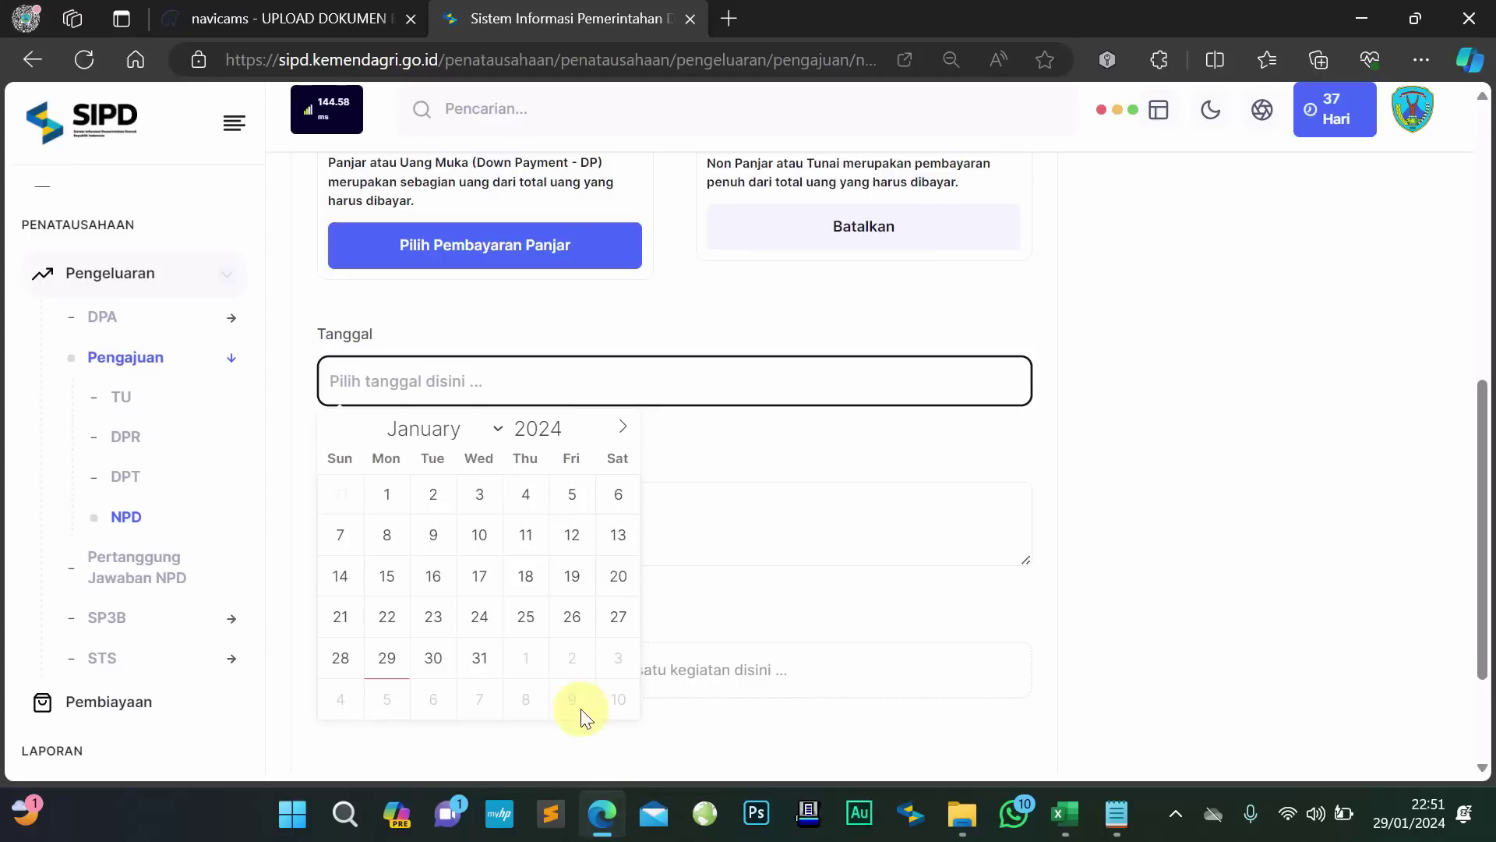
left_click(533, 623)
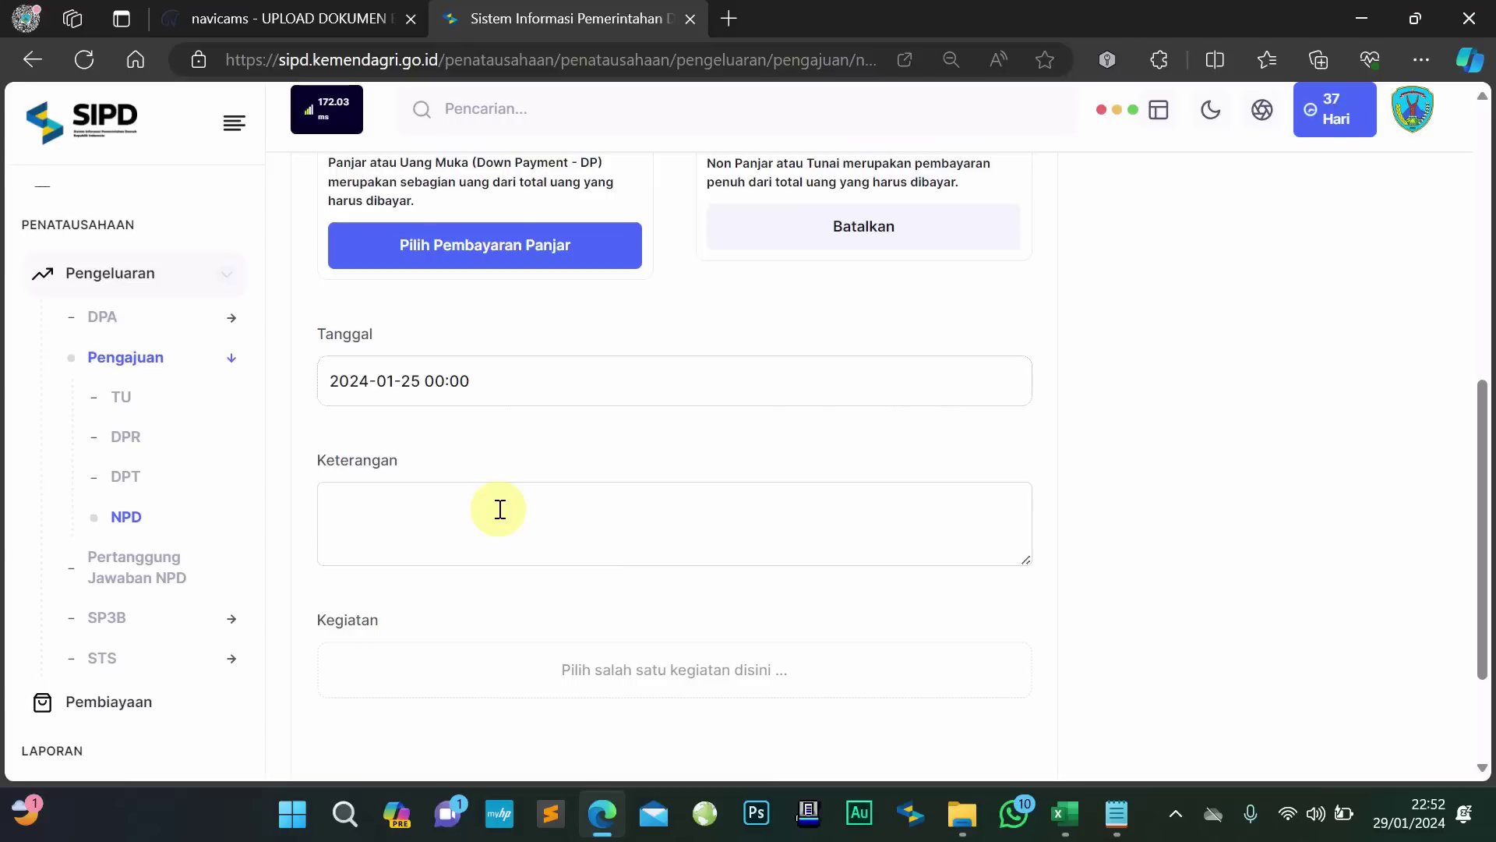
left_click(1066, 810)
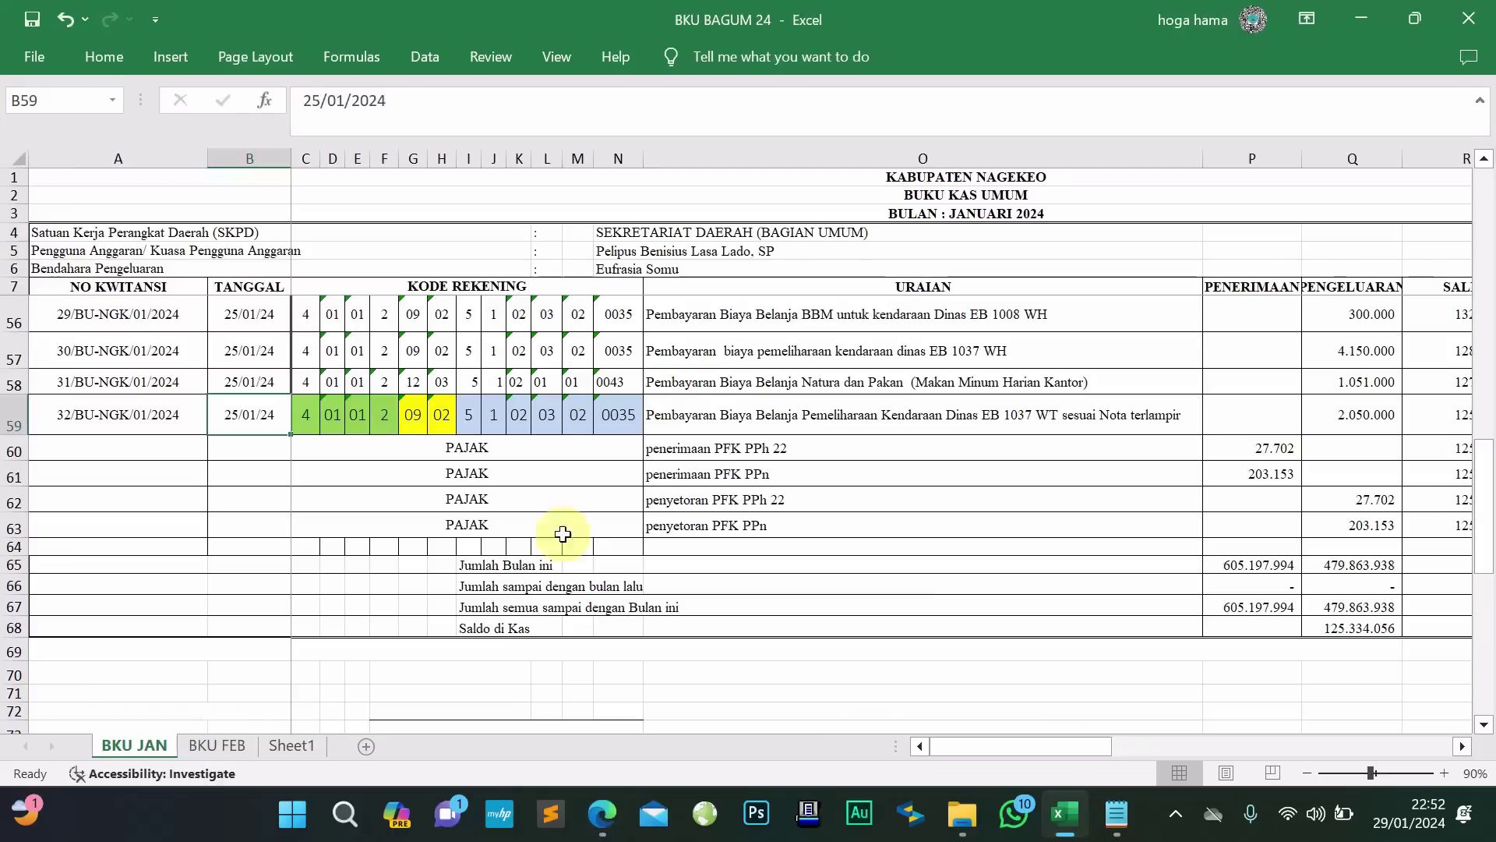
double_click(808, 413)
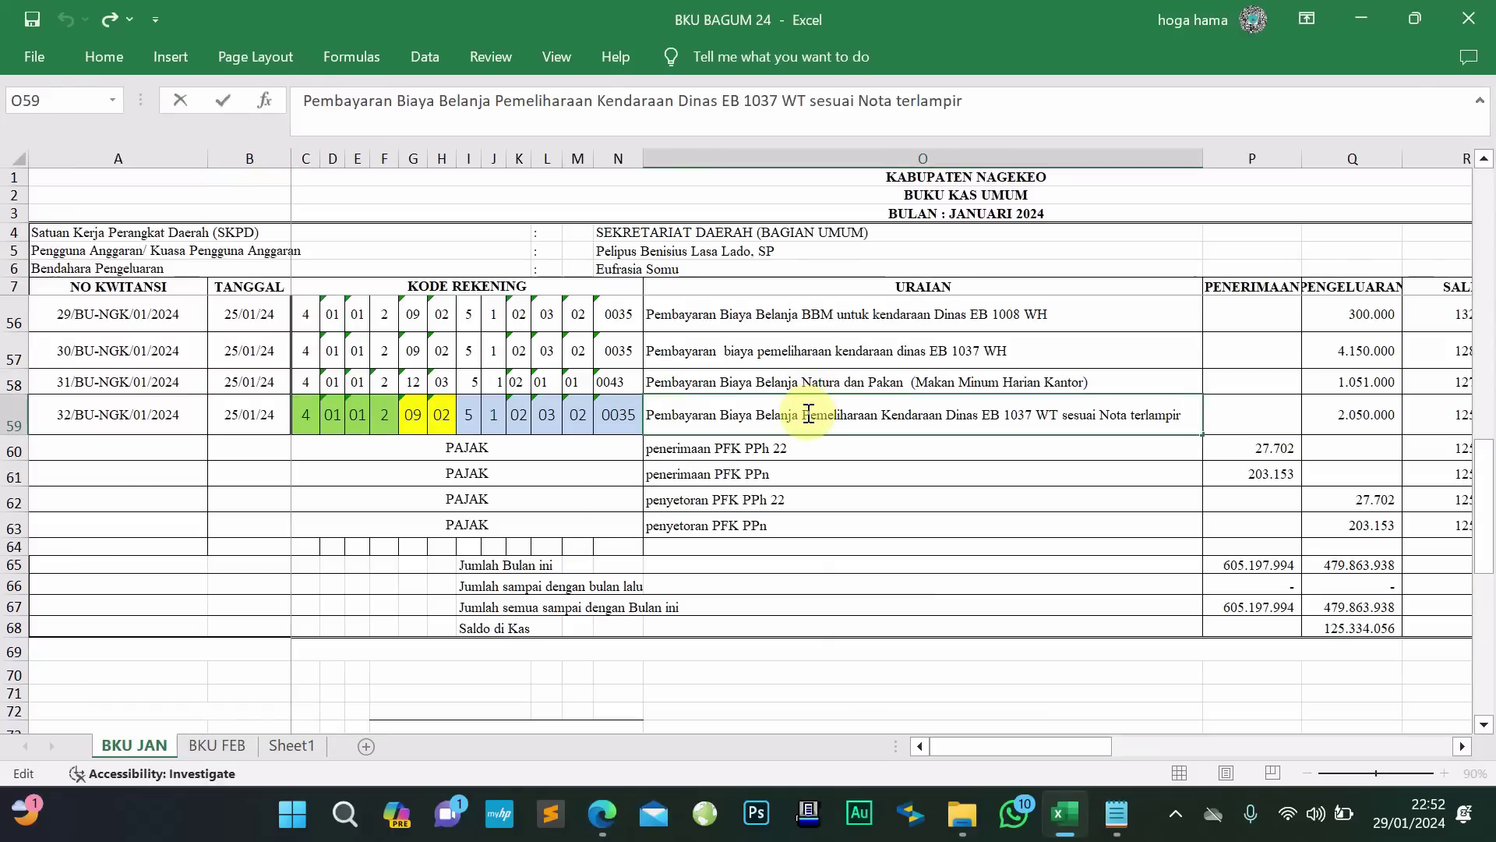
key("ctrl+a")
key("ctrl+c")
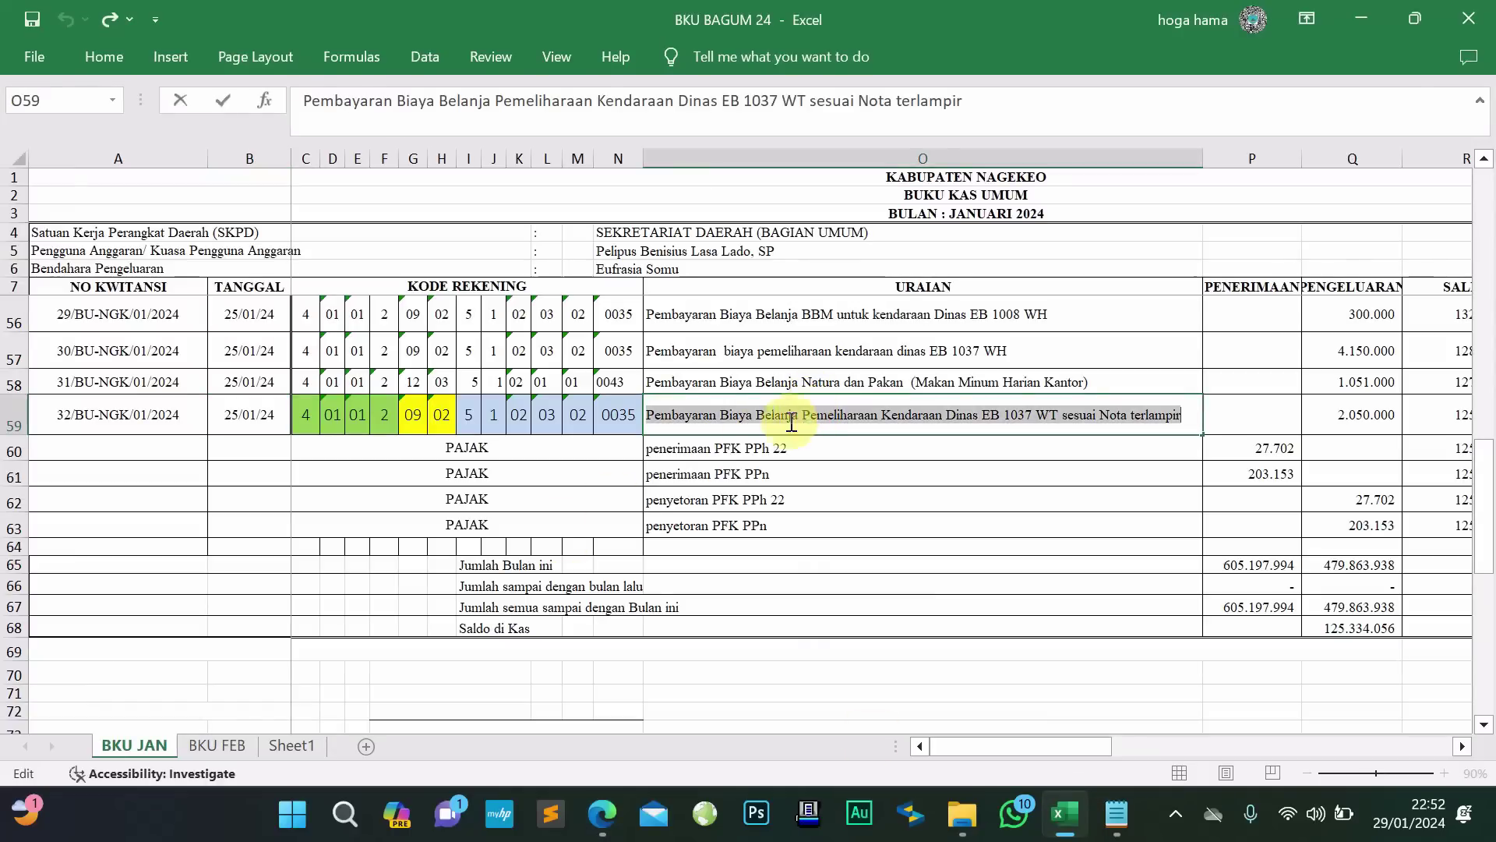
left_click(601, 812)
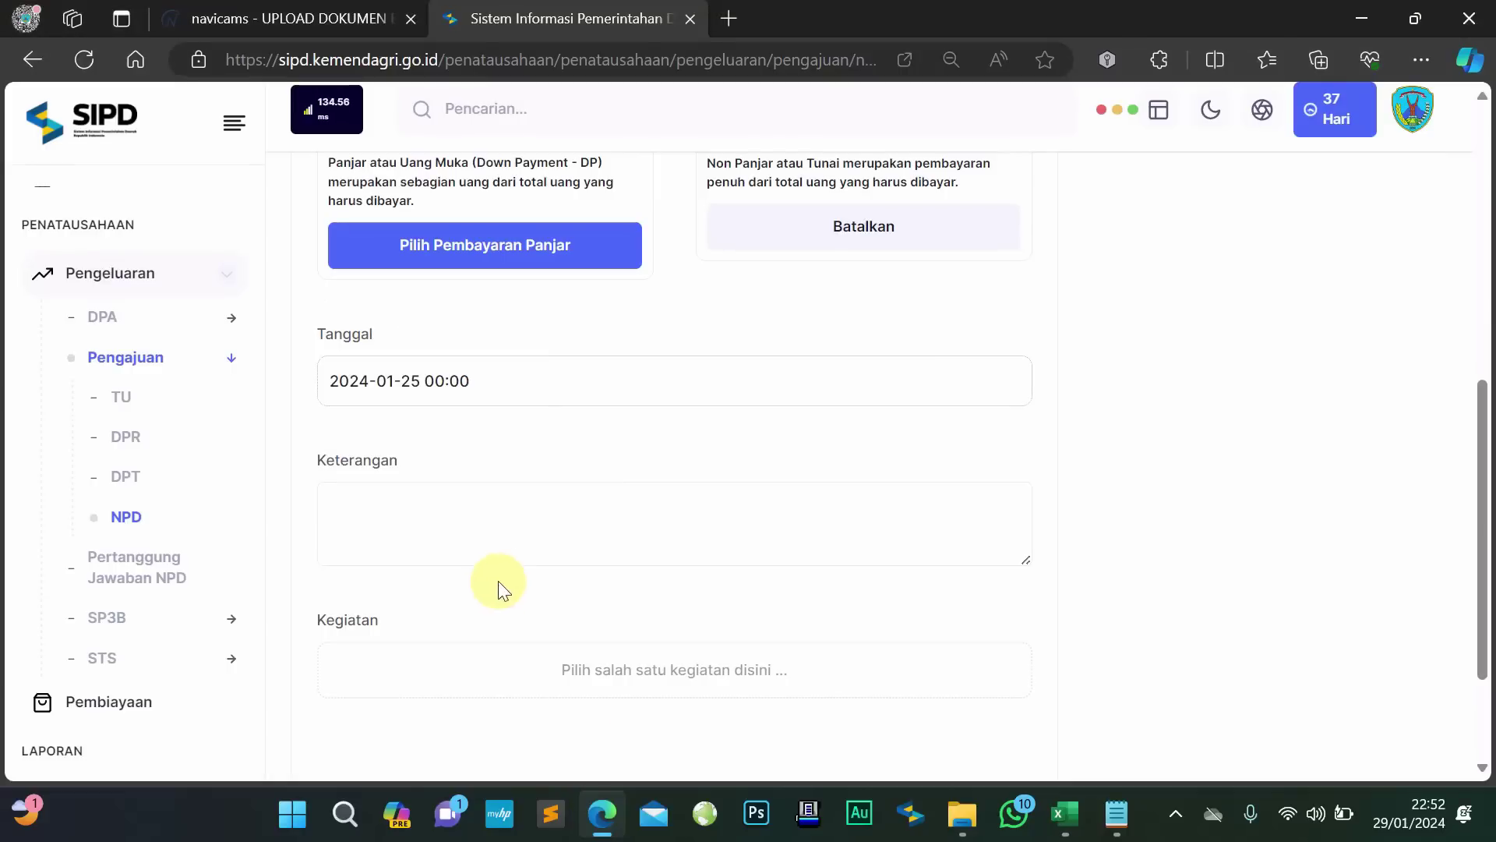
left_click(489, 528)
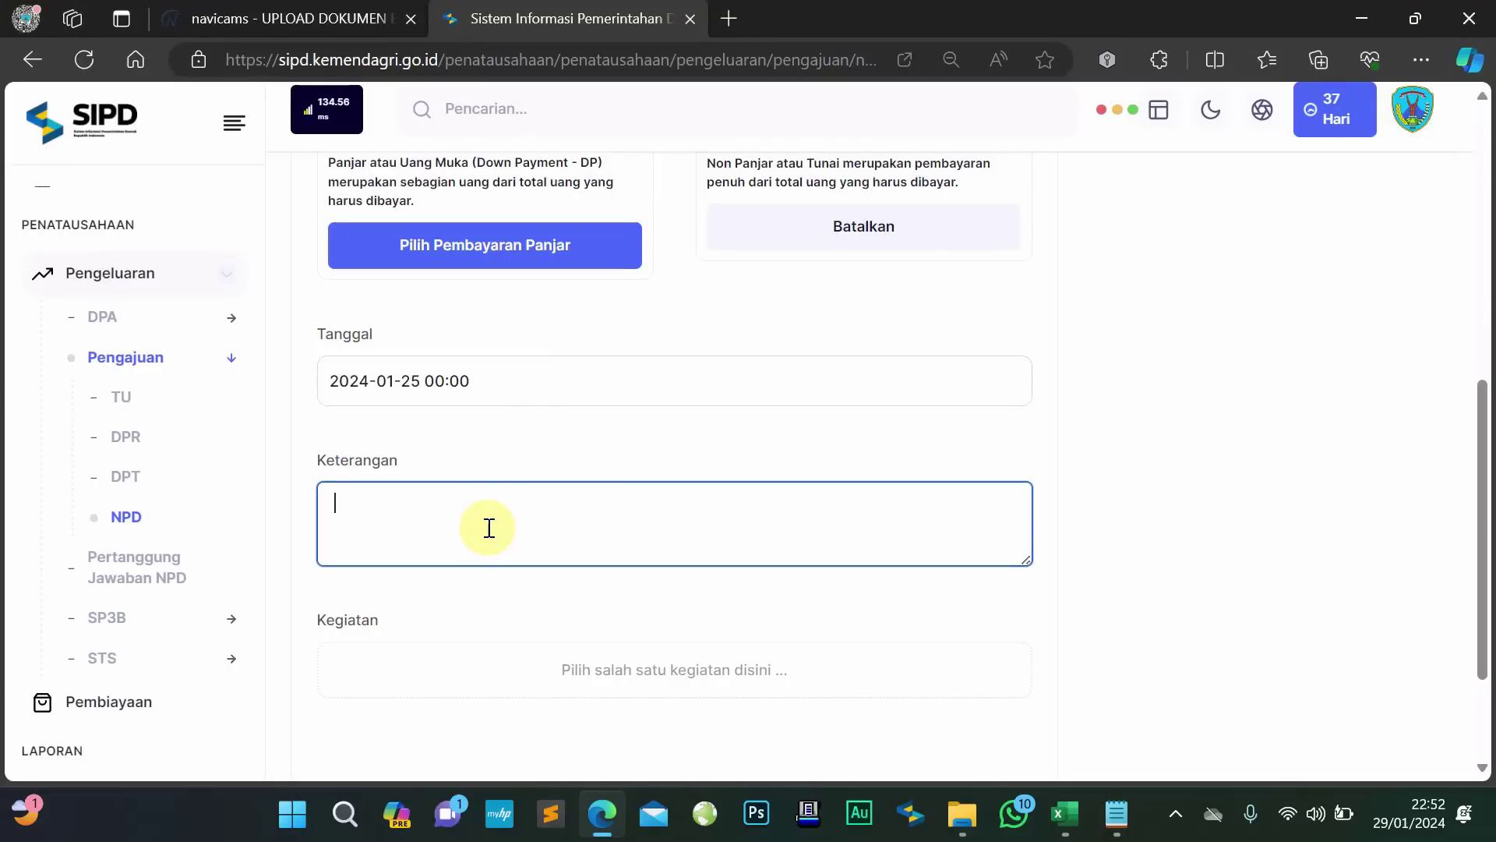
key("ctrl+v")
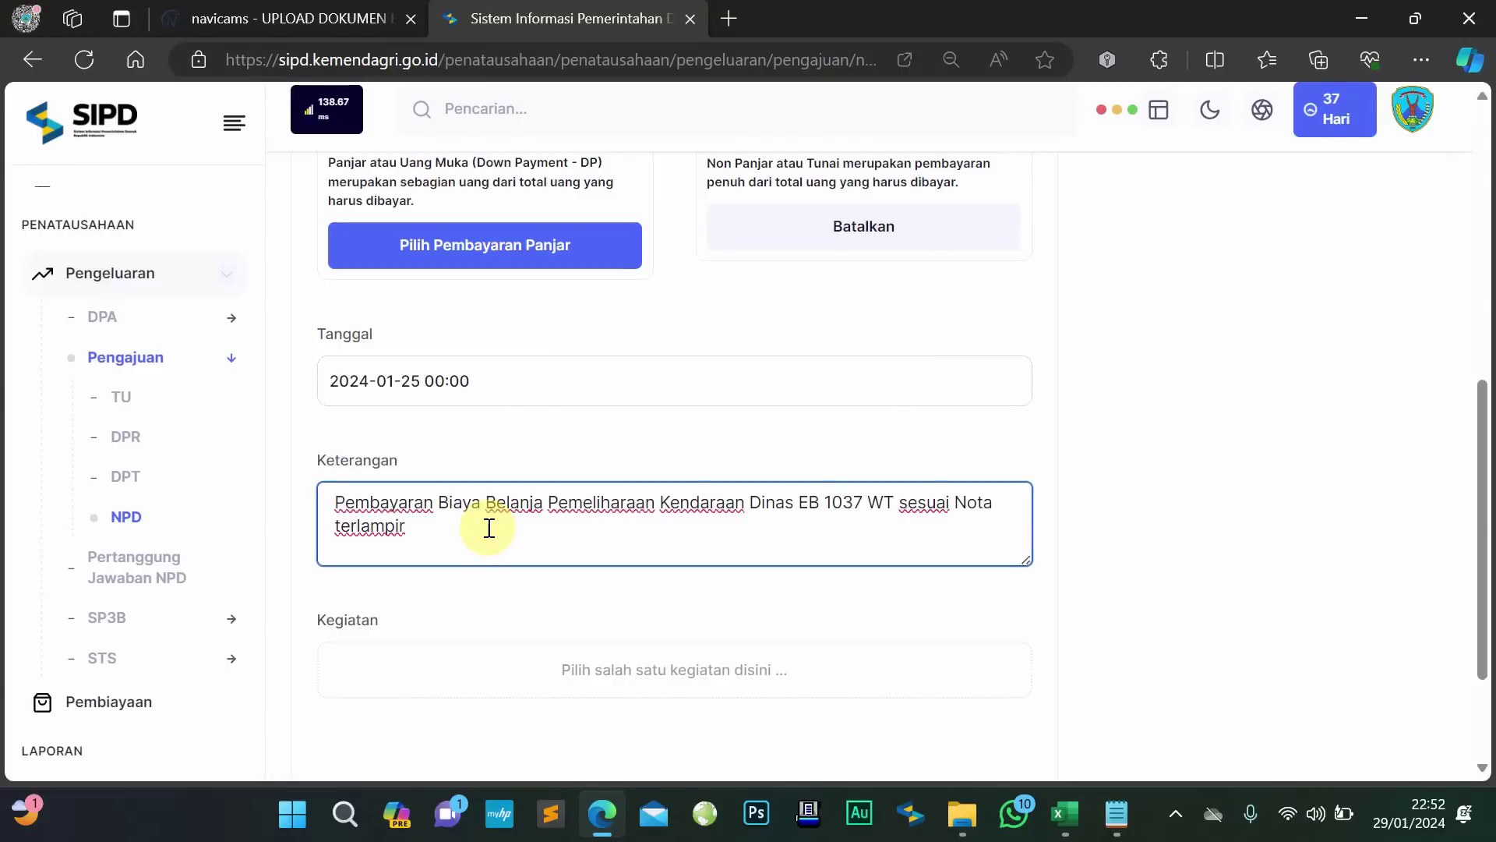
Open the NPD's Kegiatan list and compare its codes with the kode rekening in row 59 of the Excel cash book
scroll(488, 527, "down", 1)
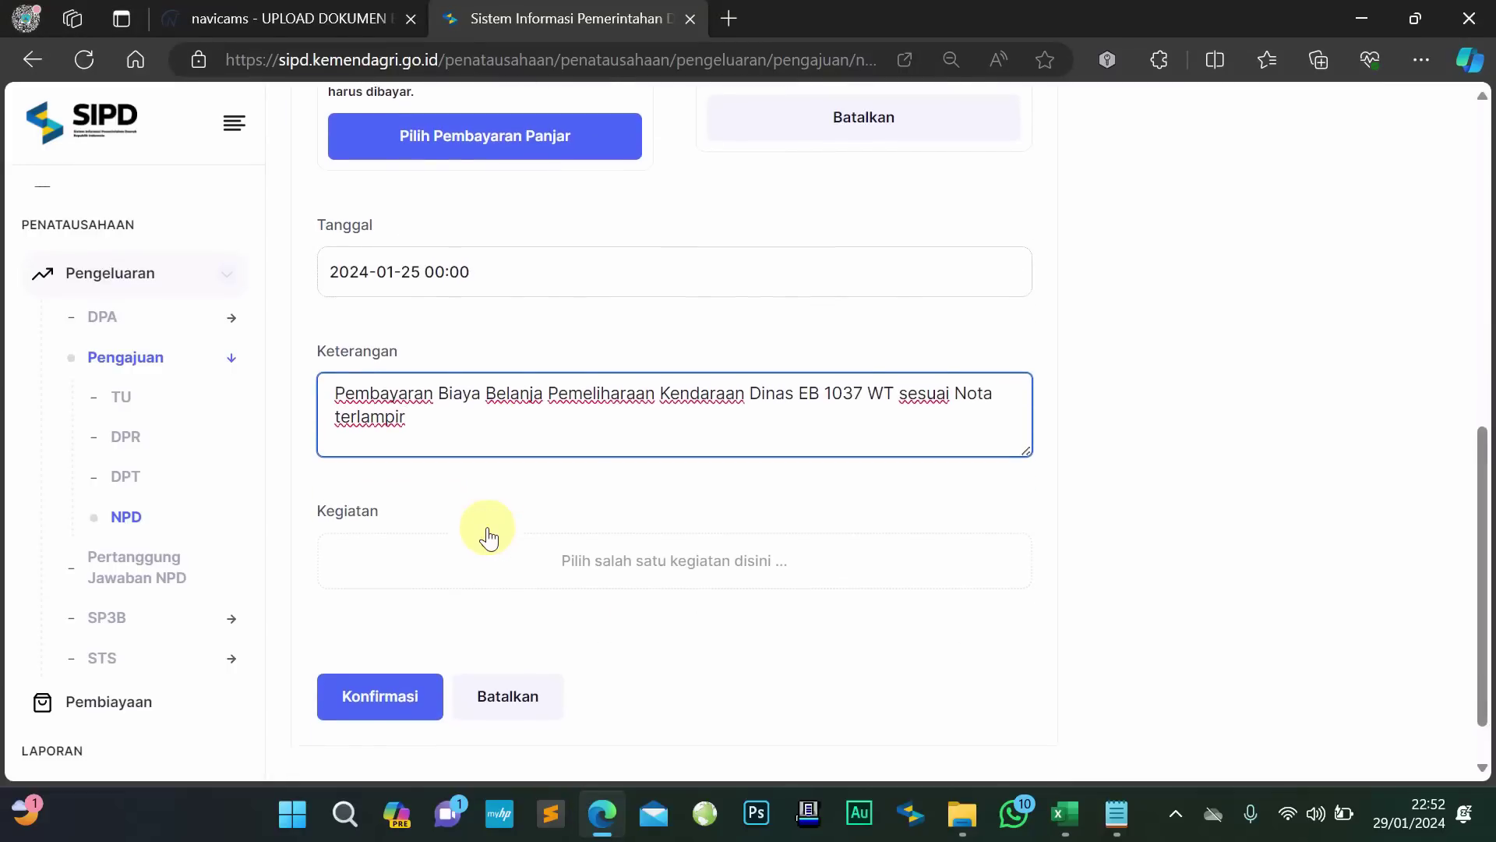
scroll(530, 527, "down", 1)
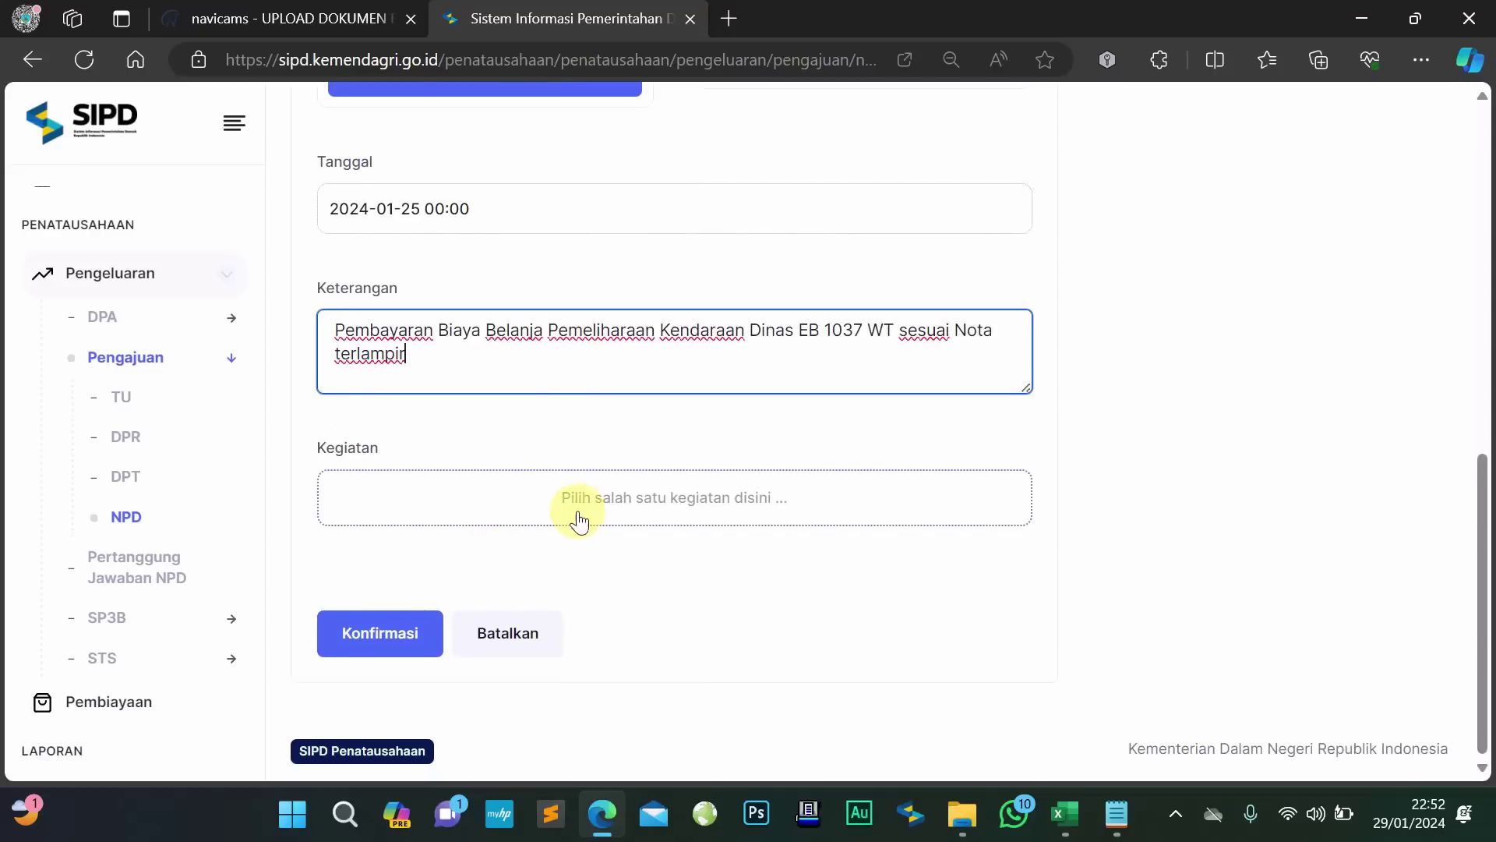
left_click(625, 503)
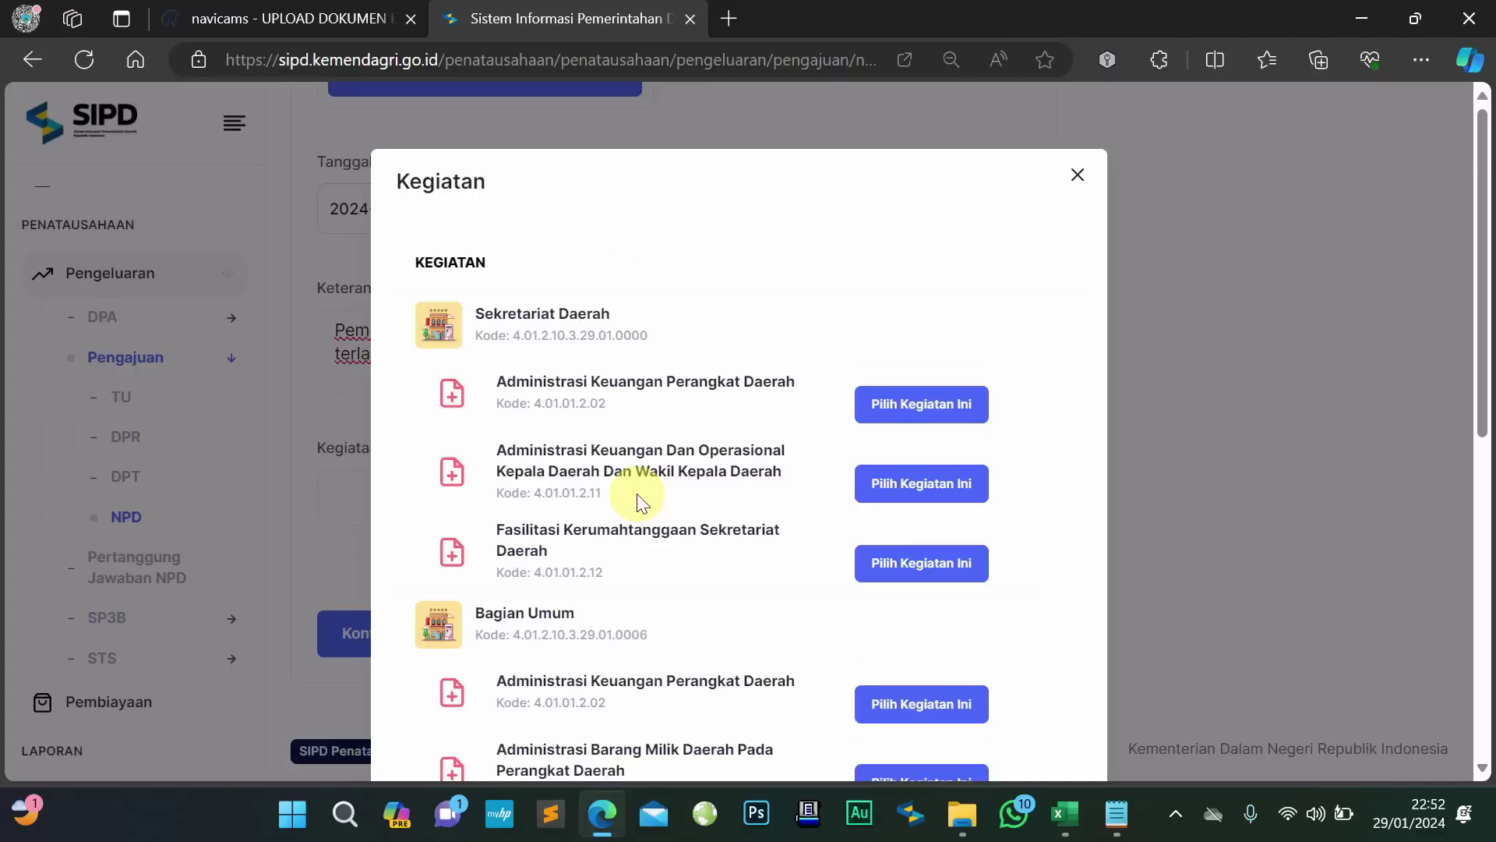
left_click(1064, 817)
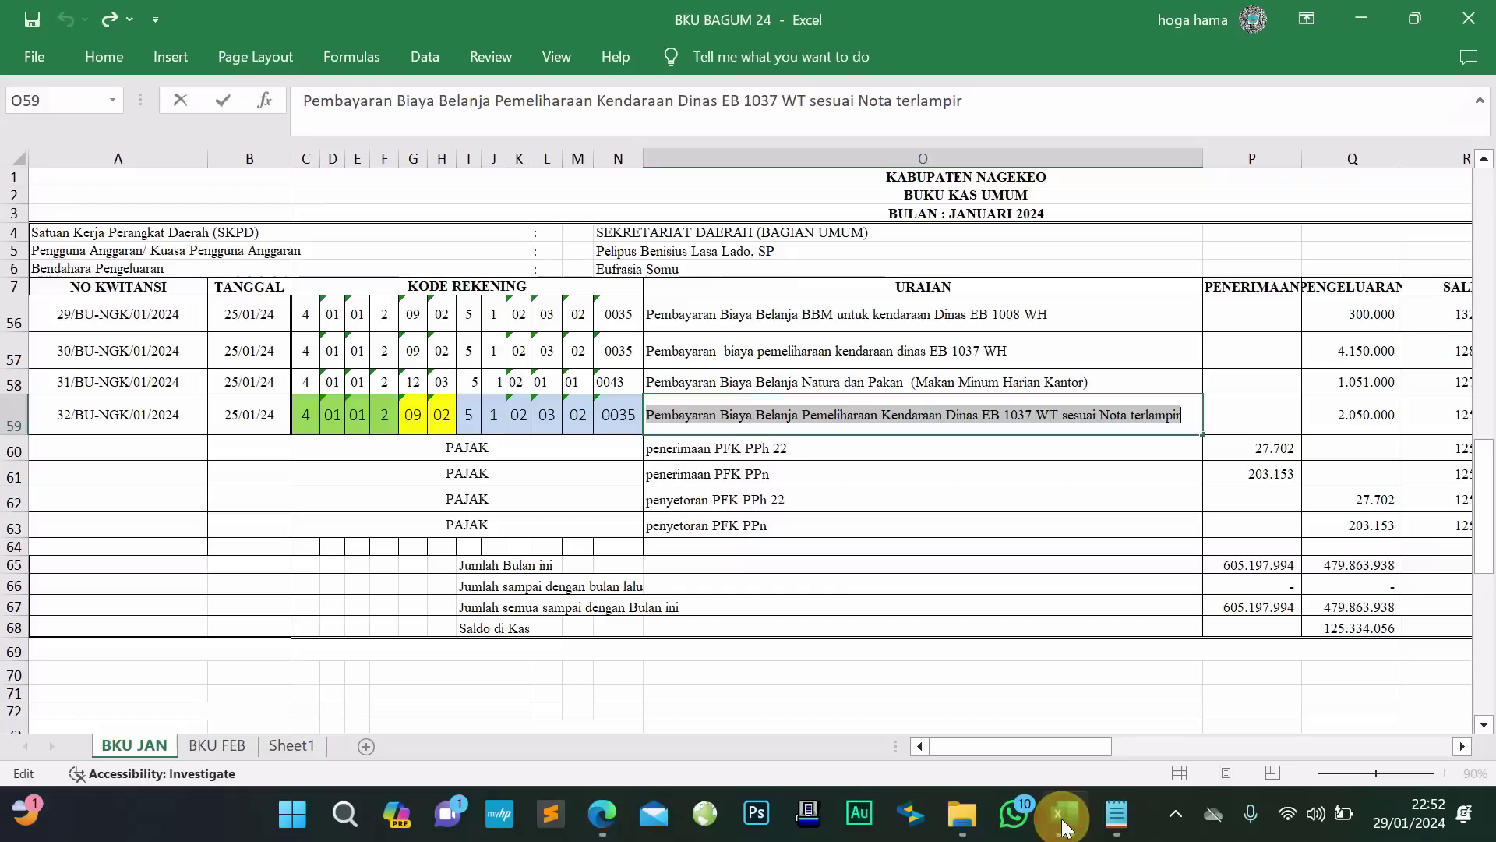
left_click(310, 416)
left_click(358, 413)
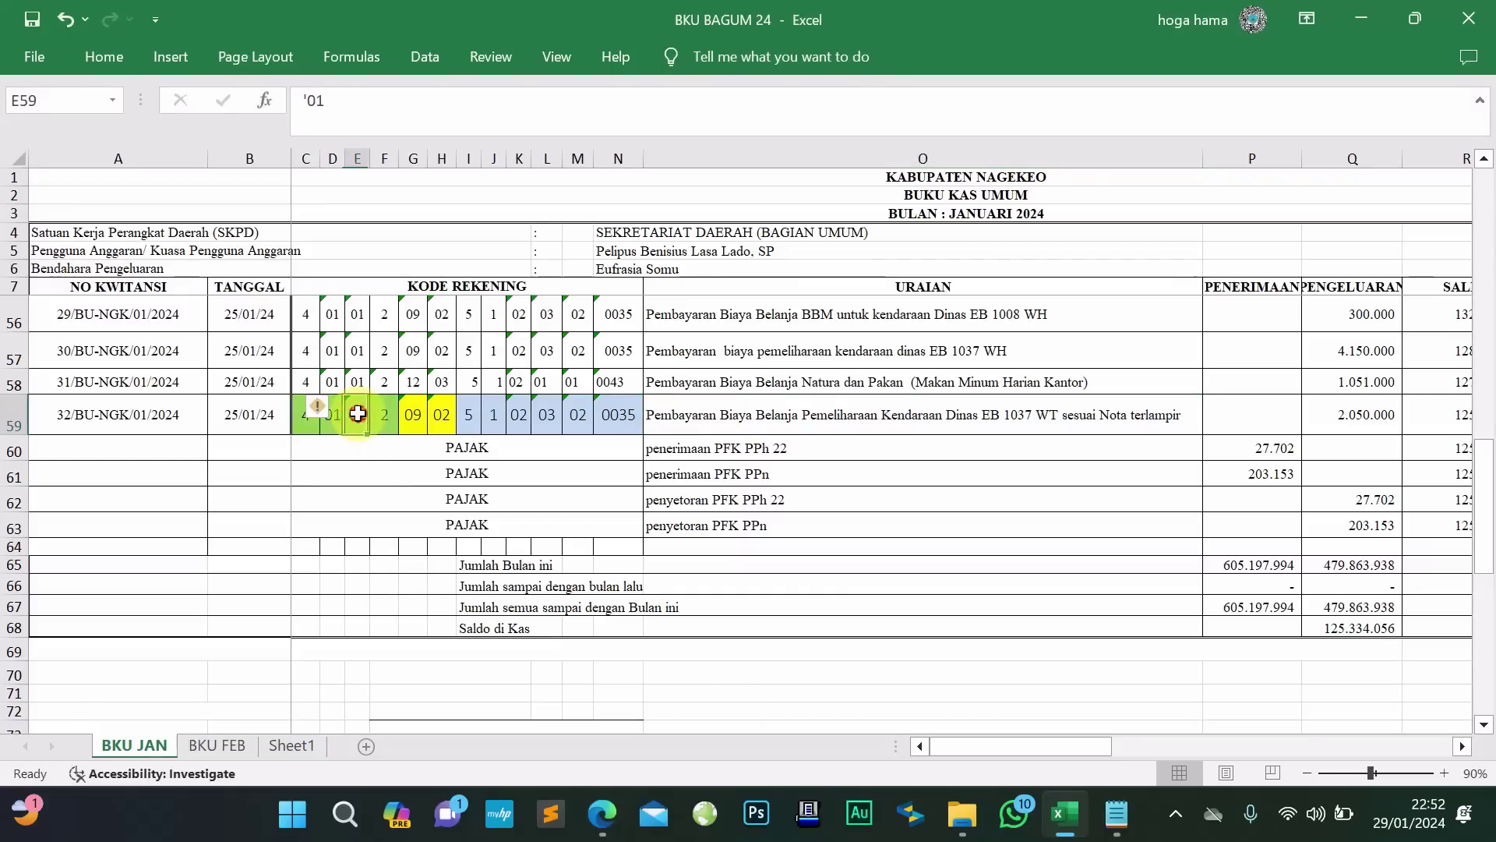
left_click(300, 454)
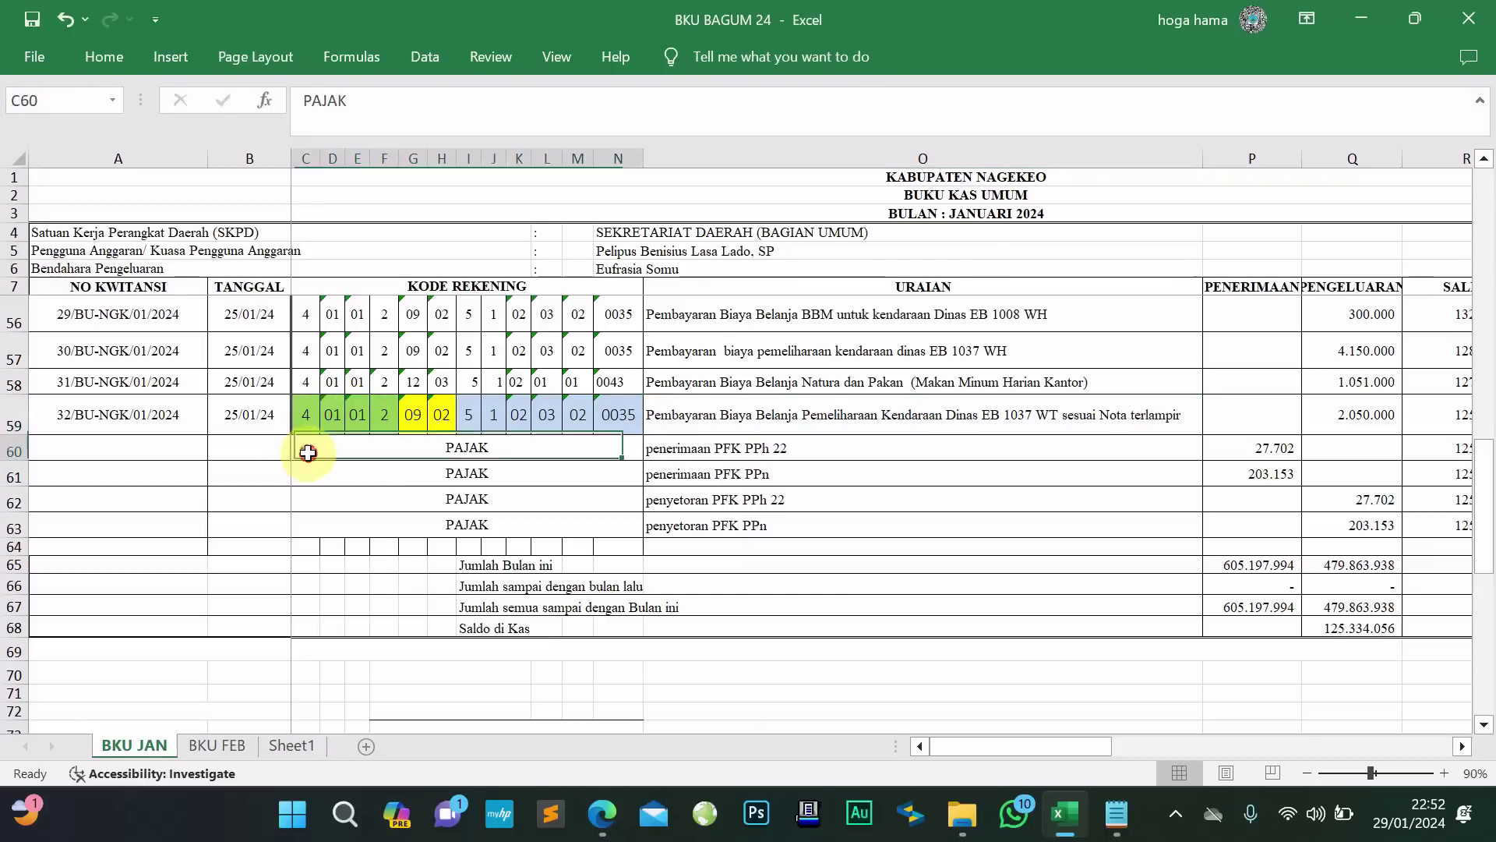
left_click(310, 413)
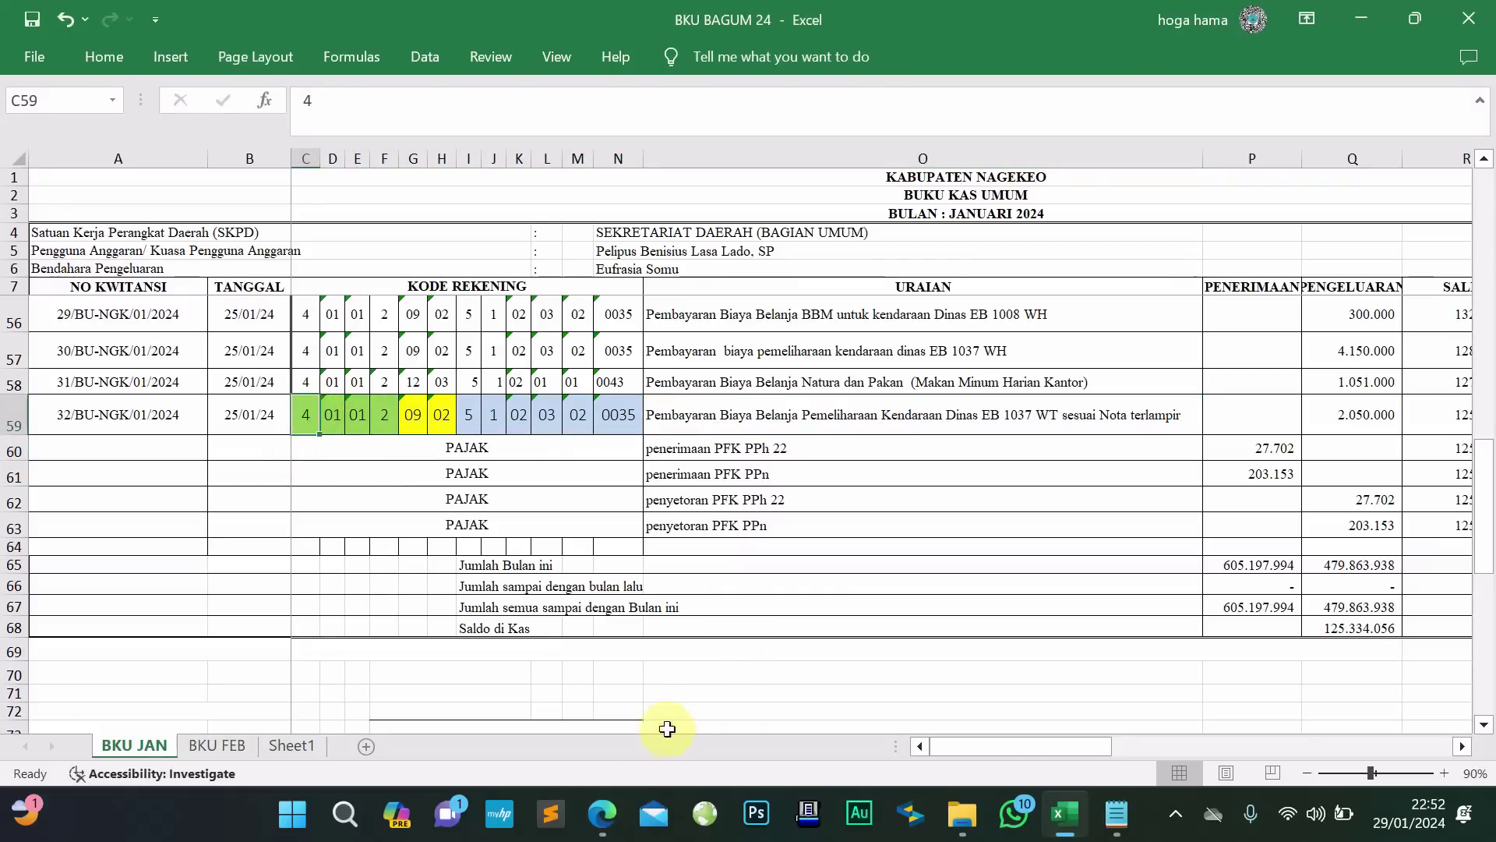
mouse_move(621, 803)
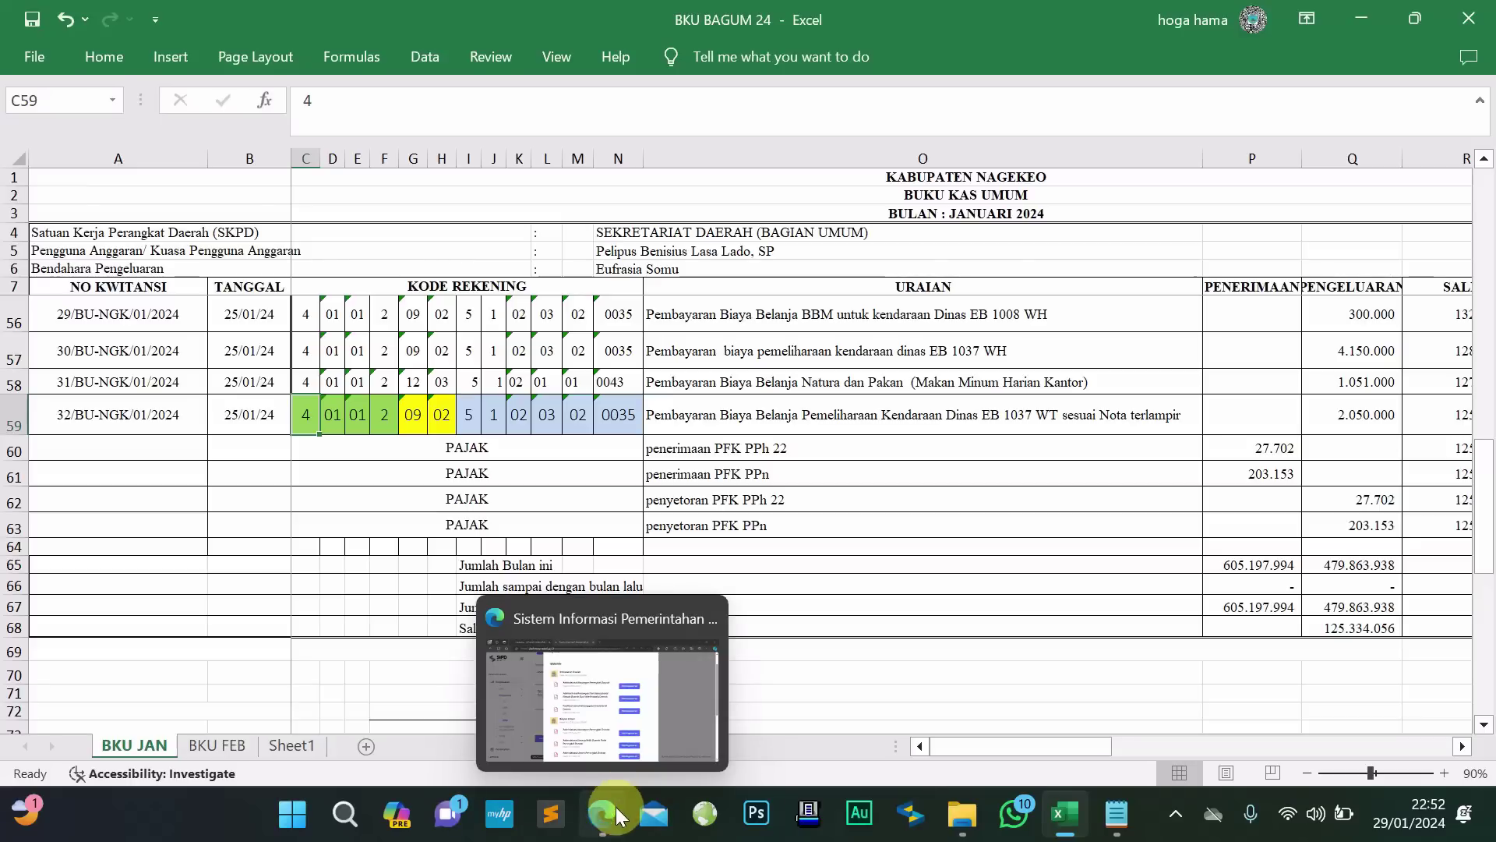
left_click(611, 816)
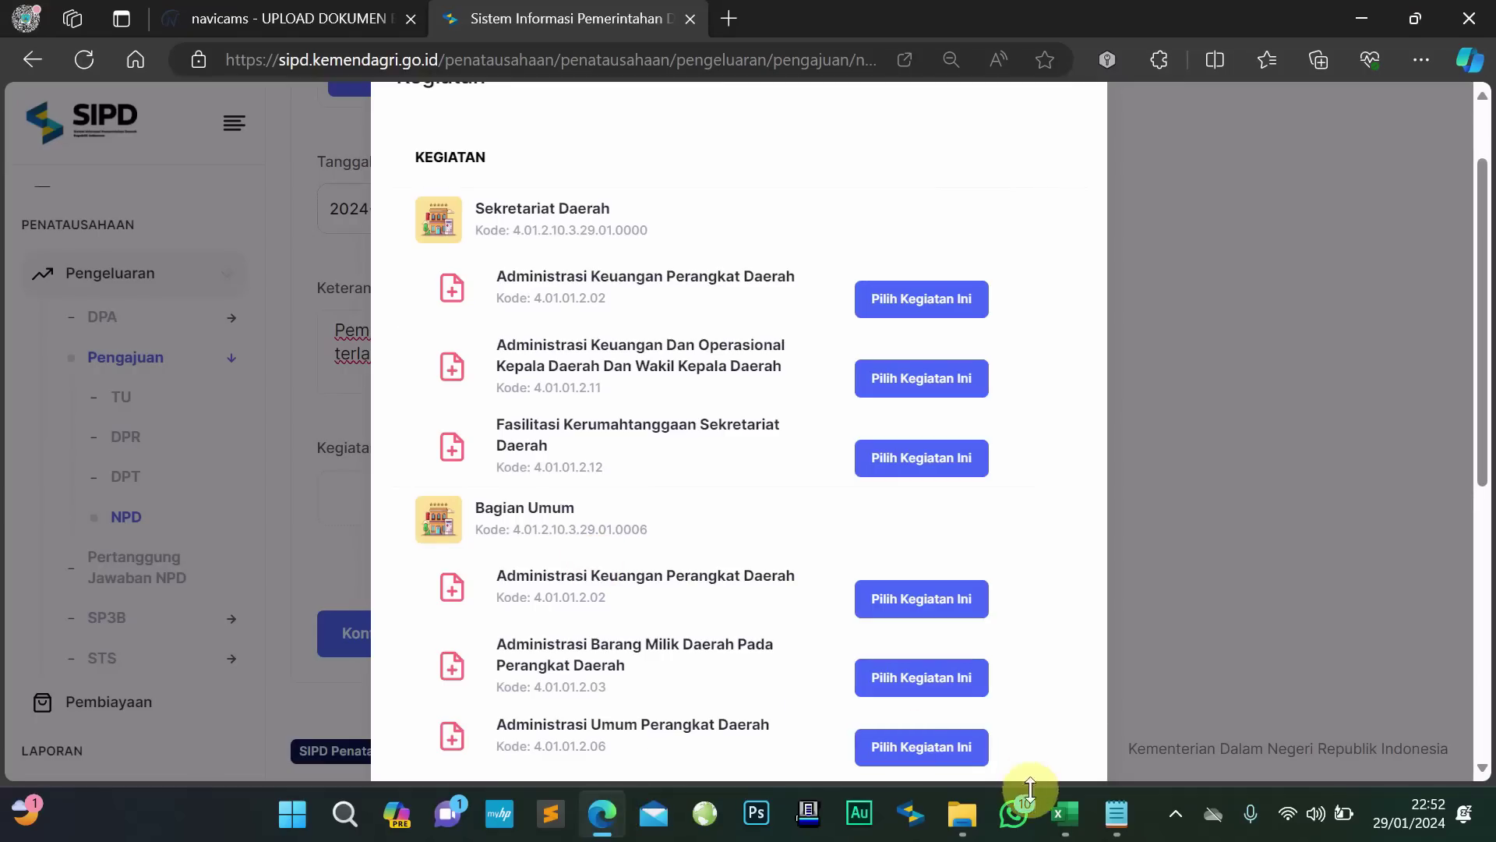
left_click(1063, 804)
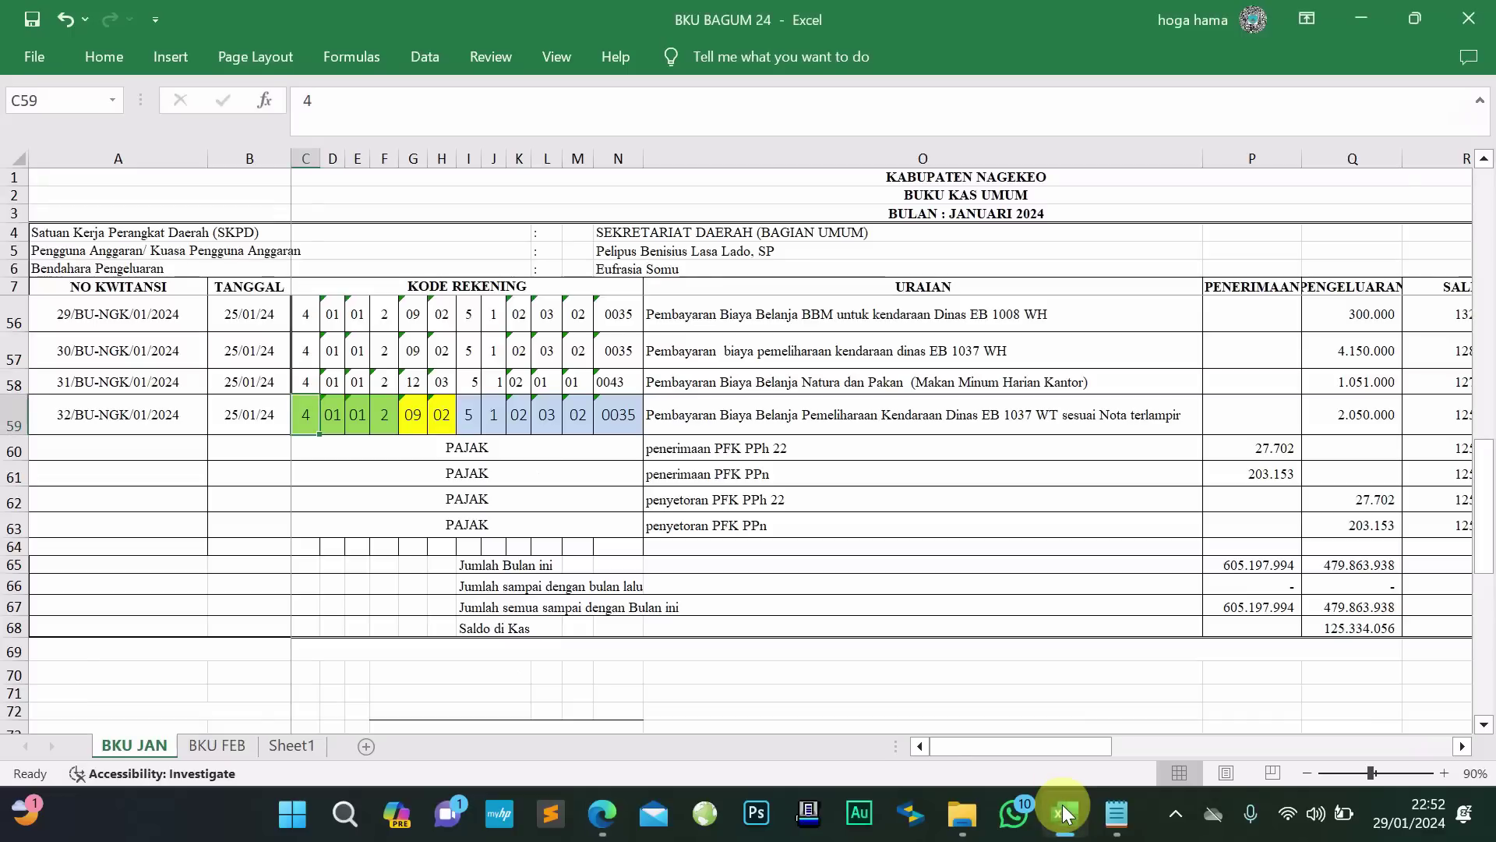
left_click(1064, 814)
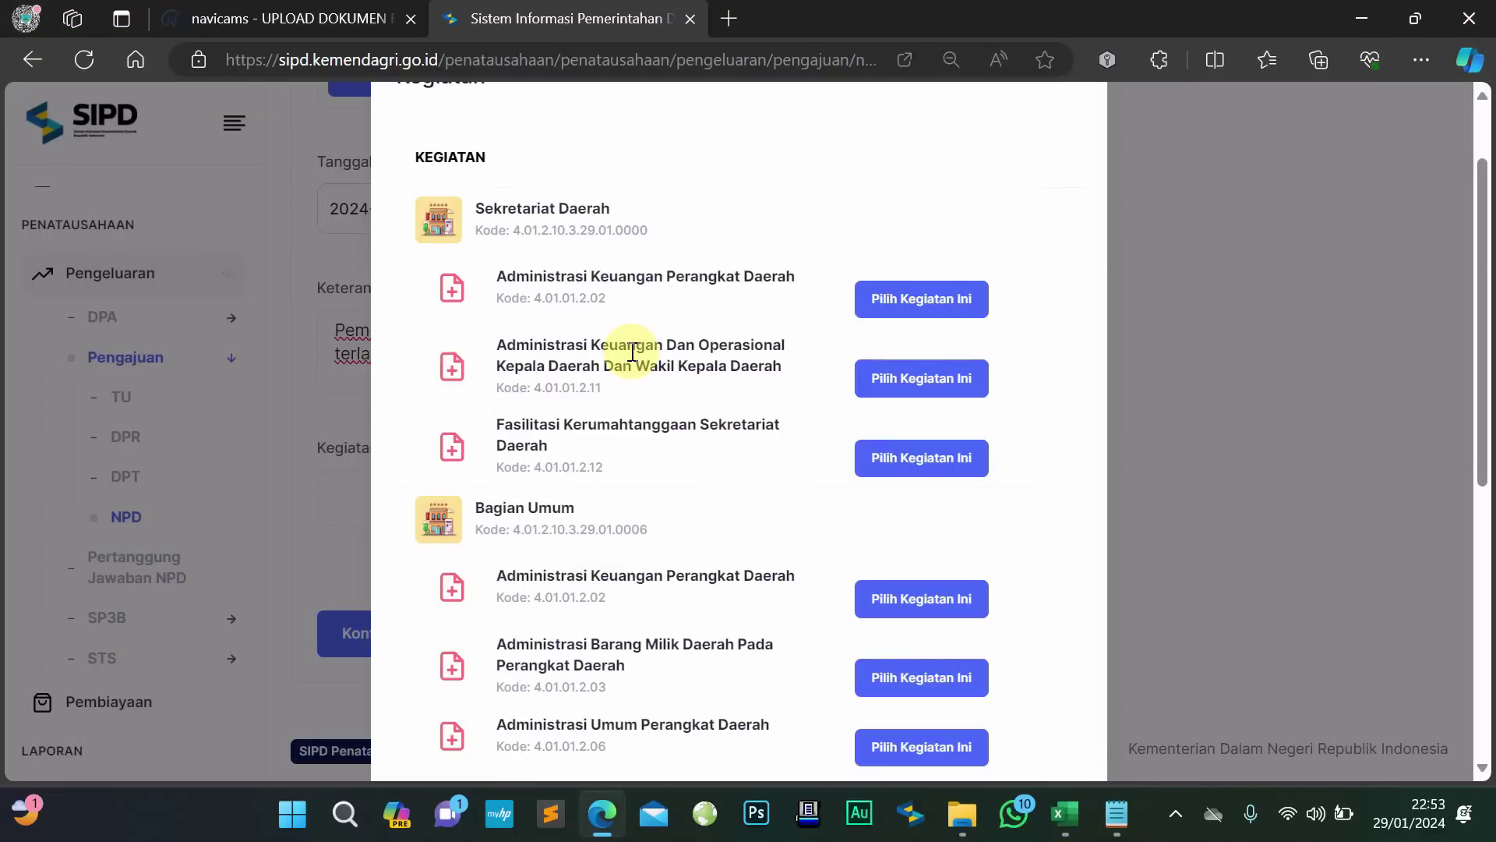
Choose Pemeliharaan Barang Milik Daerah Penunjang Urusan Pemerintahan Daerah (4.01.01.2.09) under Bagian Umum as the Kegiatan, rechecking its code in the Excel cash book
scroll(631, 352, "down", 3)
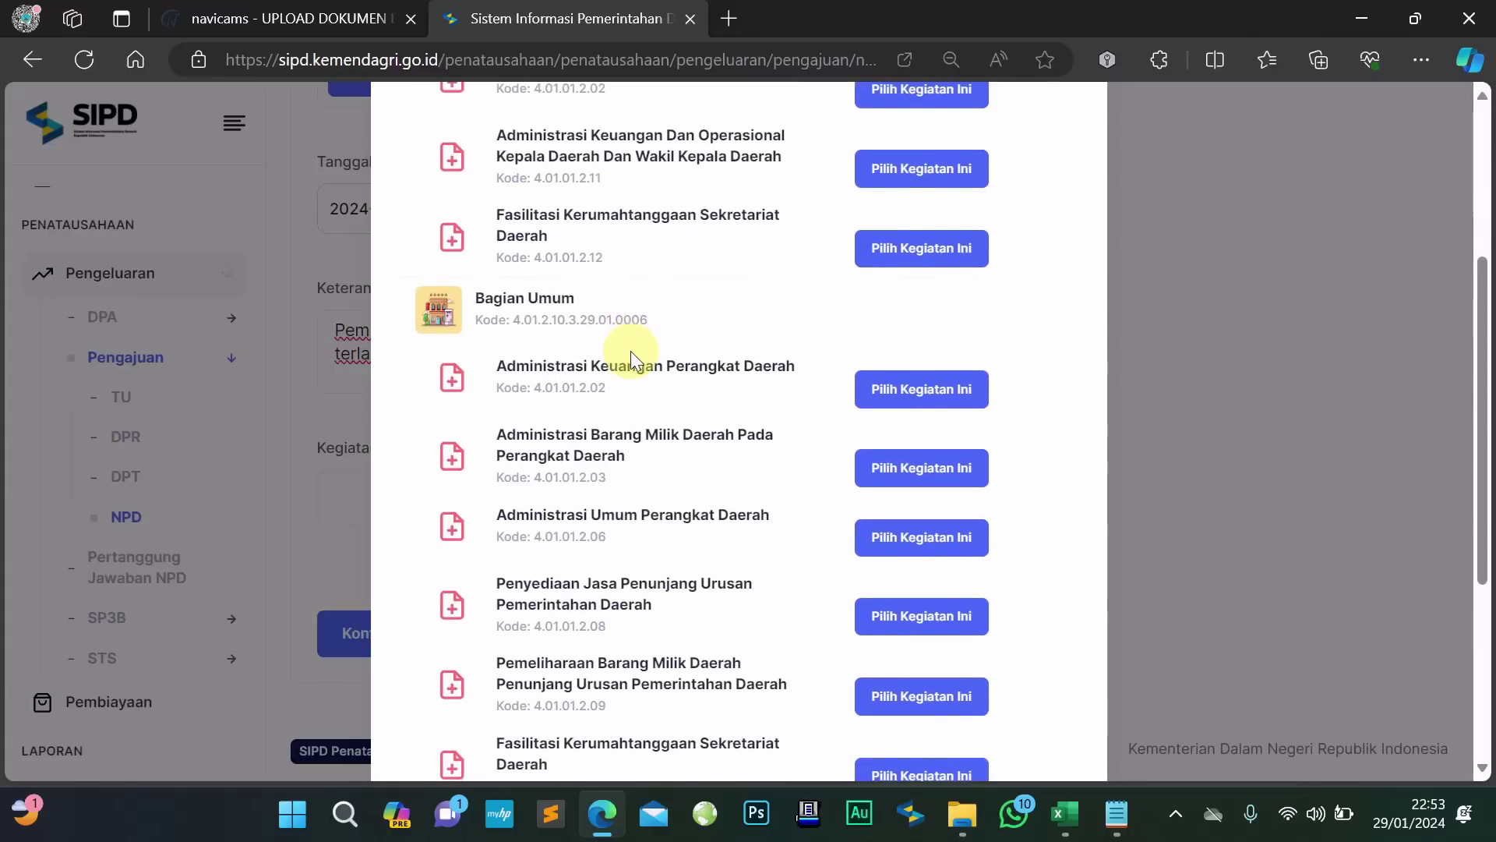
scroll(630, 351, "down", 2)
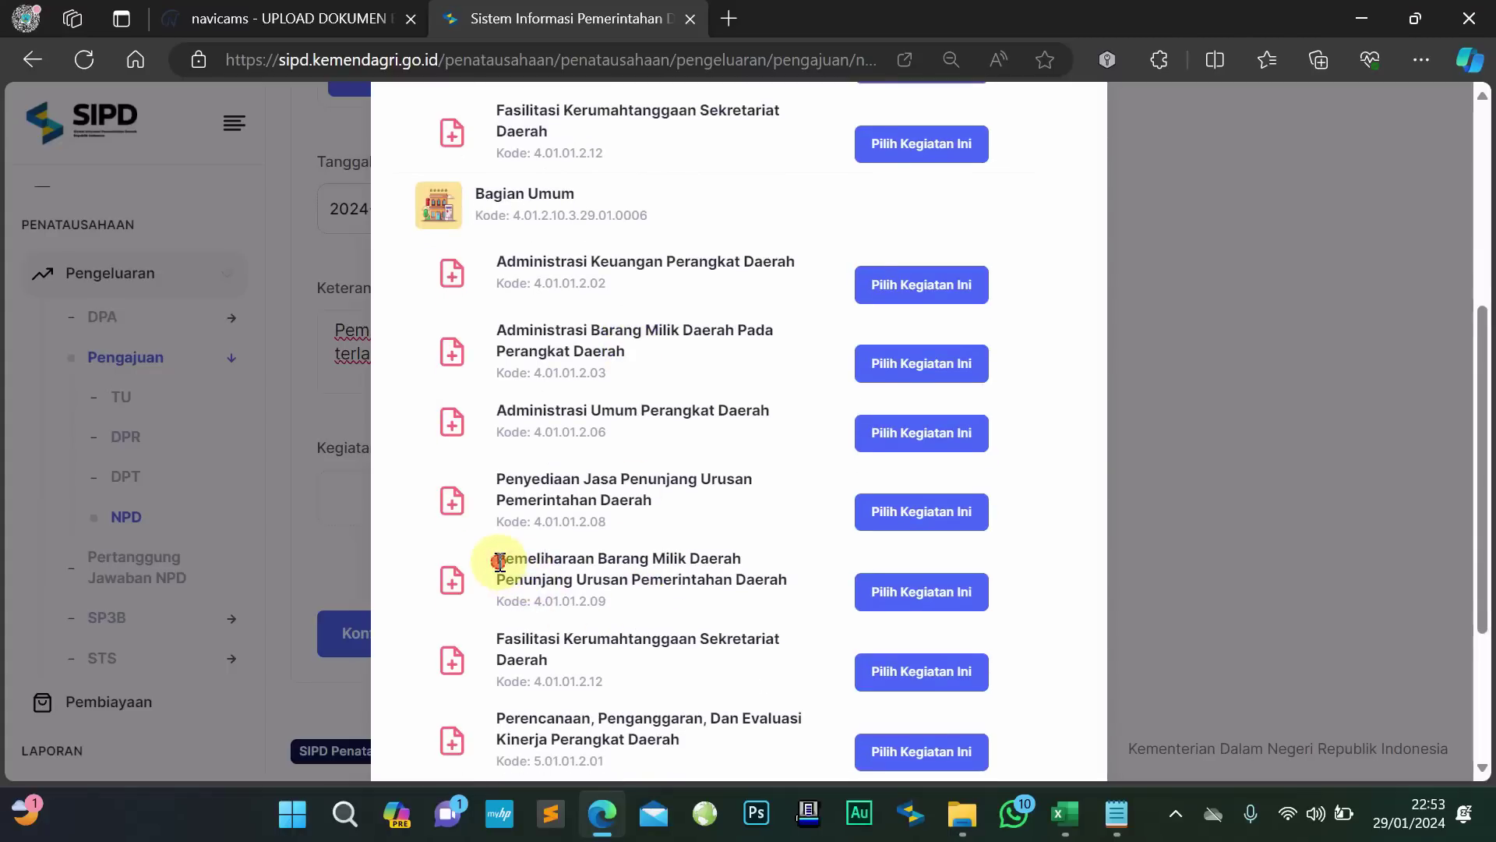
left_click_drag(500, 561, 794, 589)
left_click(546, 611)
left_click(1066, 816)
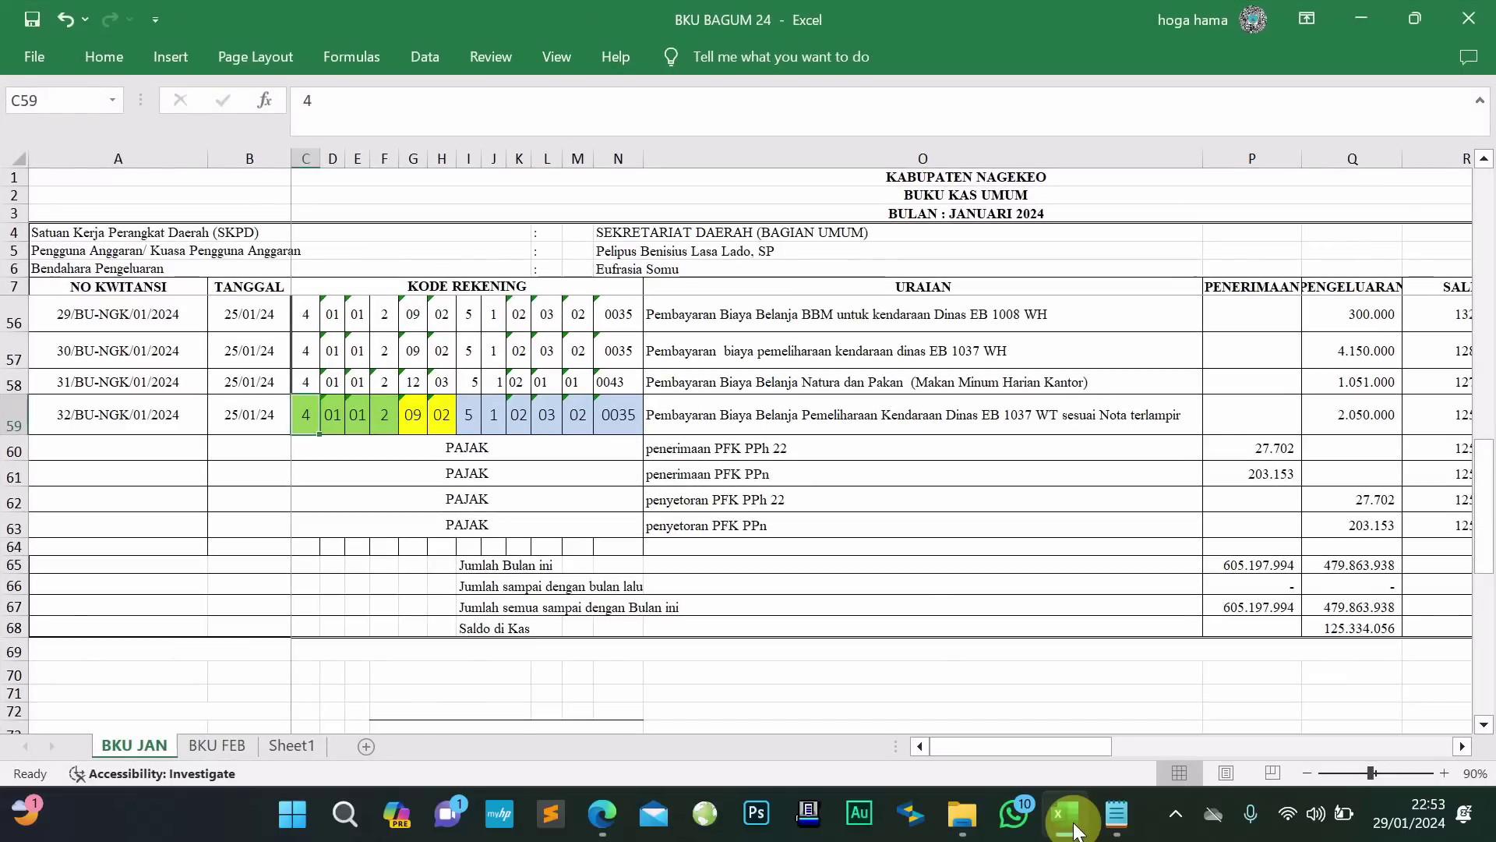
left_click(1074, 824)
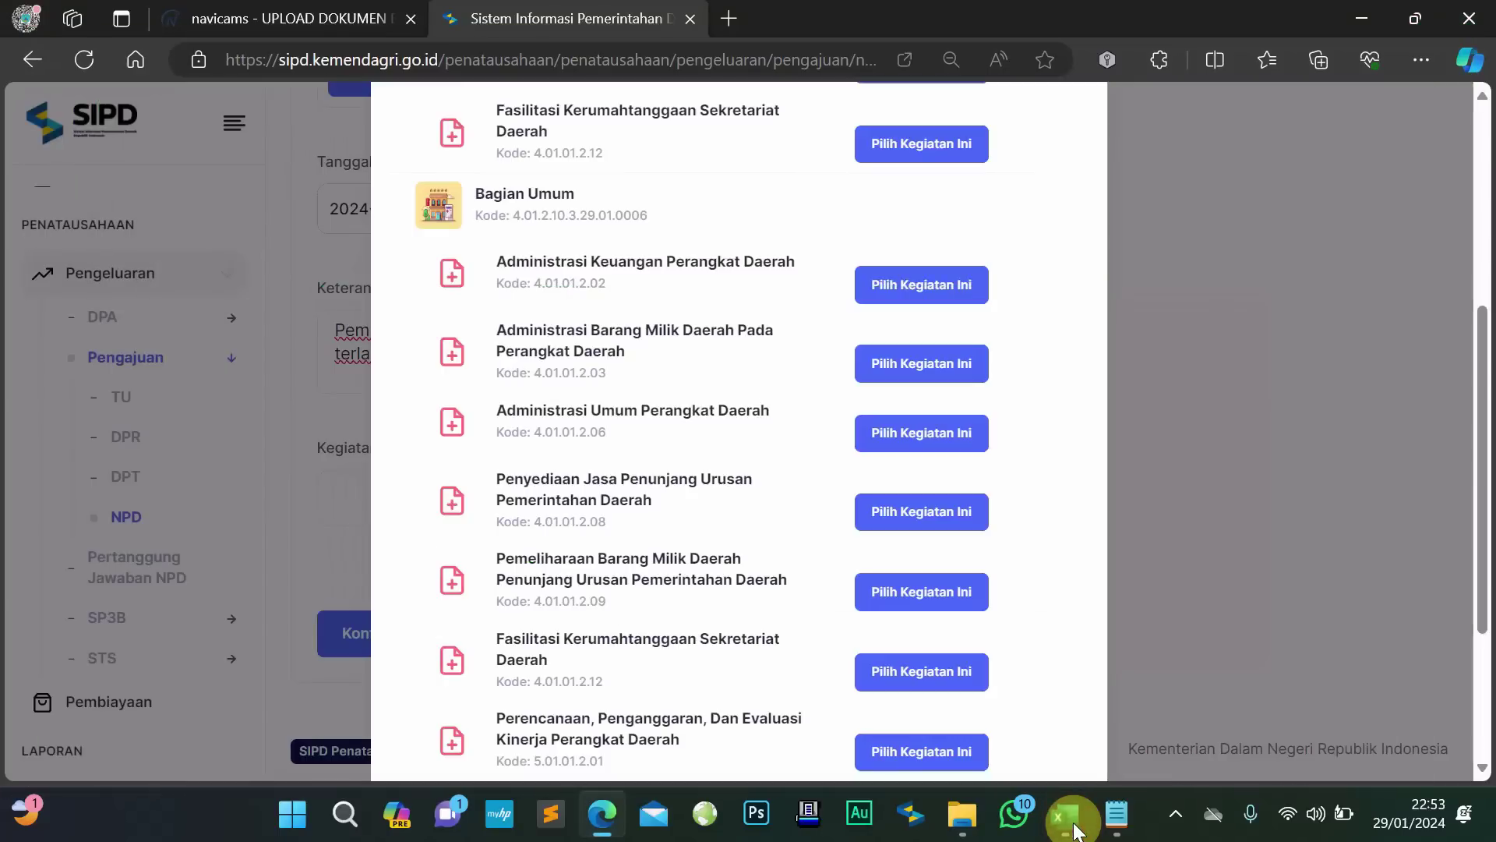
left_click(945, 599)
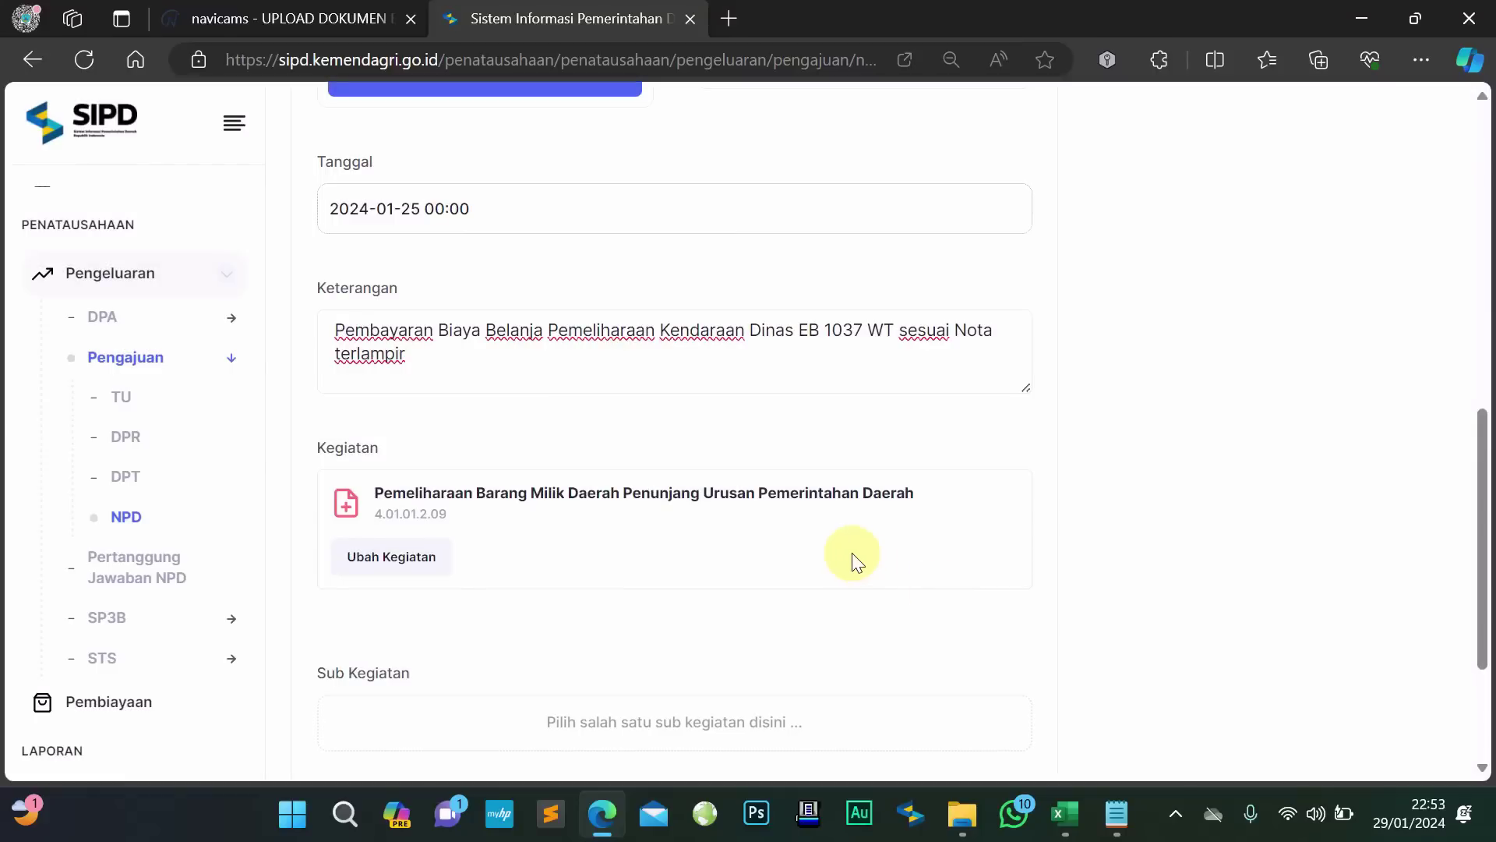
Check the sub-activity code in Excel and choose the vehicle upkeep, tax and licensing Sub Kegiatan, code 4.01.01.2.09.0002
scroll(852, 553, "down", 3)
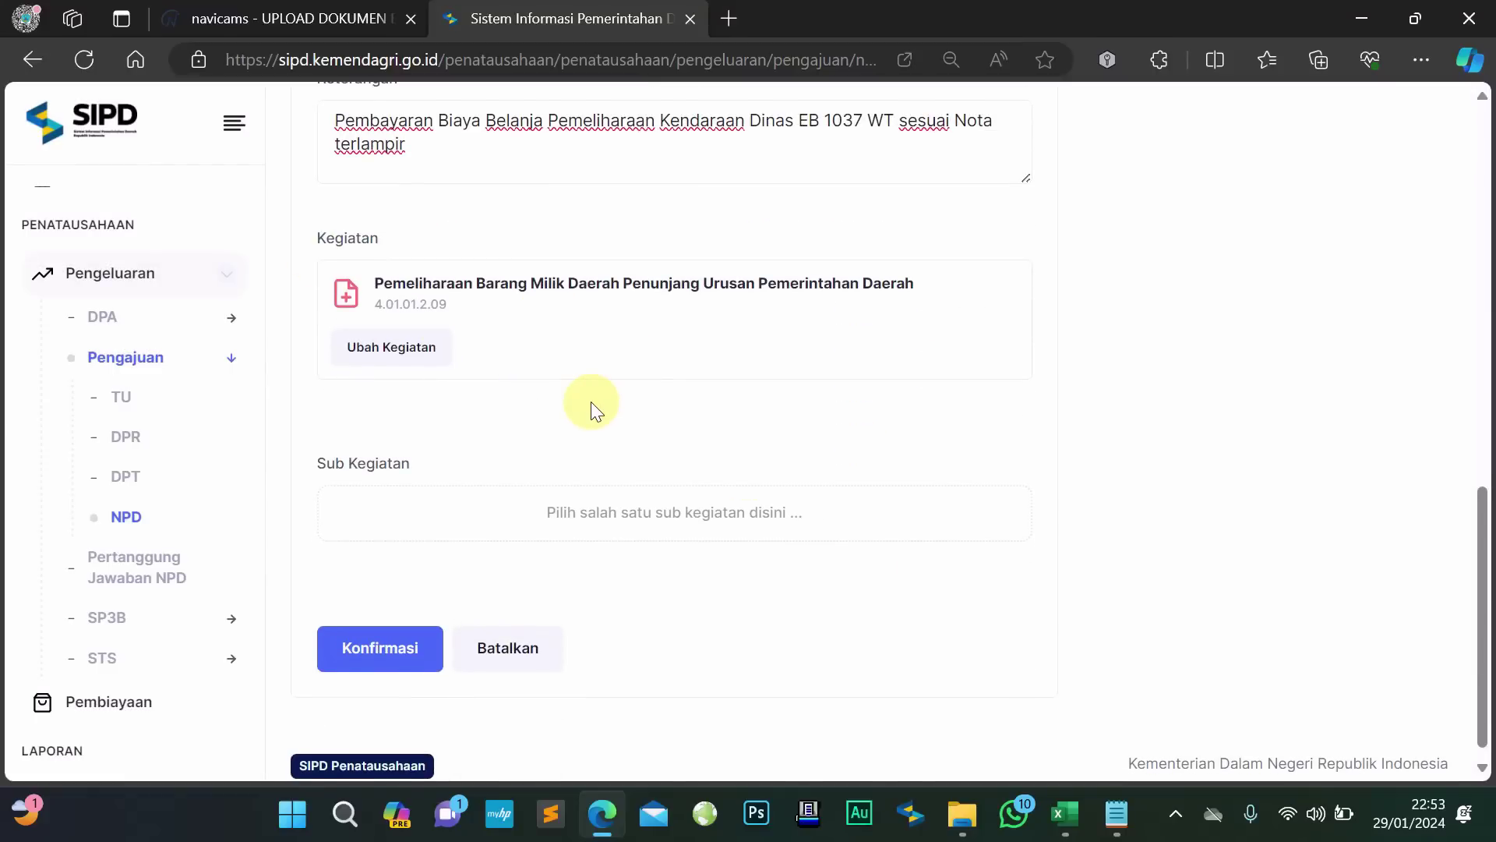
scroll(590, 402, "down", 1)
left_click(646, 490)
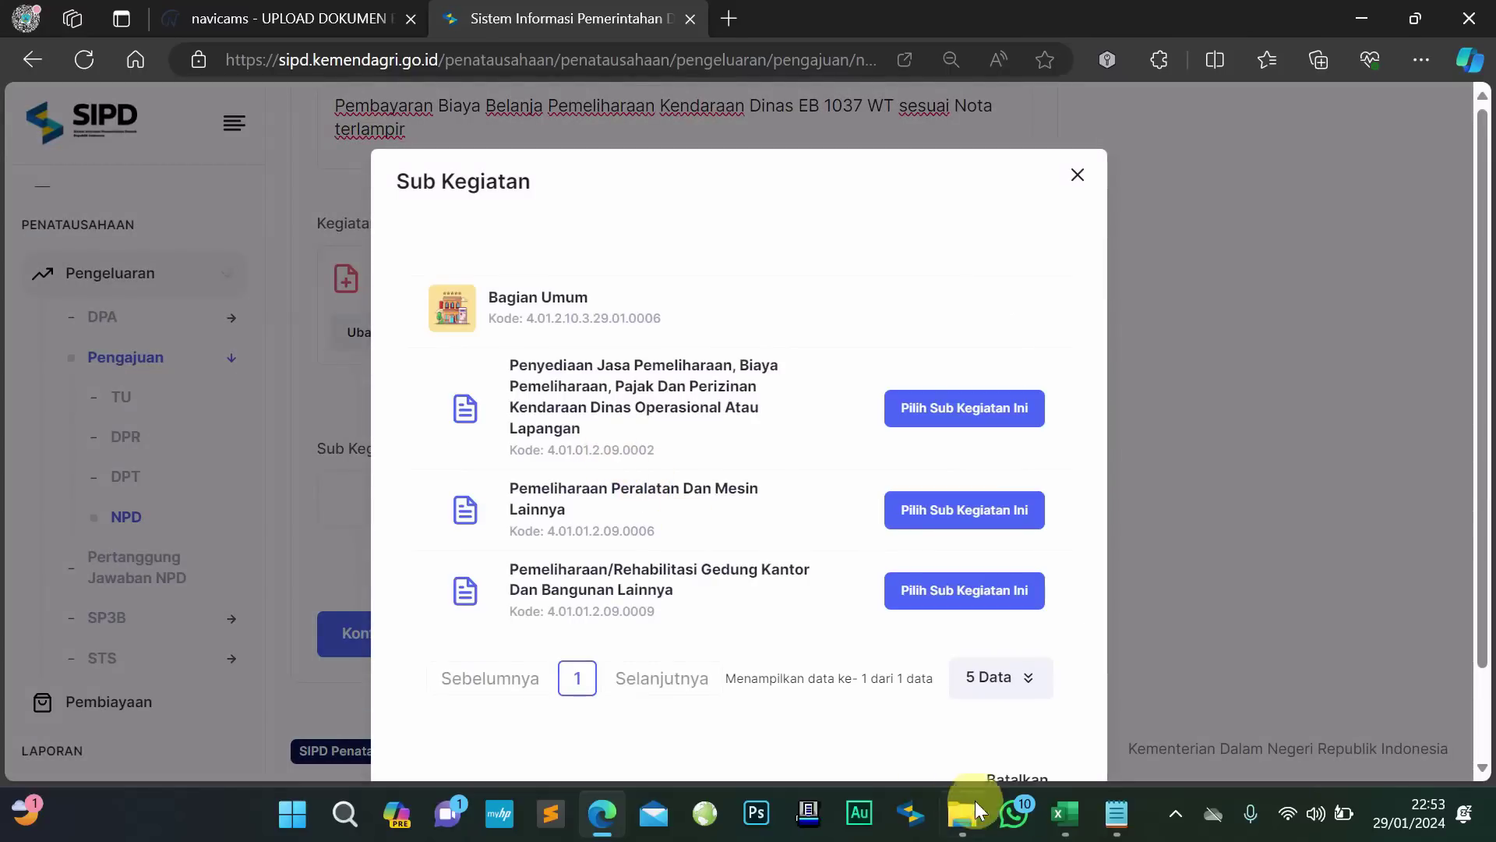
left_click(1069, 818)
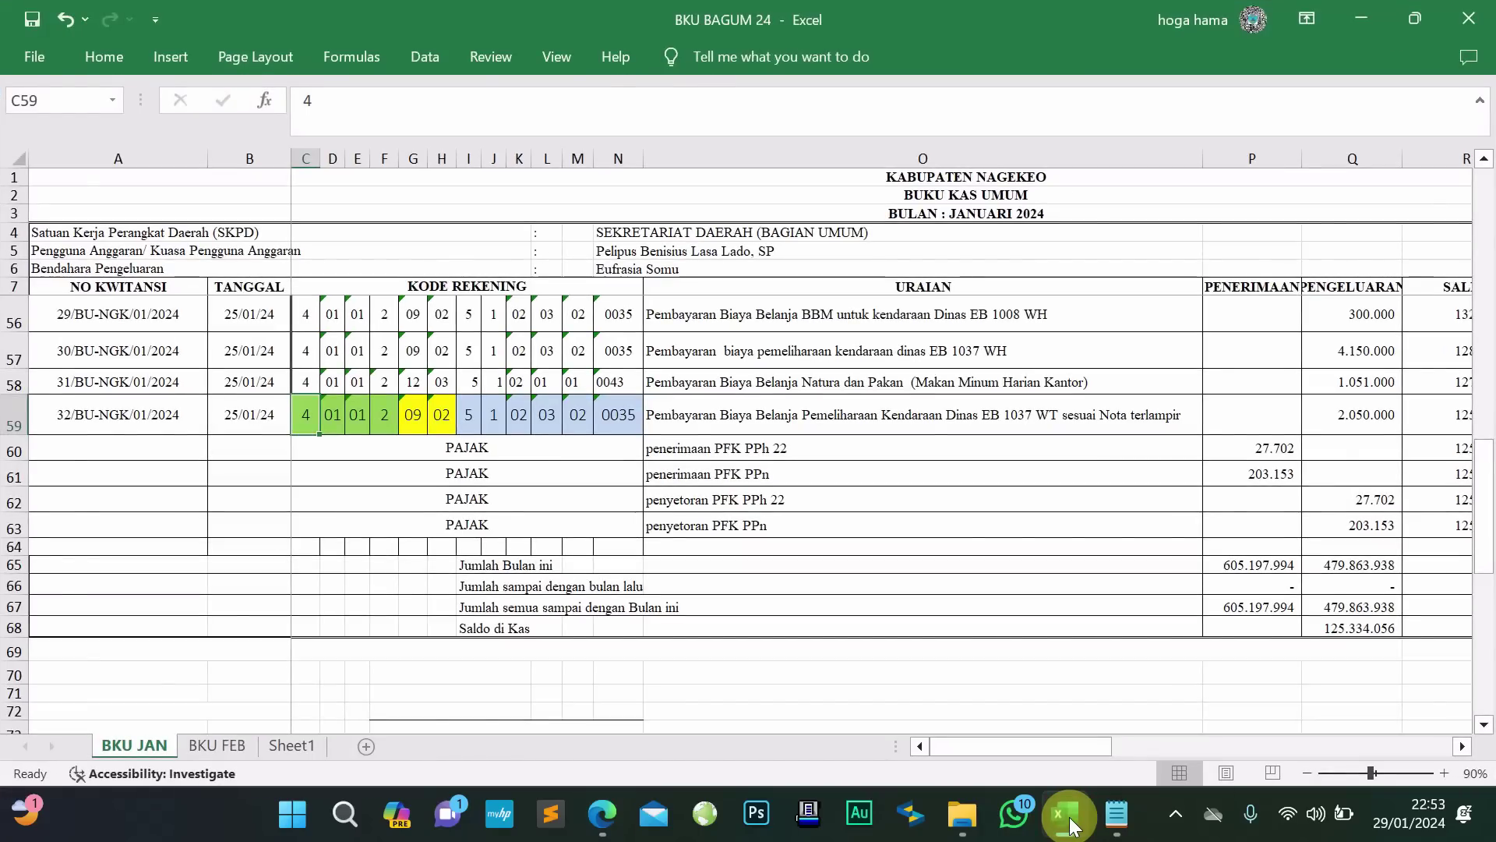
left_click(1070, 818)
scroll(732, 437, "down", 2)
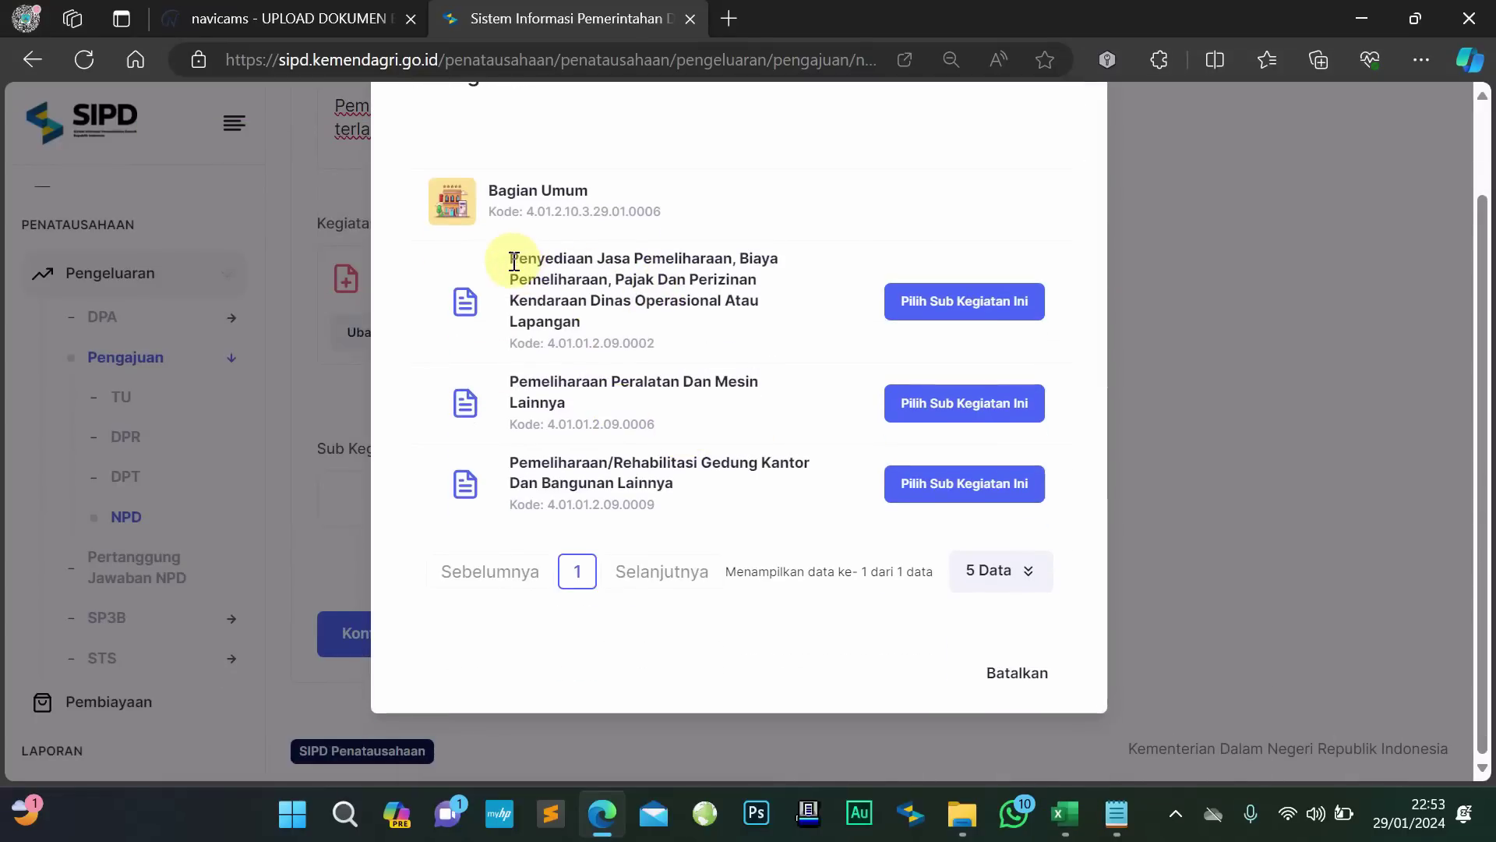
left_click_drag(512, 260, 741, 297)
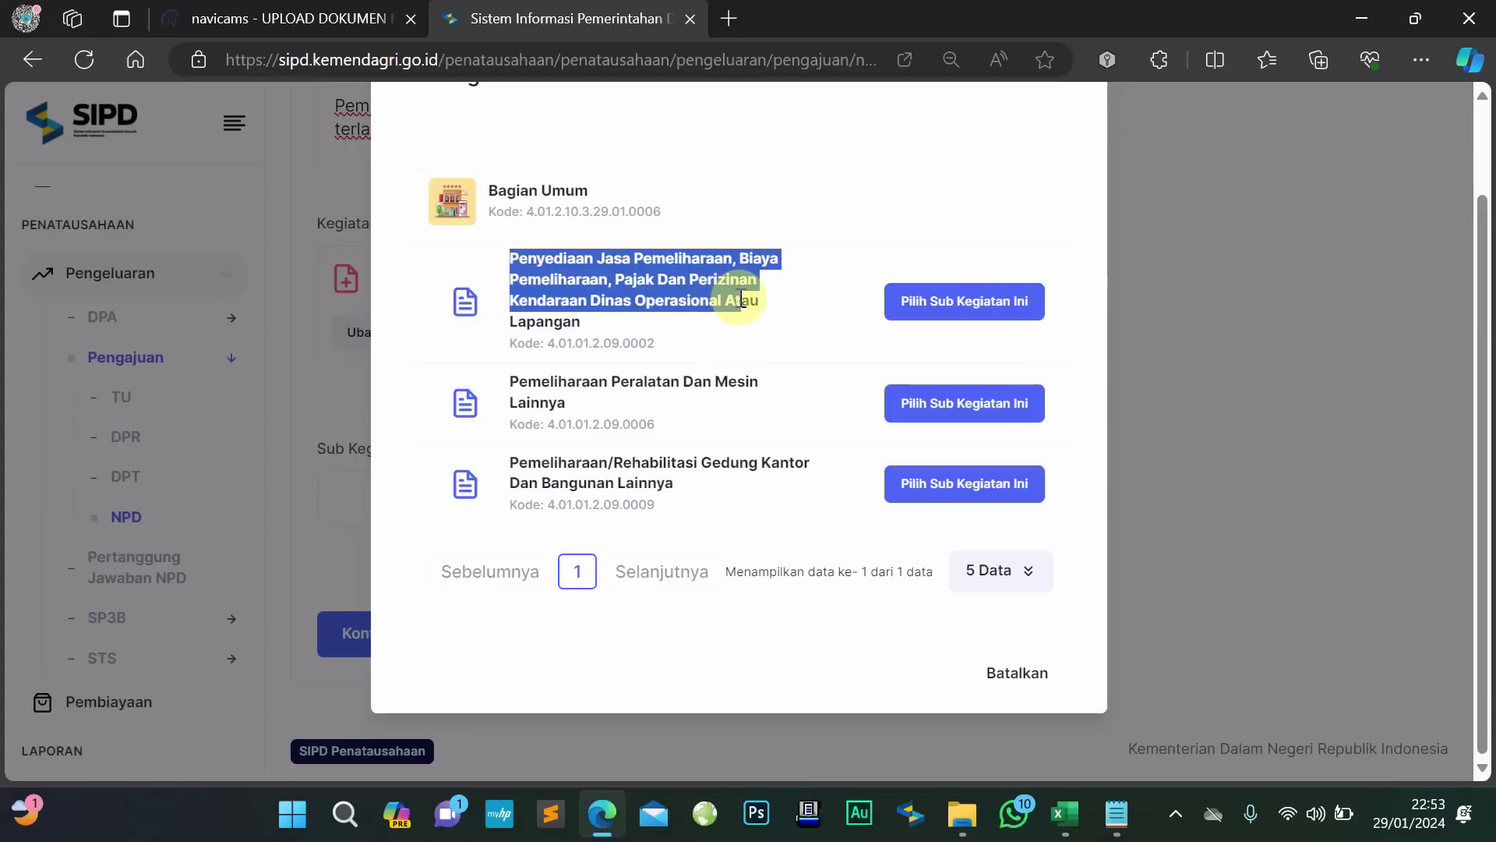
left_click(740, 297)
left_click(701, 298)
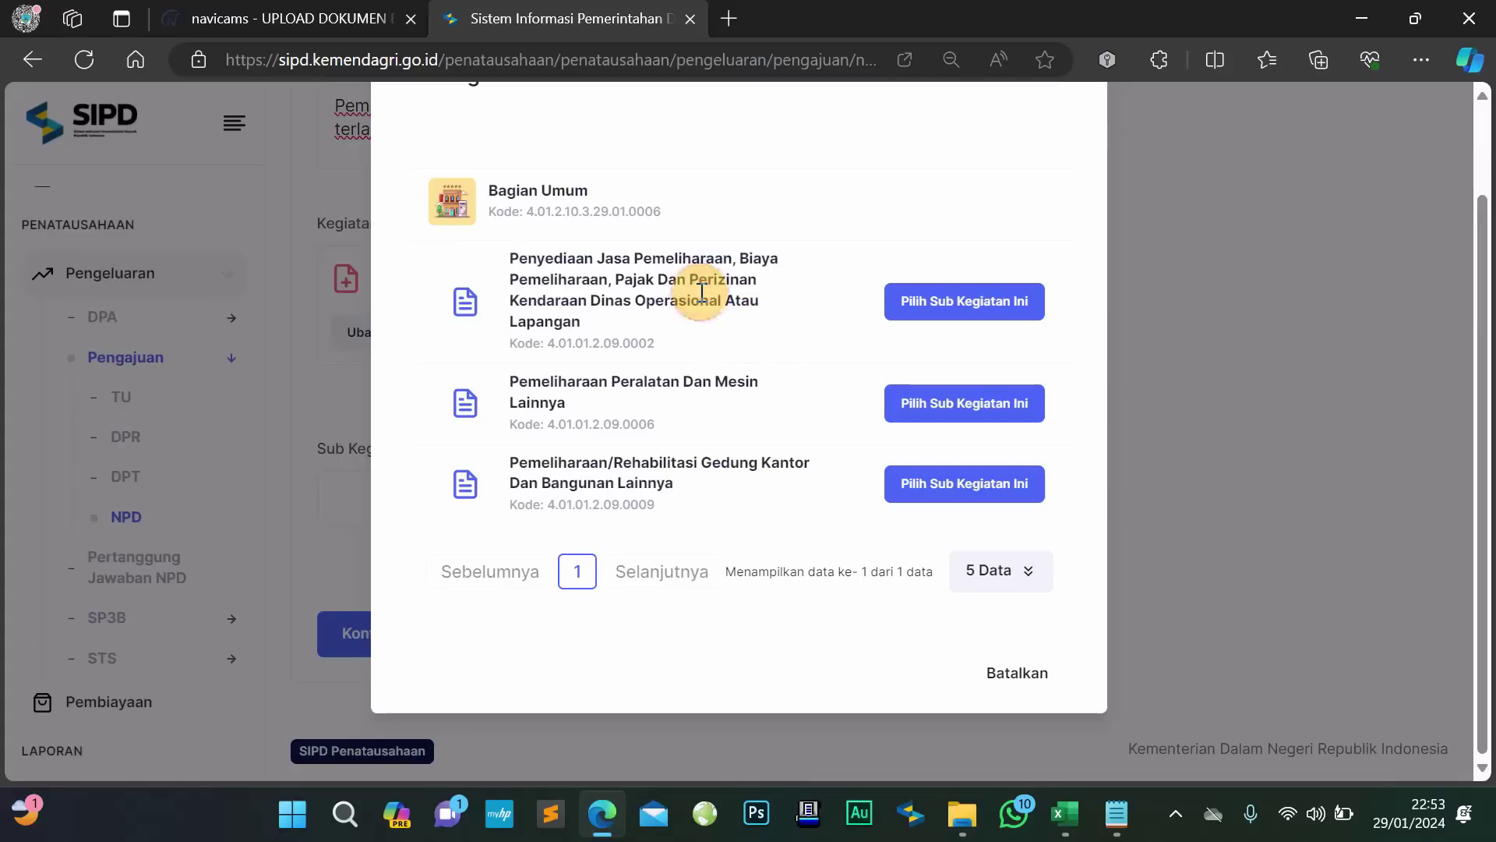
left_click(949, 302)
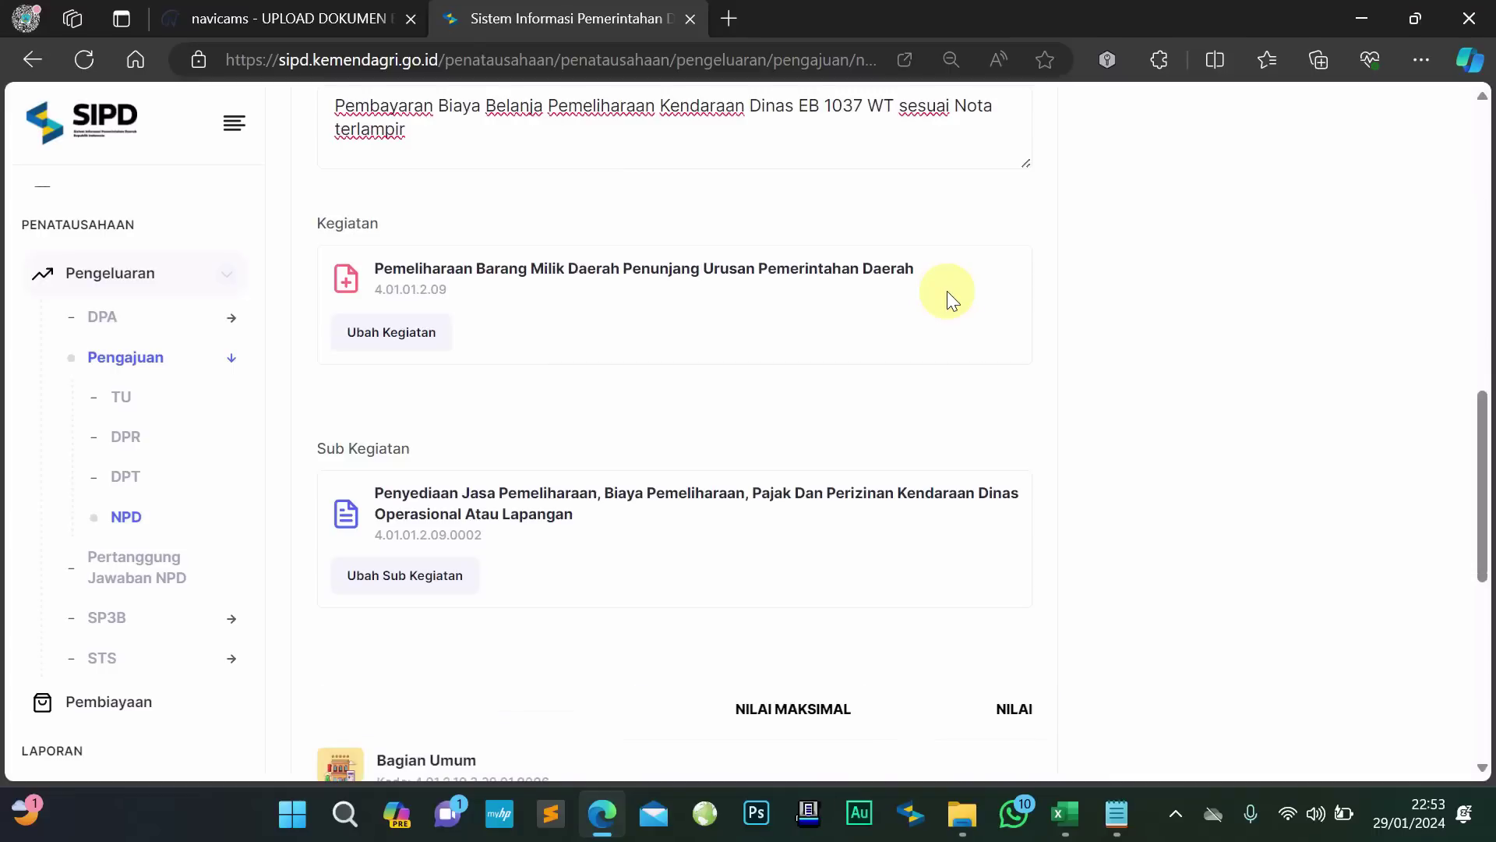
Examine the Bagian Umum expenditure accounts with their Nilai Maksimal and the Nilai fields for the payment amount
scroll(822, 343, "down", 2)
scroll(822, 343, "down", 4)
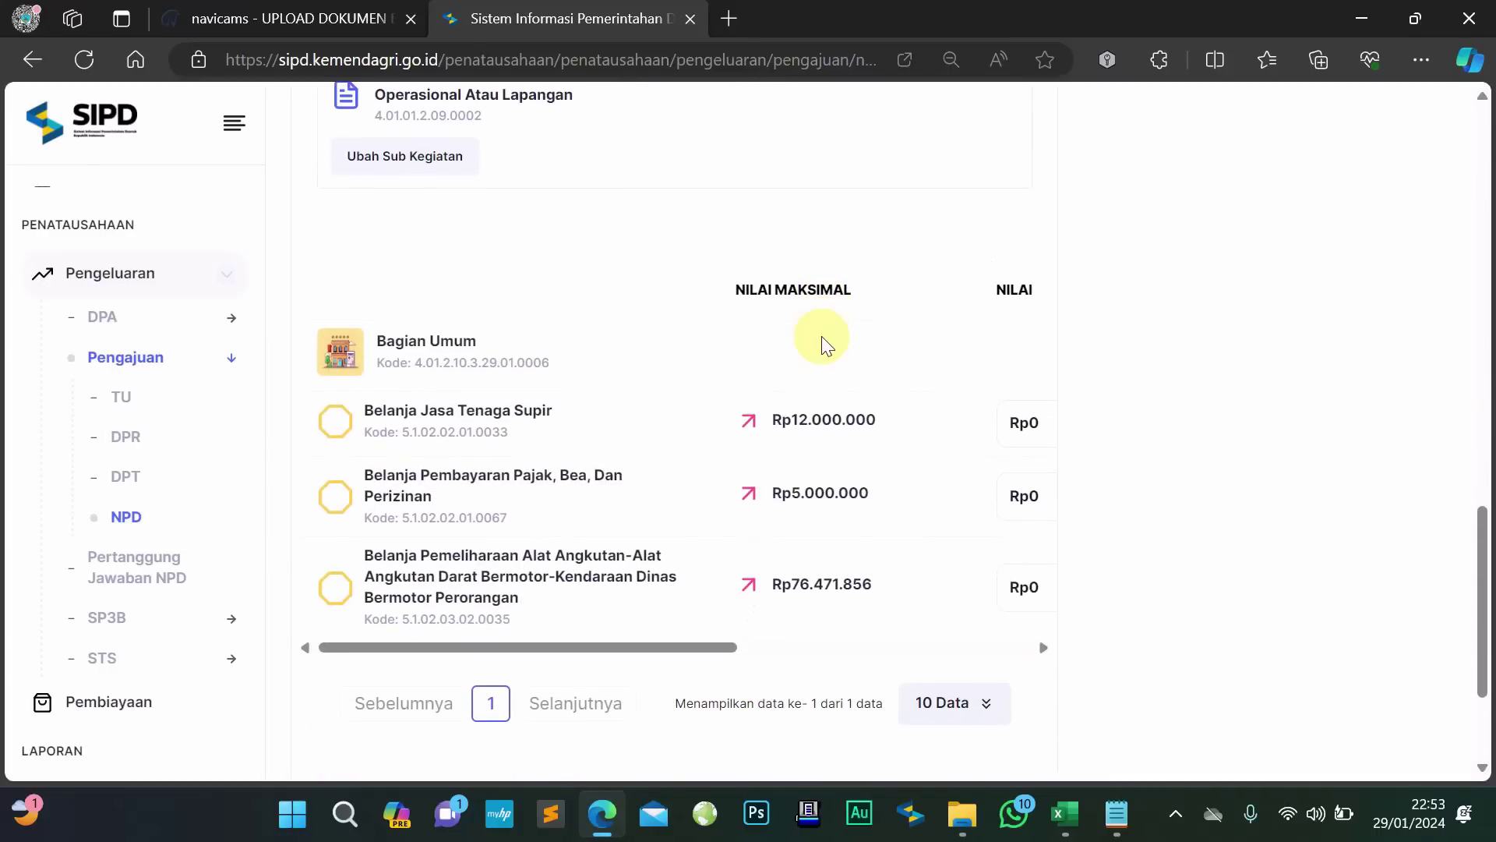
scroll(865, 403, "down", 2)
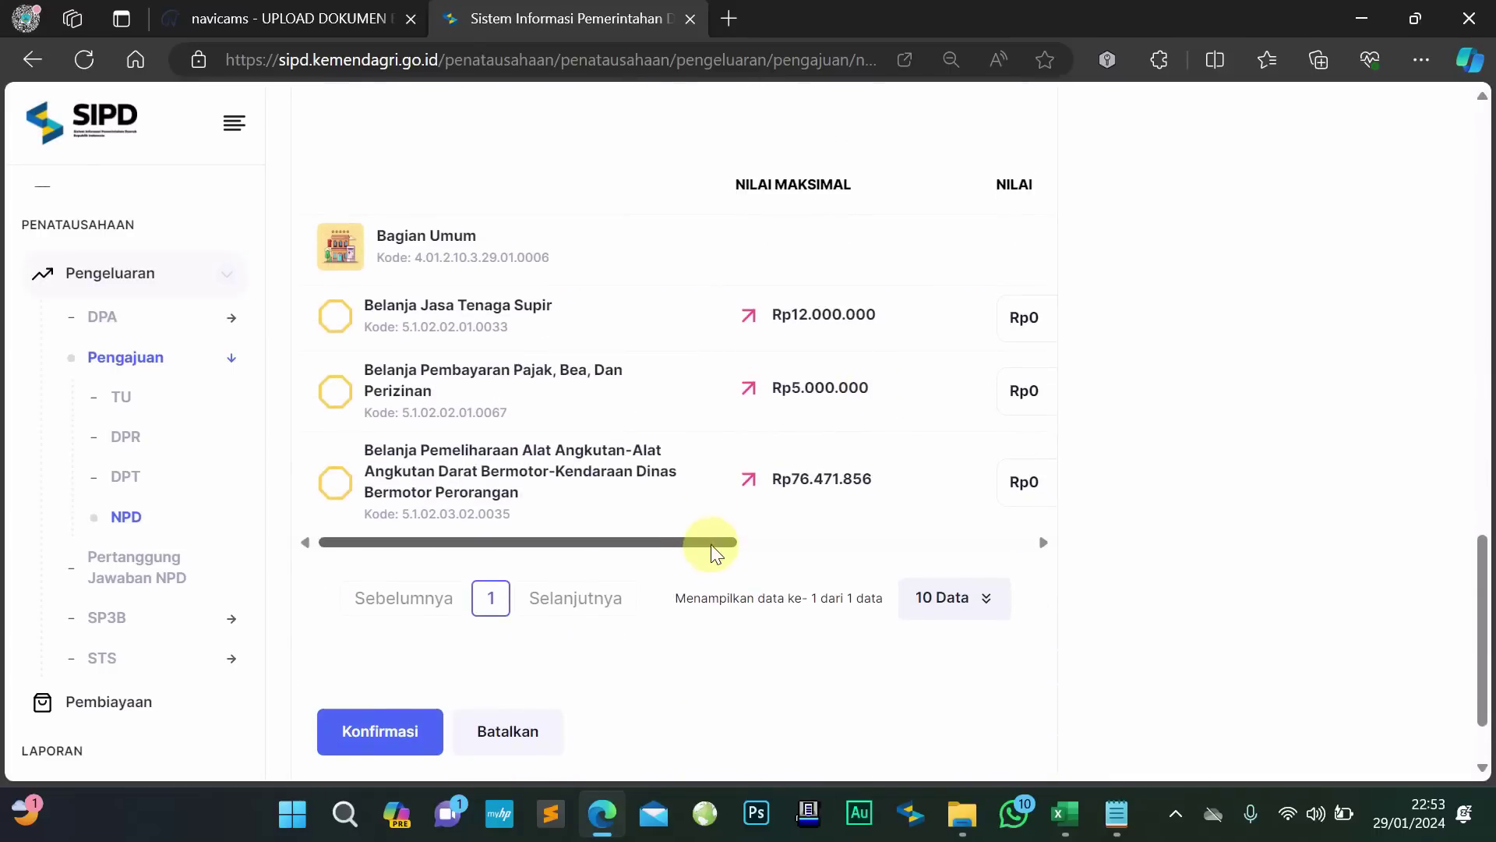
mouse_move(711, 544)
left_mouse_down()
mouse_move(992, 530)
mouse_move(675, 537)
mouse_move(981, 533)
mouse_move(709, 537)
left_mouse_up()
left_click_drag(716, 544, 621, 544)
scroll(521, 364, "down", 1)
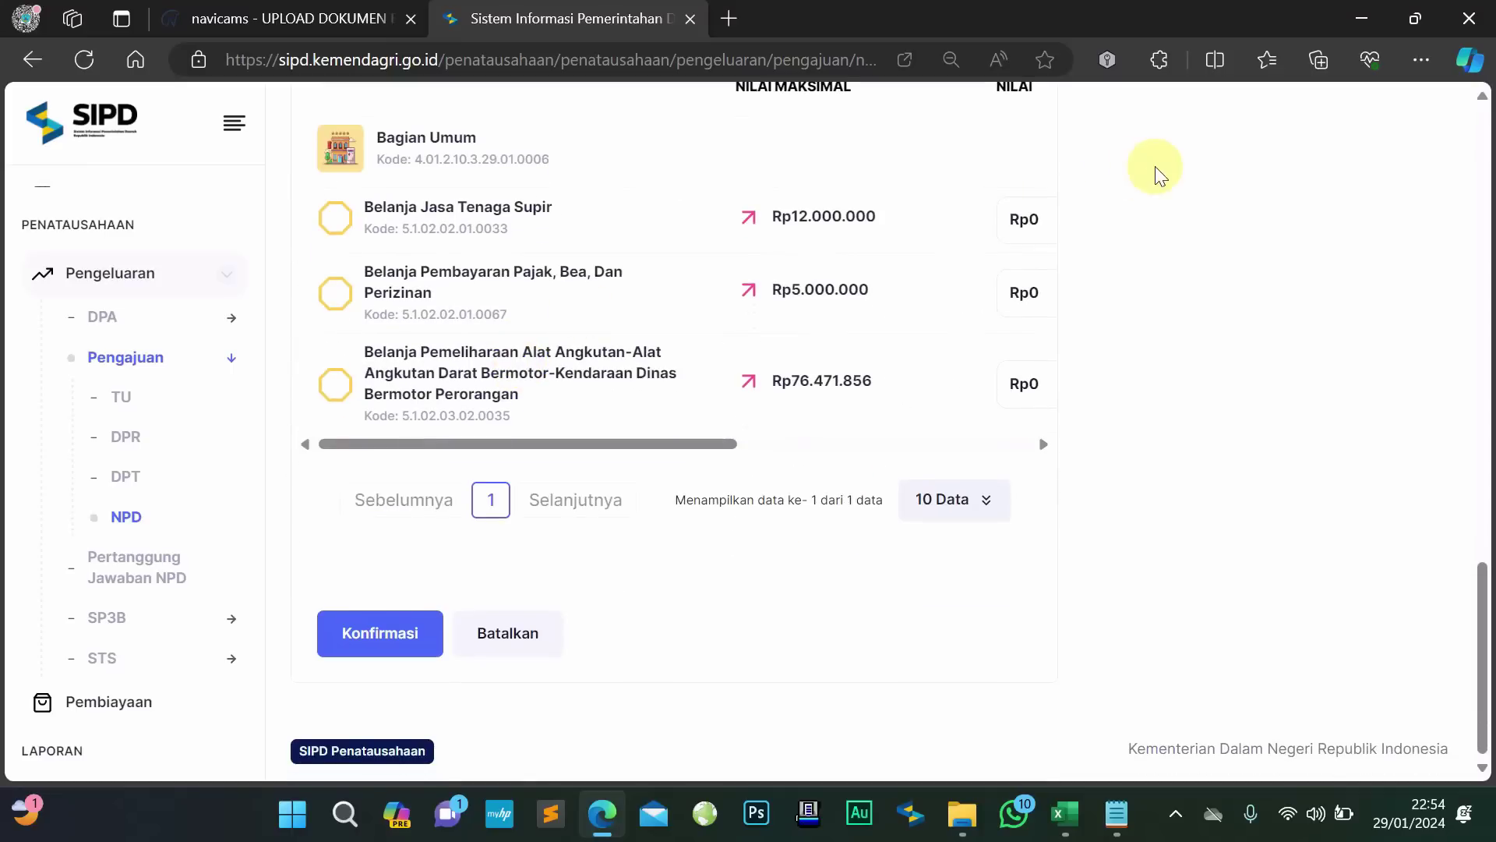
scroll(533, 160, "up", 2)
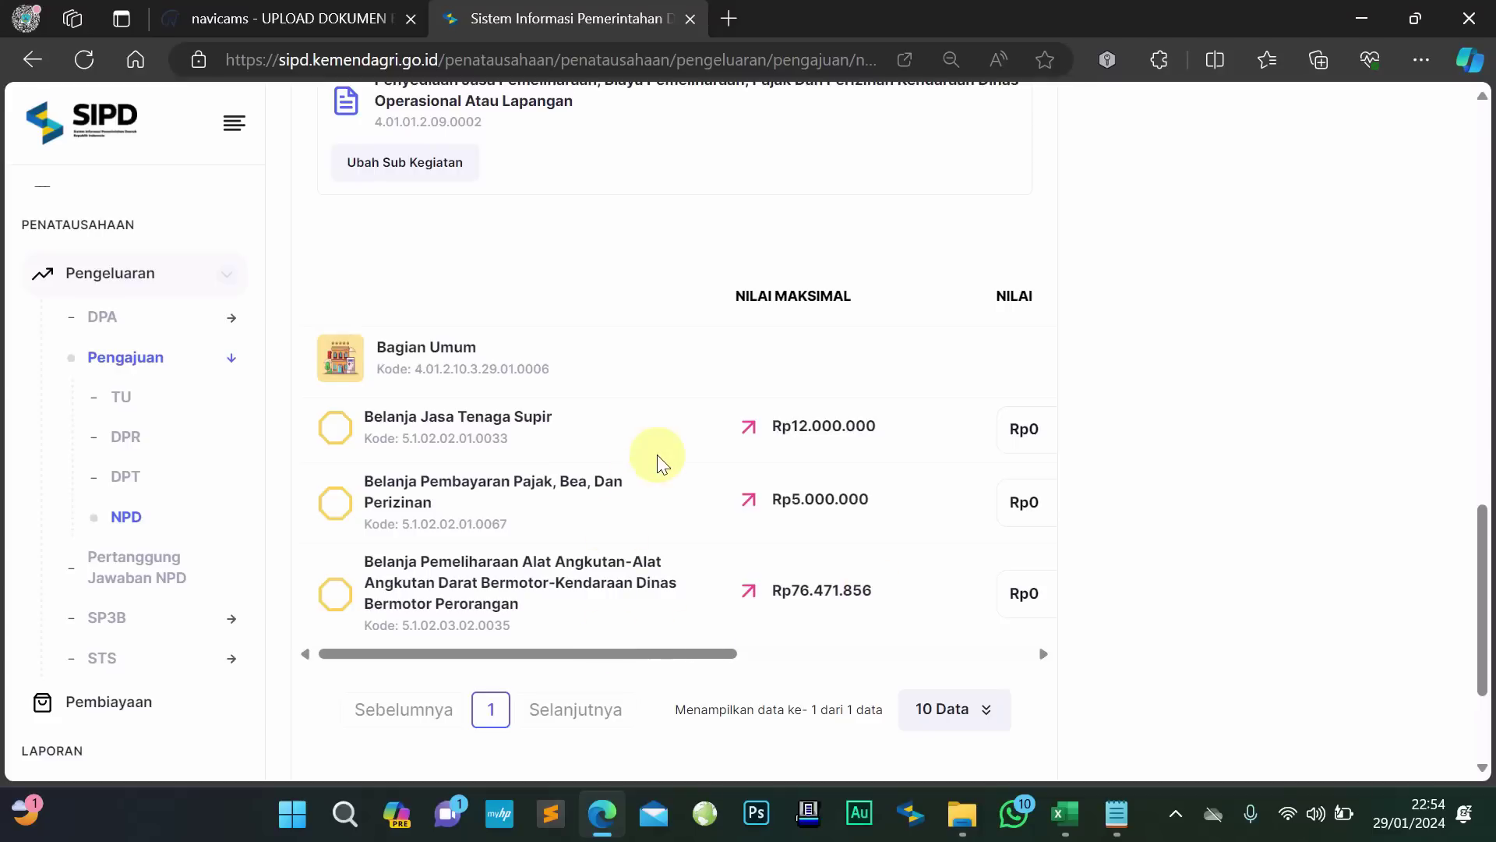
left_click_drag(699, 659, 832, 653)
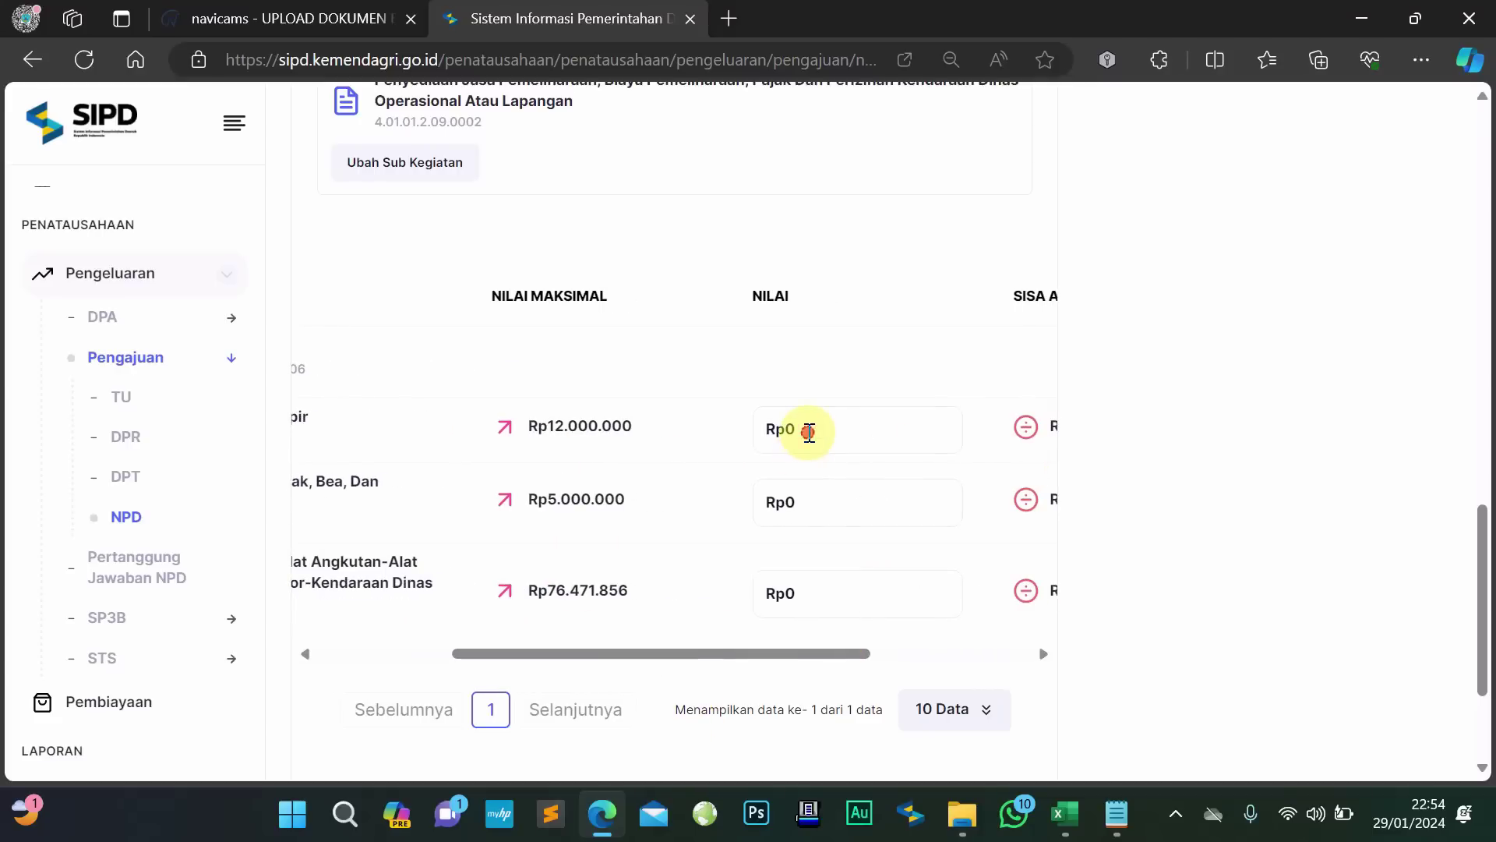
left_click(779, 427)
double_click(779, 428)
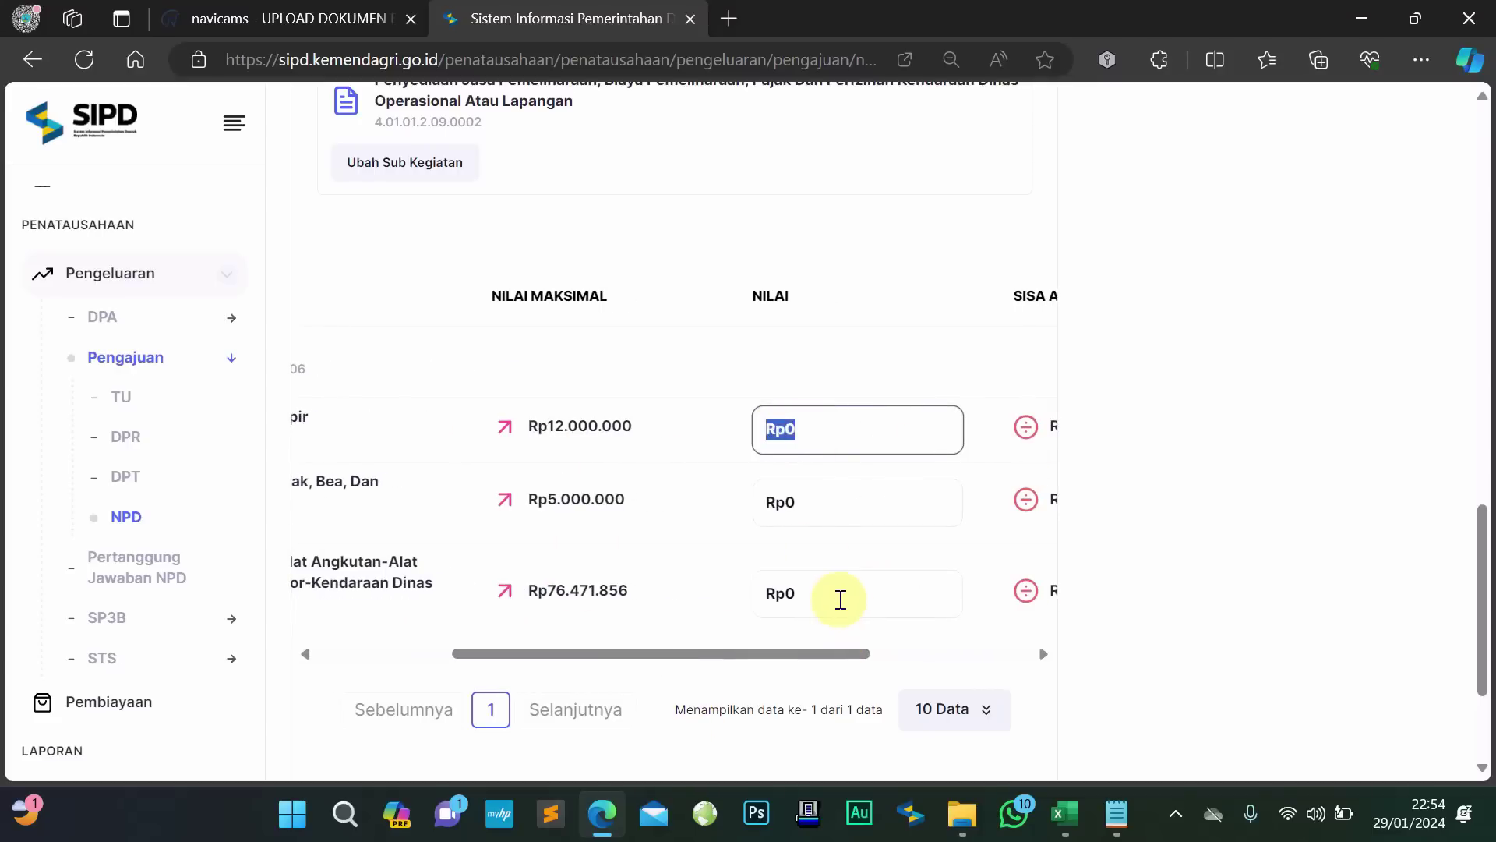
left_click(834, 591)
left_click_drag(807, 662, 600, 648)
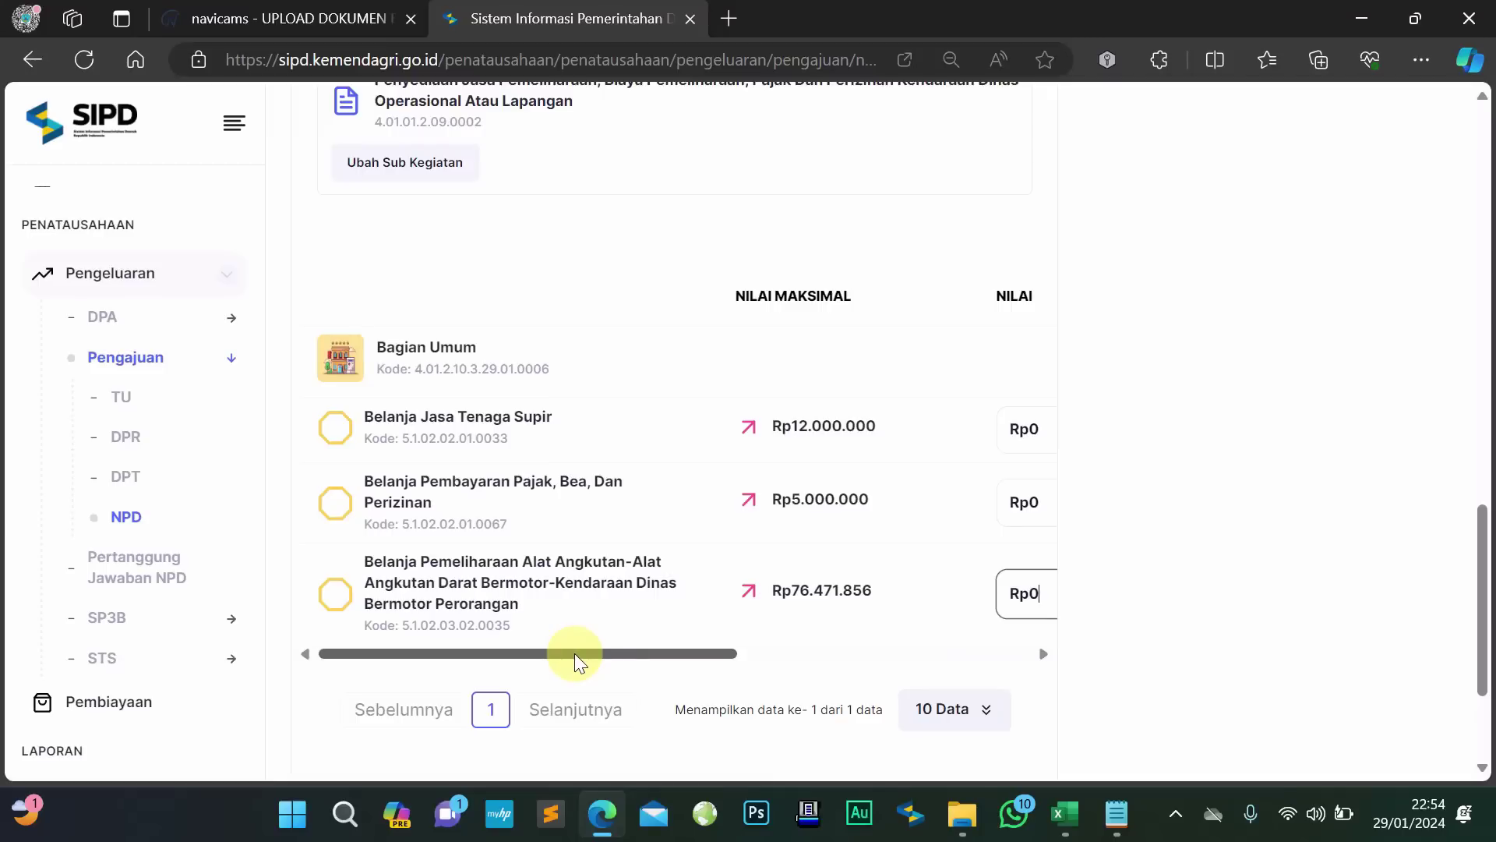
left_click_drag(573, 653, 621, 671)
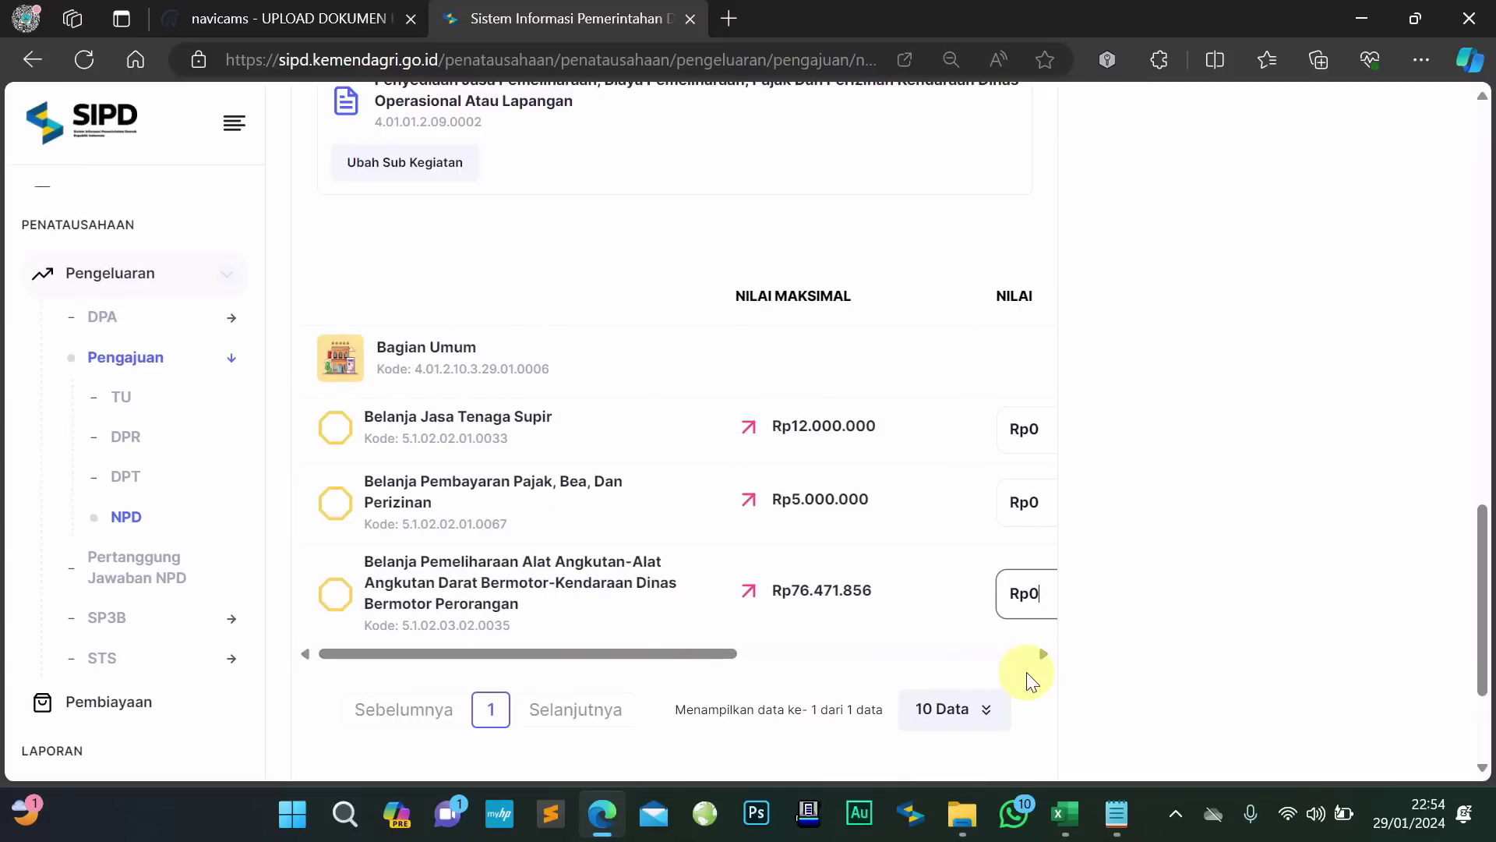
left_click_drag(714, 653, 660, 666)
Compare the account code in row 59 of the Excel cash book with the Bagian Umum expenditure accounts in the SIPD form
left_click(1065, 813)
left_click_drag(469, 414, 519, 420)
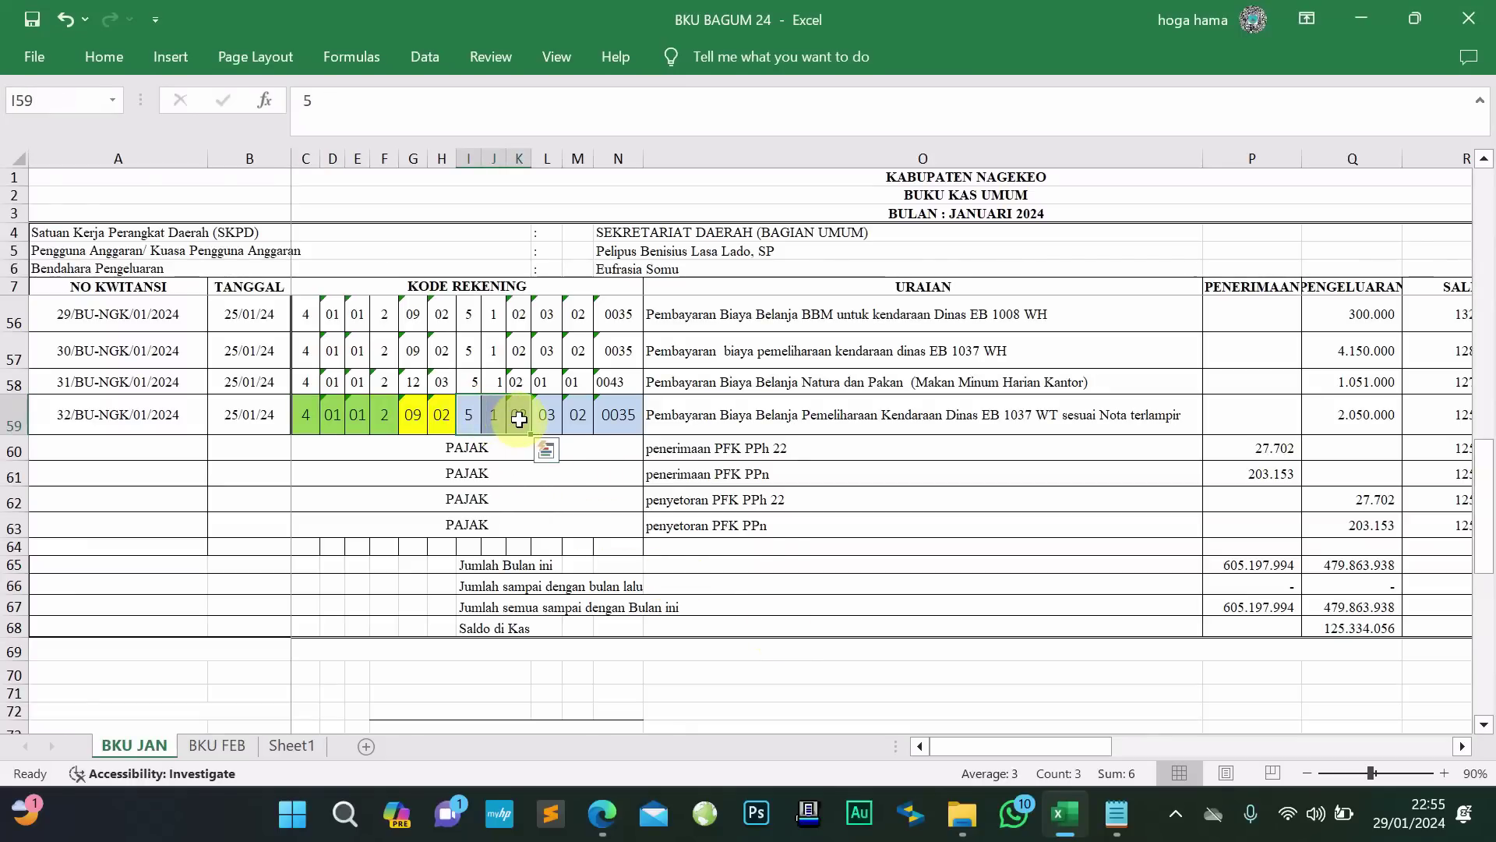
left_click(603, 810)
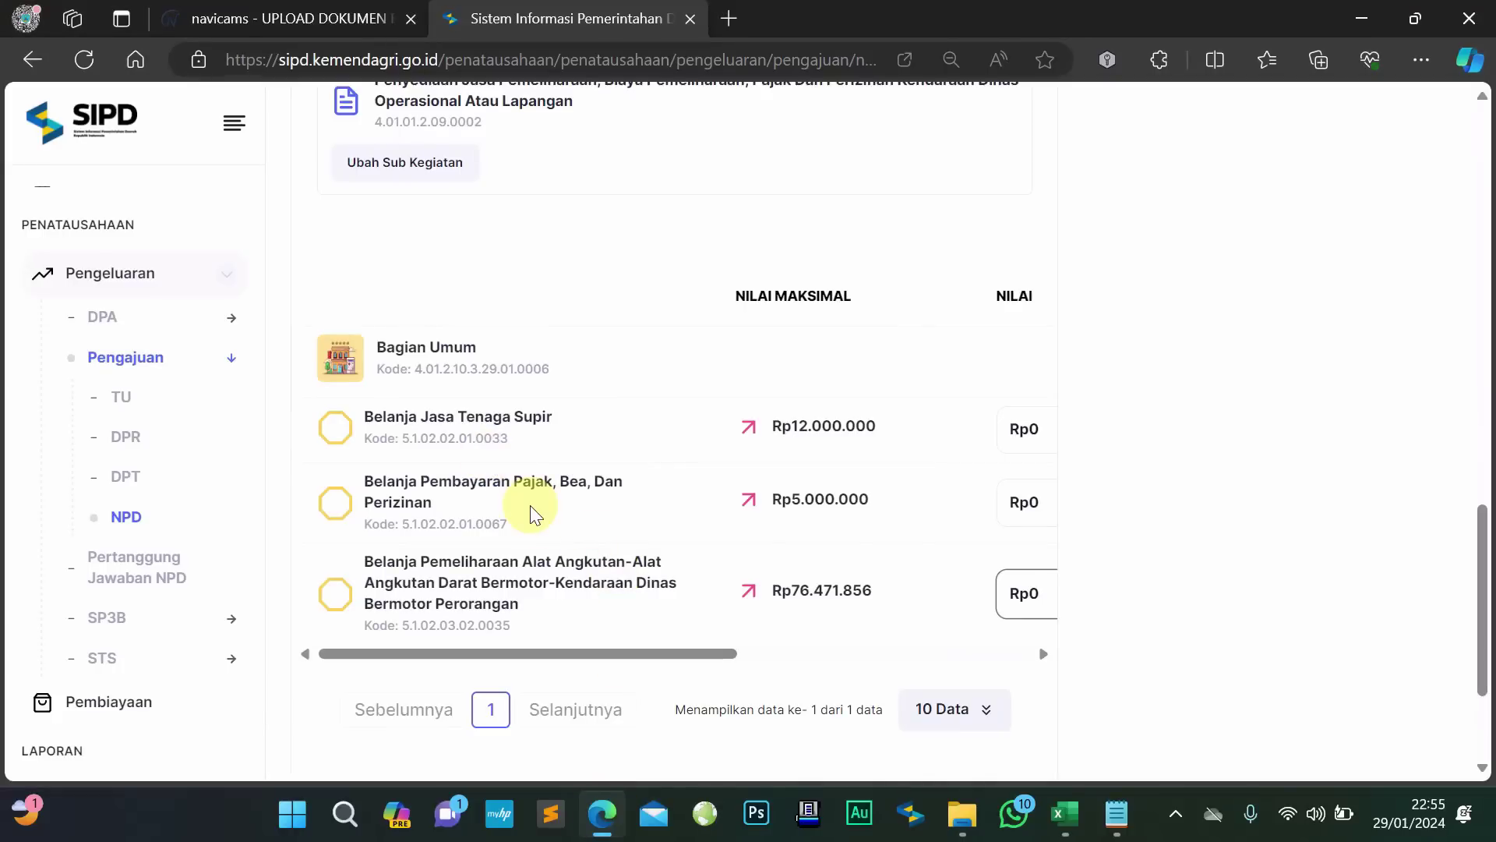
scroll(527, 511, "down", 3)
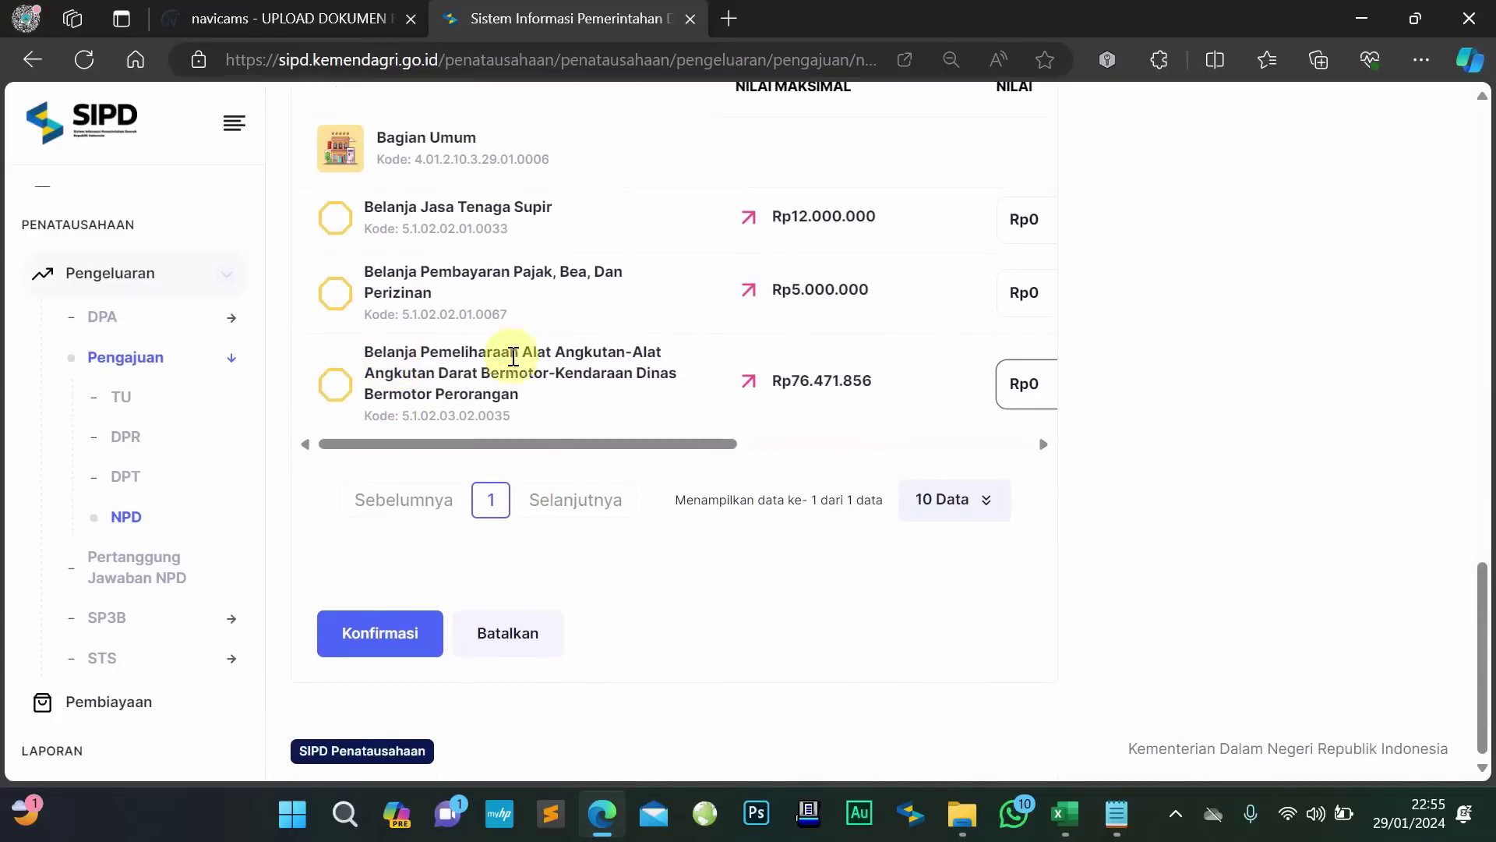
left_click_drag(684, 446, 810, 436)
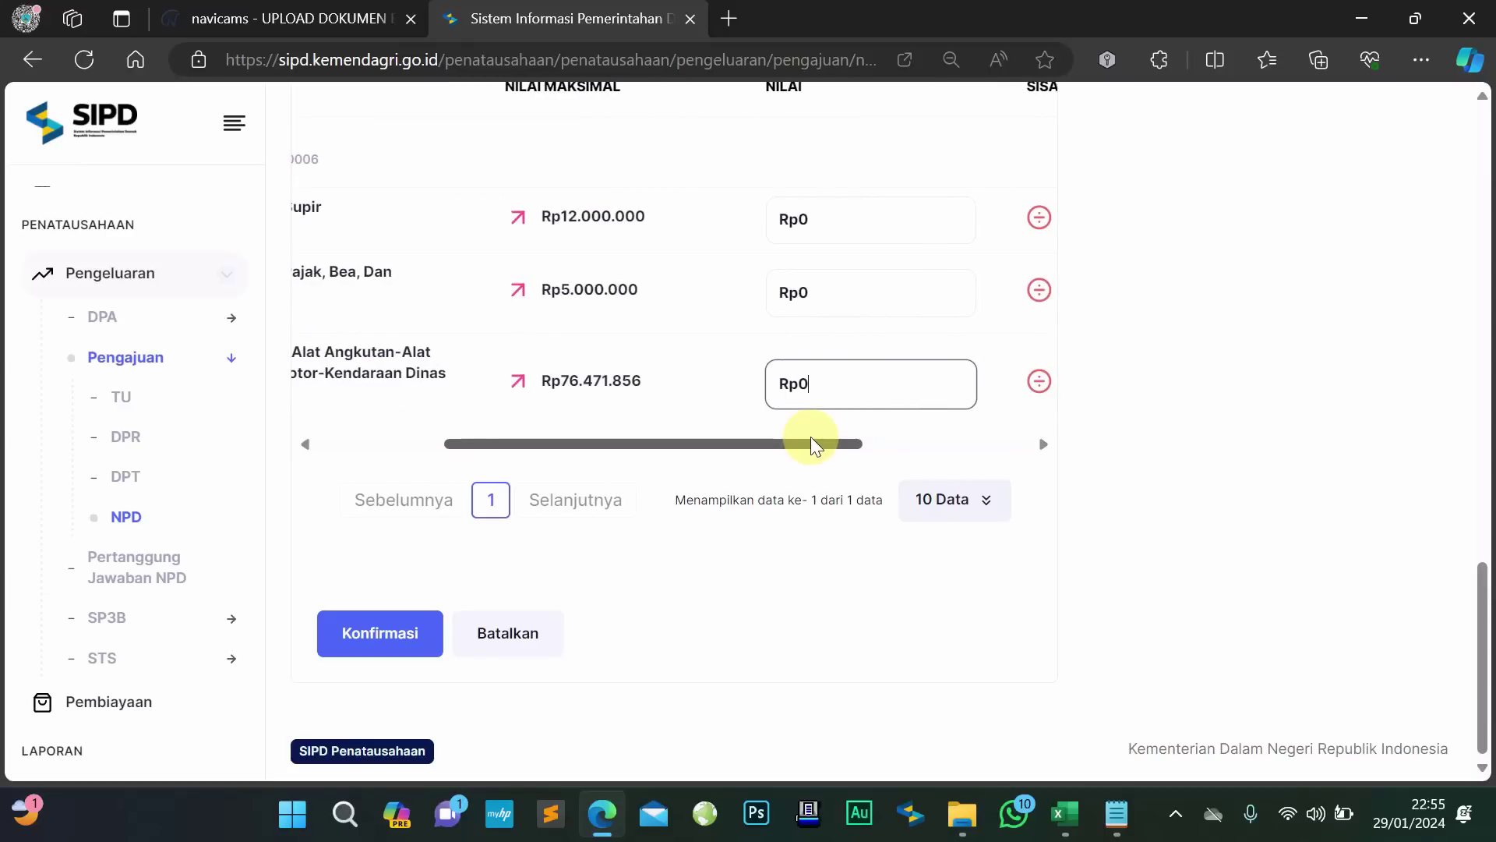
left_click_drag(811, 437, 918, 448)
Copy row 59's Pengeluaran amount from Excel and set the Nilai of vehicle maintenance account 5.1.02.03.02.0035 in SIPD to Rp2.050.000
left_click(1064, 812)
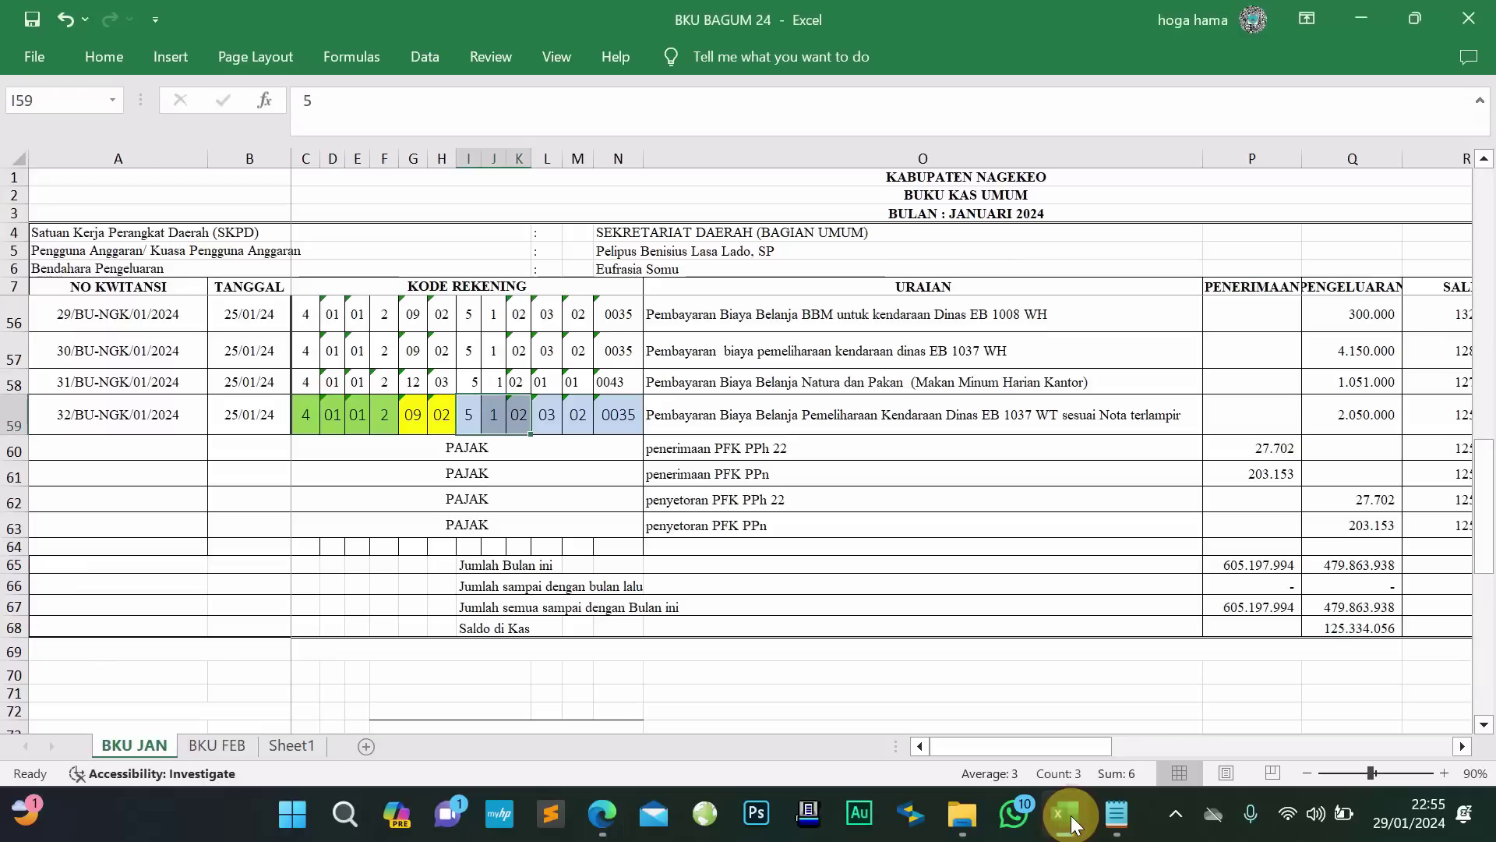
left_click(979, 419)
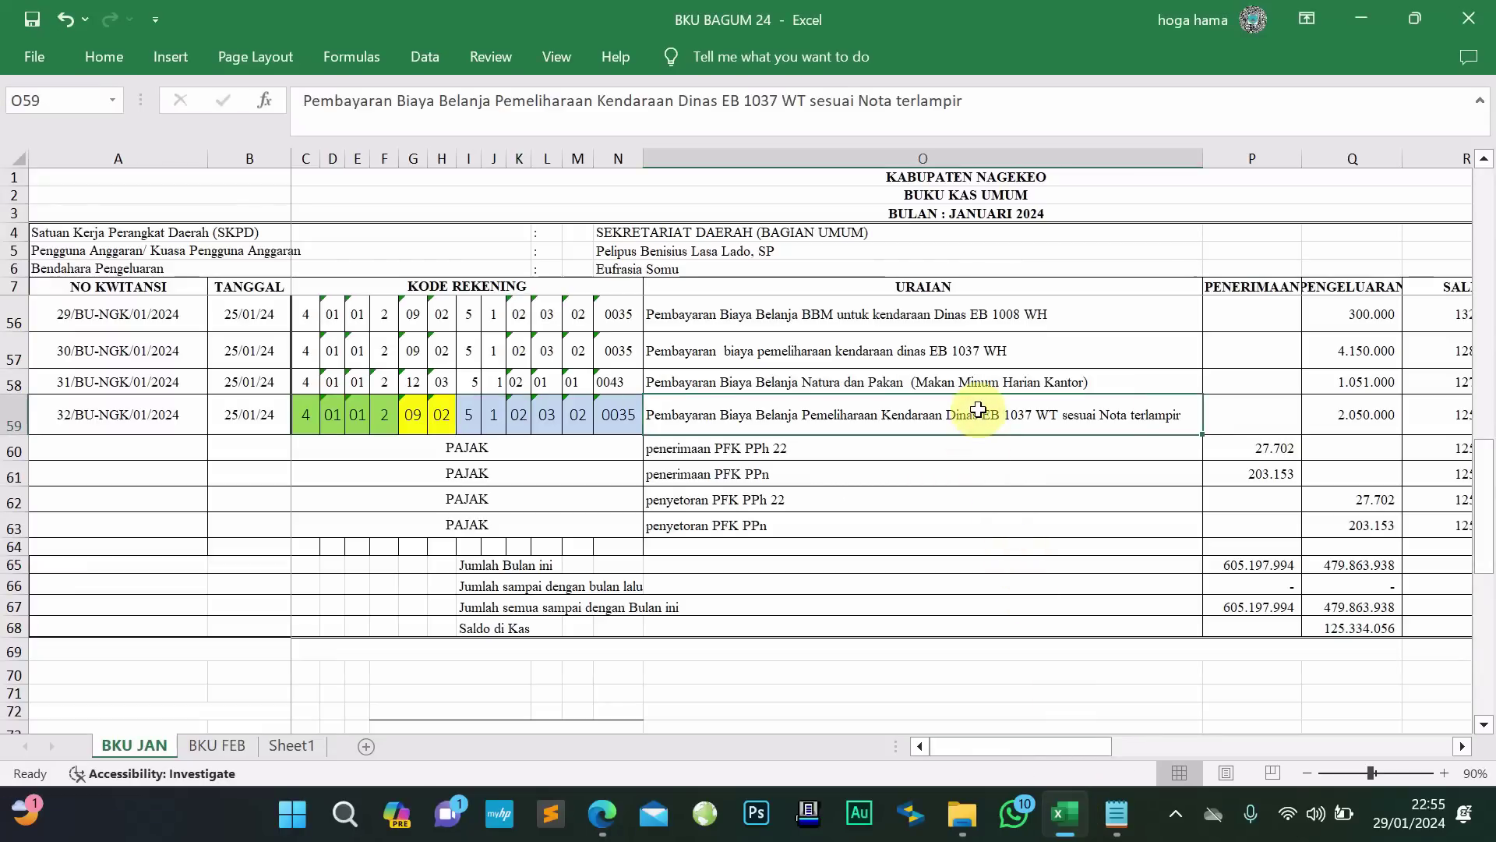
left_click(1335, 405)
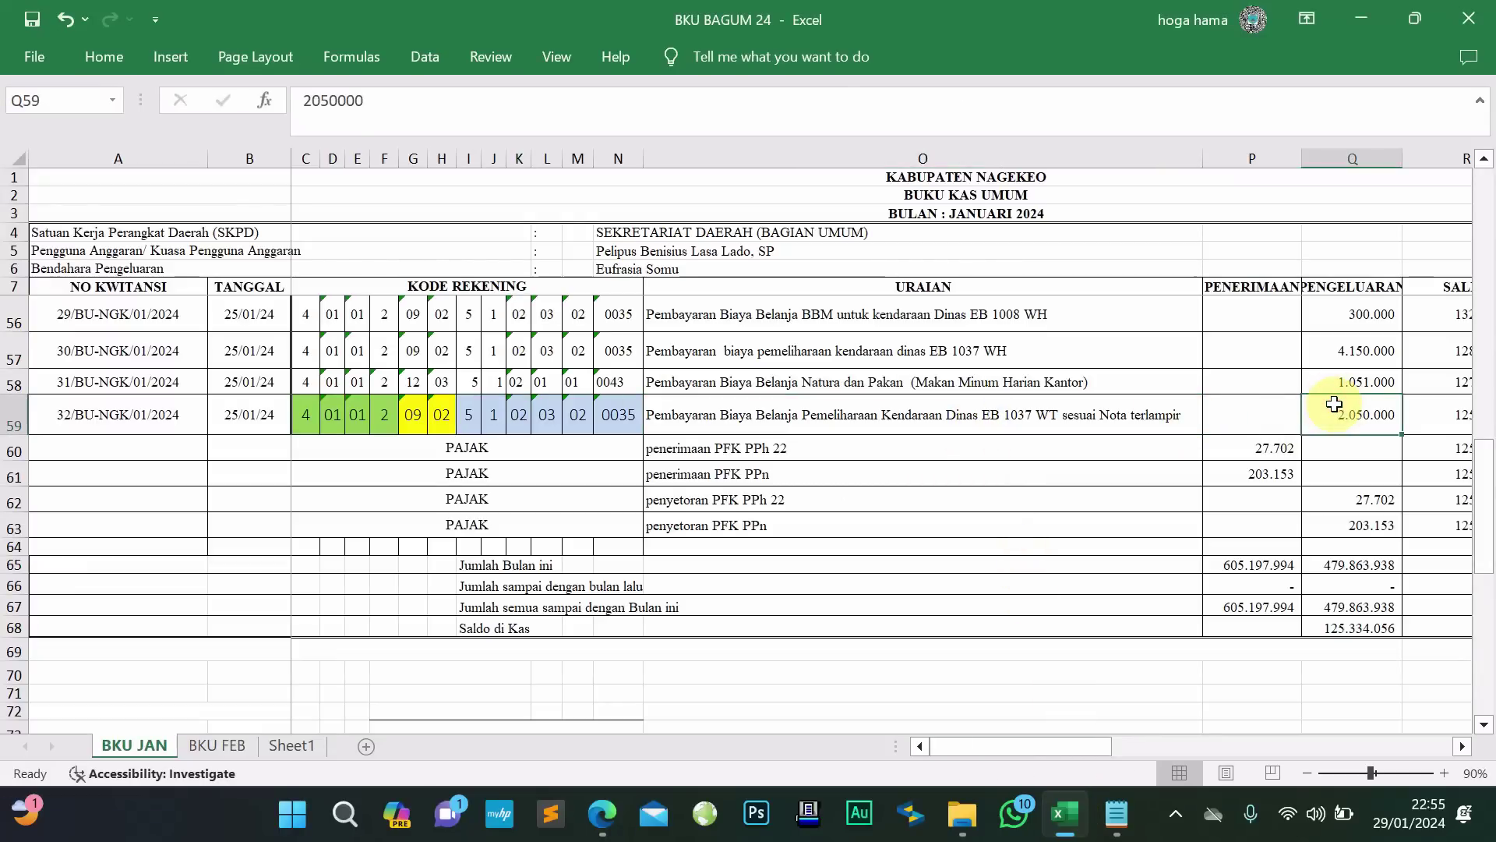
key("Right")
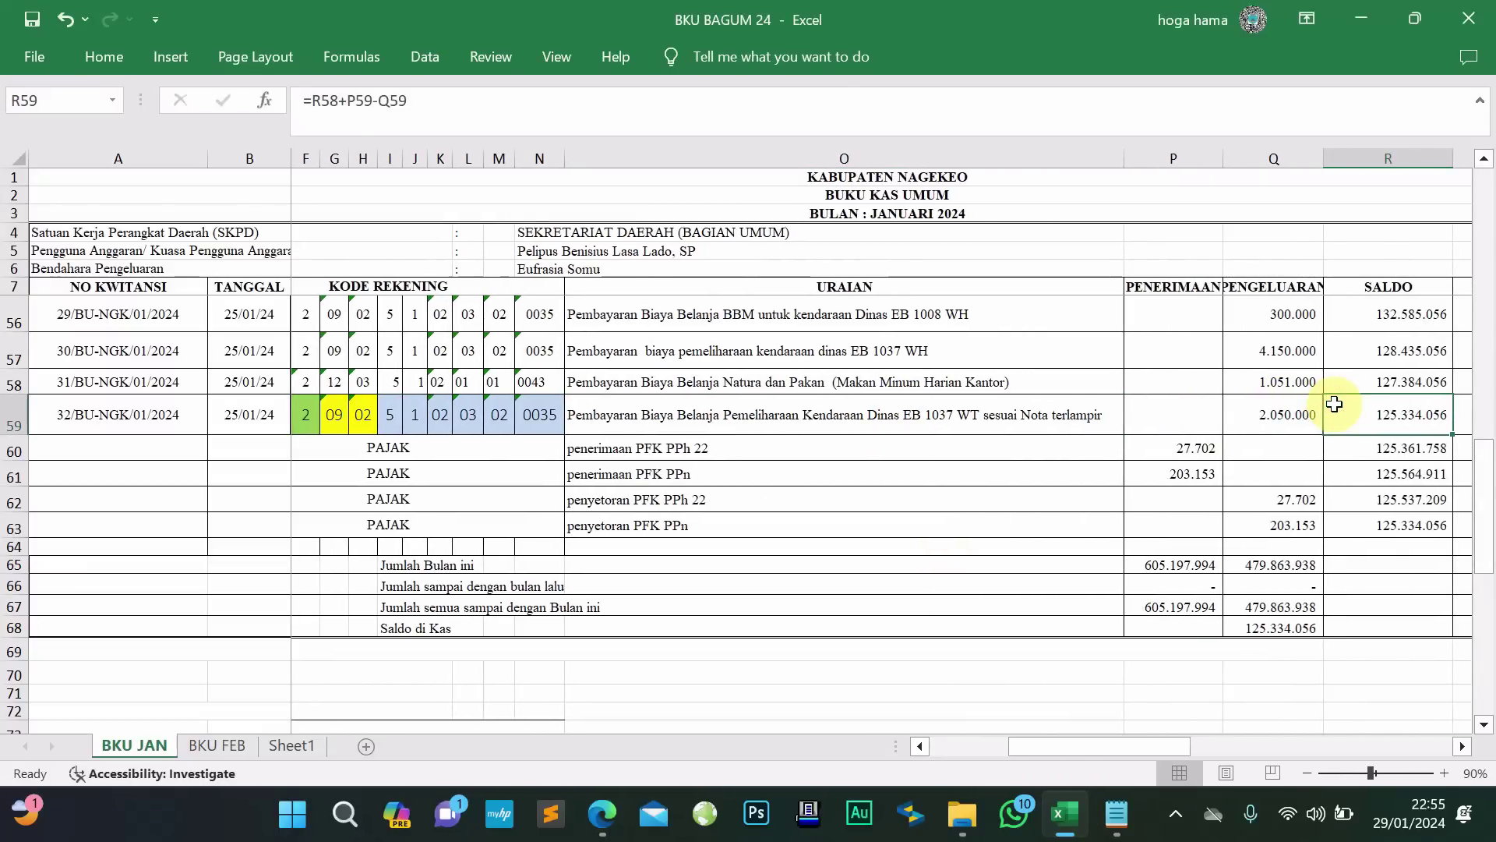
double_click(1295, 411)
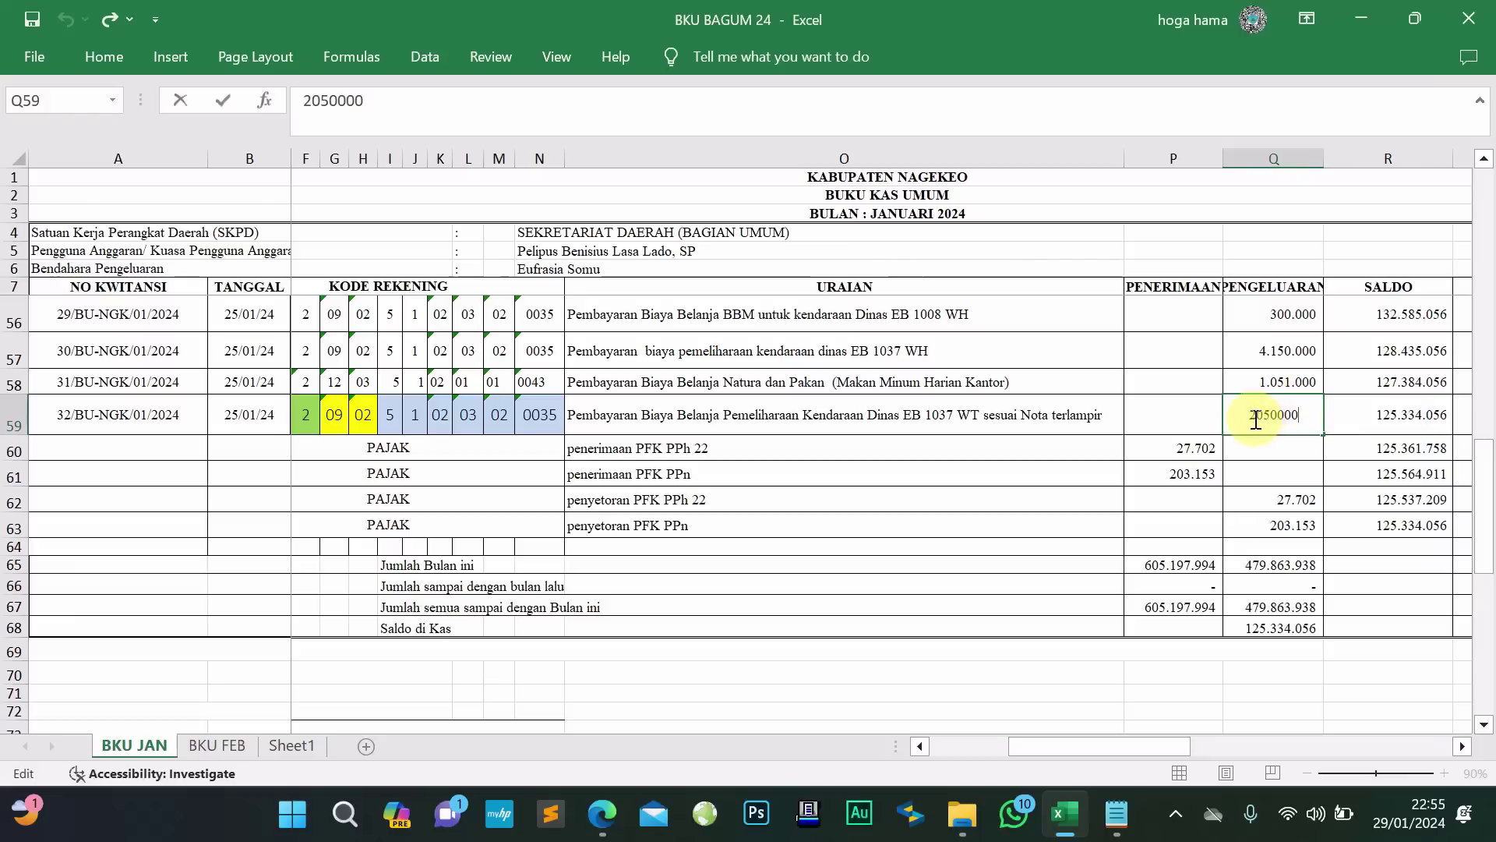
left_click_drag(1239, 421, 1307, 422)
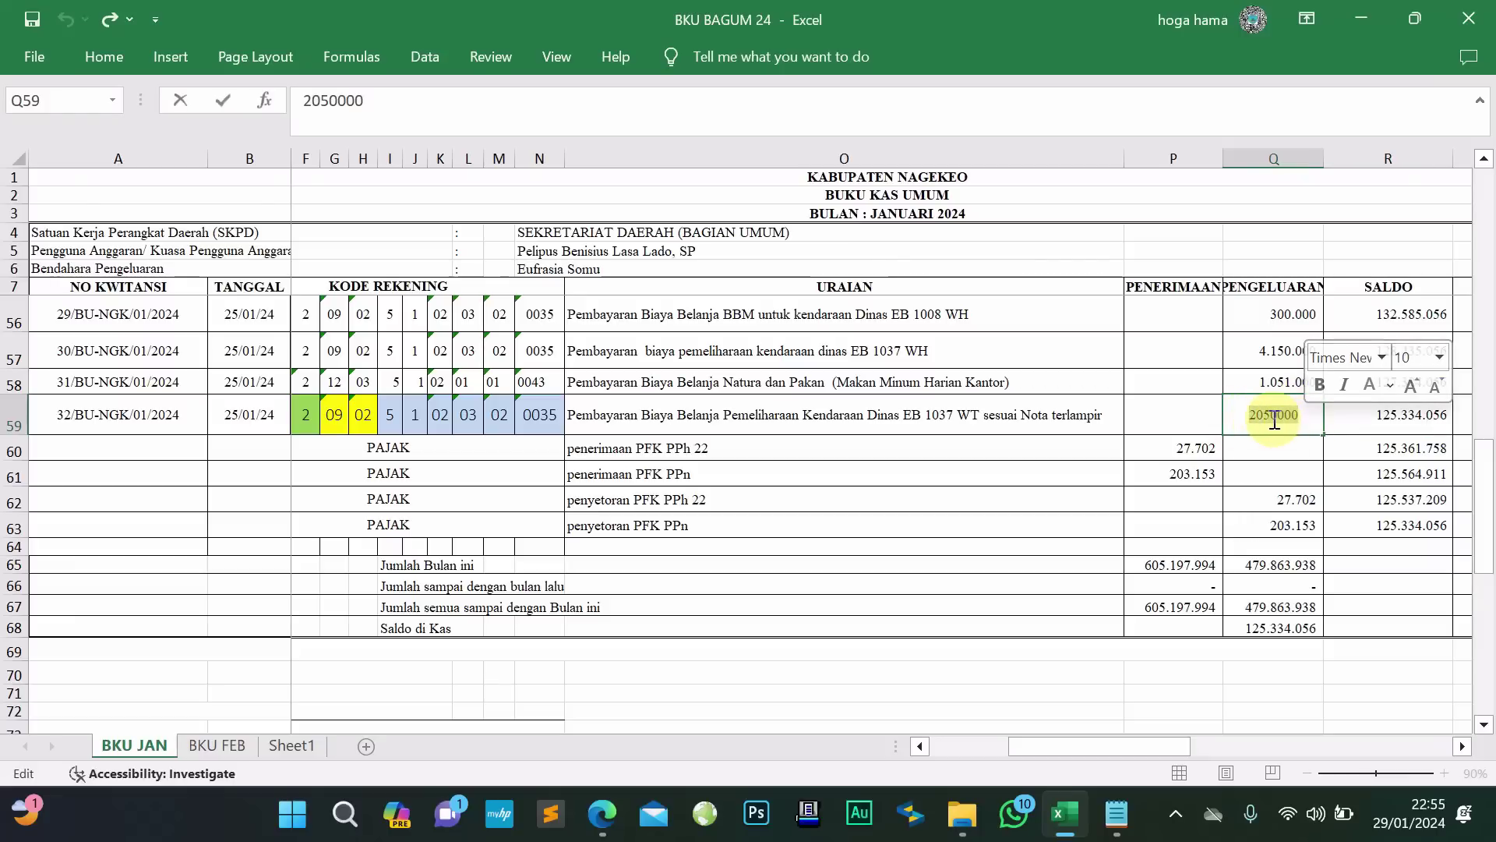
right_click(1273, 421)
left_click(1153, 463)
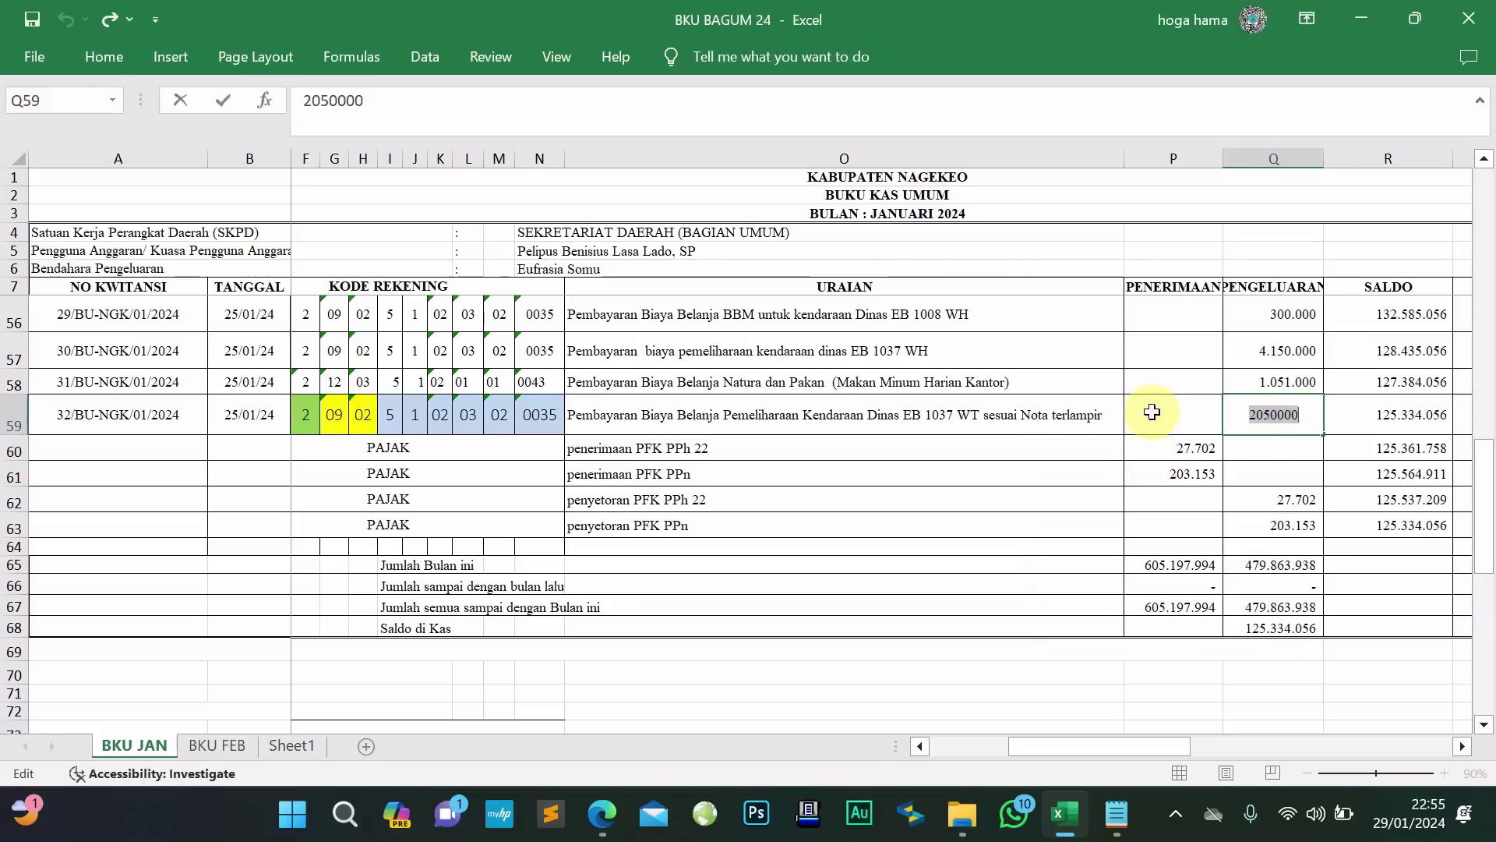
left_click(1151, 411)
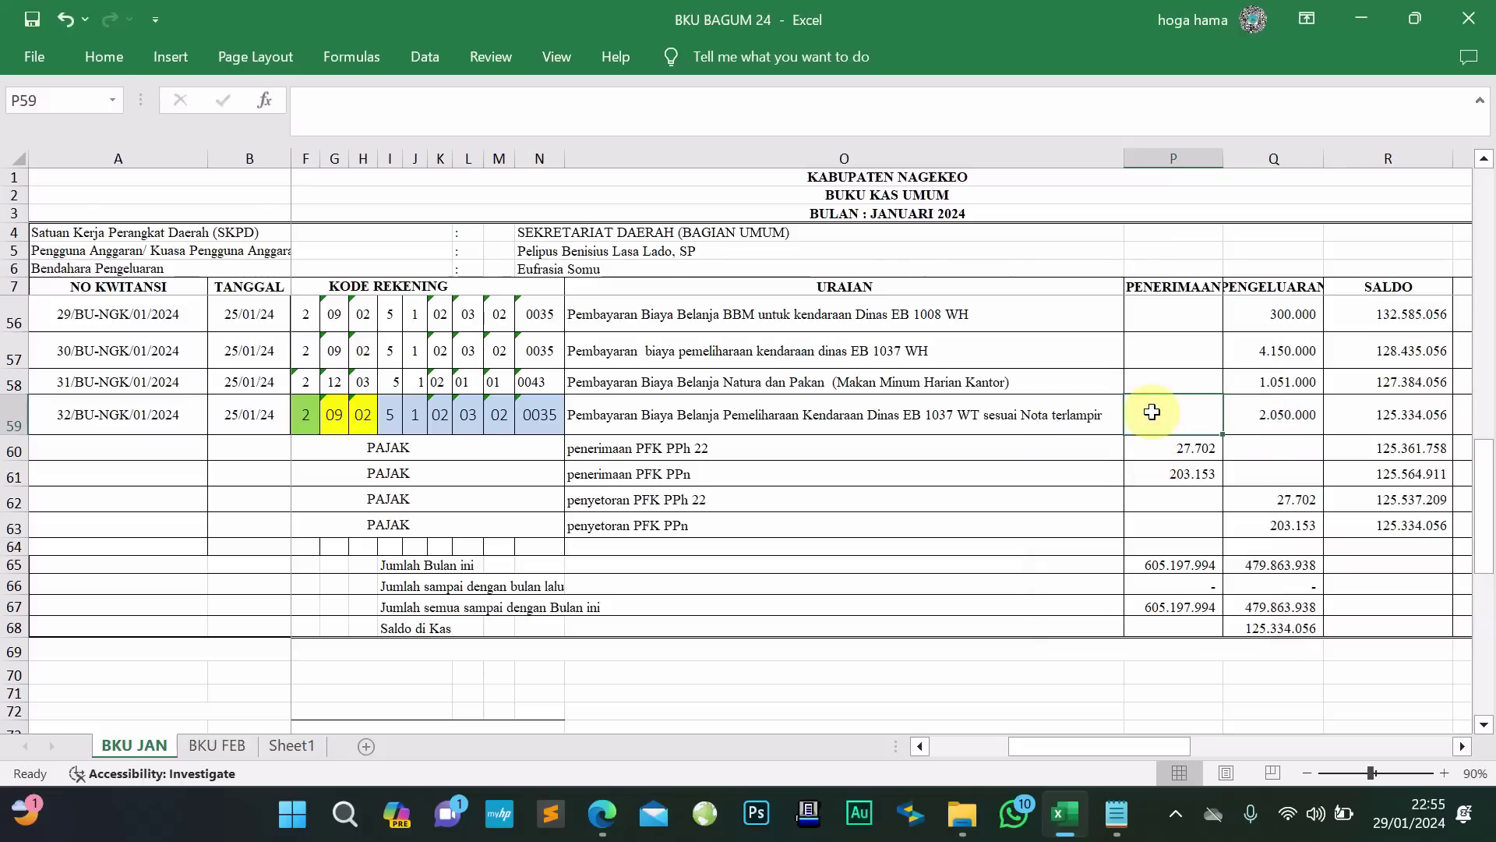
left_click(1247, 414)
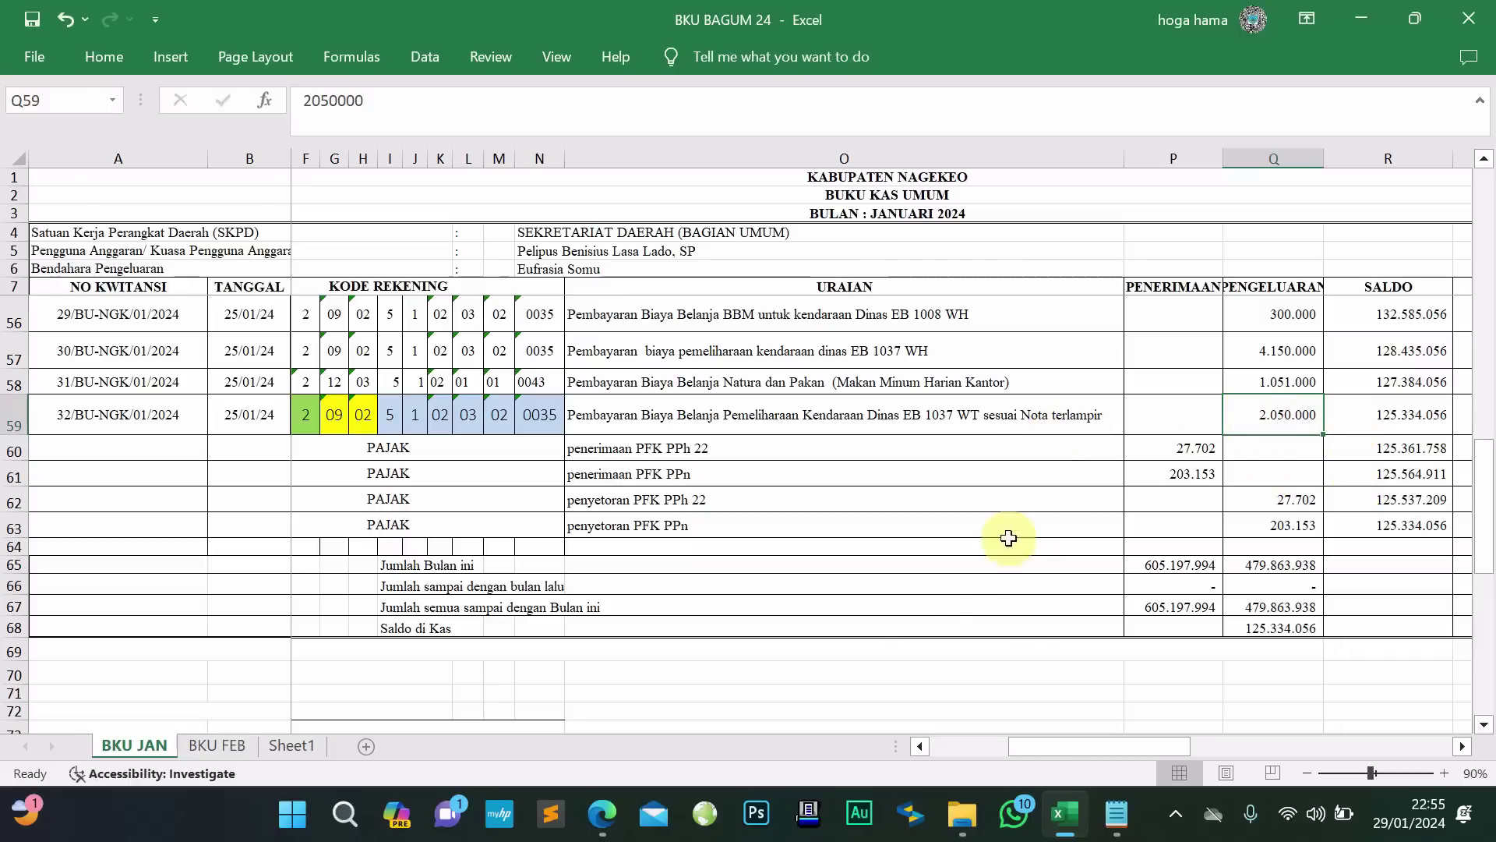
left_click(603, 811)
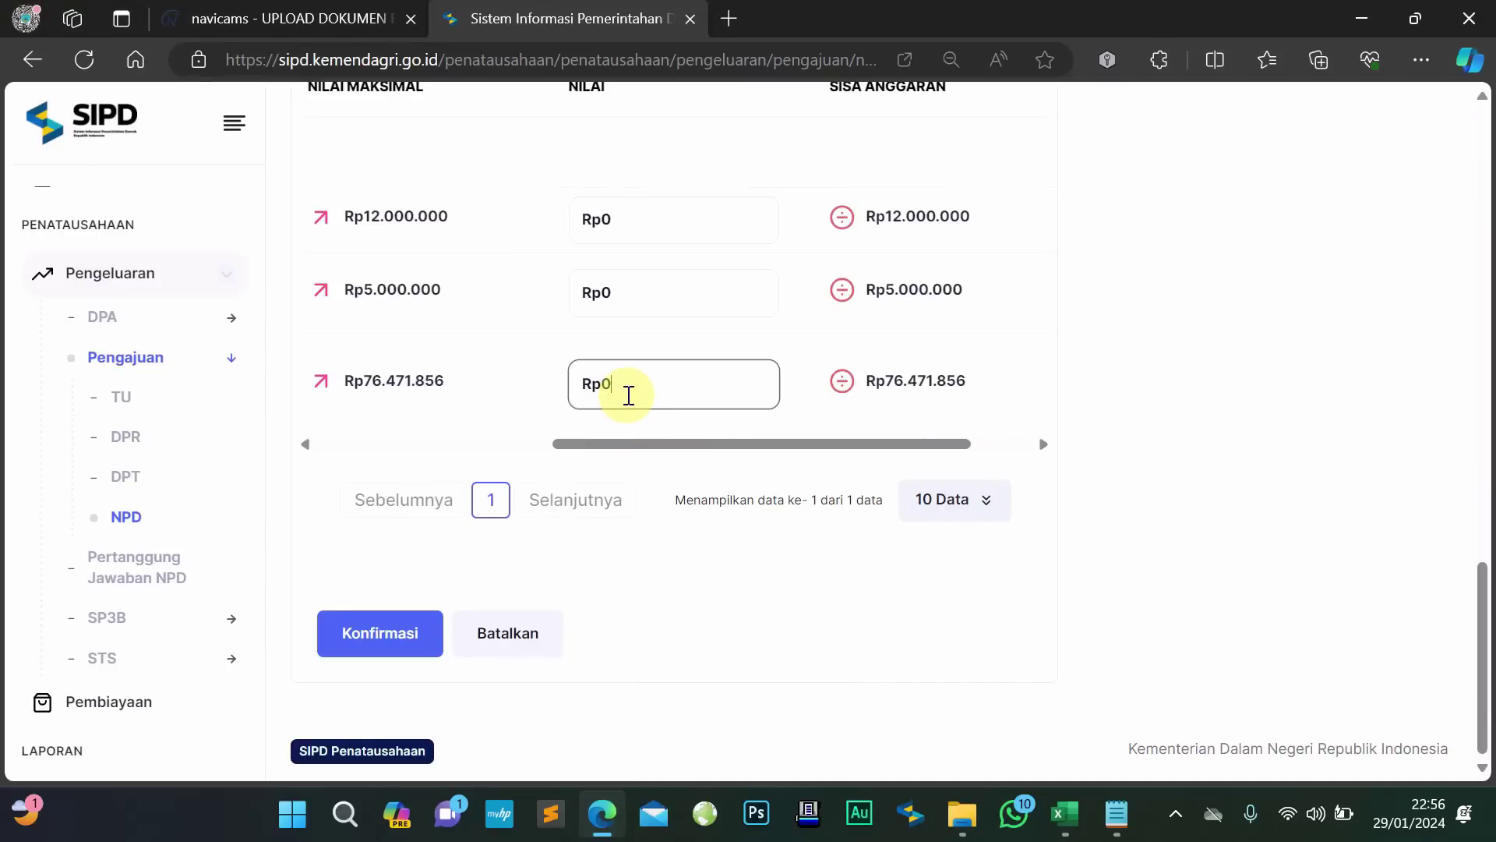
left_click_drag(640, 368, 568, 383)
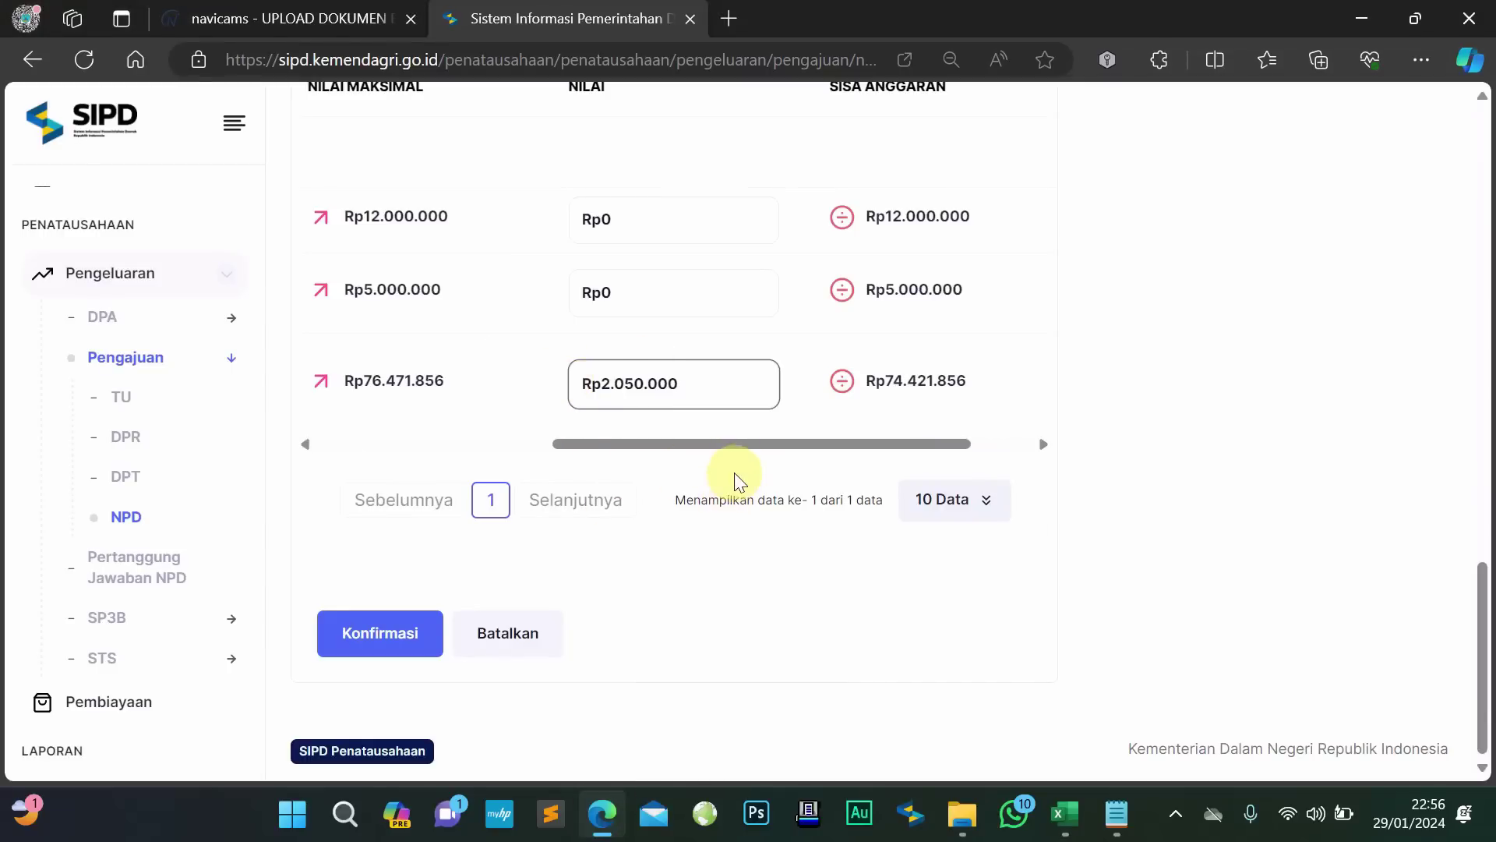
Check the vehicle maintenance account's Nilai Maksimal, Nilai and Sisa Anggaran against its account name and code
left_click_drag(747, 443, 592, 436)
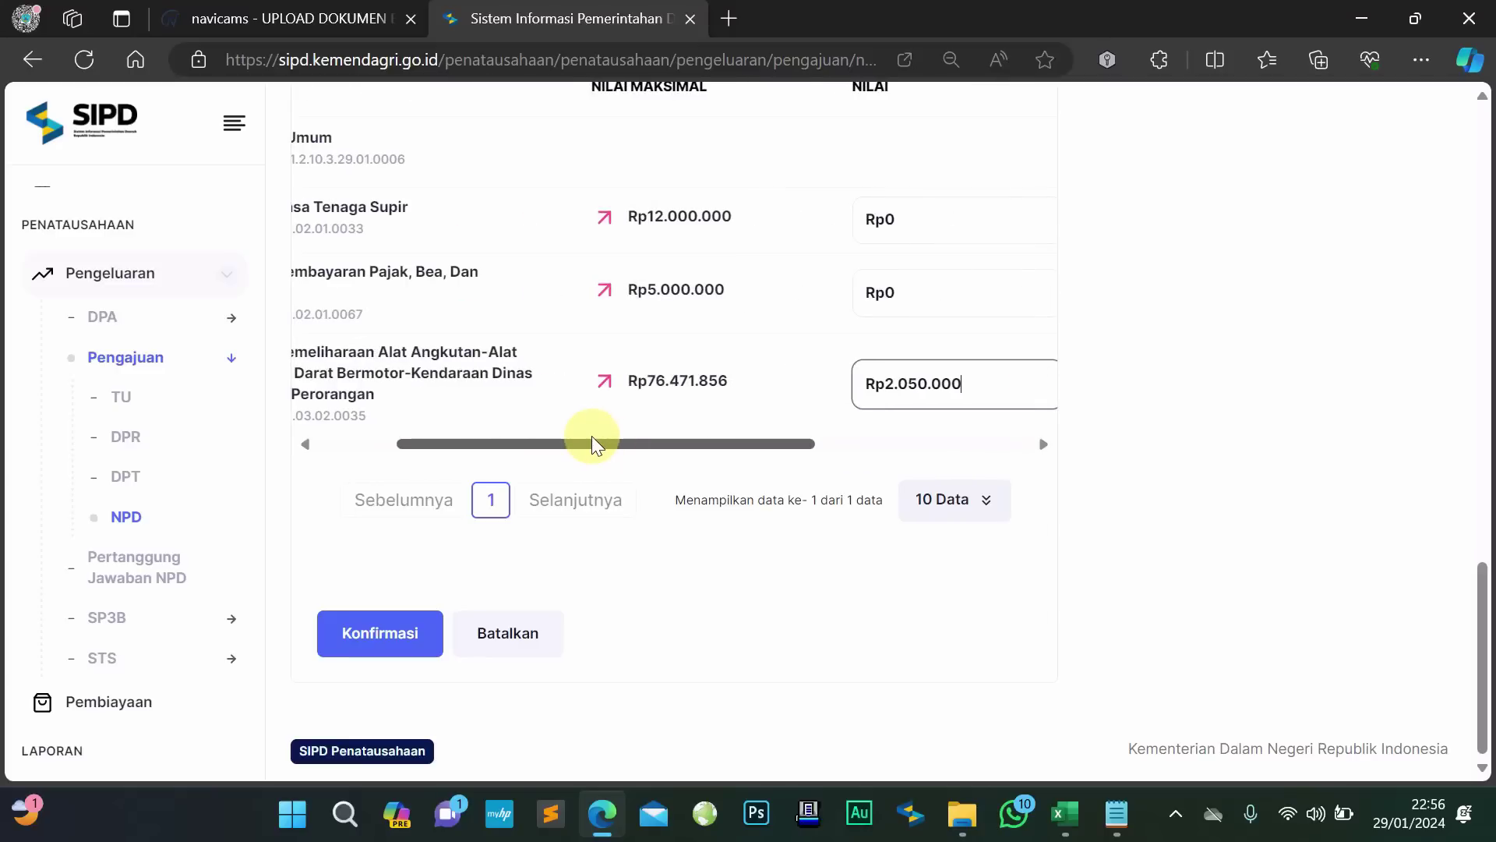
left_click_drag(591, 436, 770, 421)
left_click(848, 380)
left_click_drag(848, 380, 949, 401)
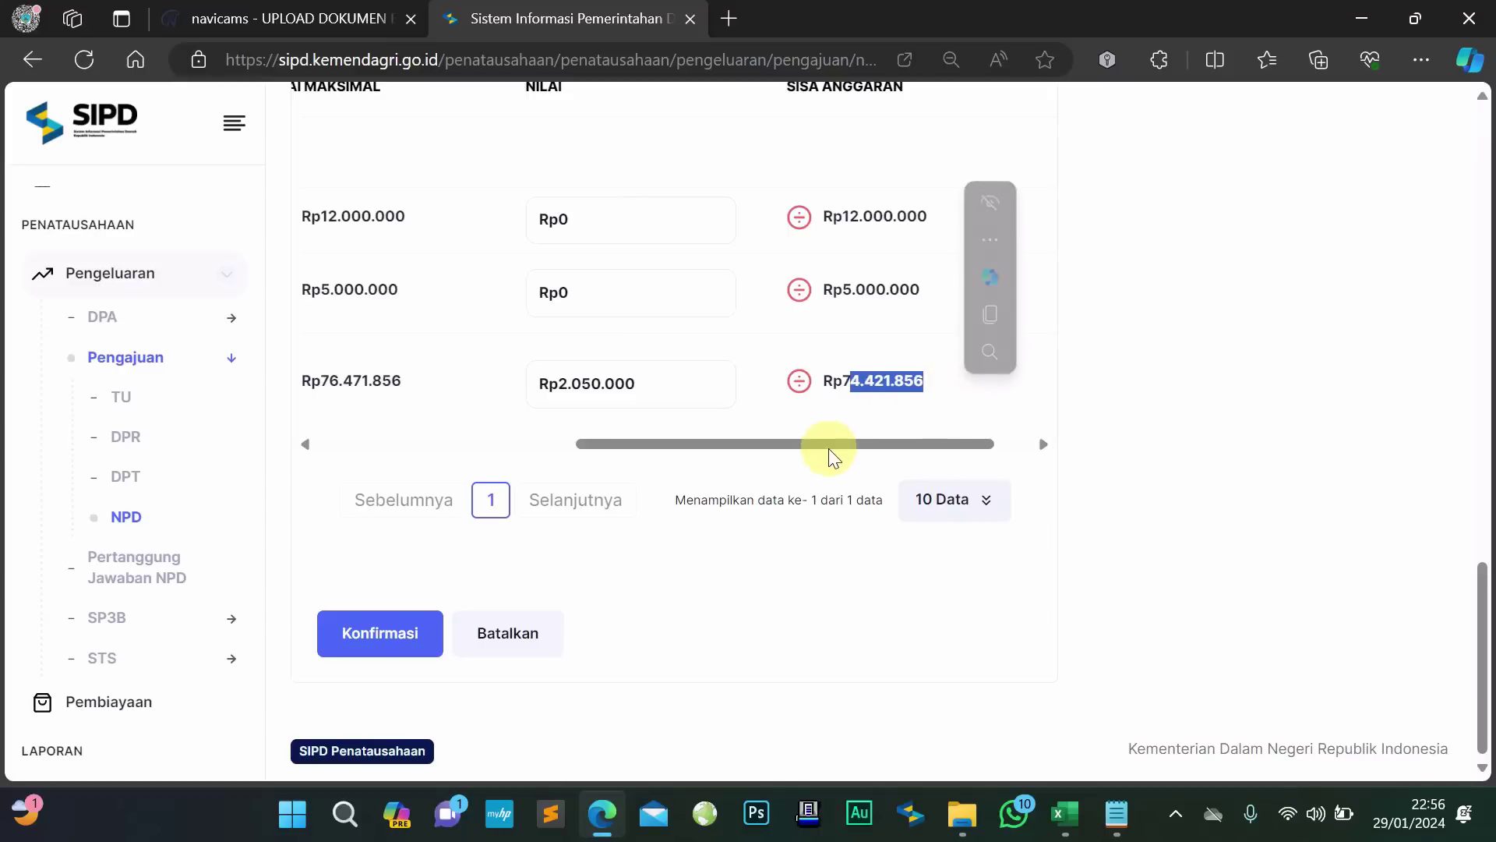
left_click_drag(825, 444, 562, 470)
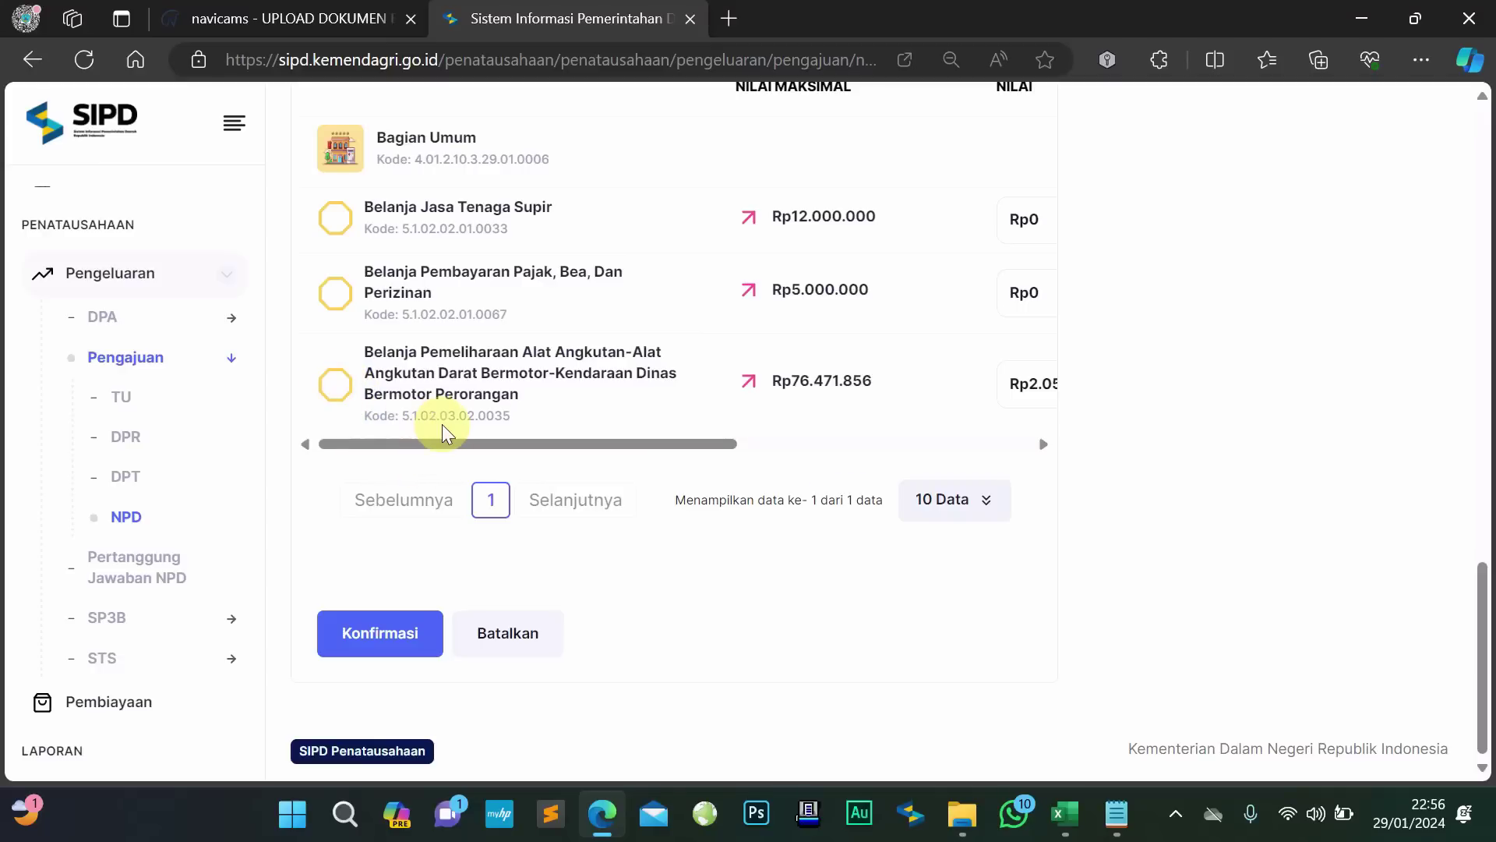
left_click_drag(447, 442, 552, 445)
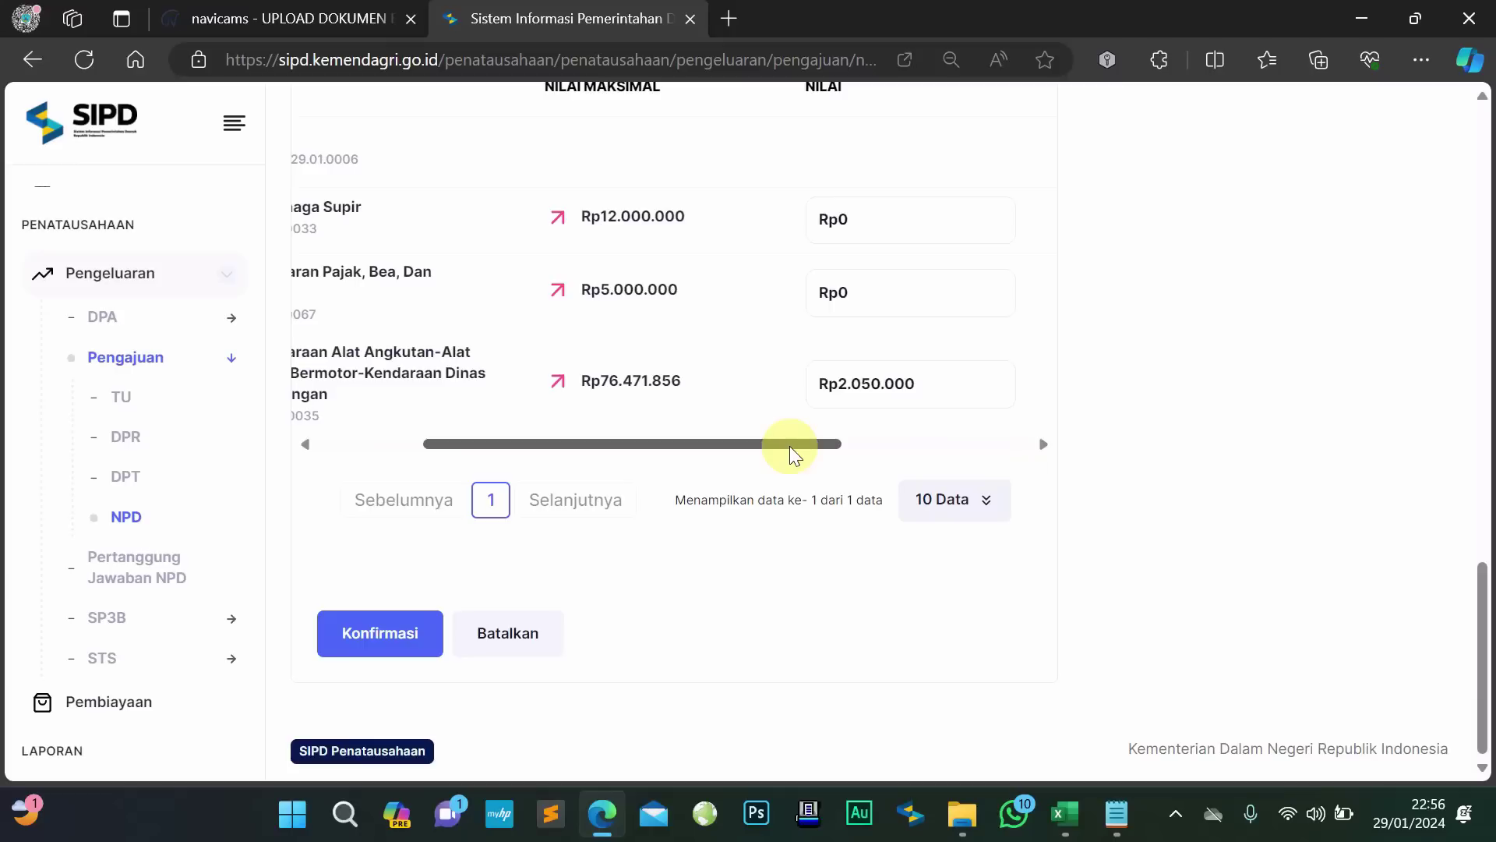
left_click_drag(789, 446, 678, 447)
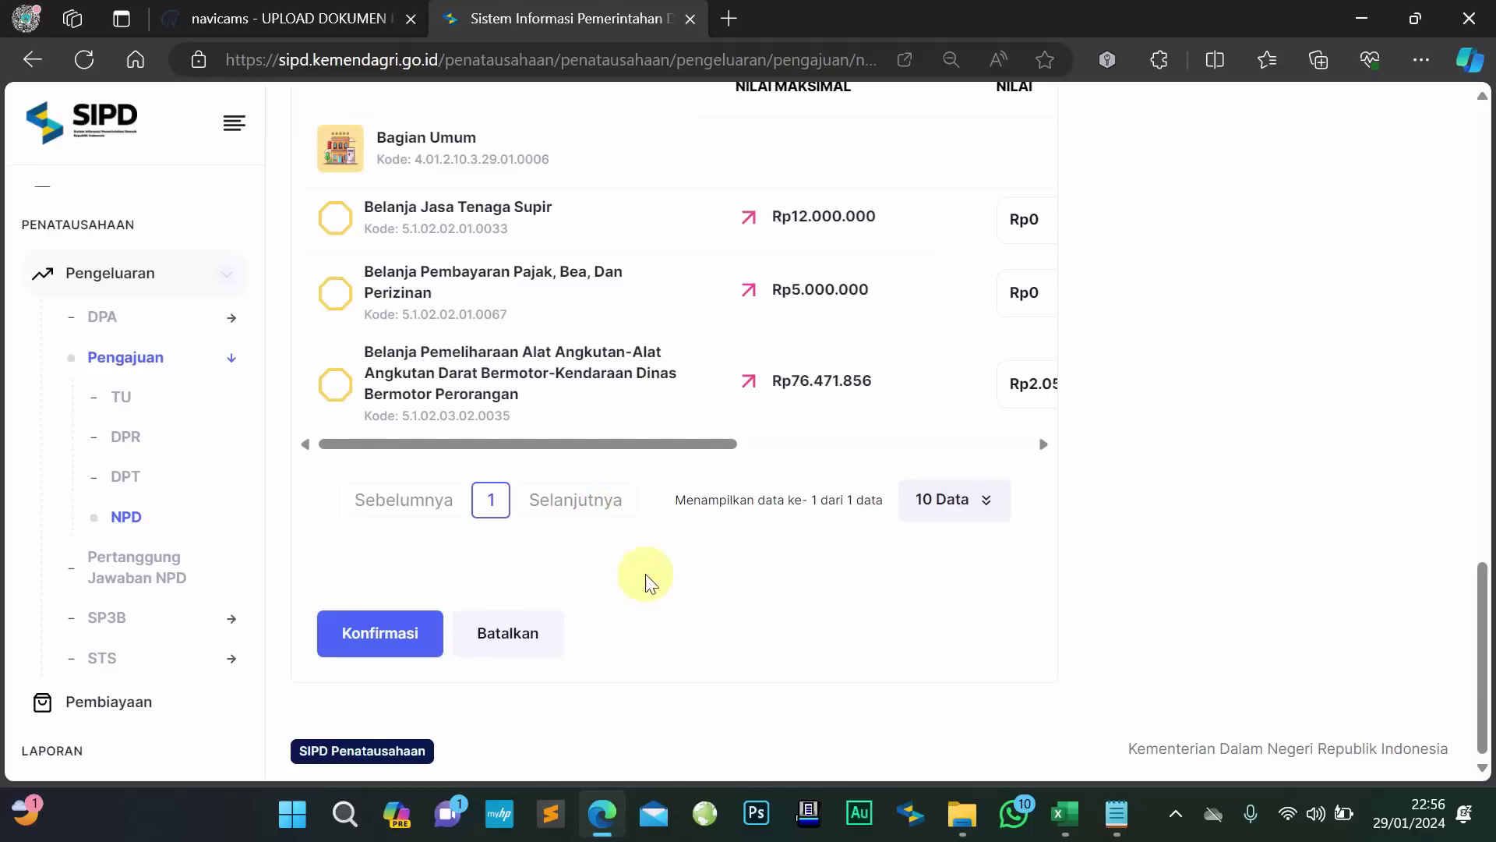
Confirm the Non Panjar NPD for the EB 1037 WT vehicle maintenance payment and add the submission
left_click(687, 441)
left_click_drag(688, 441, 624, 467)
left_click(368, 631)
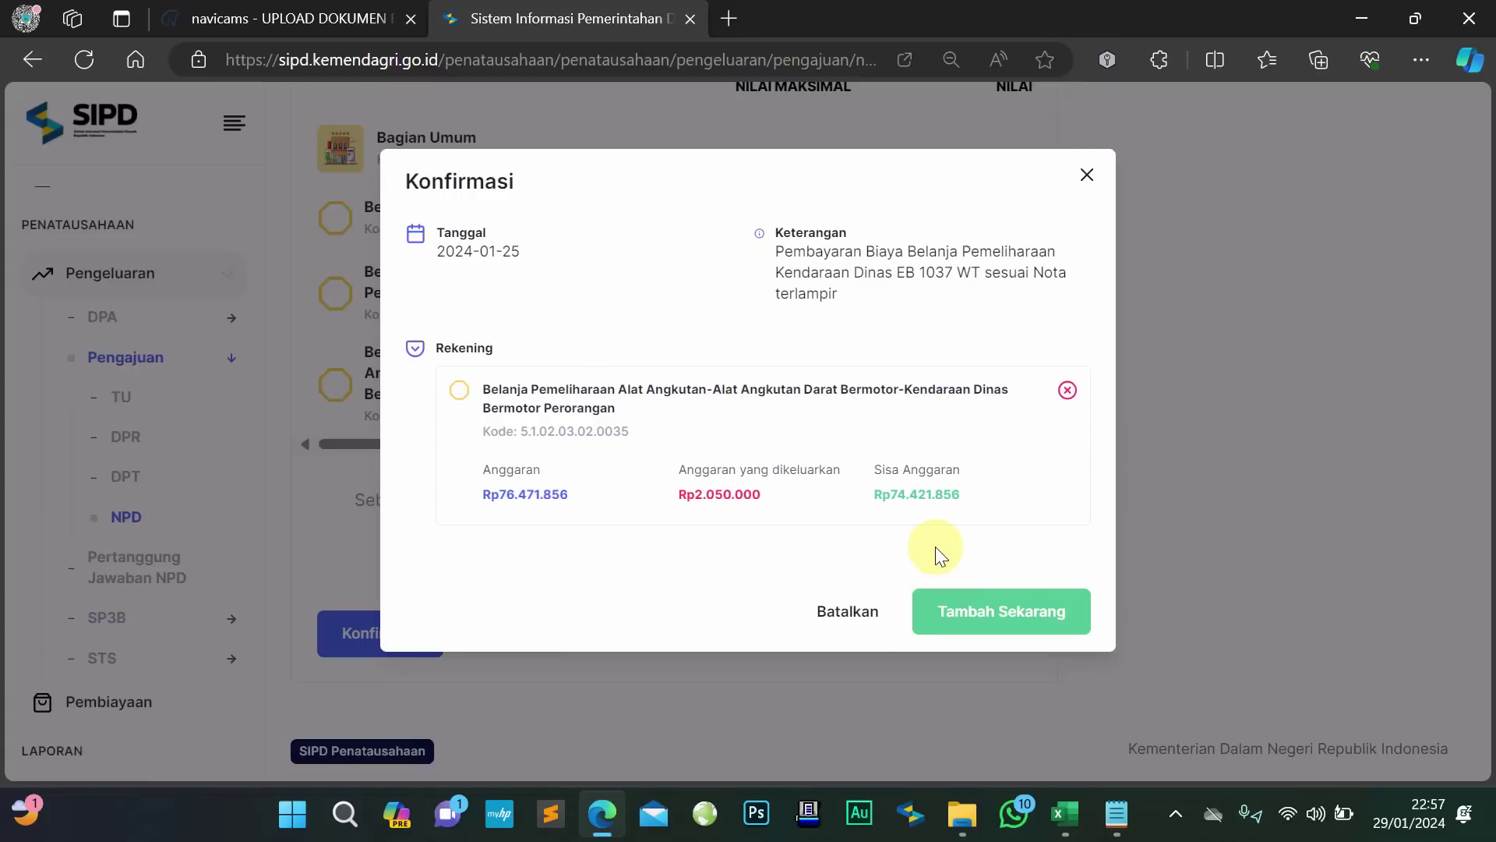
left_click(970, 614)
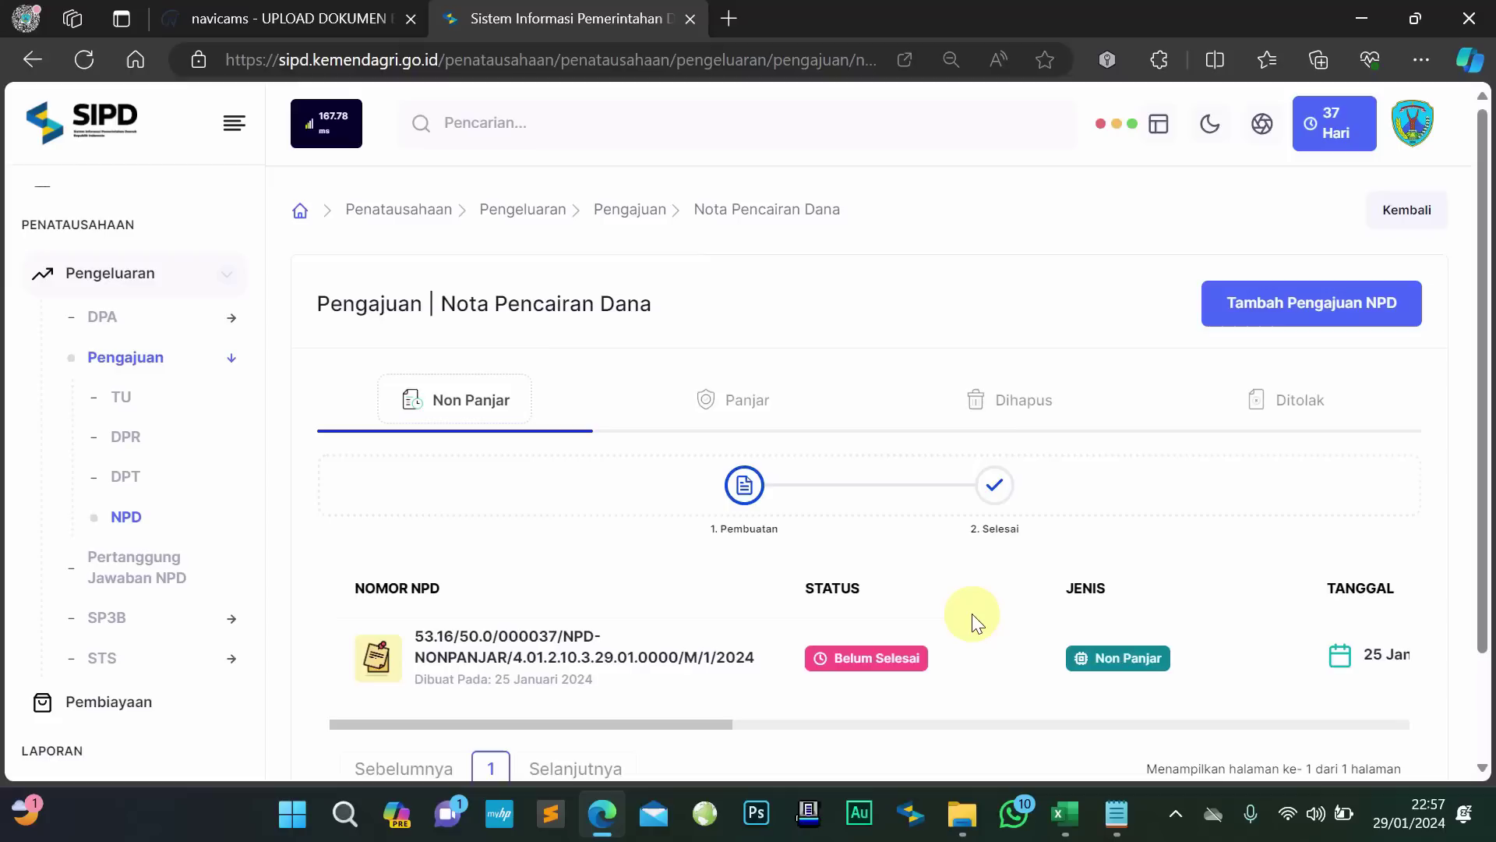
Examine the new NPD's status, approval and validation columns and available actions in the Non Panjar list, and look at the Panjar list
scroll(971, 615, "down", 2)
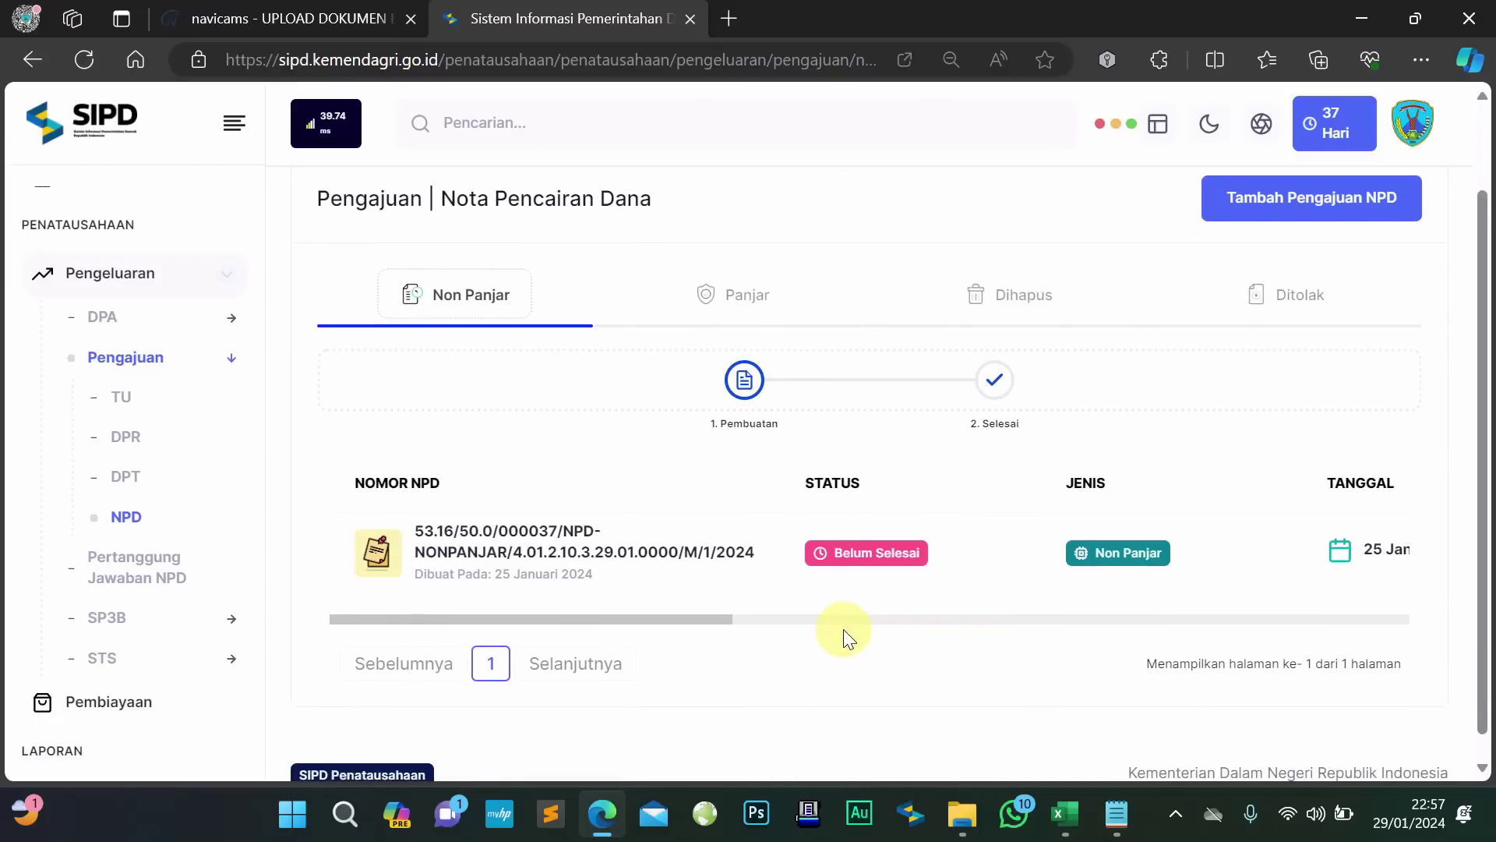
left_click_drag(713, 615, 1429, 638)
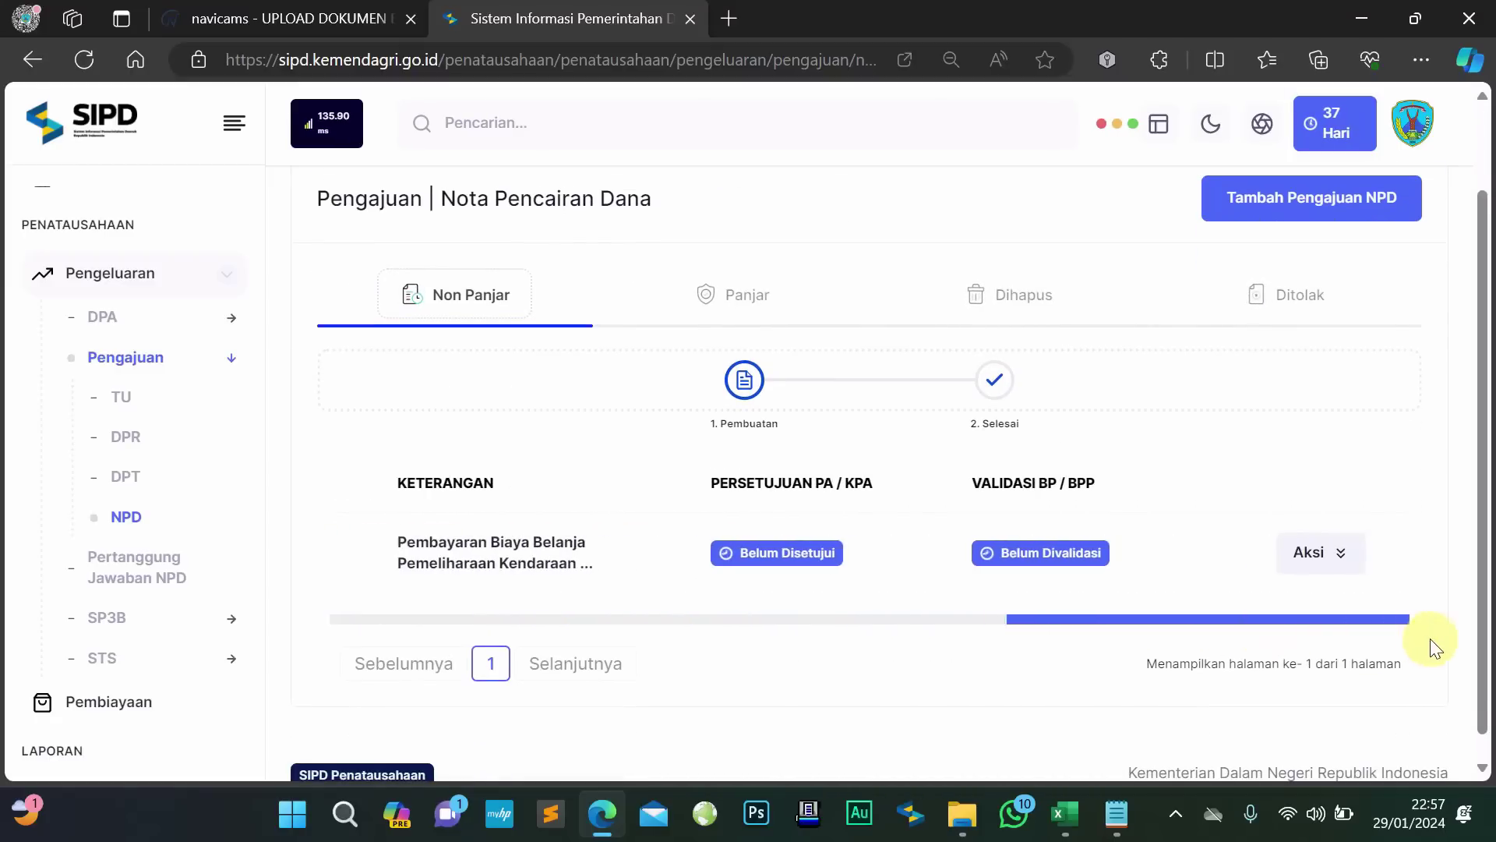
left_click(1334, 557)
left_click(1161, 550)
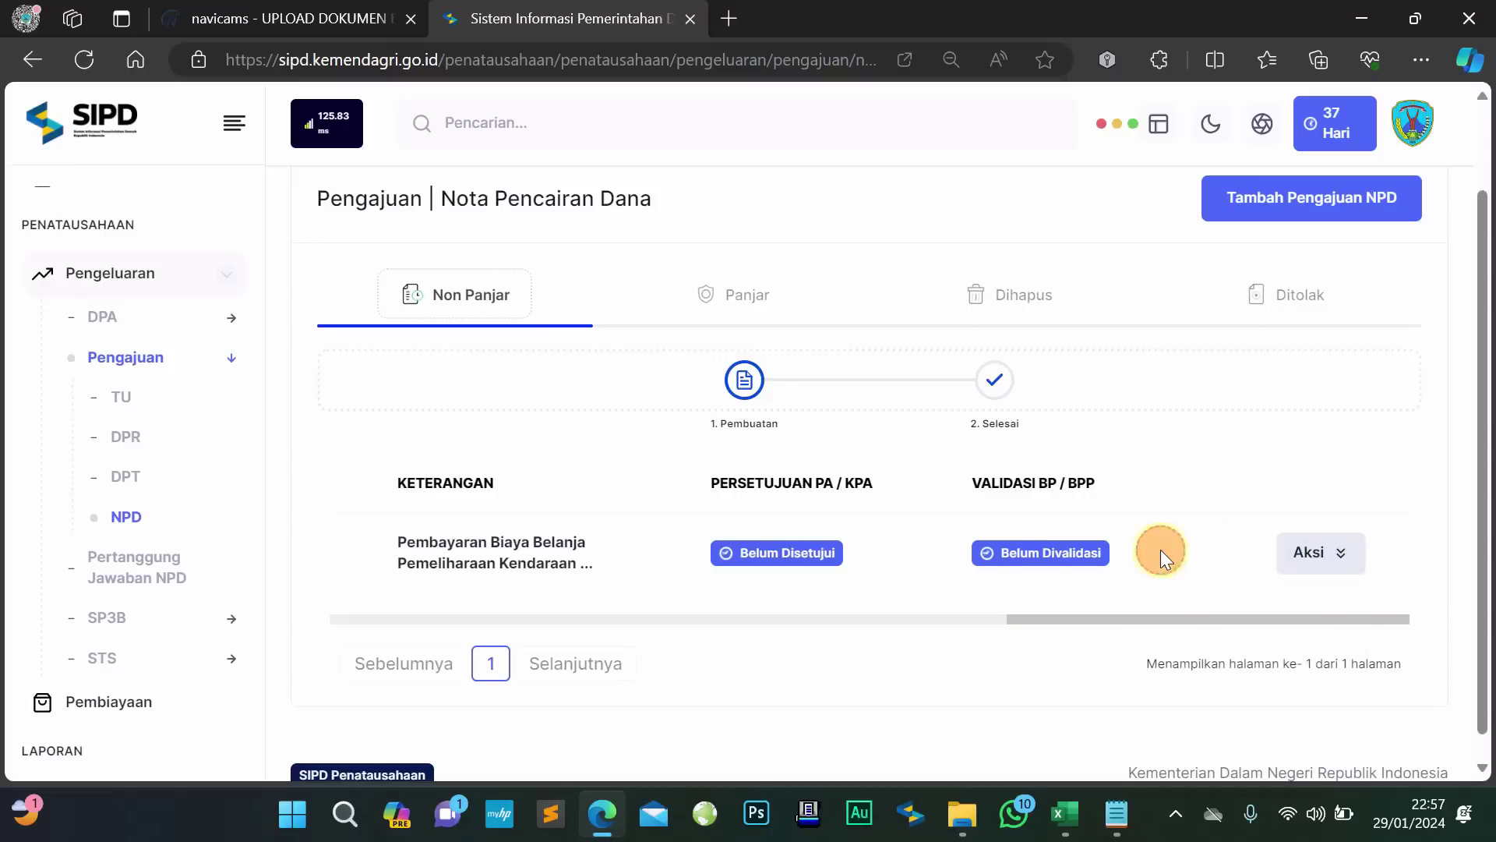
left_click_drag(1090, 625, 399, 634)
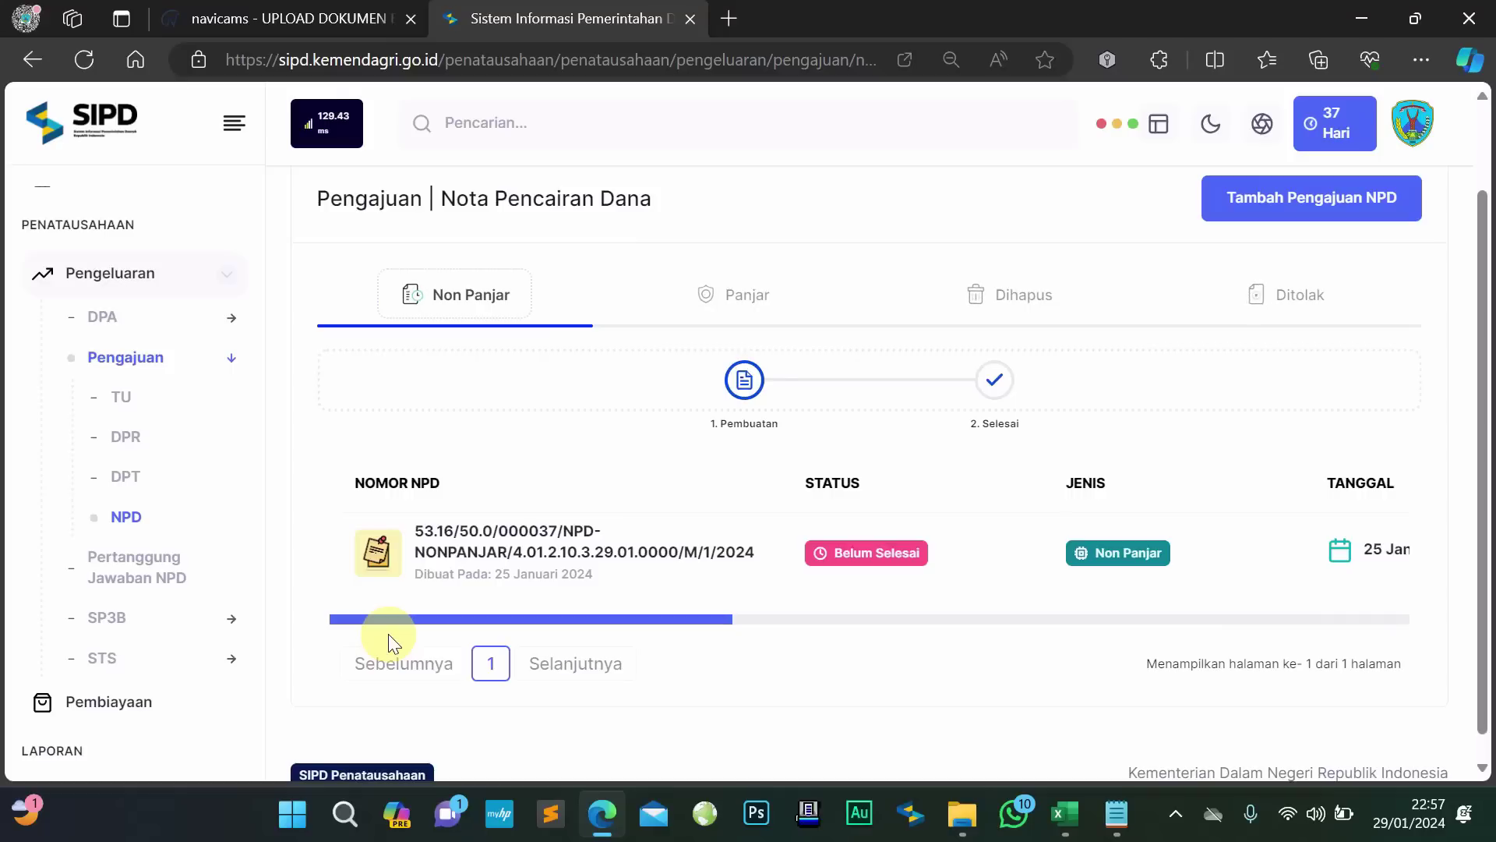
left_click_drag(388, 635, 359, 633)
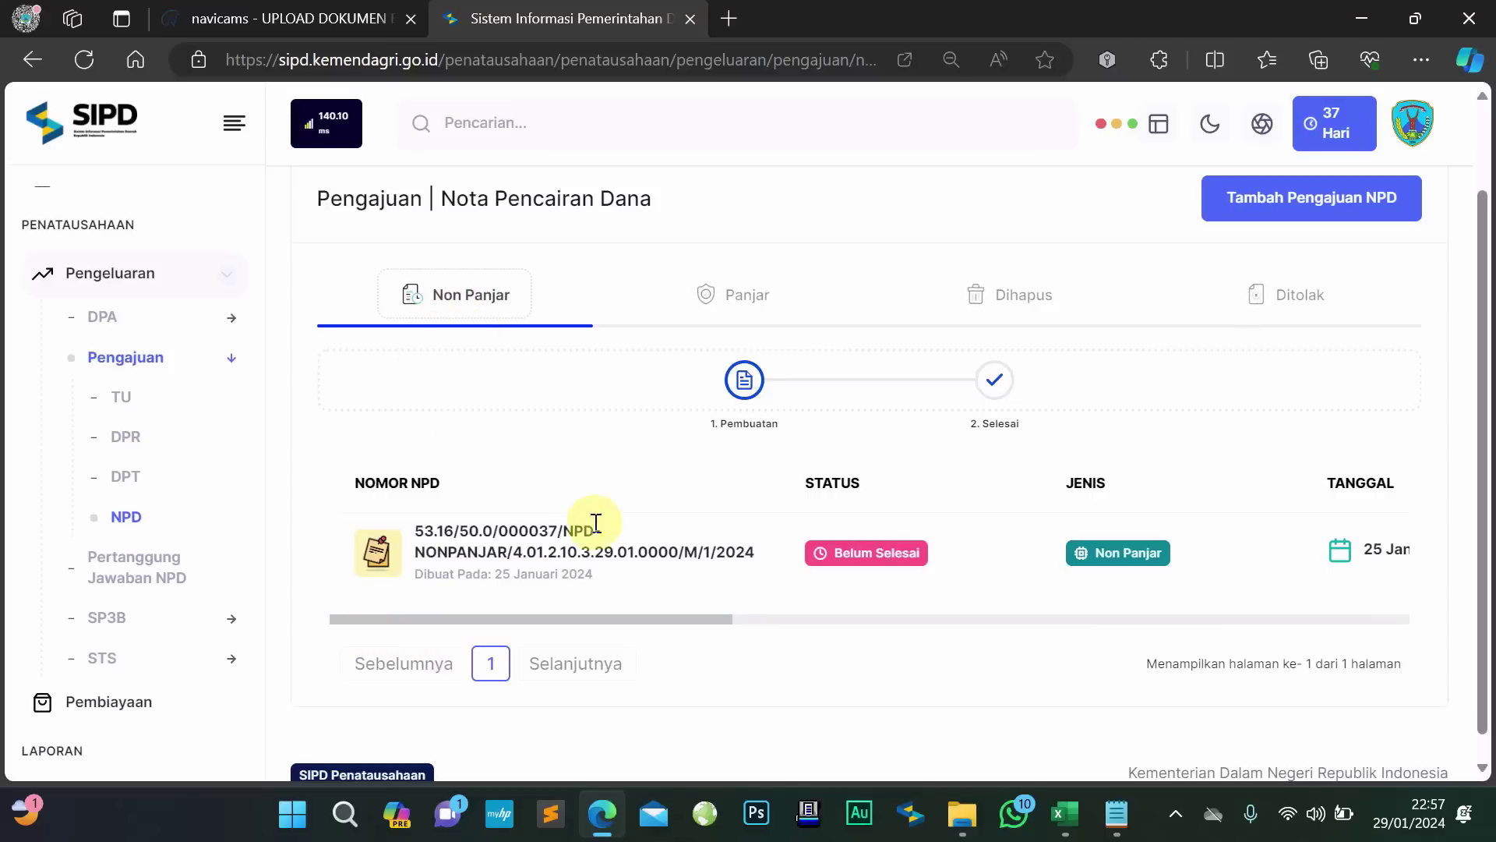
left_click(738, 296)
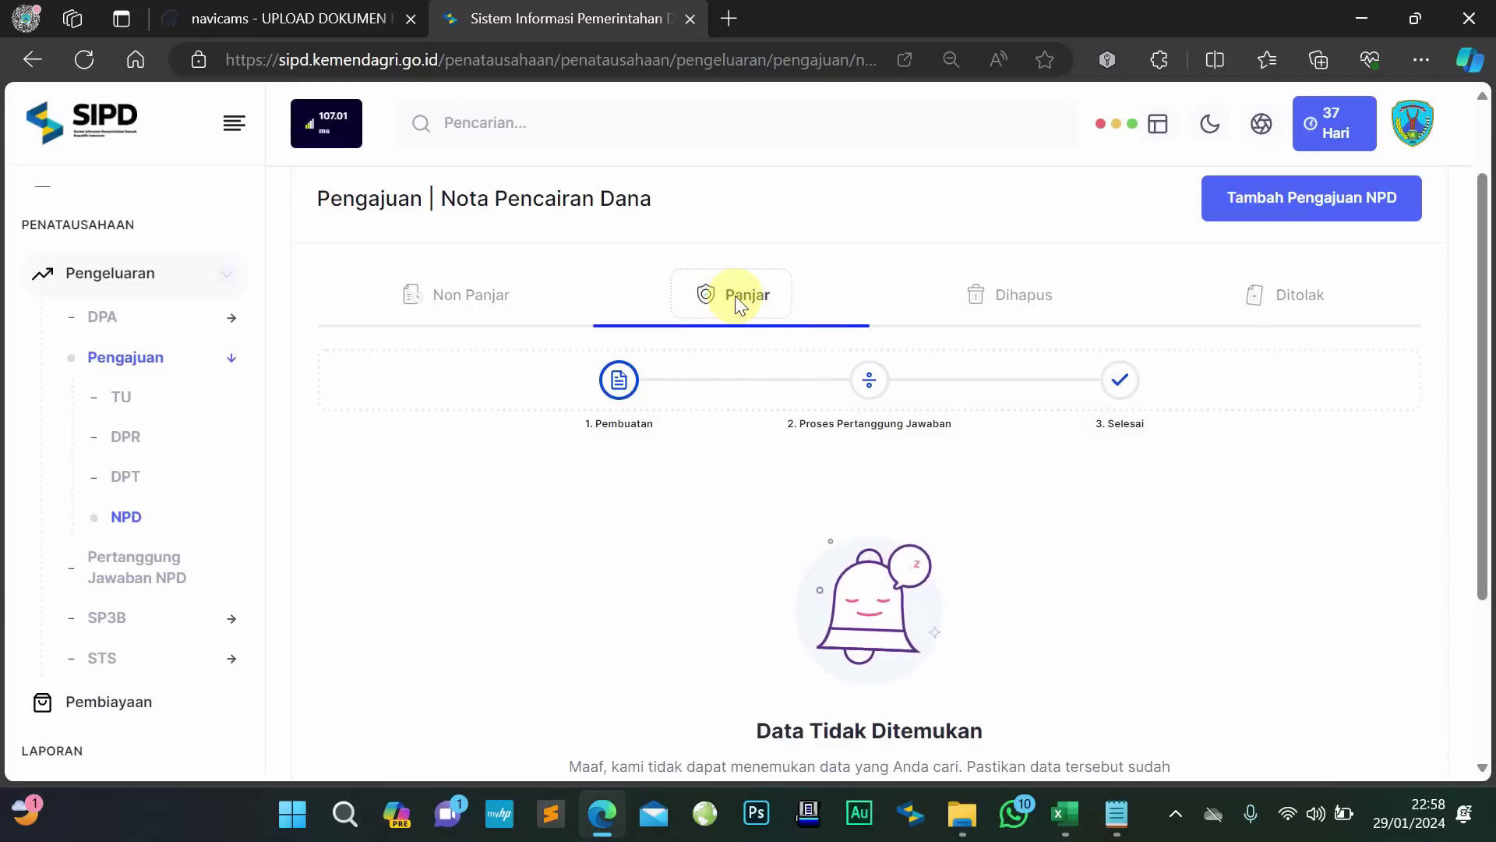
left_click(425, 296)
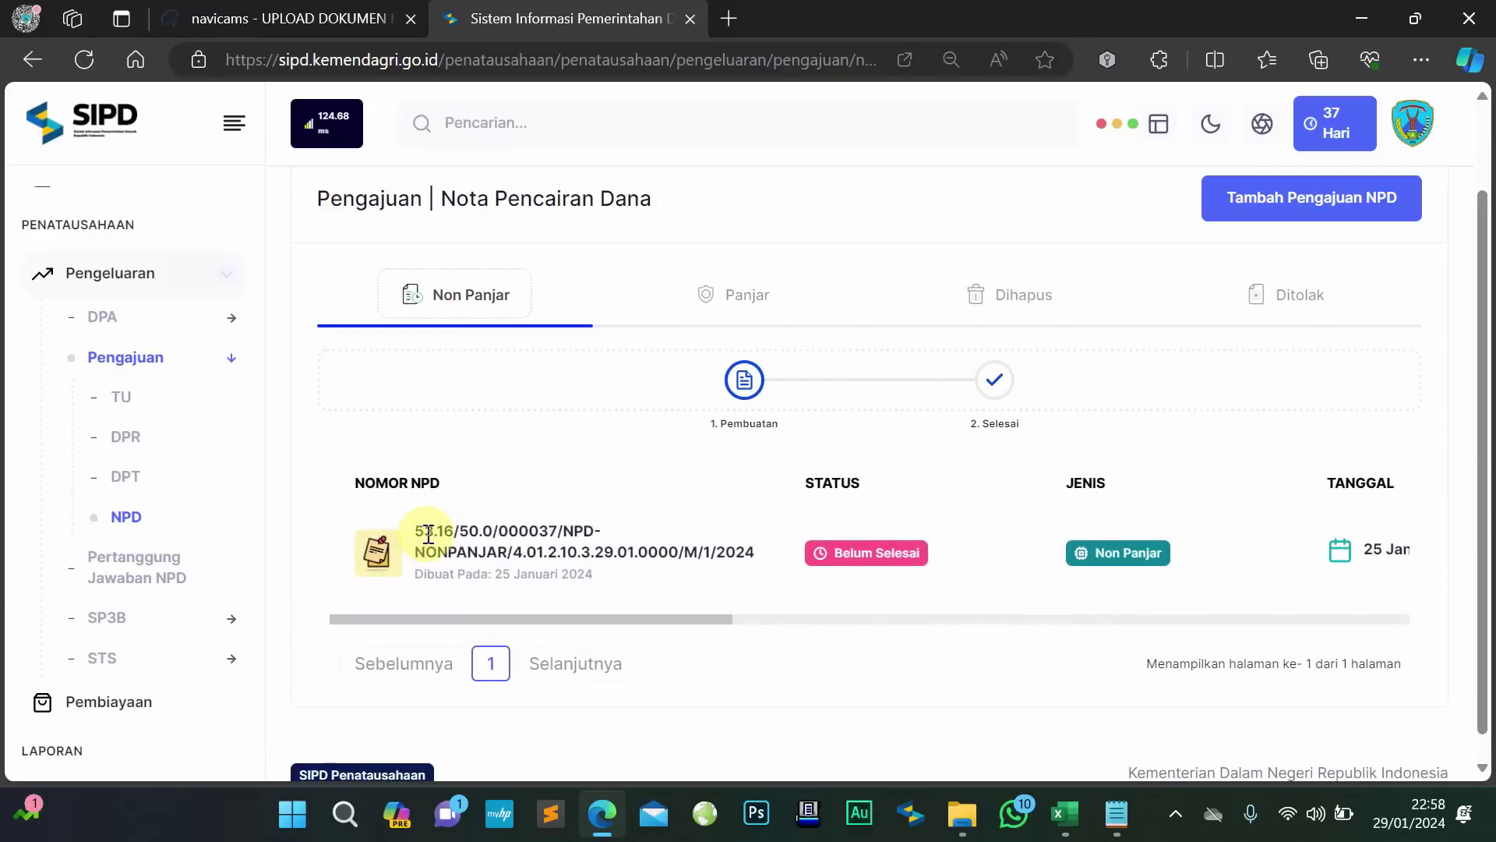
Open the Cetak view of the new NPD and examine its Rincian Belanja table, signature blocks and PDF paper settings
left_click_drag(681, 619, 1342, 614)
left_click(1339, 555)
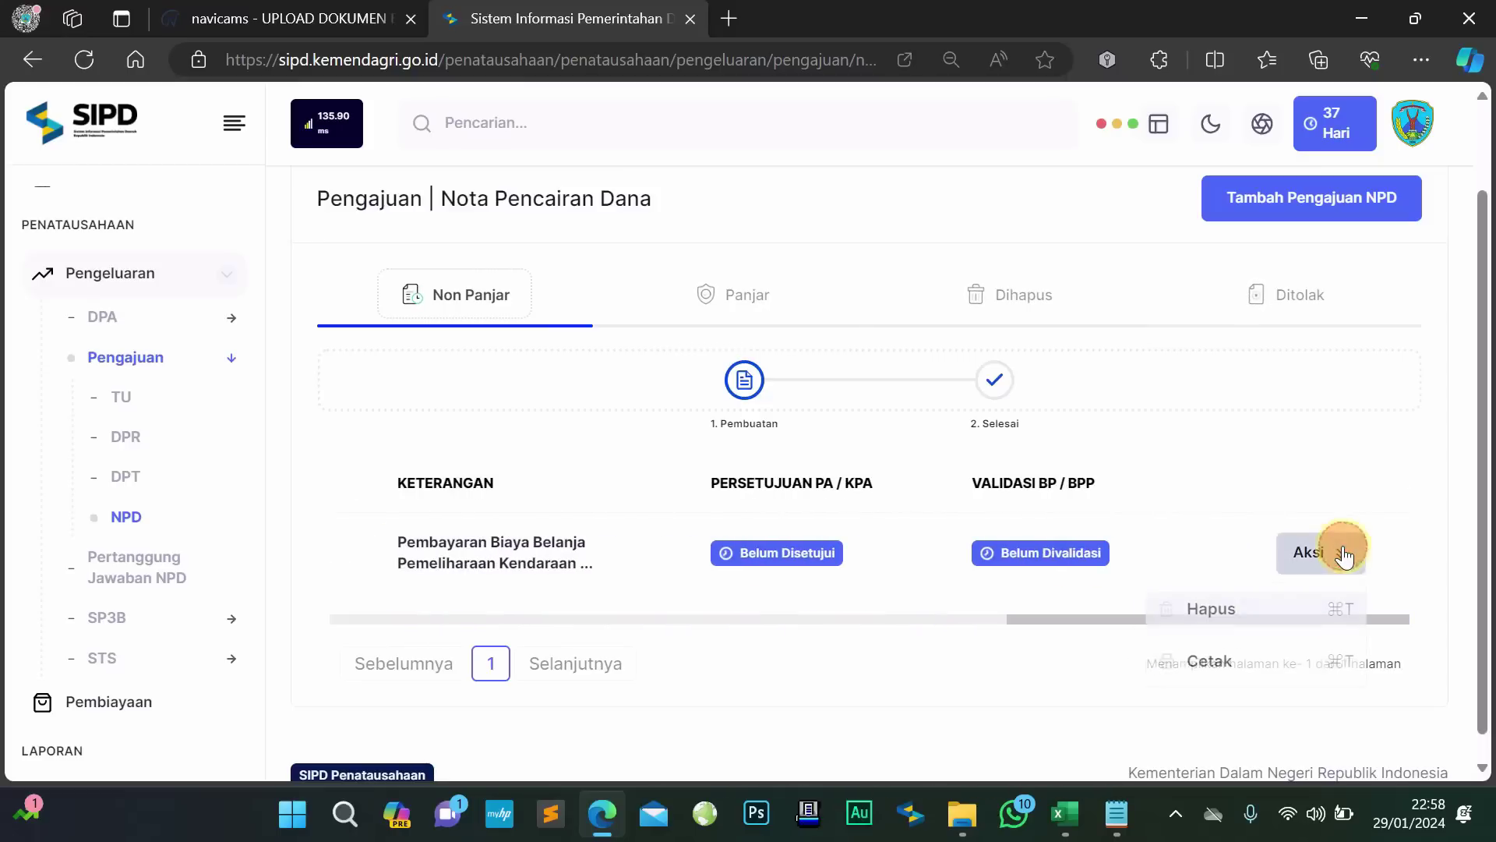
left_click(1192, 675)
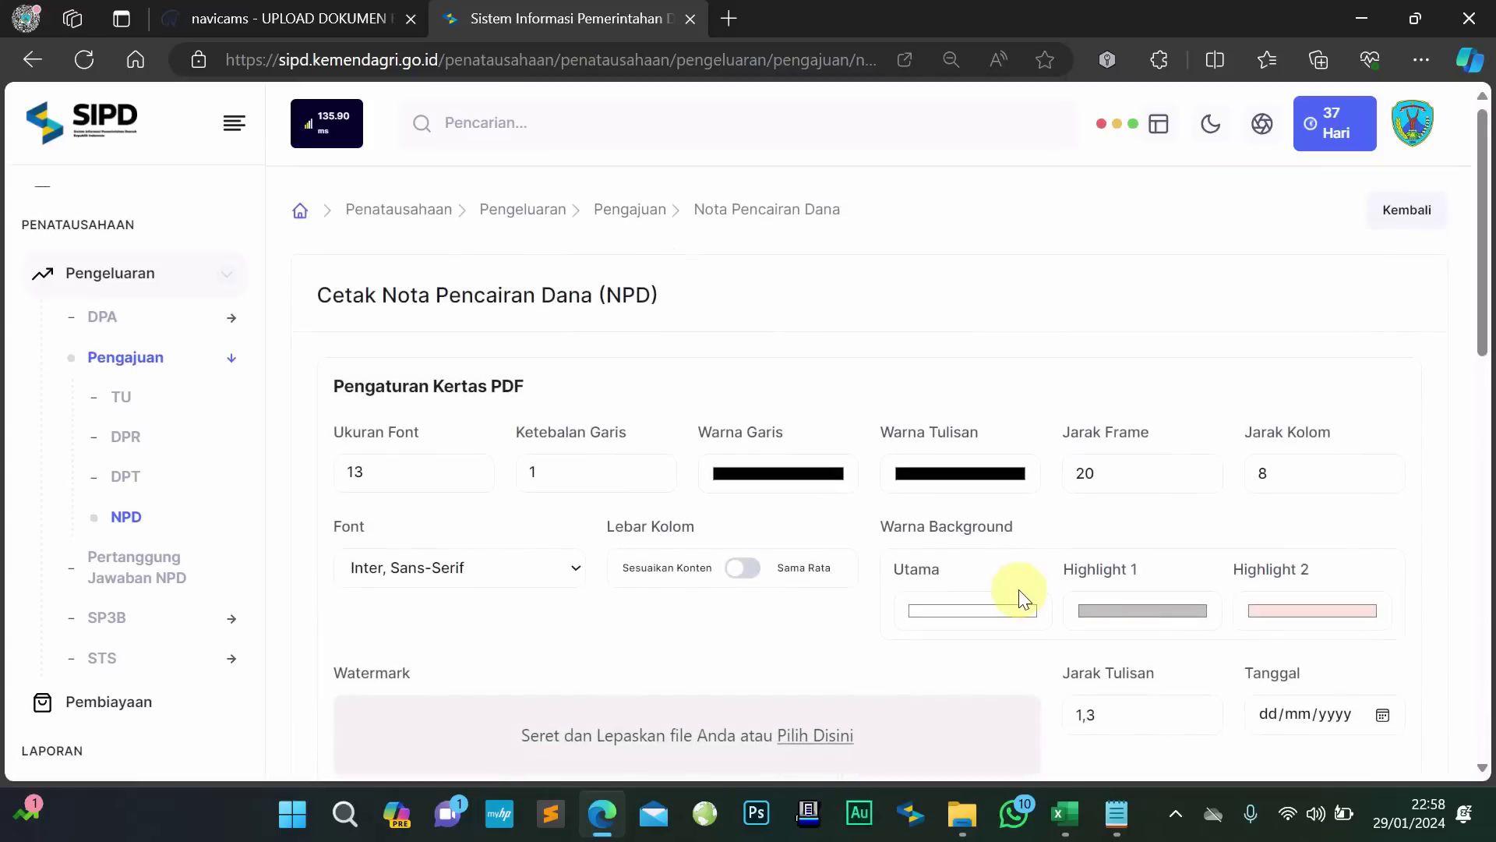
scroll(1018, 589, "down", 10)
scroll(1018, 587, "down", 3)
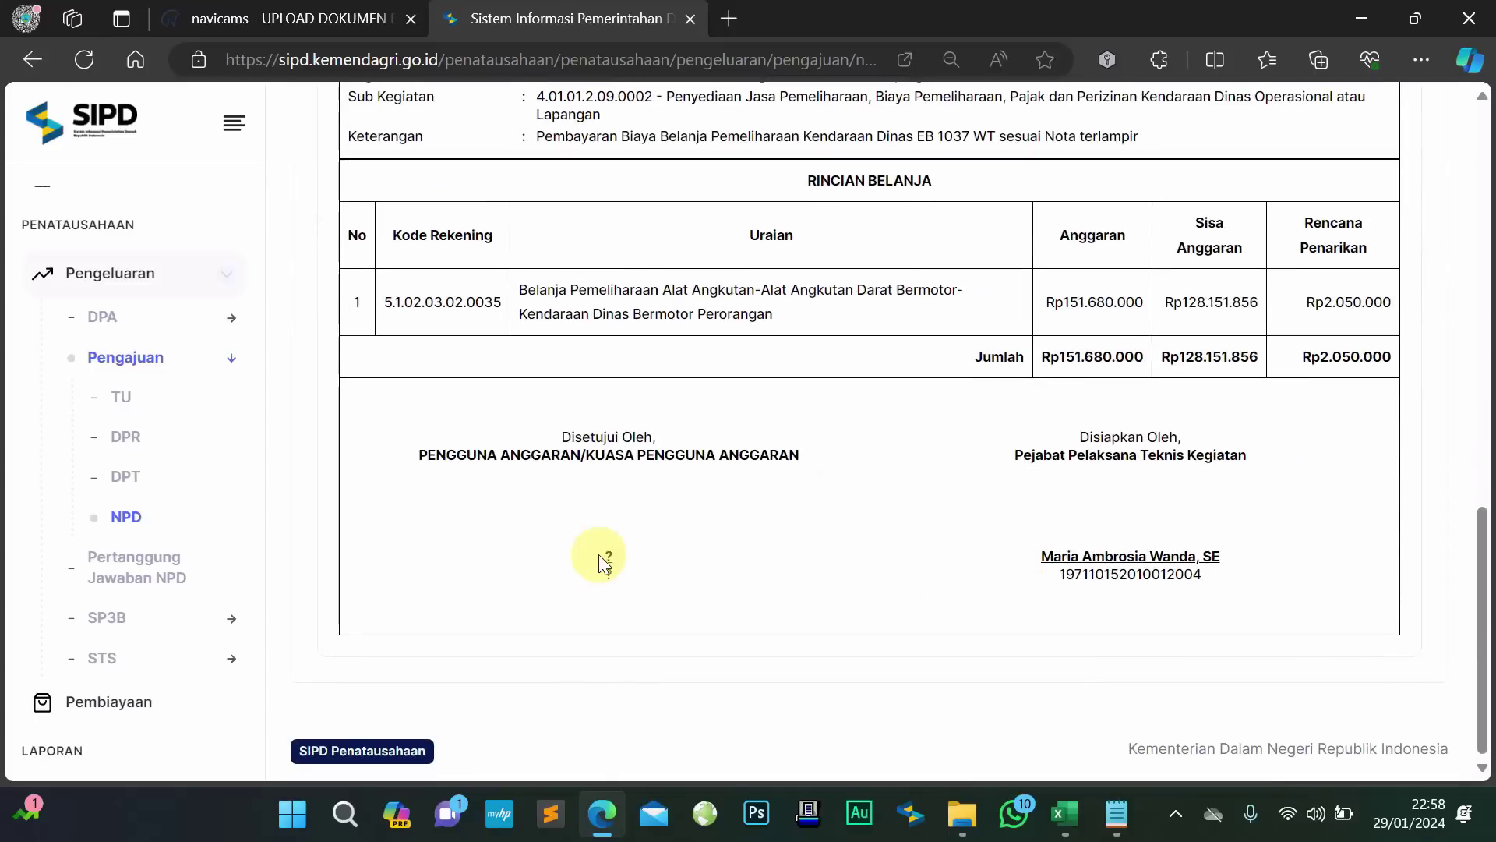
left_click_drag(585, 552, 686, 577)
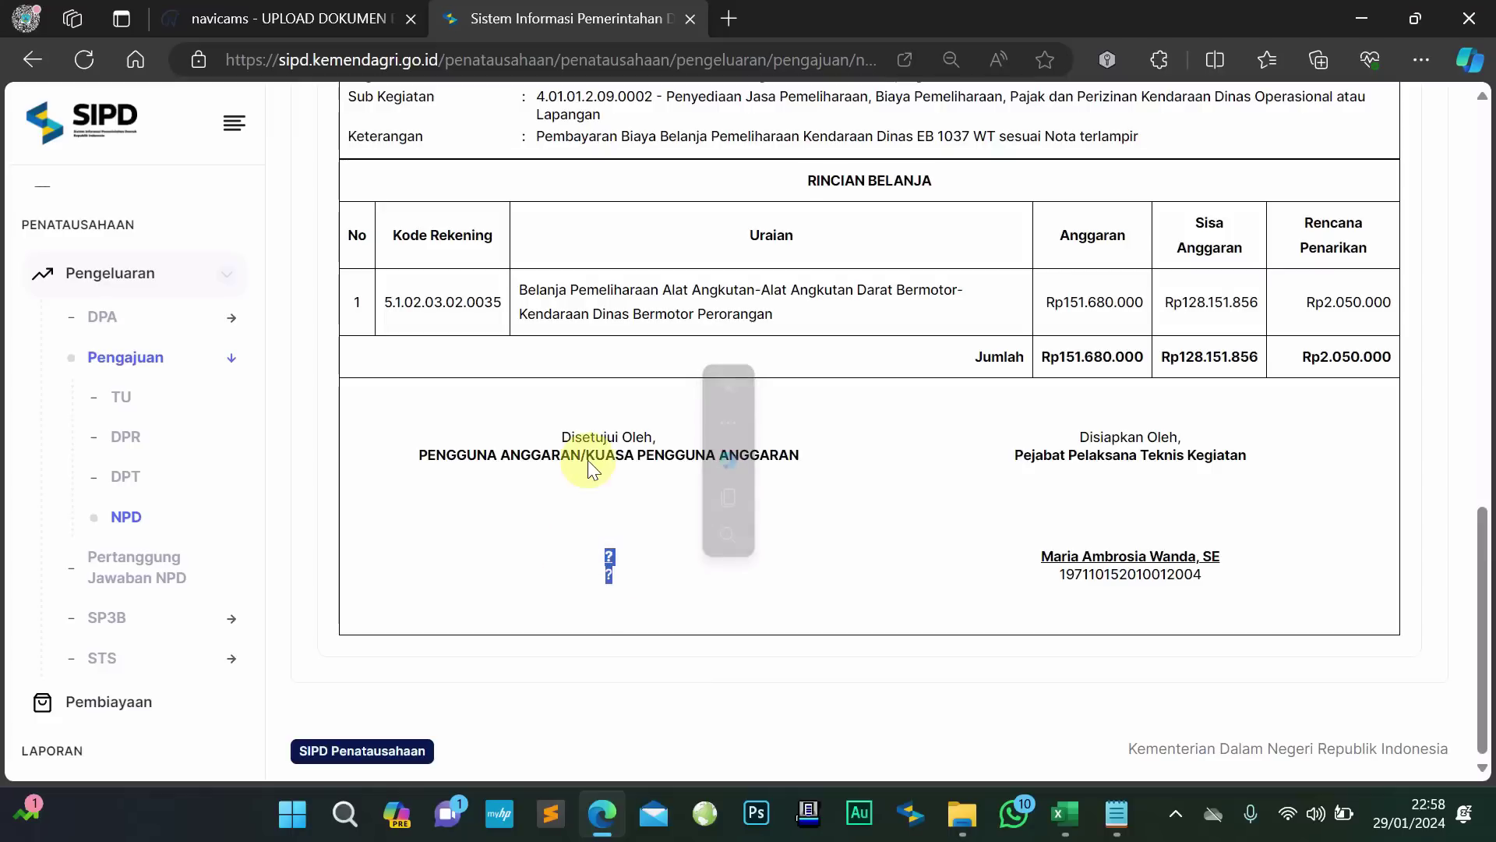
scroll(686, 327, "up", 10)
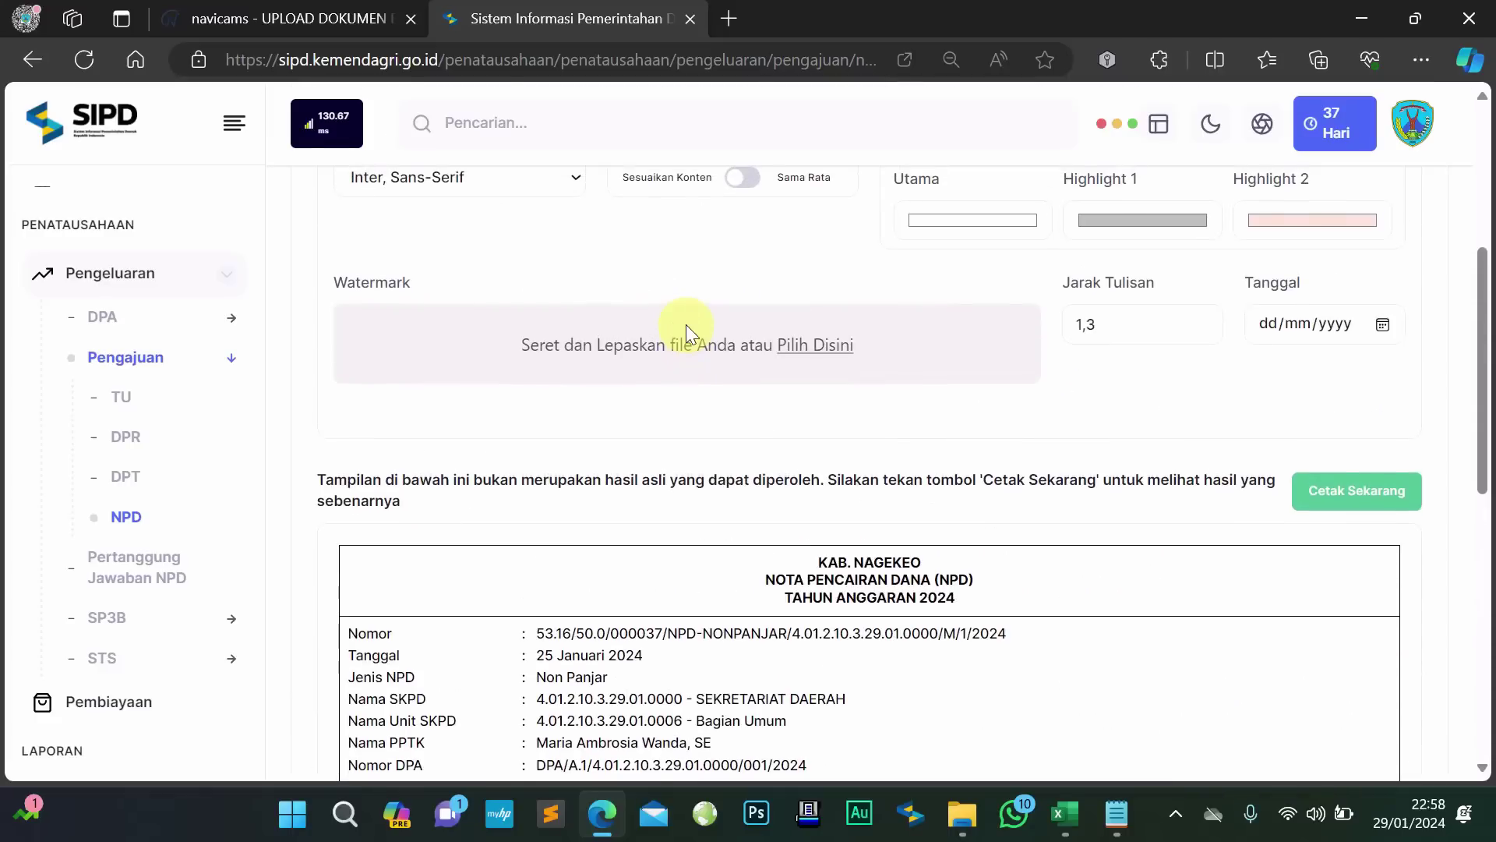
scroll(686, 324, "up", 5)
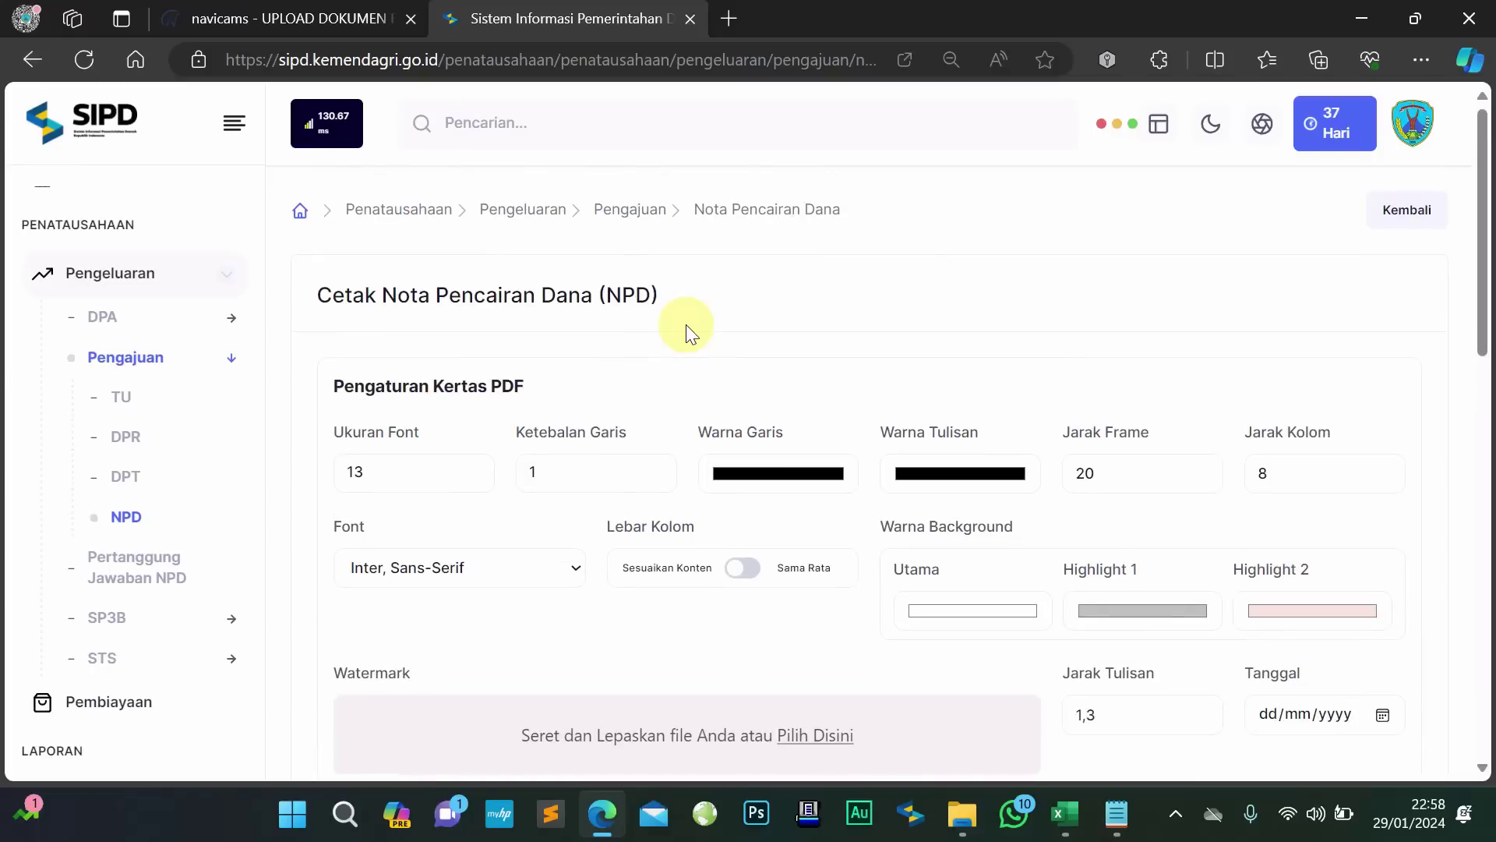
Examine the NPD print preview's header details, including Jenis NPD, SKPD, program, sub-activity and Keterangan
scroll(428, 367, "down", 10)
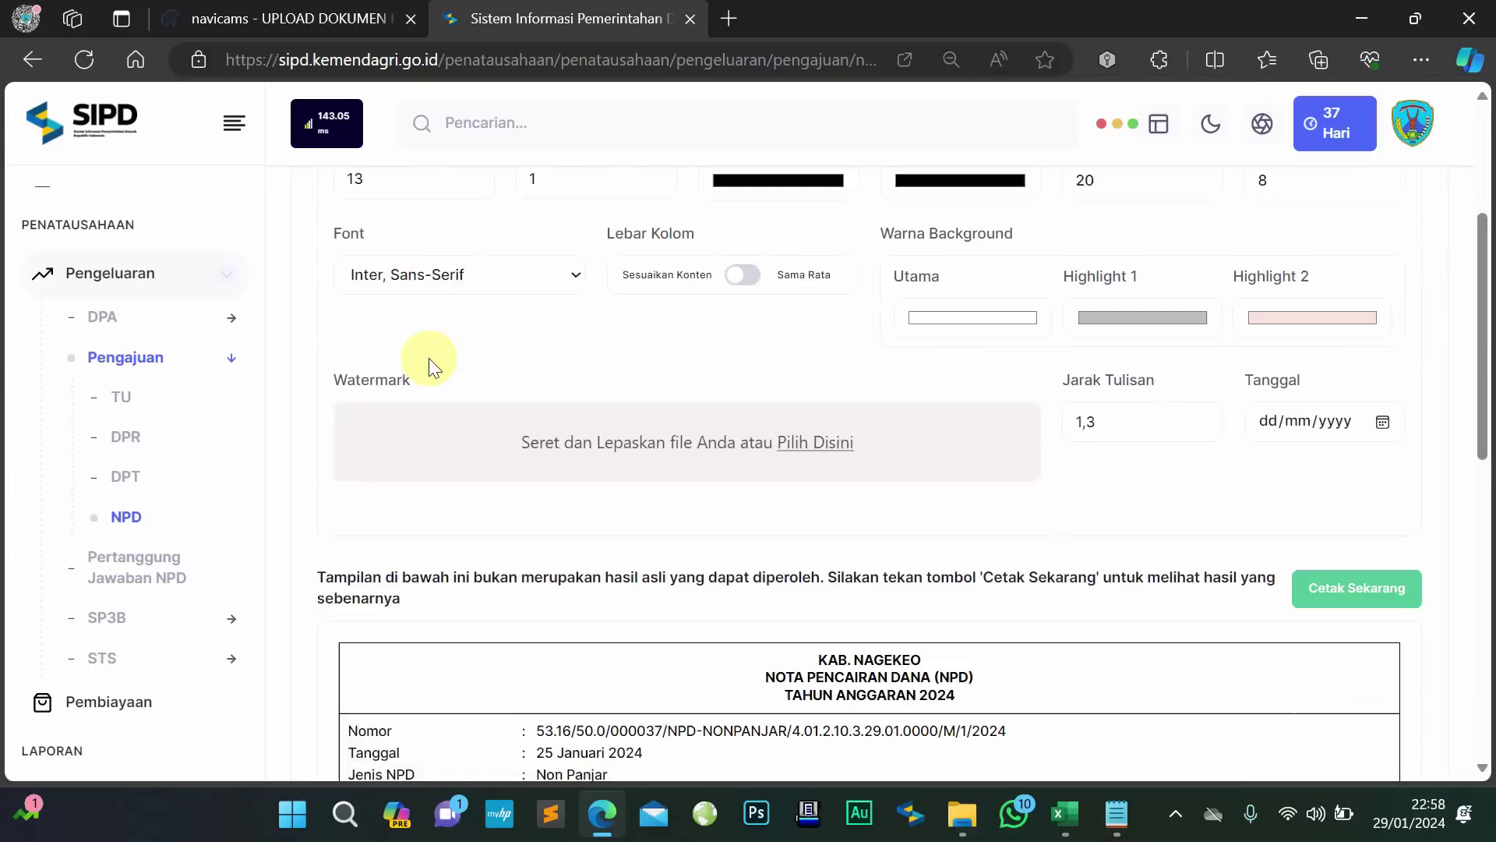
scroll(429, 363, "down", 4)
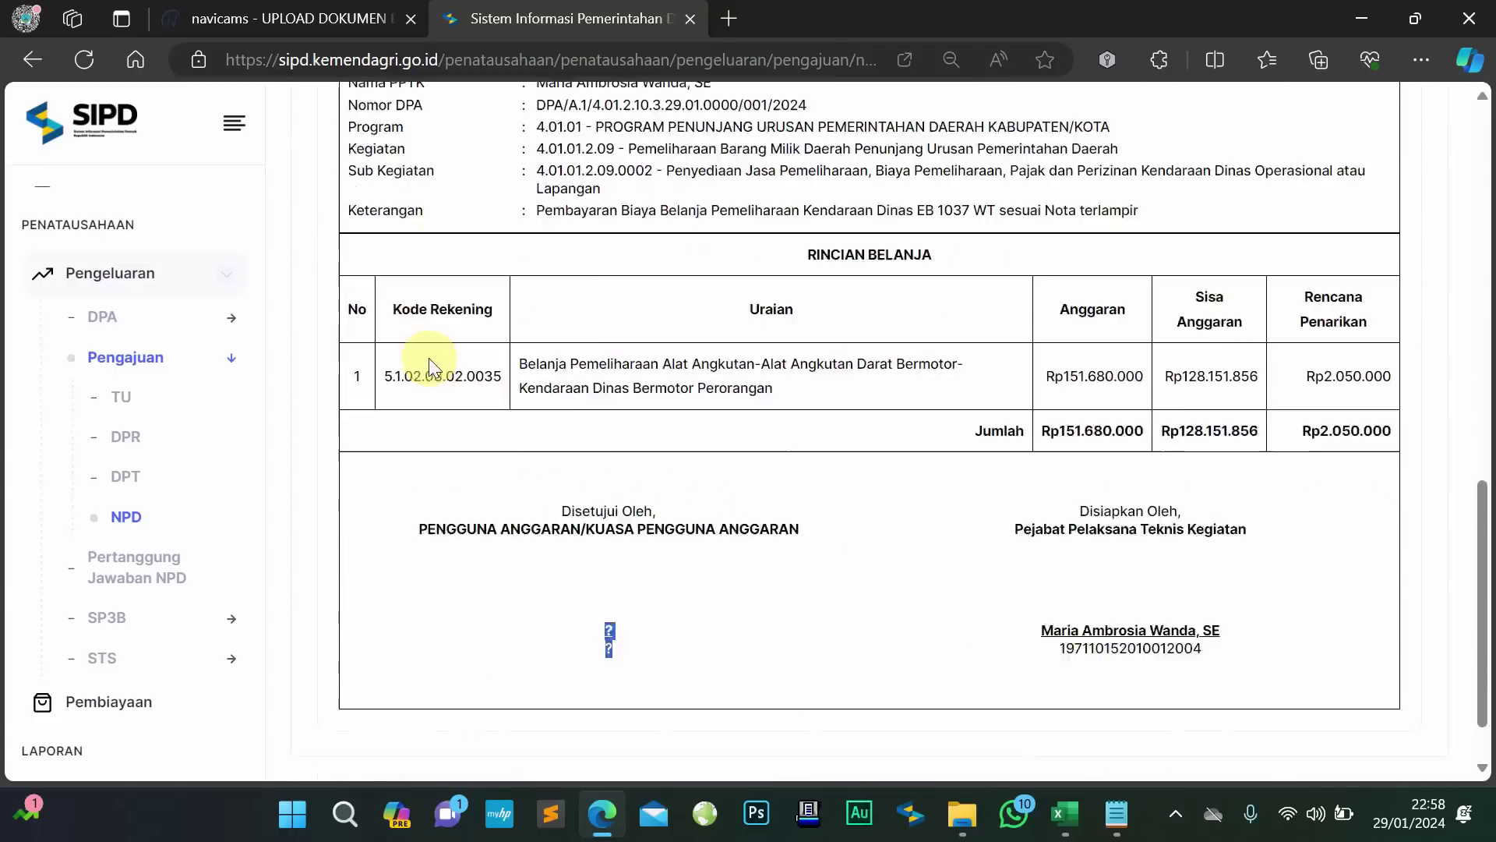
scroll(695, 396, "up", 4)
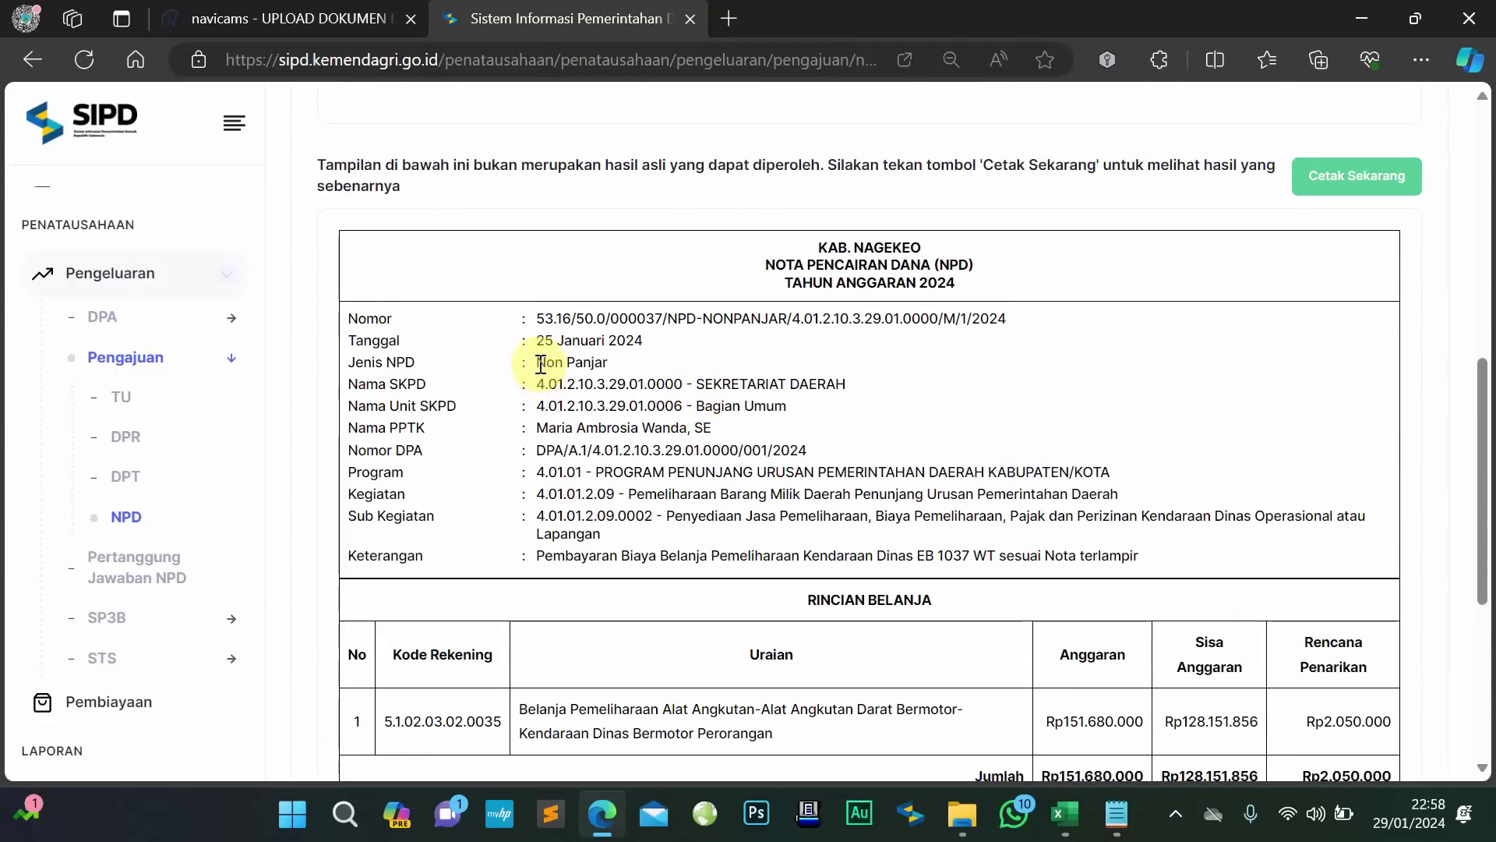
left_click_drag(537, 363, 649, 380)
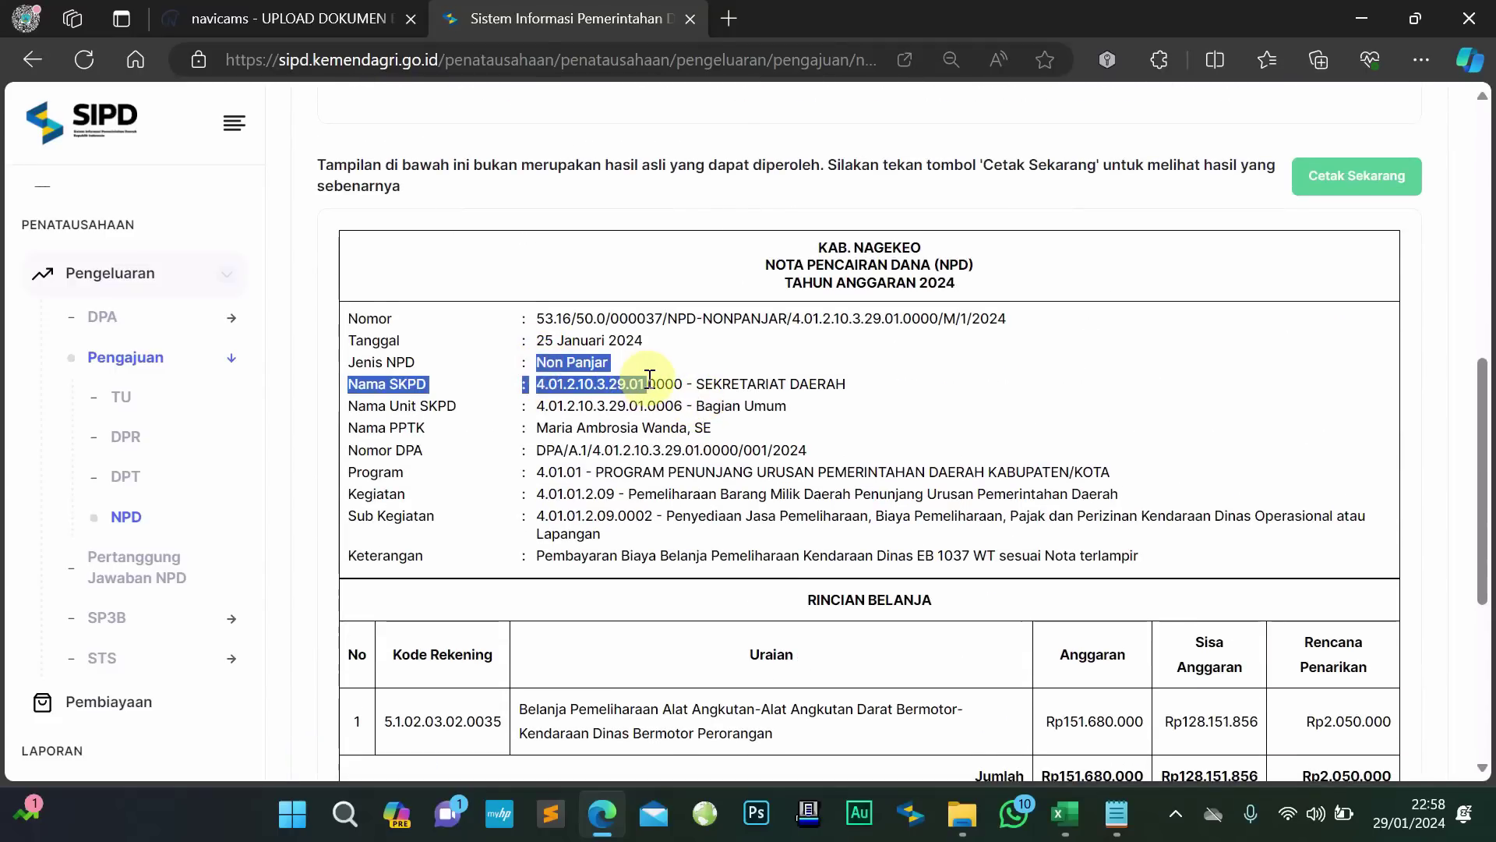
left_click(657, 432)
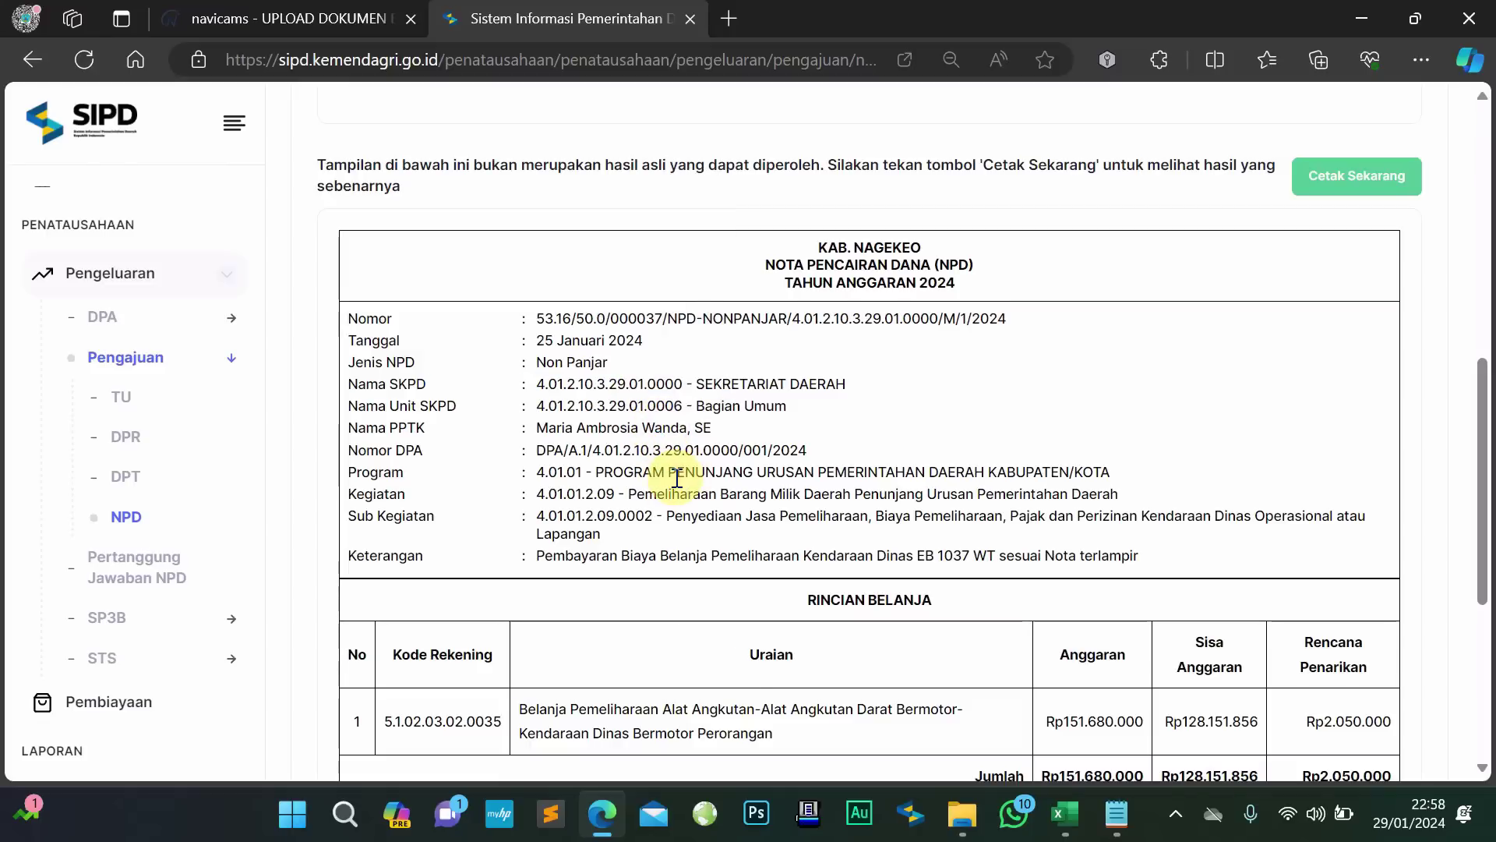
scroll(677, 478, "down", 1)
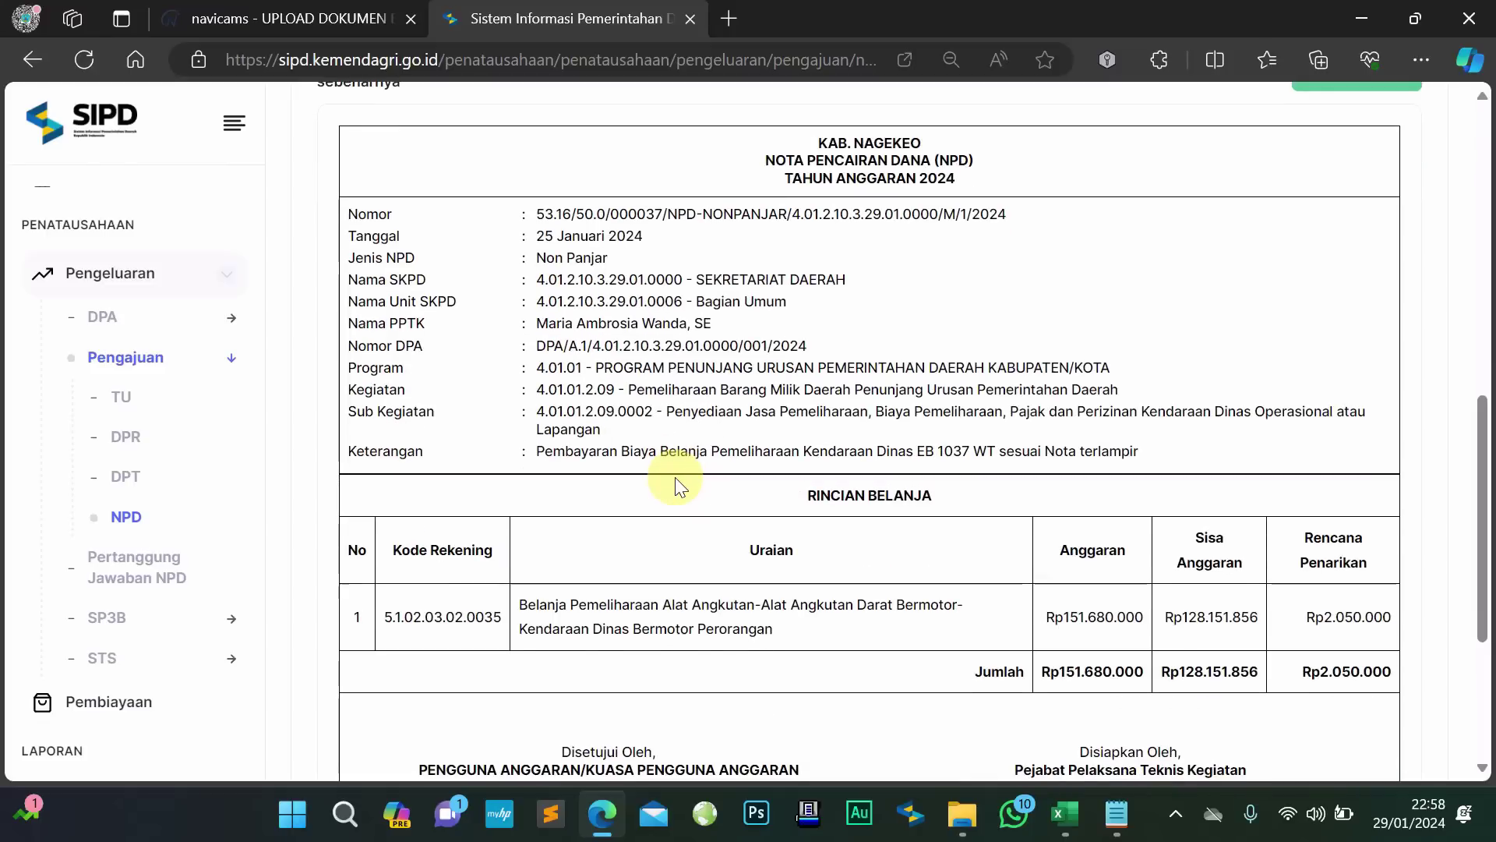
scroll(675, 485, "down", 1)
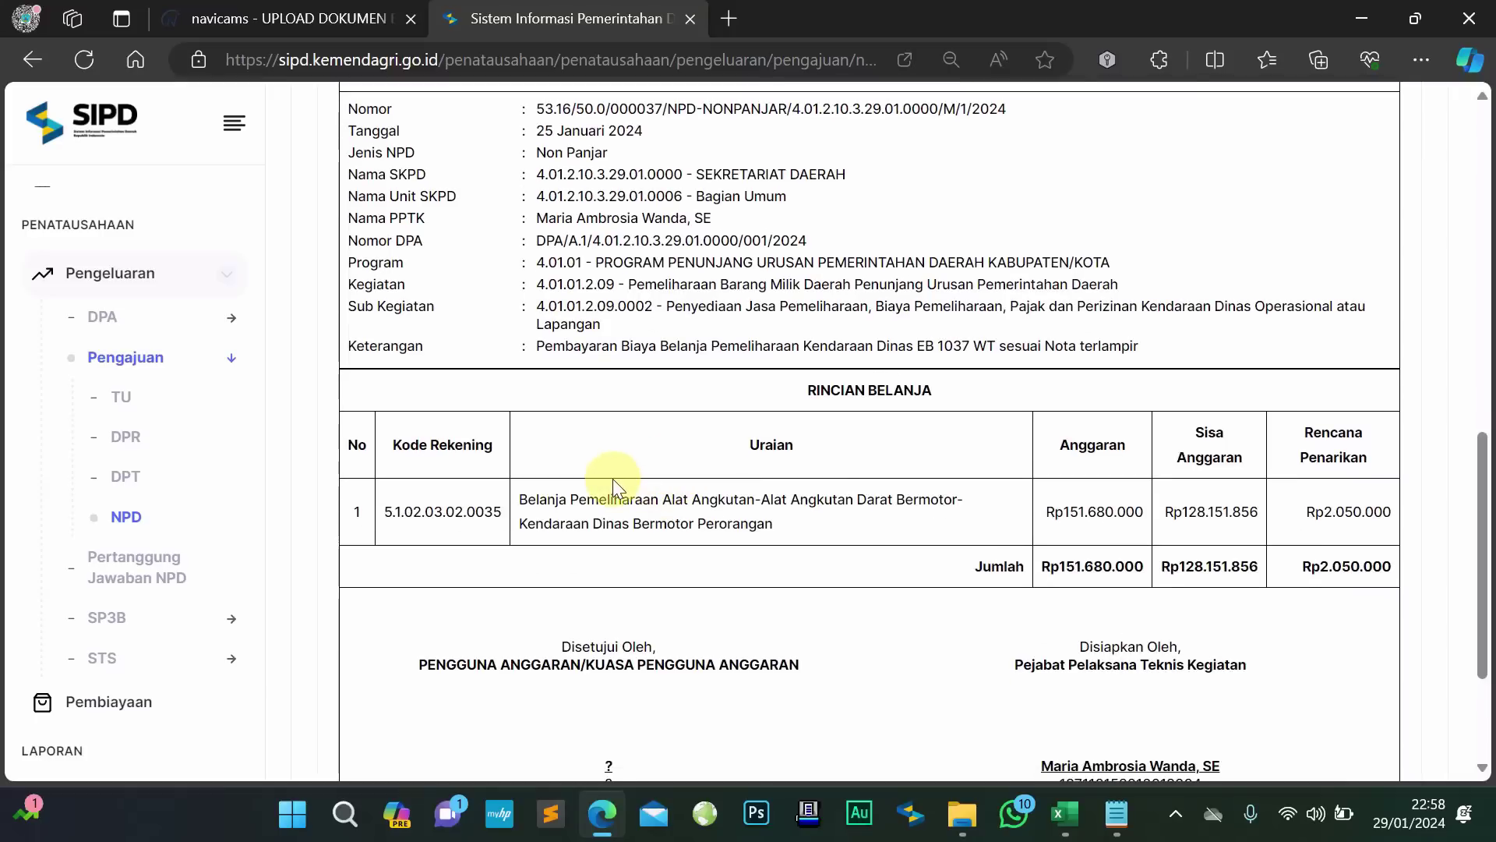
Check the Uraian, Anggaran, Sisa Anggaran and Rencana Penarikan values of the vehicle maintenance row in Rincian Belanja
left_click_drag(547, 498, 702, 536)
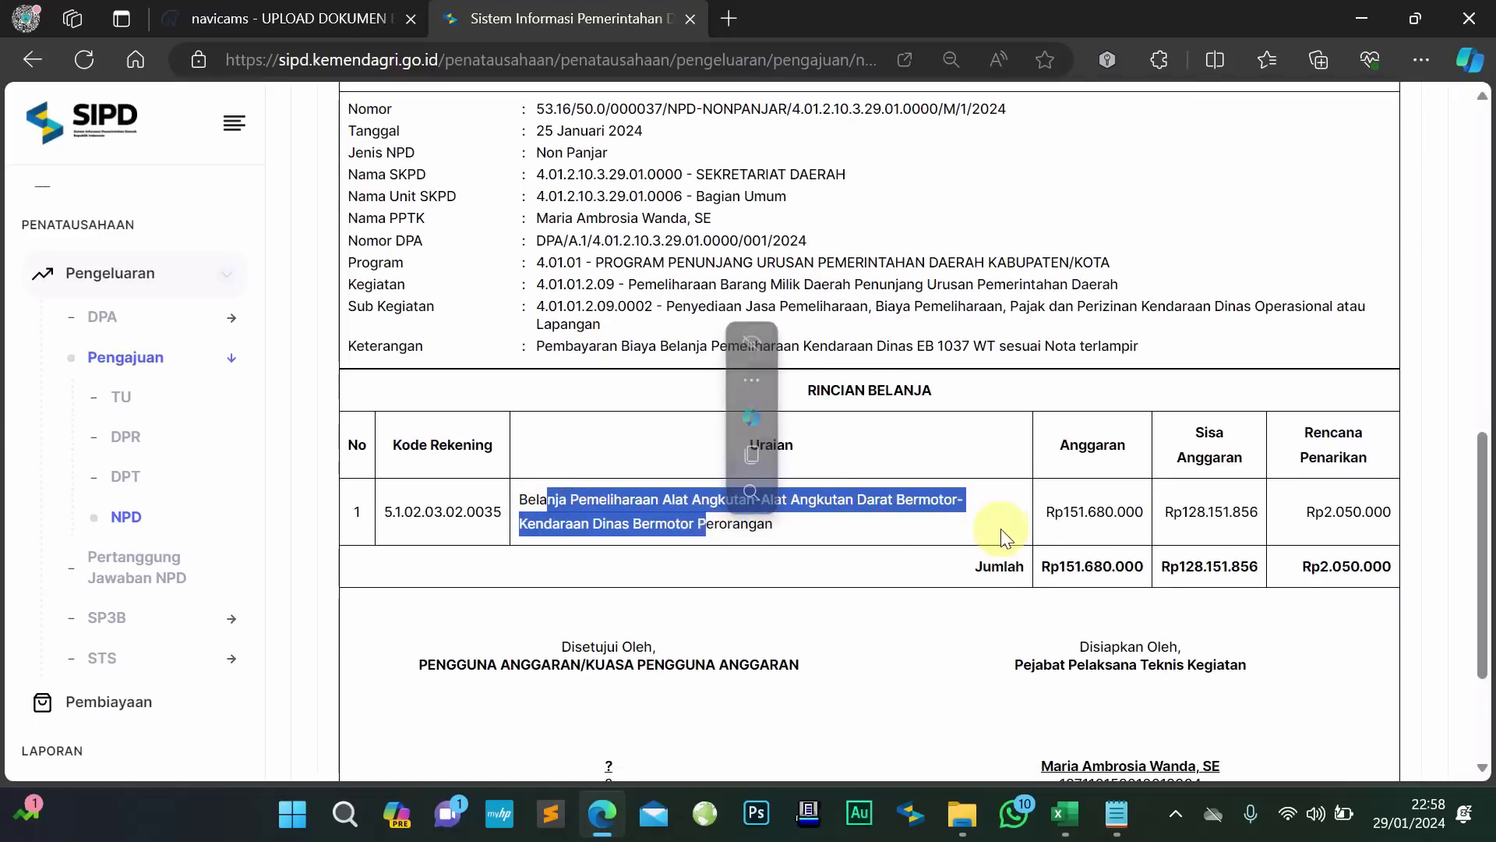
left_click(1049, 527)
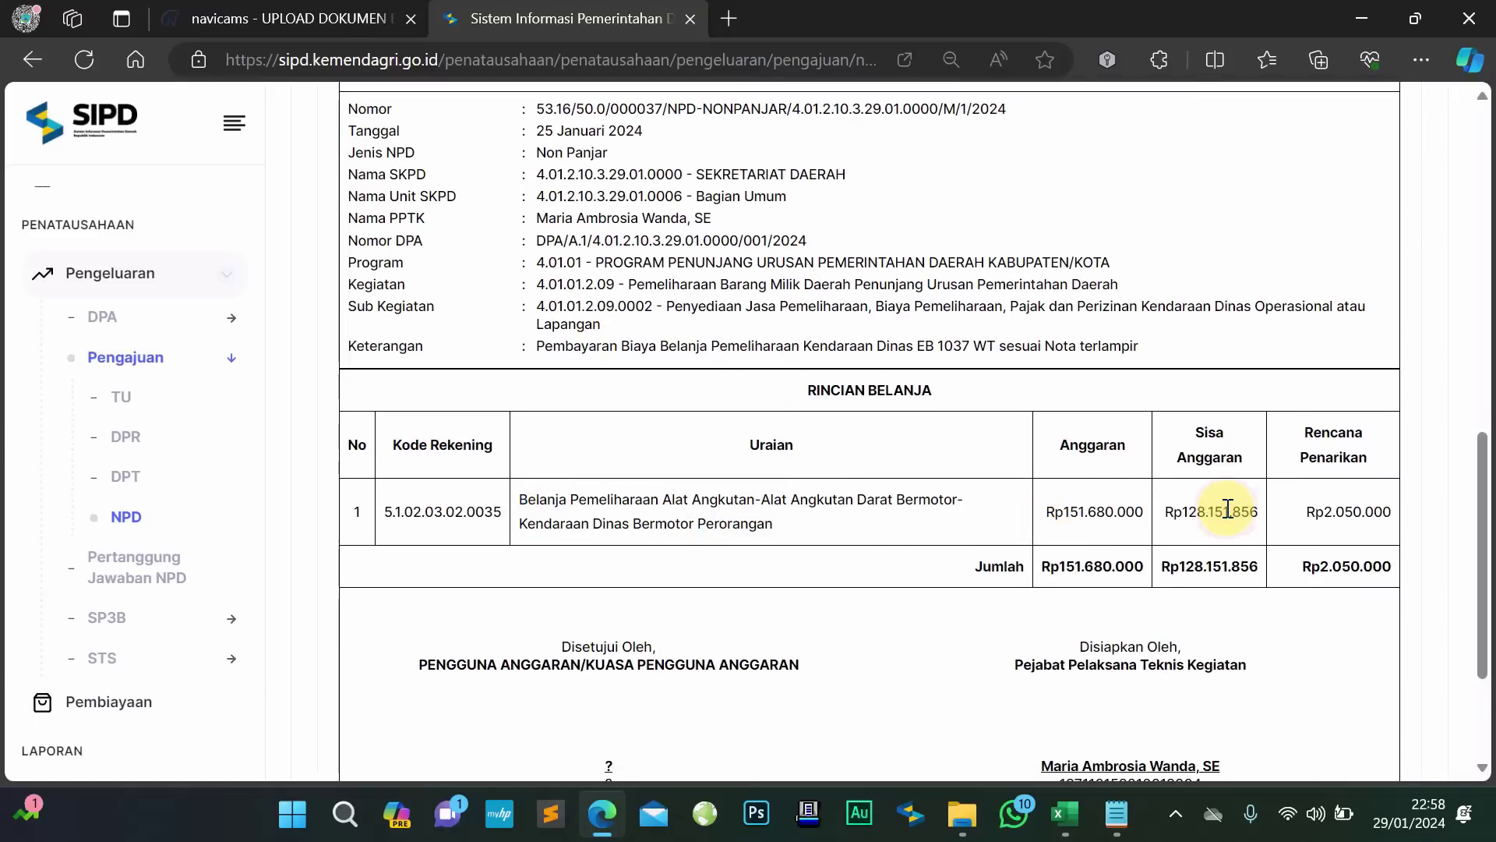
left_click(1358, 525)
double_click(1055, 508)
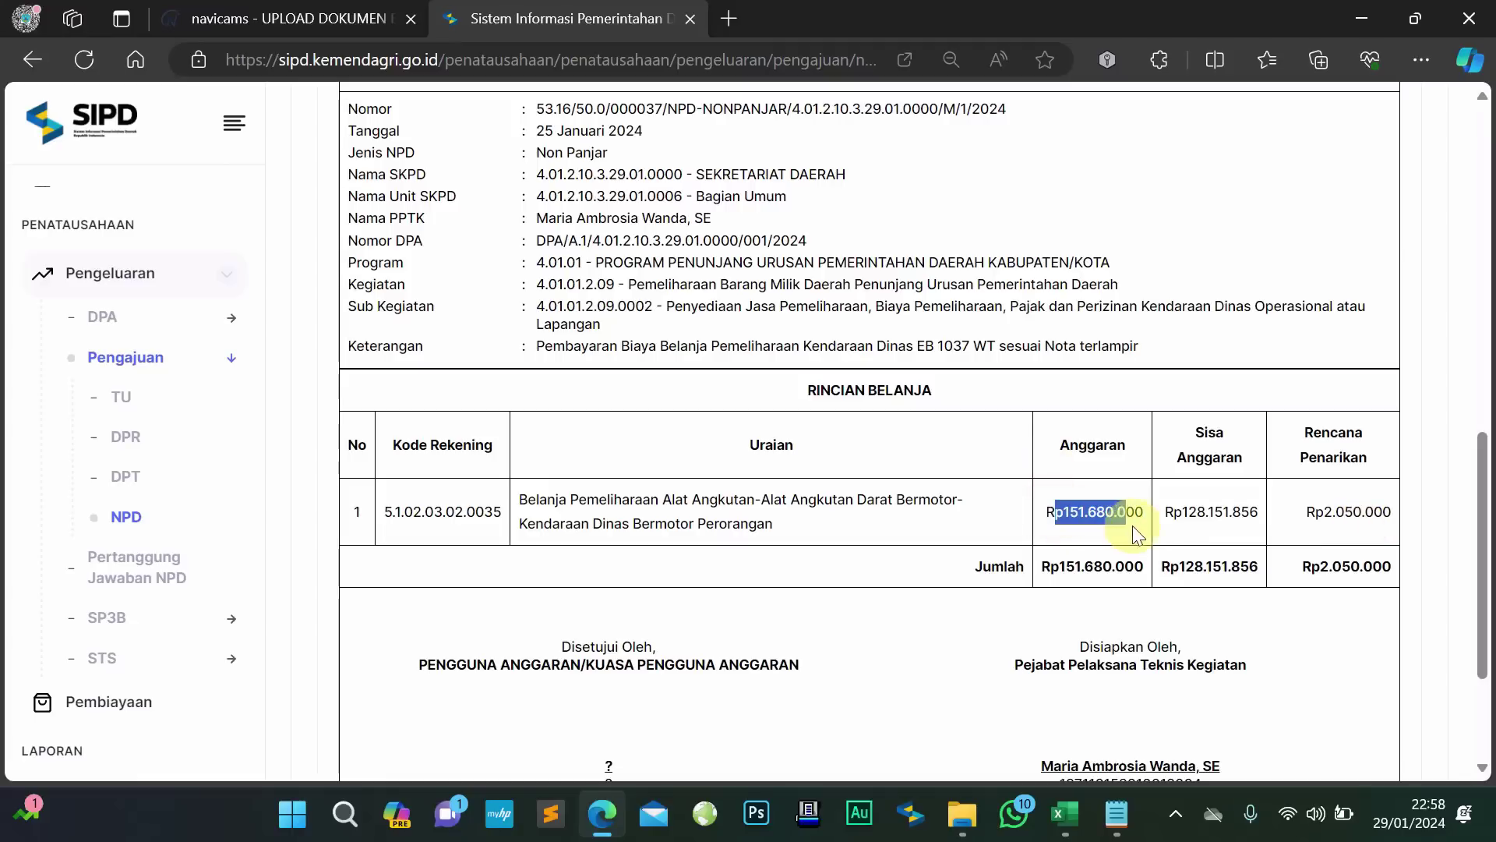
left_click(1214, 519)
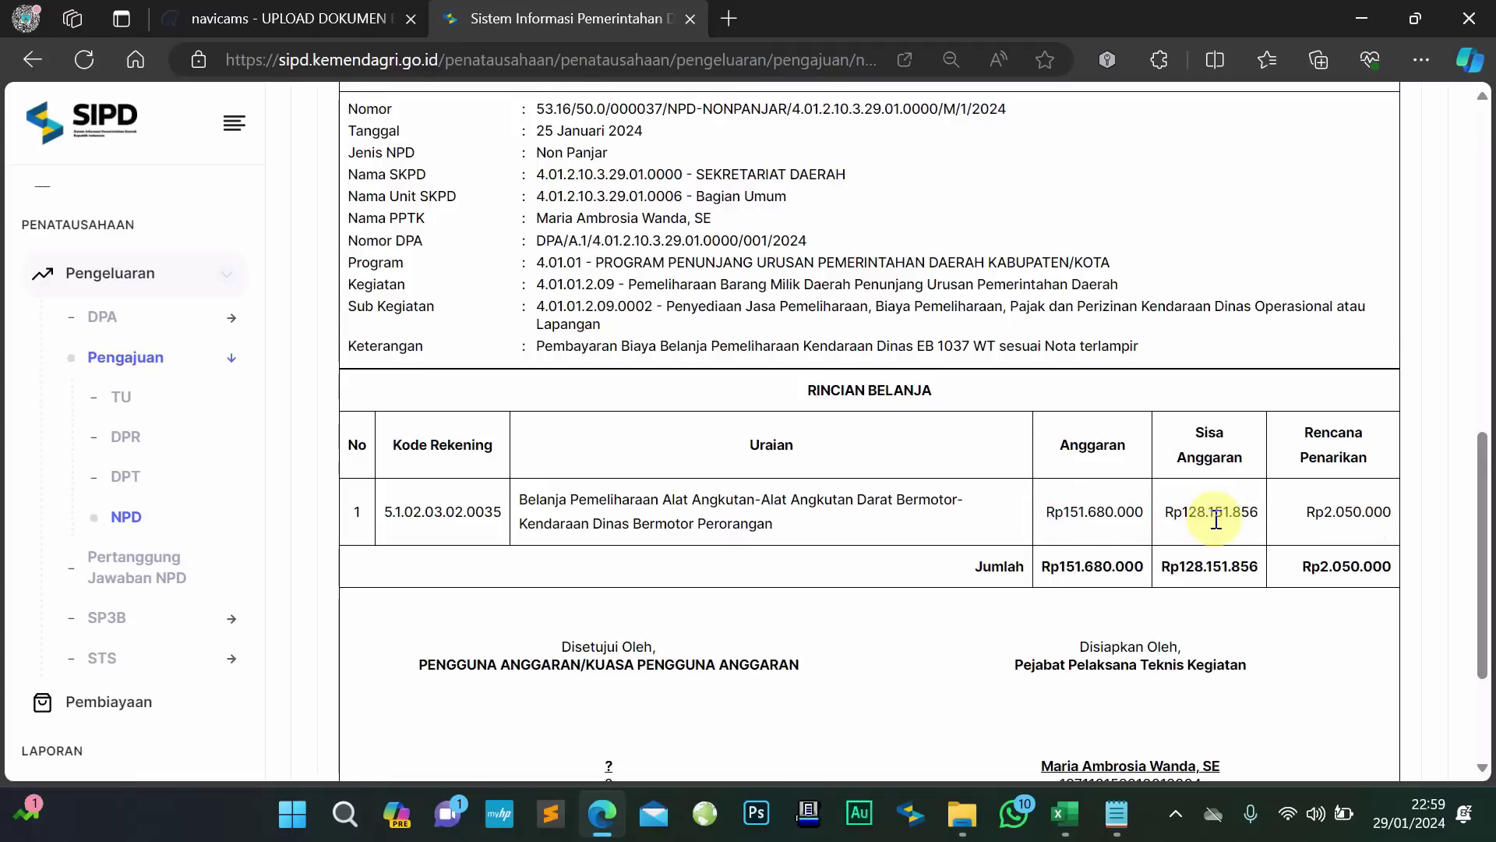
Look over the NPD preview's signature blocks and the PDF paper settings once more
scroll(1216, 515, "down", 3)
scroll(810, 415, "up", 12)
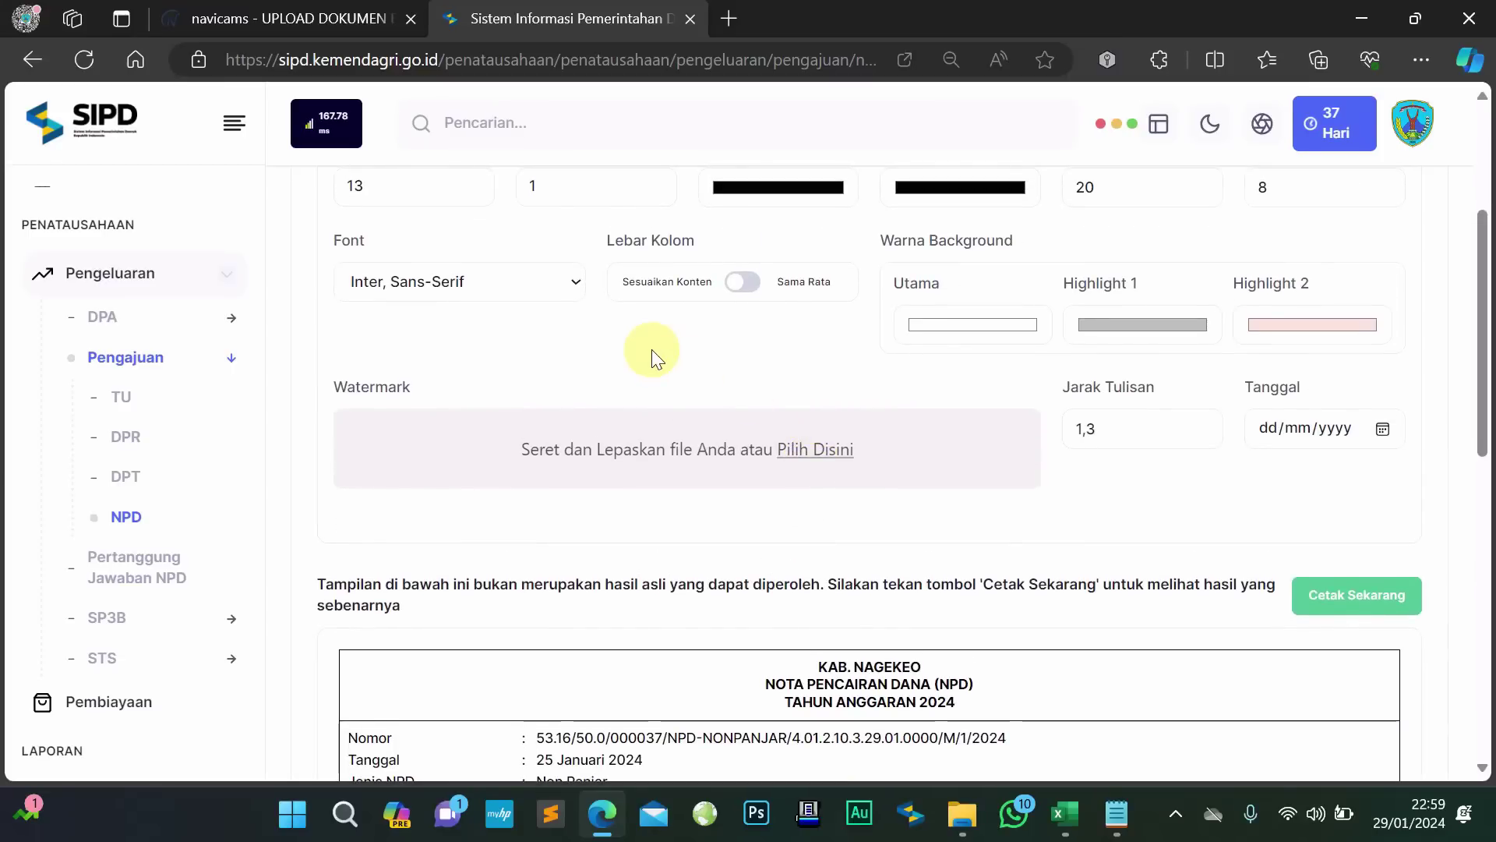
scroll(652, 349, "up", 4)
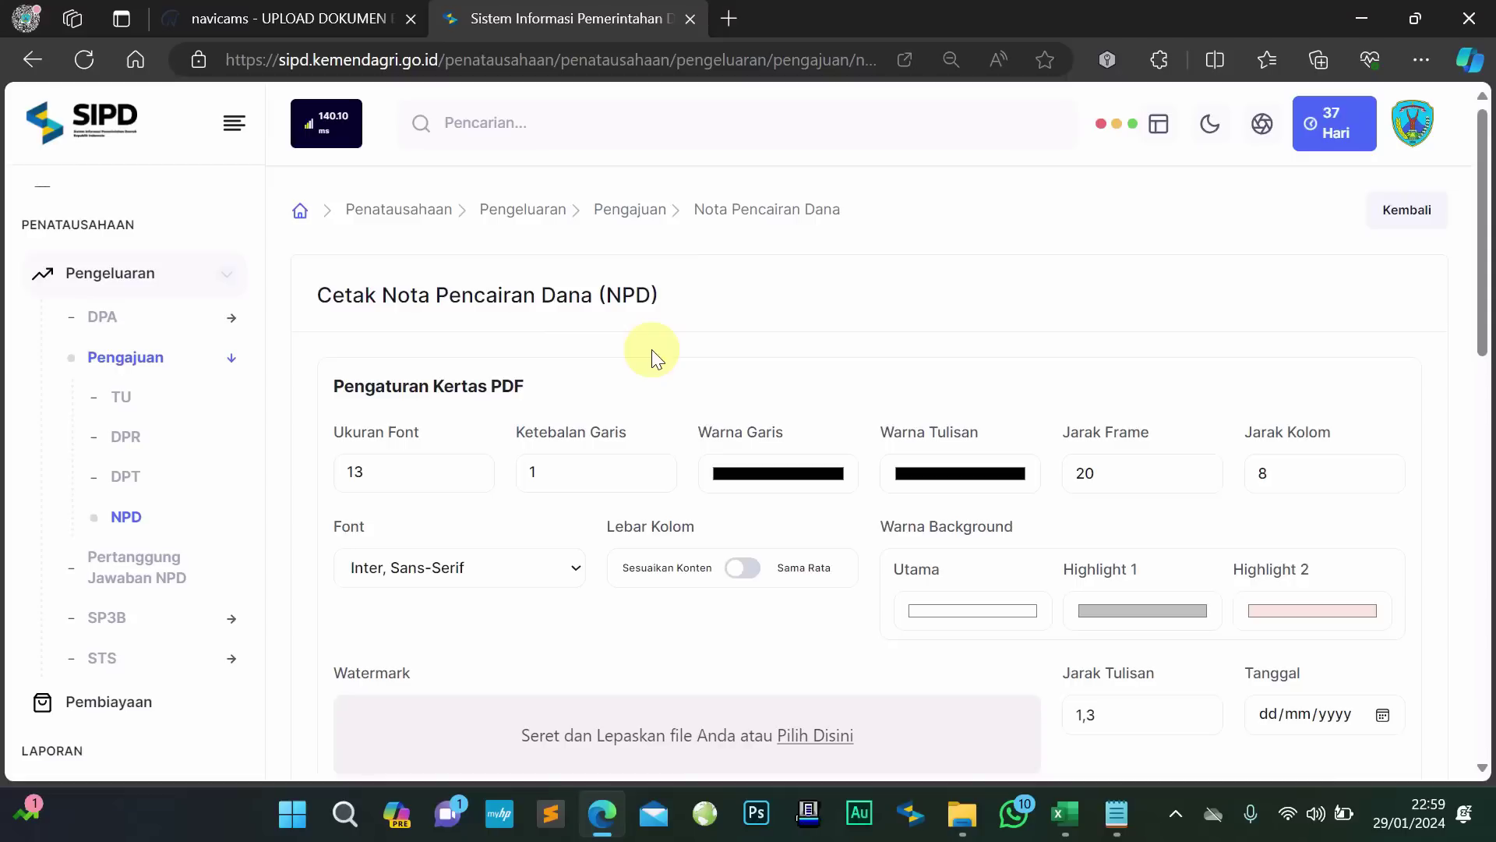
scroll(651, 349, "down", 5)
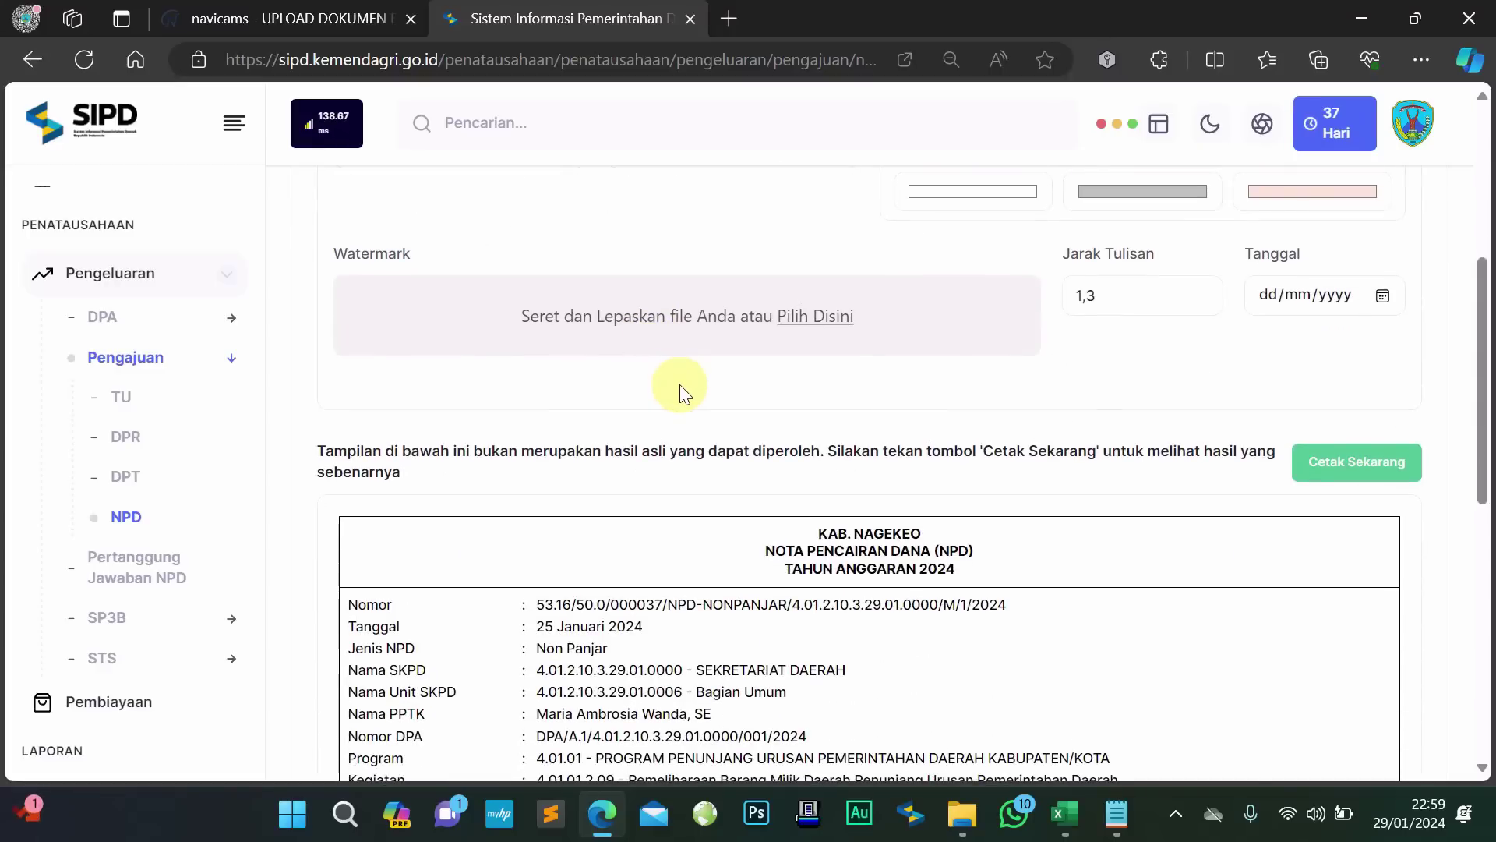
scroll(670, 389, "down", 3)
scroll(680, 385, "down", 5)
scroll(676, 385, "up", 2)
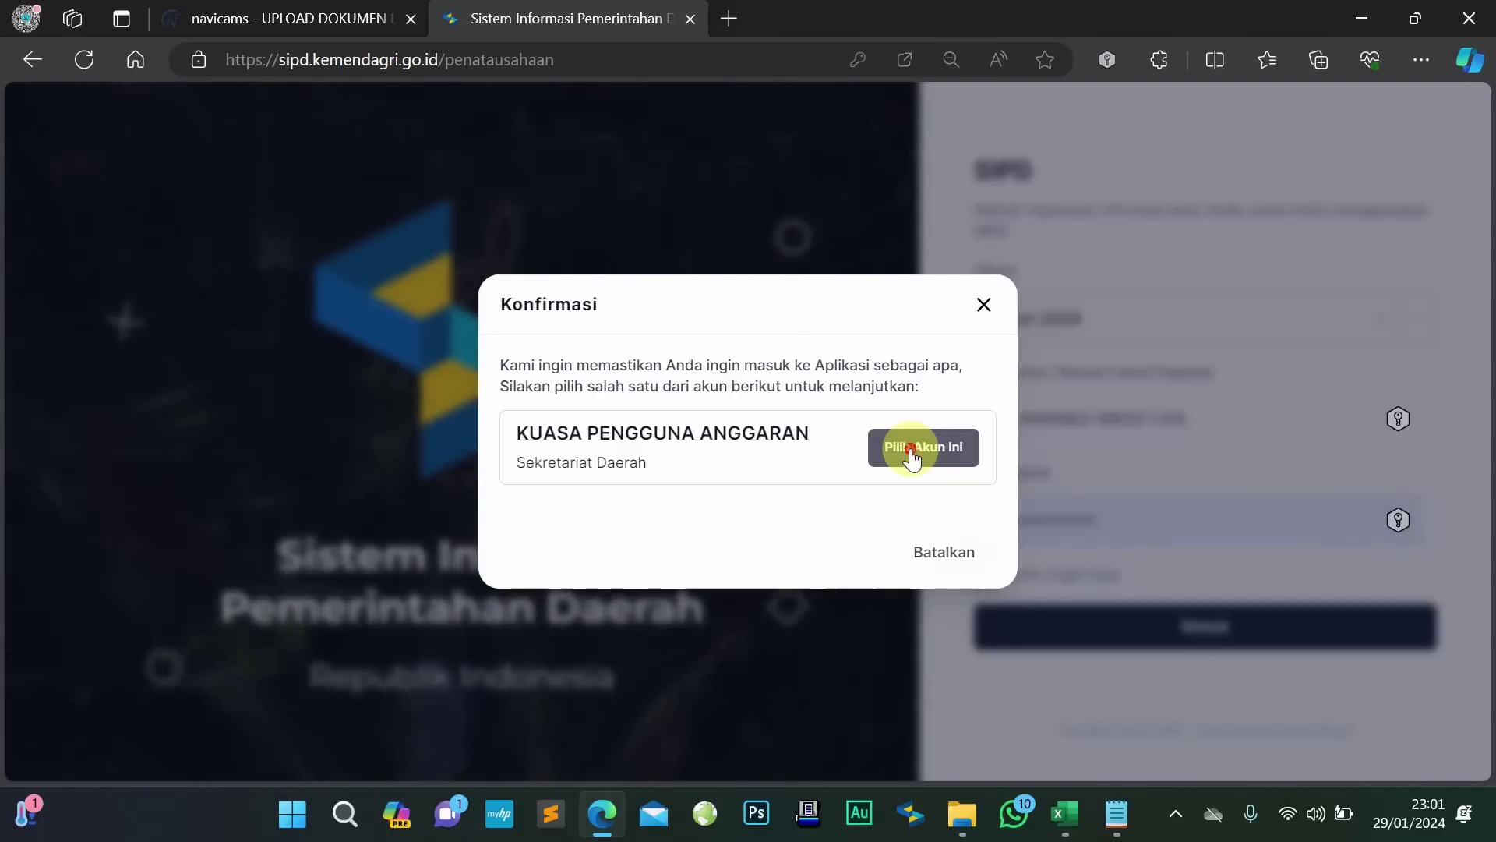
Enter SIPD with the Kuasa Pengguna Anggaran account of Sekretariat Daerah, decline saving the password and hide the Pembaruan notice
left_click(912, 452)
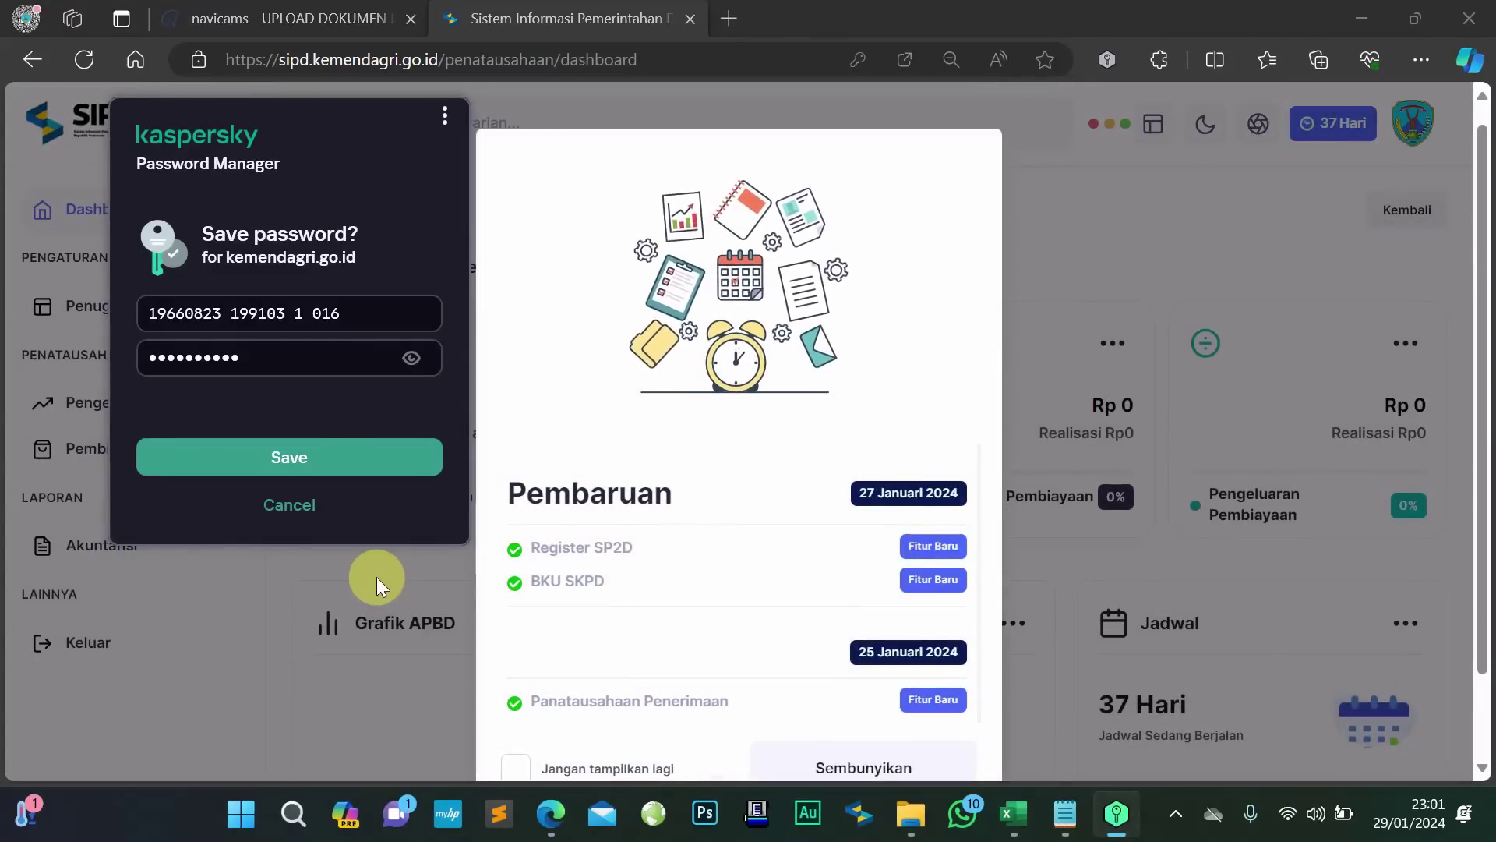
left_click(302, 506)
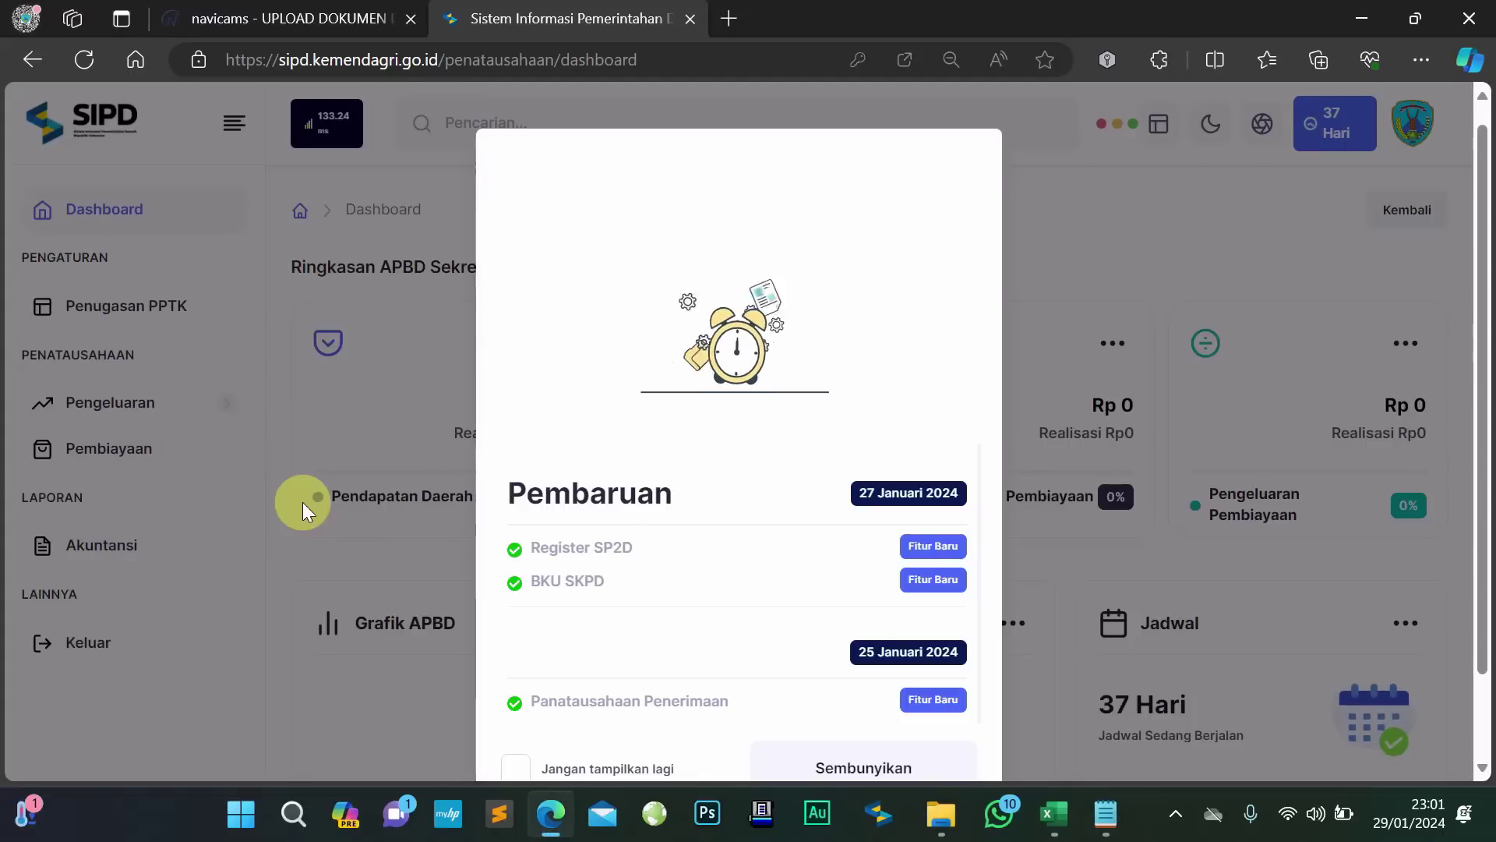
left_click(847, 763)
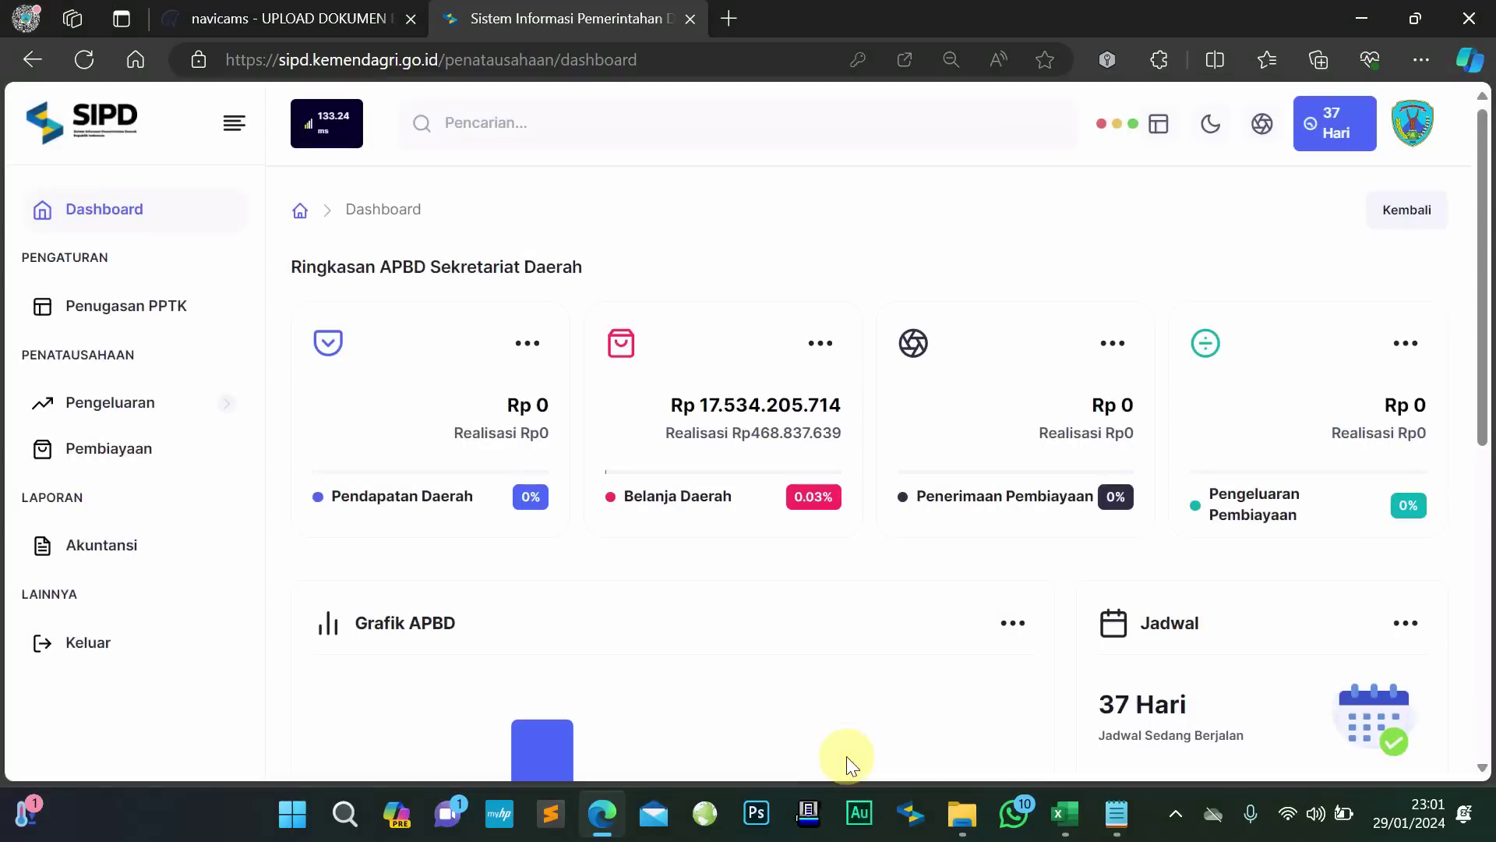
Open the list of Nota Pencairan Dana submissions under the expenditure submissions (Pengeluaran, Pengajuan)
left_click(202, 404)
scroll(202, 404, "down", 1)
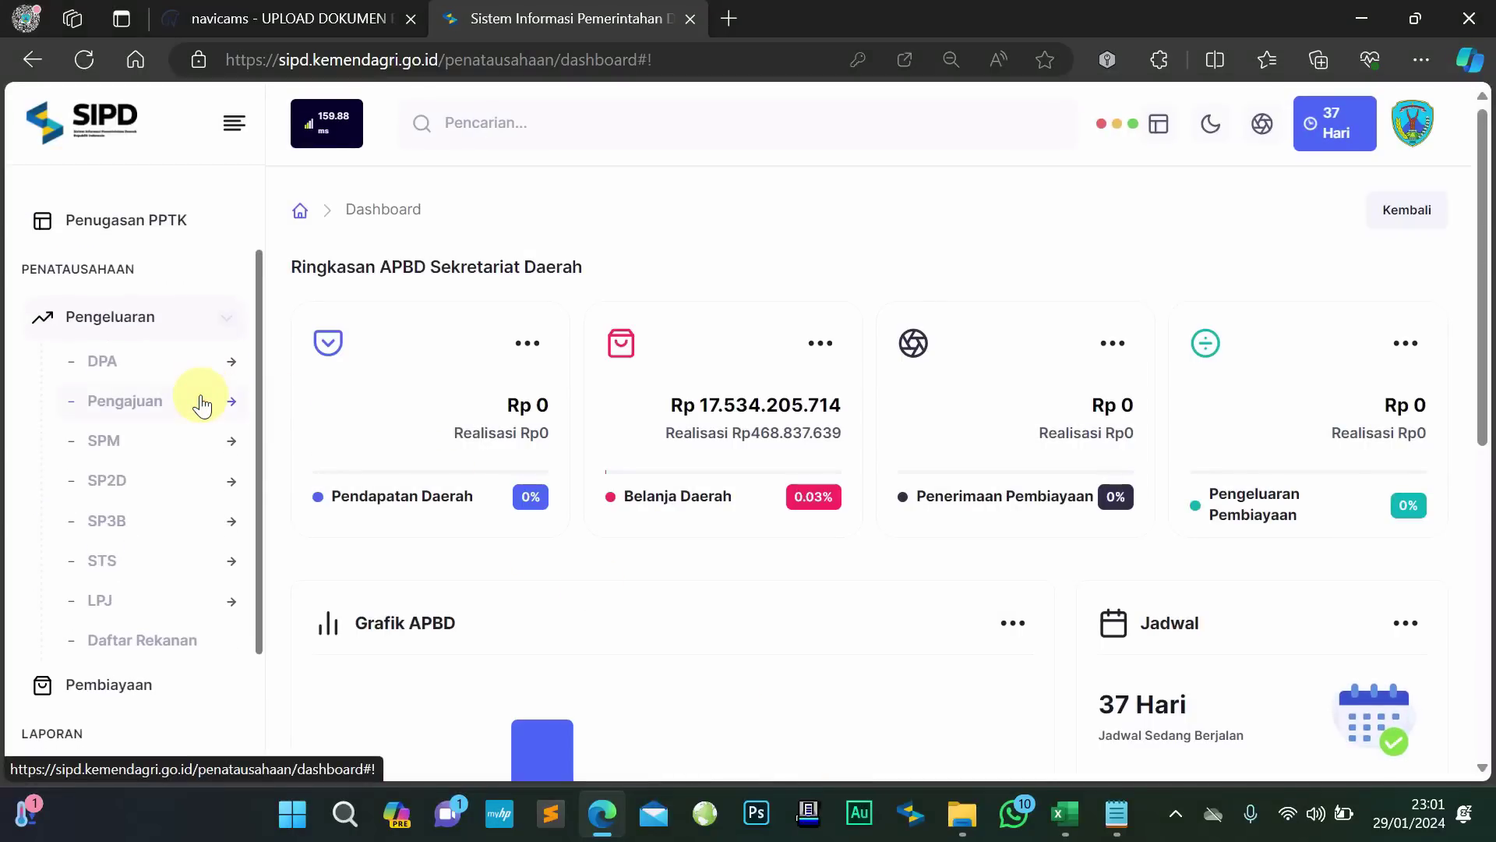
left_click(202, 403)
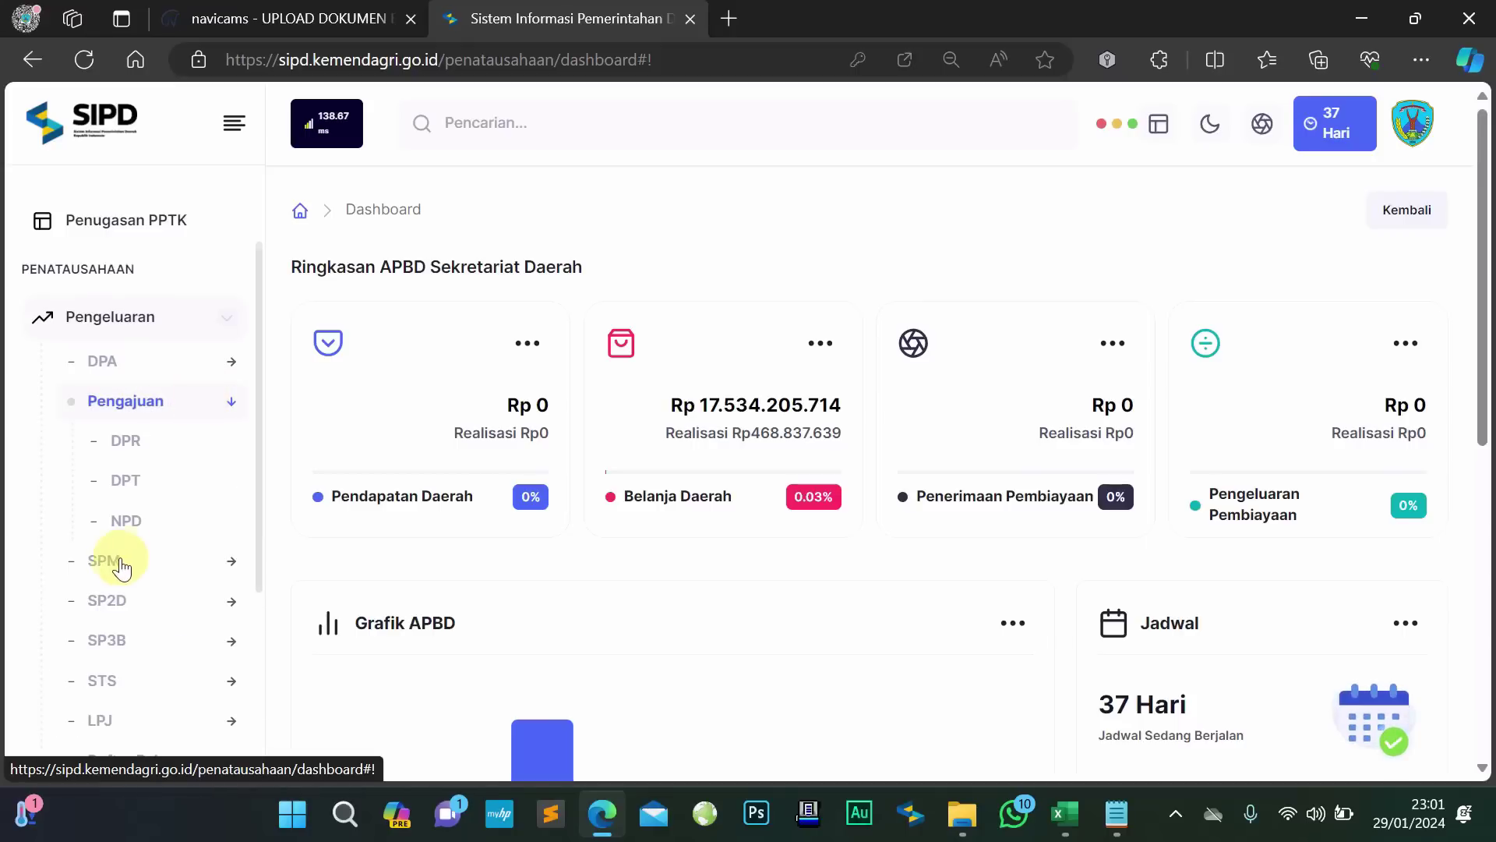
left_click(128, 527)
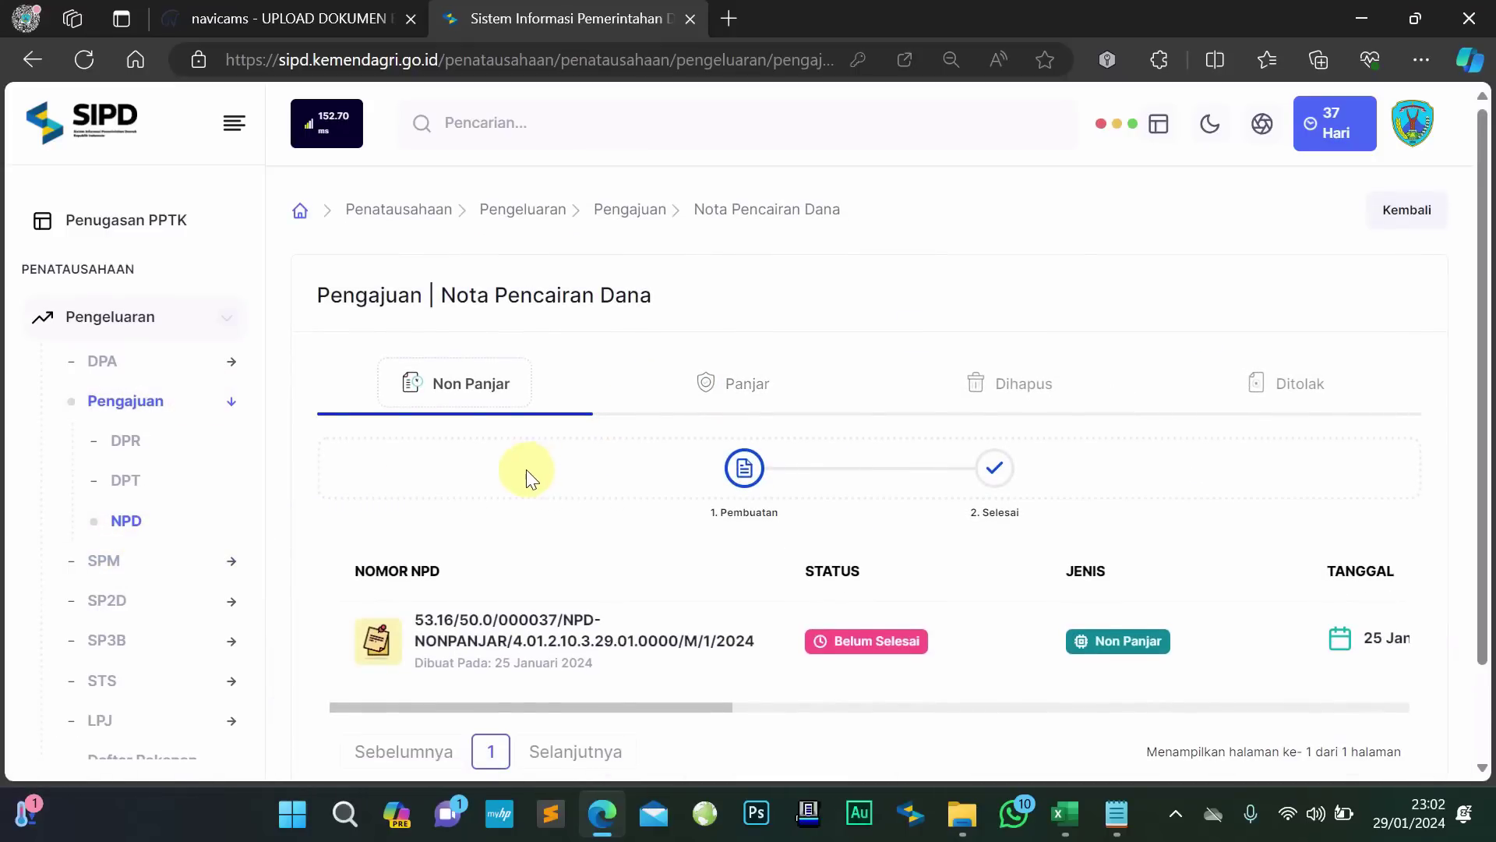
Approve the Non Panjar NPD for the EB 1037 WT vehicle maintenance payment with the Setujui option and the approval date 25 January 2024
scroll(526, 470, "down", 2)
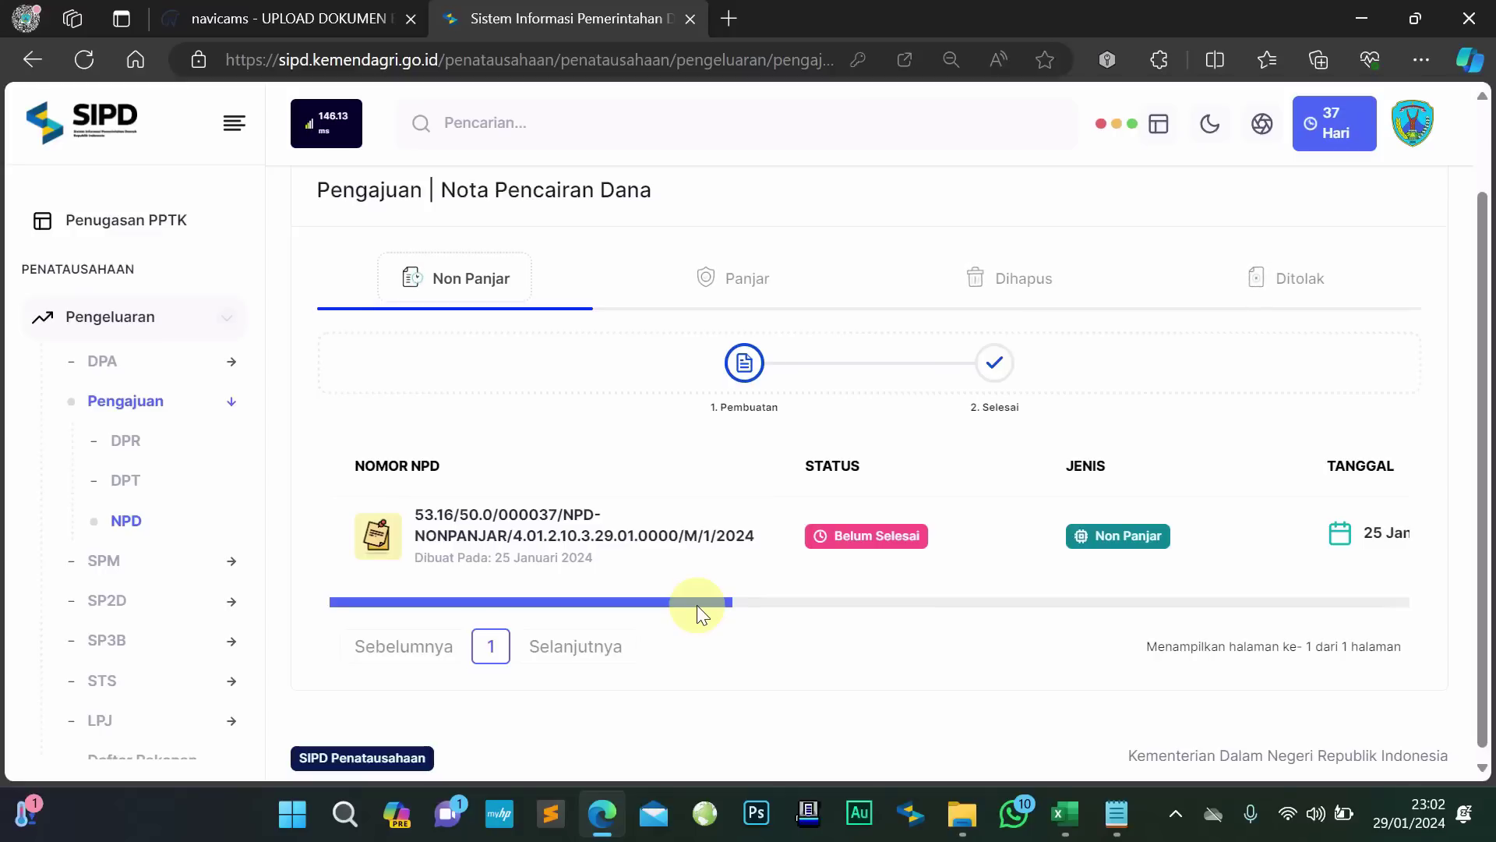
left_click_drag(696, 604, 1419, 619)
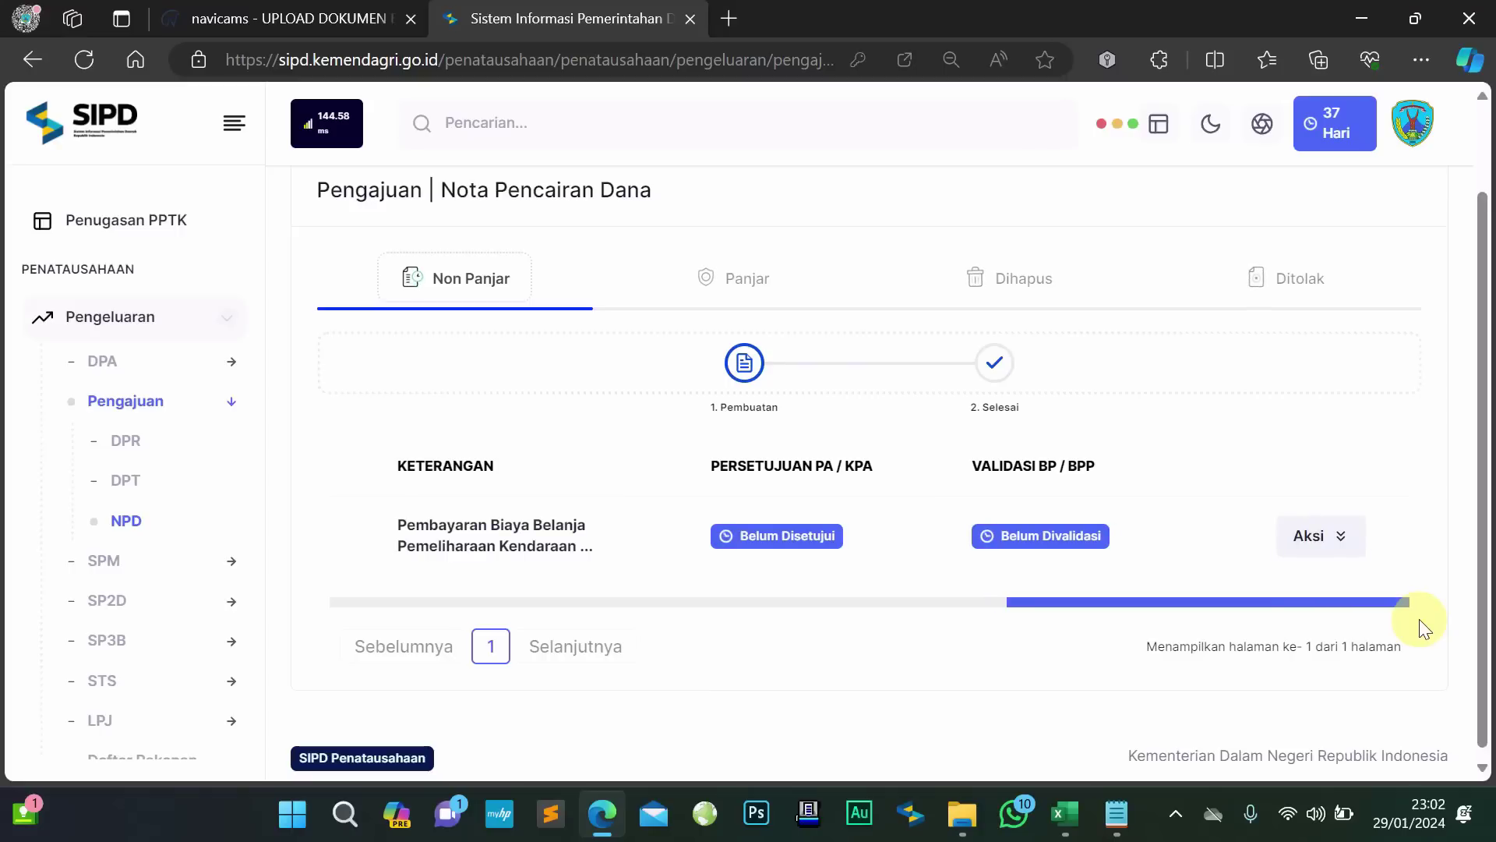
left_click_drag(1420, 623, 1418, 622)
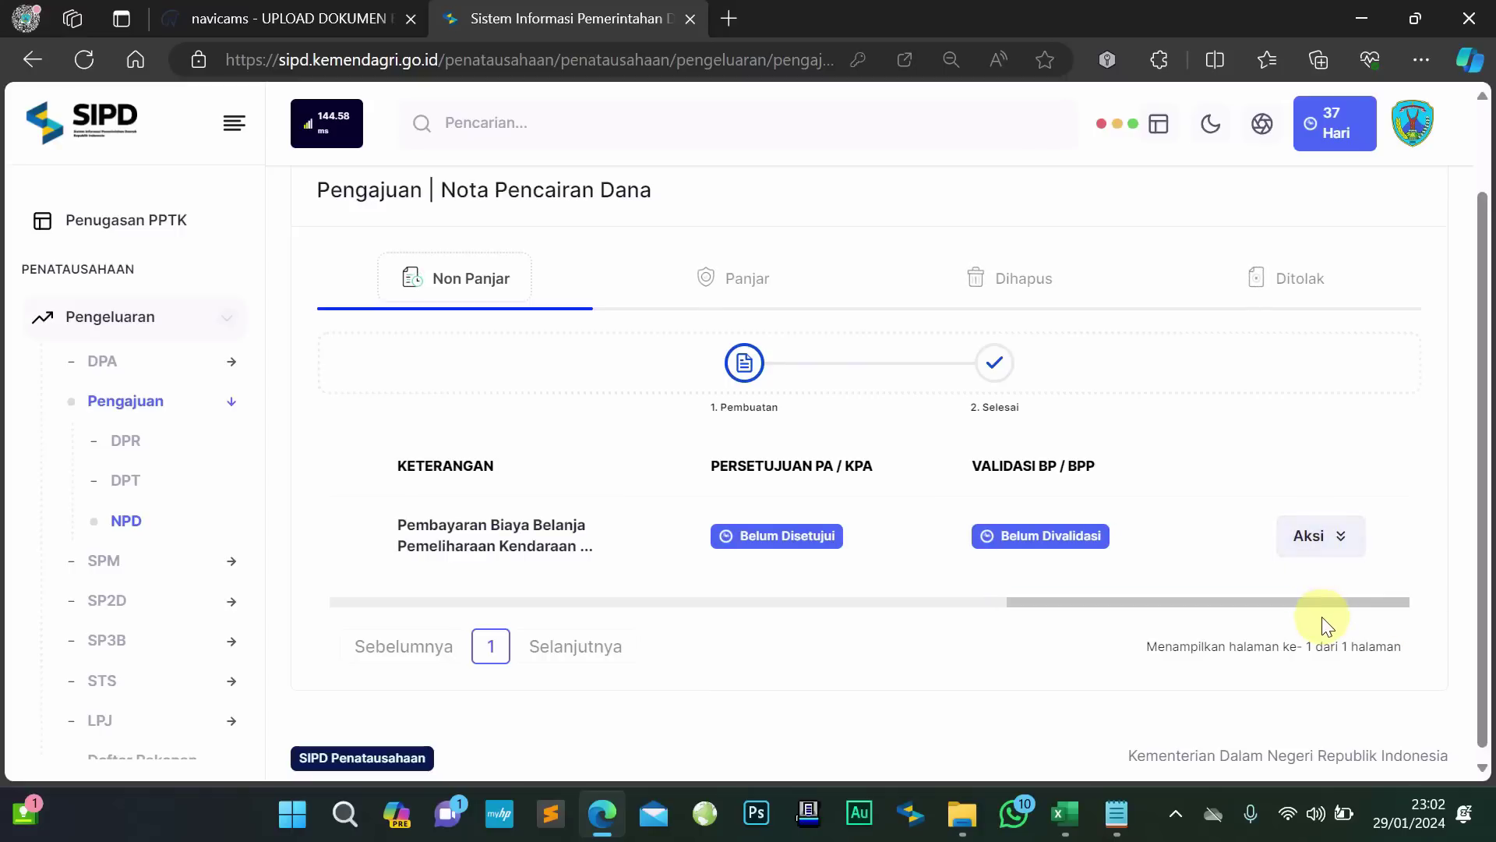
left_click(1340, 548)
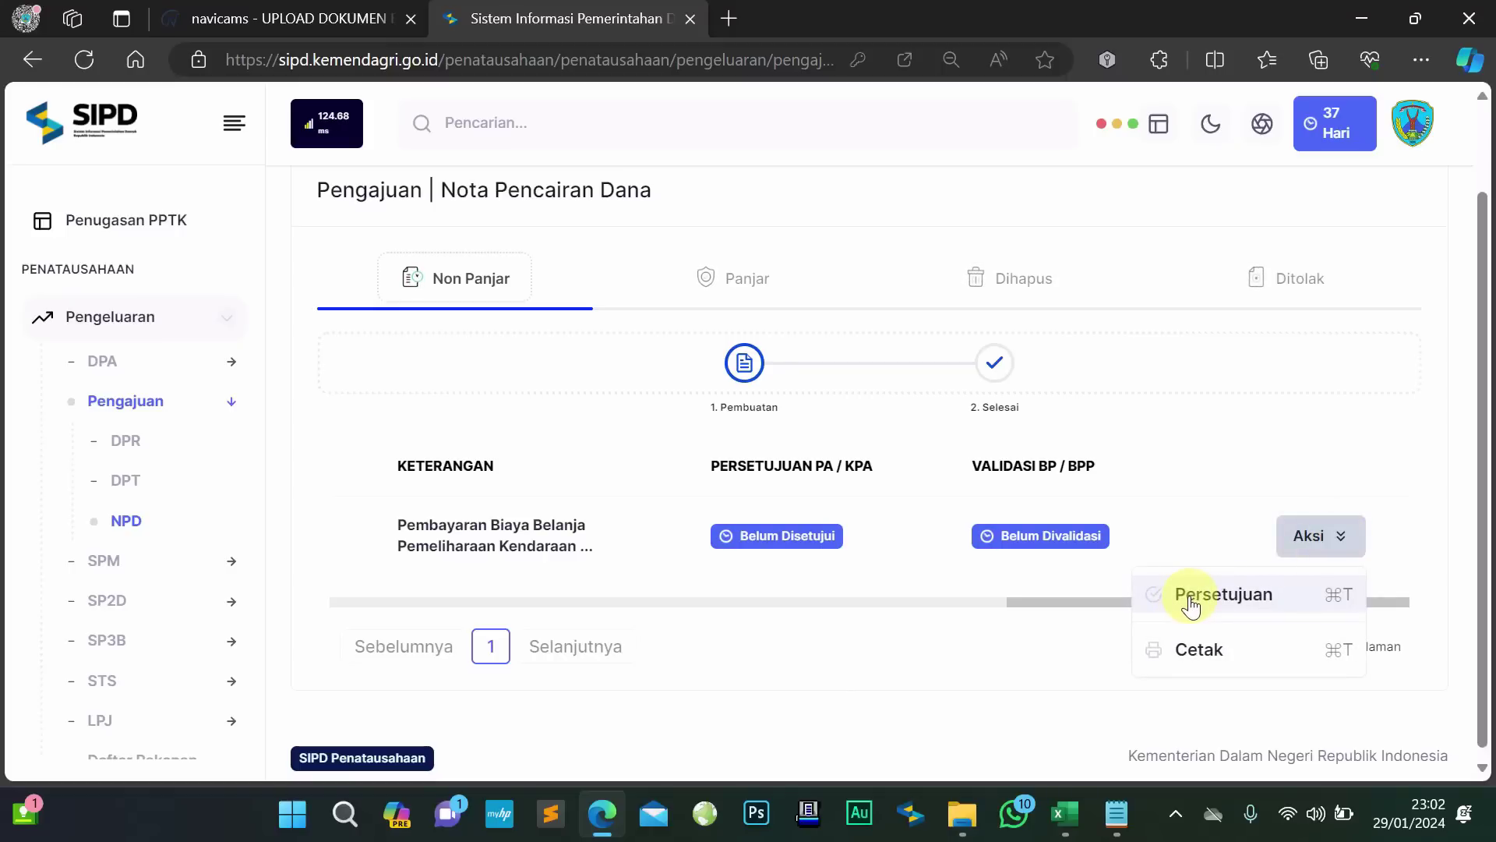
left_click(1191, 600)
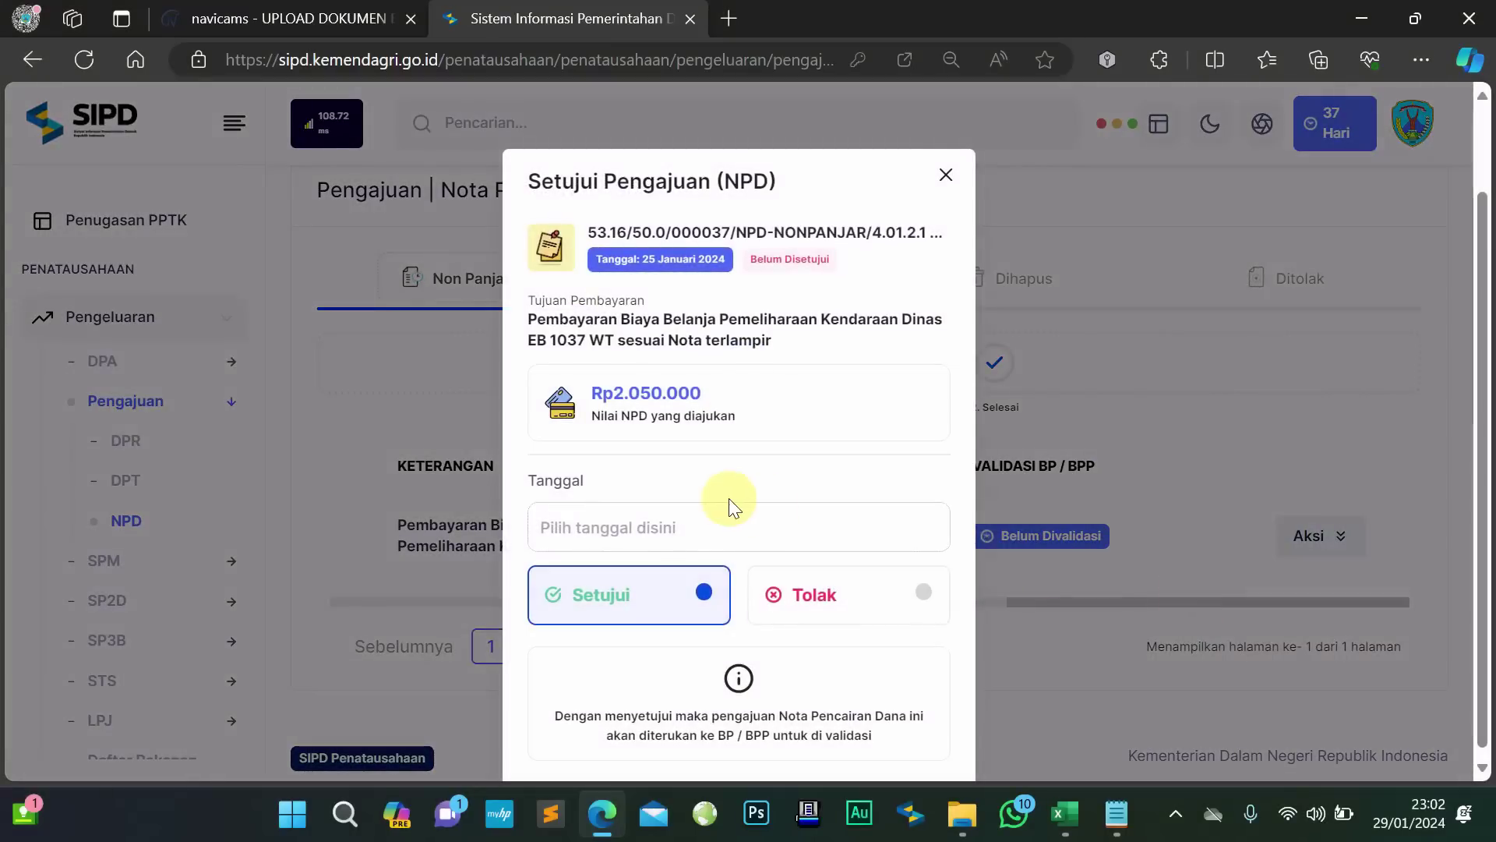
scroll(711, 510, "down", 2)
left_click(636, 399)
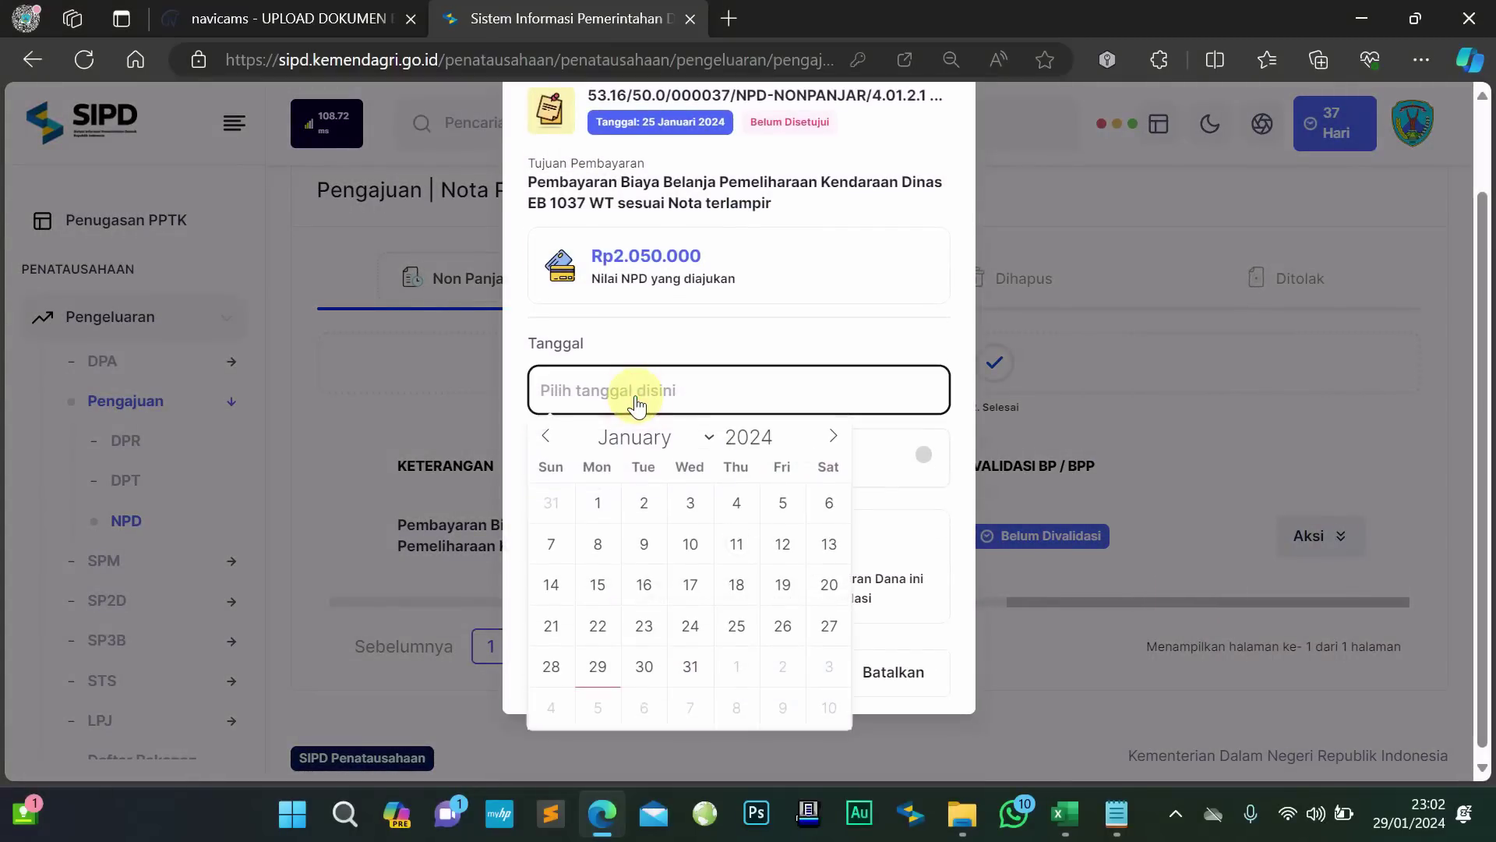
left_click(736, 627)
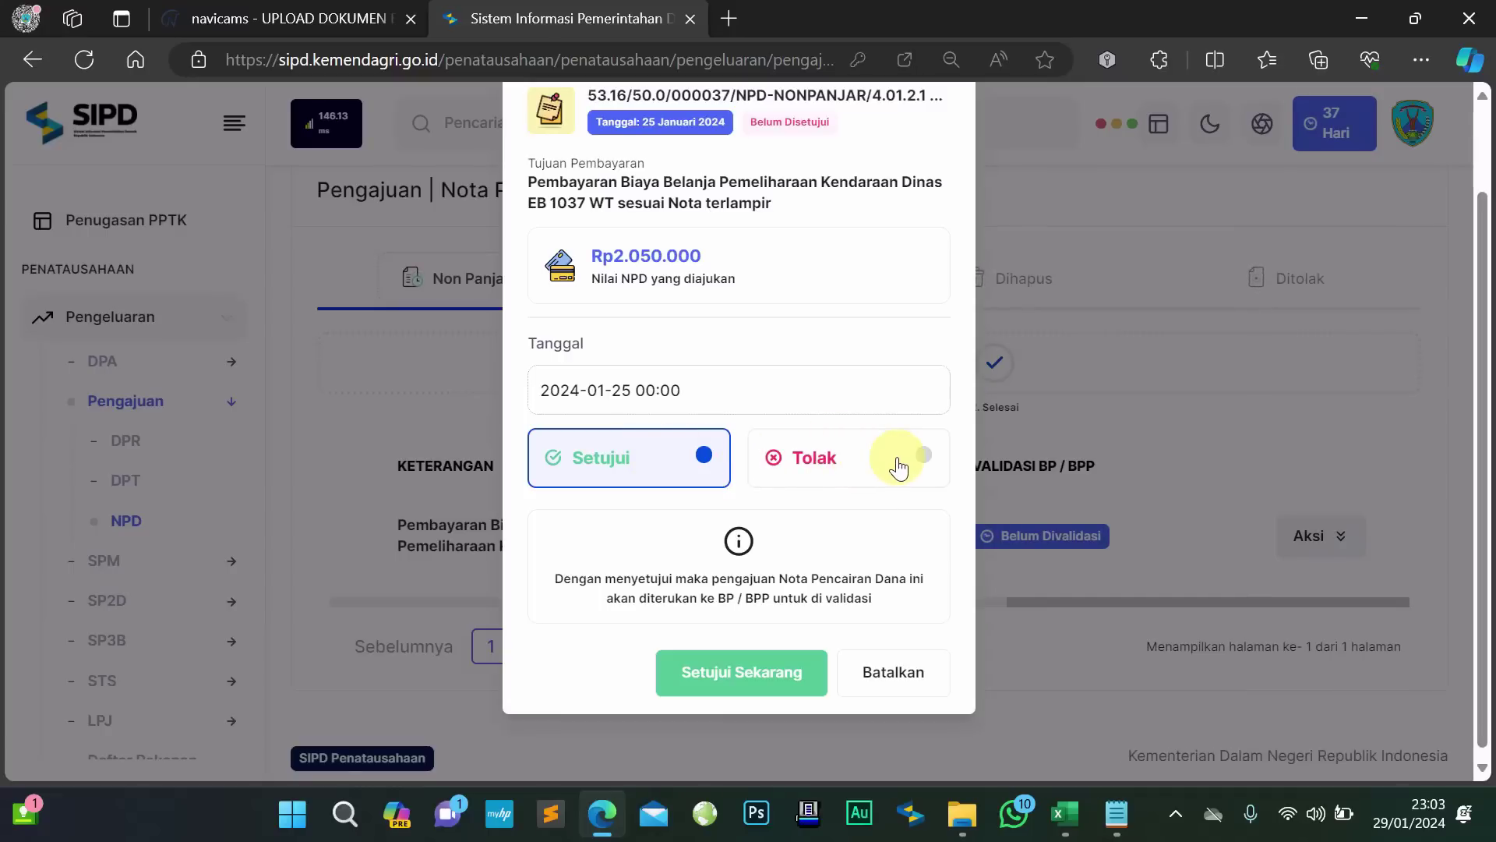
left_click(727, 672)
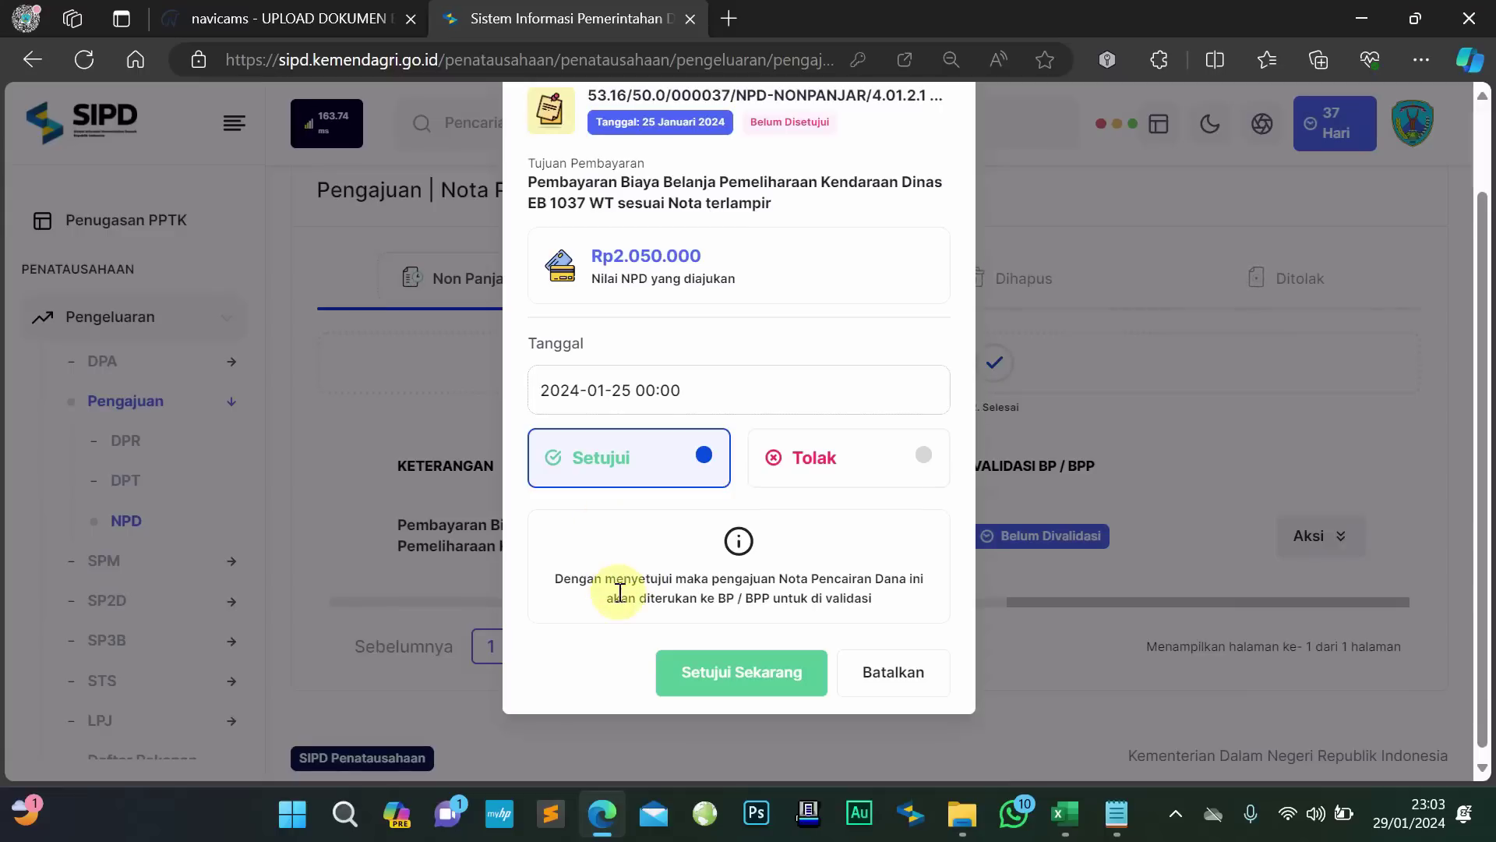
left_click(697, 684)
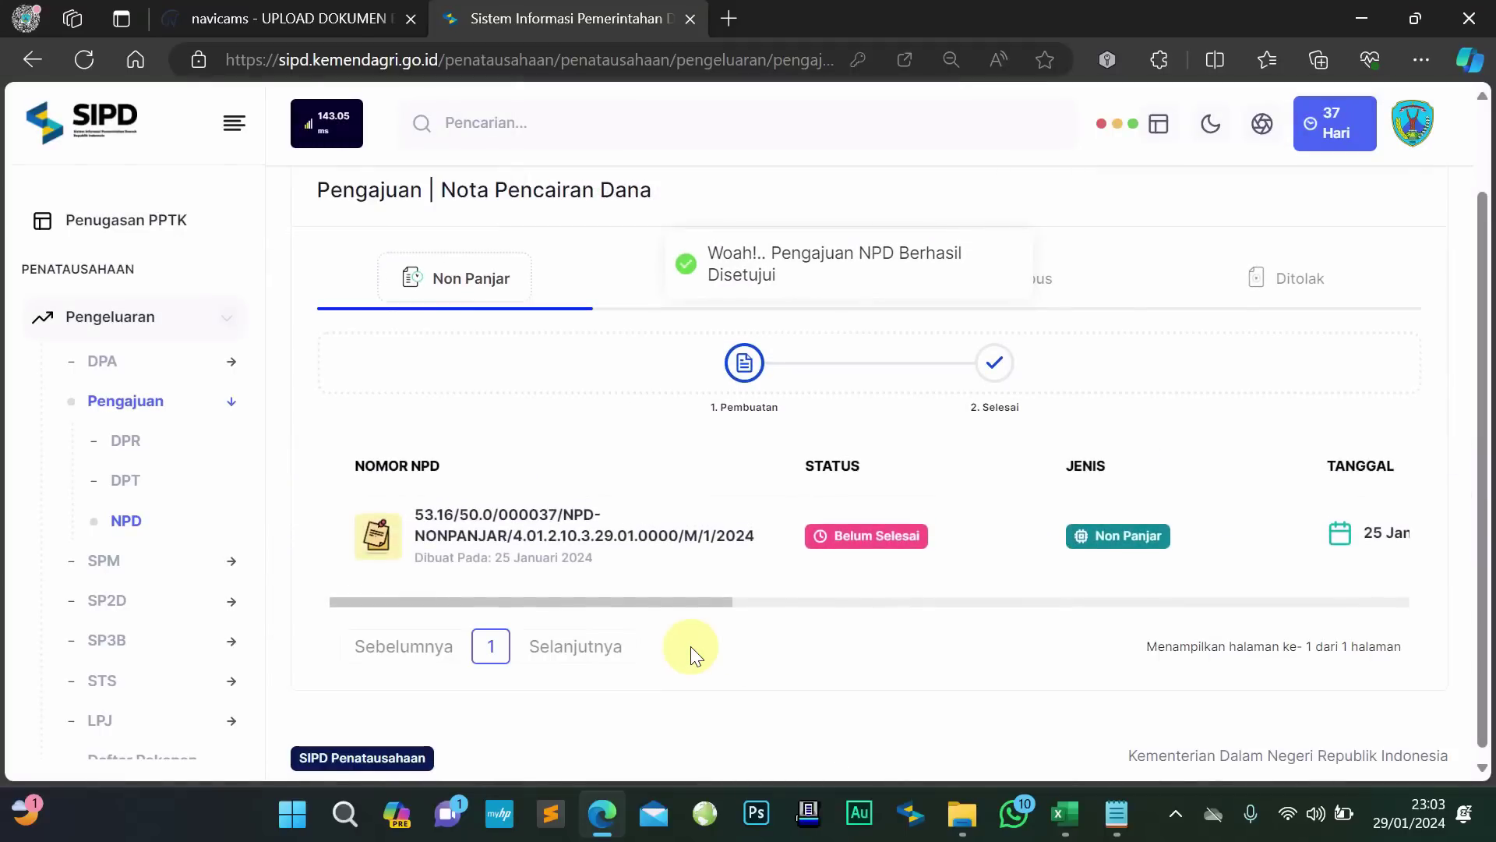
Check the PA/KPA approval and BP/BPP validation columns of the approved NPD and open its Cetak view
left_click(699, 594)
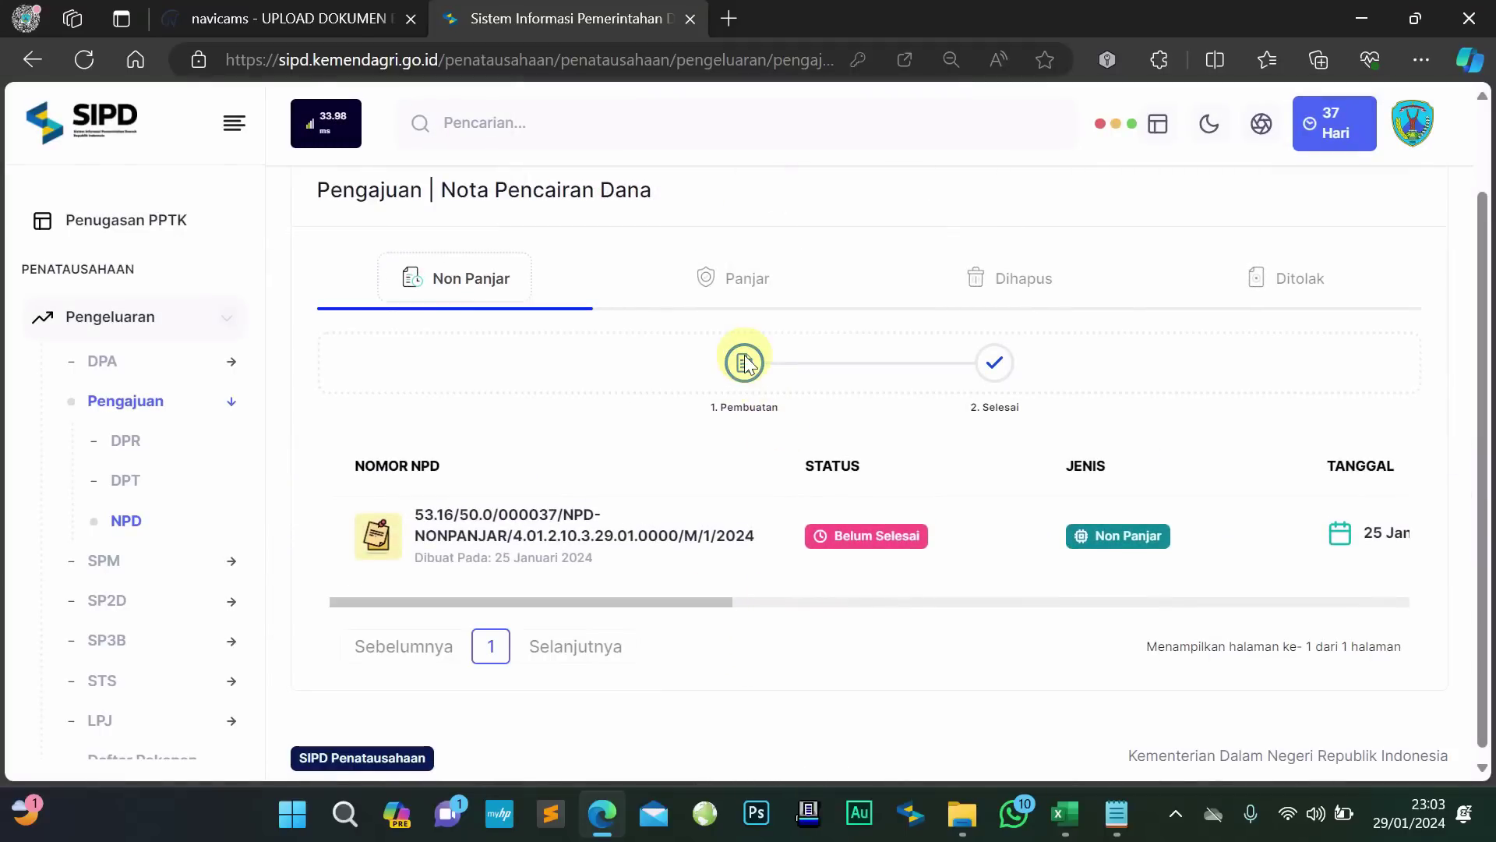
left_click(656, 356)
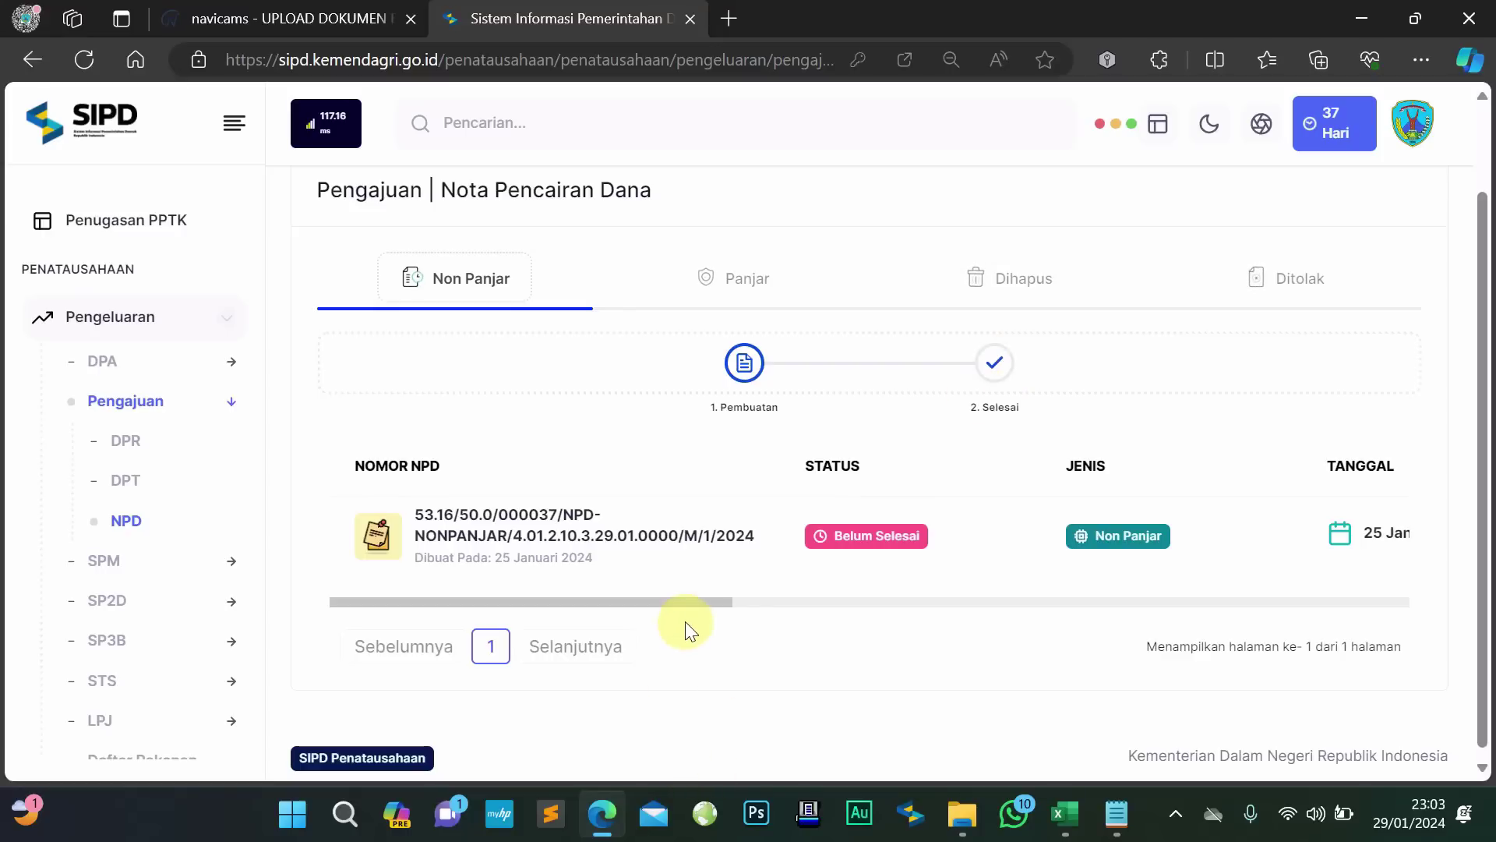
left_click_drag(701, 601, 1421, 578)
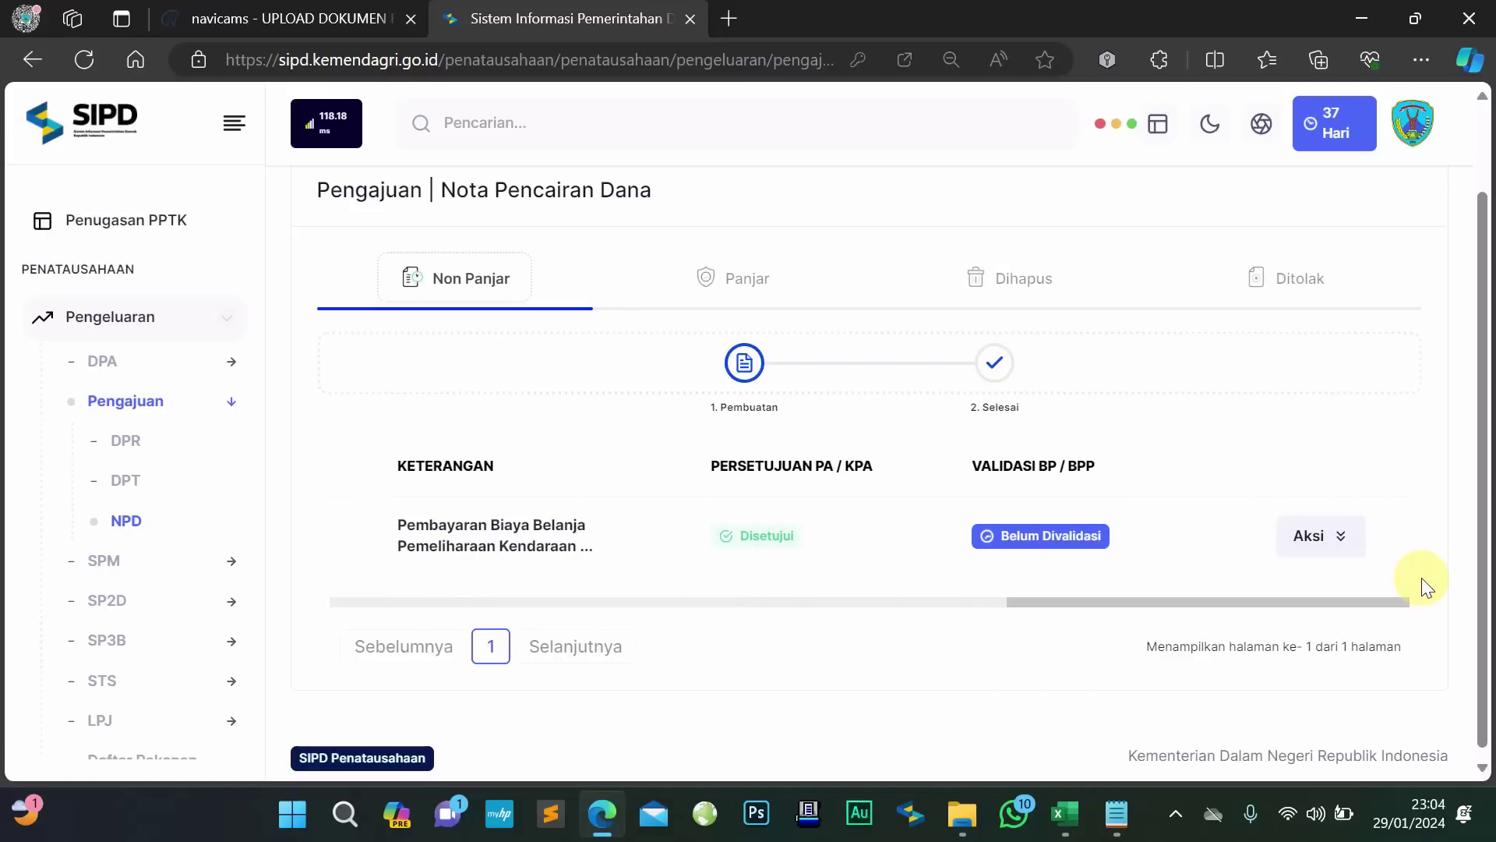
left_click(1338, 562)
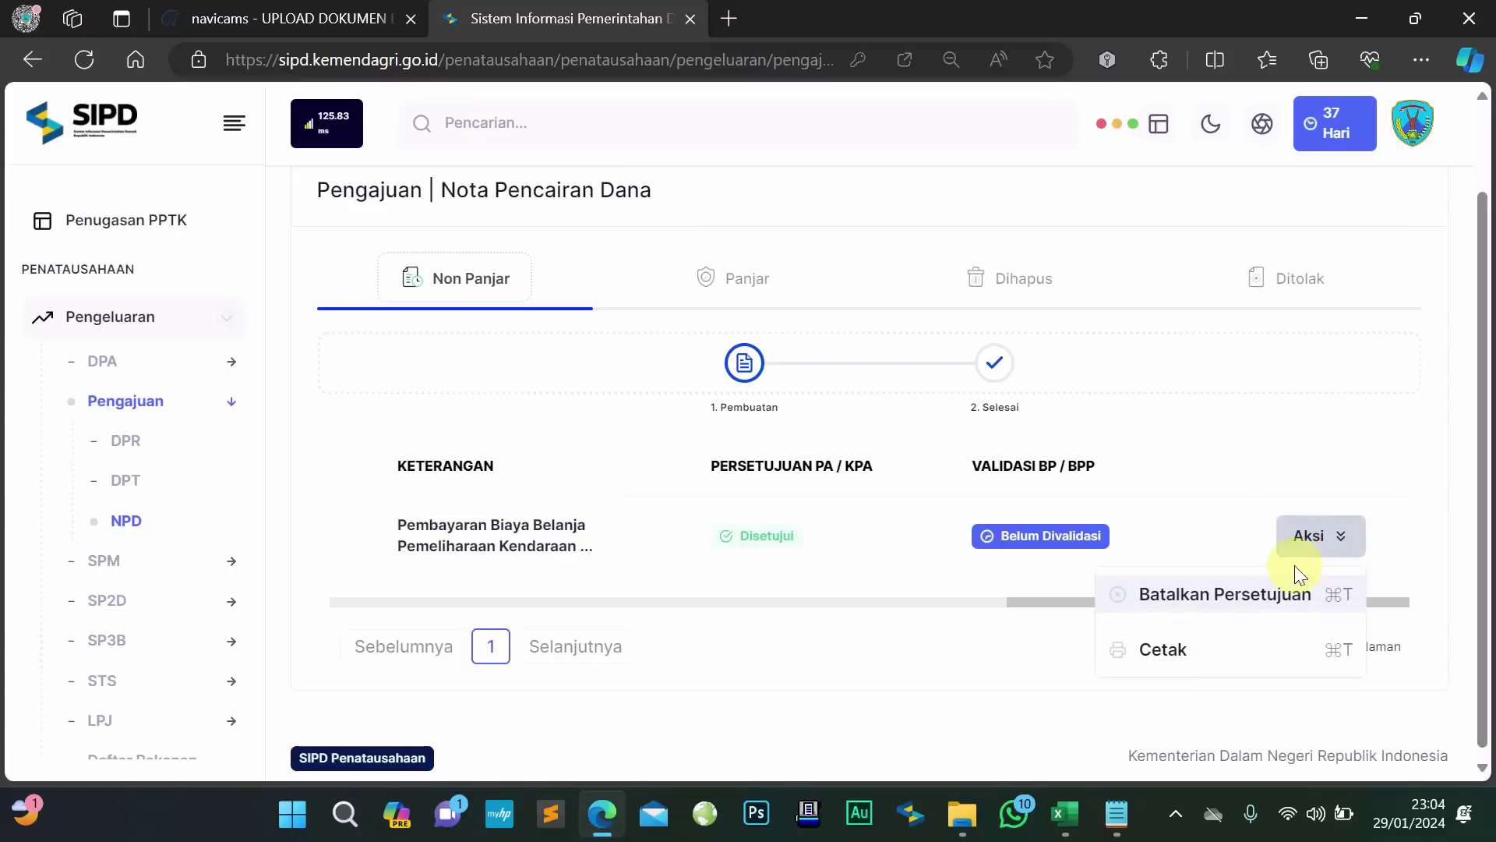
left_click(1186, 657)
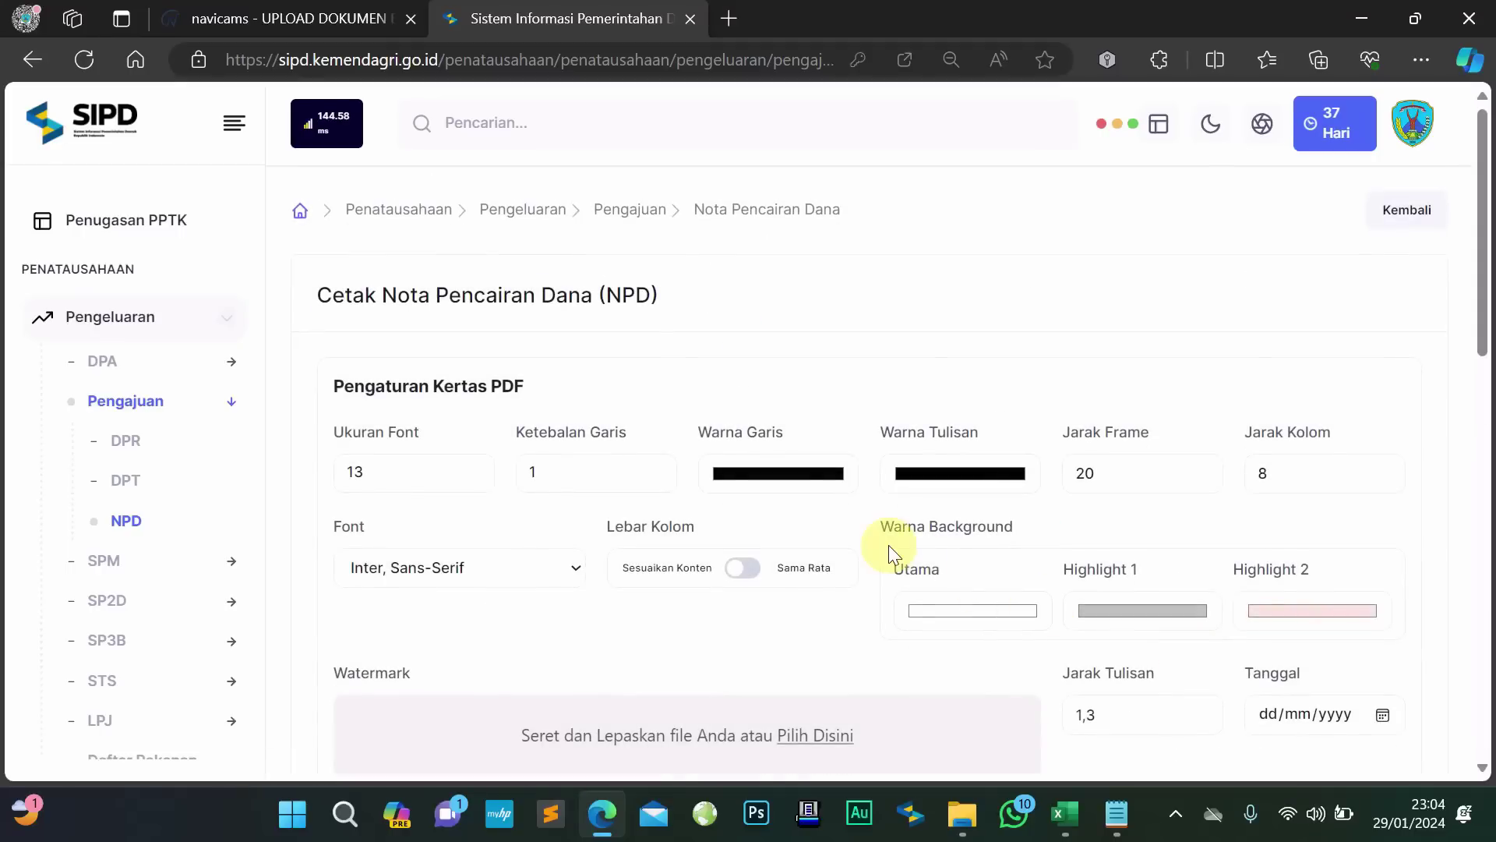
Examine the NPD print preview, covering its header details, the Rincian Belanja table and the PA/KPA and PPTK signature blocks
scroll(888, 545, "down", 8)
scroll(888, 545, "down", 6)
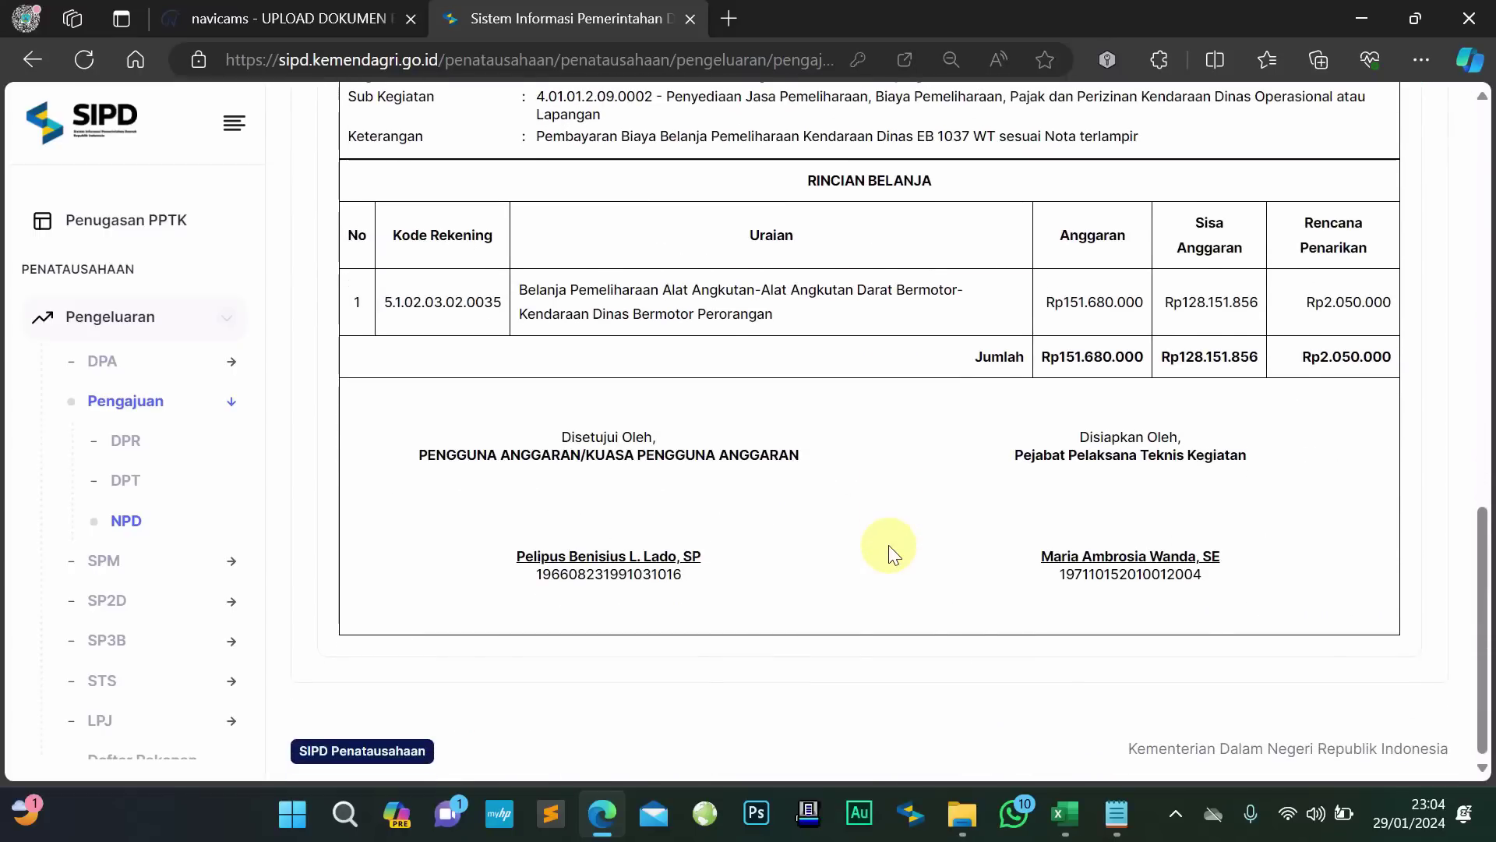
left_click_drag(513, 557, 709, 564)
left_click(615, 561)
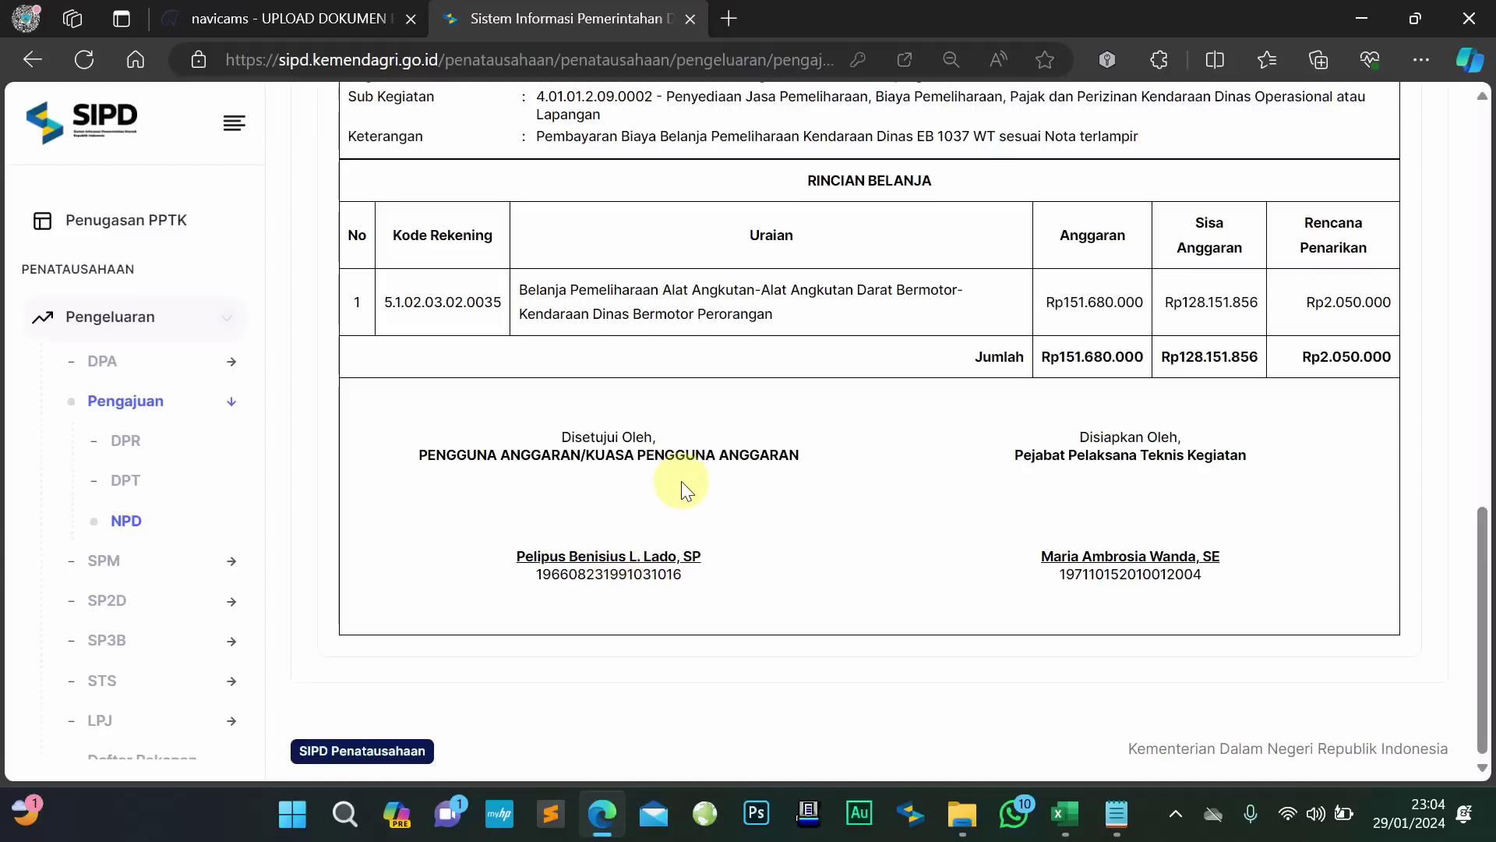
scroll(684, 479, "up", 3)
scroll(686, 479, "up", 2)
scroll(685, 479, "down", 3)
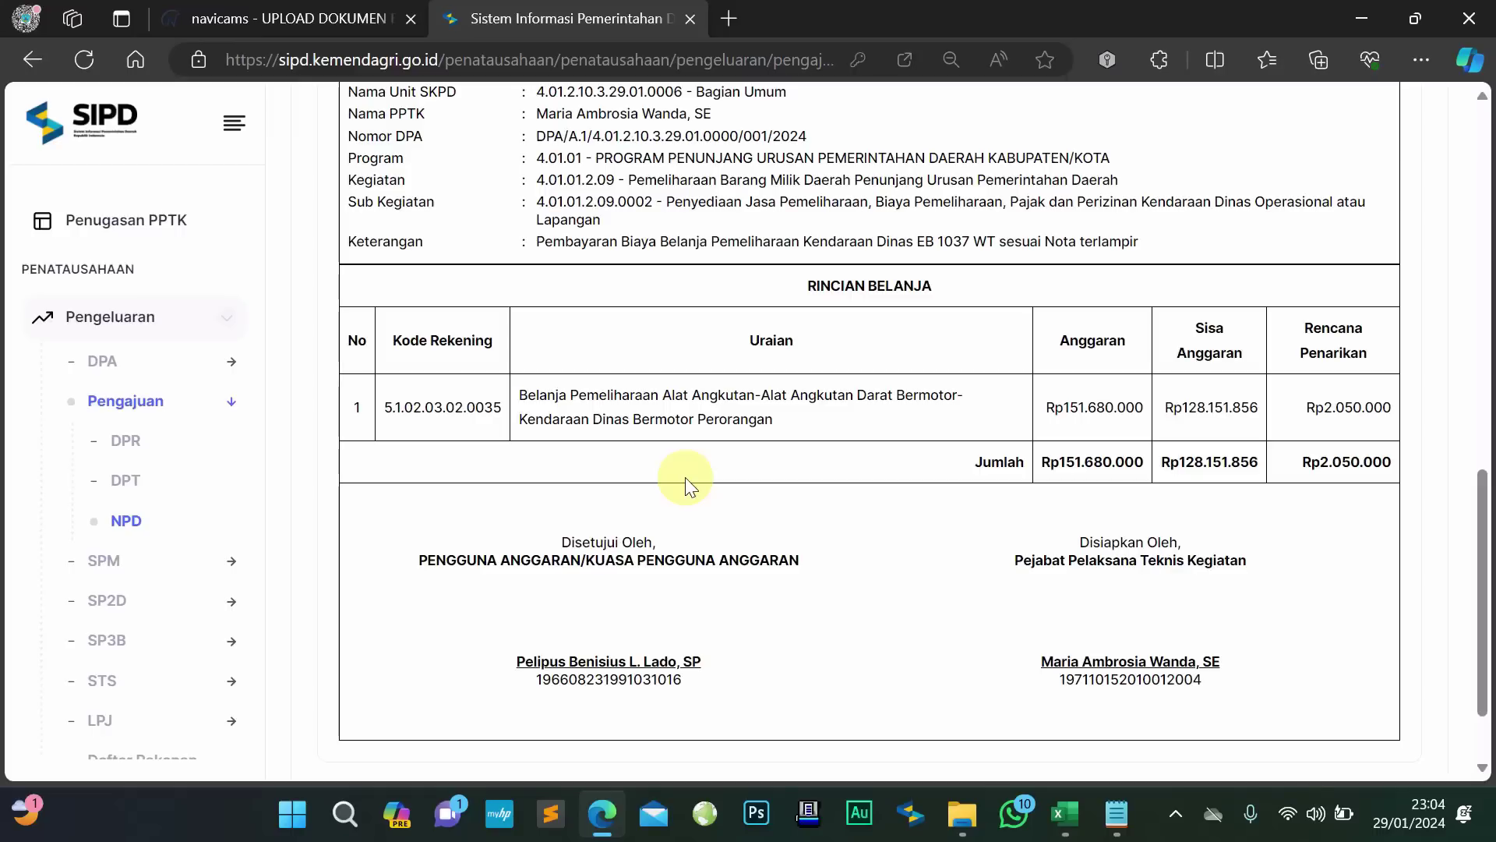
scroll(685, 477, "up", 3)
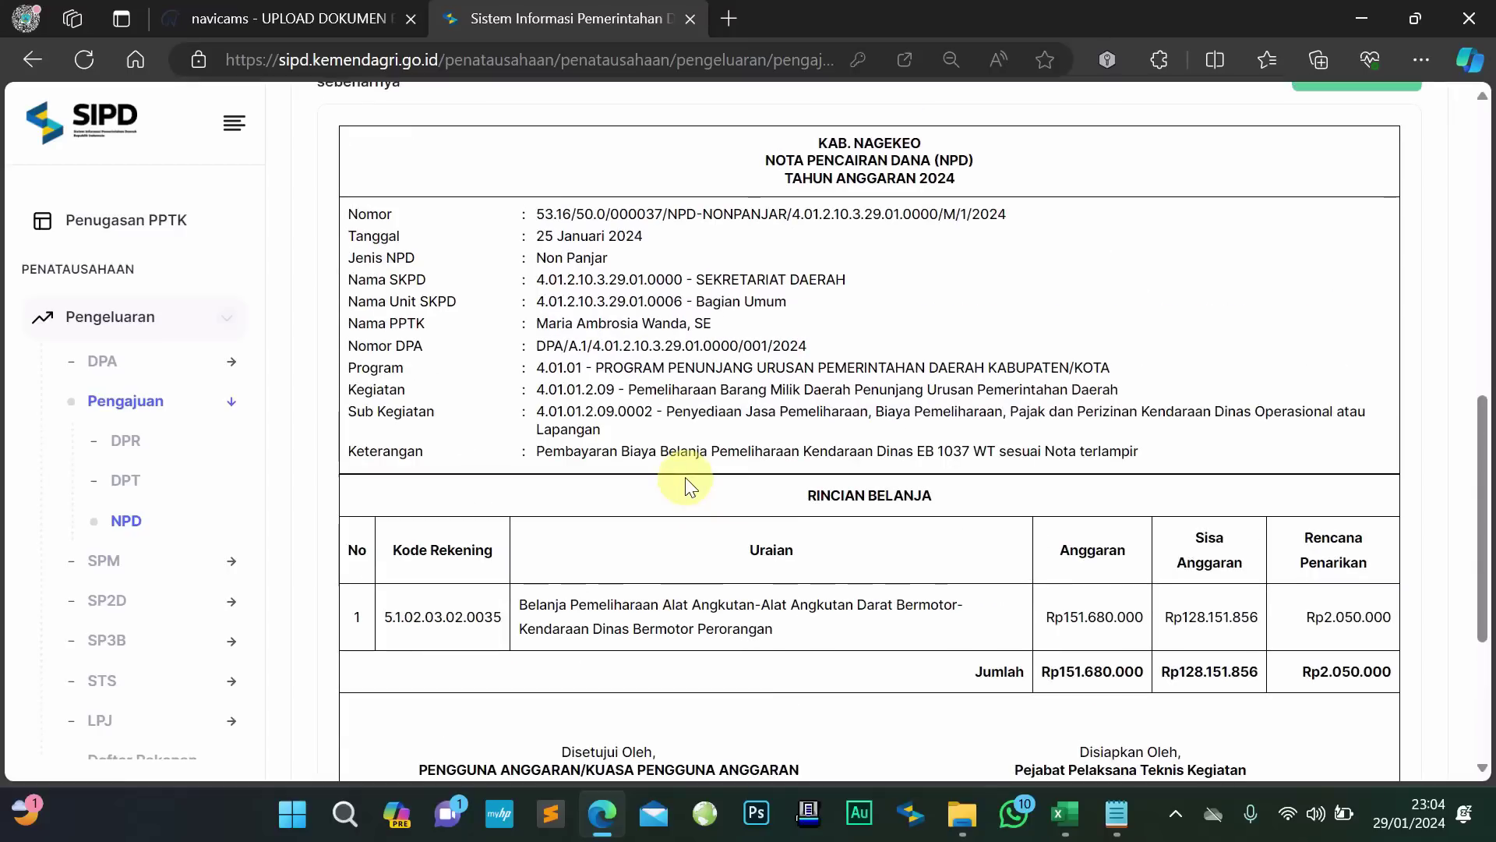
scroll(686, 477, "down", 3)
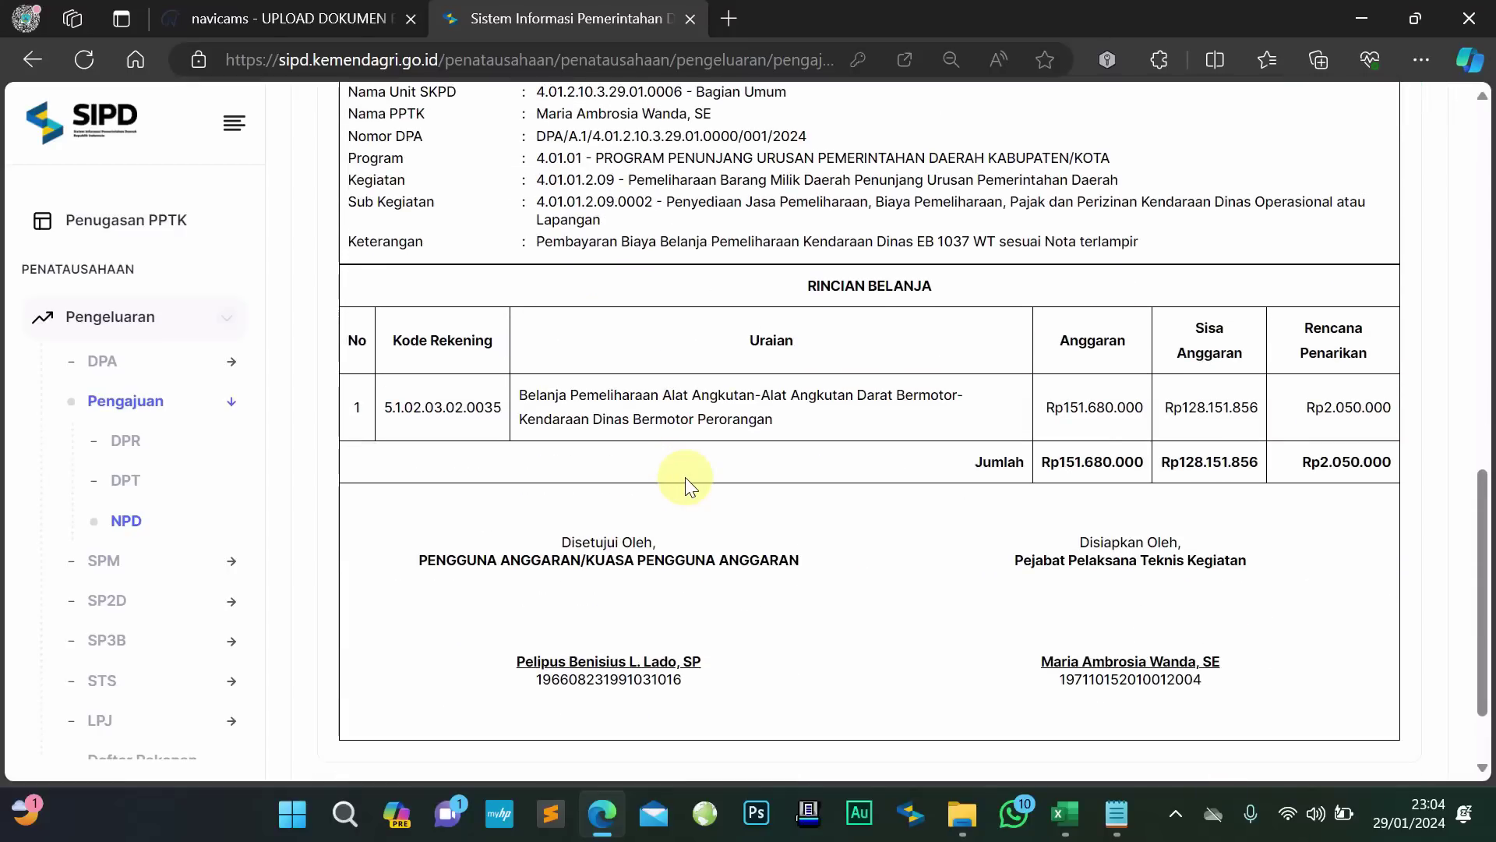
scroll(685, 477, "up", 8)
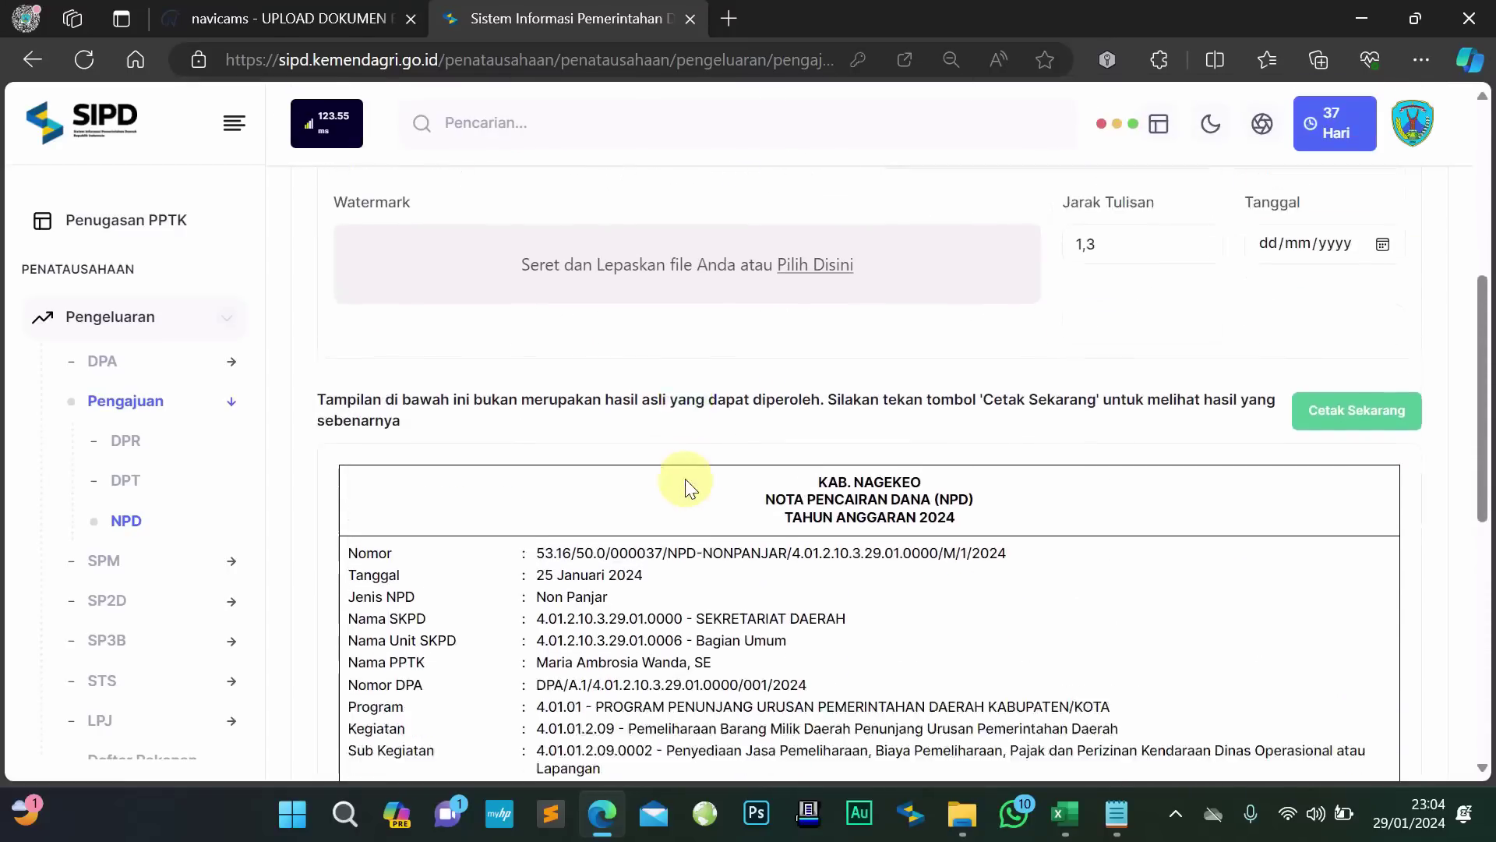
scroll(686, 485, "down", 3)
scroll(686, 485, "down", 6)
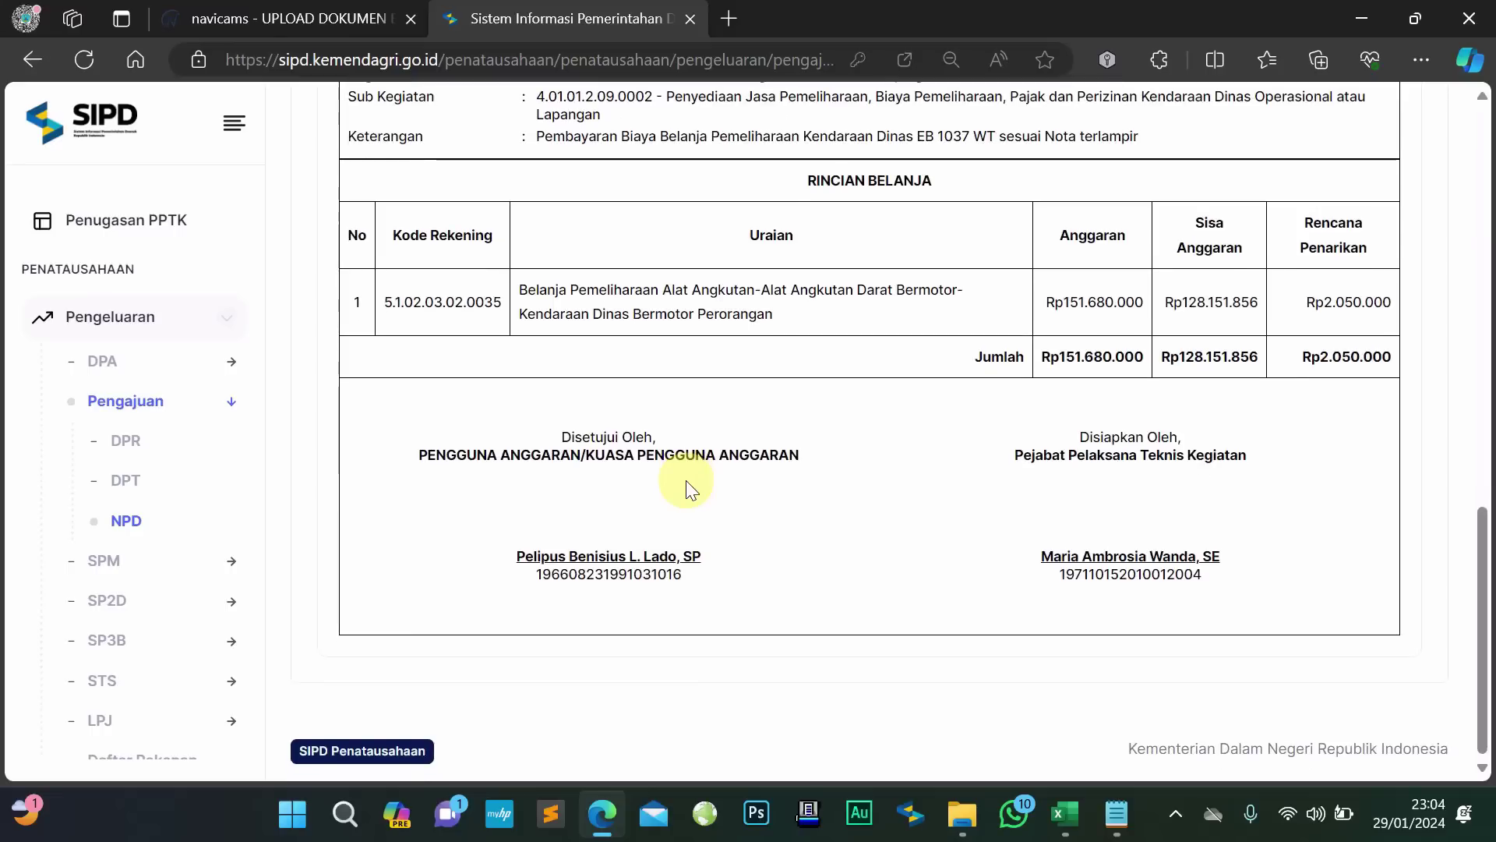
scroll(802, 469, "up", 5)
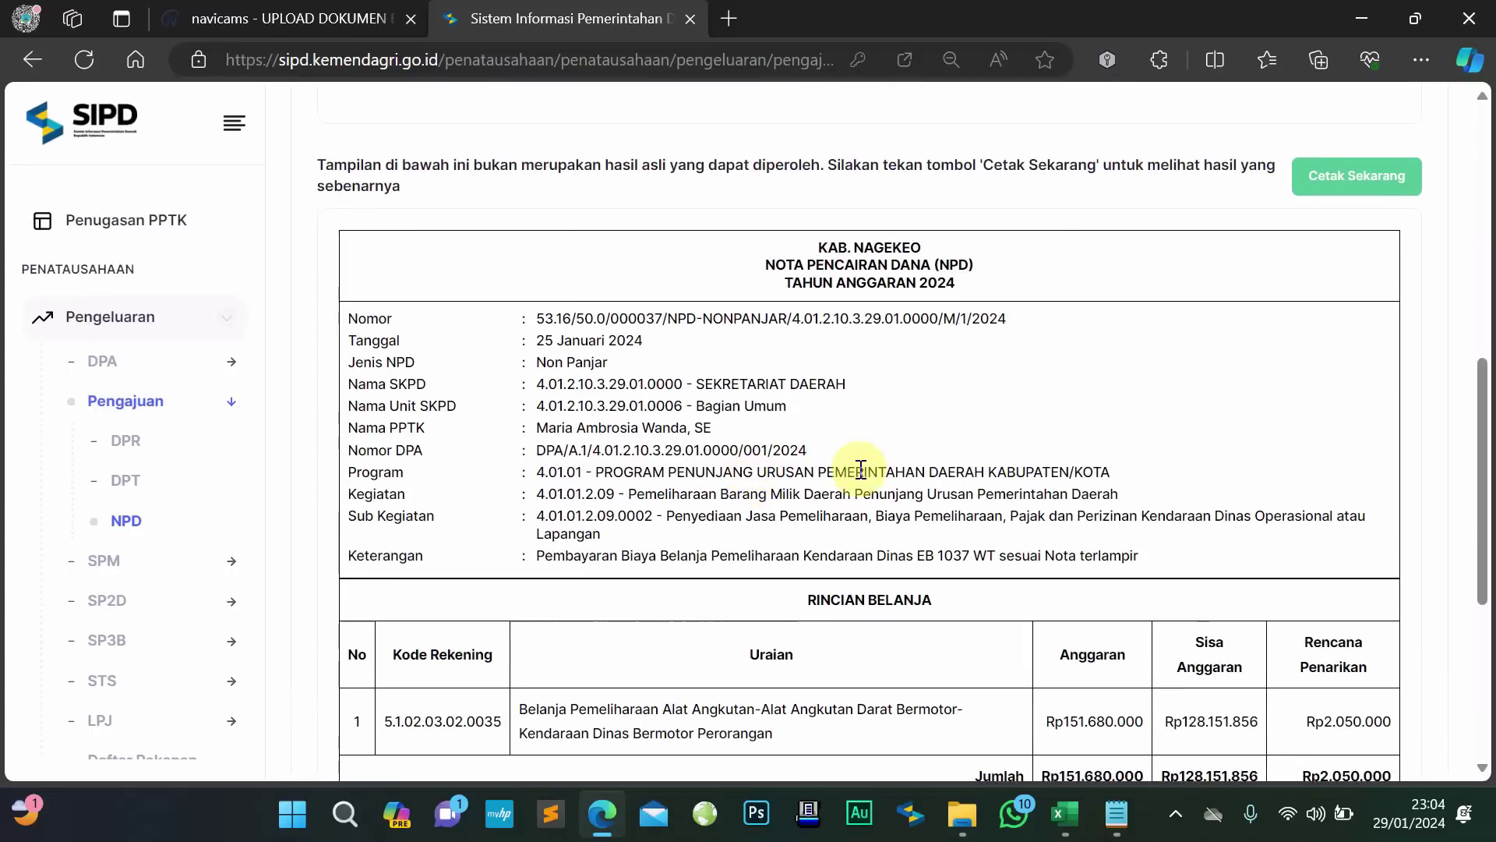
left_click(1357, 167)
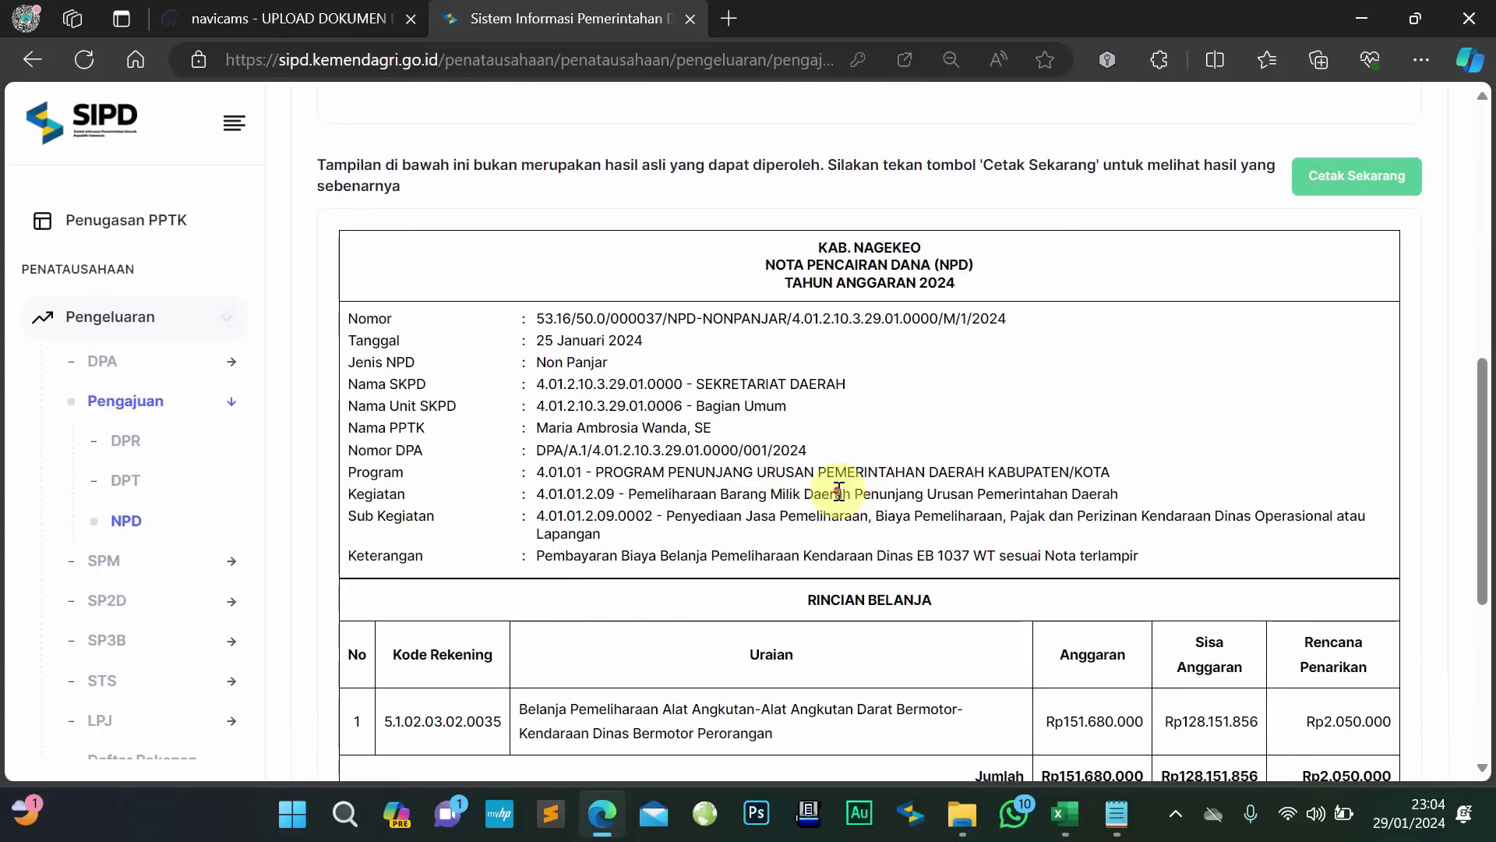
scroll(839, 489, "down", 5)
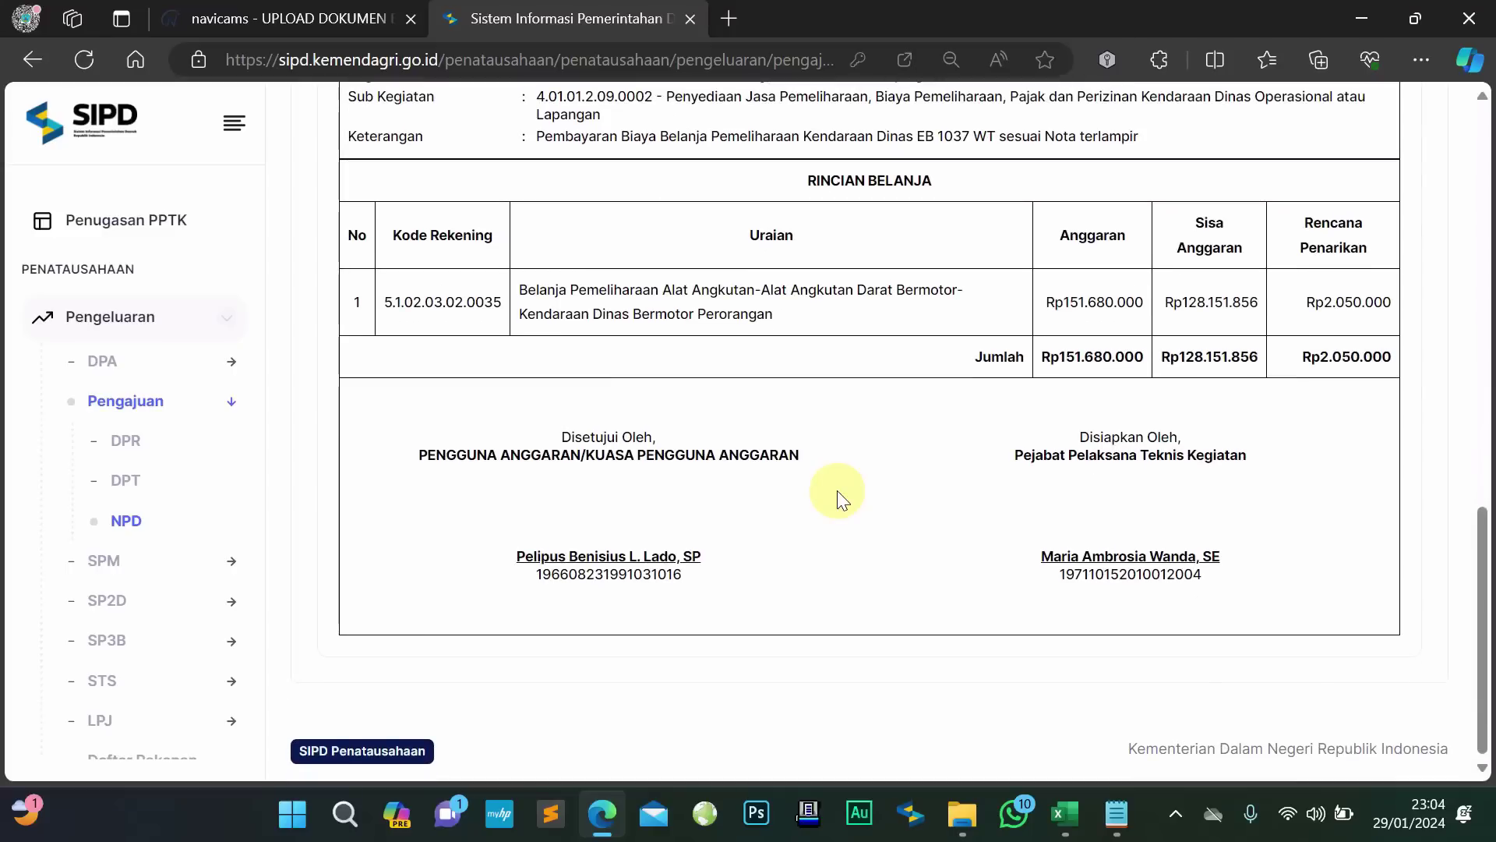
scroll(837, 489, "up", 3)
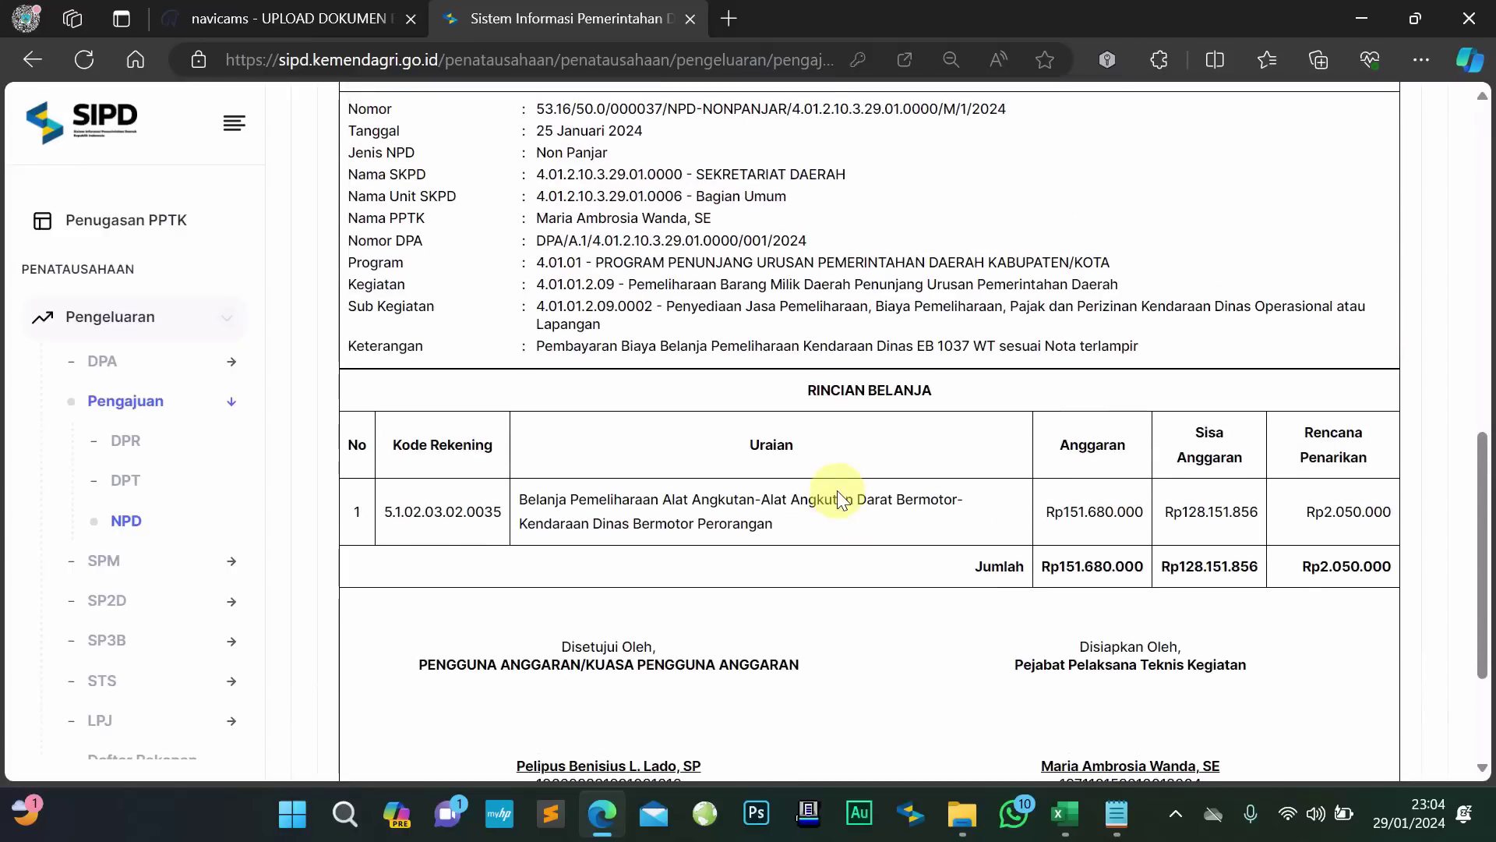
scroll(837, 490, "up", 3)
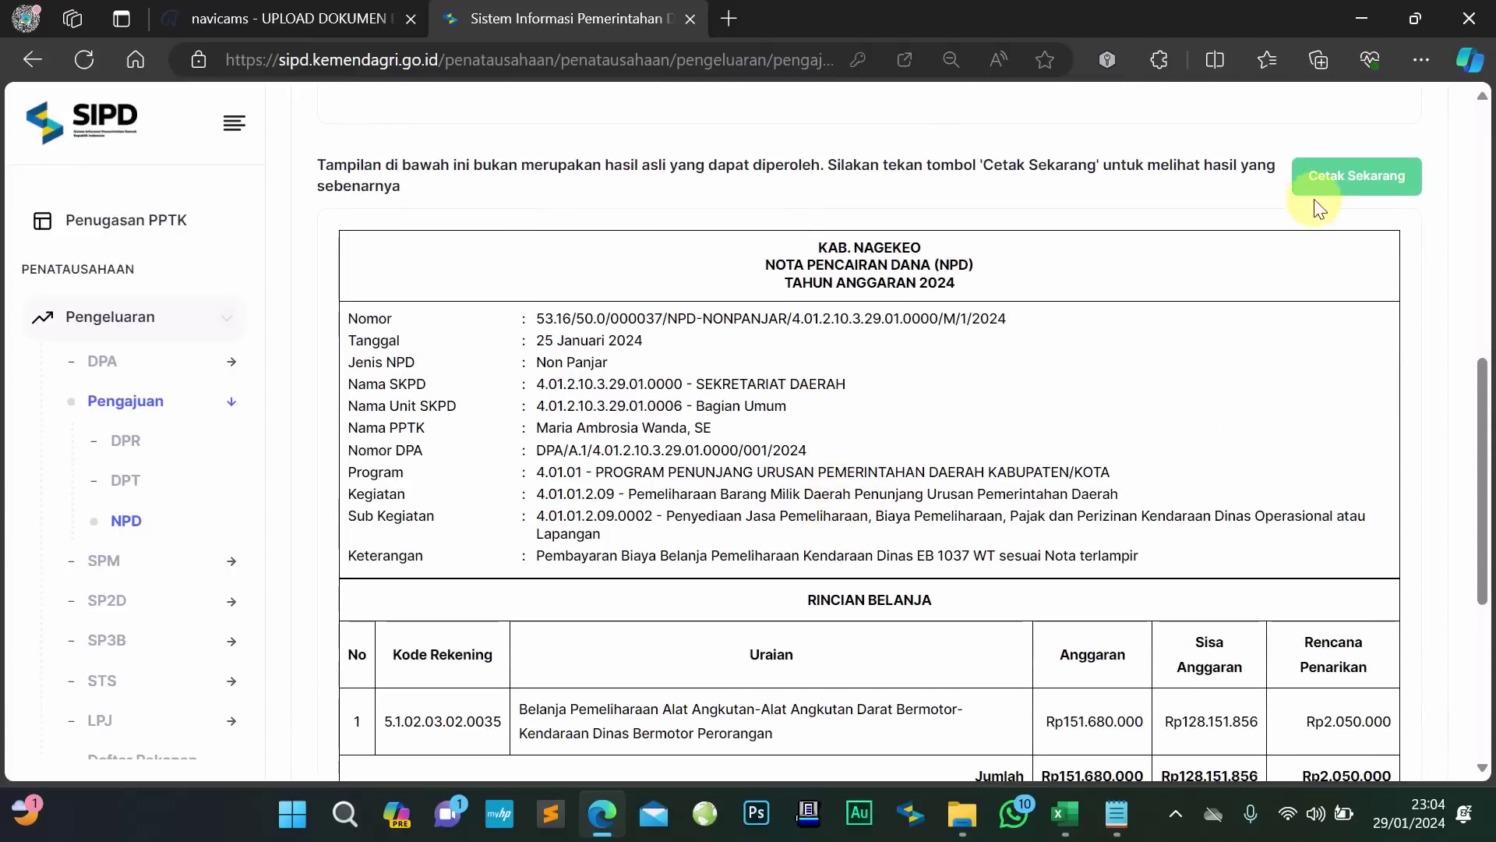
Generate the NPD printout with Cetak Sekarang and look through the resulting page from header to signatures
left_click(1331, 177)
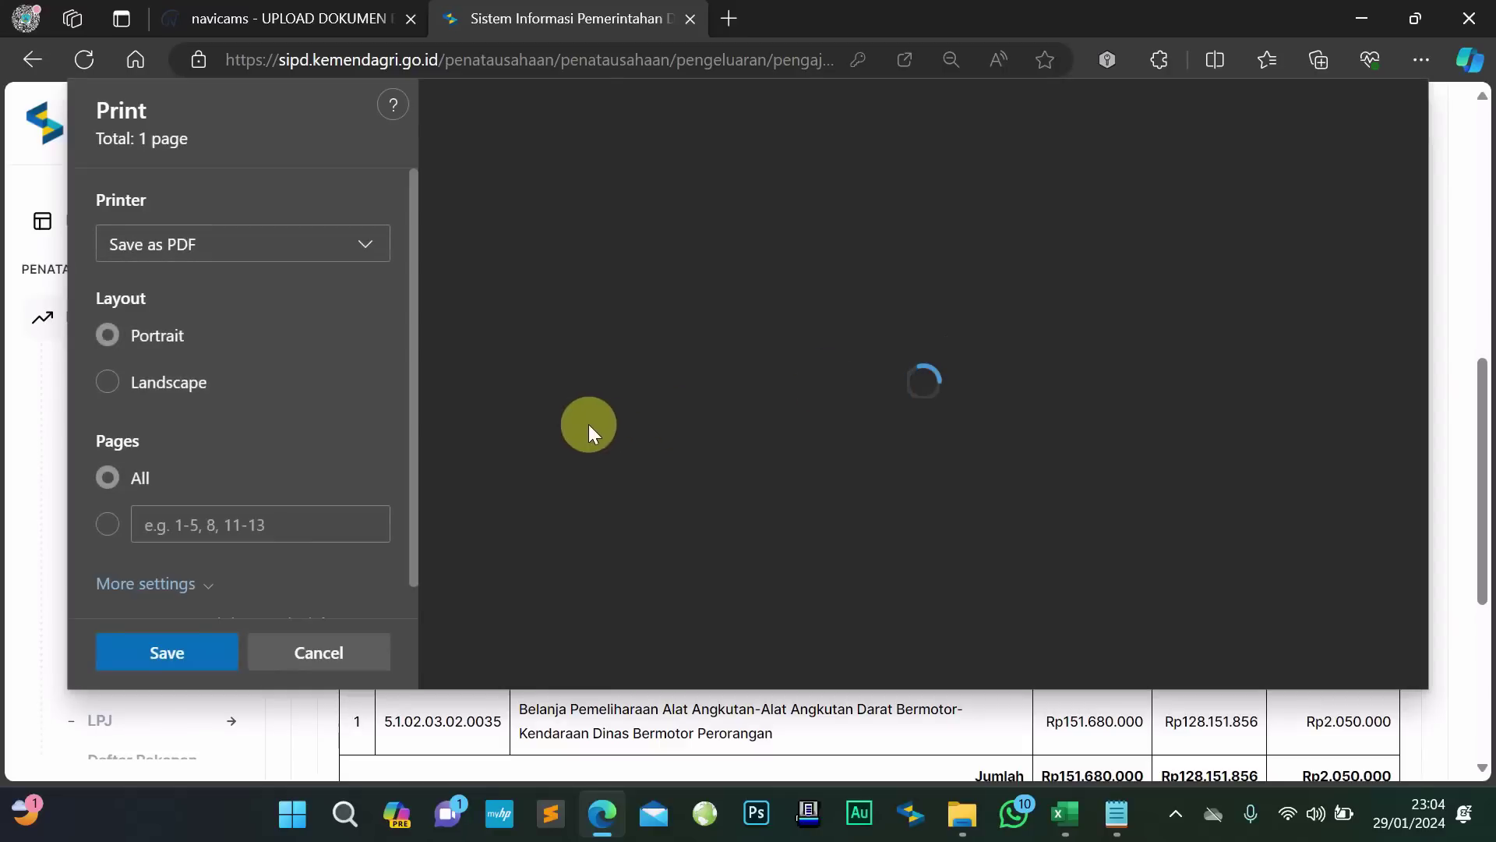
scroll(687, 394, "down", 5)
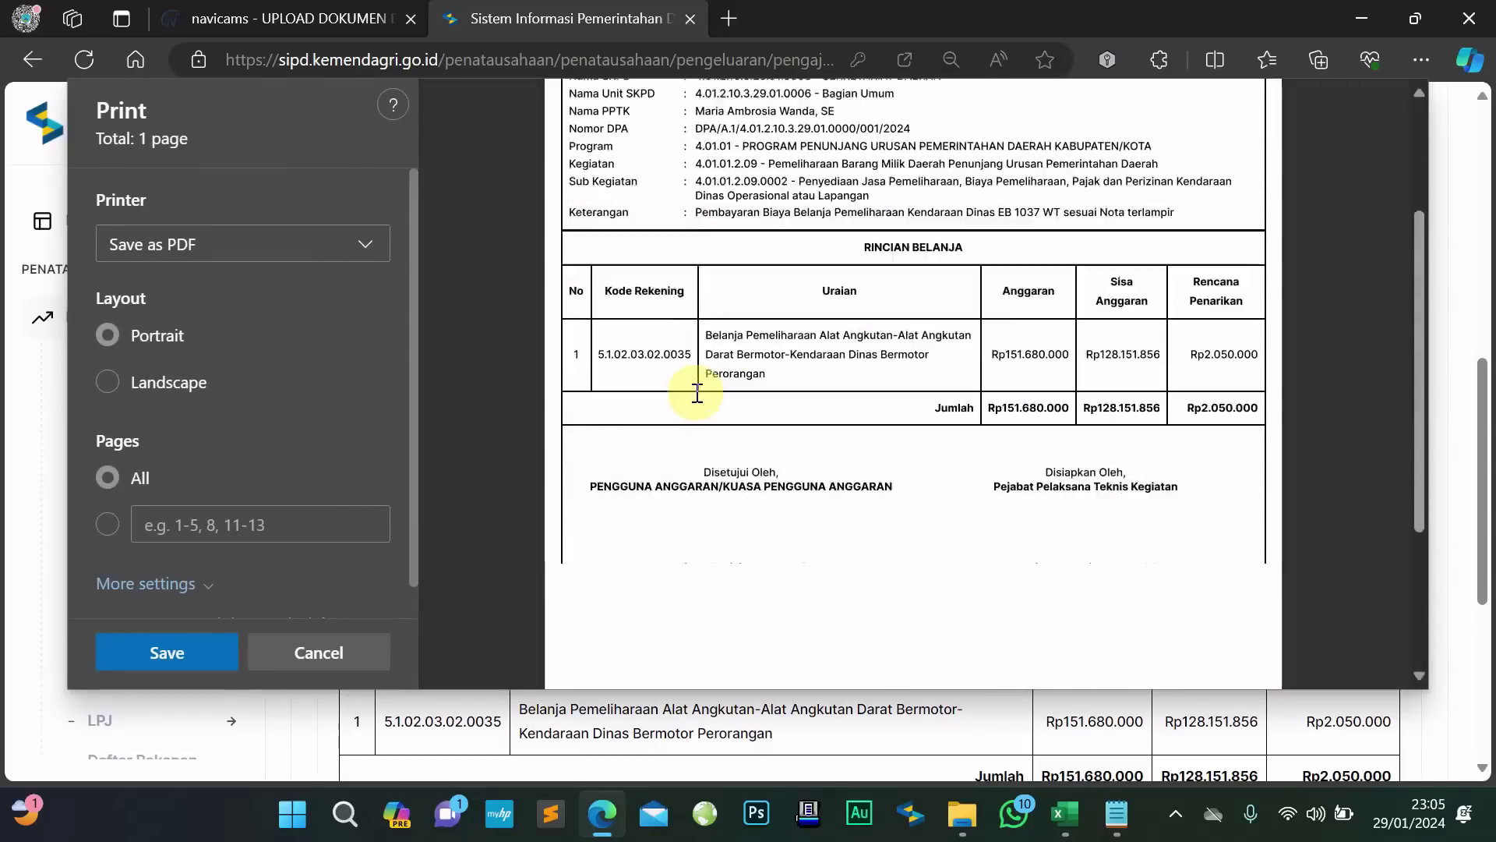
scroll(699, 395, "up", 5)
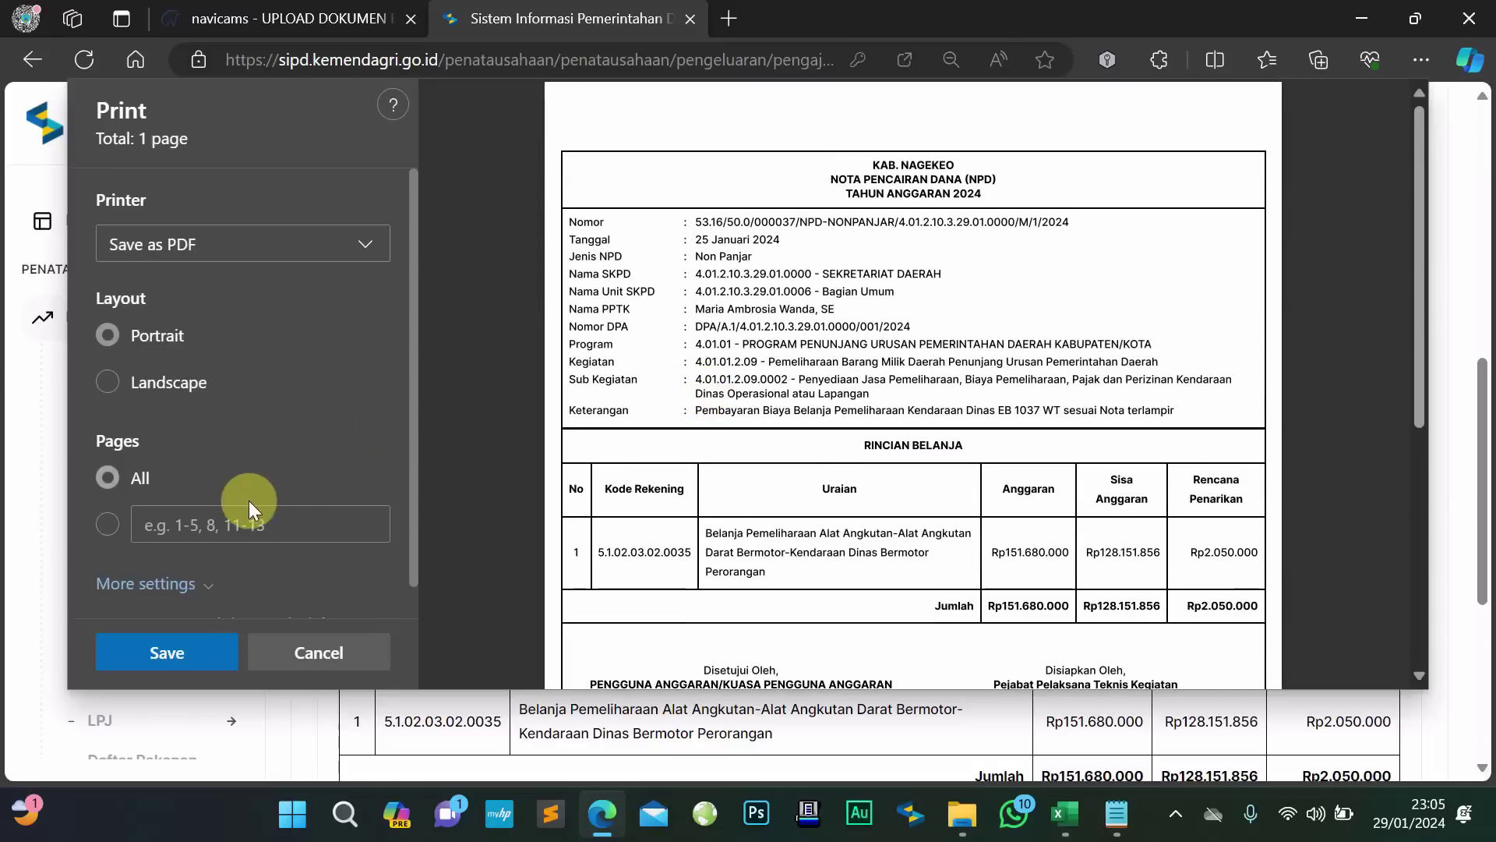
Switch the printout's margins to Custom with a left margin of 0.31", and review the page in the print preview
scroll(222, 358, "down", 1)
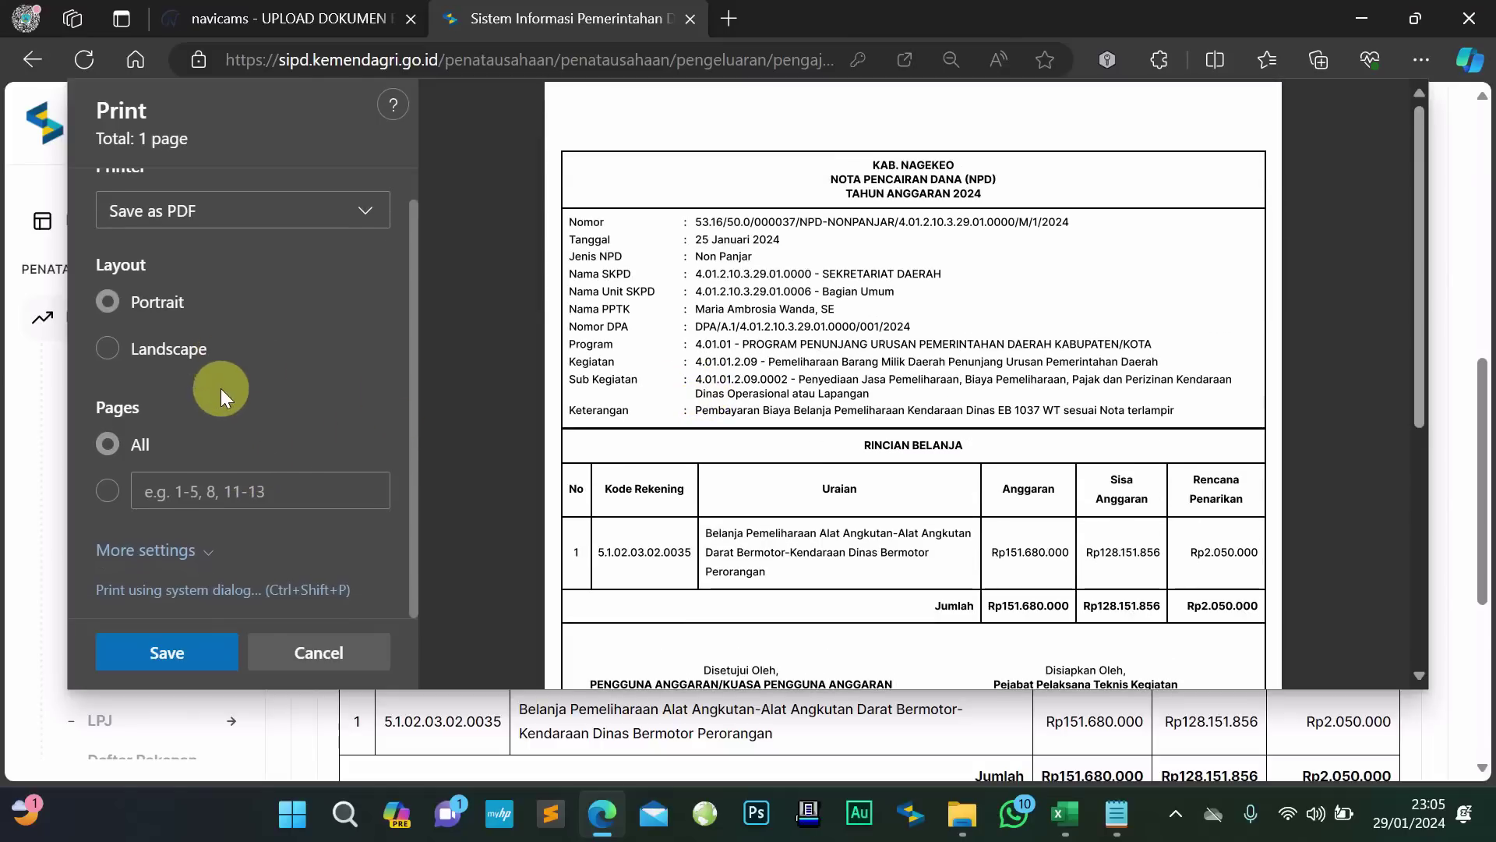
left_click(185, 550)
scroll(184, 541, "down", 5)
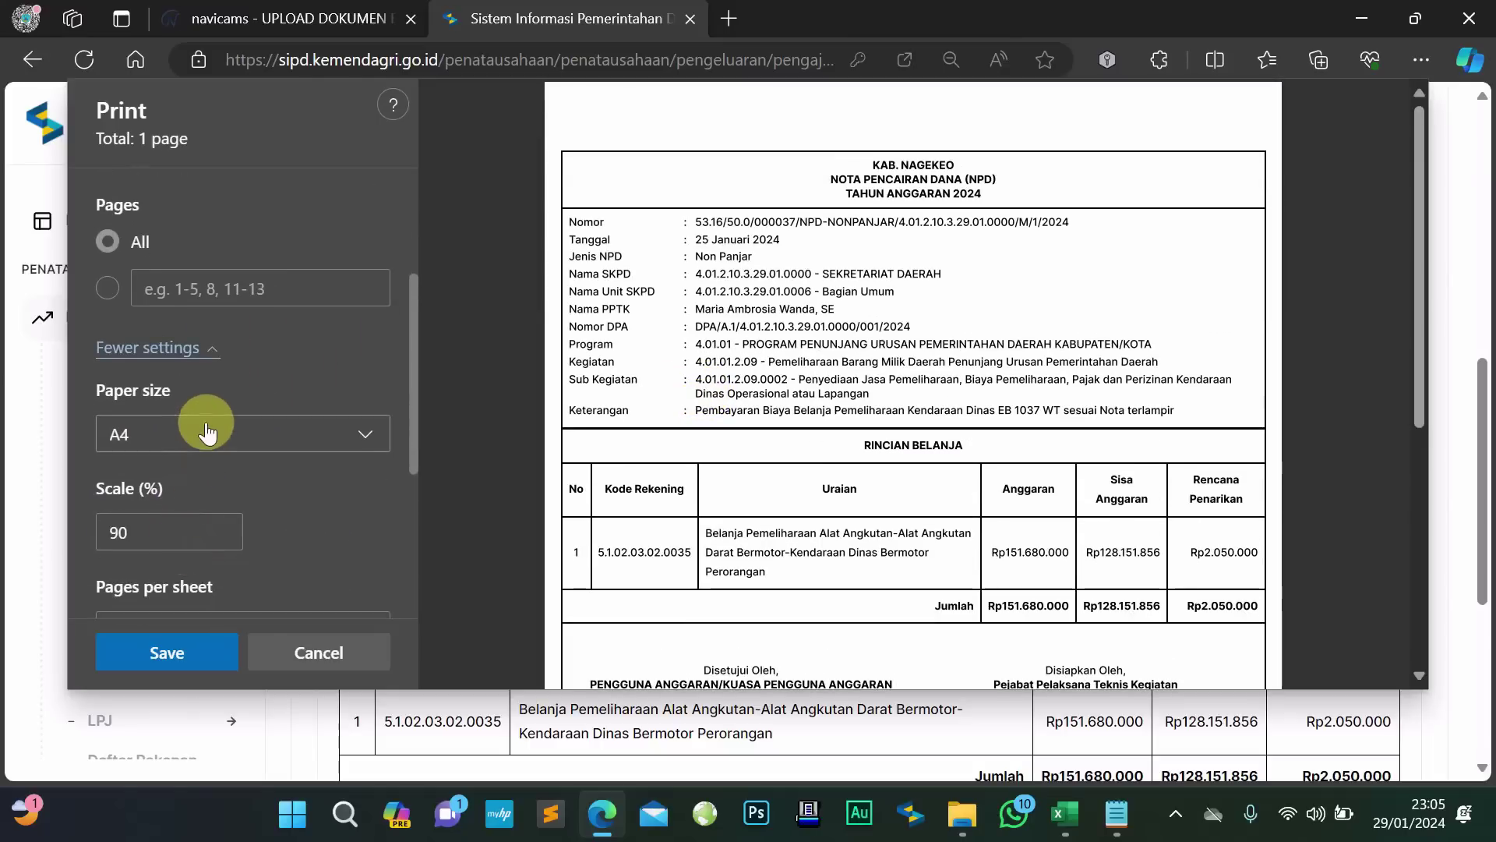
scroll(204, 429, "down", 1)
scroll(207, 432, "down", 5)
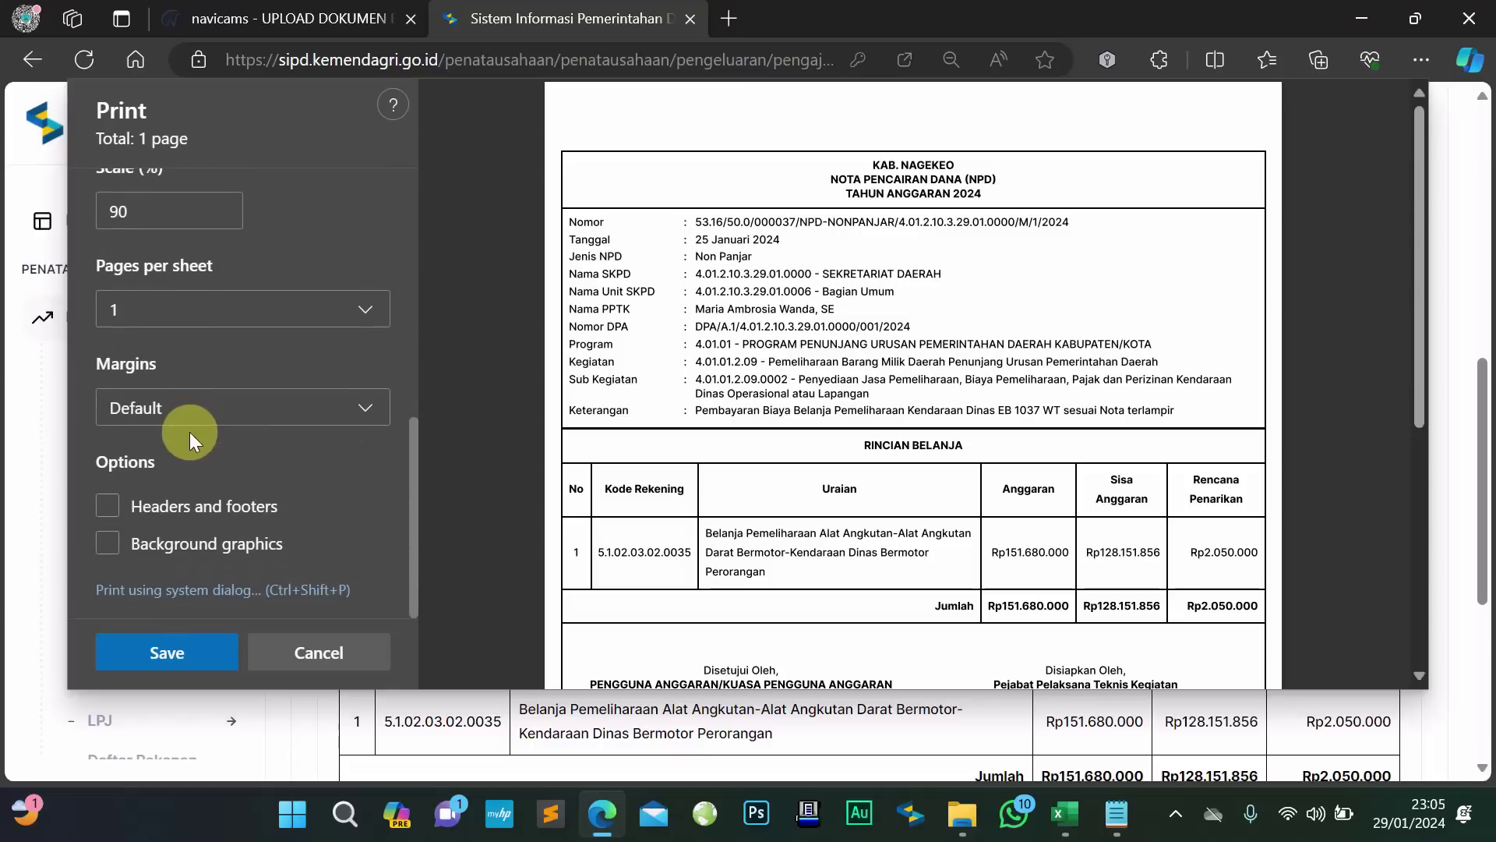
left_click(209, 407)
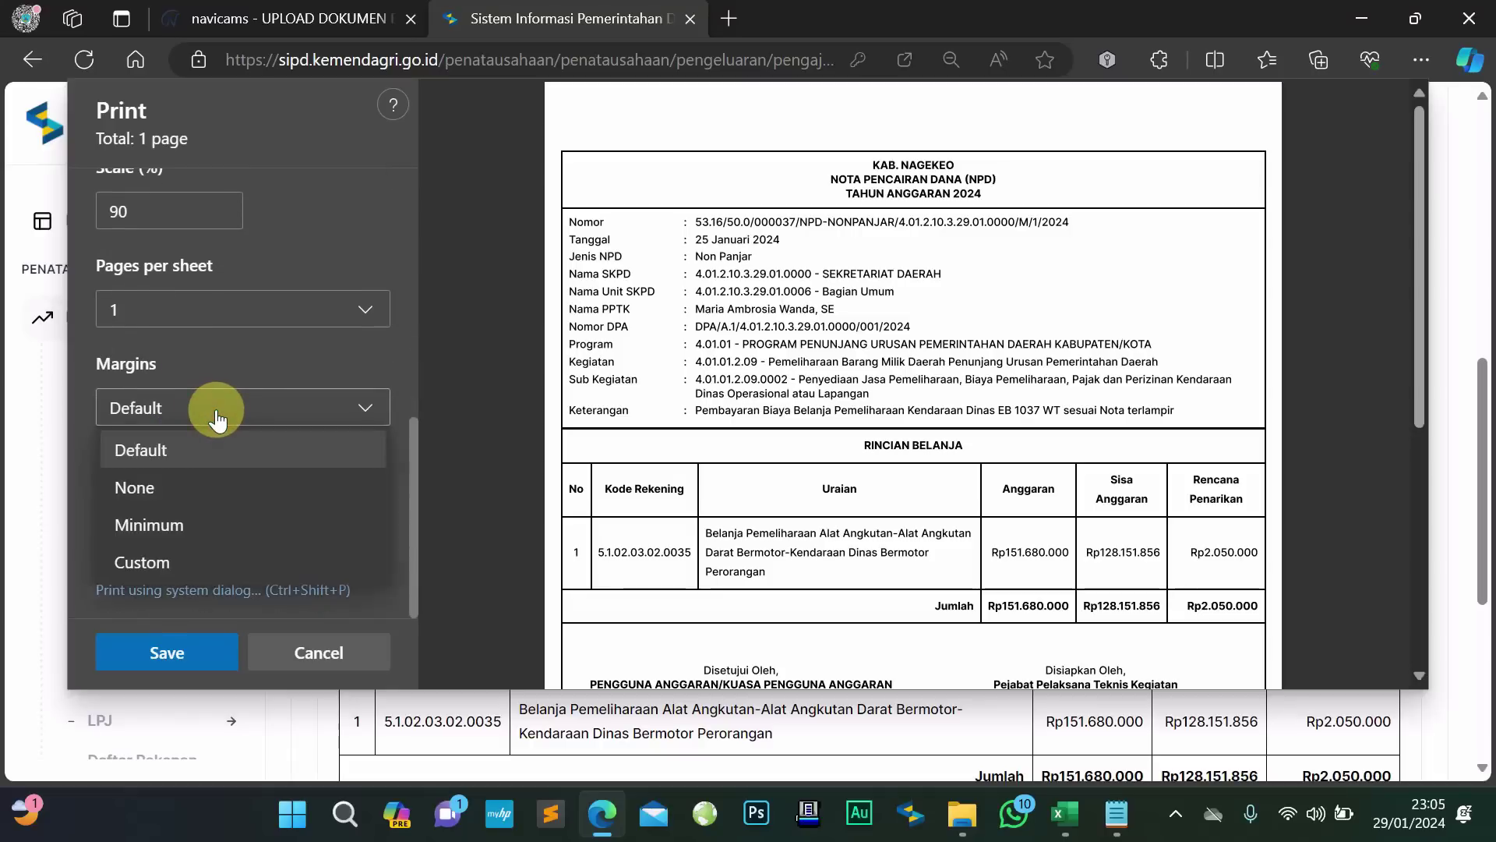
left_click(141, 561)
scroll(132, 499, "down", 1)
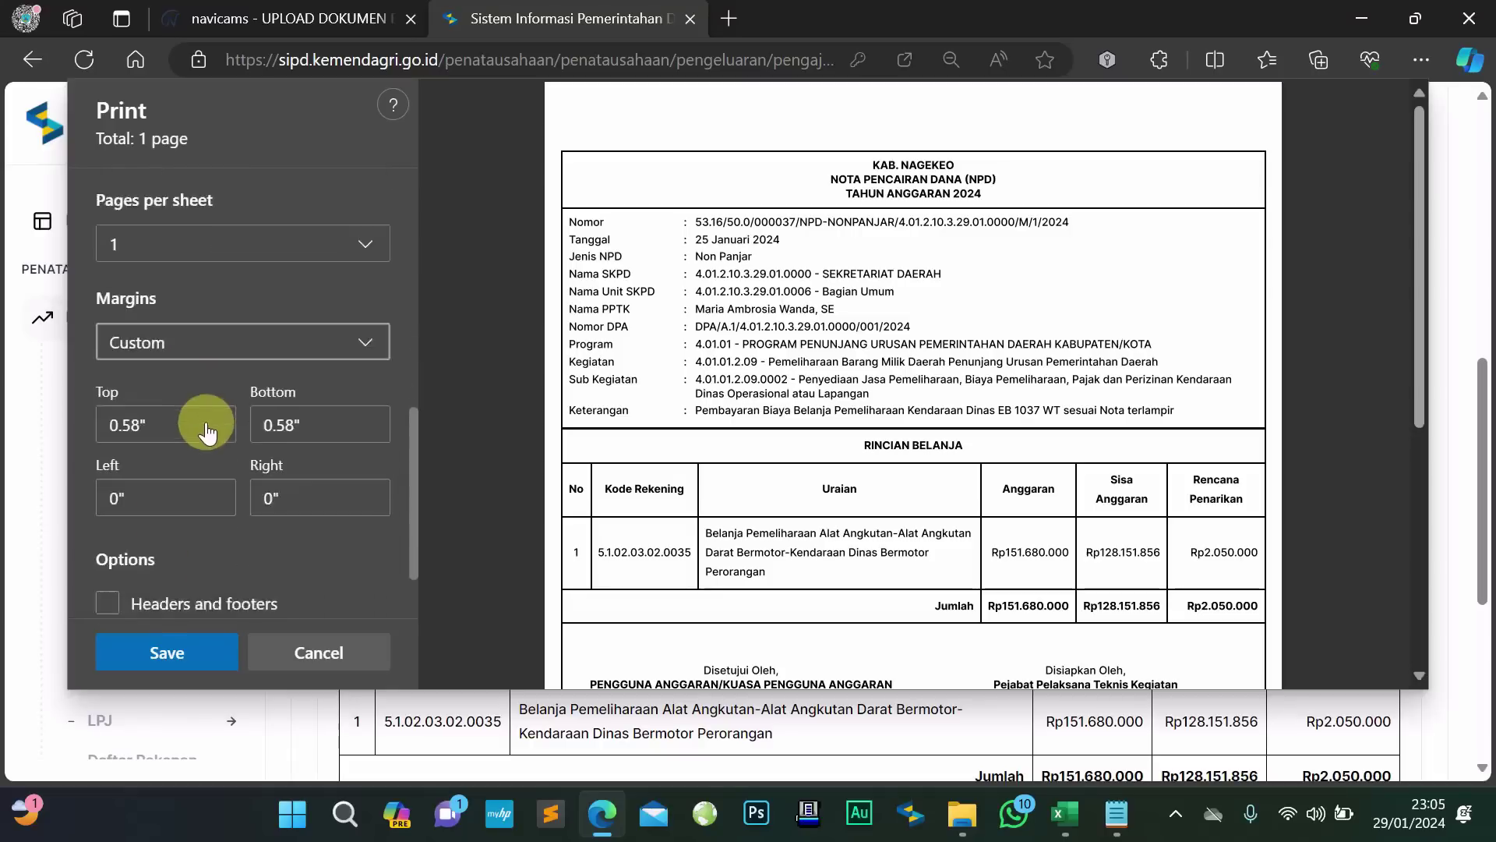
left_click(117, 424)
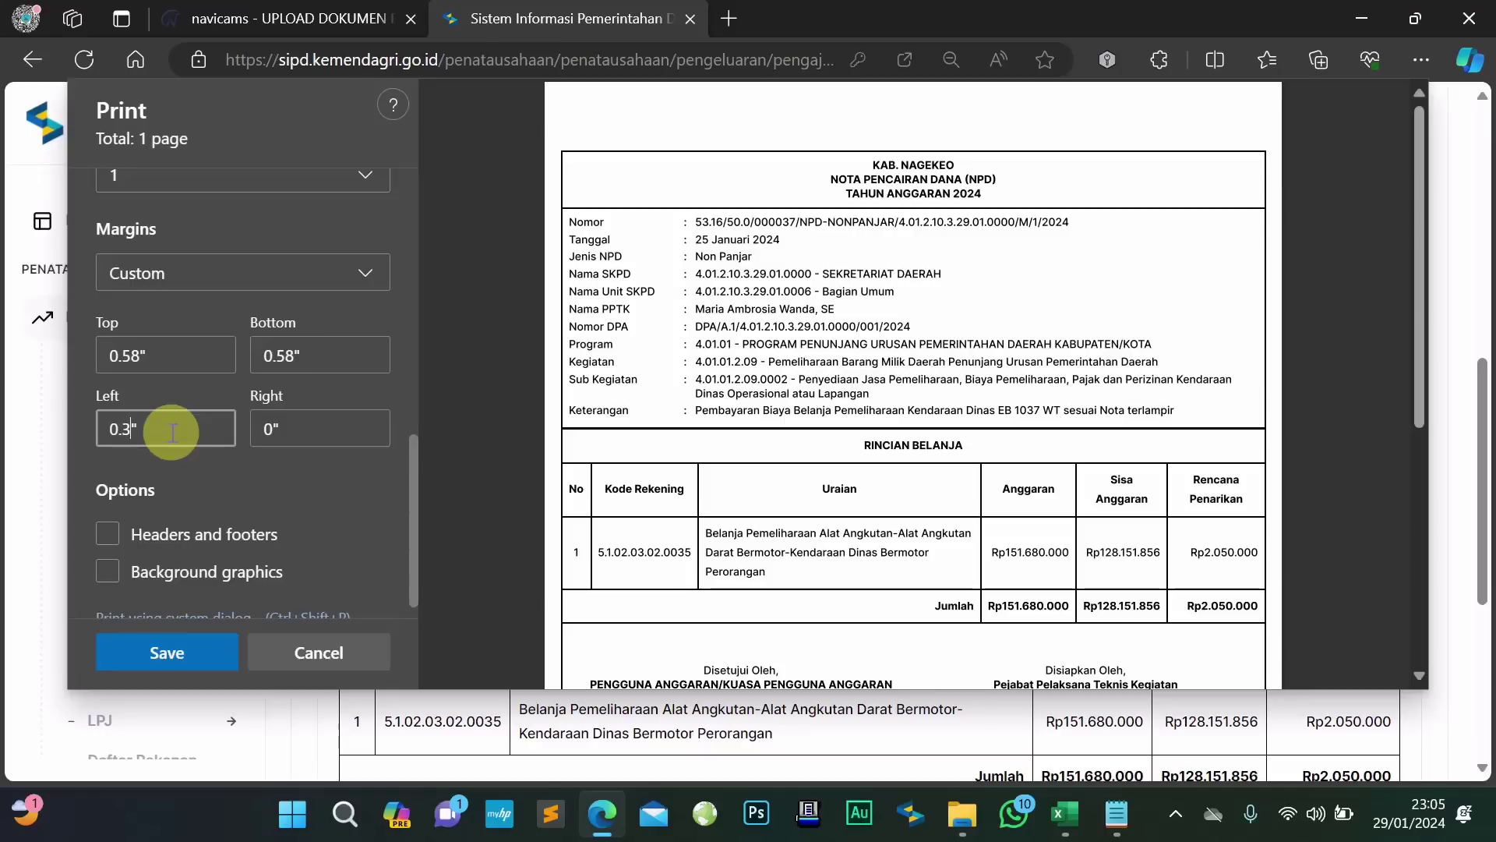
type("1")
scroll(344, 491, "up", 5)
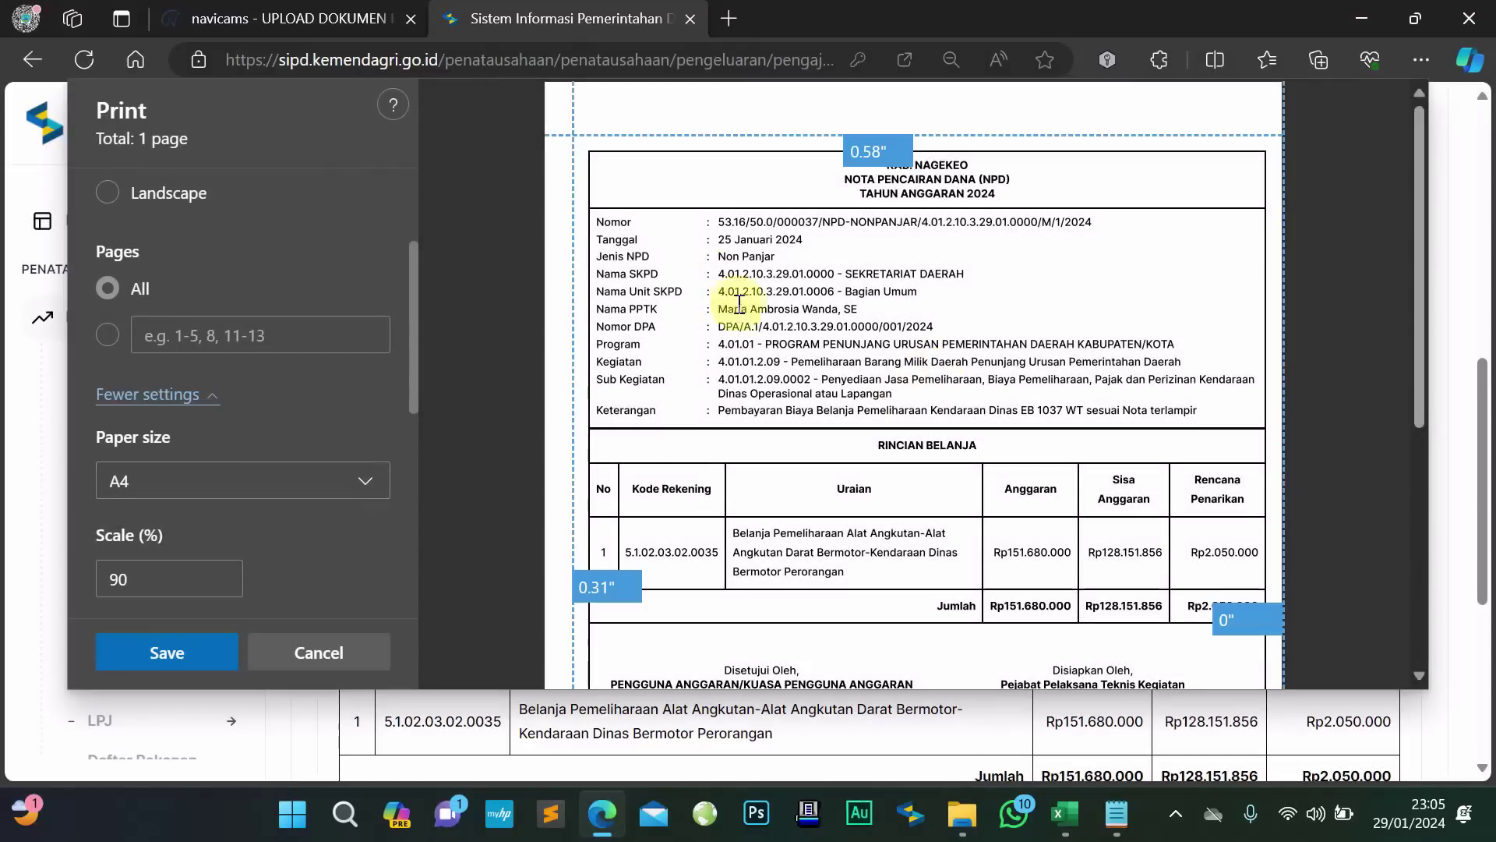
scroll(263, 381, "down", 2)
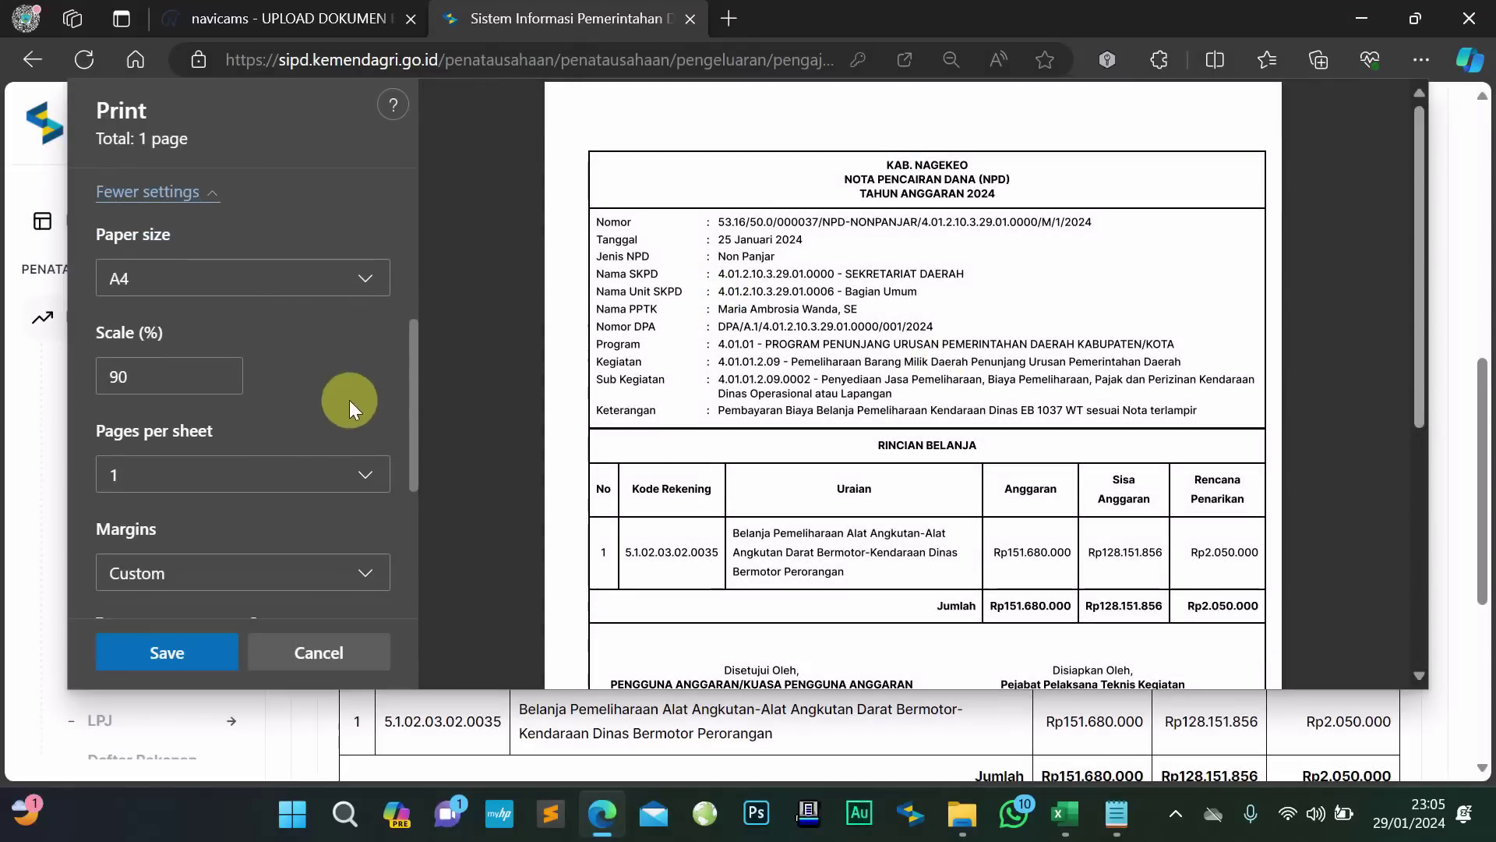
scroll(694, 435, "down", 4)
scroll(699, 333, "up", 4)
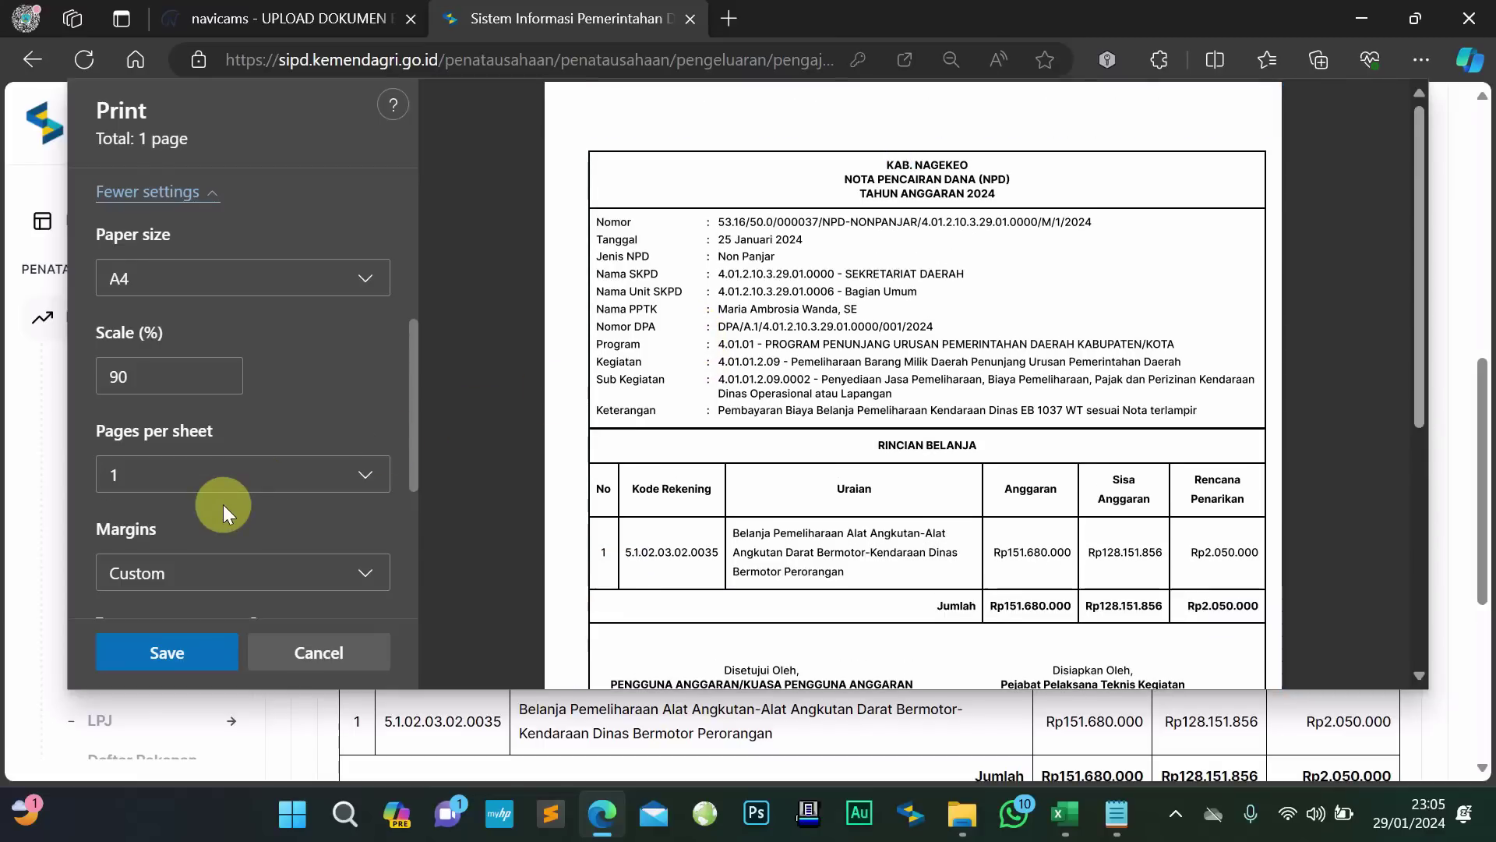
Start saving the printout as PDF and choose the folder BUD TA.2024 > SIPD RI > SETDA - NPD TBP dgn Pajak > revisi on drive D
scroll(223, 503, "down", 1)
left_click(162, 661)
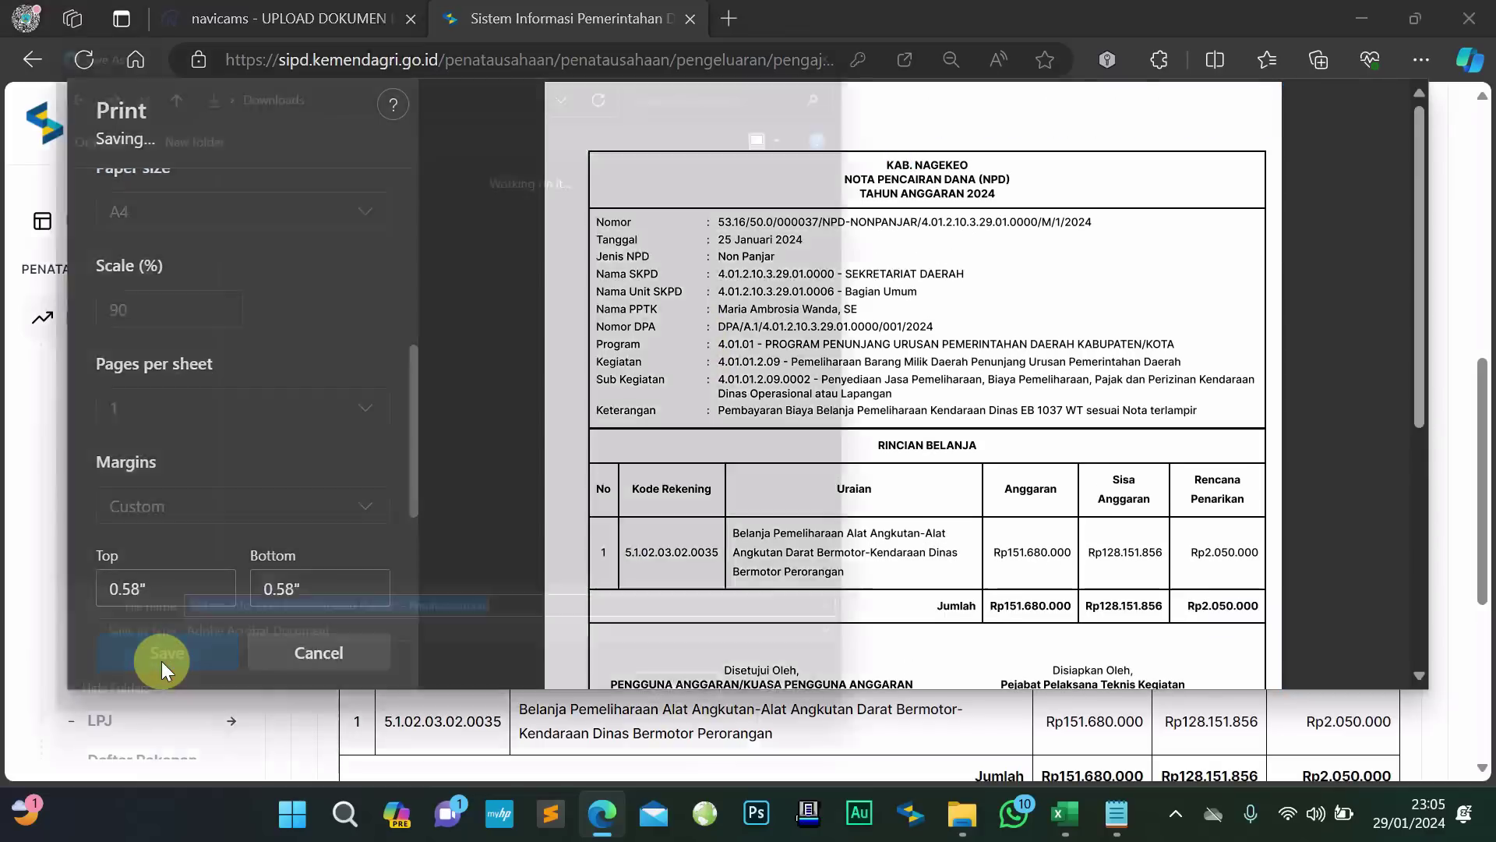
scroll(107, 468, "down", 5)
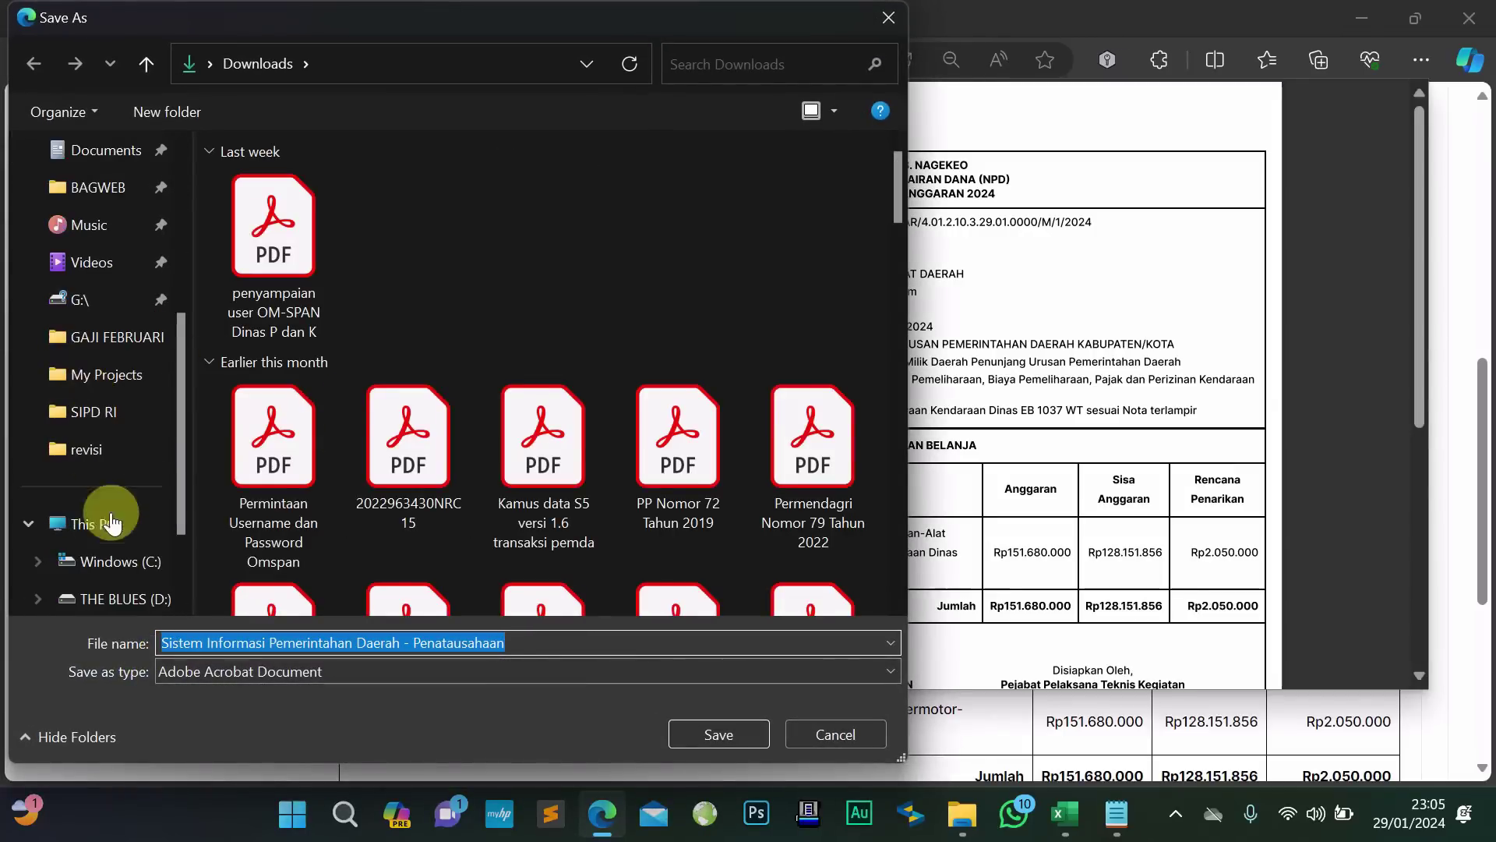
left_click(117, 450)
left_click(127, 489)
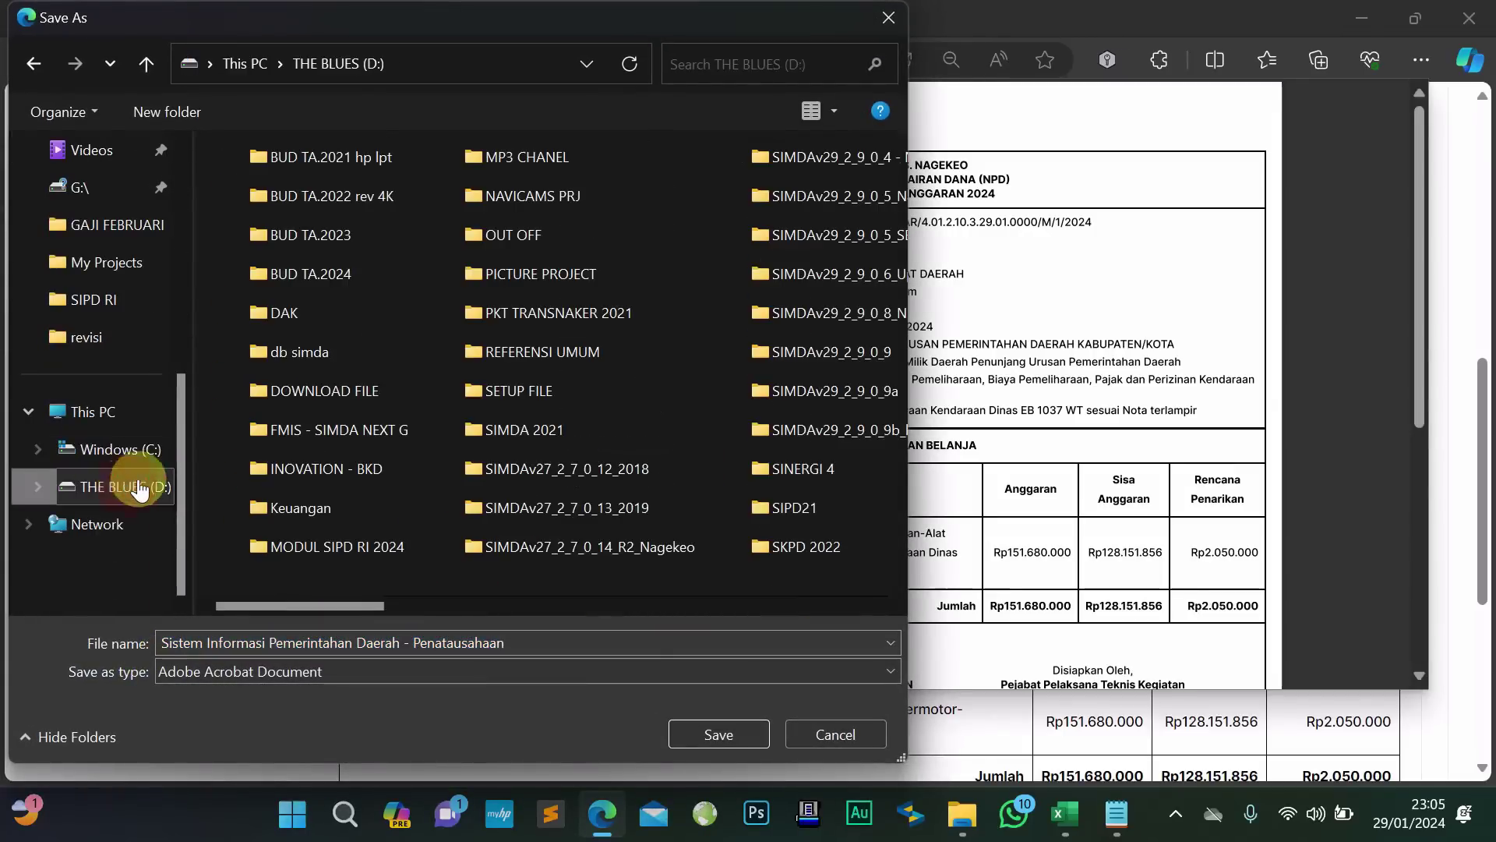
double_click(330, 270)
scroll(330, 270, "down", 1)
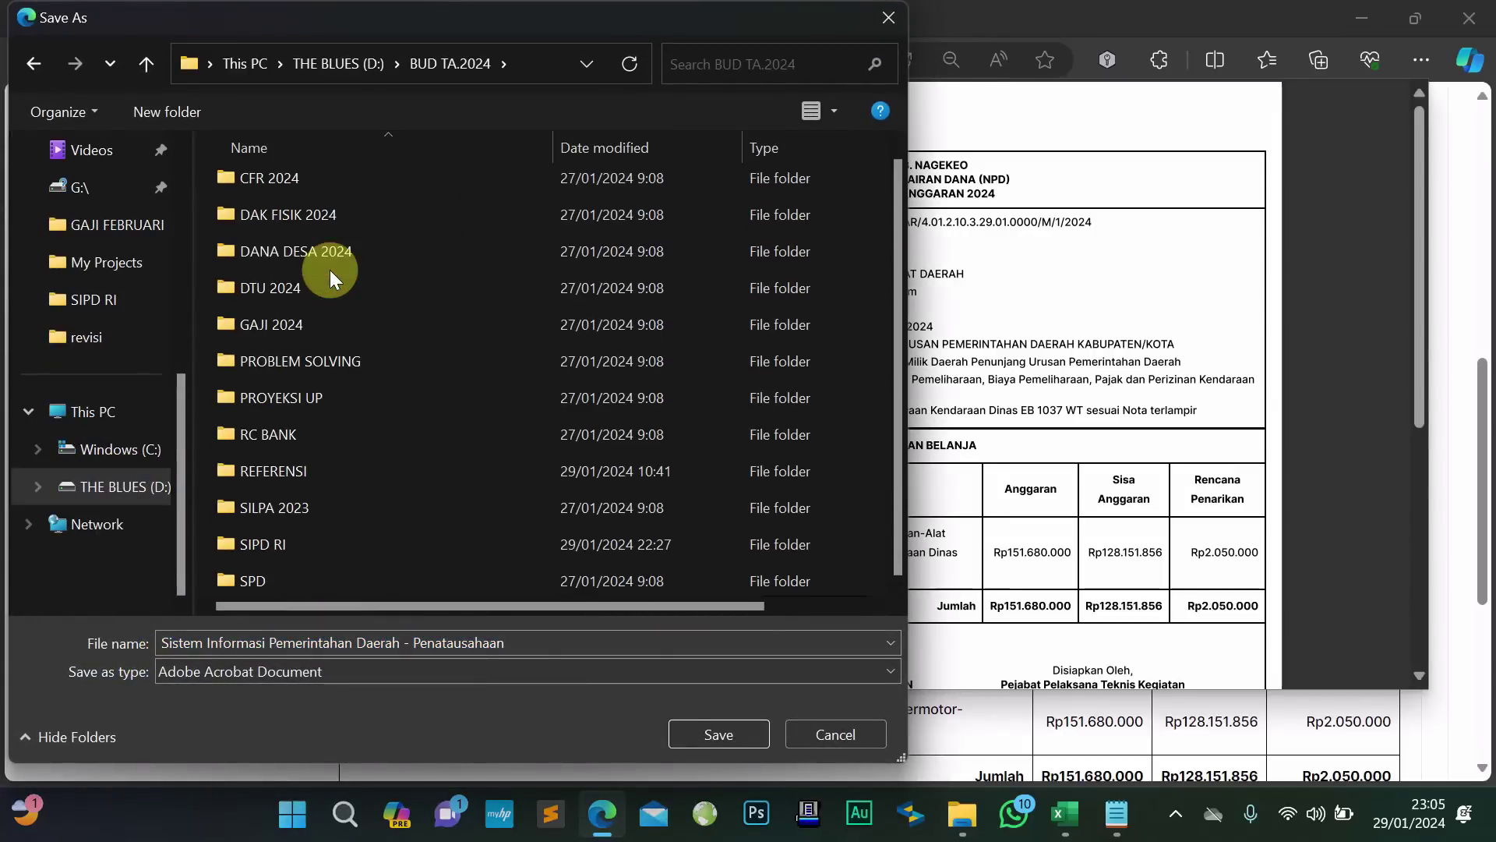
double_click(269, 543)
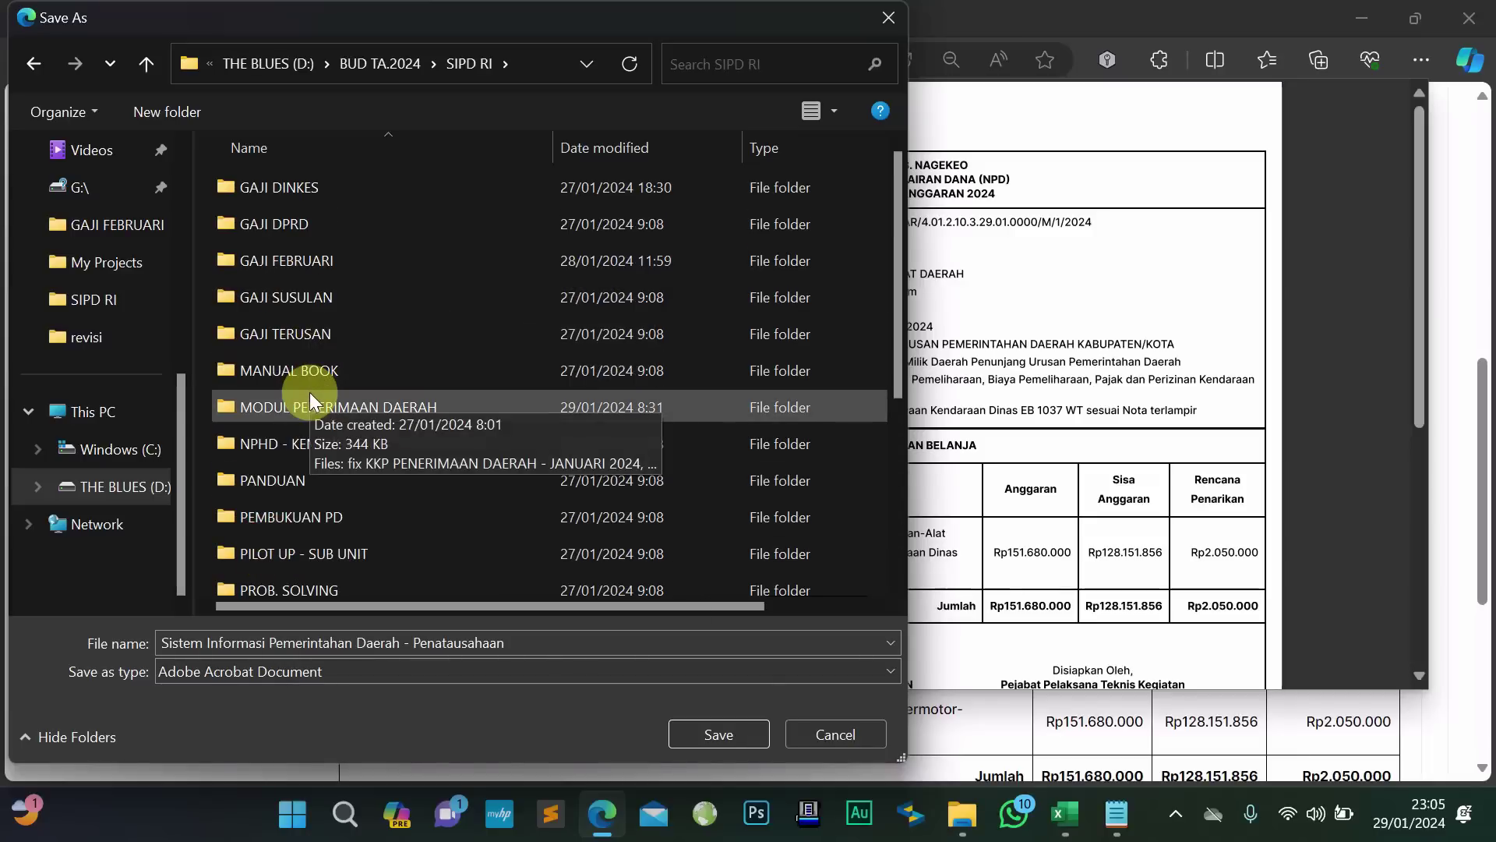
scroll(336, 570, "down", 2)
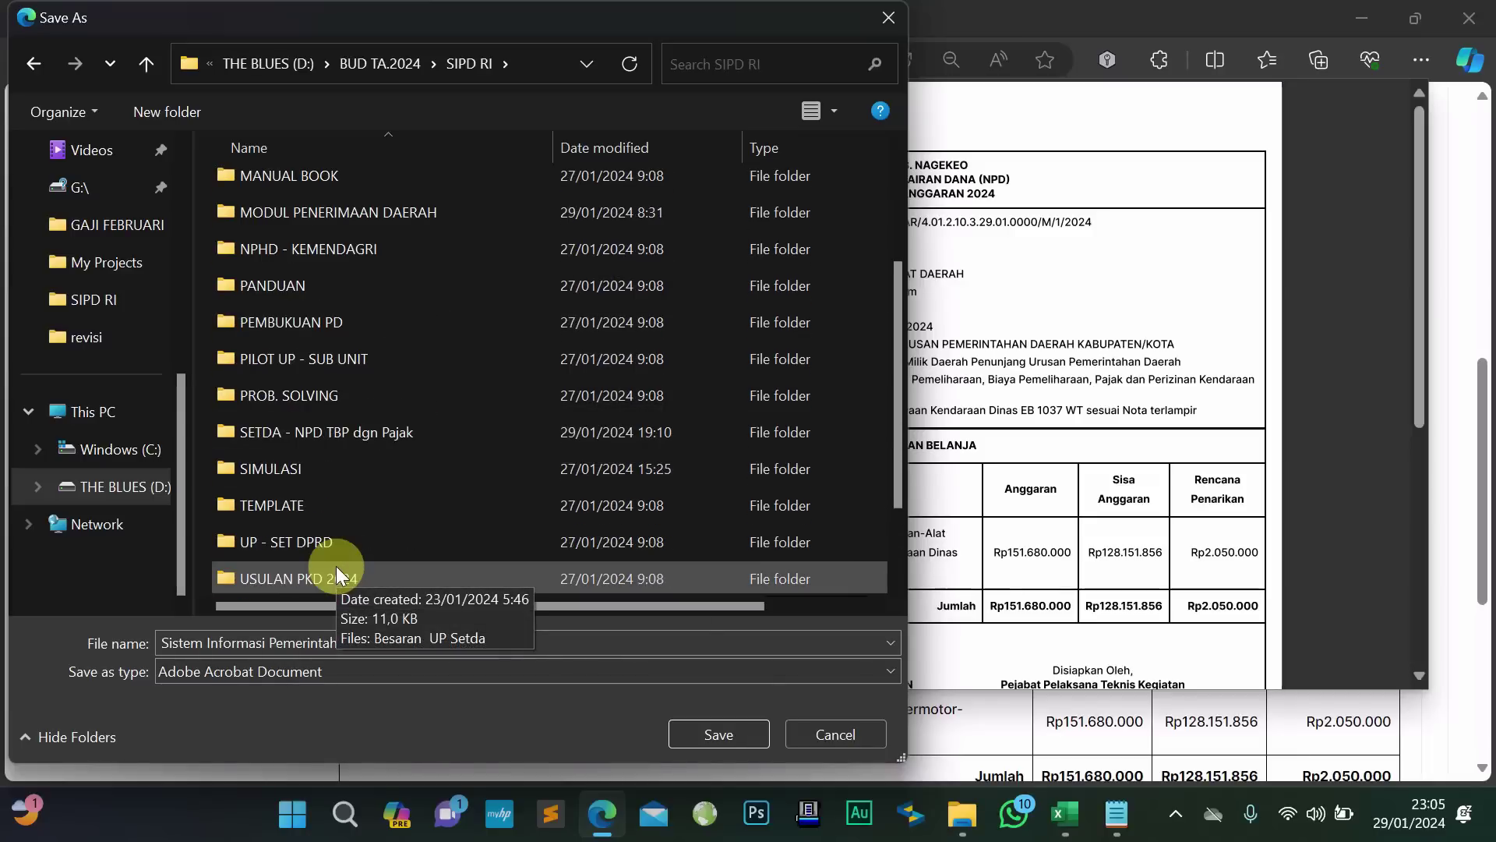
double_click(340, 427)
double_click(255, 190)
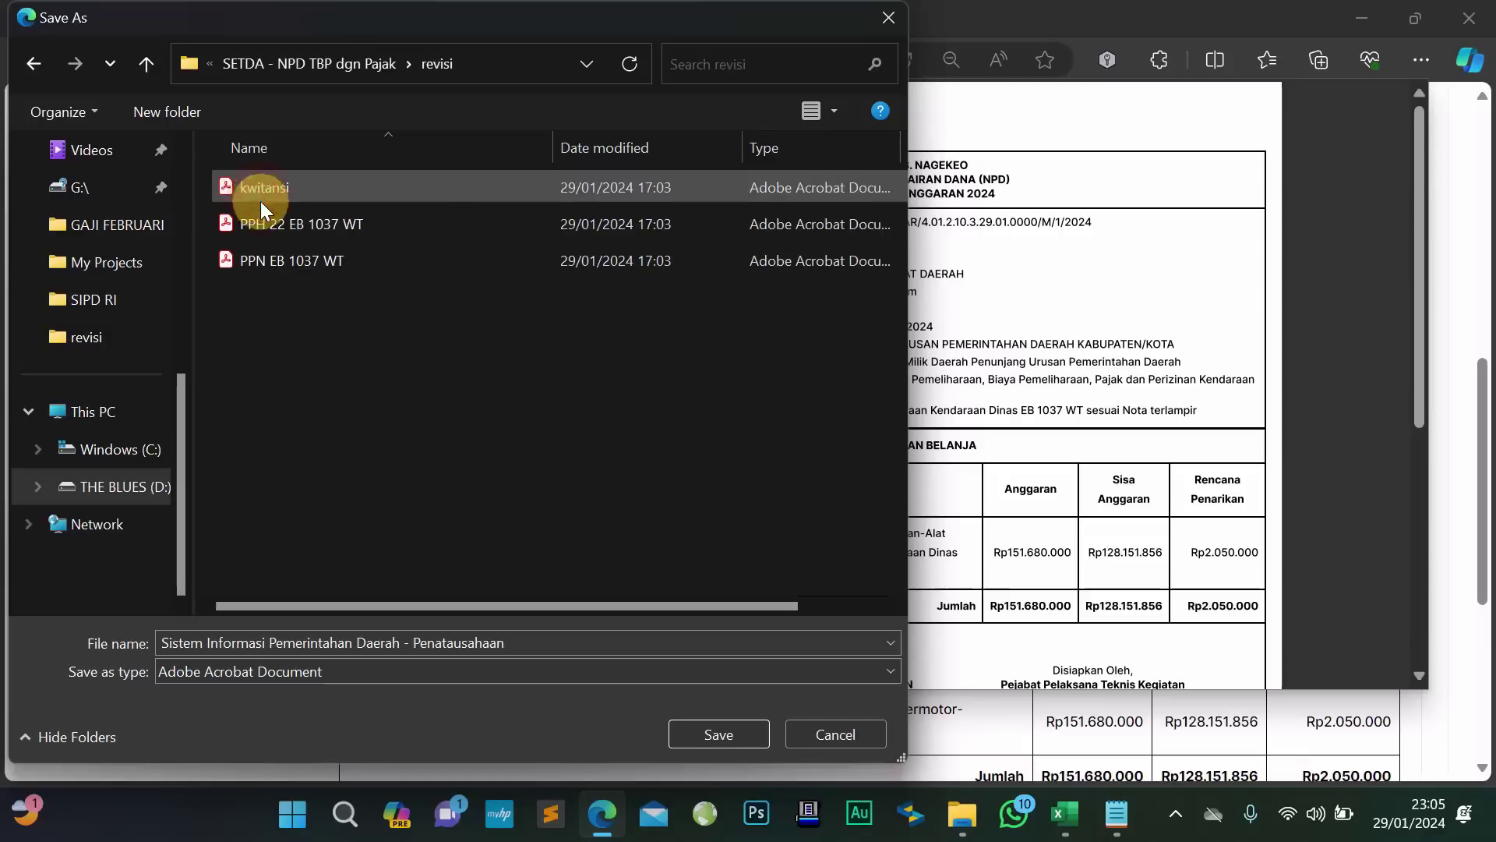
Name the PDF file NPD, save it in the revisi folder and return to the start of the print page
left_click(304, 633)
type("NPD")
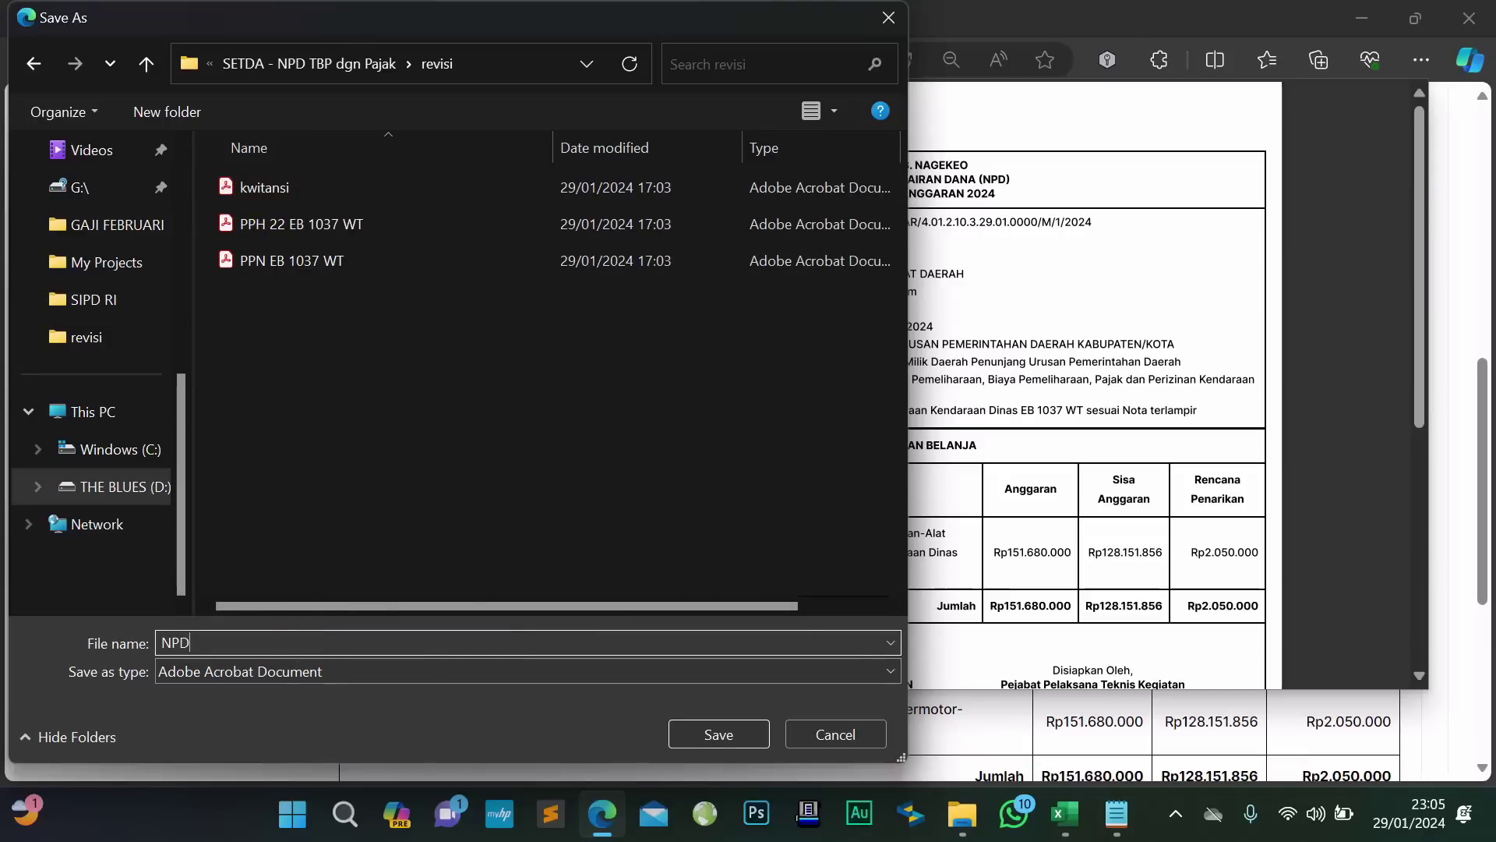
left_click(759, 732)
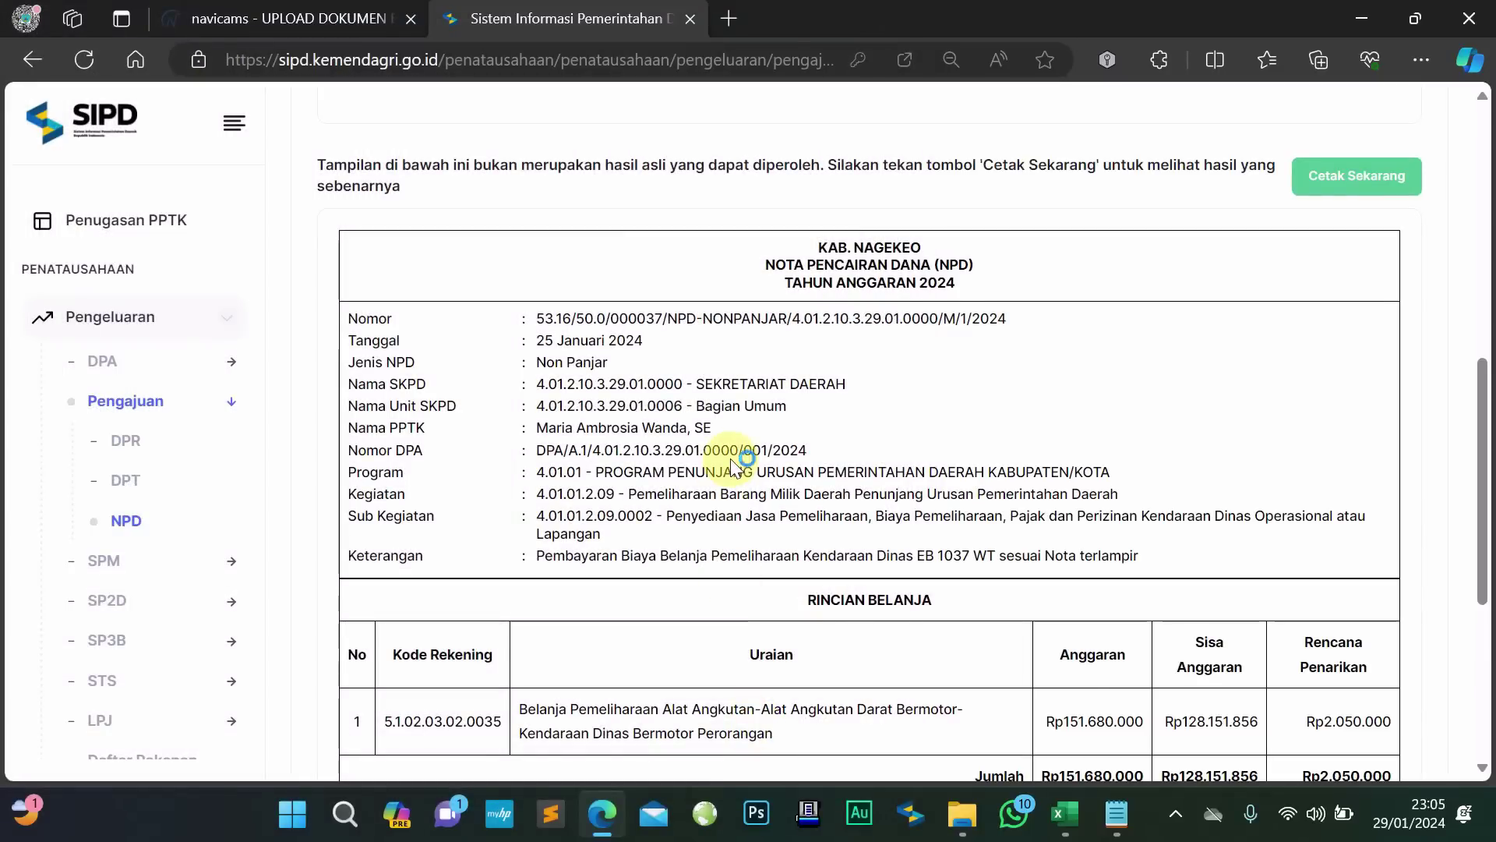
scroll(746, 406, "up", 2)
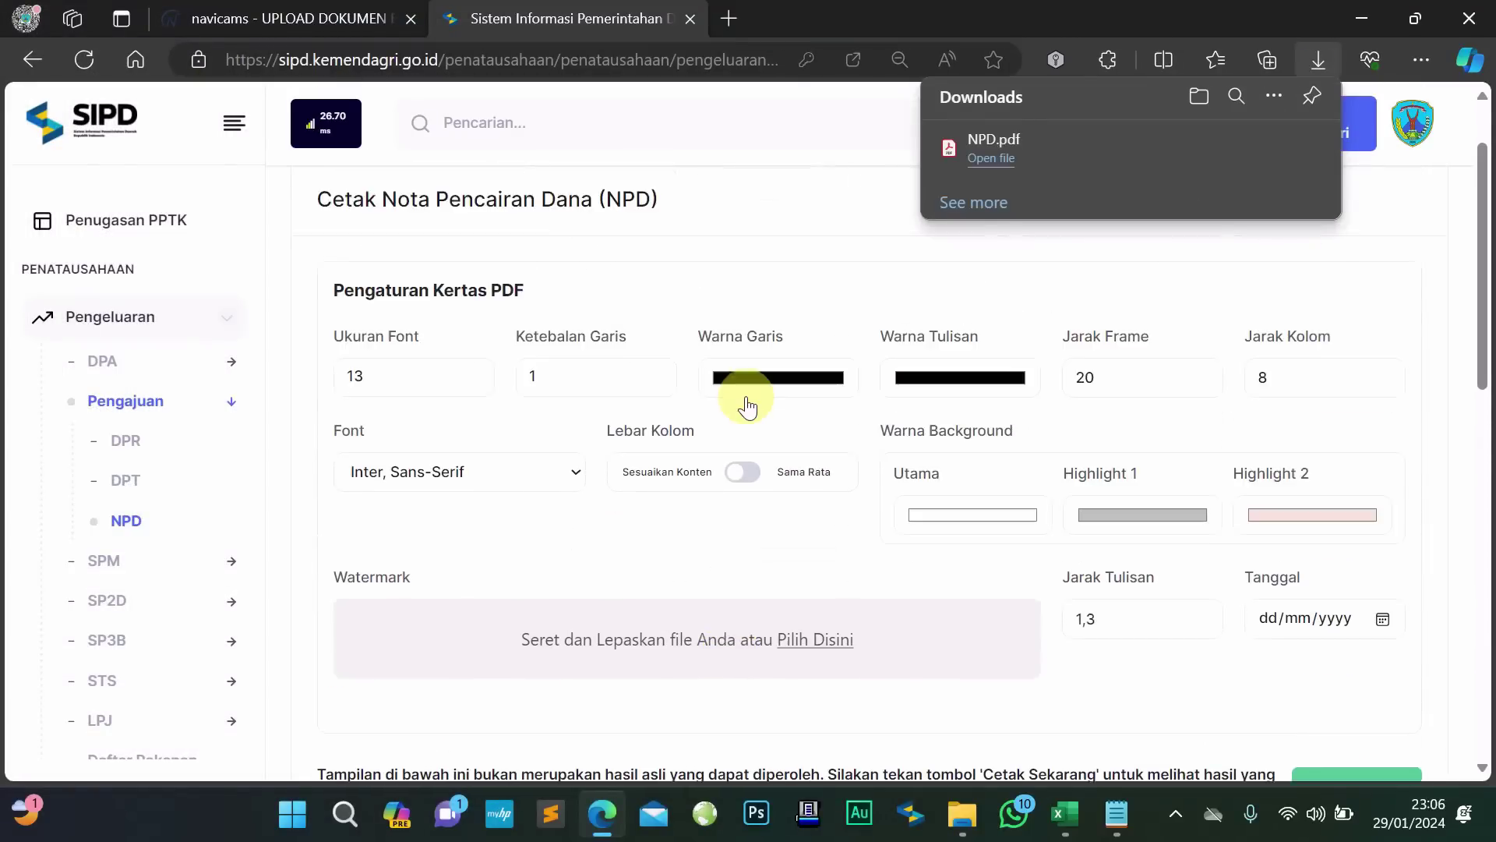
scroll(746, 405, "up", 1)
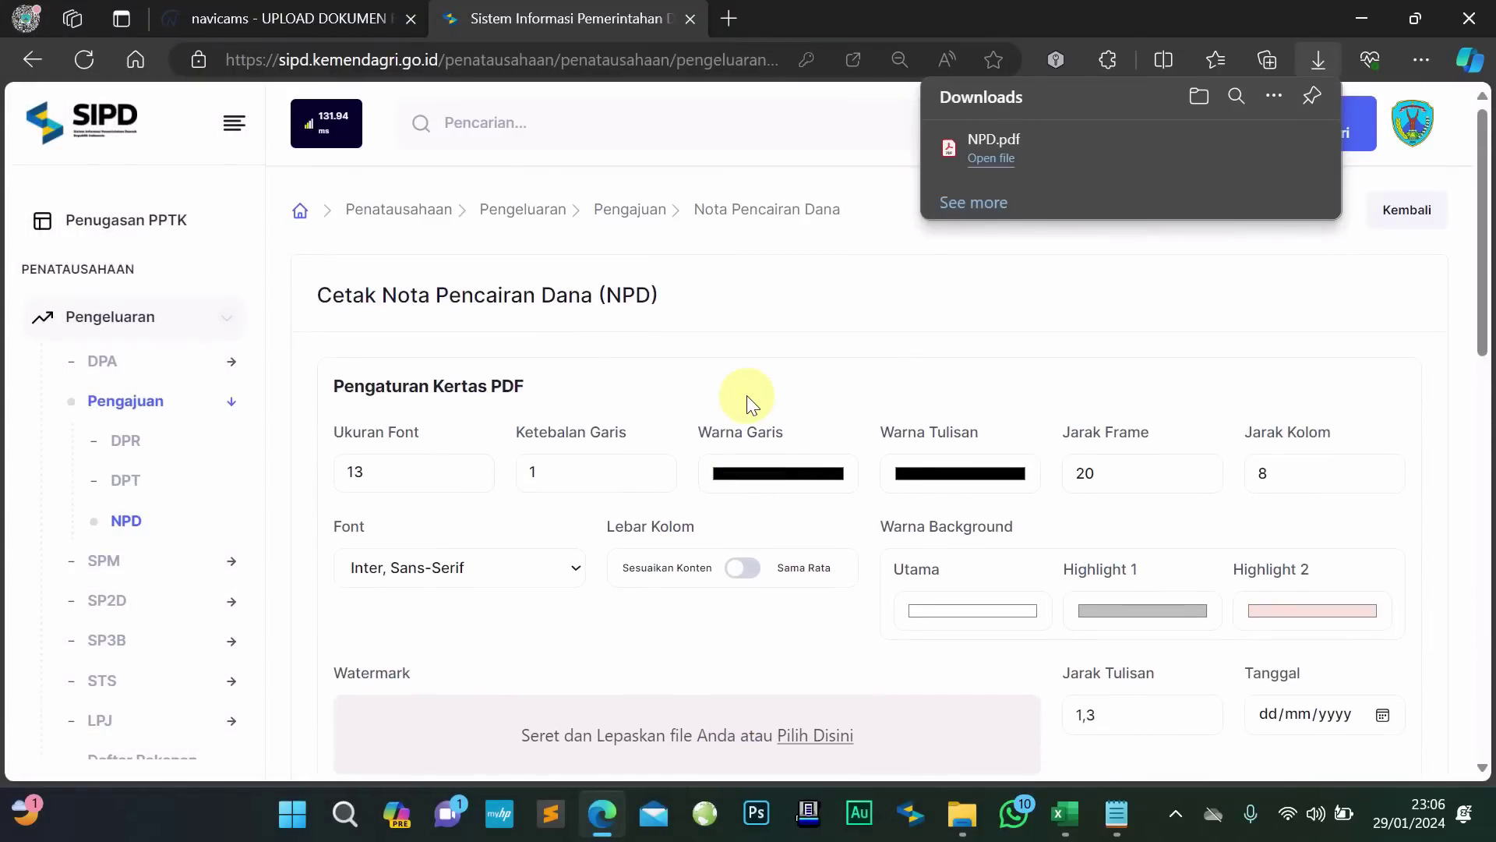
scroll(753, 279, "down", 6)
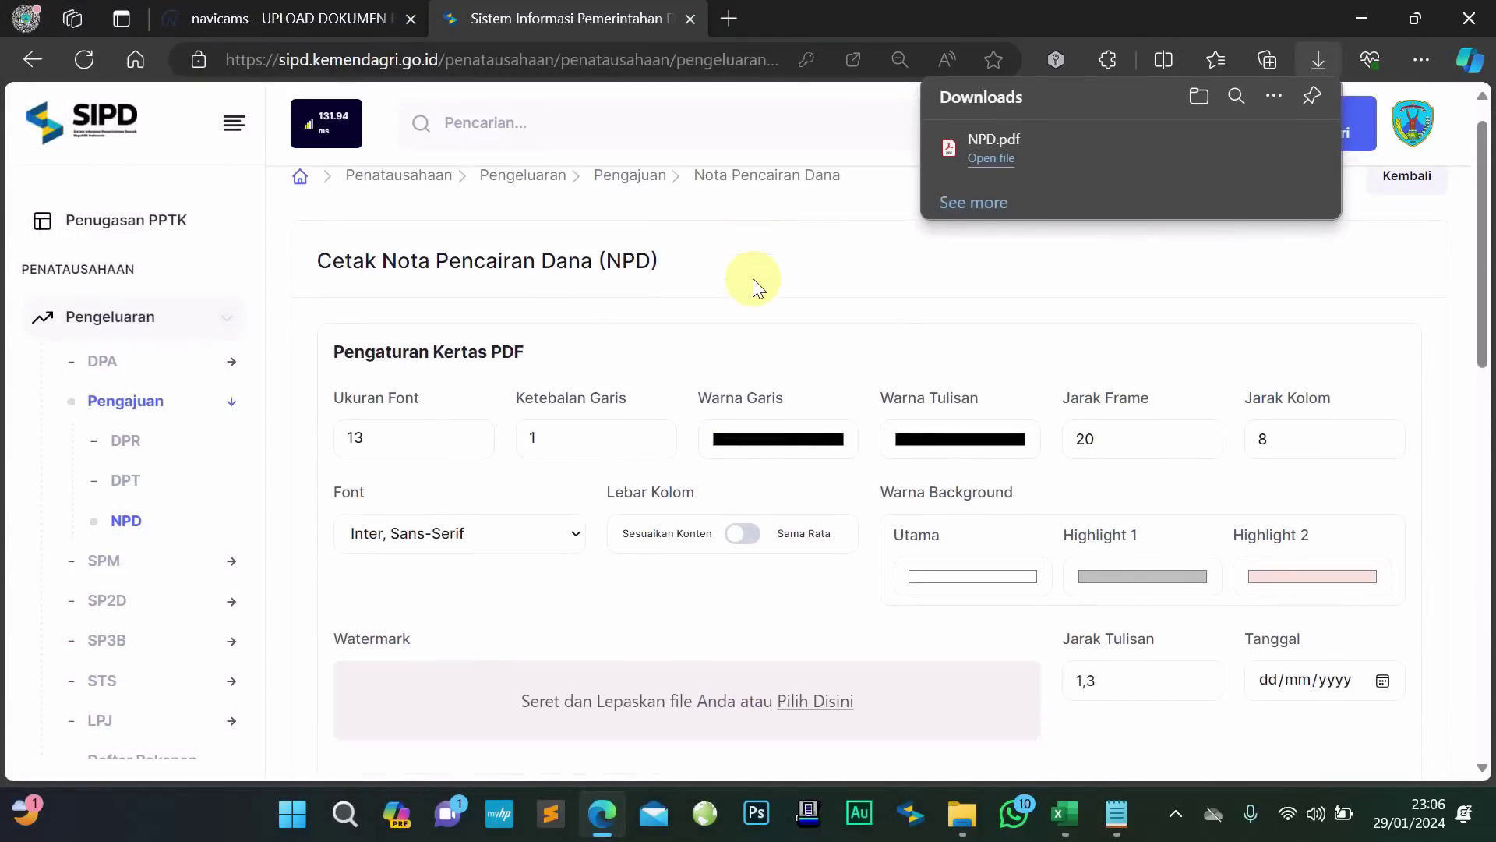
scroll(753, 278, "up", 3)
scroll(753, 278, "up", 3)
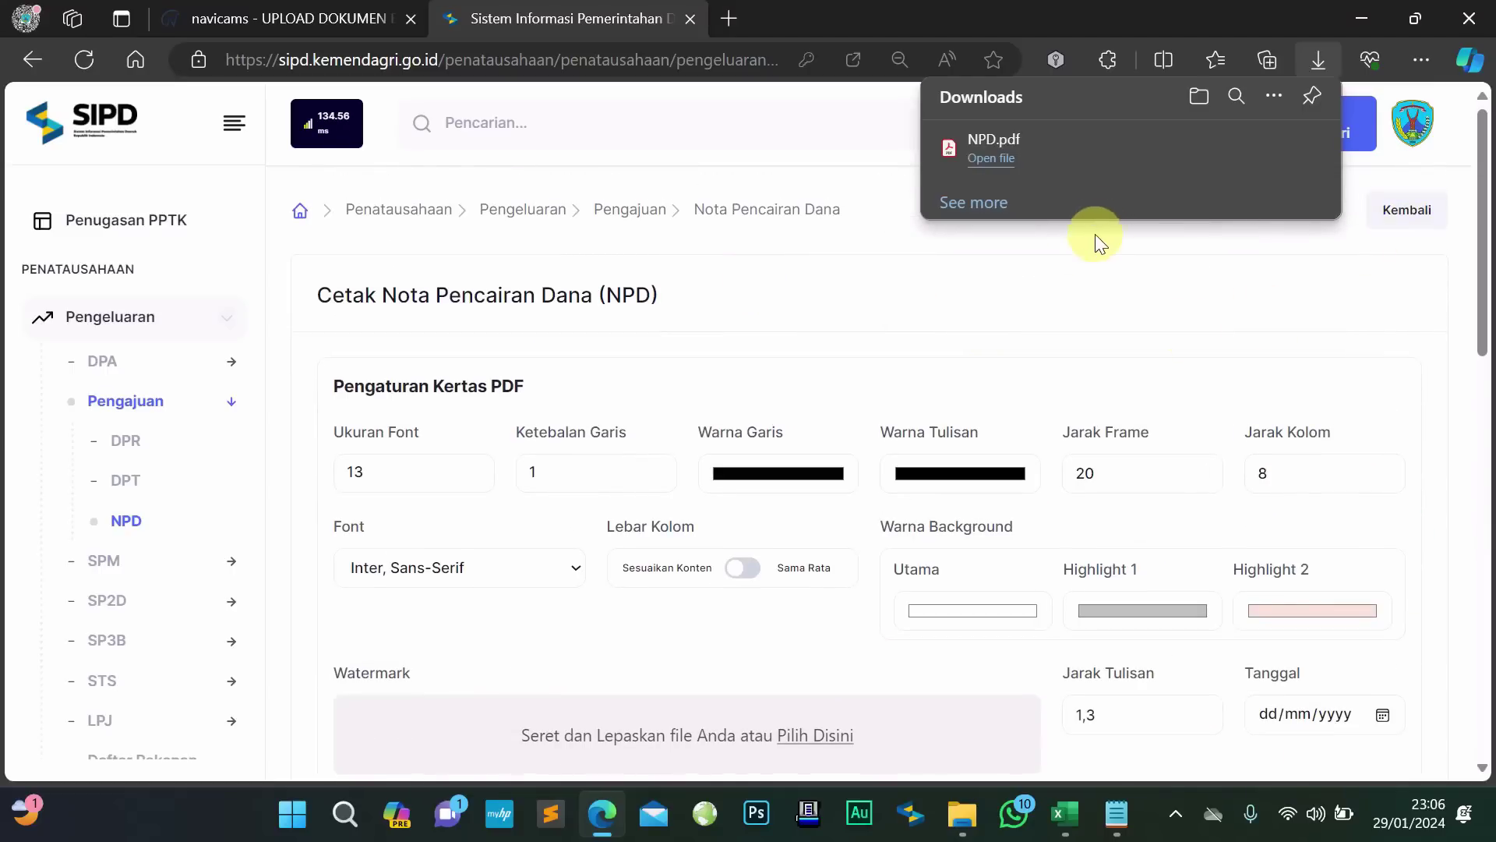
left_click(983, 331)
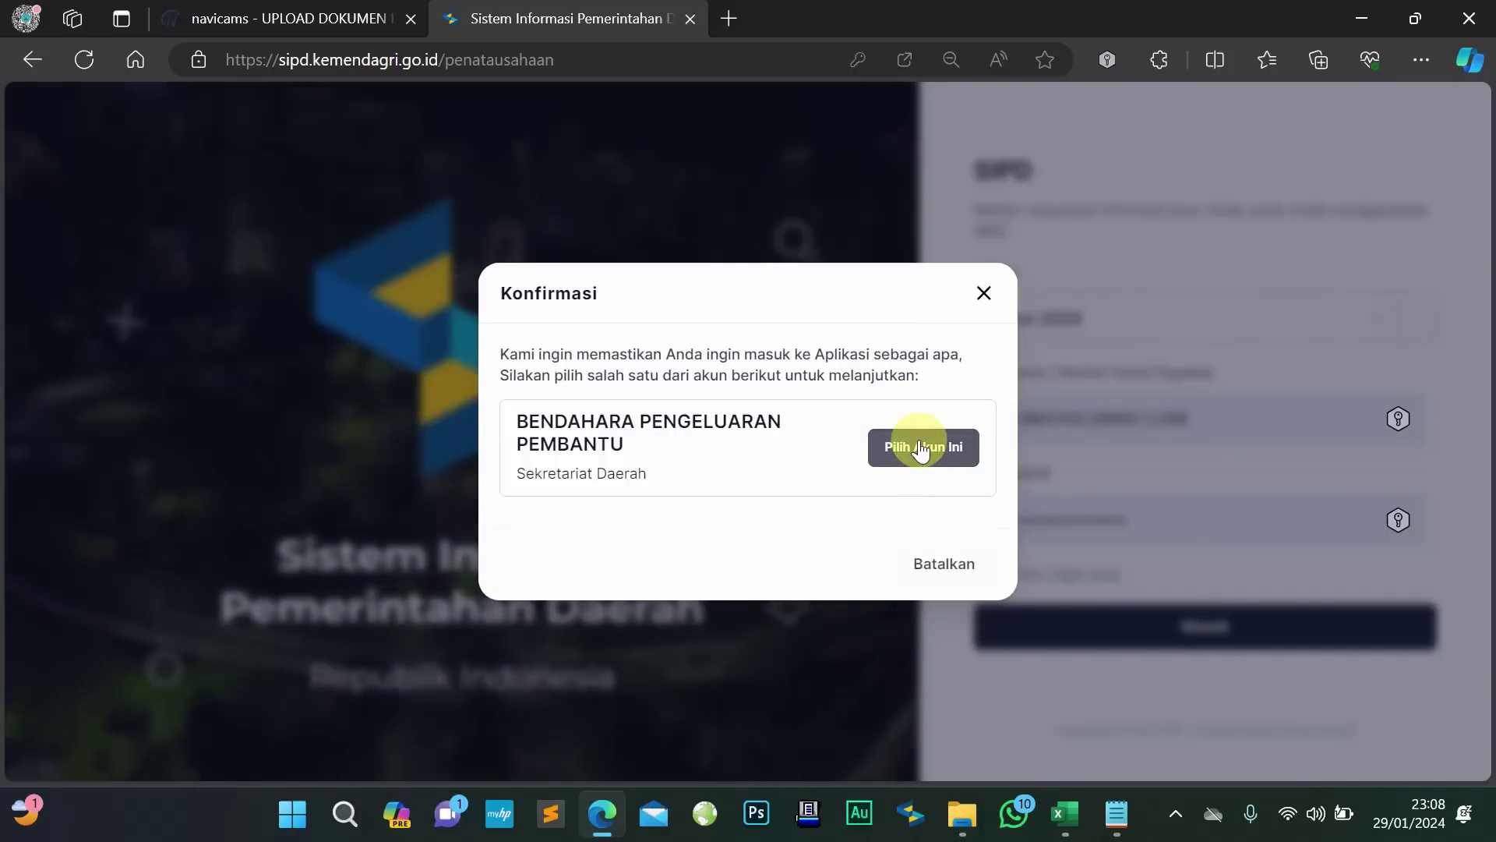
Enter the application with the Bendahara Pengeluaran Pembantu account of Sekretariat Daerah and hide the Pembaruan announcement
left_click(920, 448)
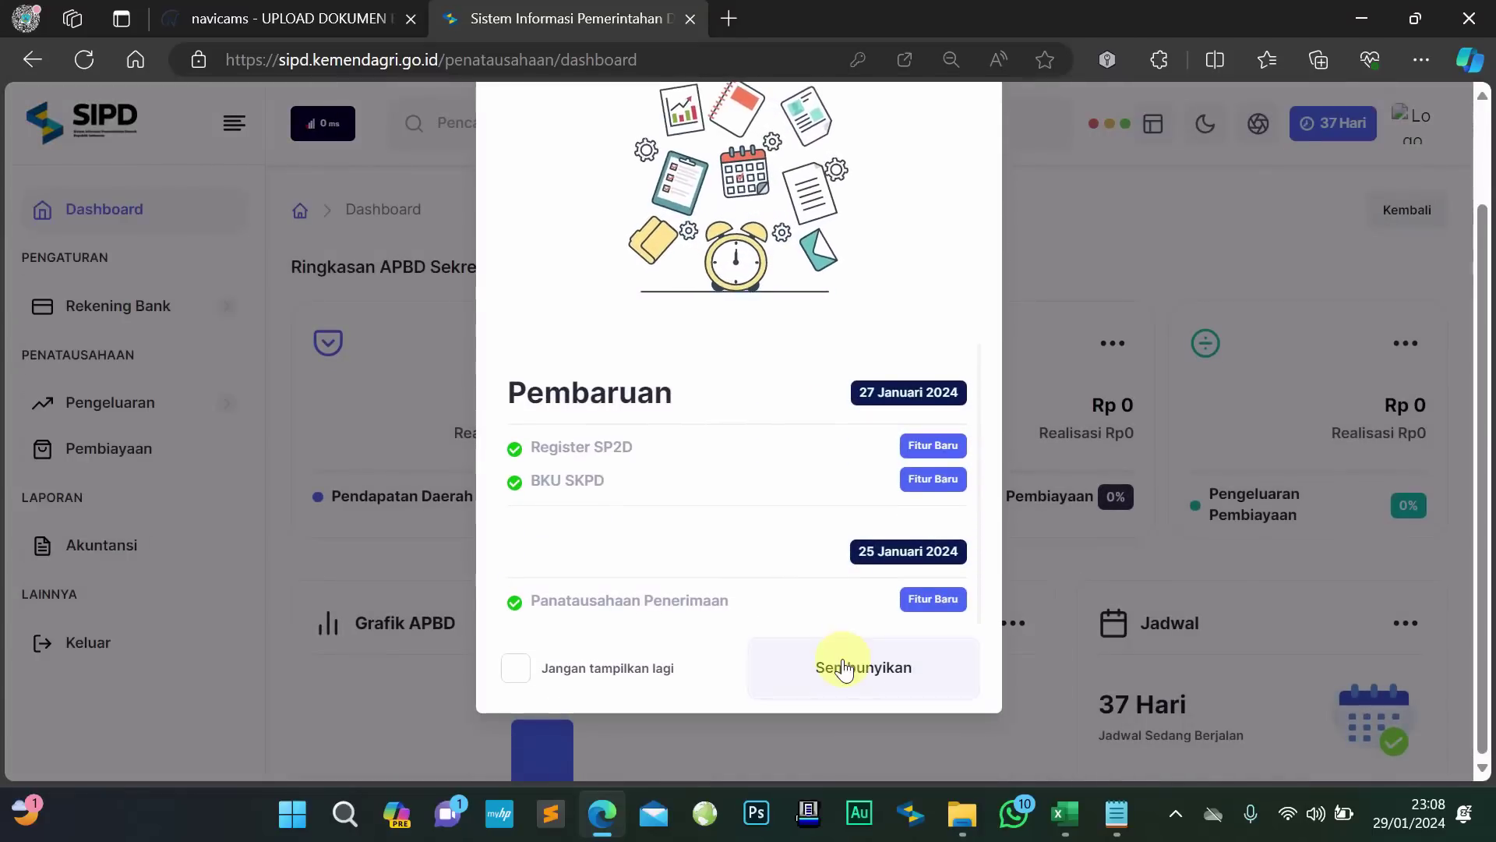
left_click(843, 661)
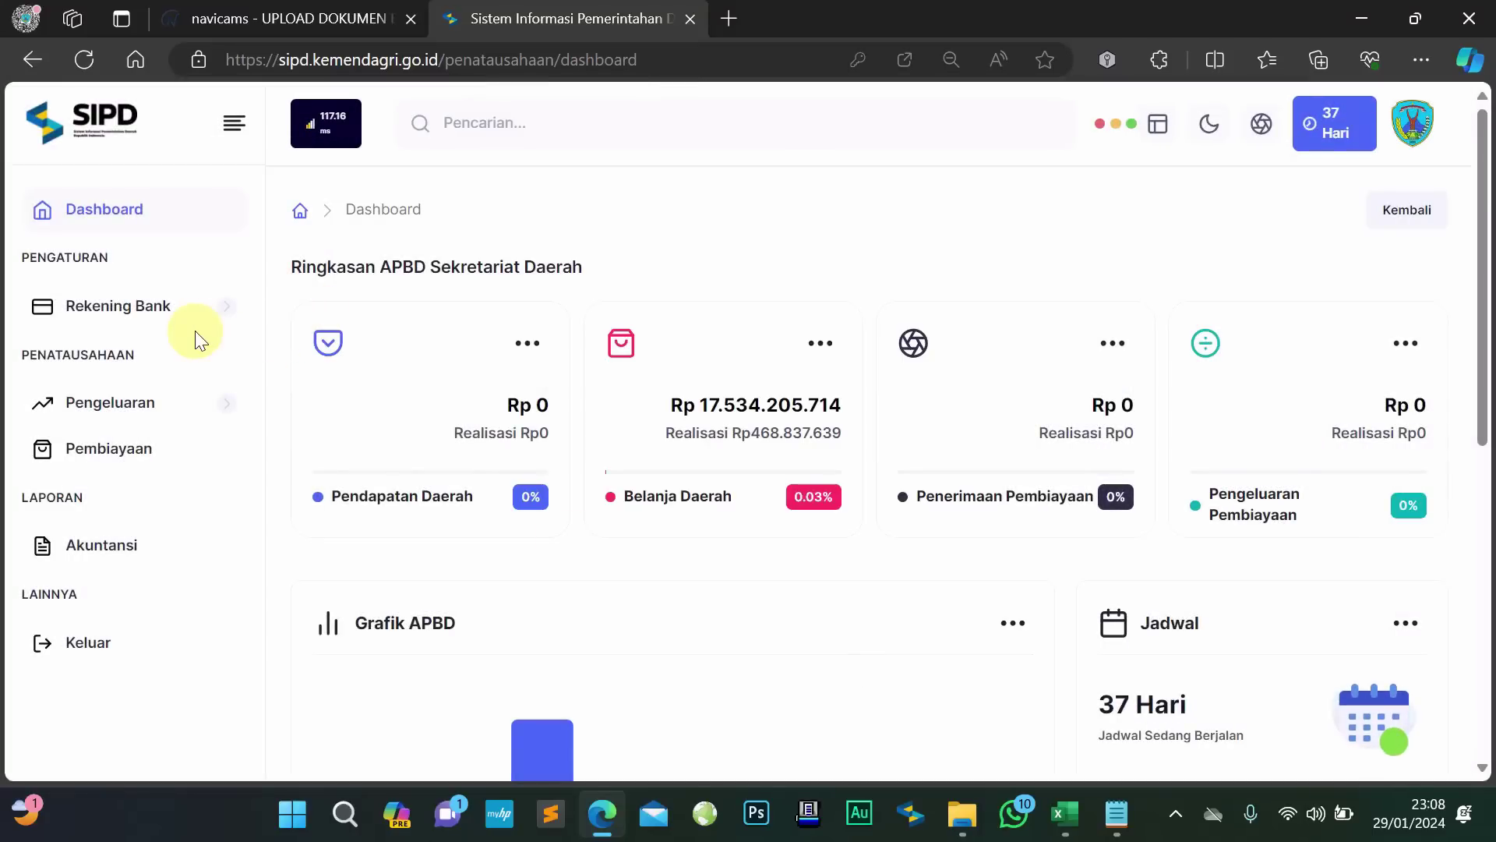
Open the Nota Pencairan Dana (NPD) list among the Pengajuan pages of Pengeluaran
left_click(197, 412)
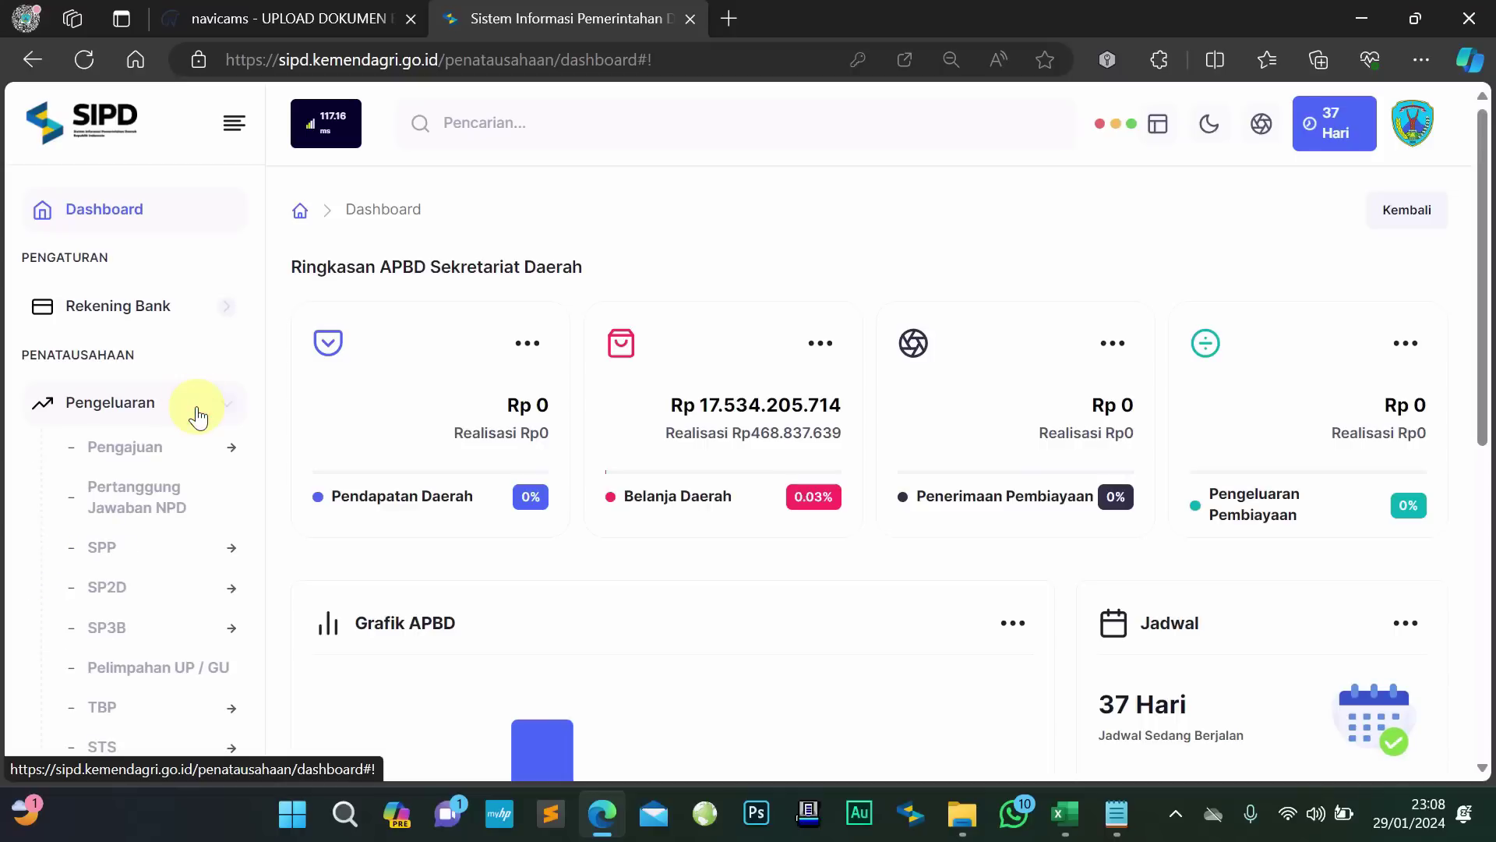
scroll(194, 408, "down", 1)
left_click(207, 373)
scroll(208, 378, "down", 1)
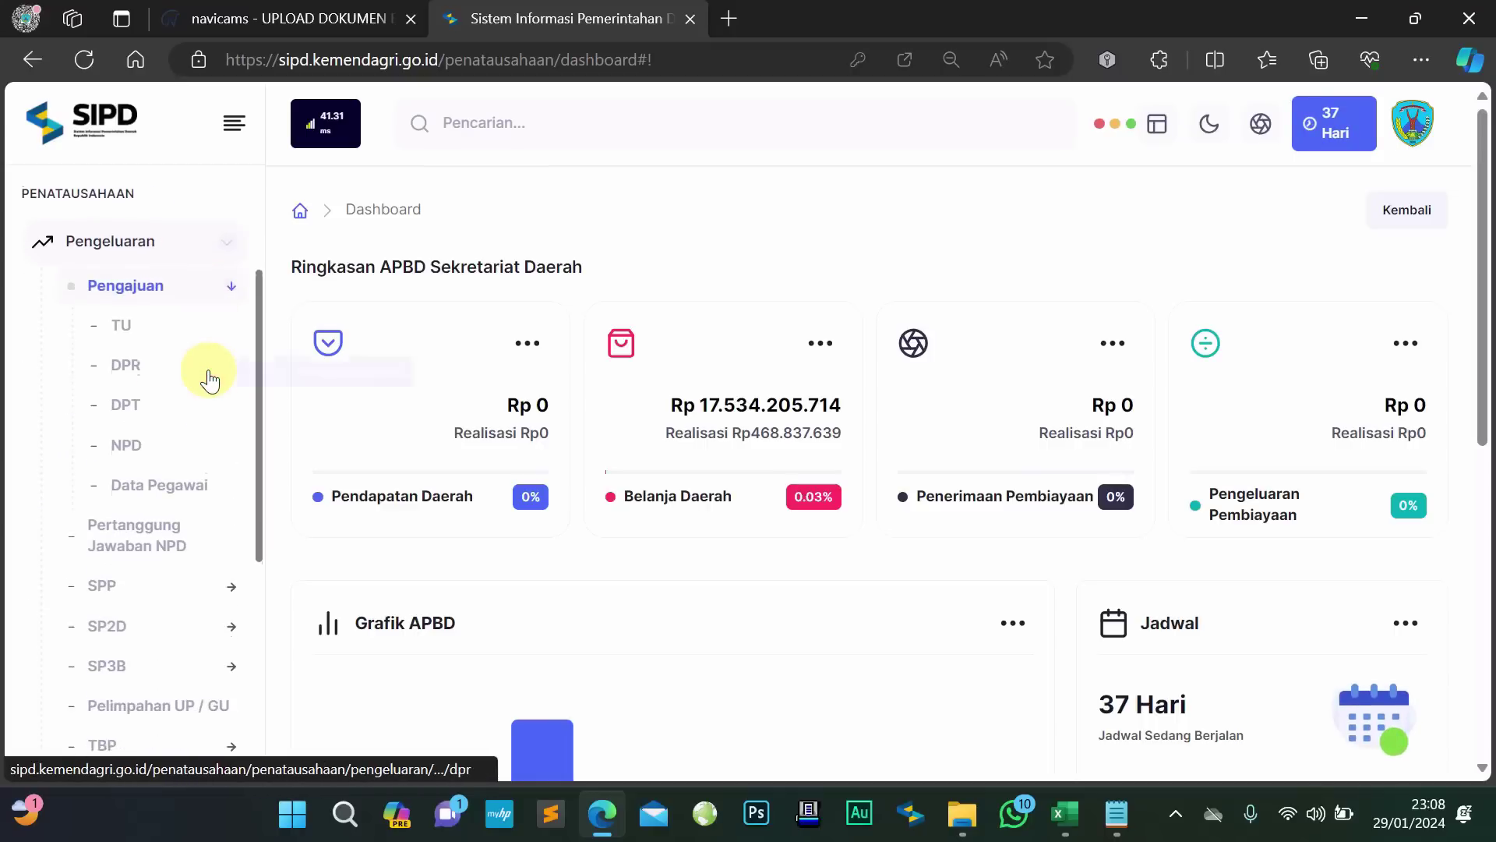
left_click(129, 437)
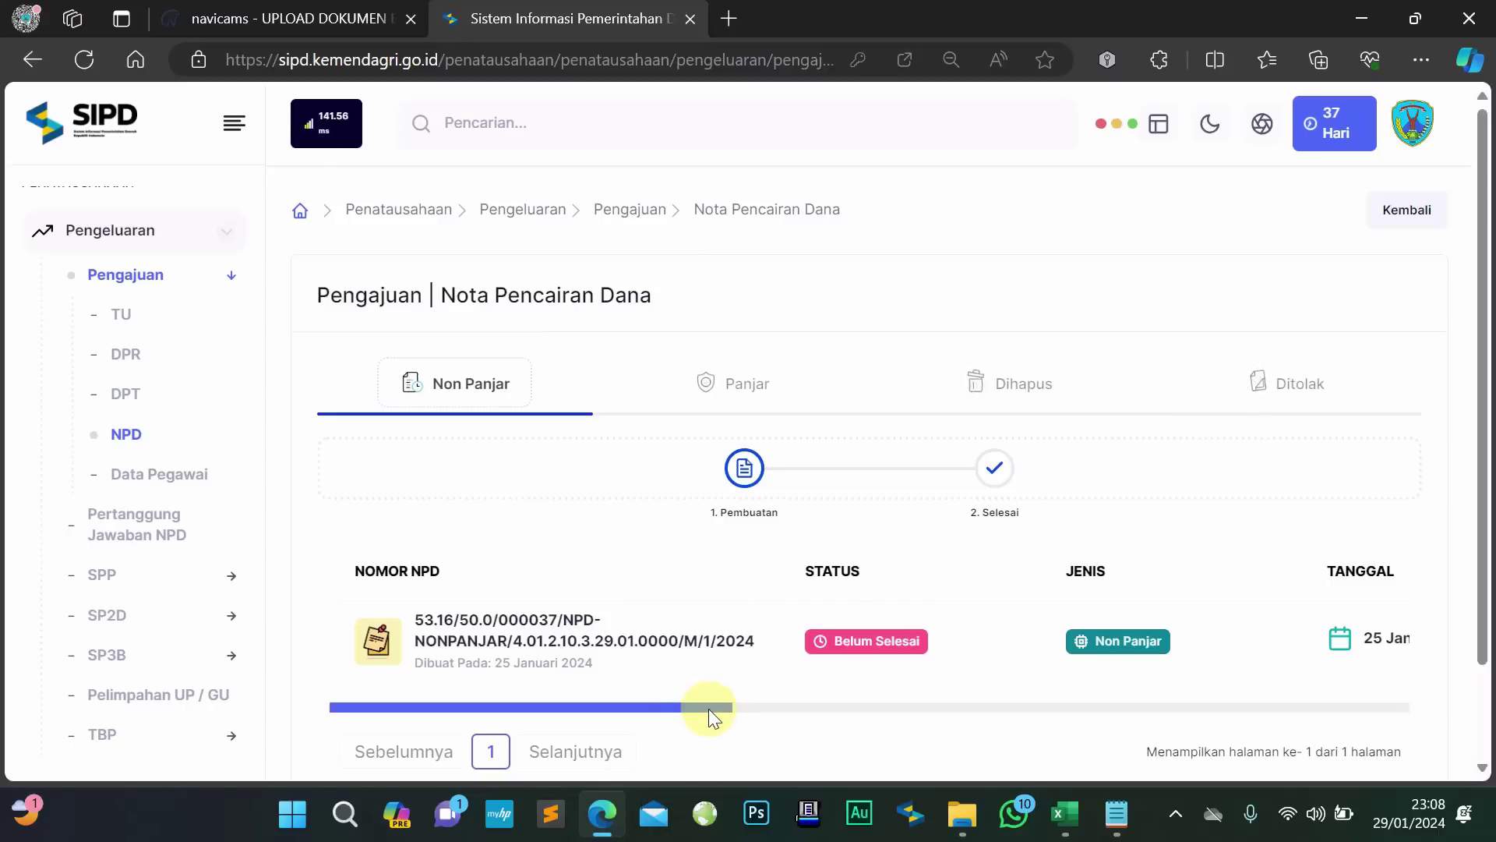
left_click_drag(709, 708, 1420, 688)
left_click(1346, 652)
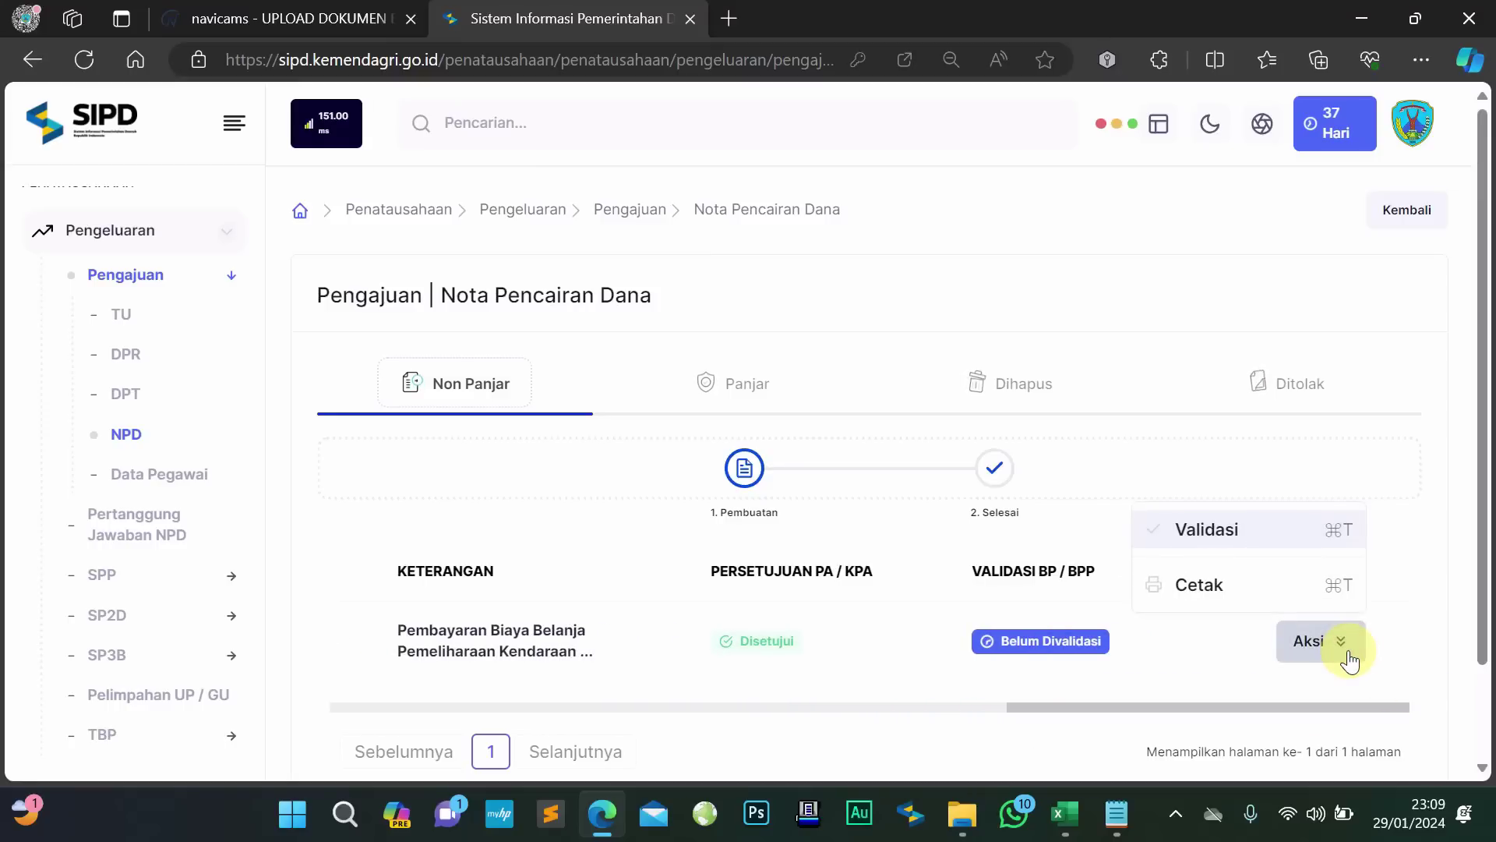
left_click(1243, 530)
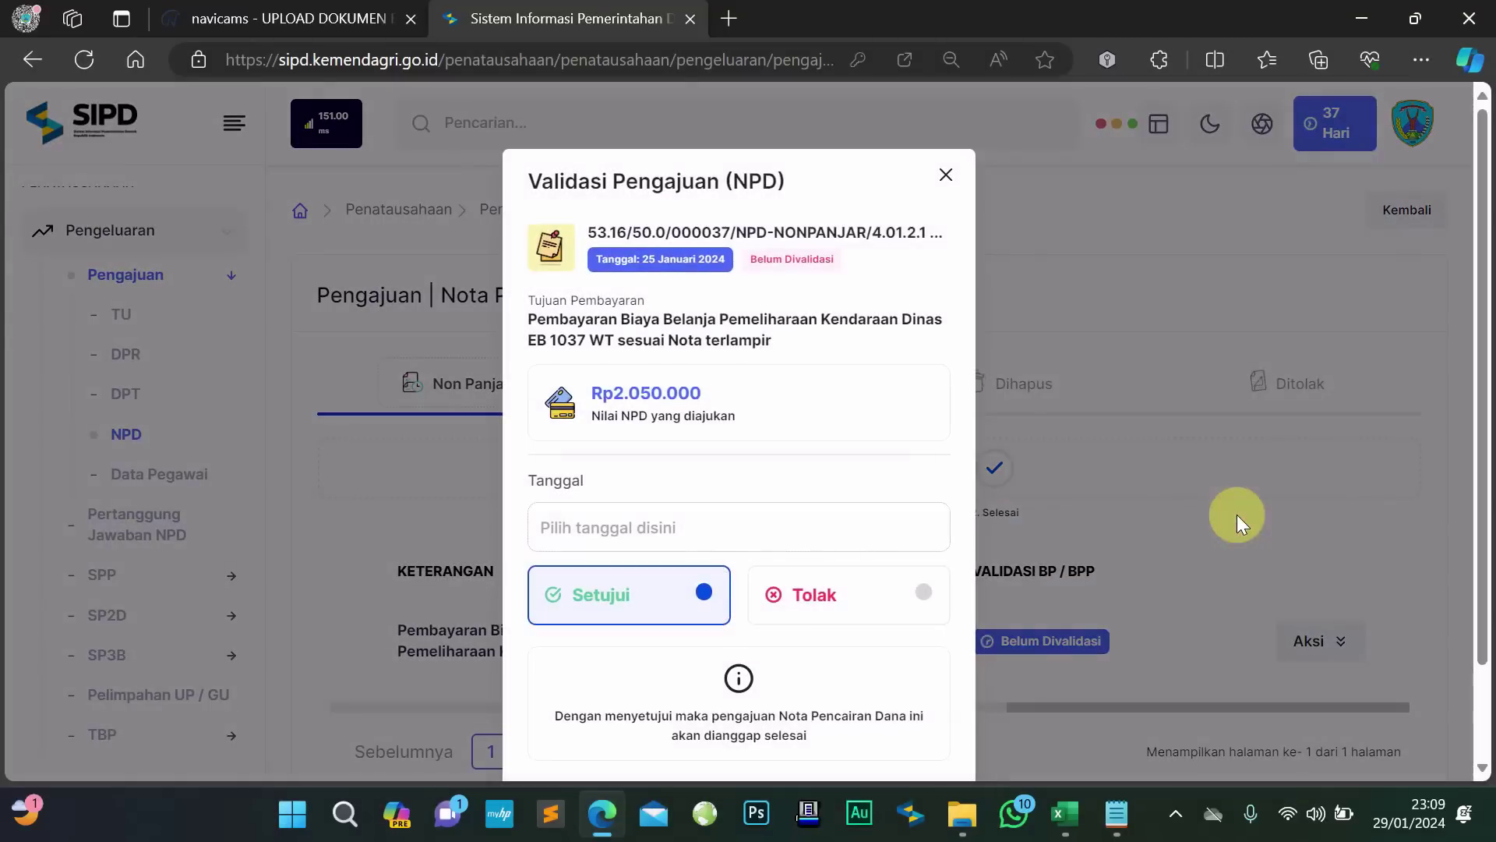
left_click(668, 530)
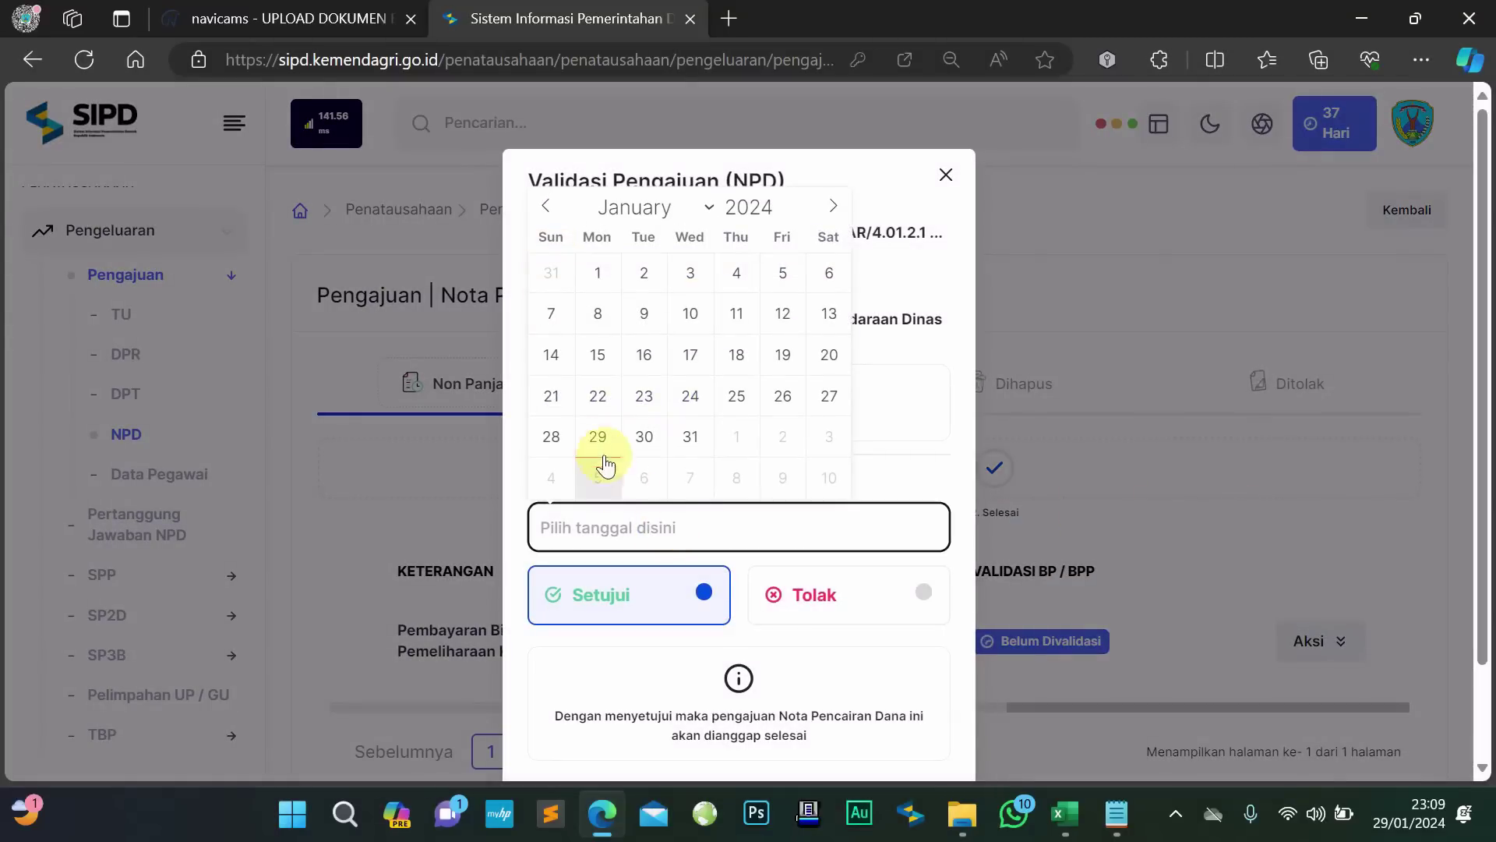
left_click(736, 396)
scroll(734, 394, "down", 2)
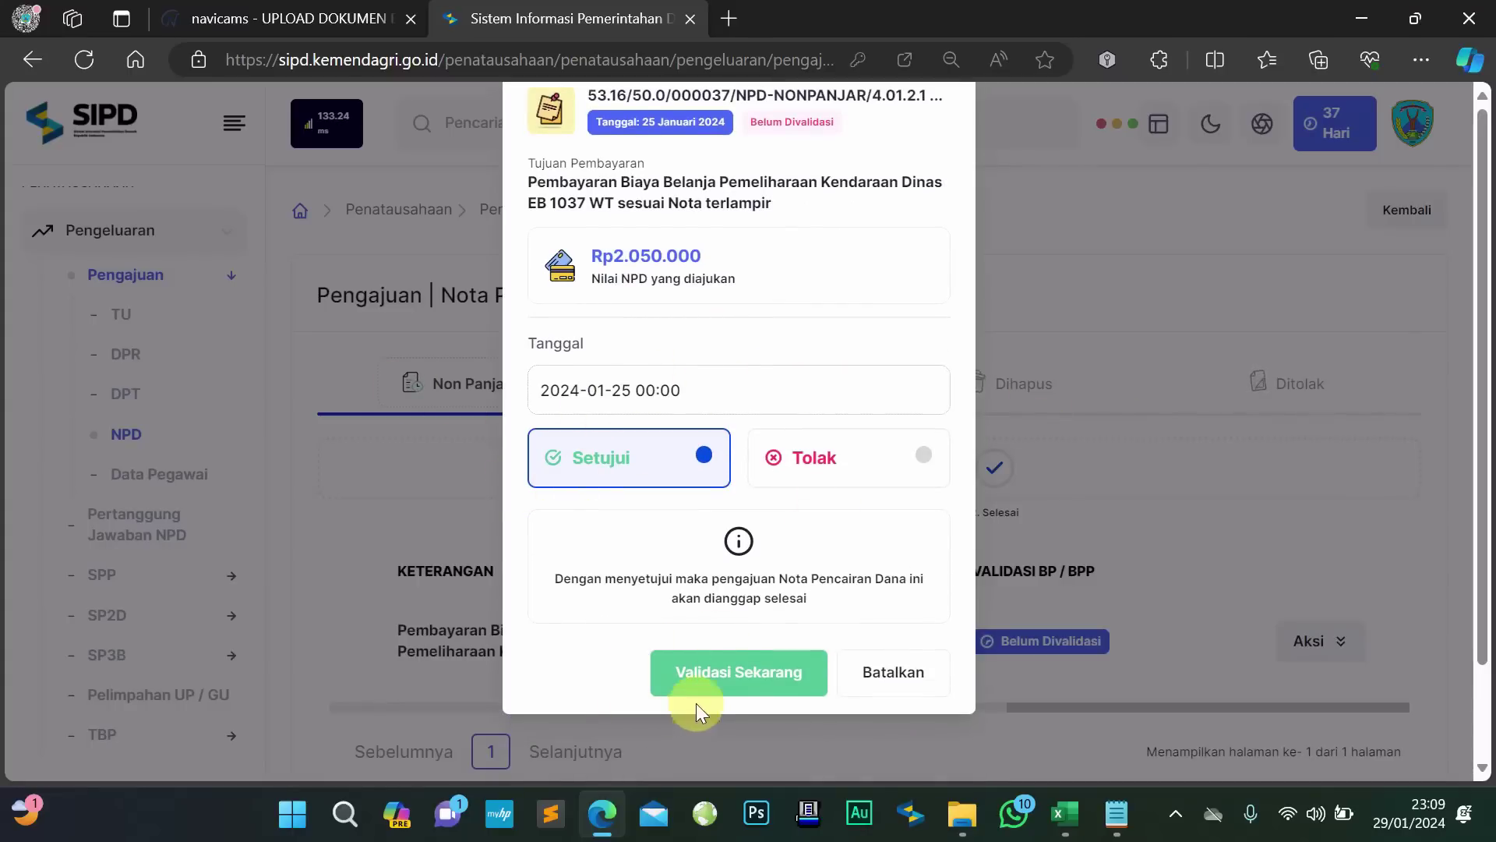
left_click(723, 679)
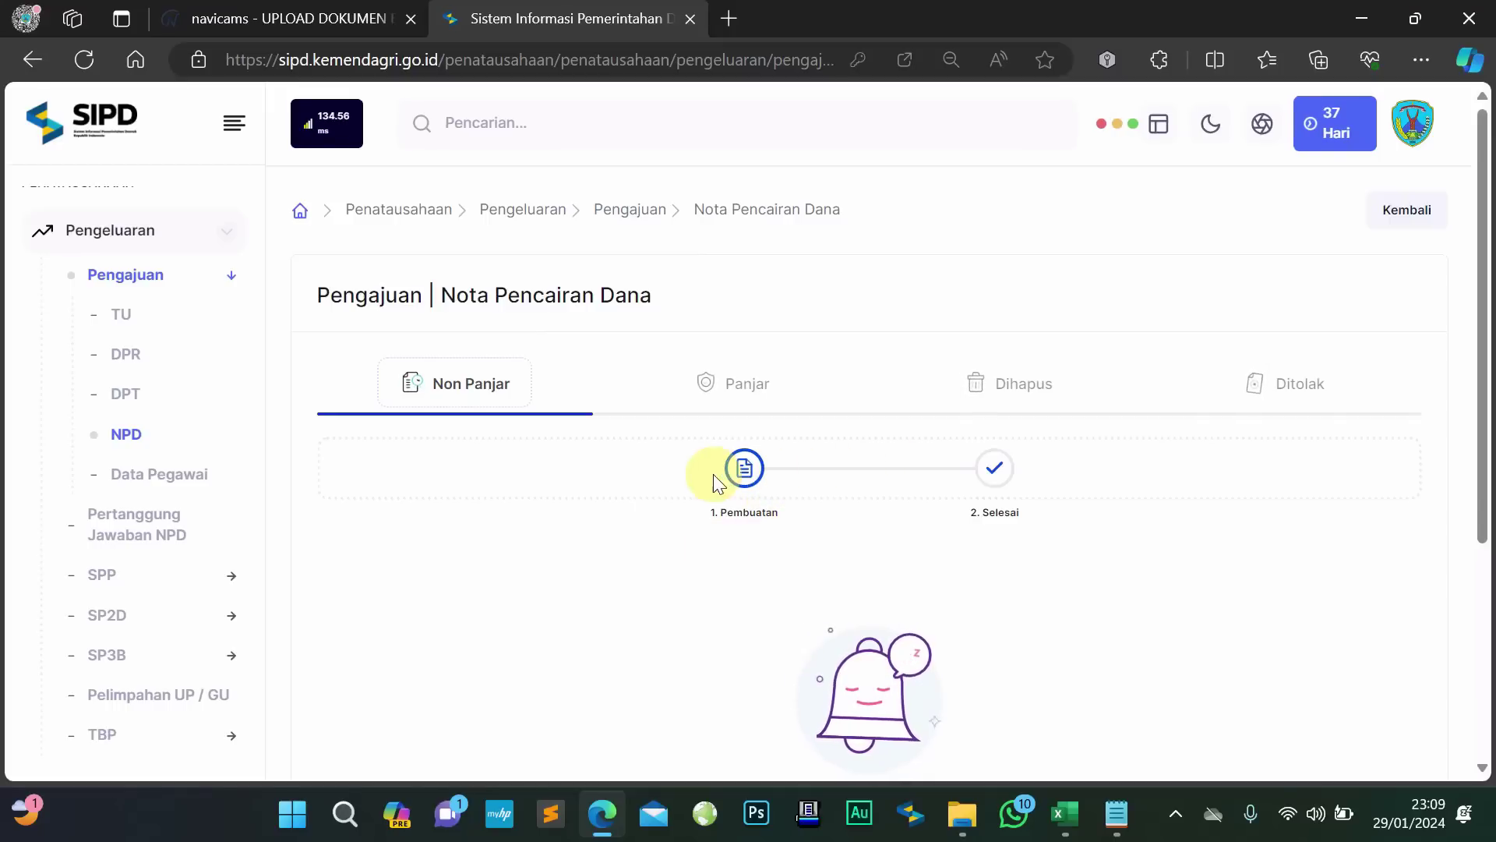
Check the Pembuatan and Selesai stages of the Non Panjar NPDs and look through the first page of completed entries
left_click(993, 471)
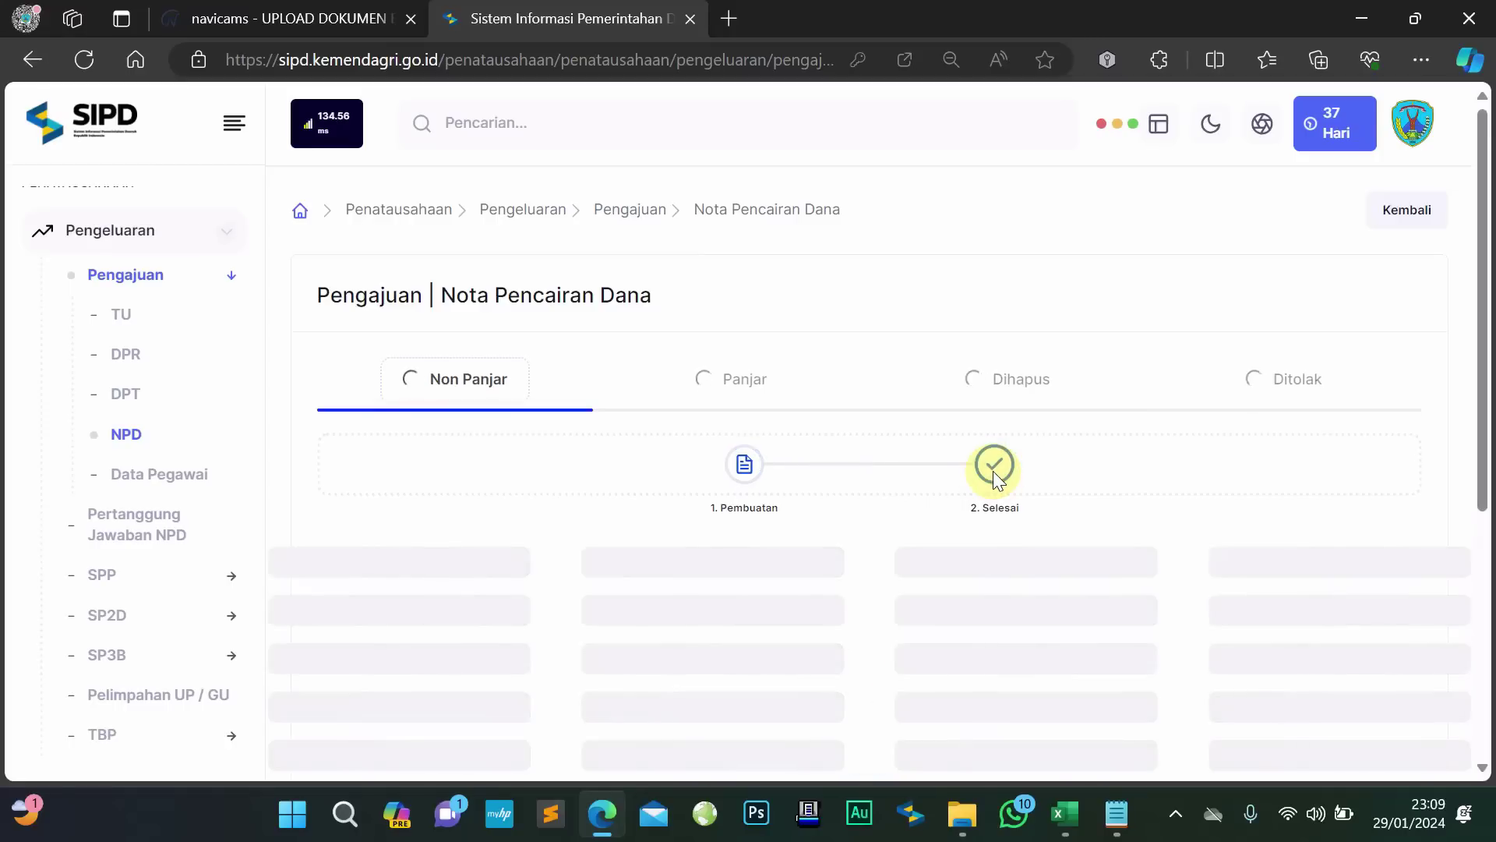
scroll(993, 471, "down", 4)
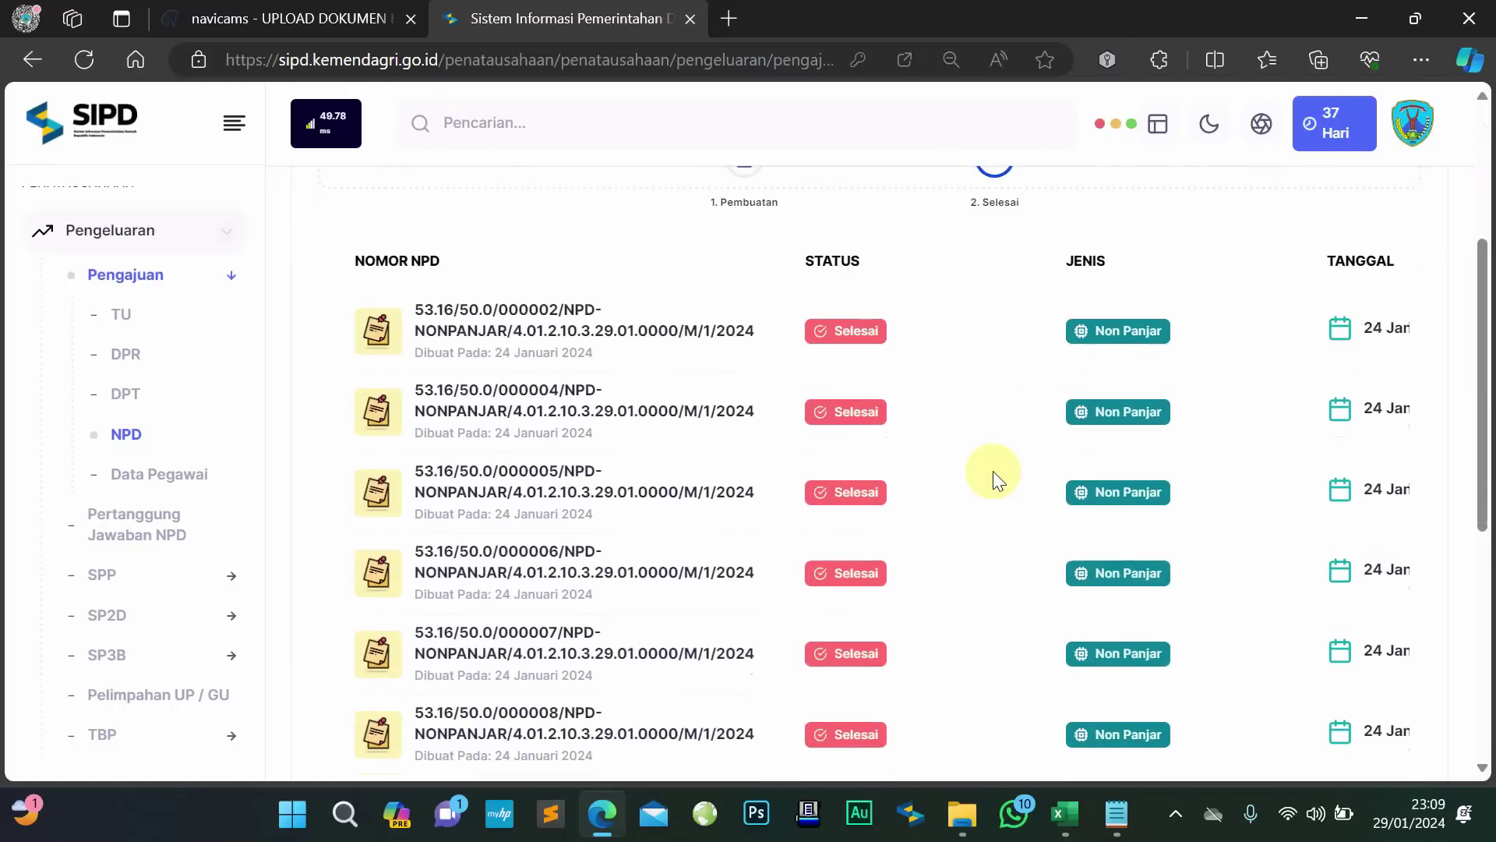
scroll(993, 470, "down", 6)
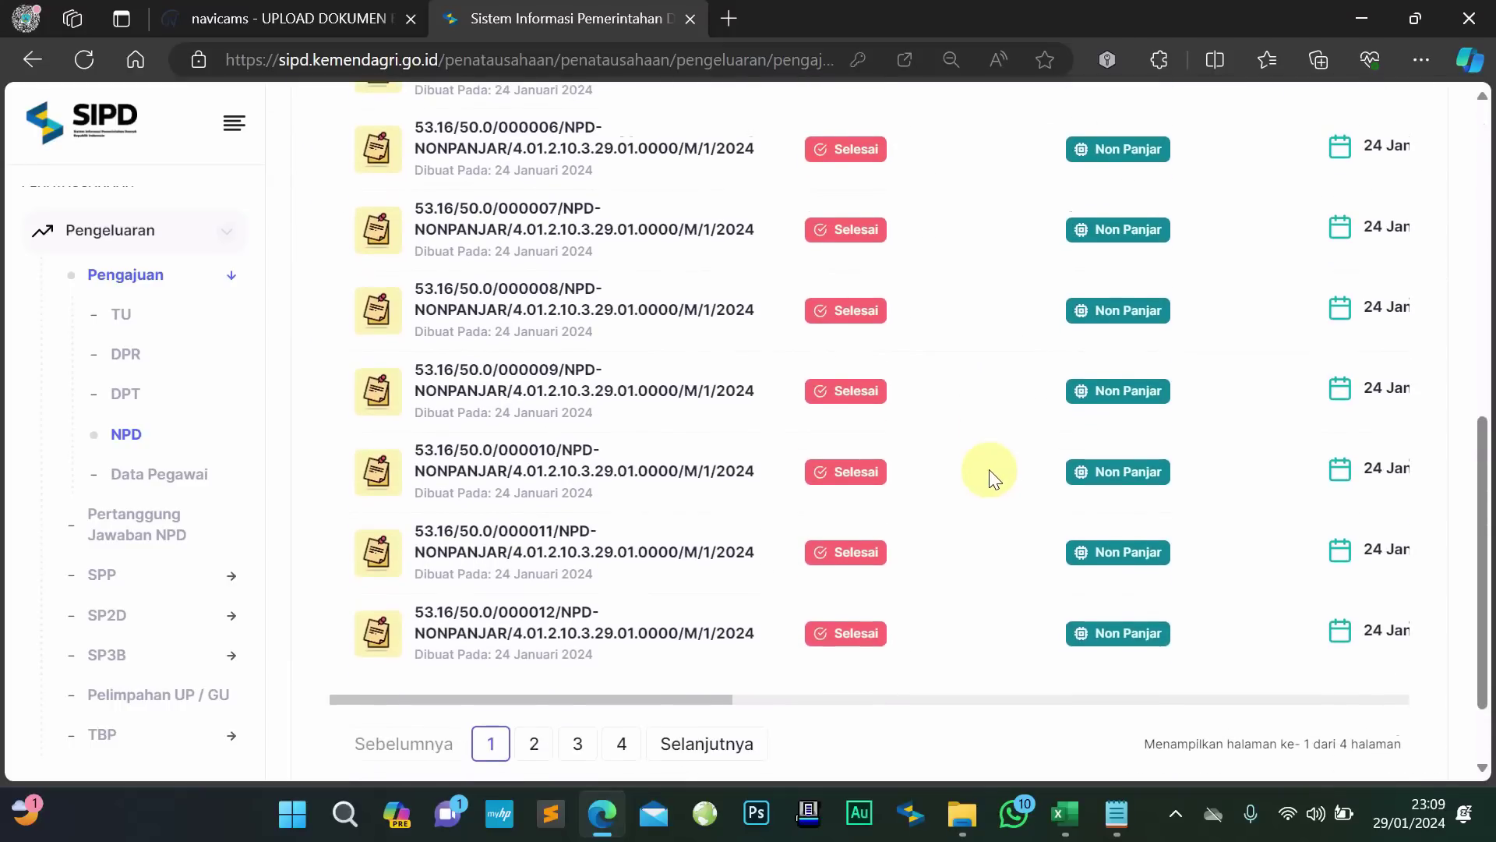
scroll(989, 469, "up", 4)
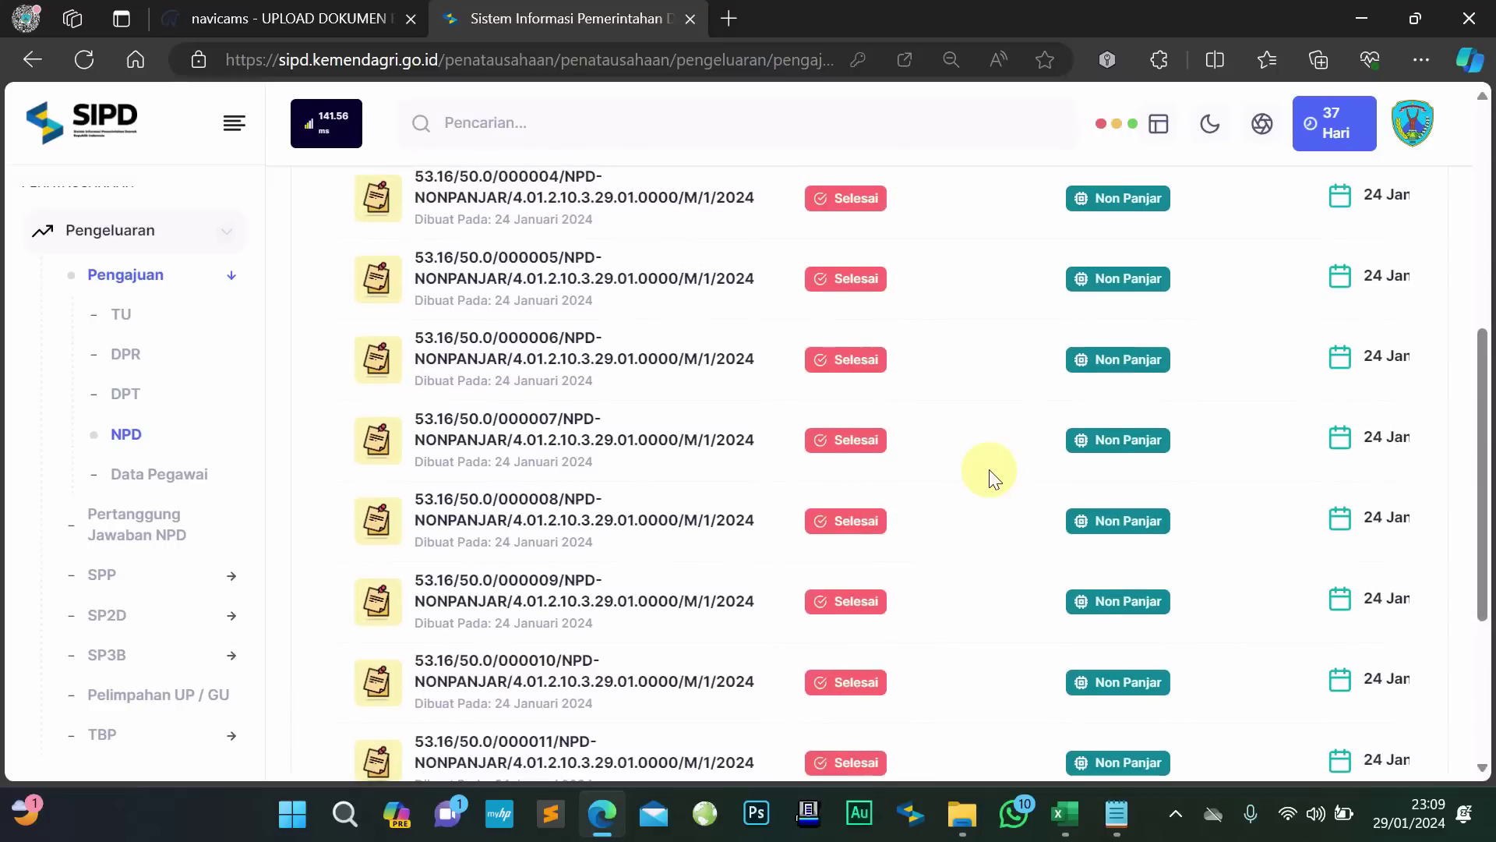
scroll(989, 473, "up", 7)
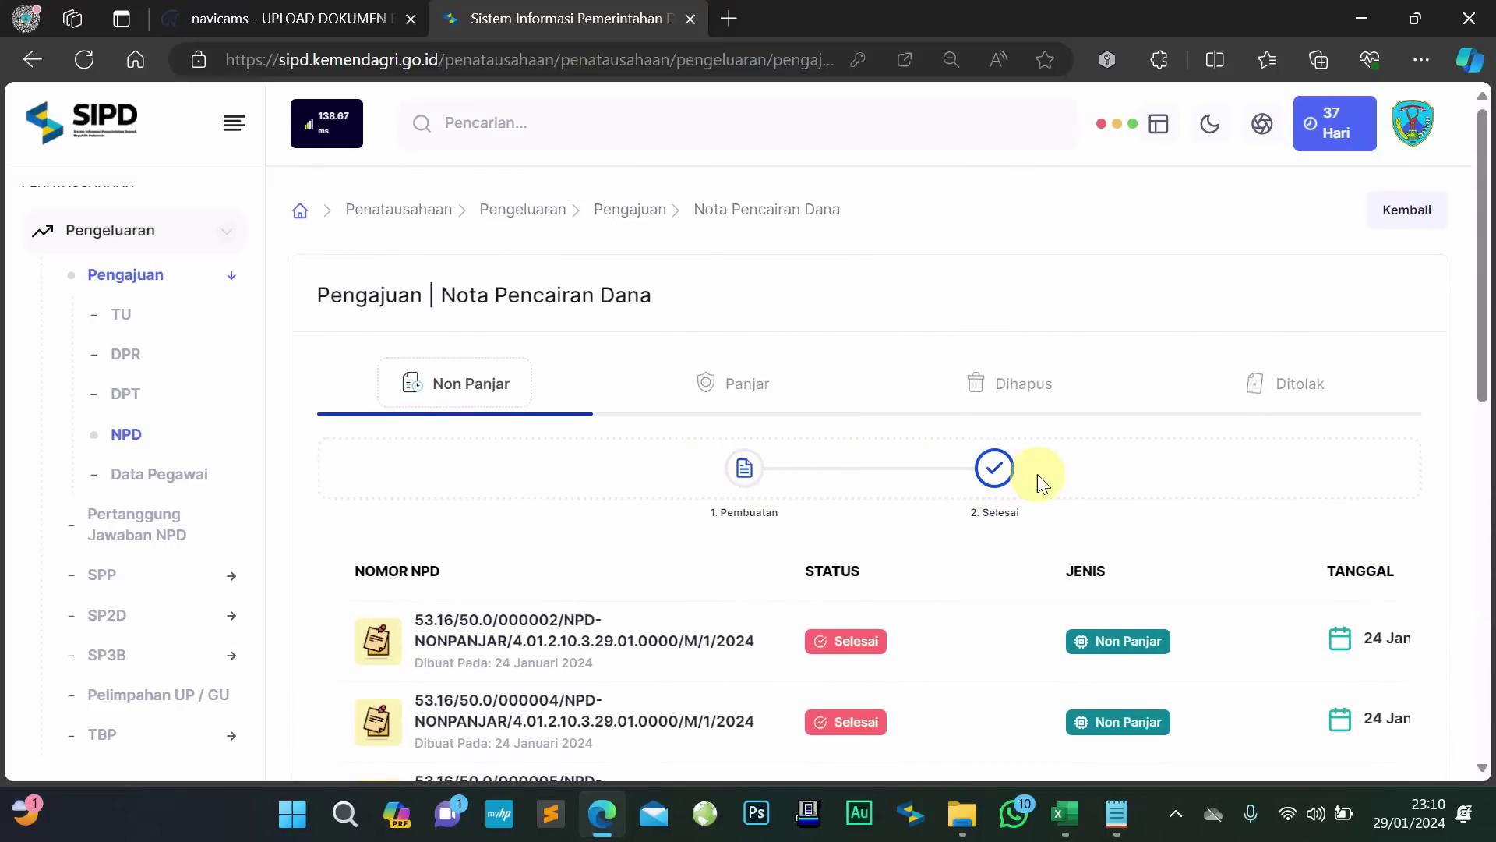
scroll(1037, 474, "down", 1)
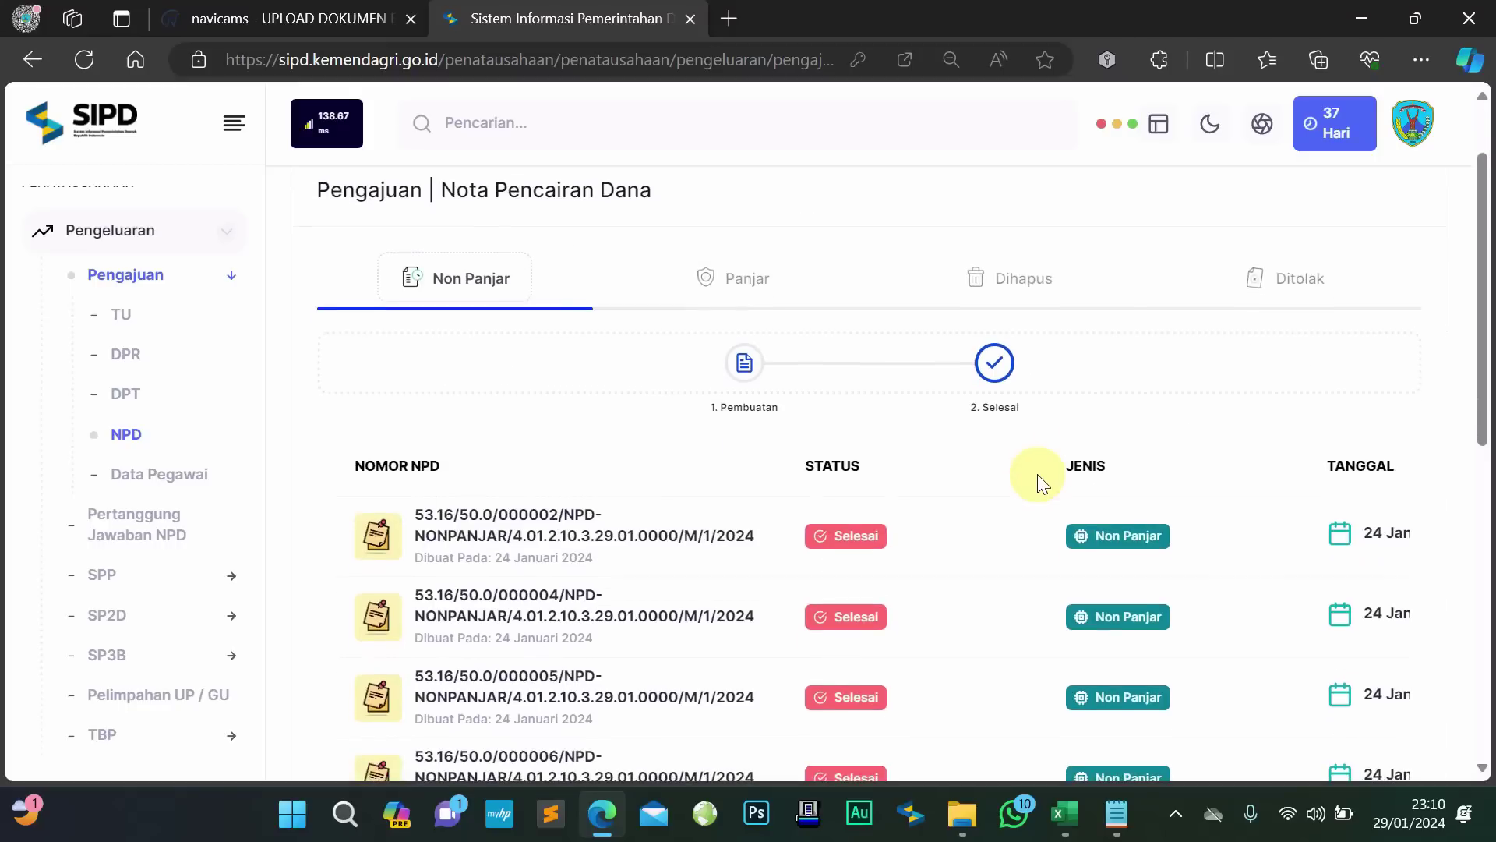
left_click(743, 361)
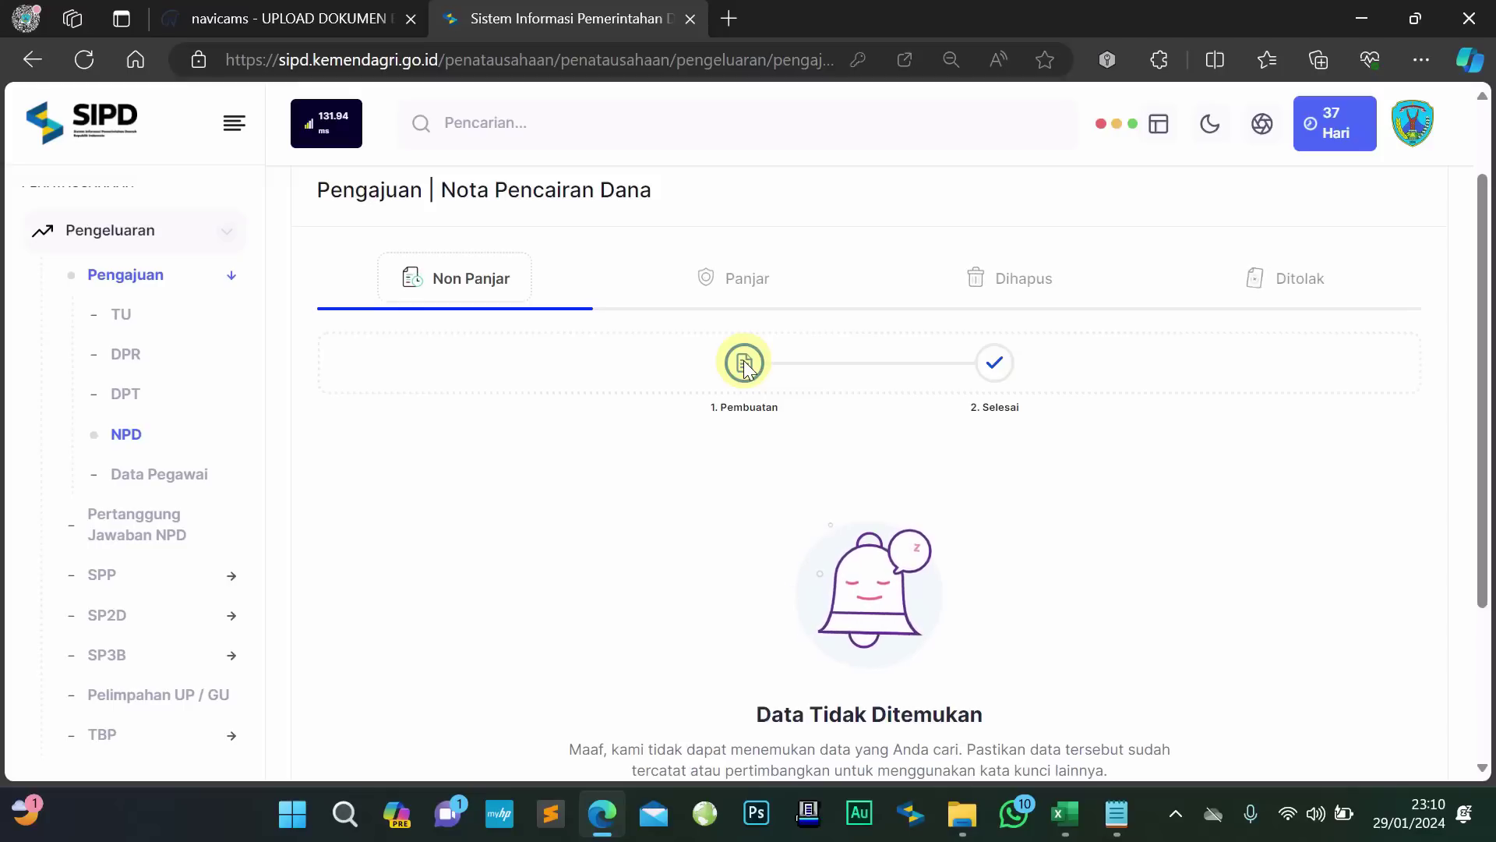
left_click(1013, 372)
left_click(979, 363)
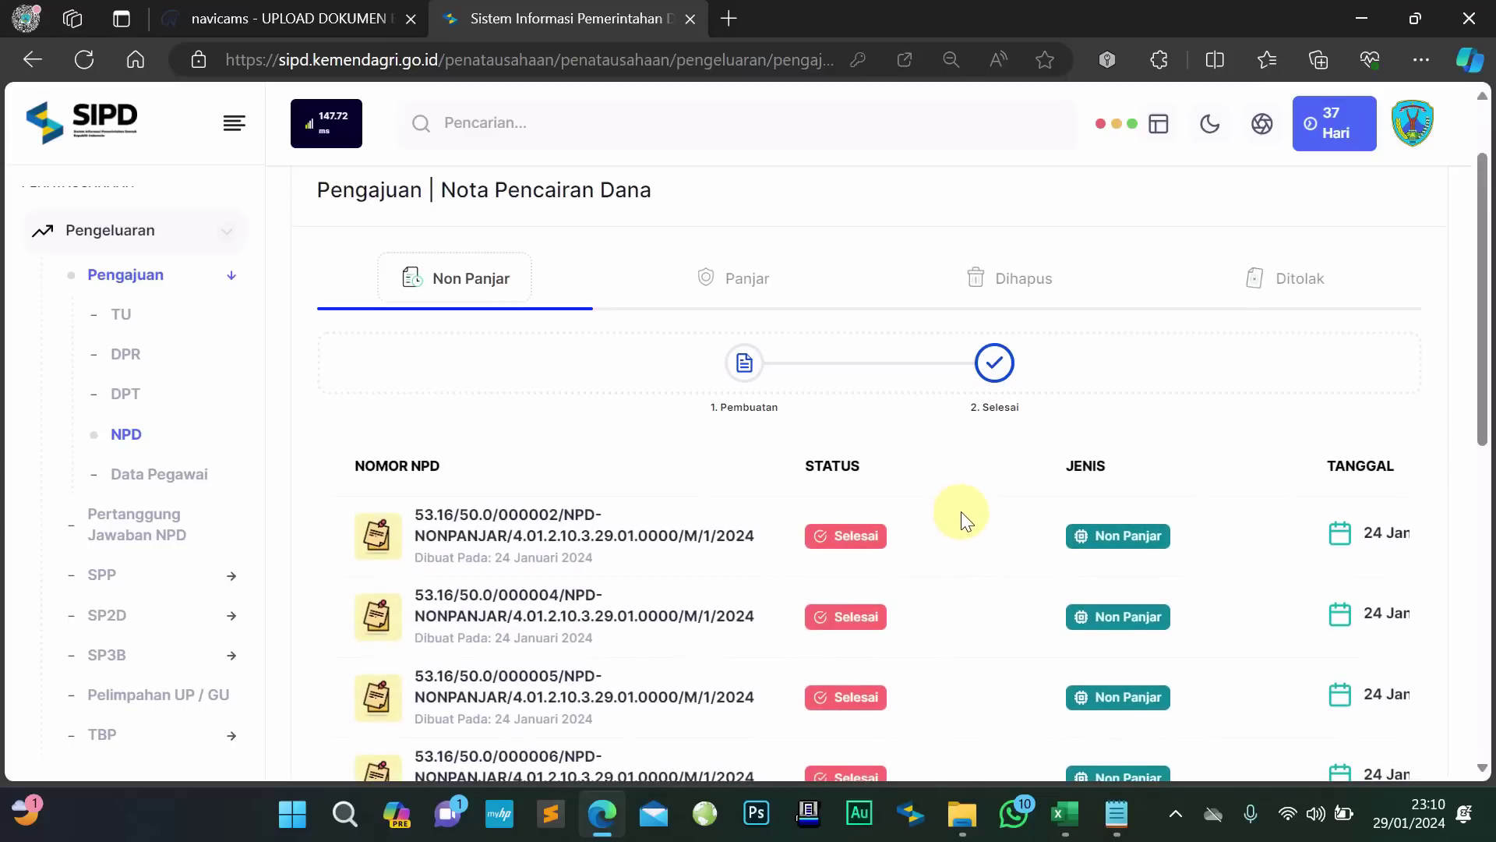
scroll(957, 503, "down", 8)
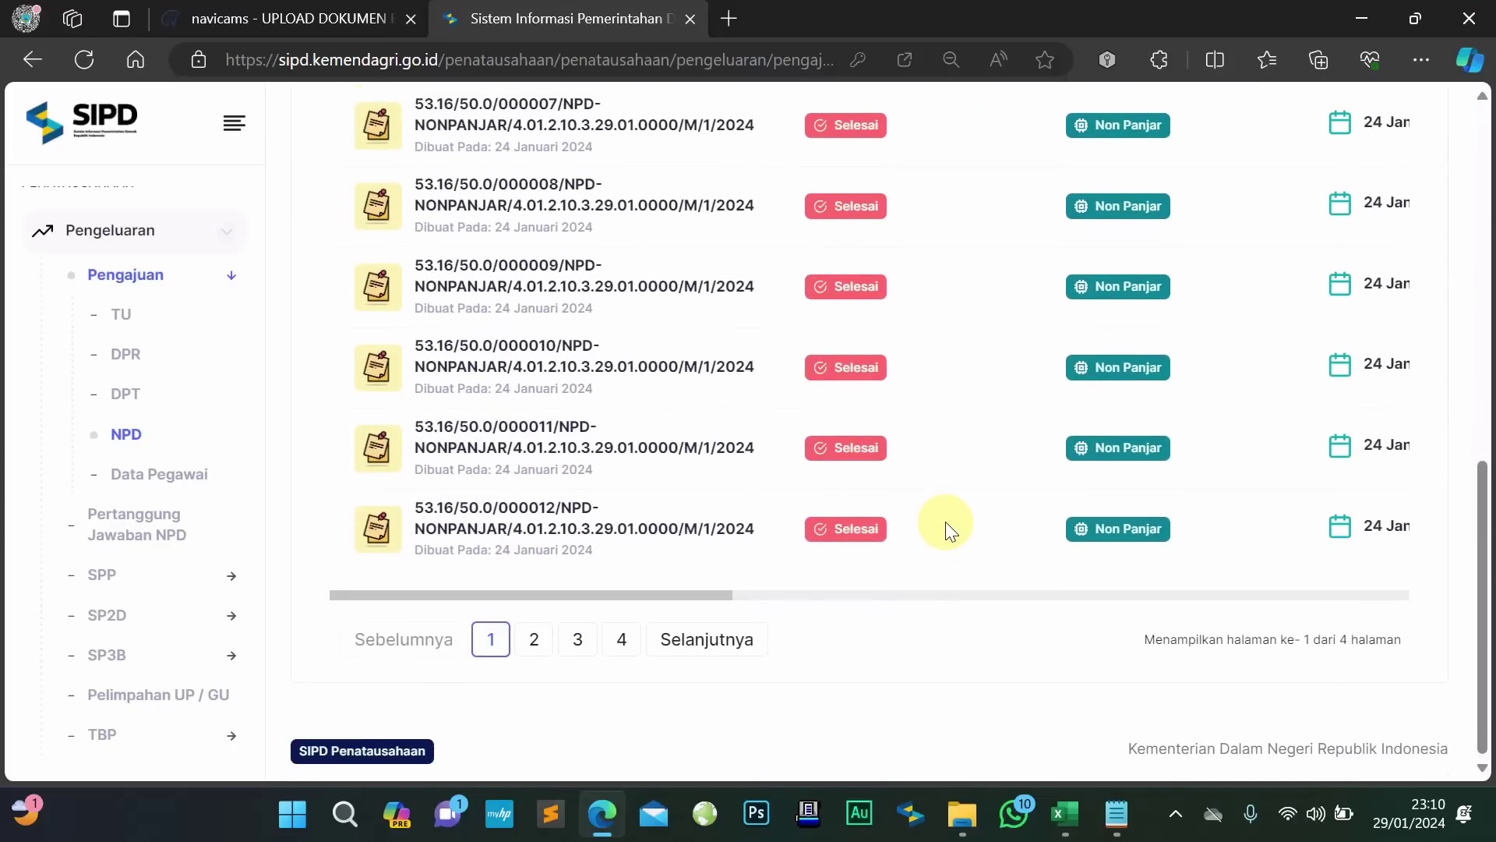
Look through the first page of completed Non Panjar fund disbursement notes (NPD)
mouse_move(686, 595)
left_mouse_down()
mouse_move(1379, 582)
mouse_move(674, 597)
left_mouse_up()
scroll(809, 396, "up", 10)
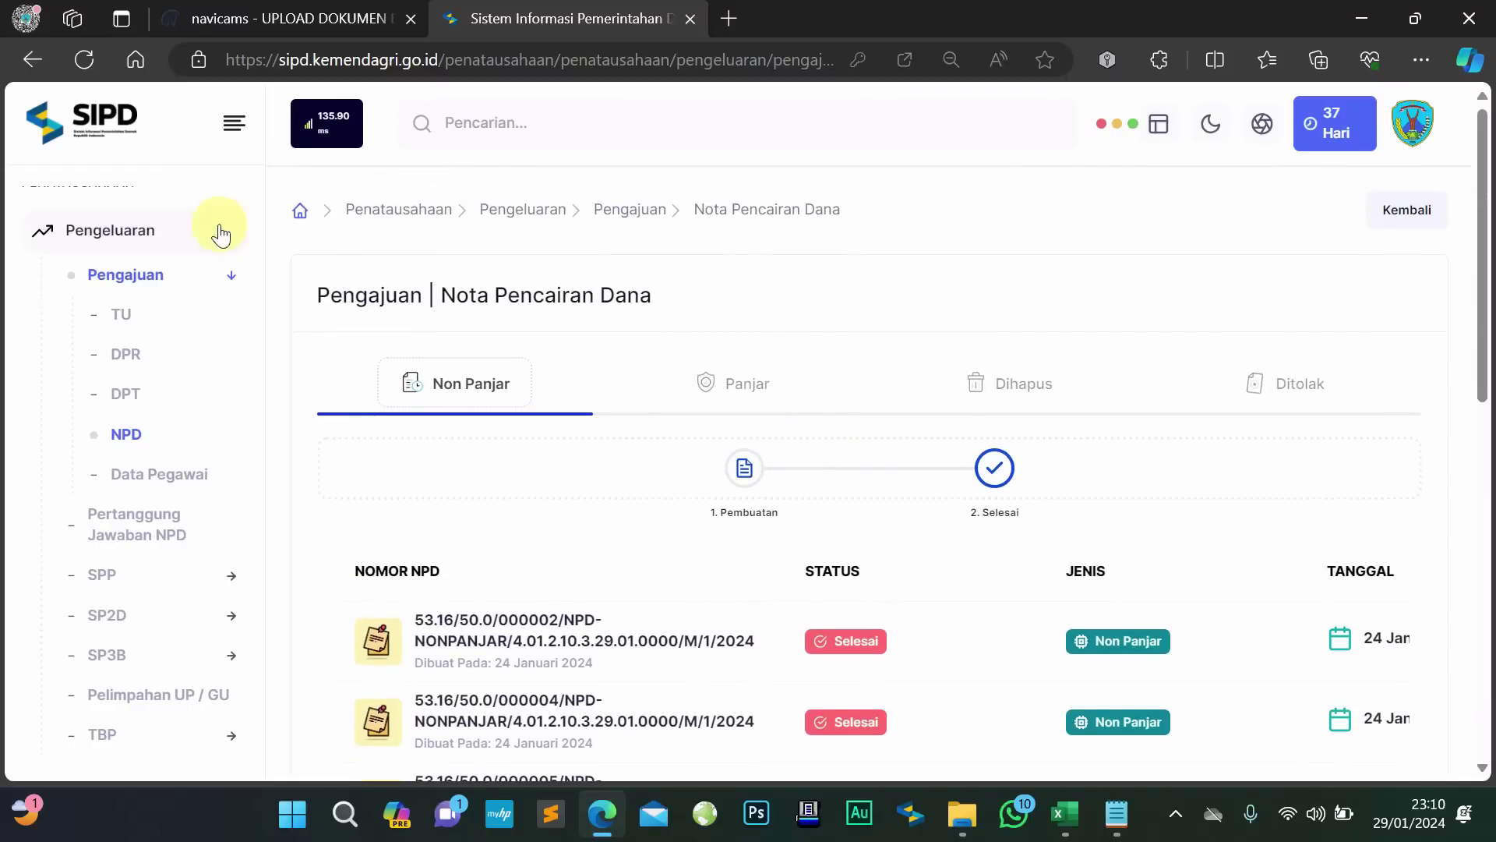
scroll(600, 552, "down", 10)
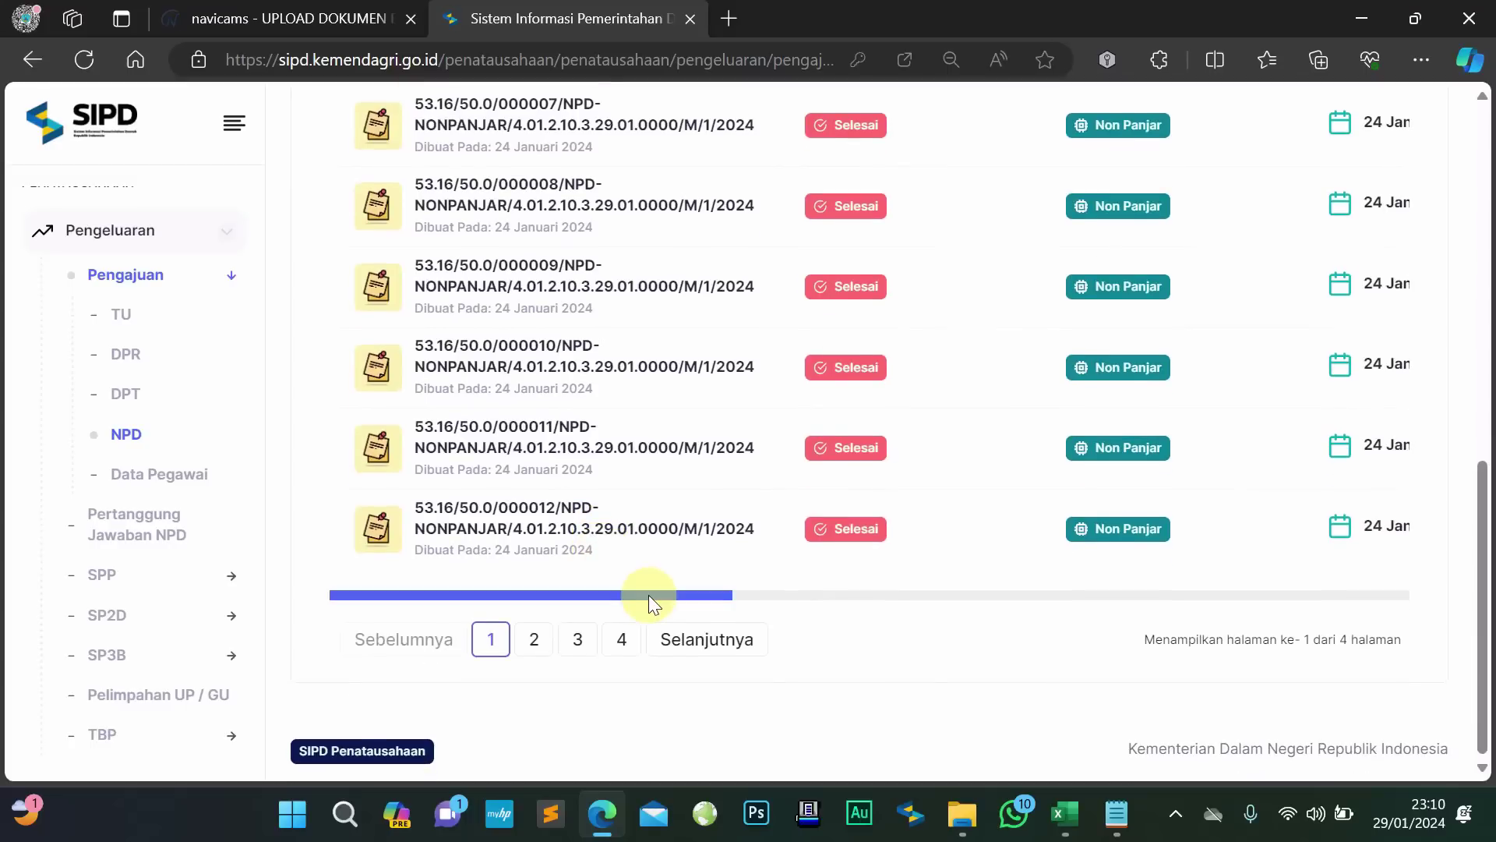
left_click_drag(656, 595, 835, 608)
left_click_drag(701, 611, 540, 611)
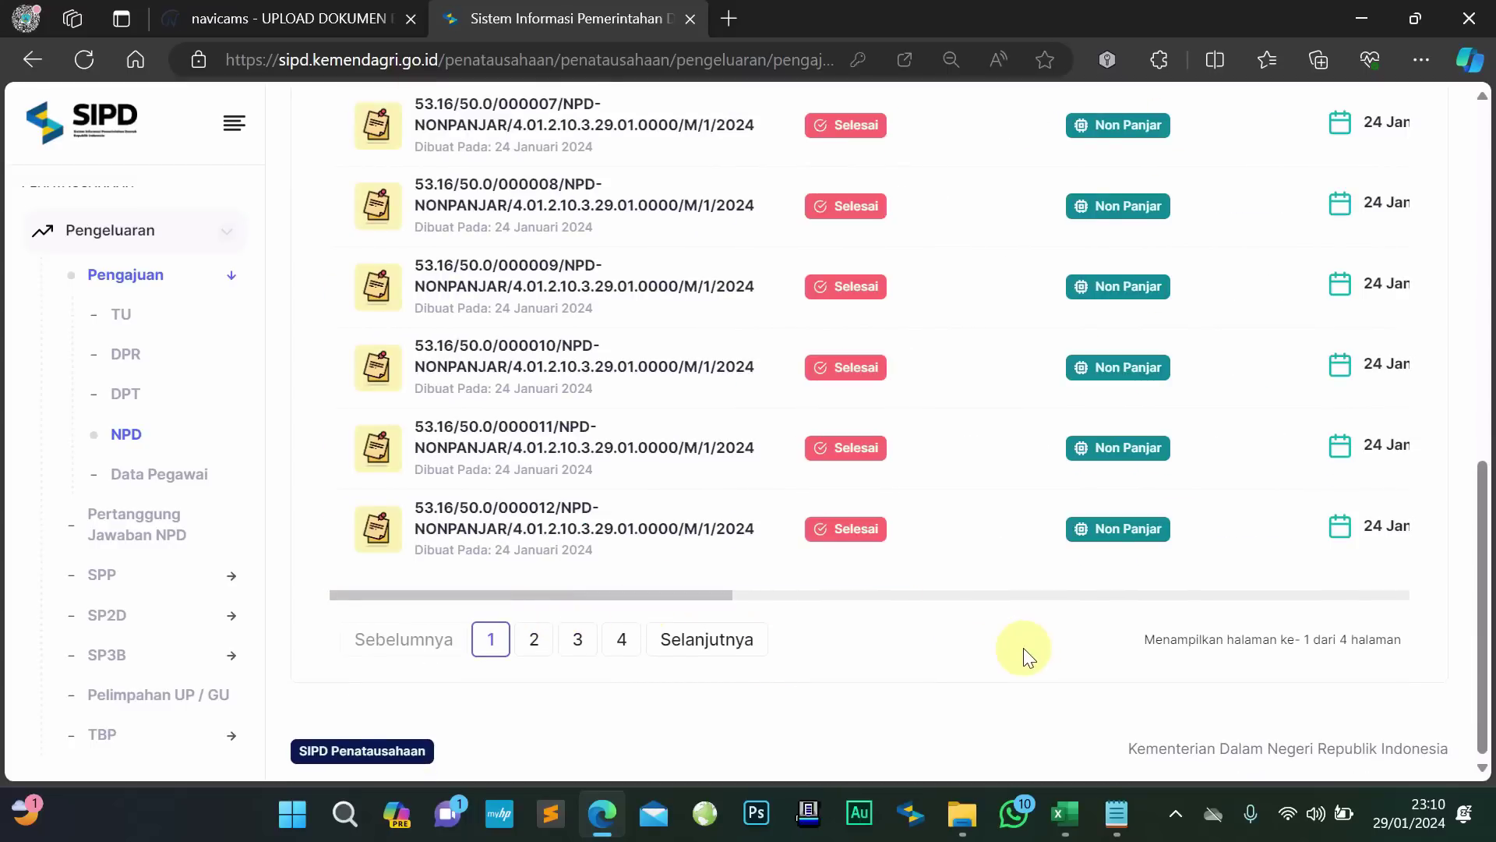
scroll(721, 655, "up", 1)
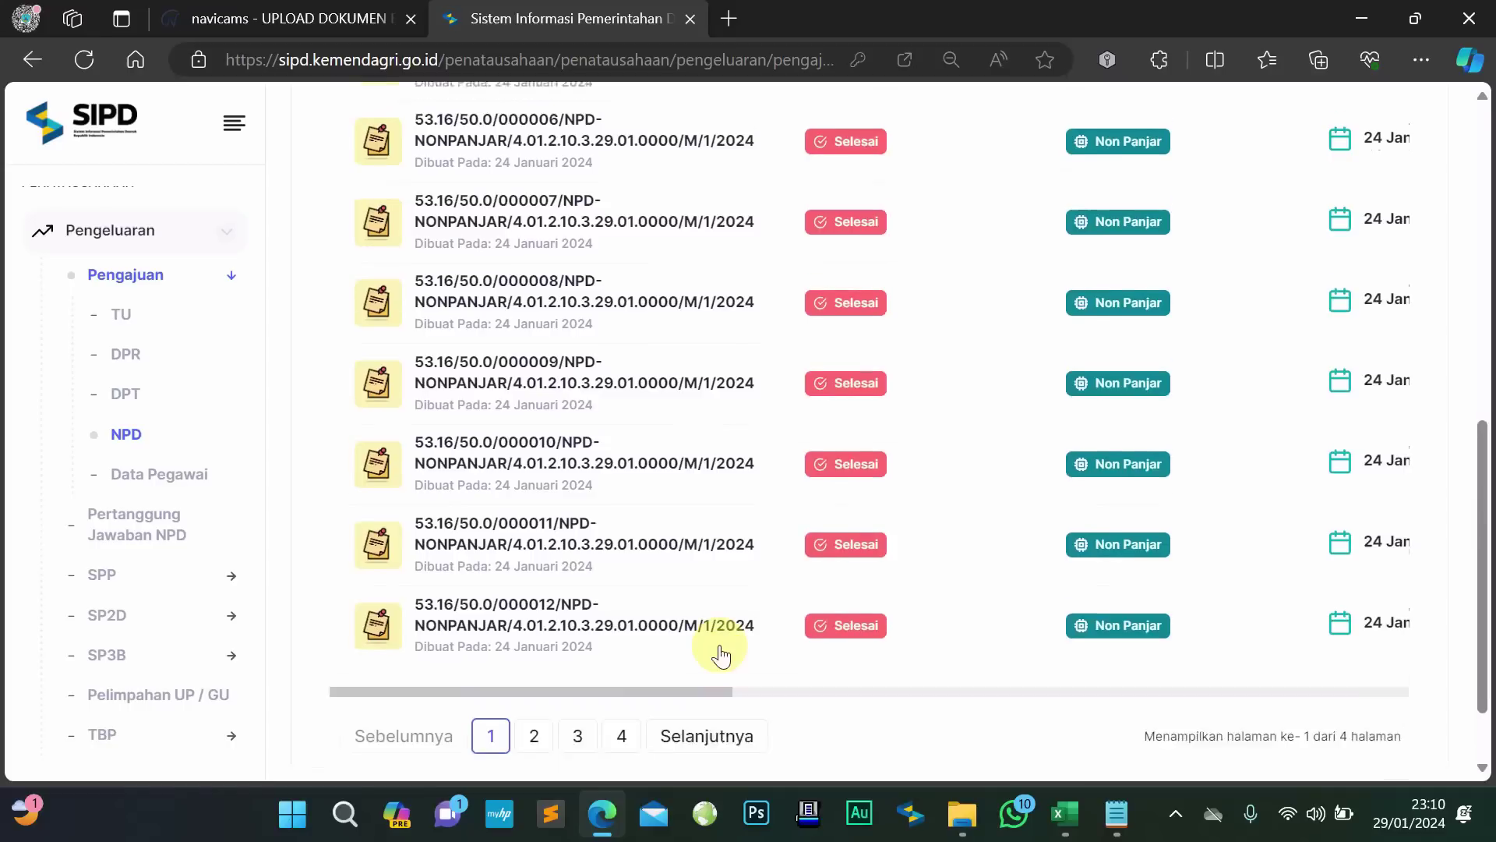
scroll(718, 647, "down", 1)
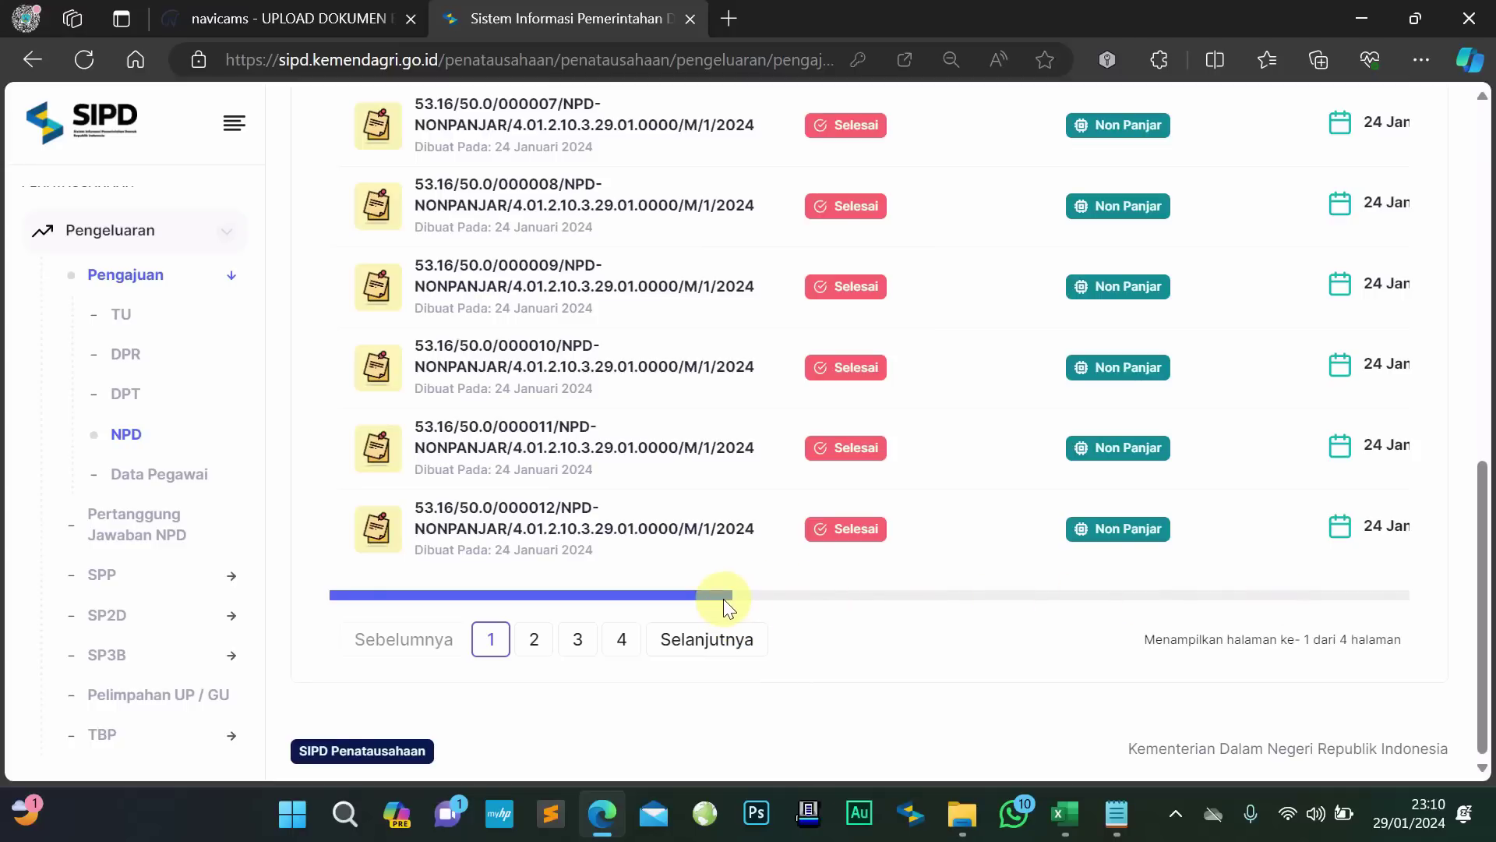
left_click_drag(723, 598, 627, 515)
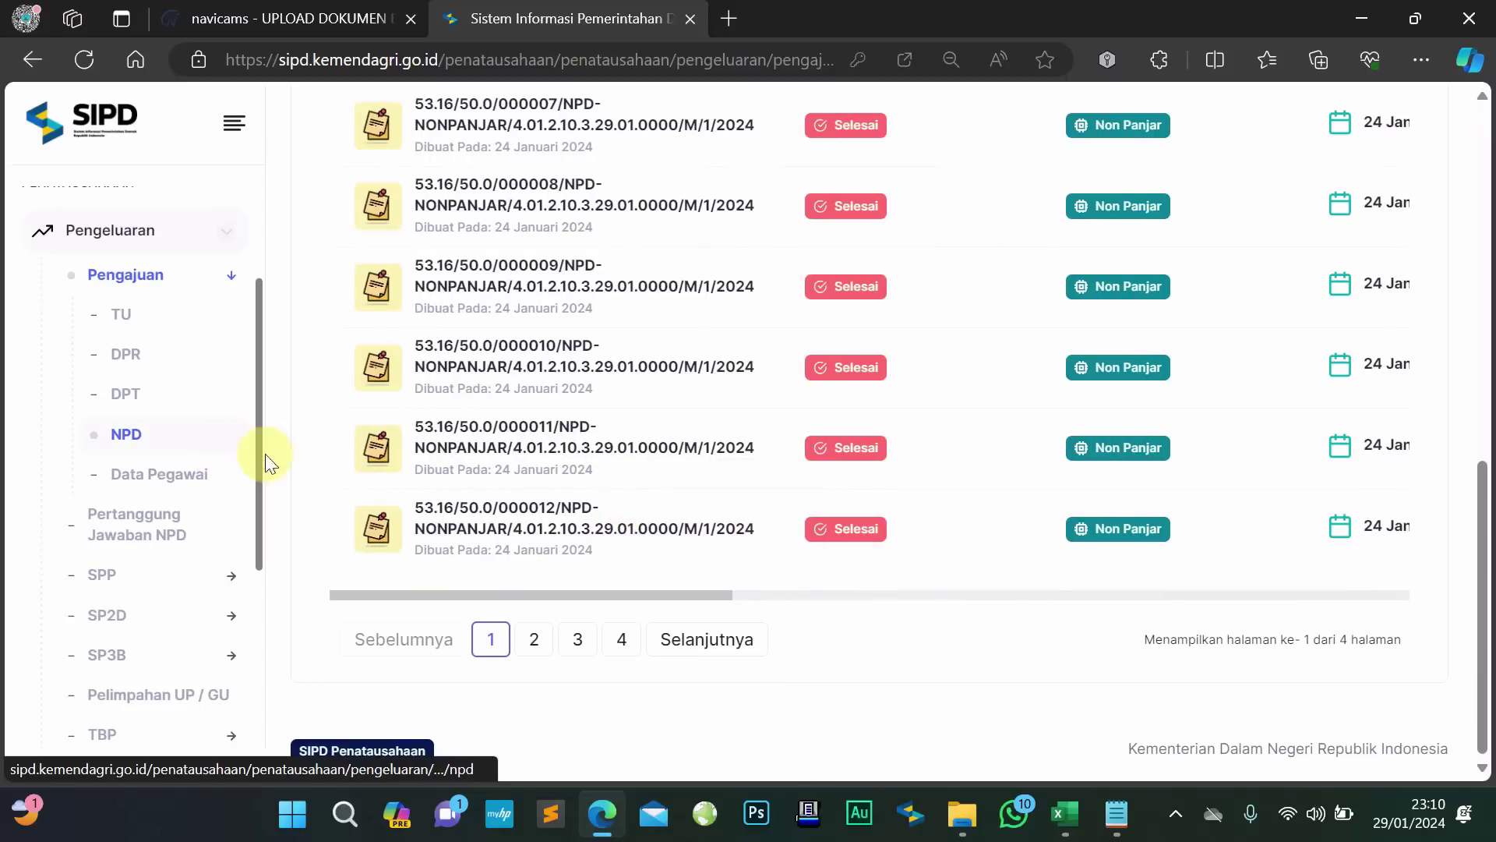
Go to page 4 of the NPD list and open the print view of its last record, the vehicle maintenance payment
left_click(532, 642)
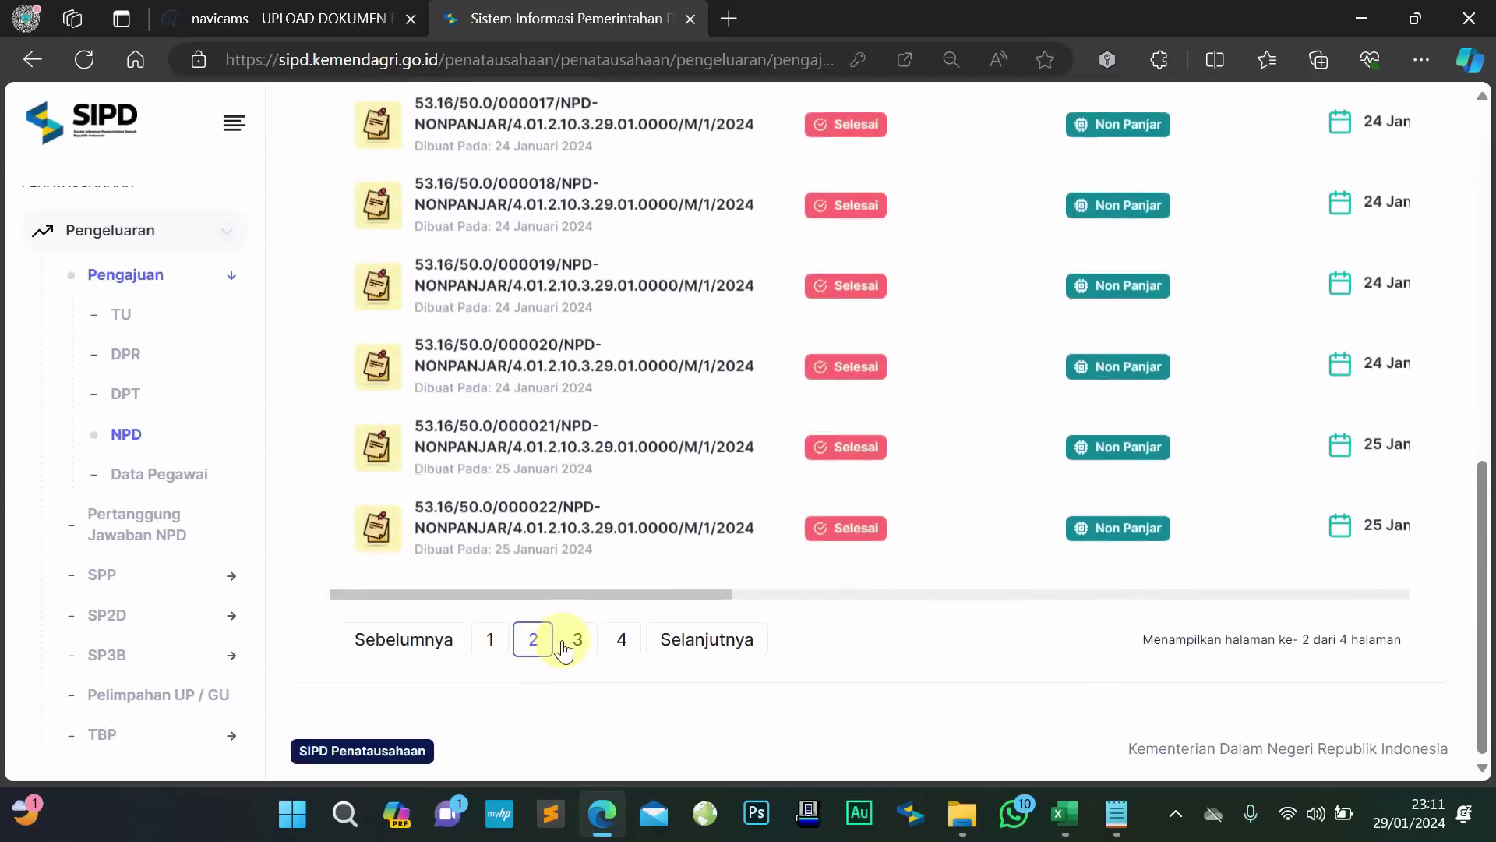
left_click(626, 640)
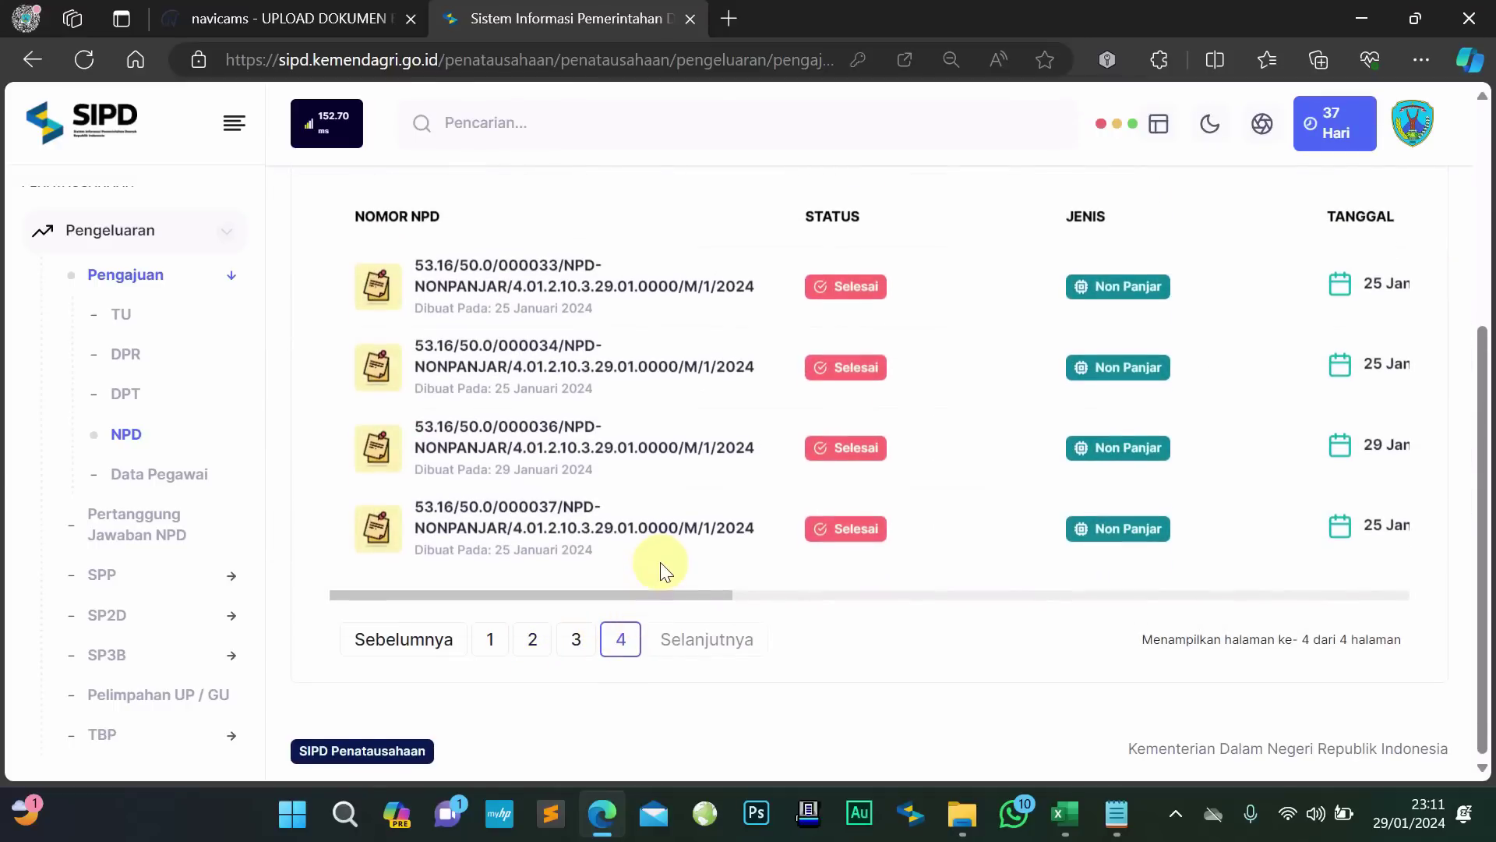
left_click_drag(689, 597, 1369, 583)
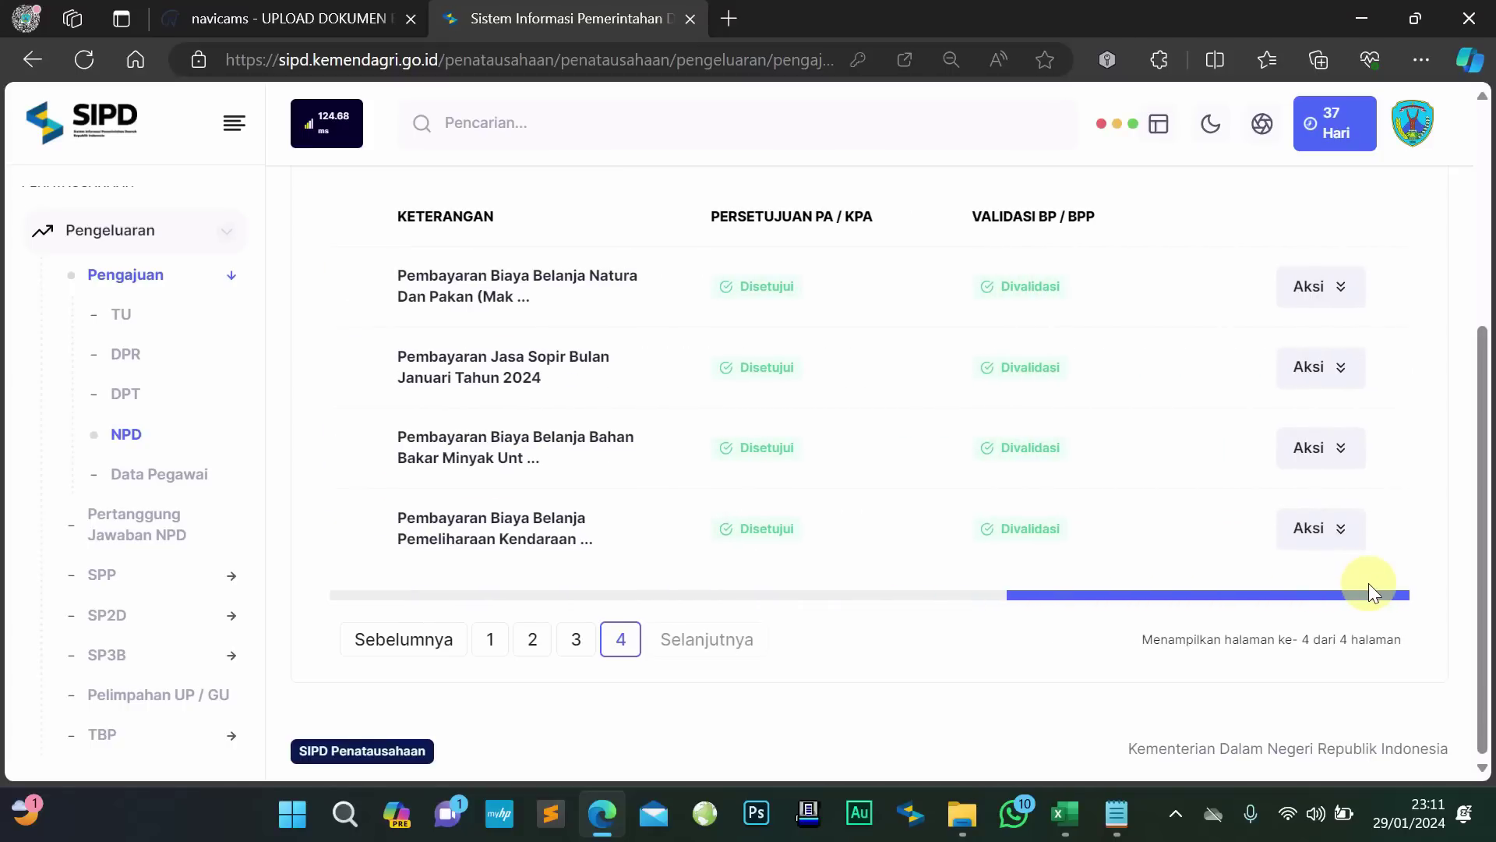
left_click_drag(1369, 583, 1336, 588)
left_click(1334, 530)
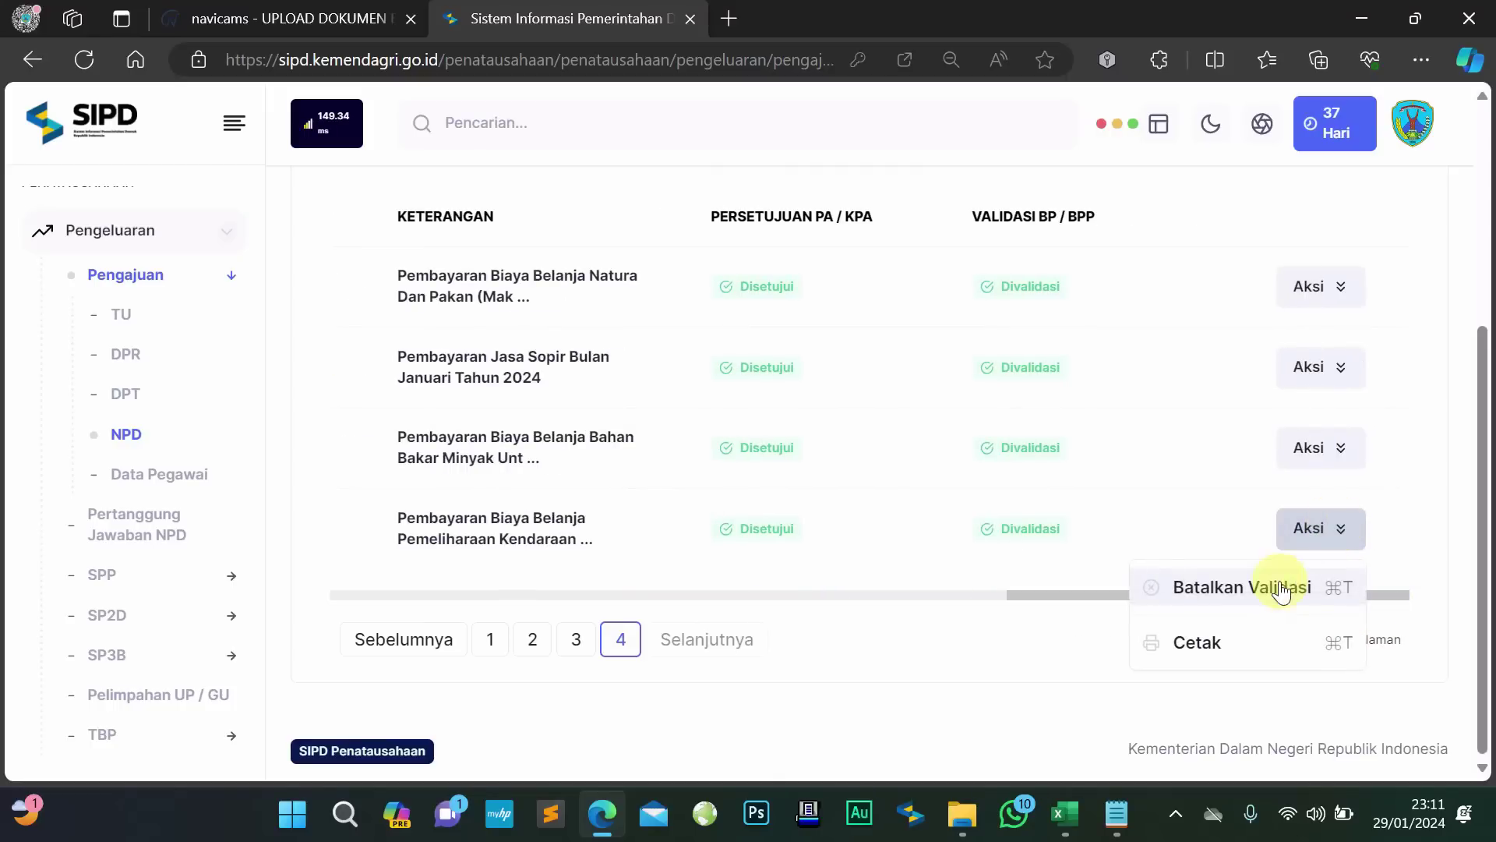
left_click(1214, 646)
Review the NPD print preview, including its header details, the Rincian Belanja table and the signature blocks
scroll(1011, 567, "down", 10)
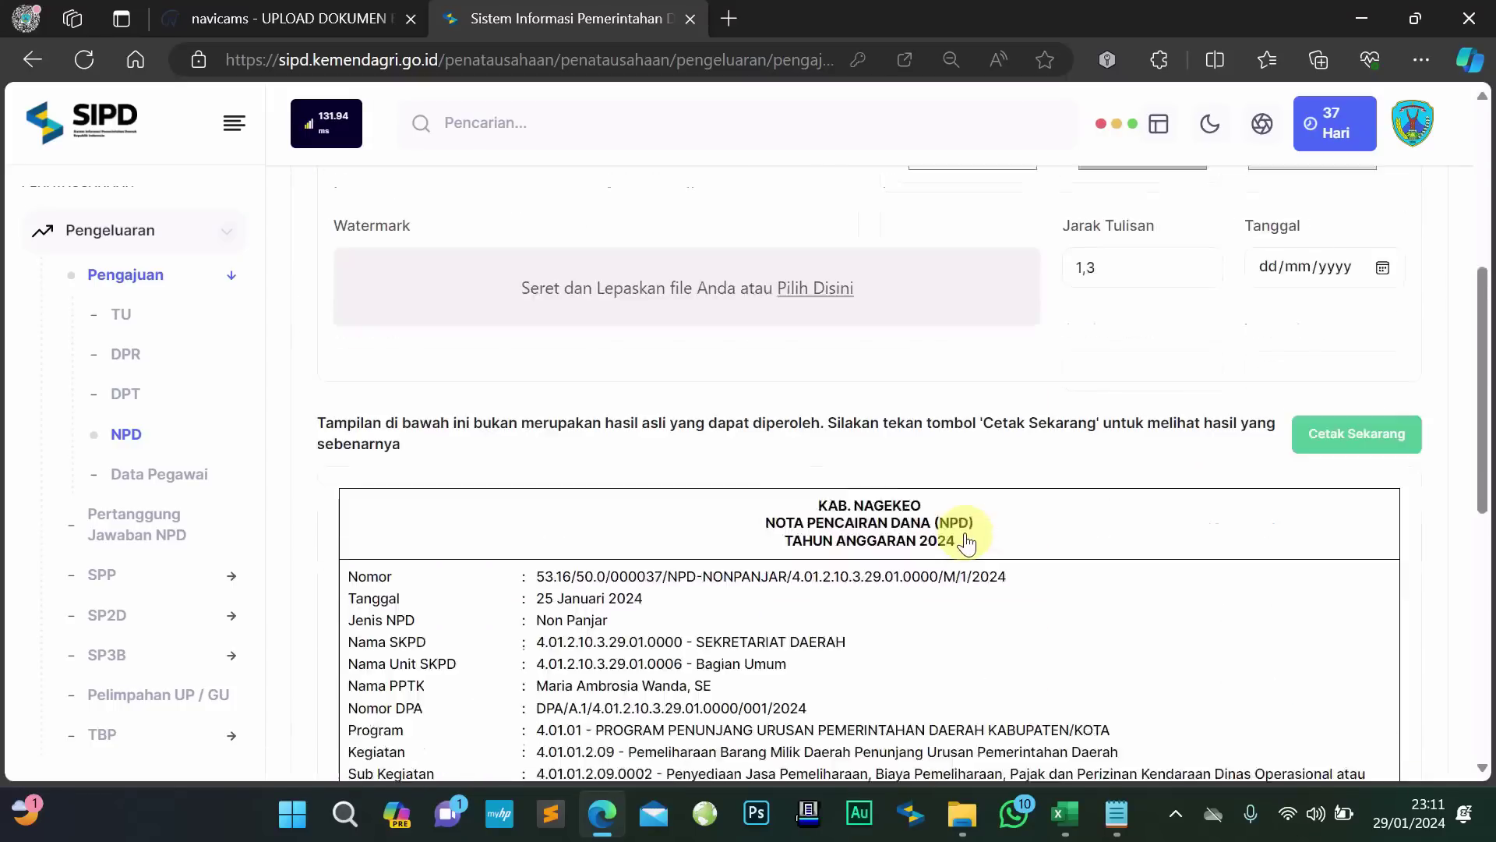
scroll(967, 536, "down", 3)
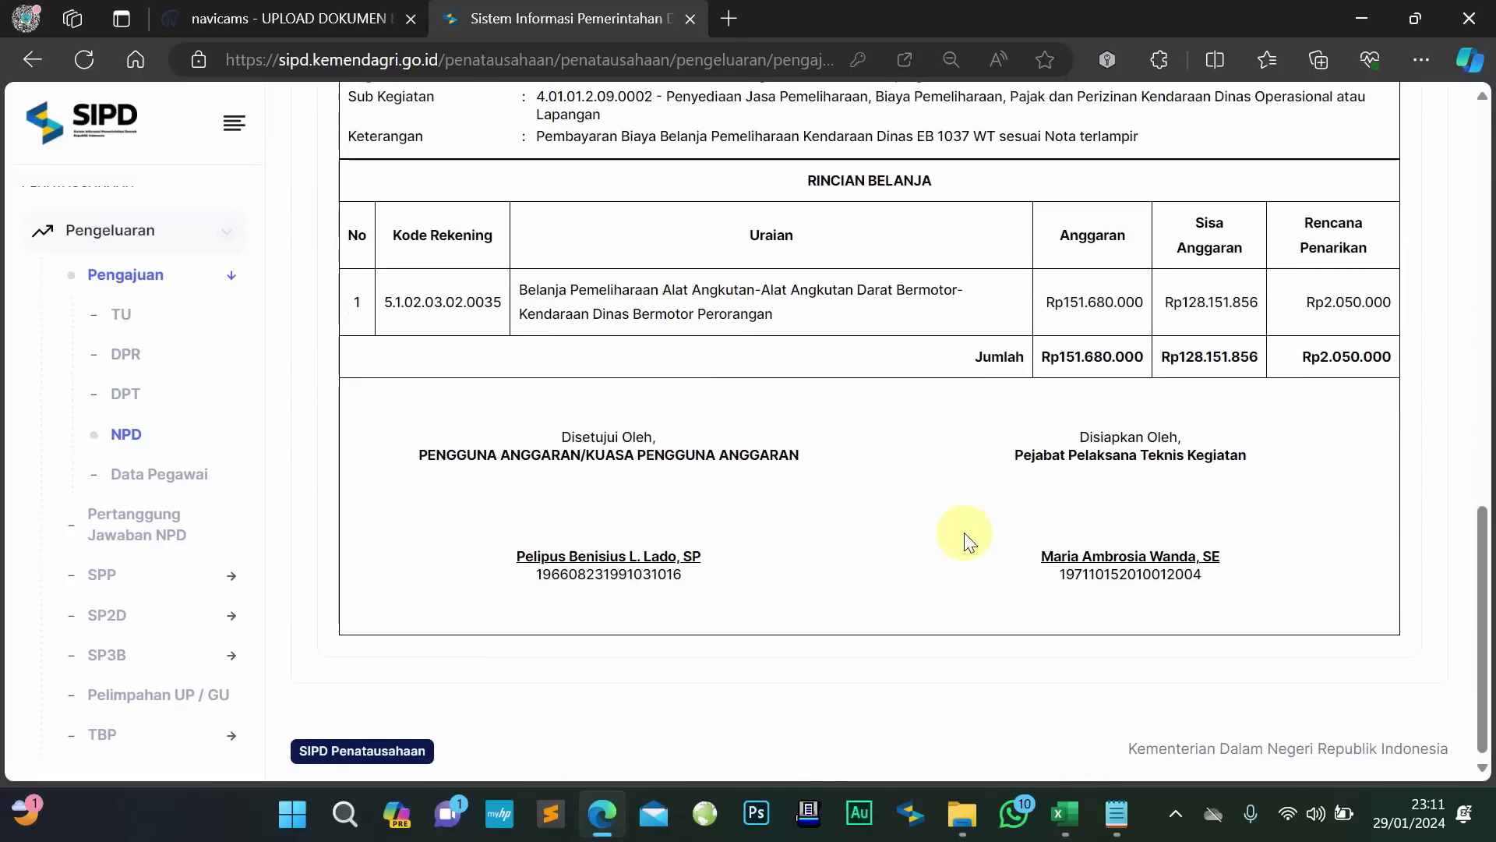
scroll(966, 536, "up", 4)
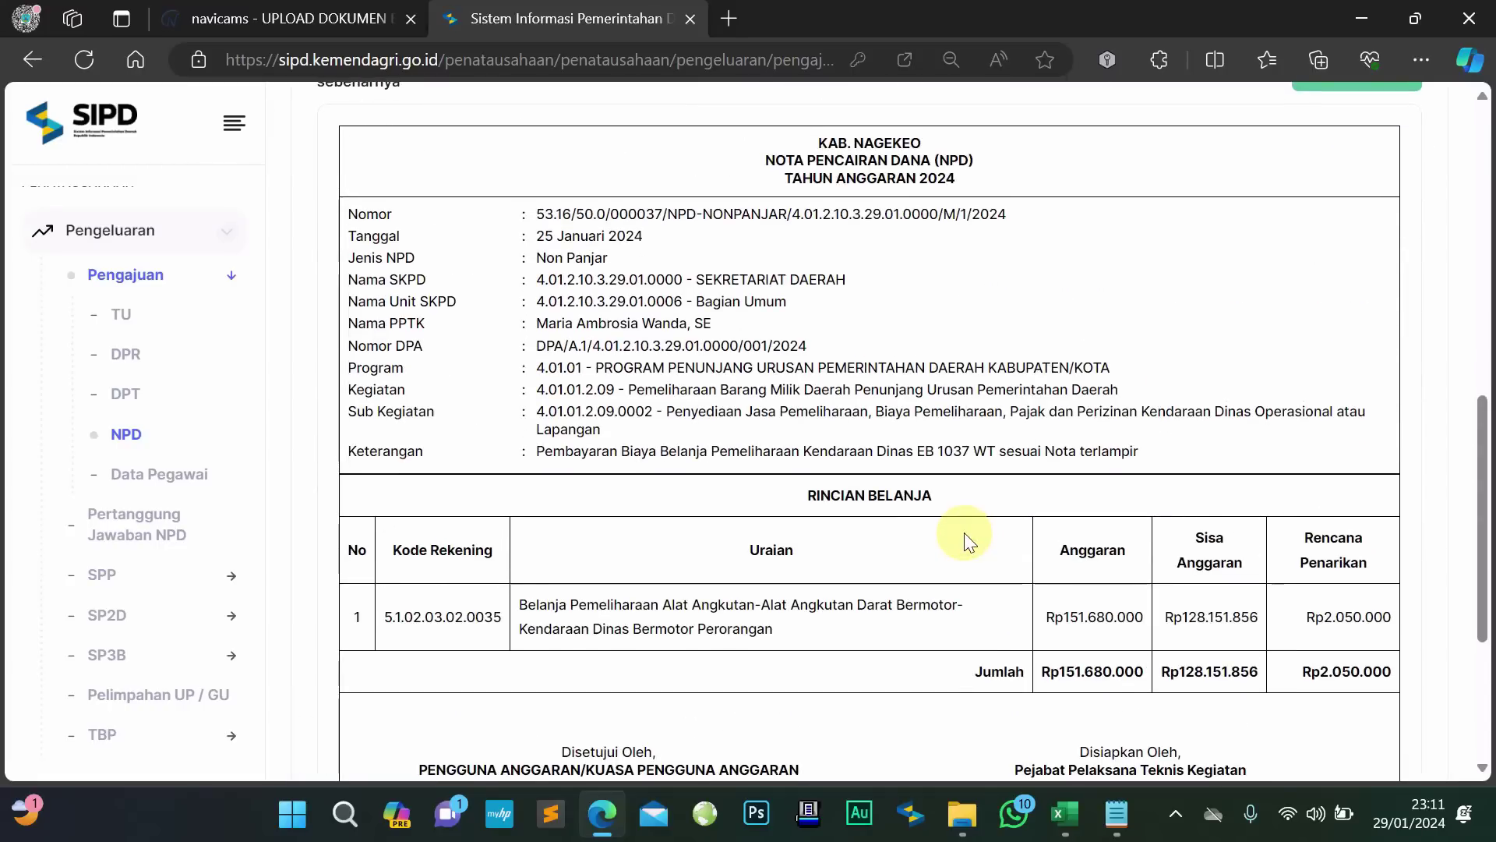
scroll(964, 531, "up", 7)
scroll(961, 532, "down", 6)
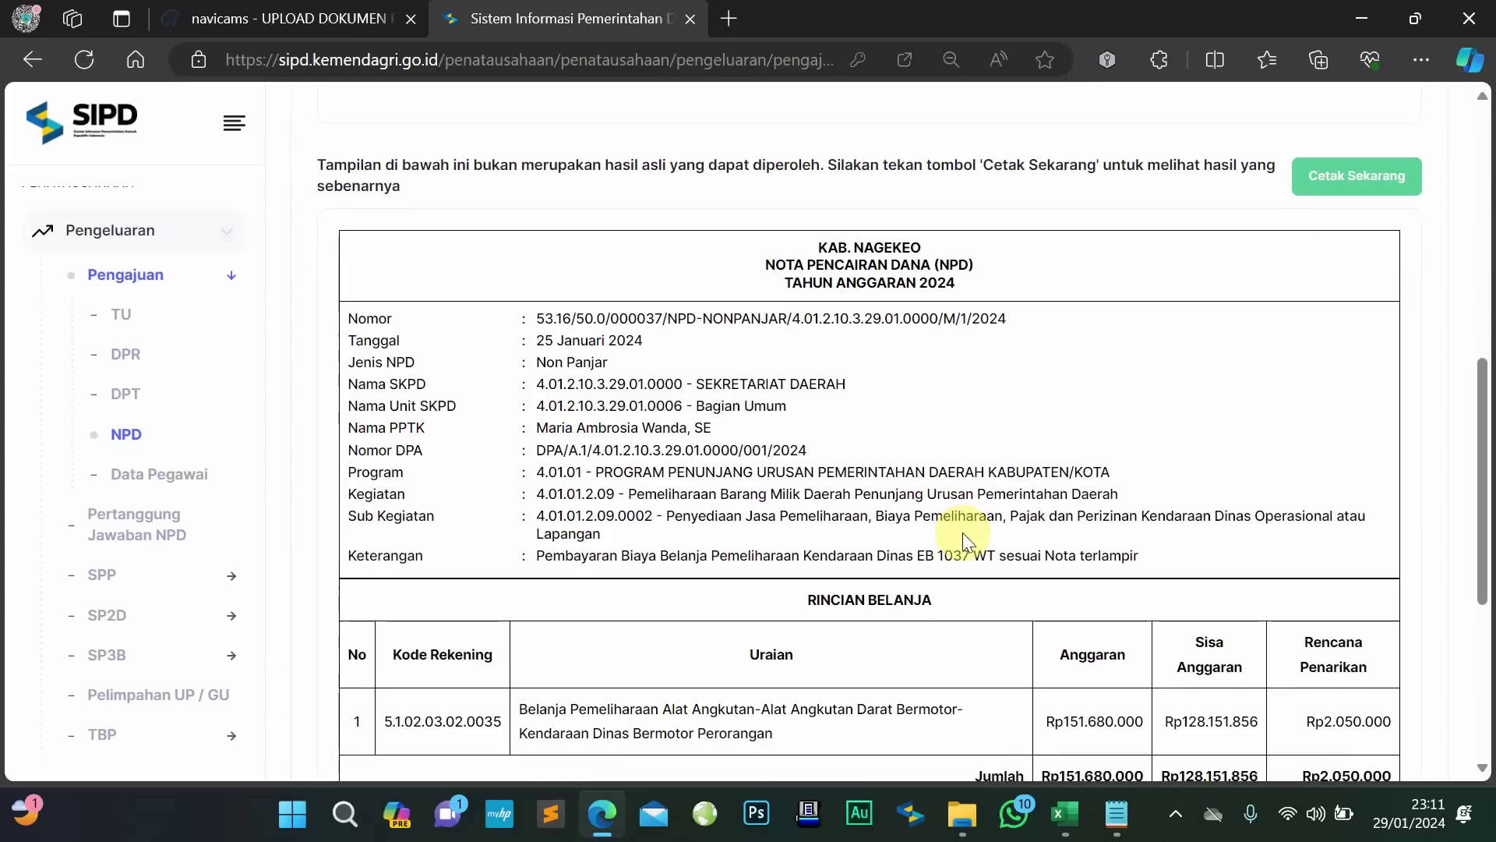
scroll(961, 532, "down", 4)
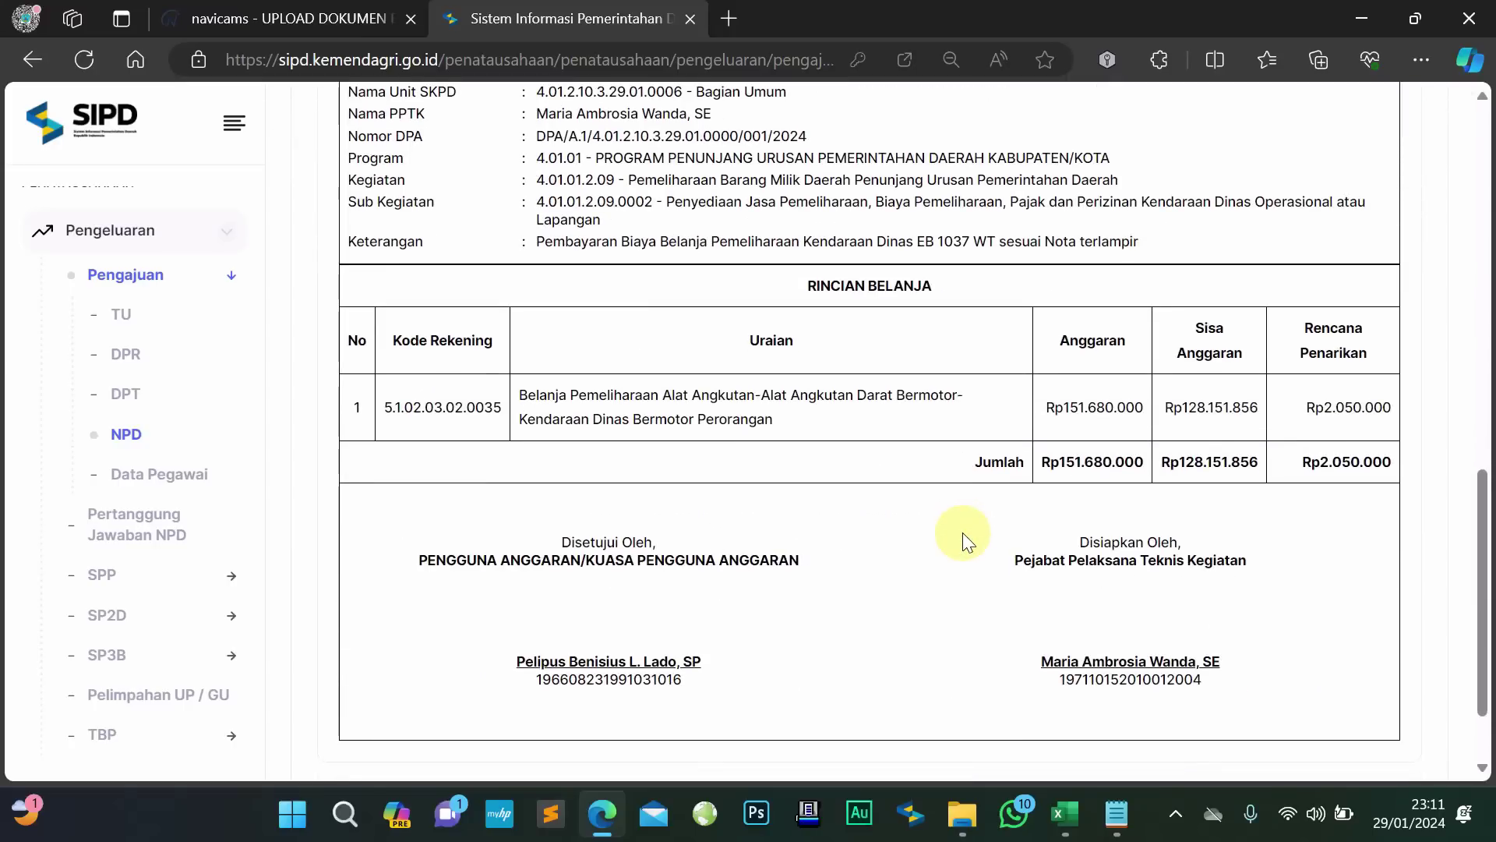
scroll(961, 532, "up", 5)
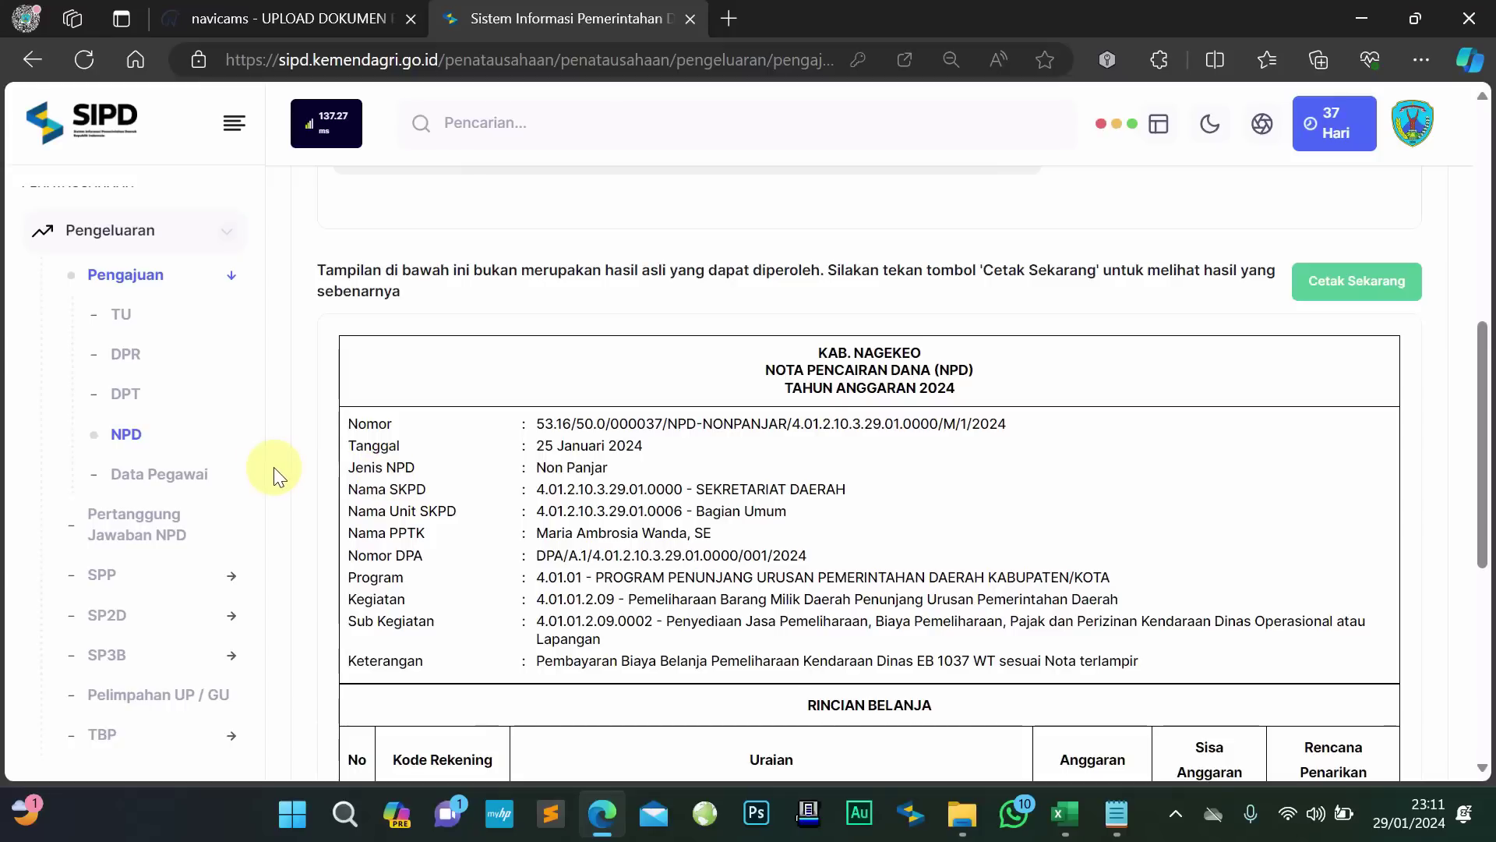
scroll(222, 478, "down", 3)
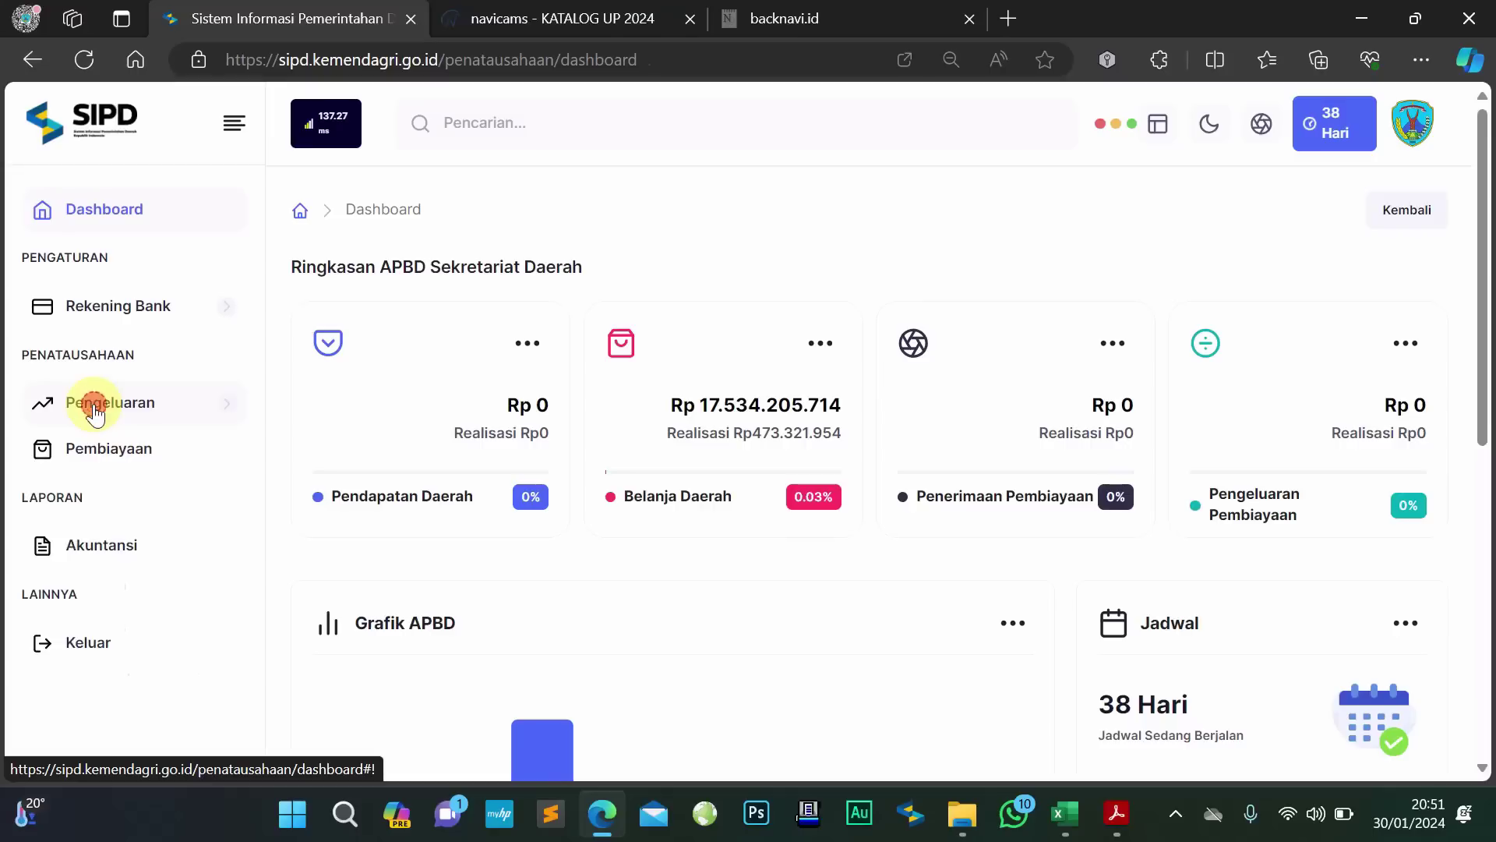
Open the UP / GU page of Tanda Bukti Pembayaran (TBP) under Pengeluaran
left_click(95, 409)
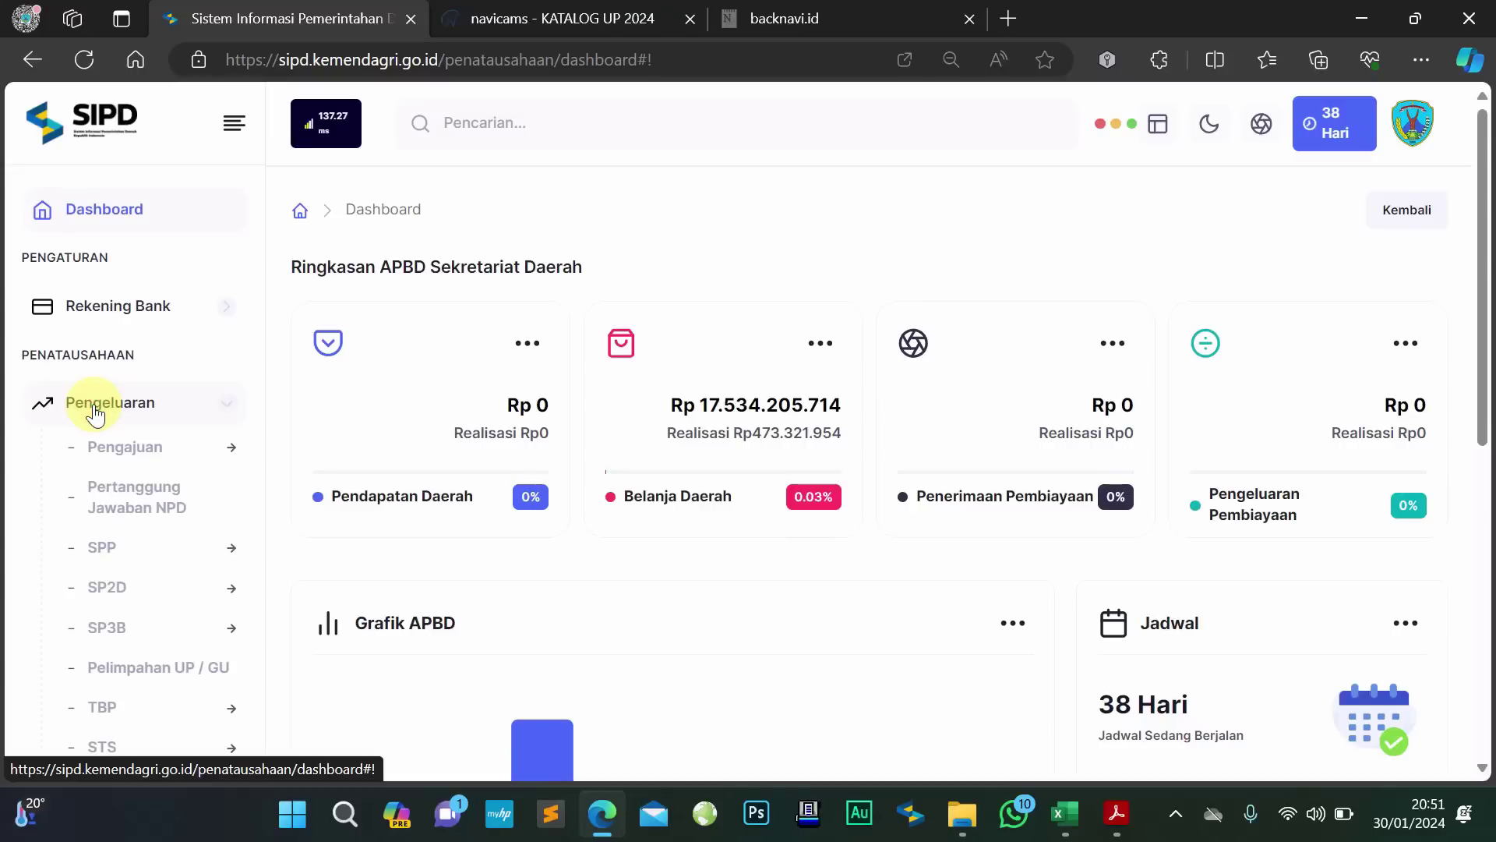
scroll(93, 402, "down", 3)
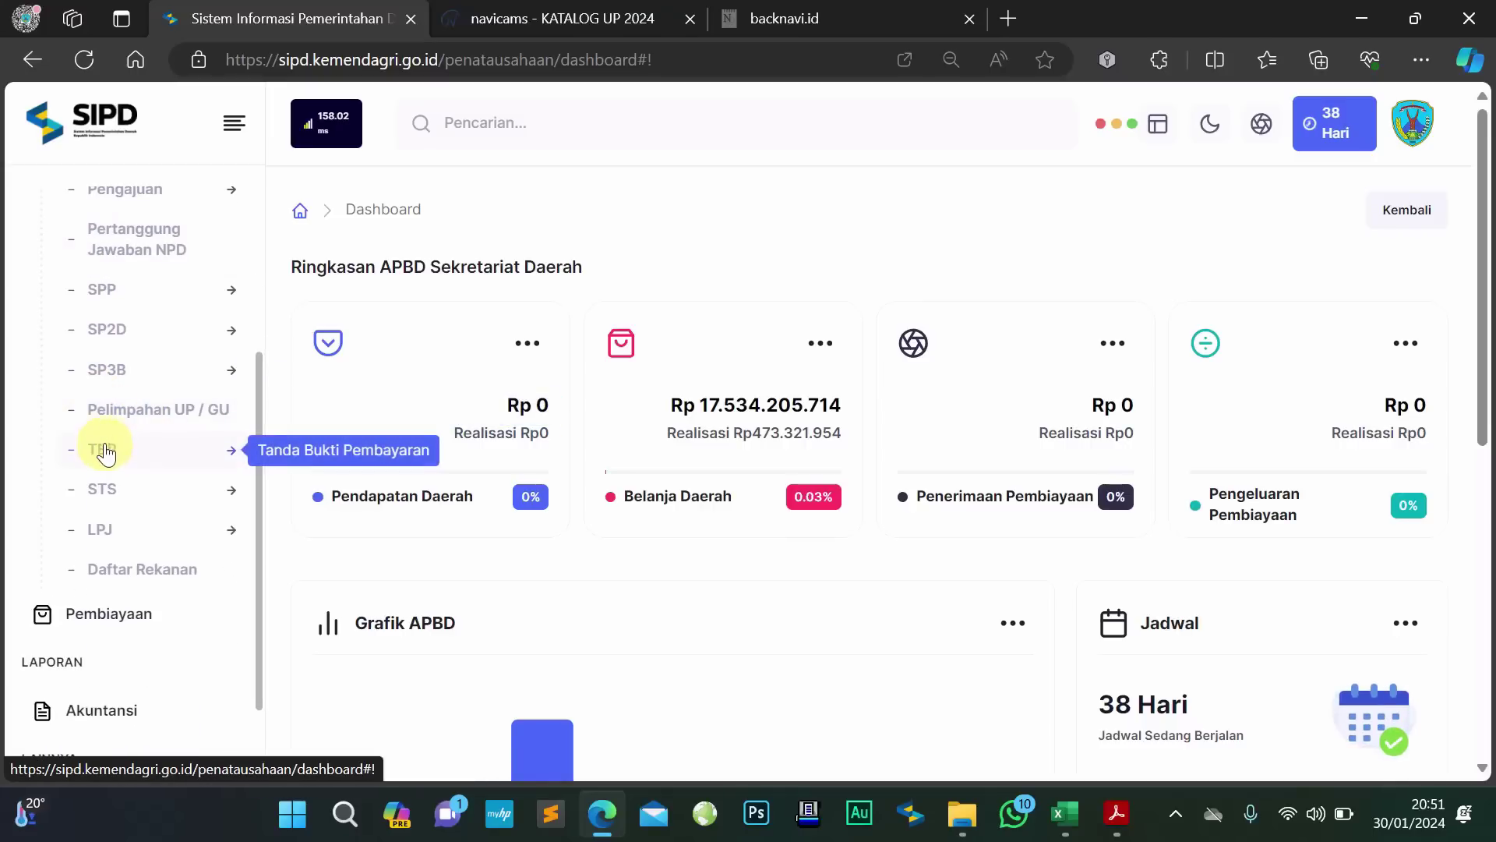
scroll(108, 437, "up", 2)
scroll(113, 405, "down", 1)
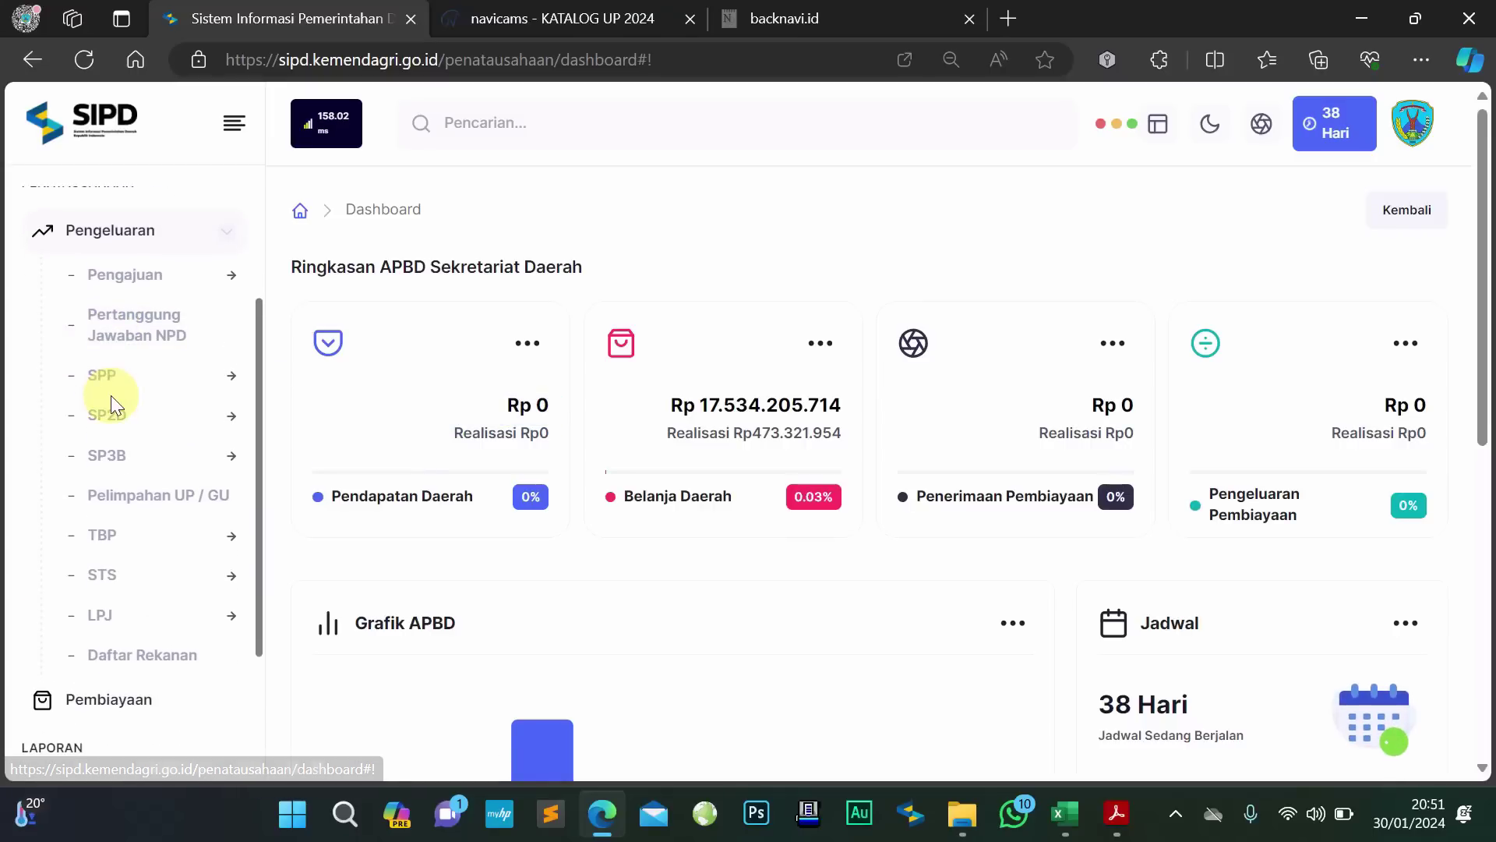
left_click(106, 538)
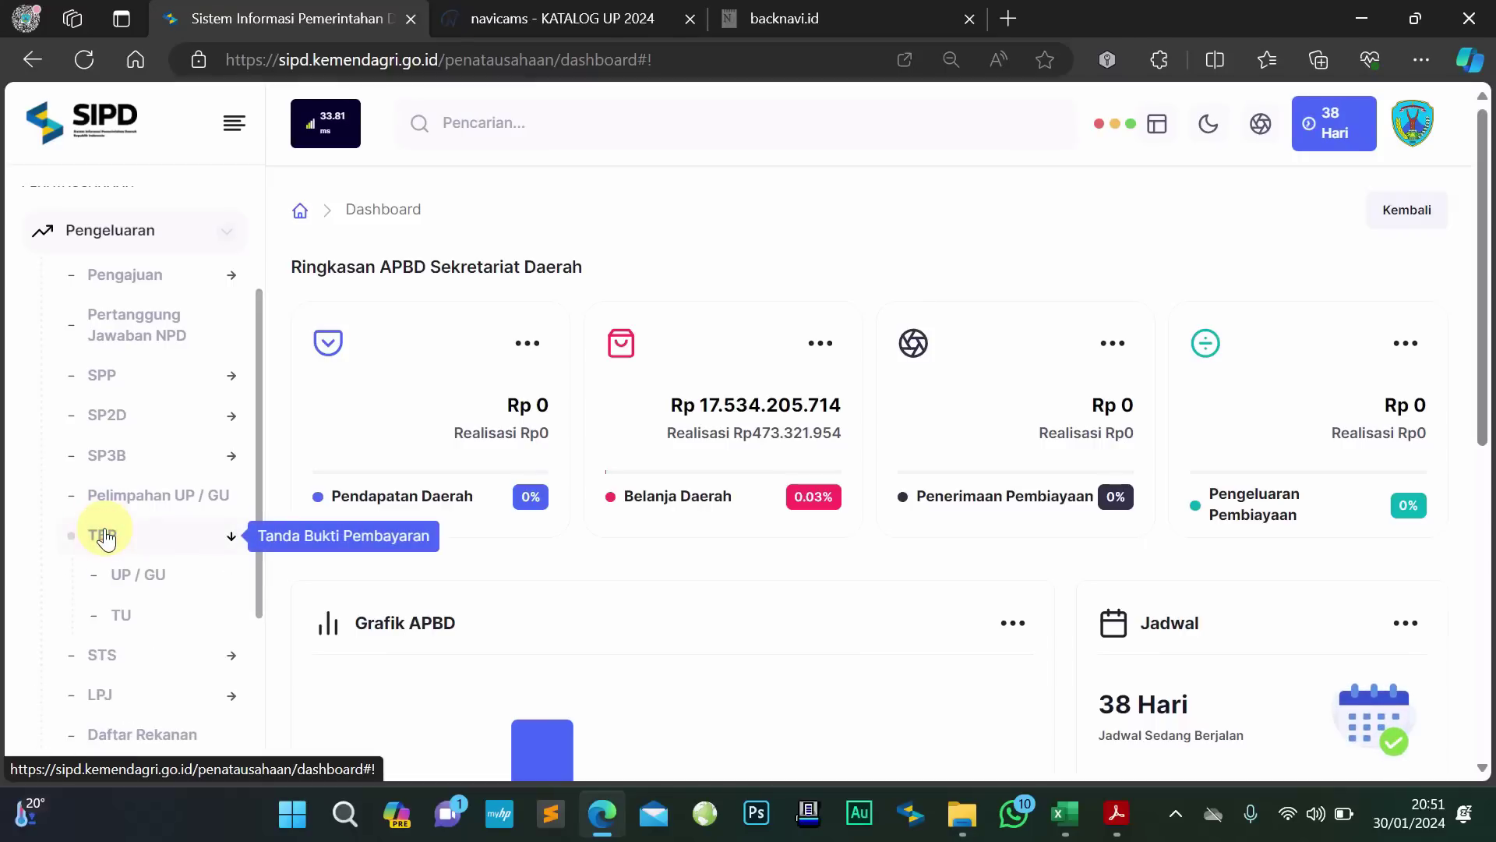
scroll(106, 537, "down", 2)
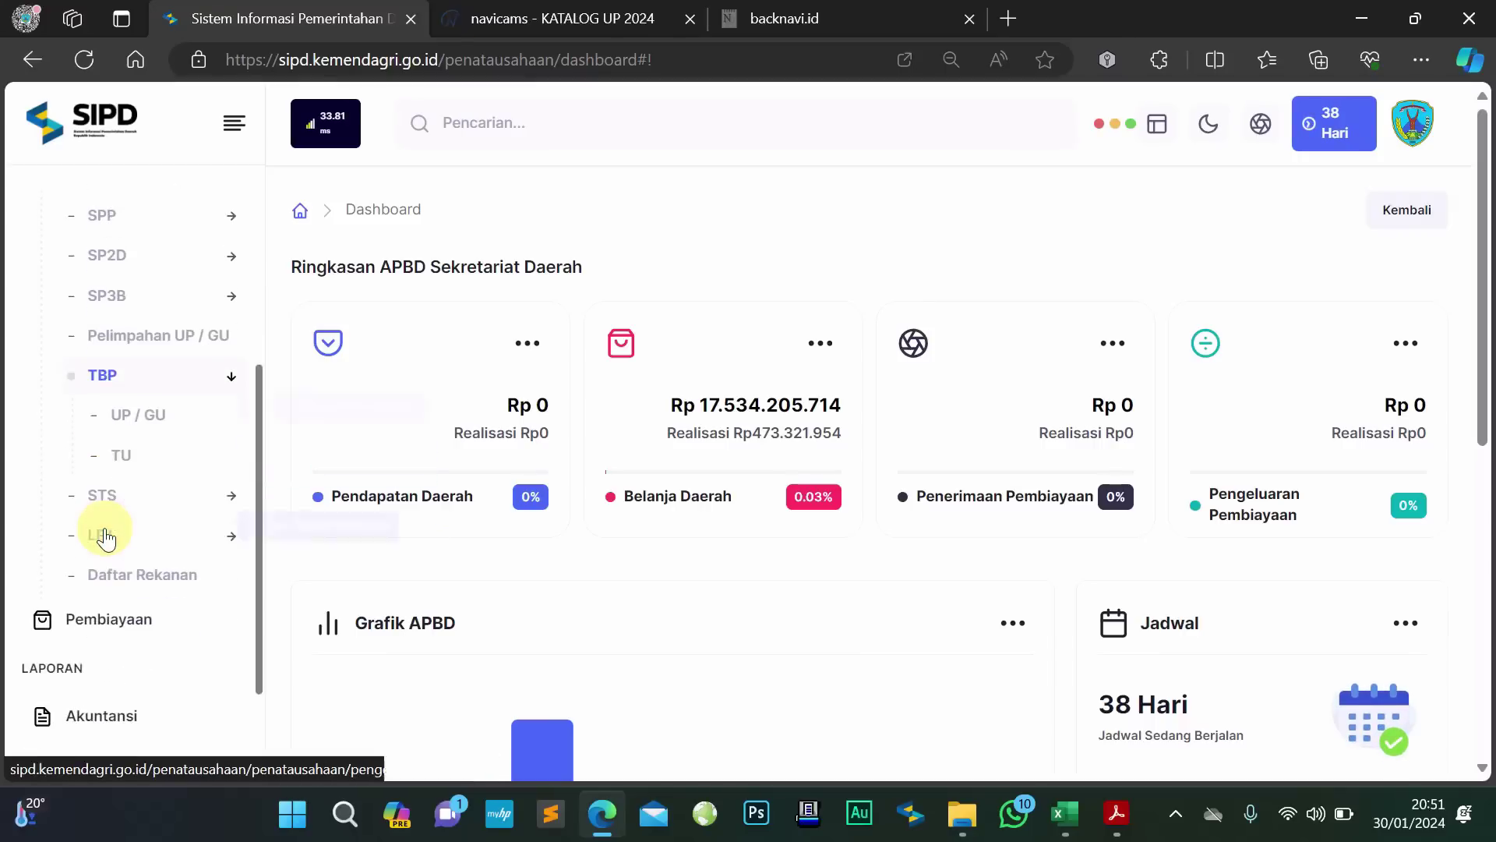
left_click(152, 405)
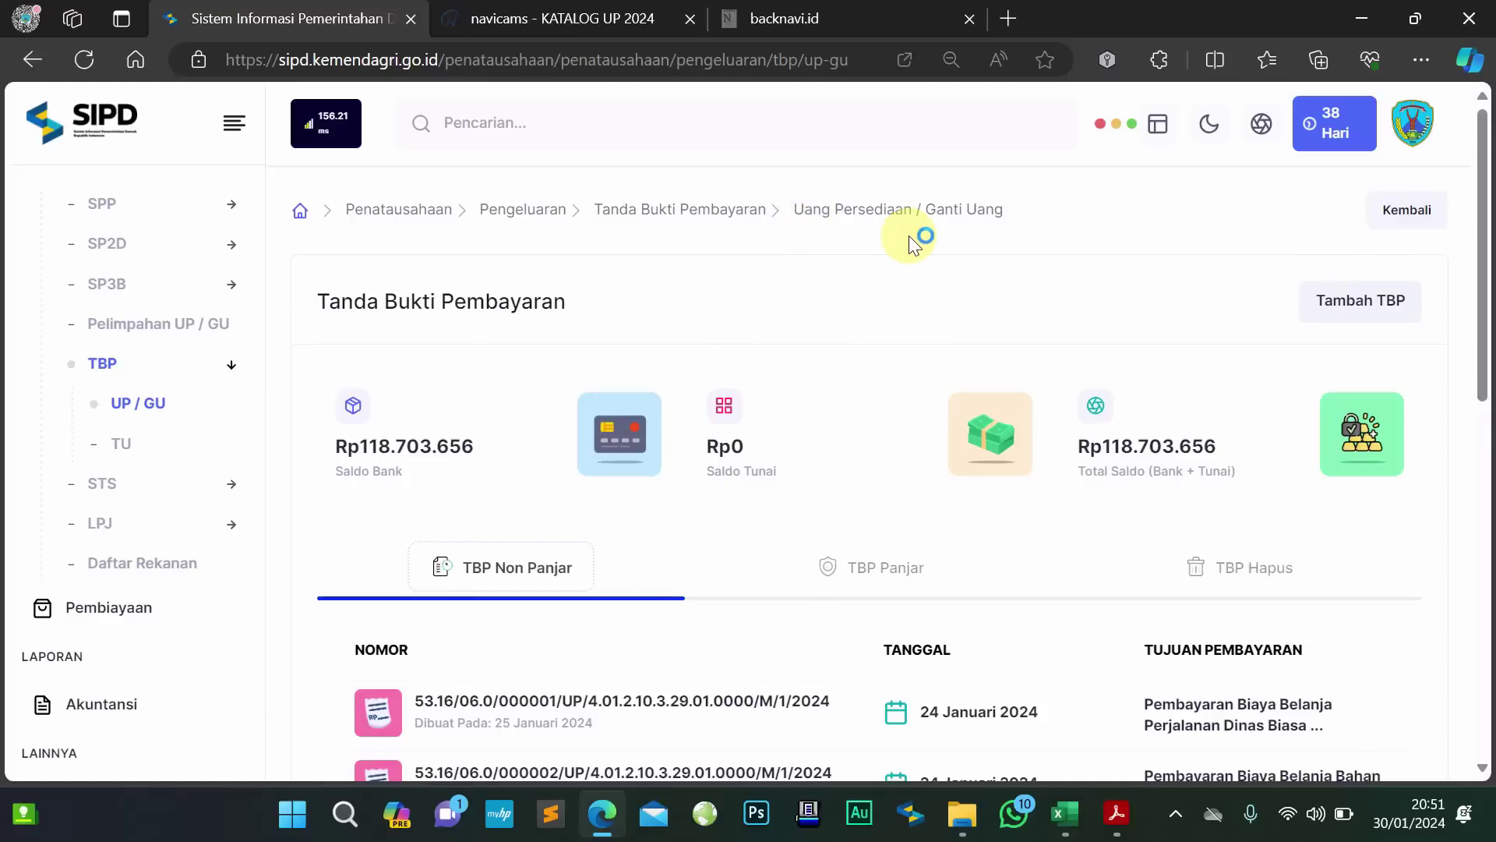
Start adding a new TBP of the Non Panjar type
scroll(909, 235, "down", 1)
scroll(909, 235, "up", 1)
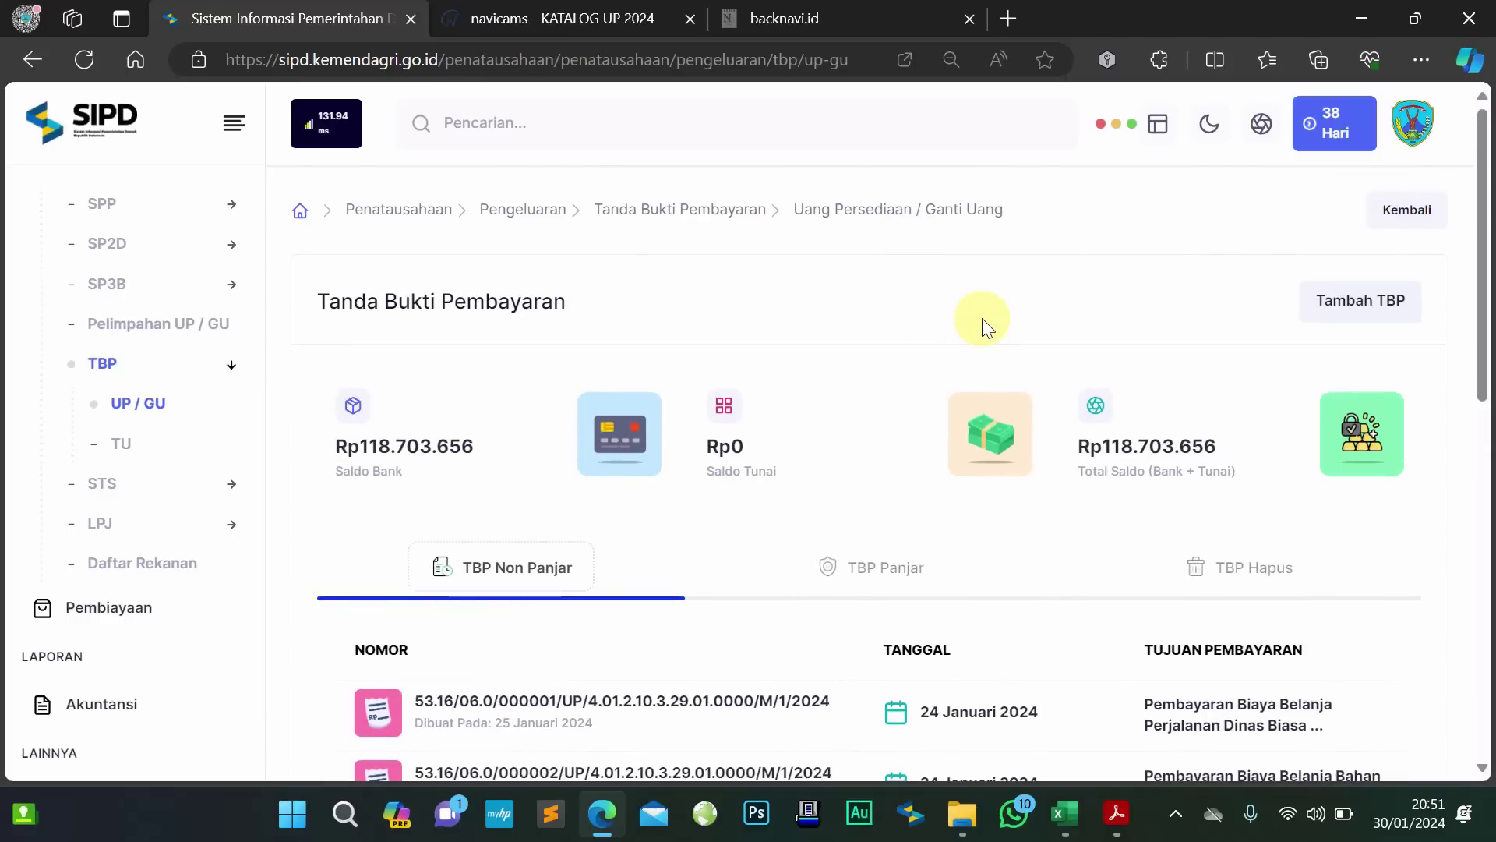
left_click(1373, 310)
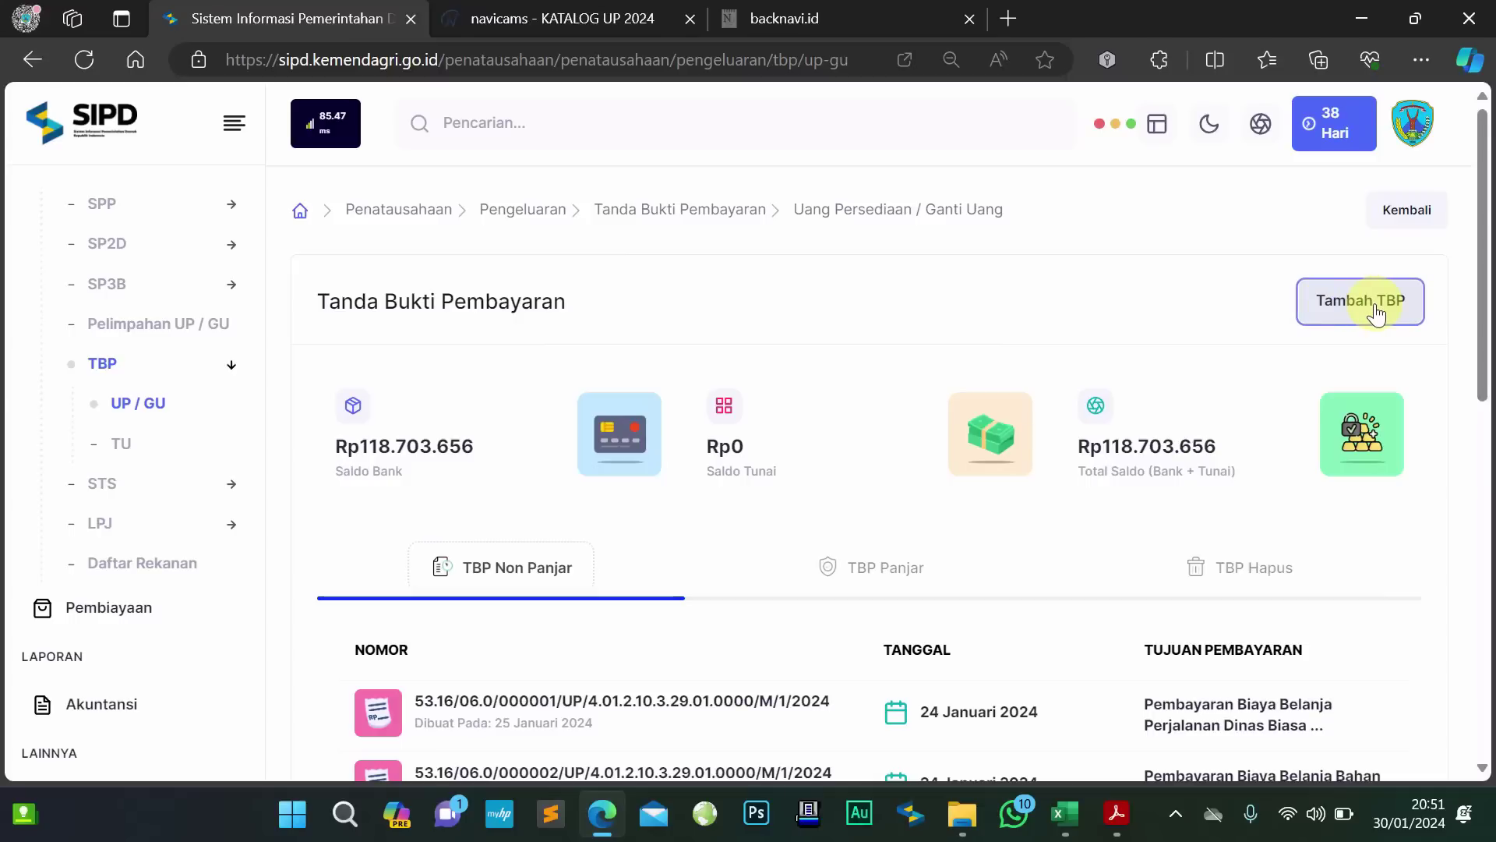
left_click(1375, 311)
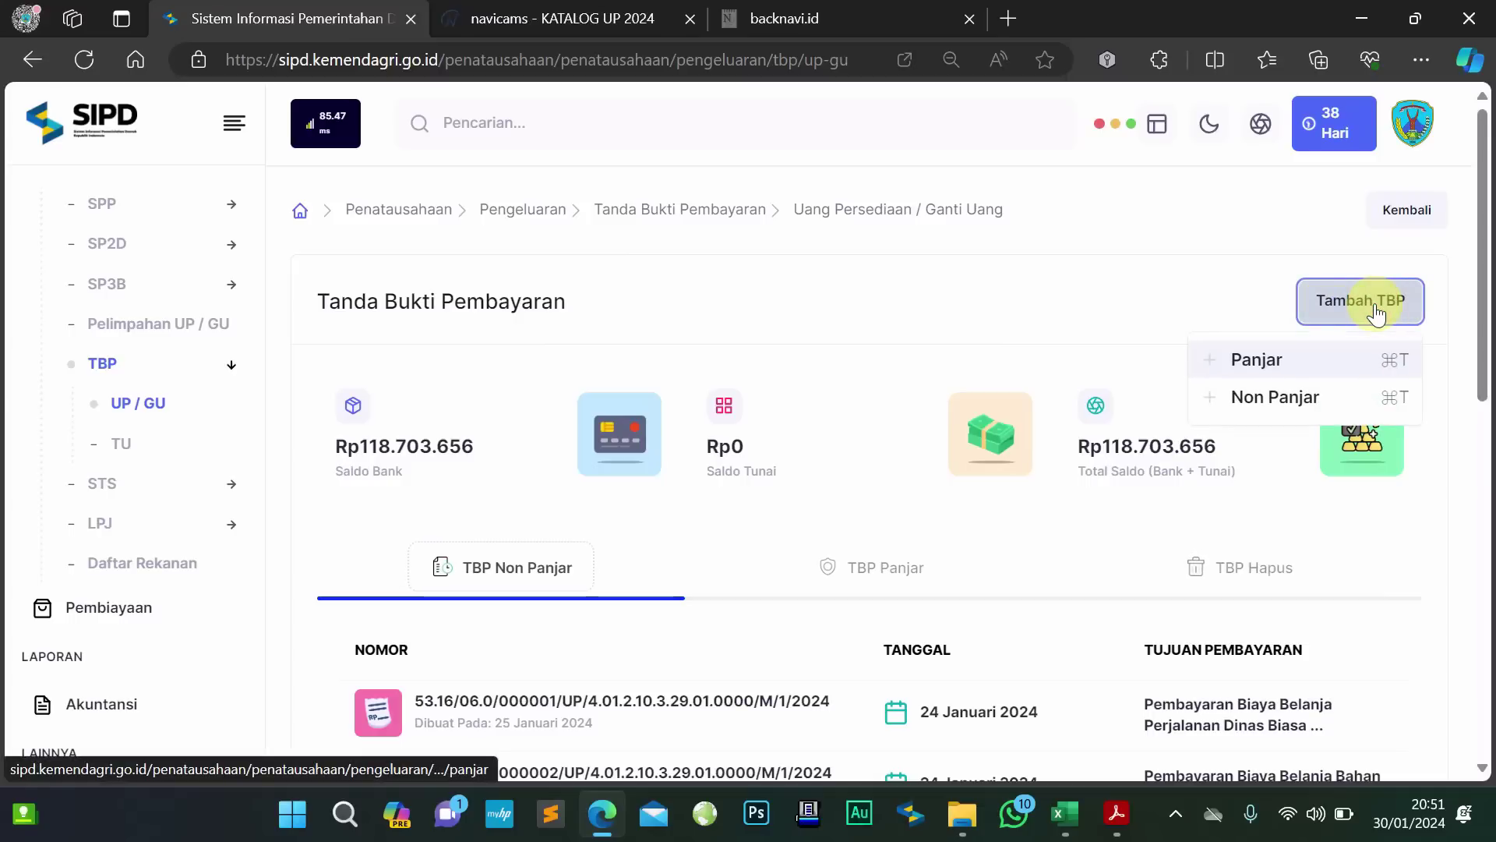
left_click(1288, 397)
Examine the new TBP form's Non Tunai and Tunai payment options, their remaining balances, and the date, attachment and description fields
scroll(893, 363, "down", 3)
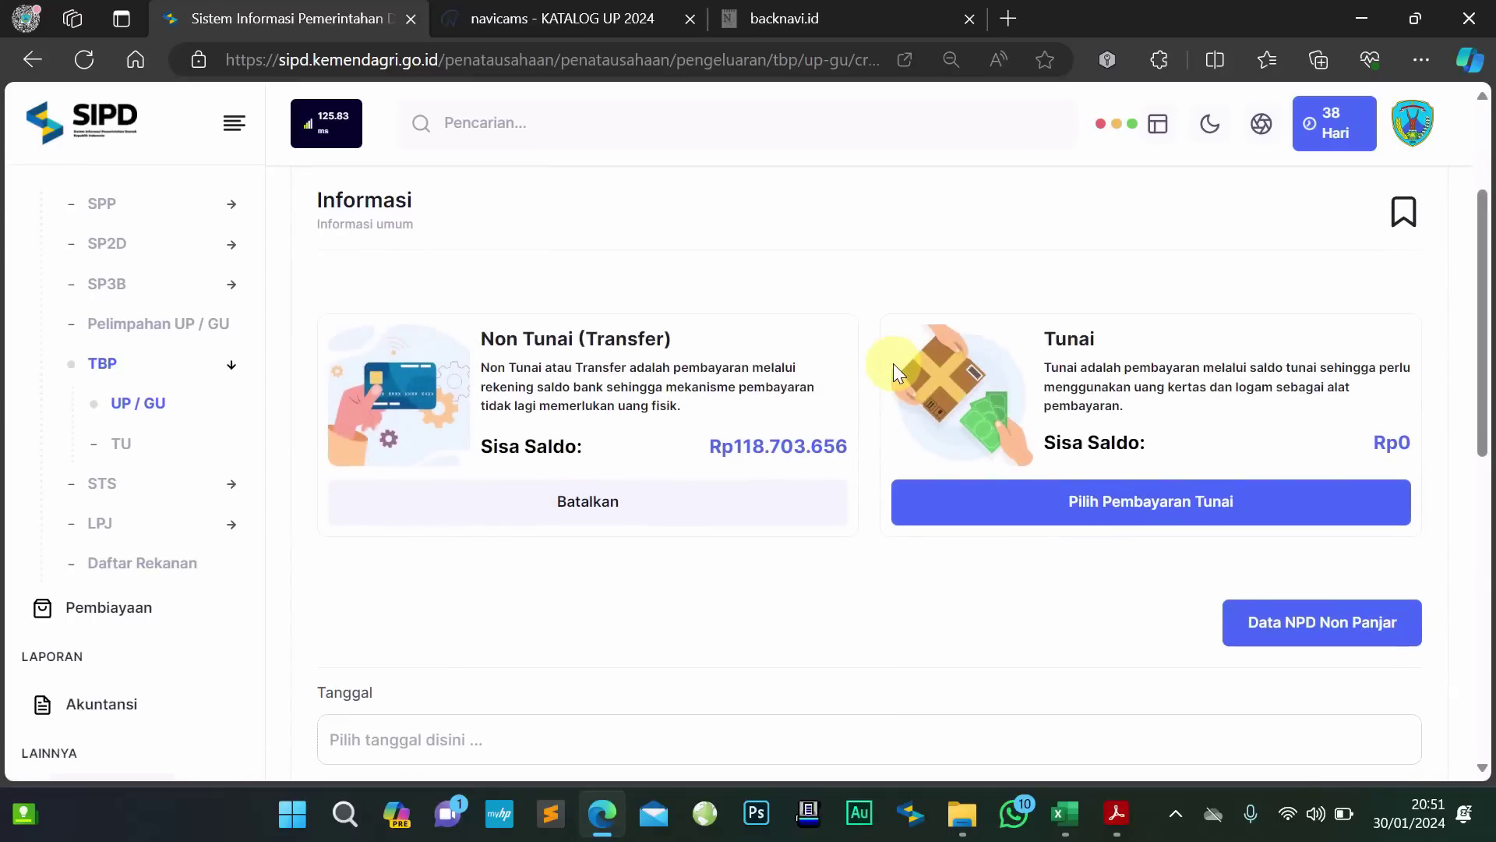
scroll(895, 363, "down", 5)
scroll(895, 363, "up", 1)
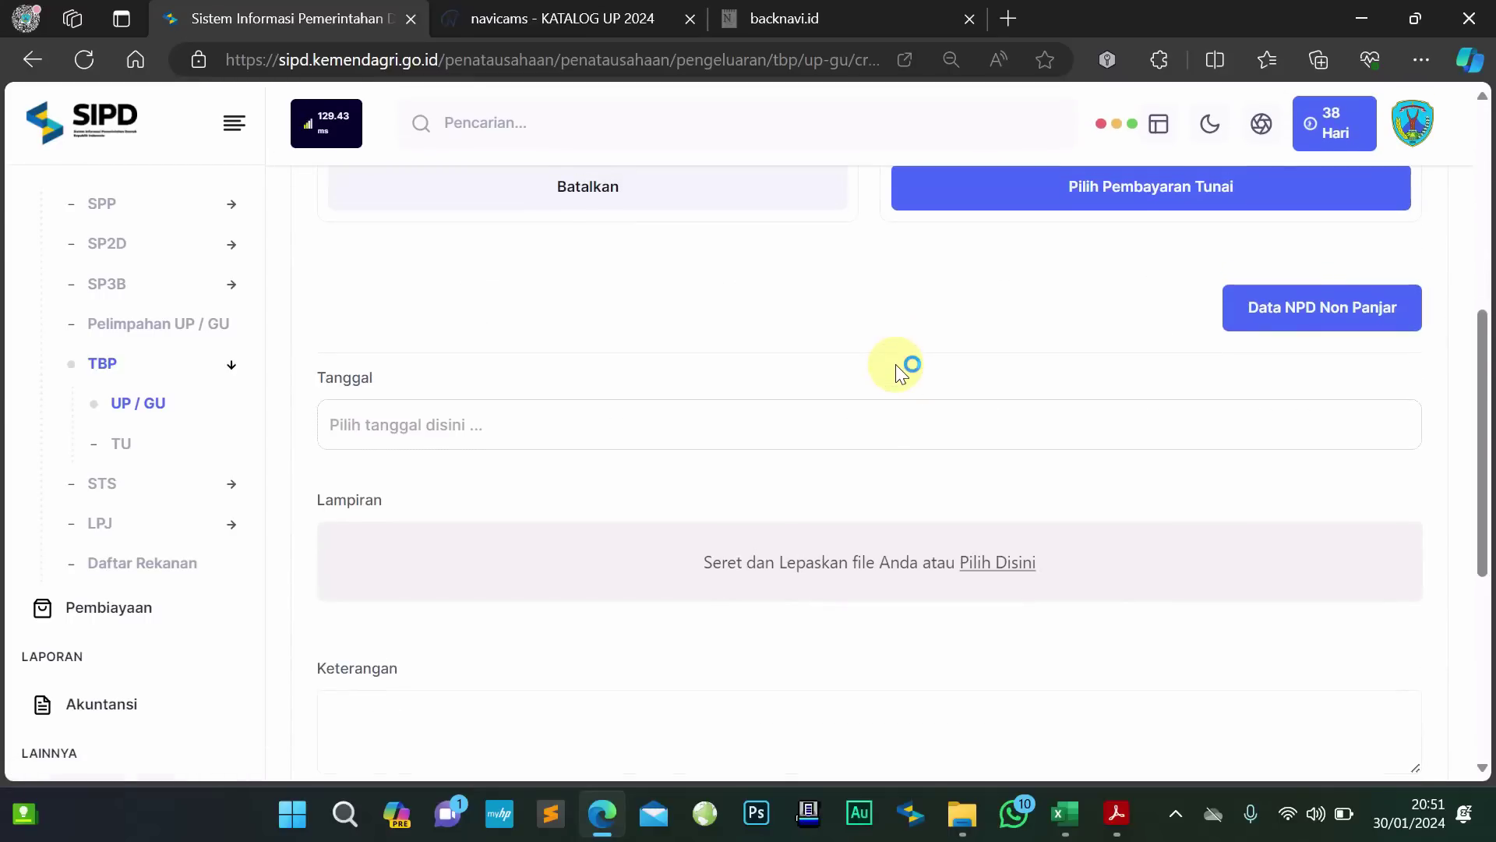
scroll(896, 363, "up", 2)
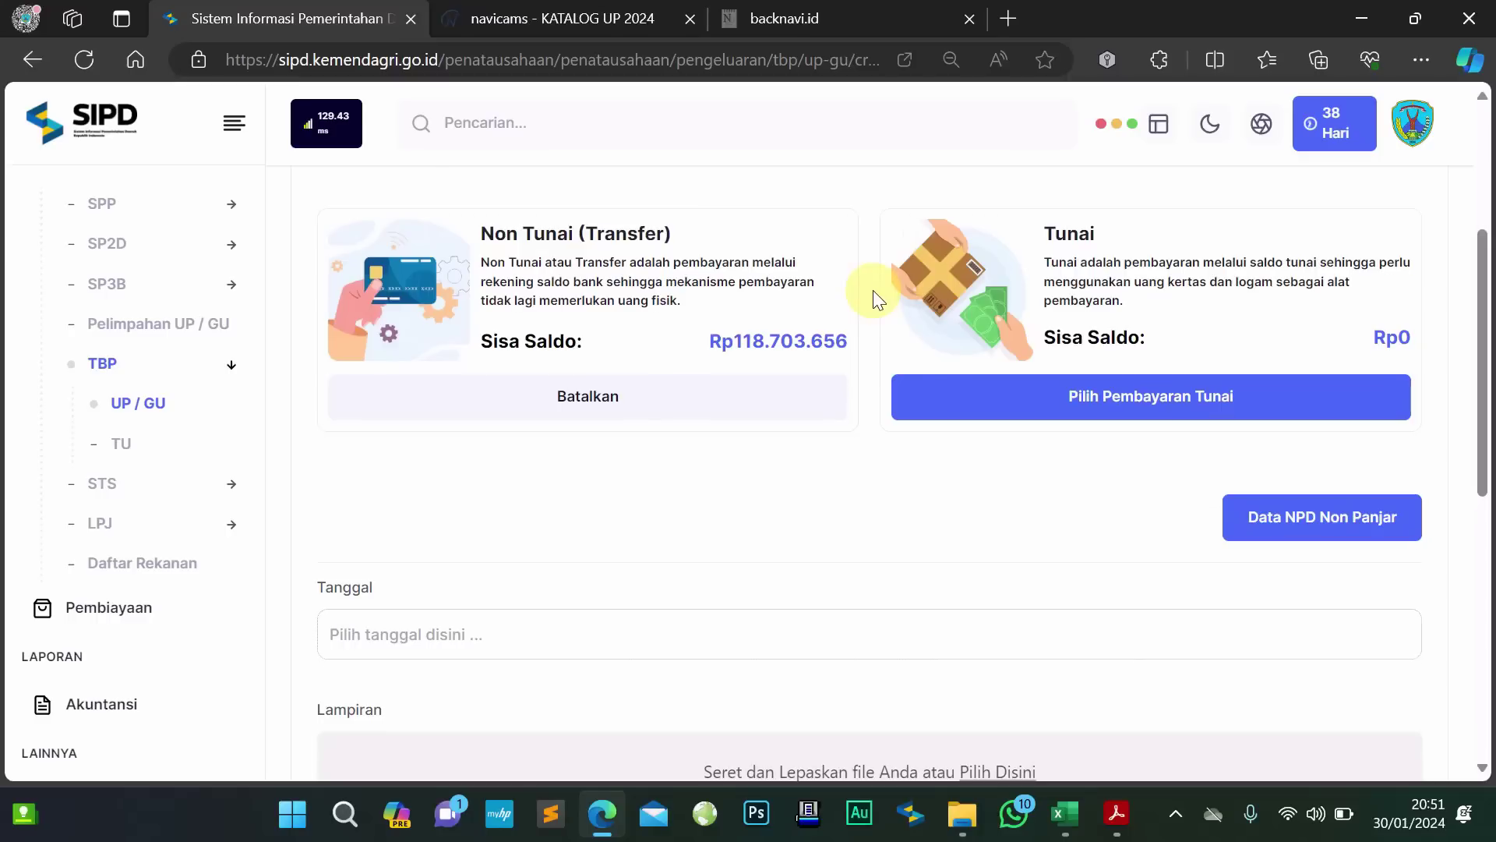
scroll(826, 300, "up", 1)
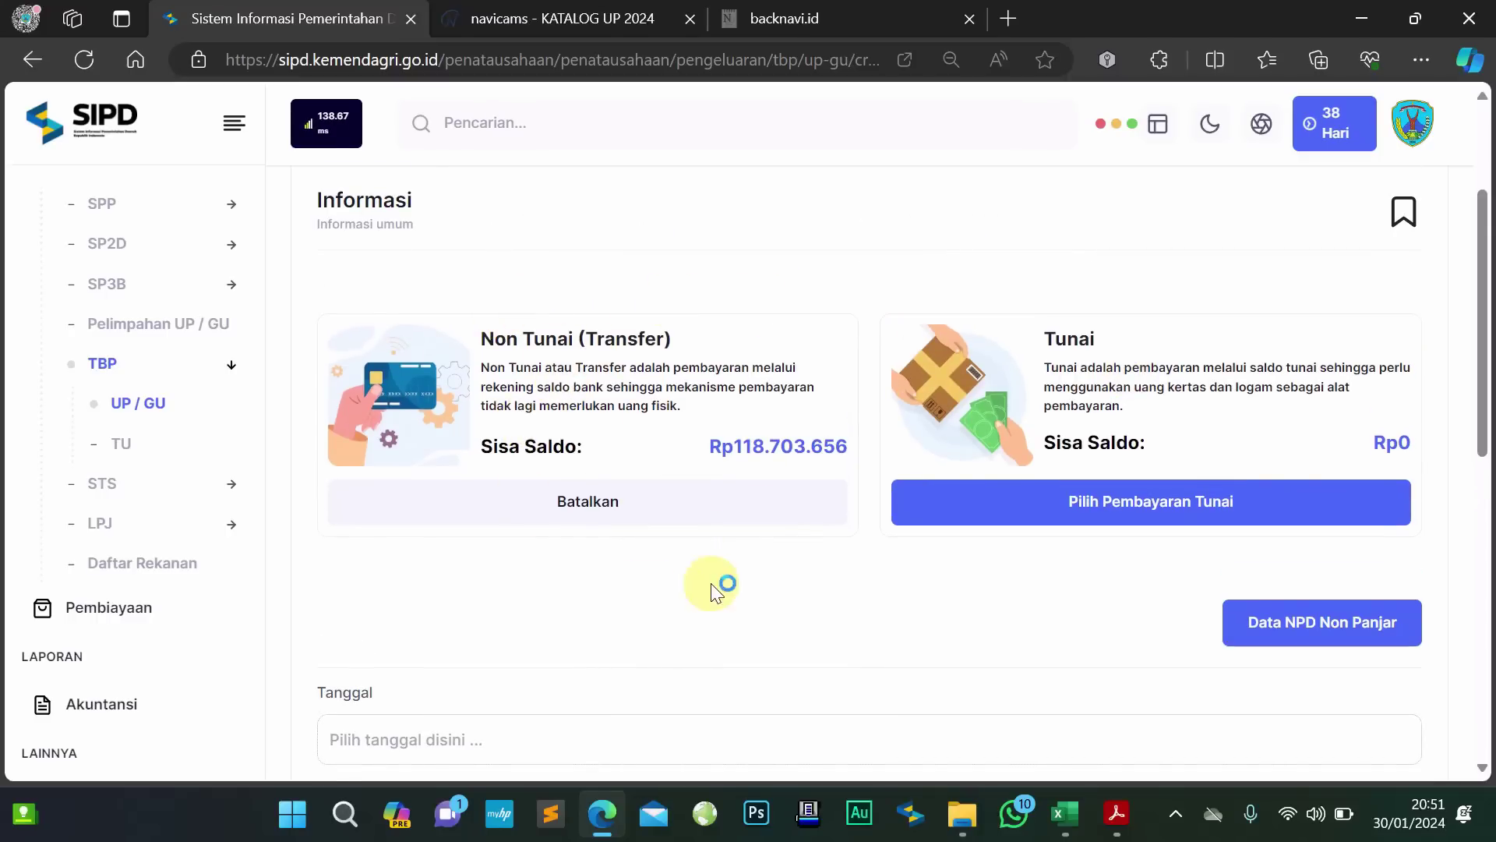
scroll(625, 581, "down", 1)
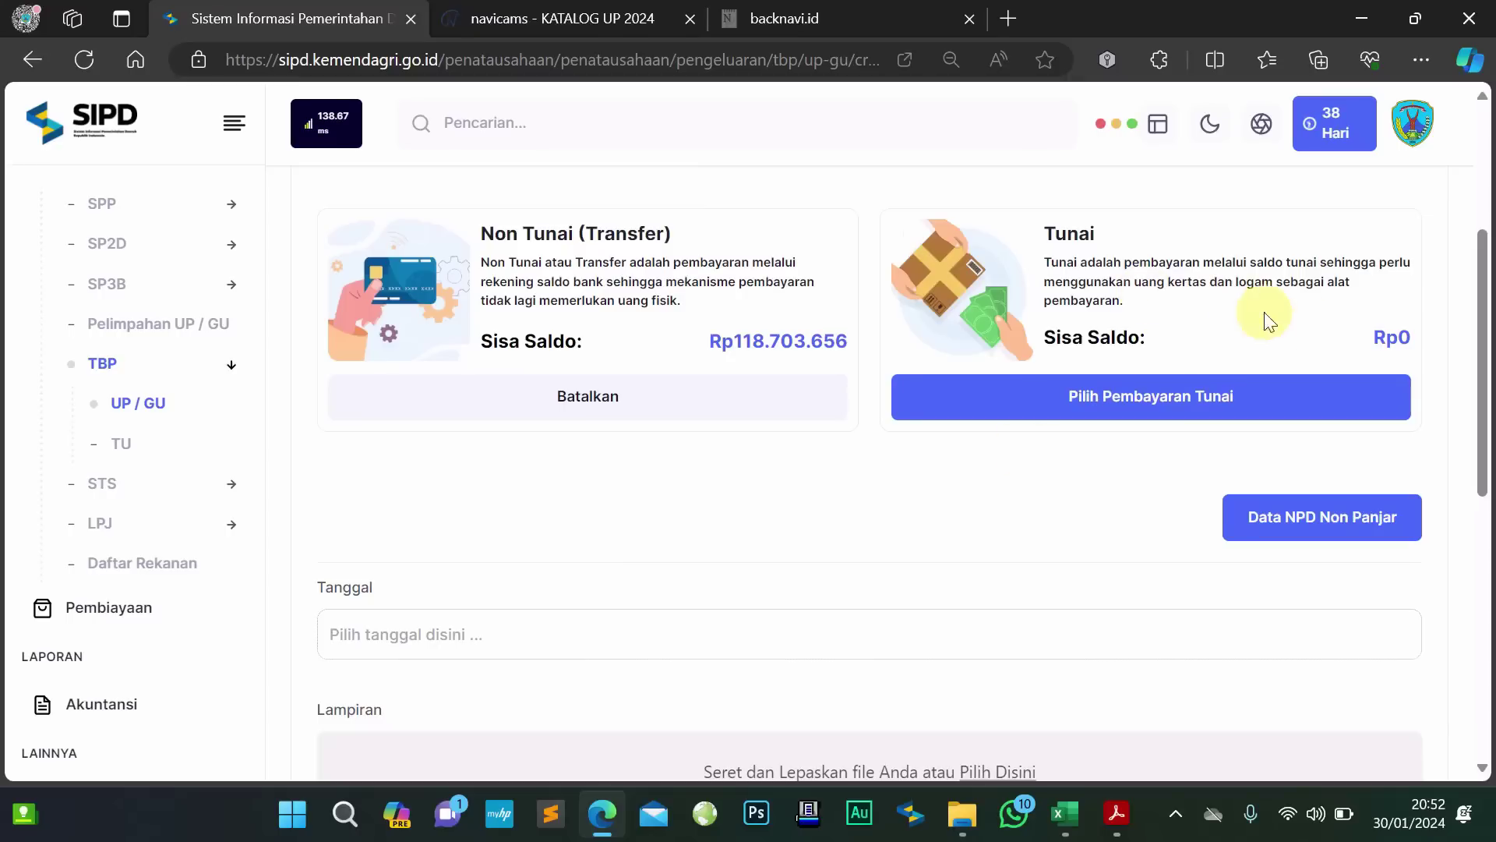
left_click_drag(1414, 335, 1420, 336)
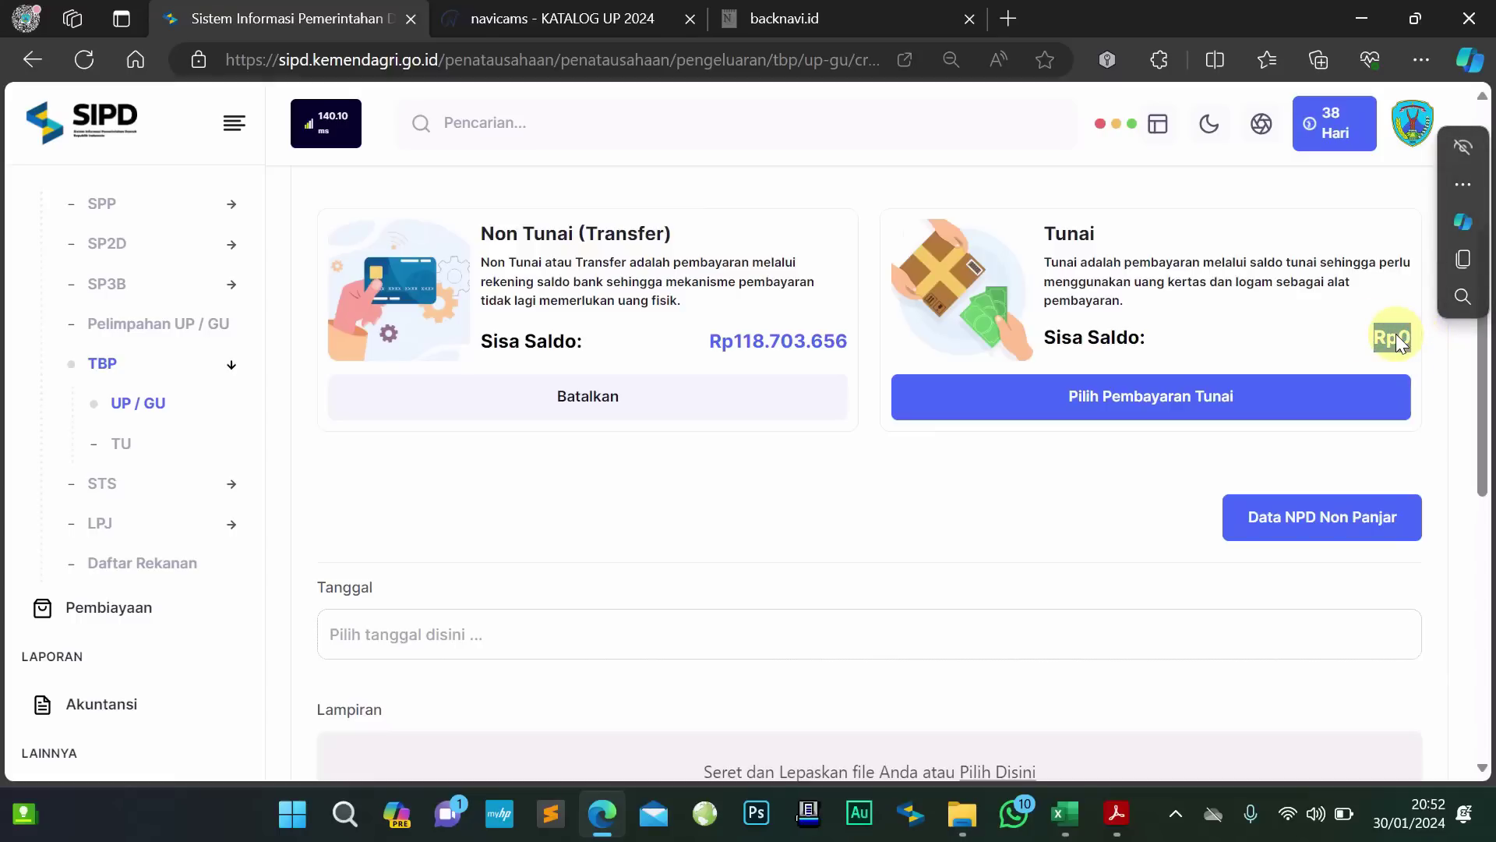
left_click(1041, 508)
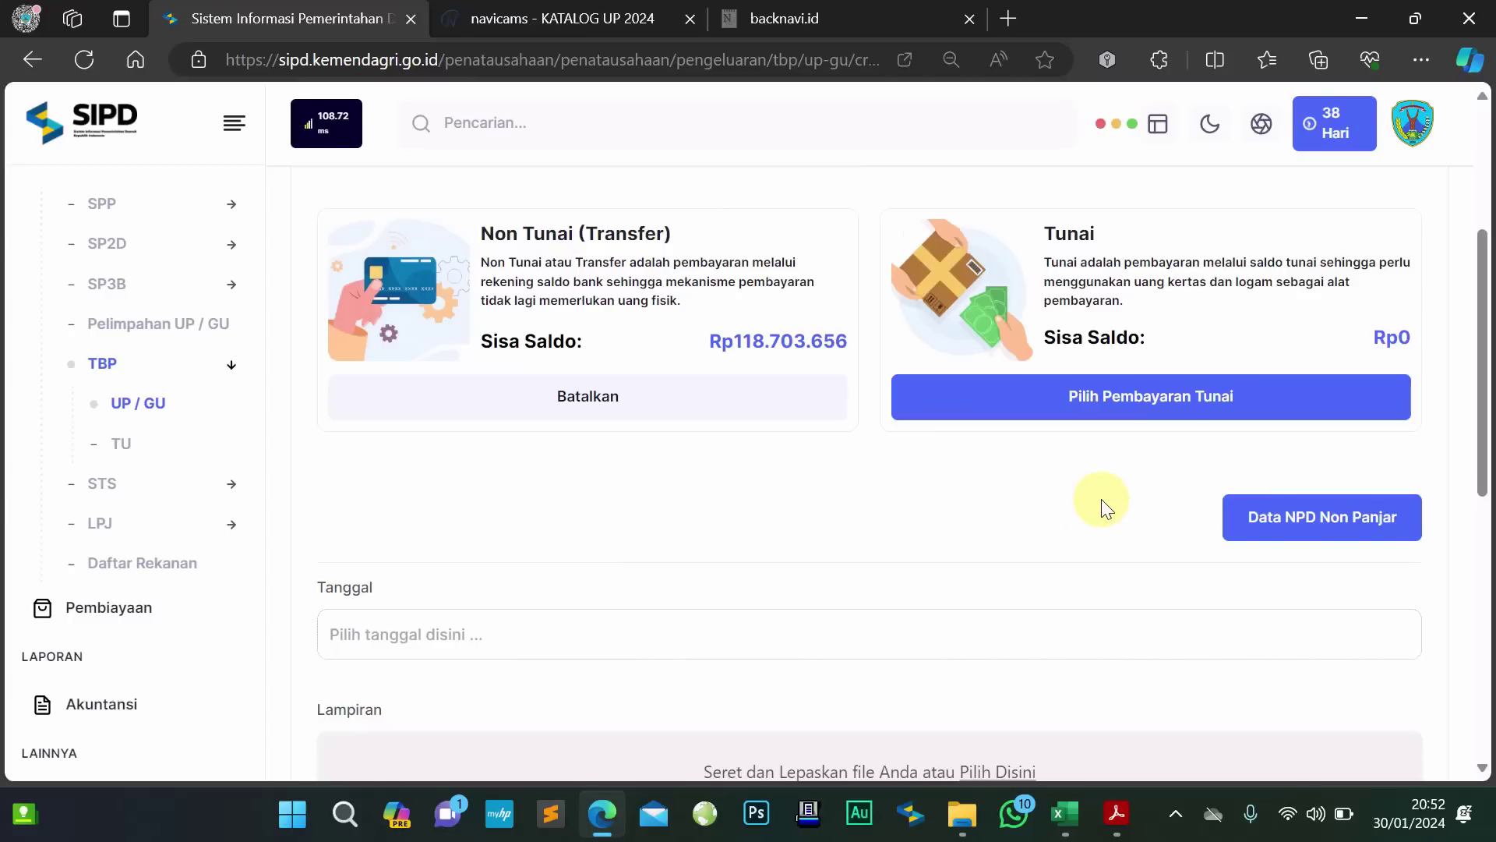
Select the Non Panjar NPD document numbered 000038, created 29 January 2024, as the basis for the TBP
left_click(1273, 525)
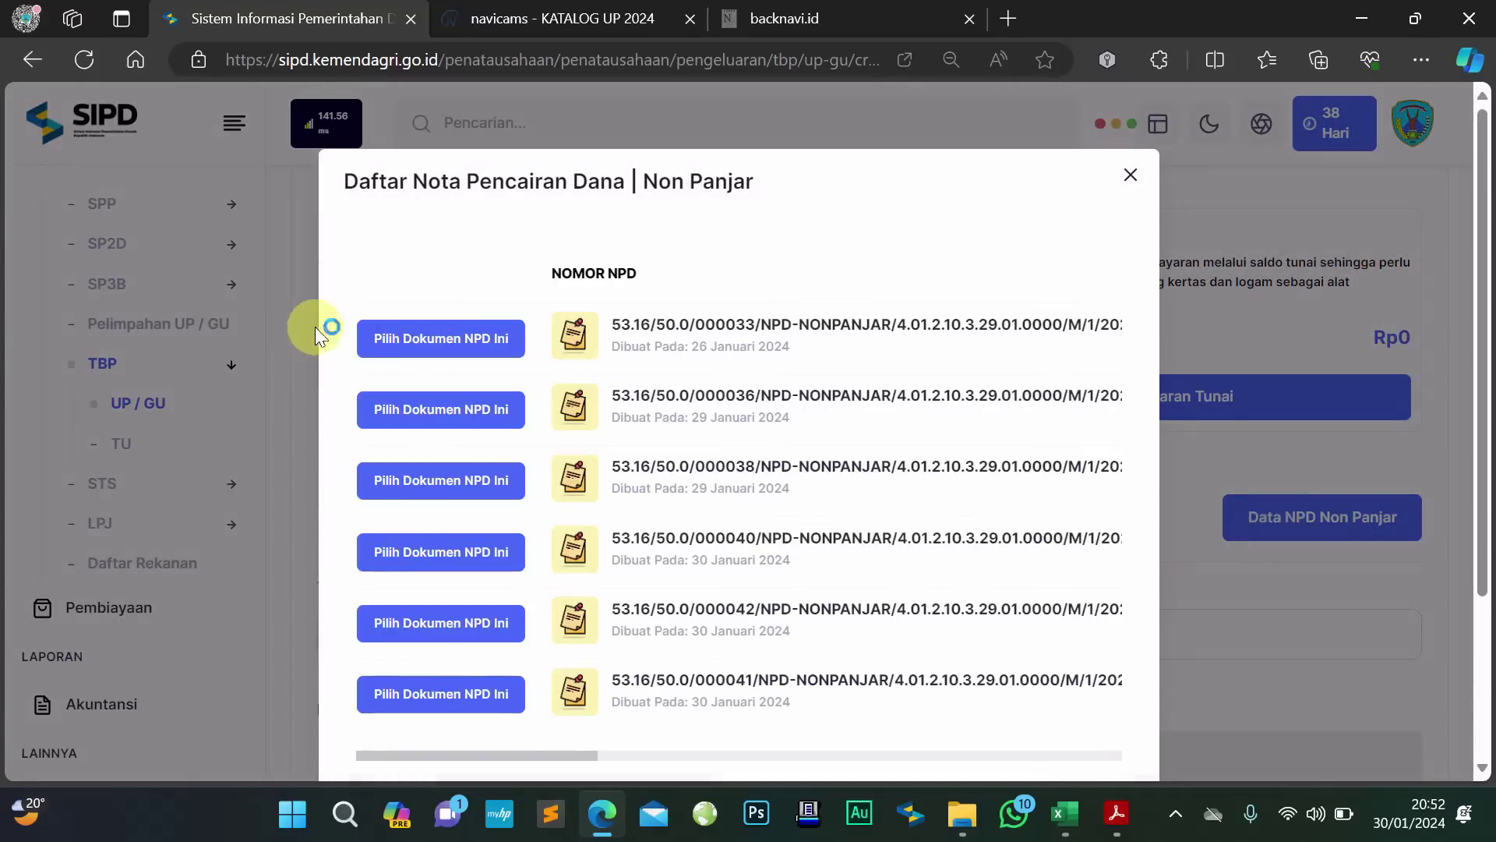
scroll(390, 335, "down", 3)
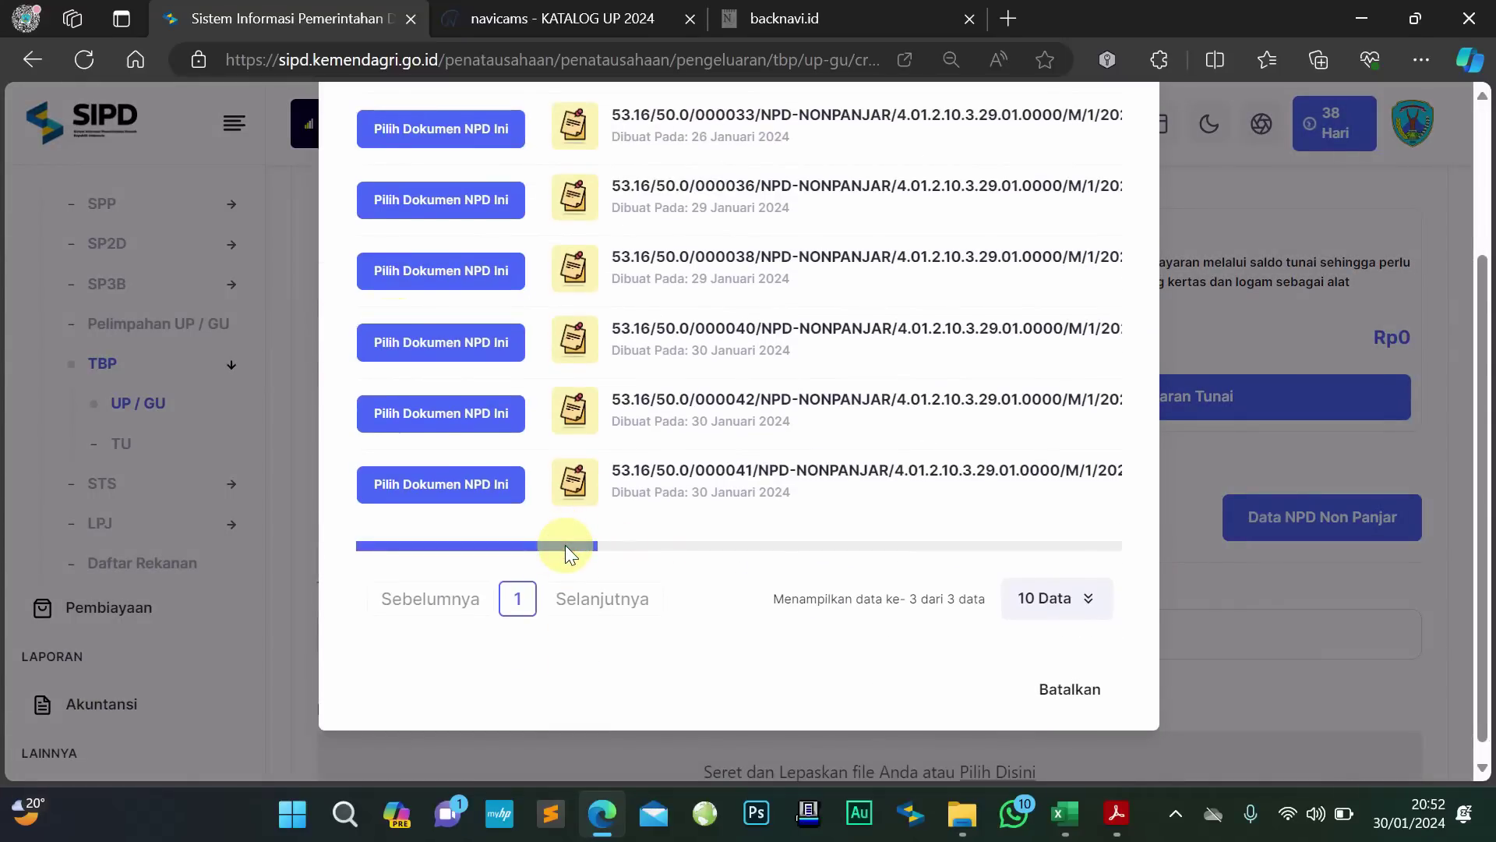
mouse_move(564, 544)
left_mouse_down()
mouse_move(1102, 534)
mouse_move(563, 528)
left_mouse_up()
left_click(736, 257)
left_click_drag(737, 257, 757, 263)
left_click(742, 257)
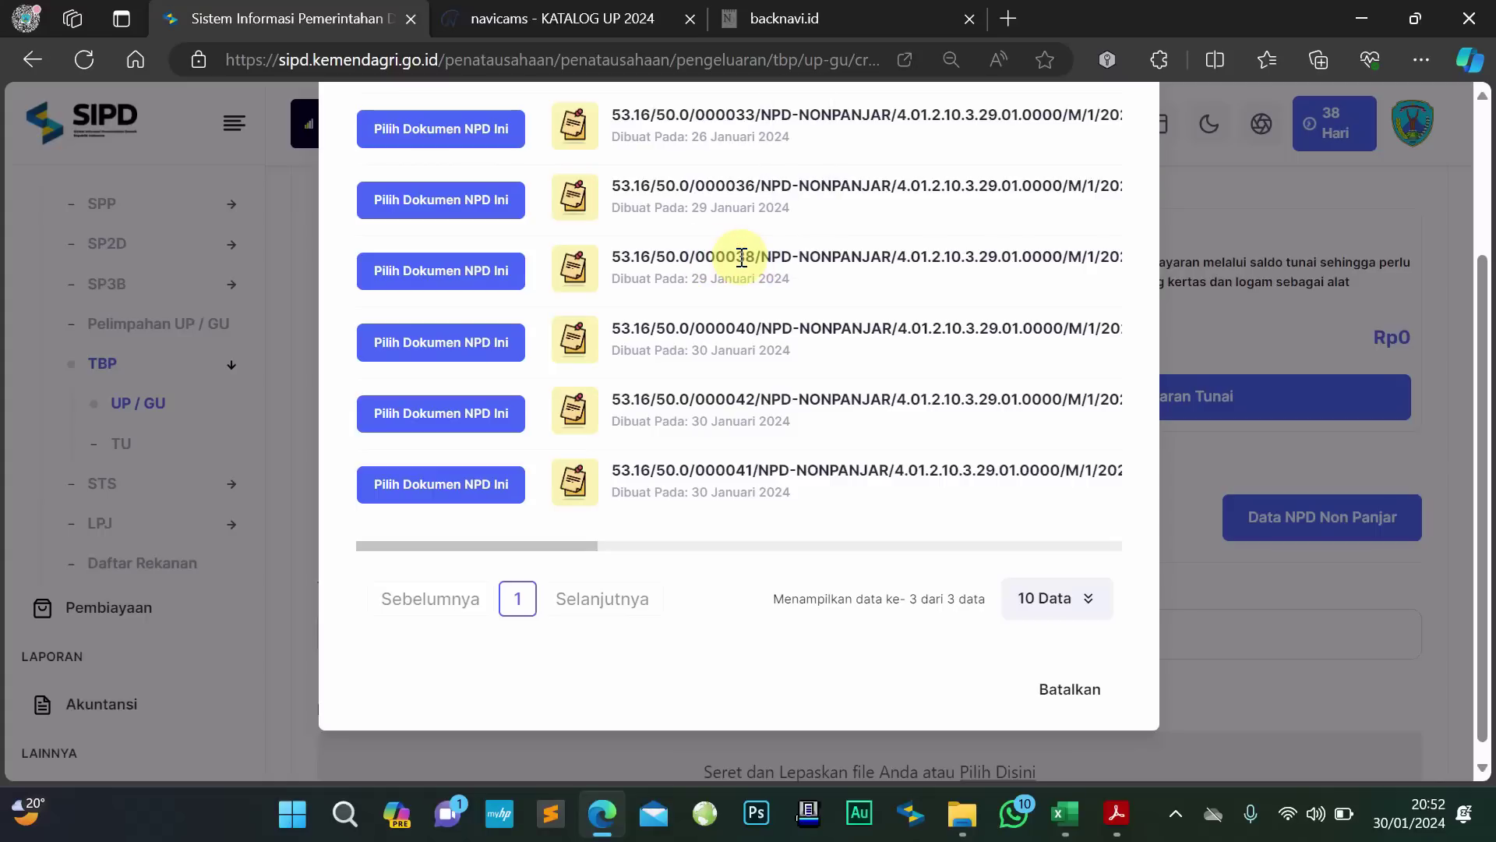
left_click_drag(586, 546, 555, 536)
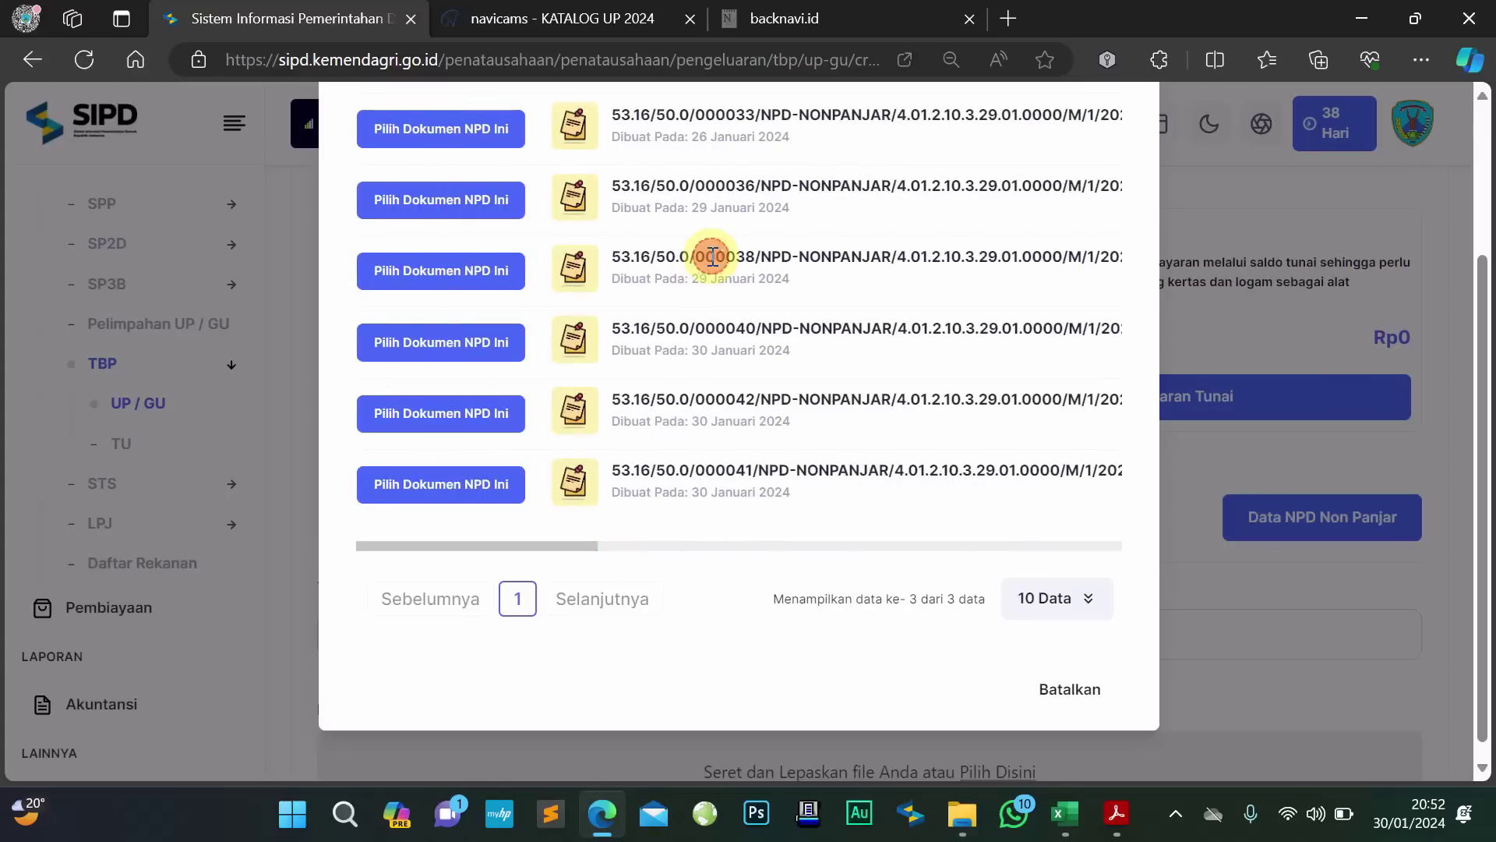
left_click(466, 282)
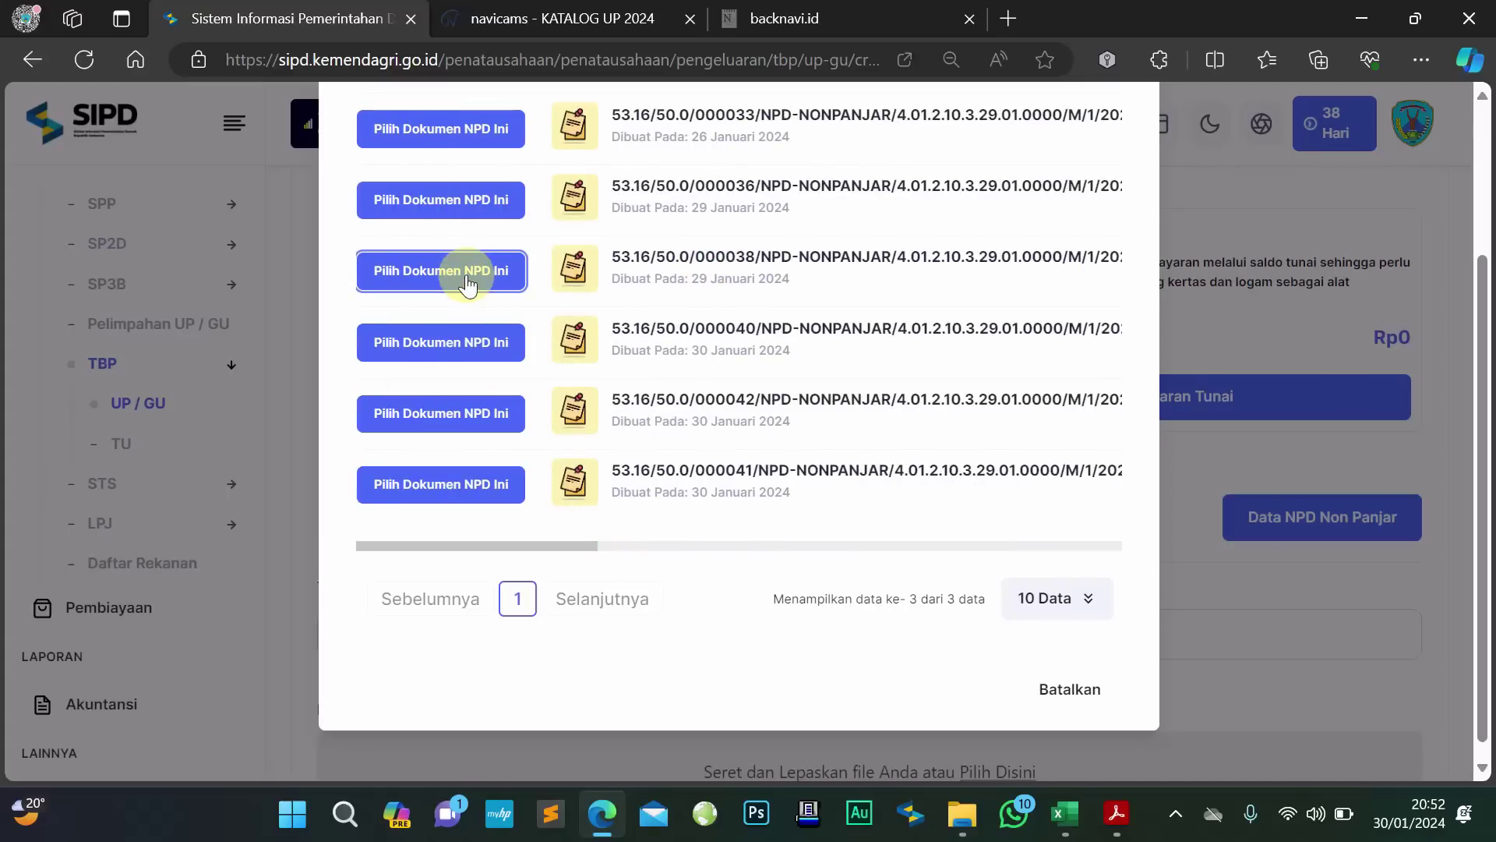
left_click(468, 282)
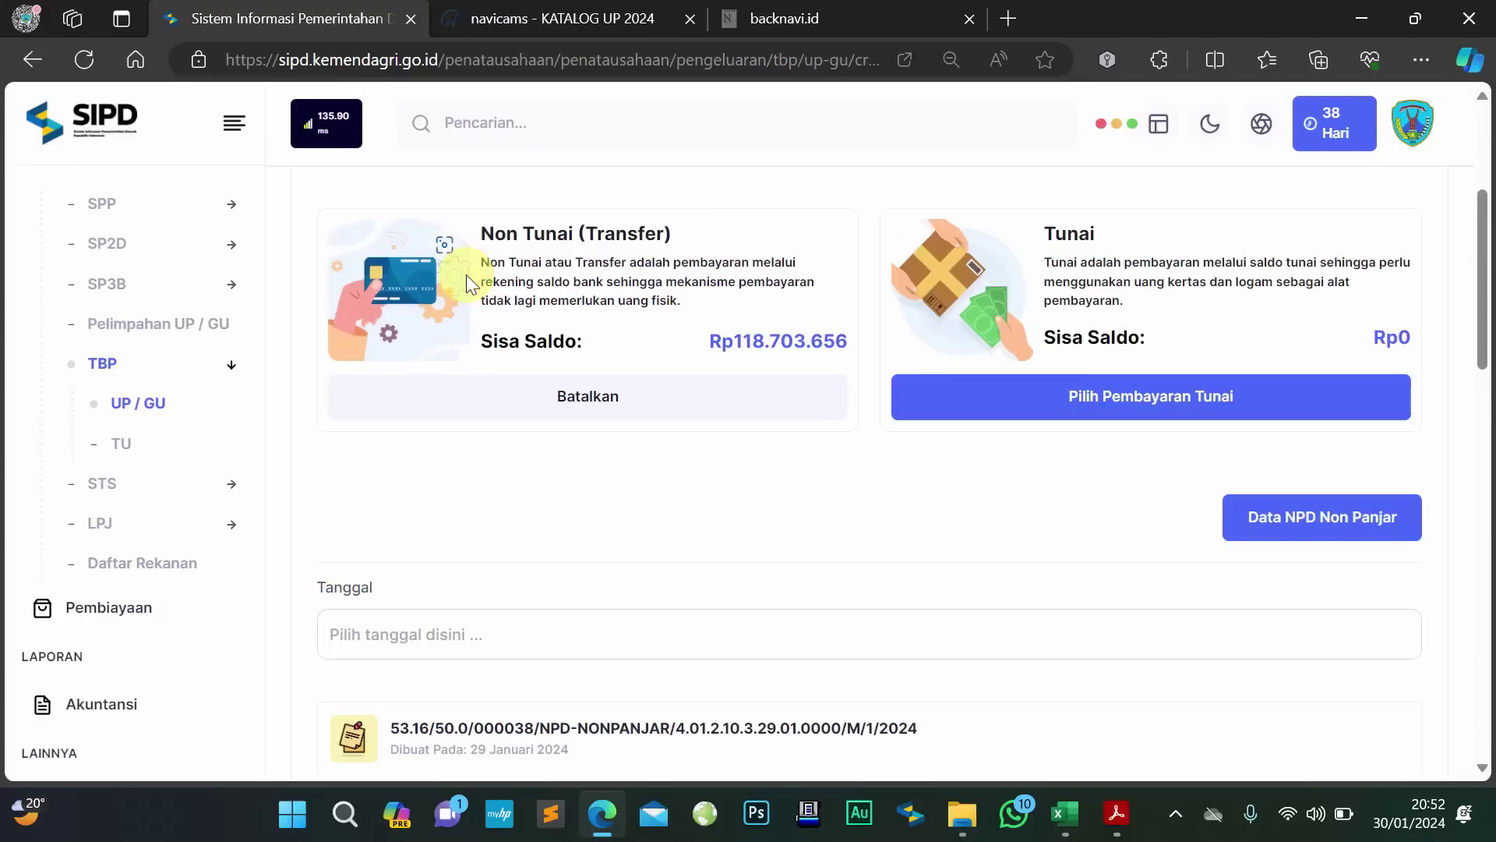
Set the TBP's Tanggal to 29 January 2024
scroll(466, 274, "down", 8)
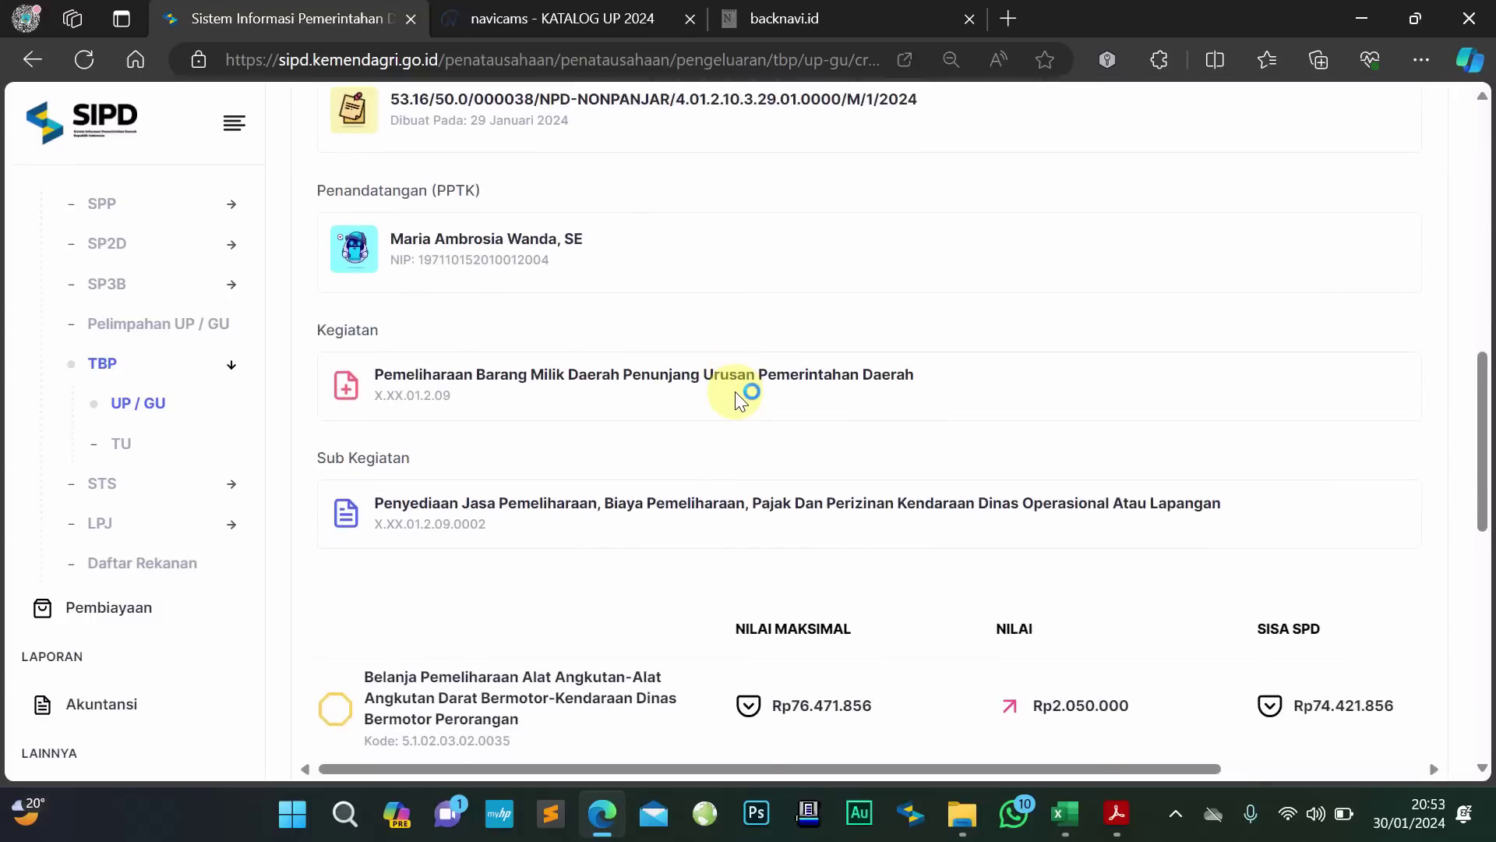
scroll(736, 391, "up", 4)
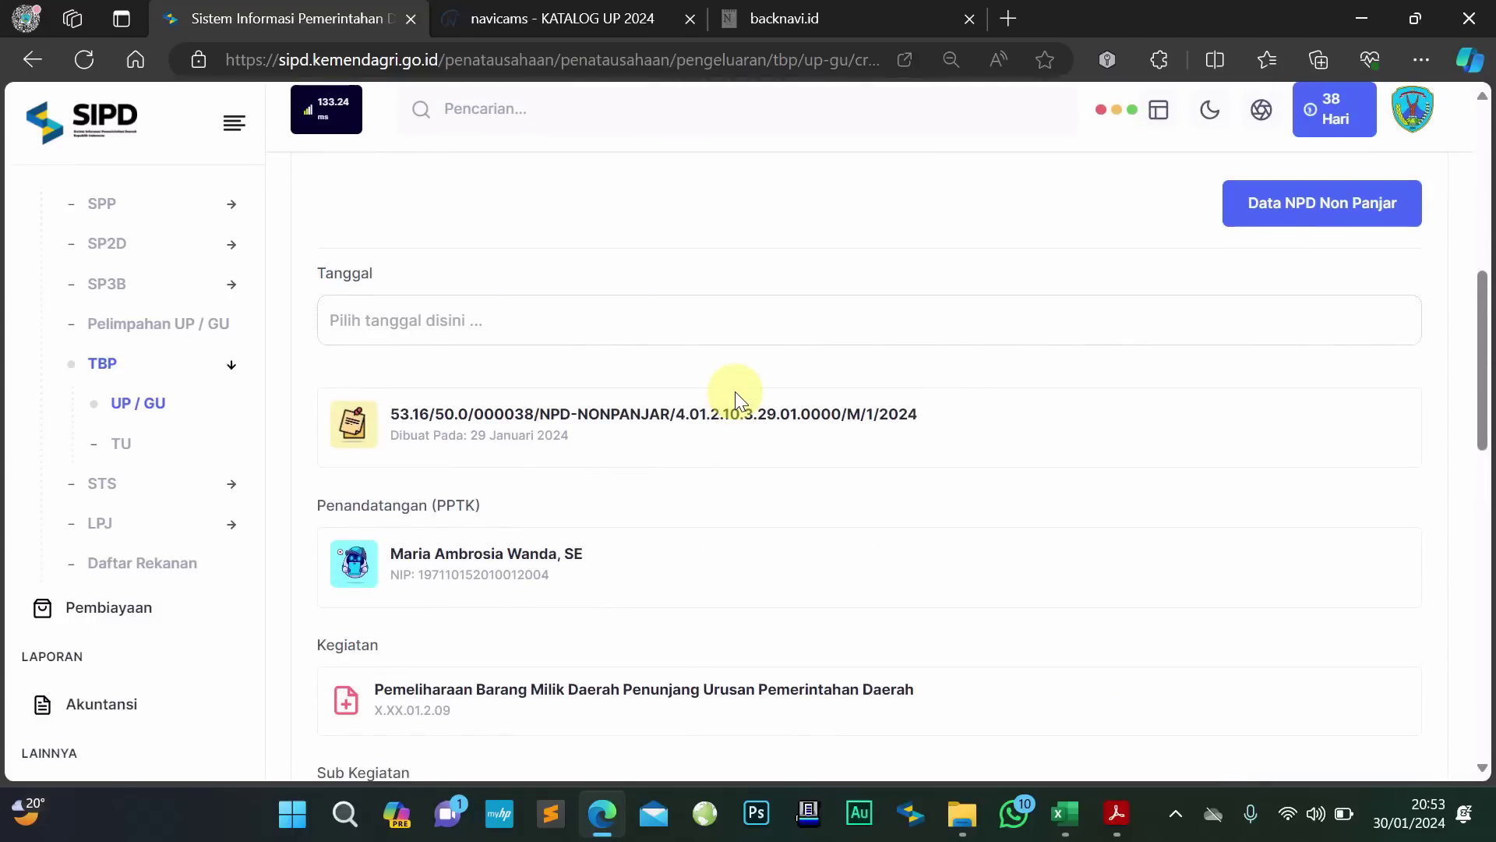
left_click(493, 320)
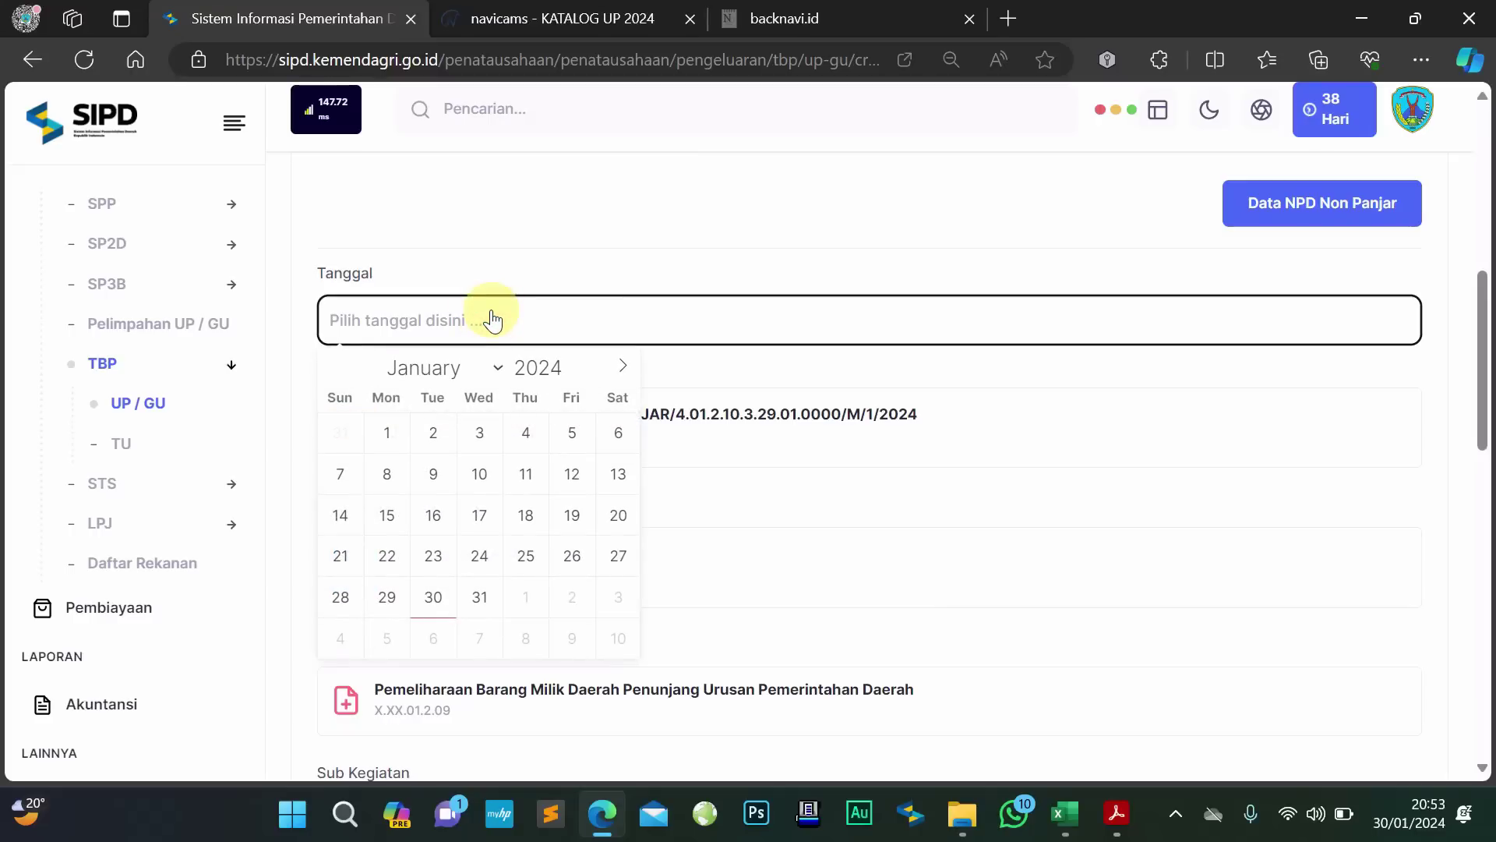
left_click(392, 602)
Examine the loaded NPD details: signatory, activity, sub-activity, and the expense row's Nilai Maksimal, Nilai and Sisa SPD
scroll(430, 522, "down", 3)
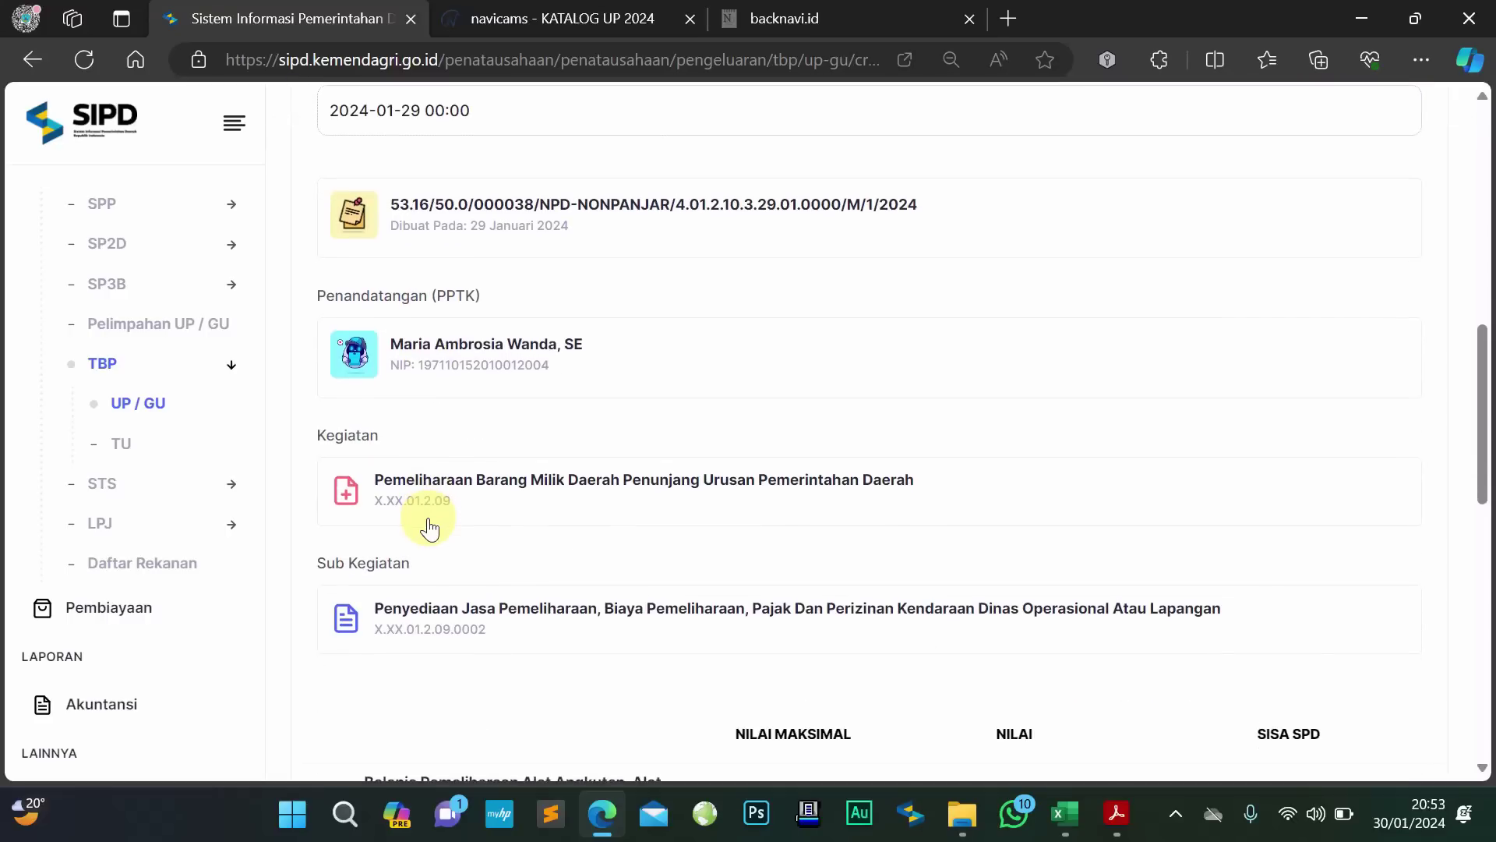
scroll(430, 522, "down", 3)
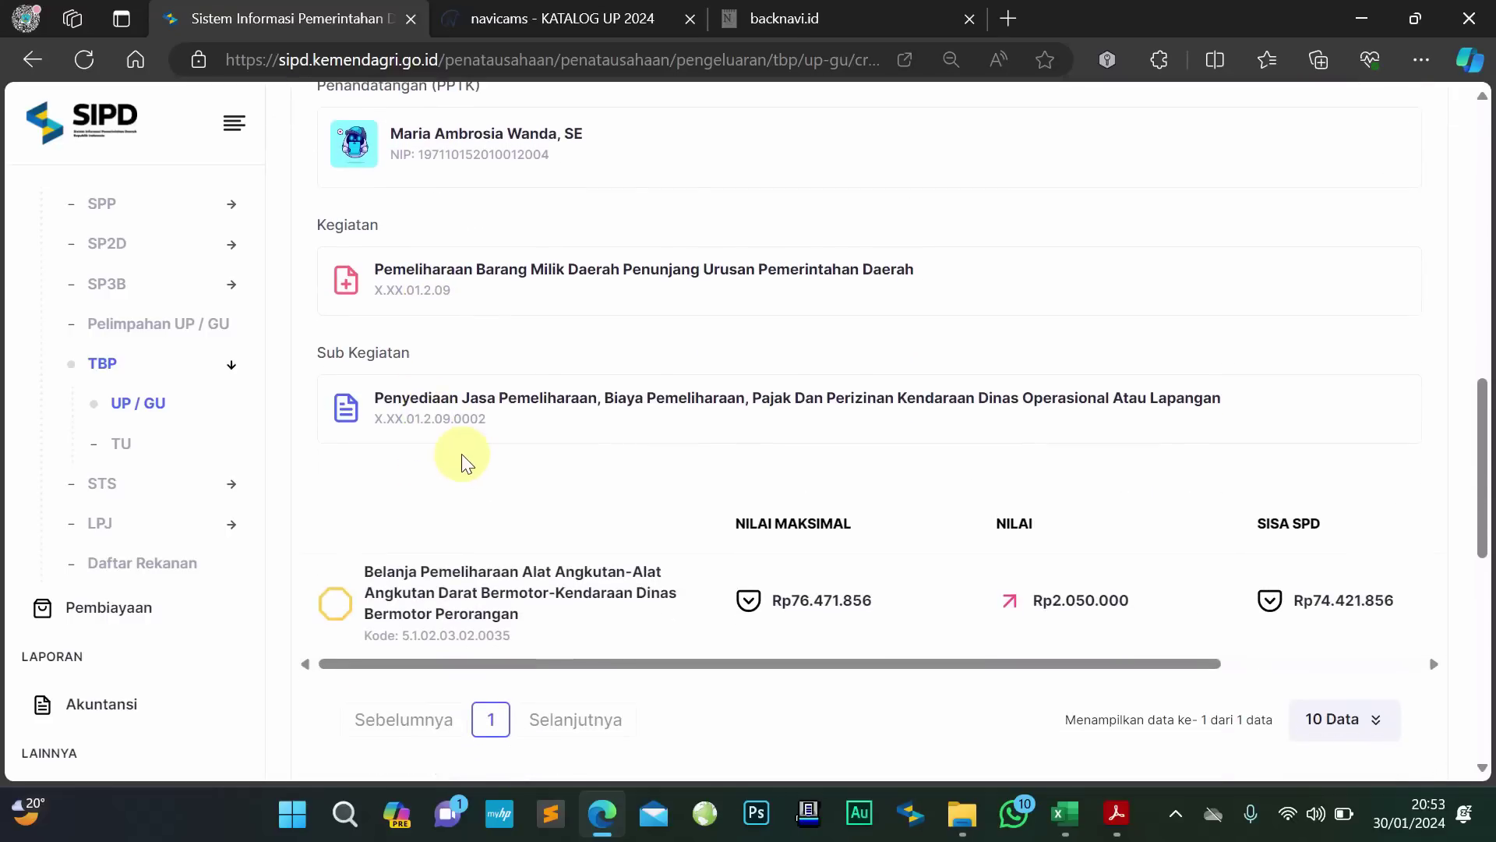
scroll(466, 463, "down", 1)
left_click(597, 555)
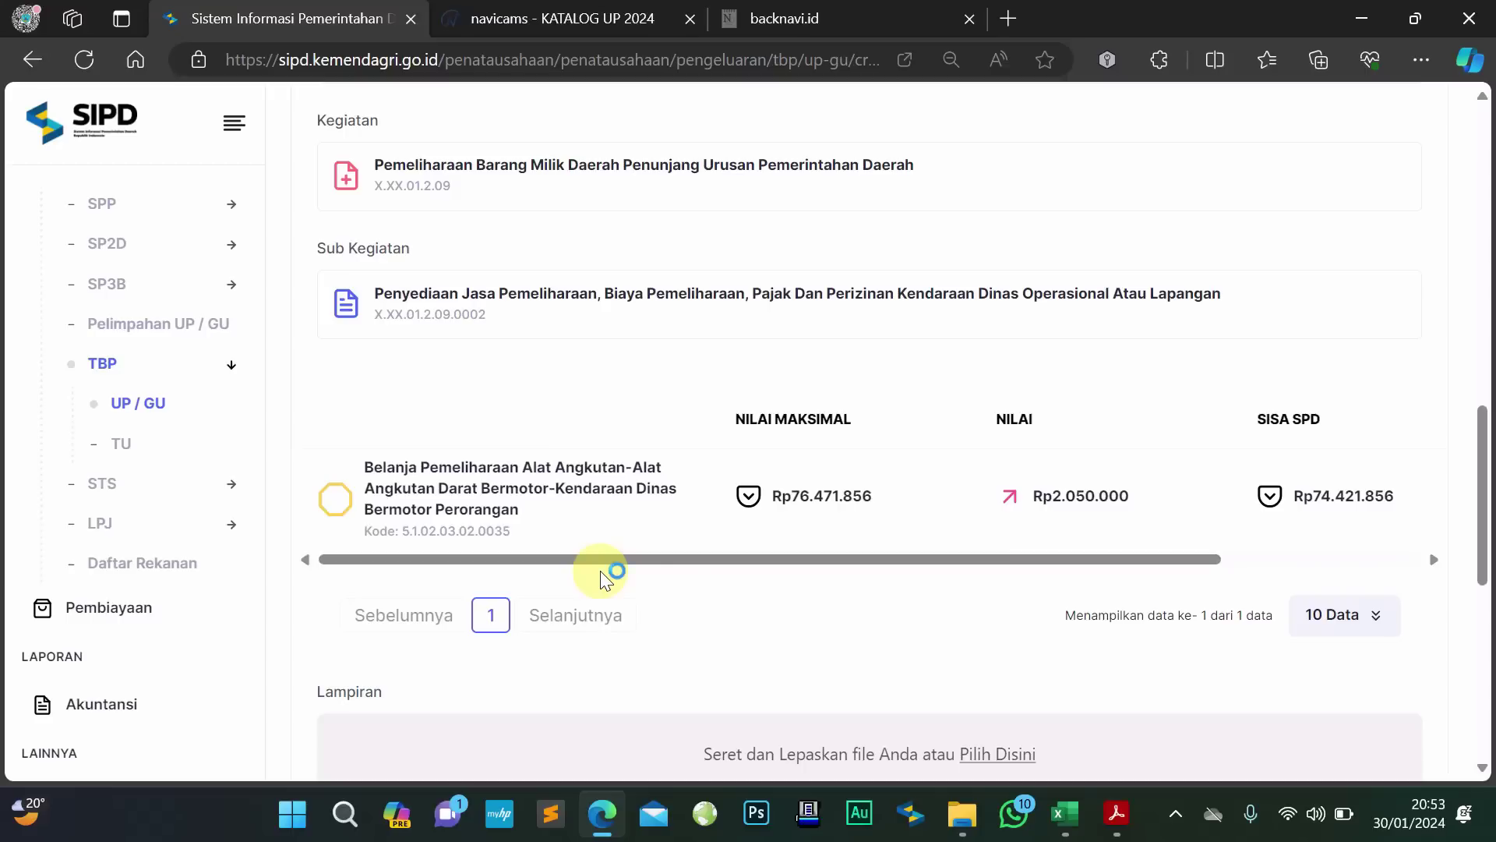
left_click(677, 561)
left_click_drag(675, 561, 910, 558)
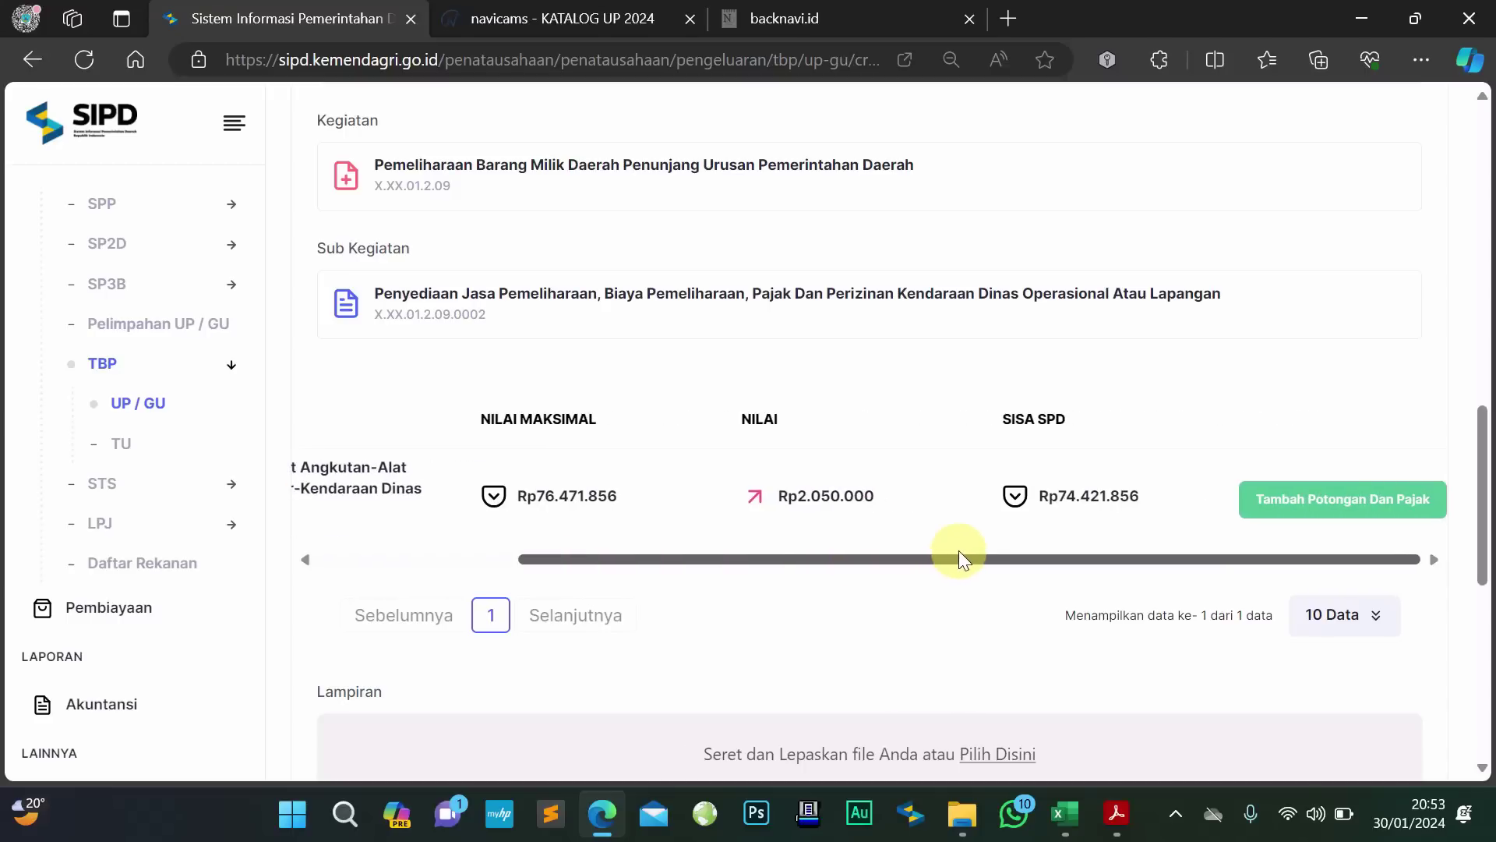
left_click_drag(957, 550, 959, 550)
left_click_drag(811, 497, 862, 508)
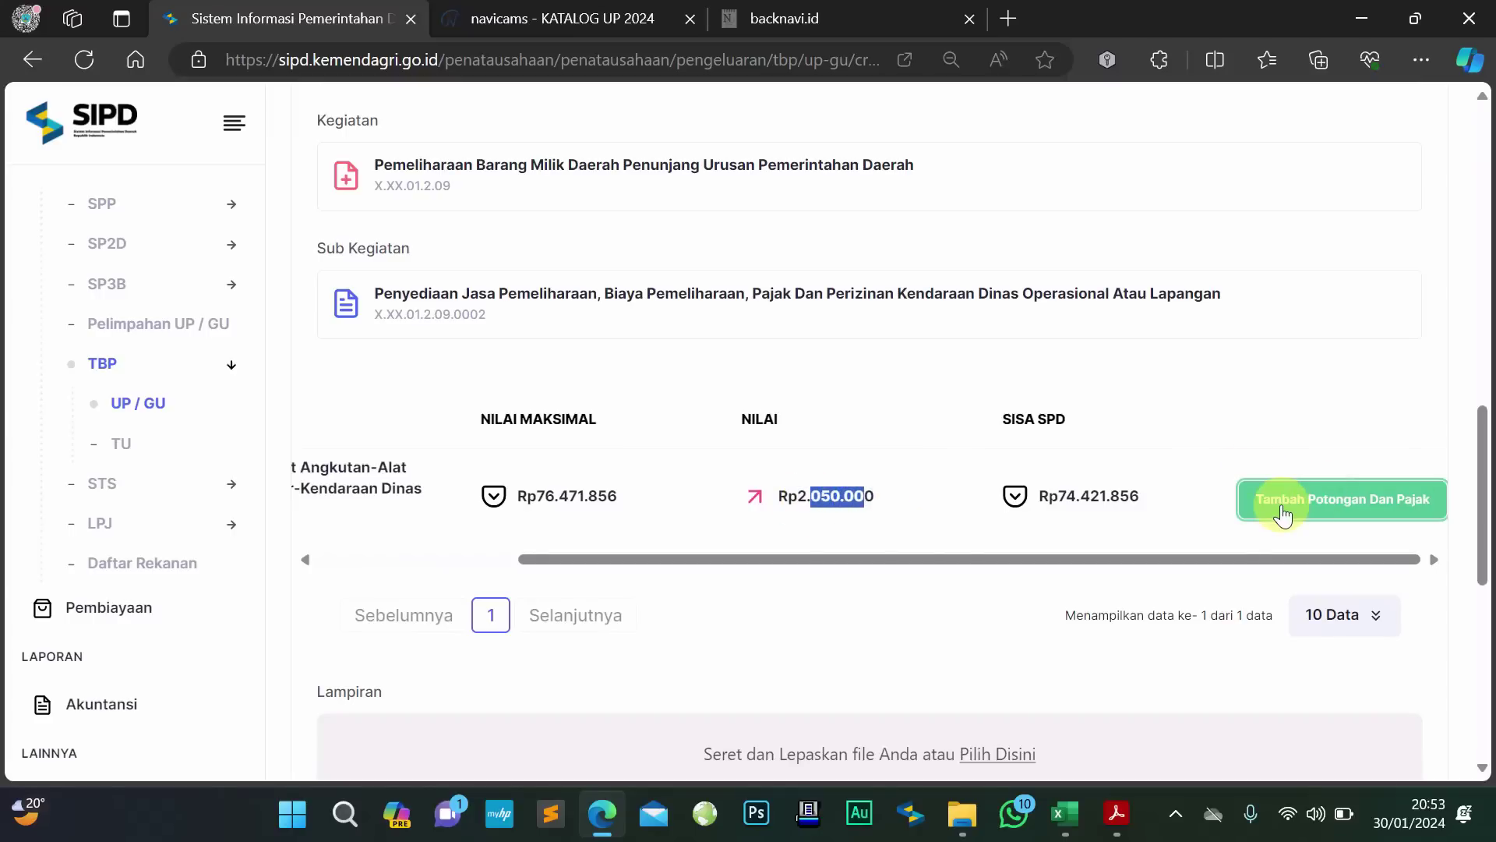
left_click(932, 513)
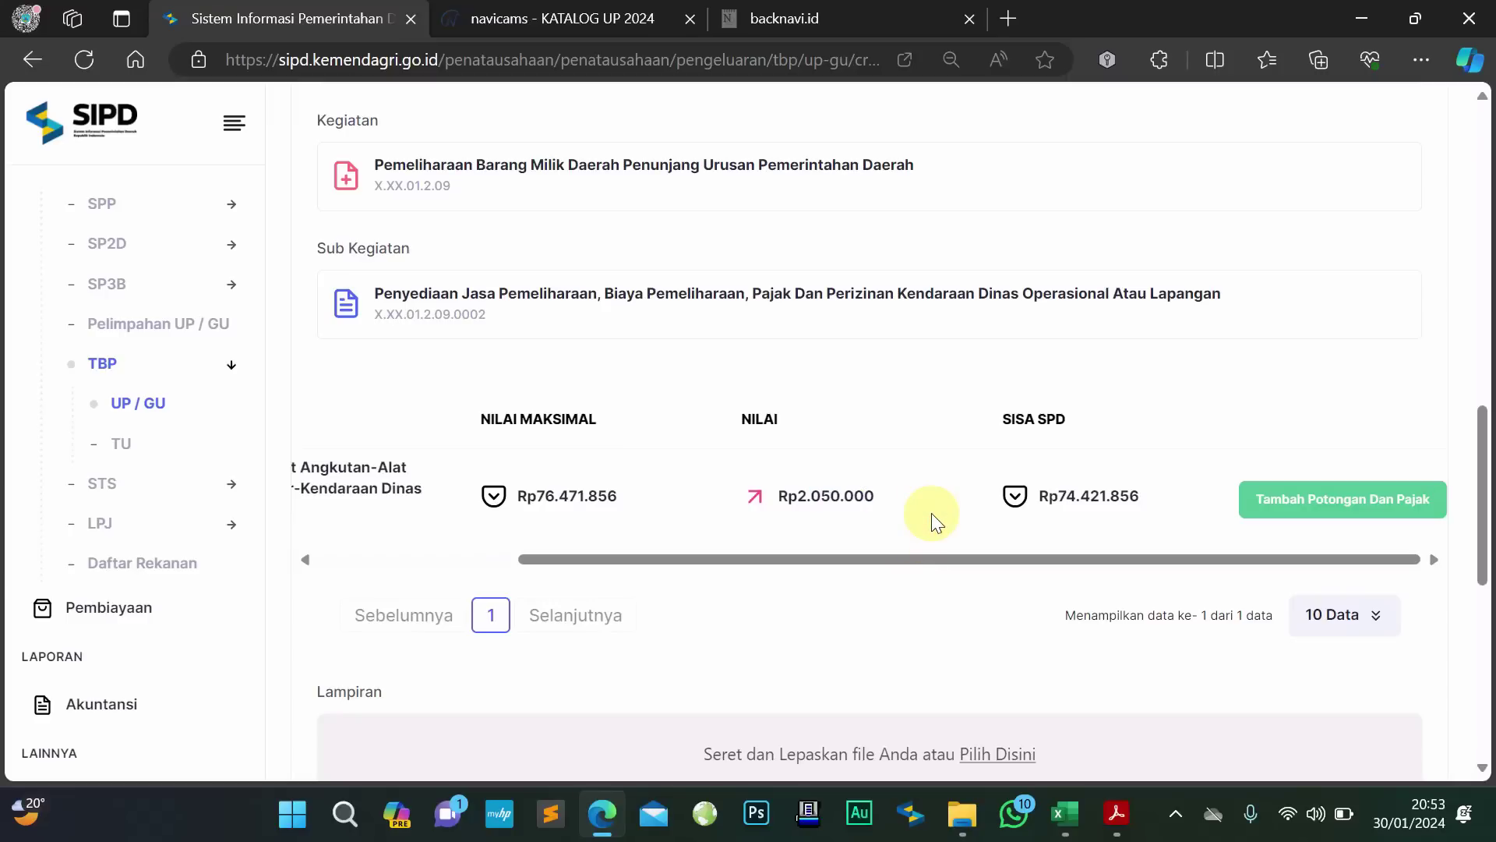
Open the deductions and taxes of the vehicle maintenance expense and add a tax entry of type Pajak Pertambahan Nilai
left_click(1330, 505)
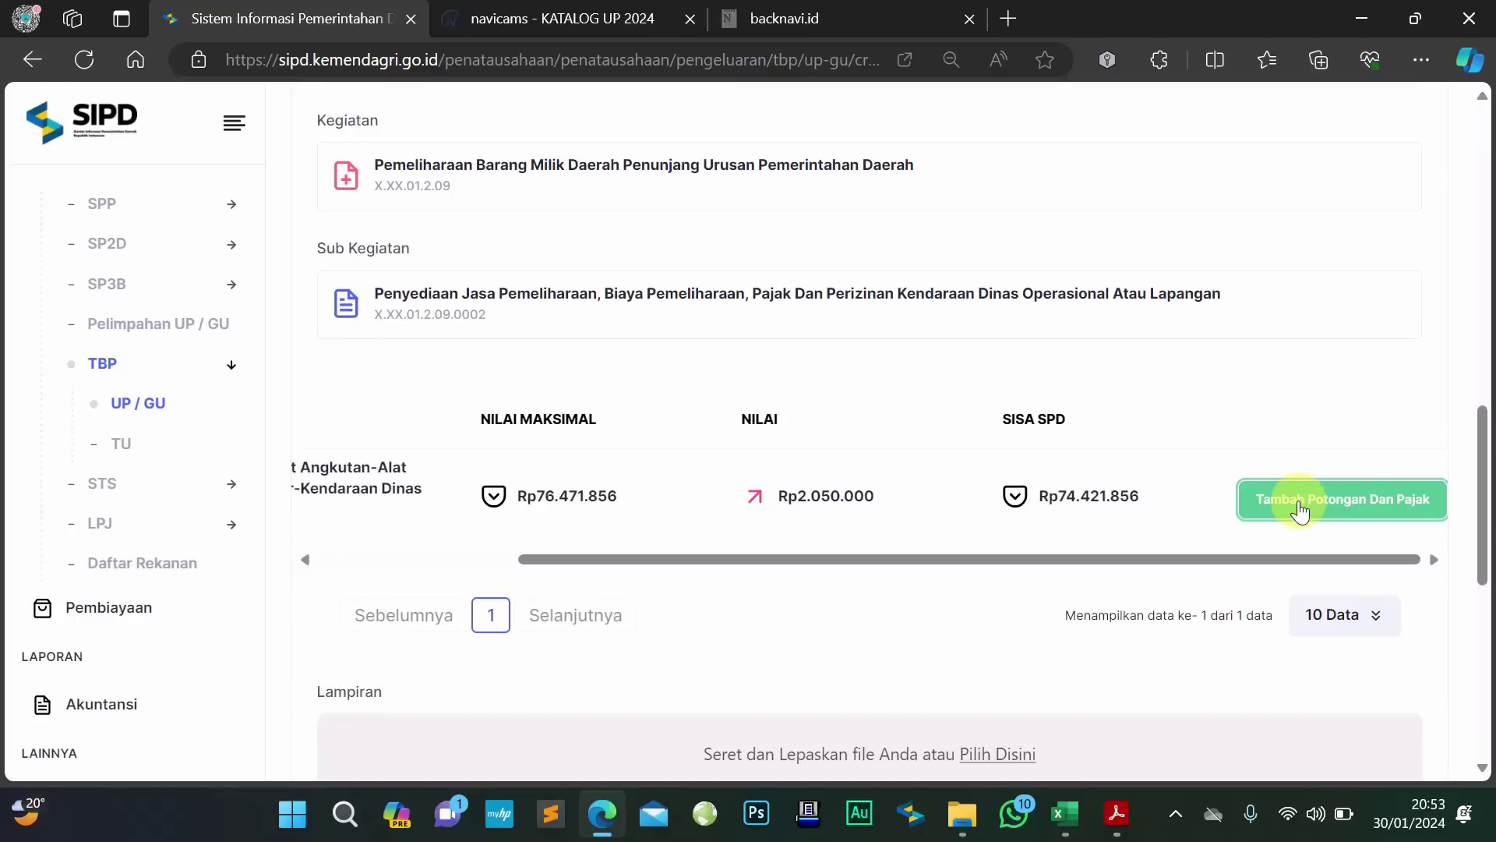
left_click(1300, 511)
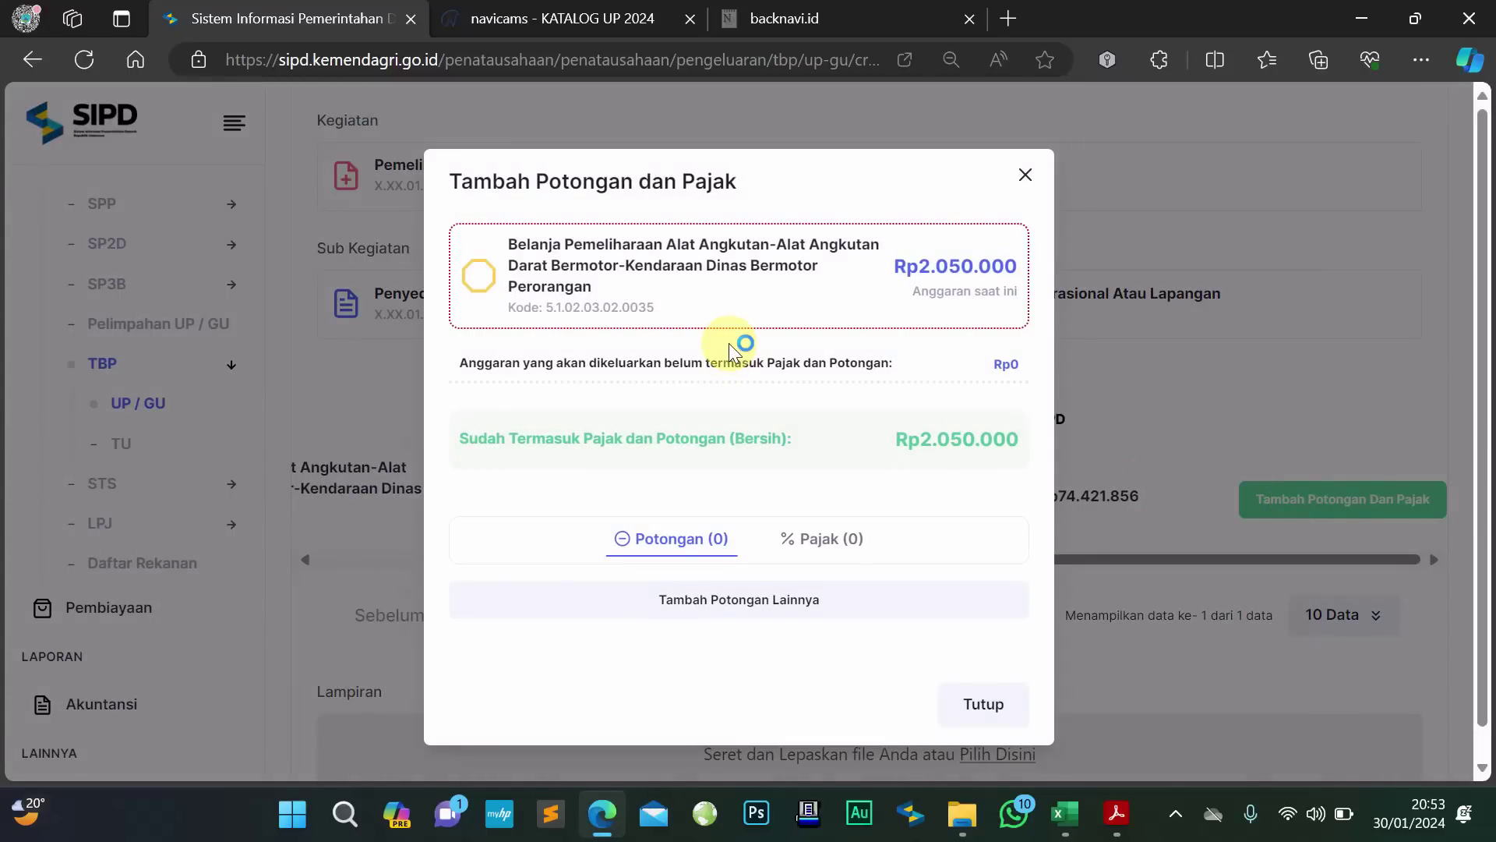
scroll(727, 343, "down", 1)
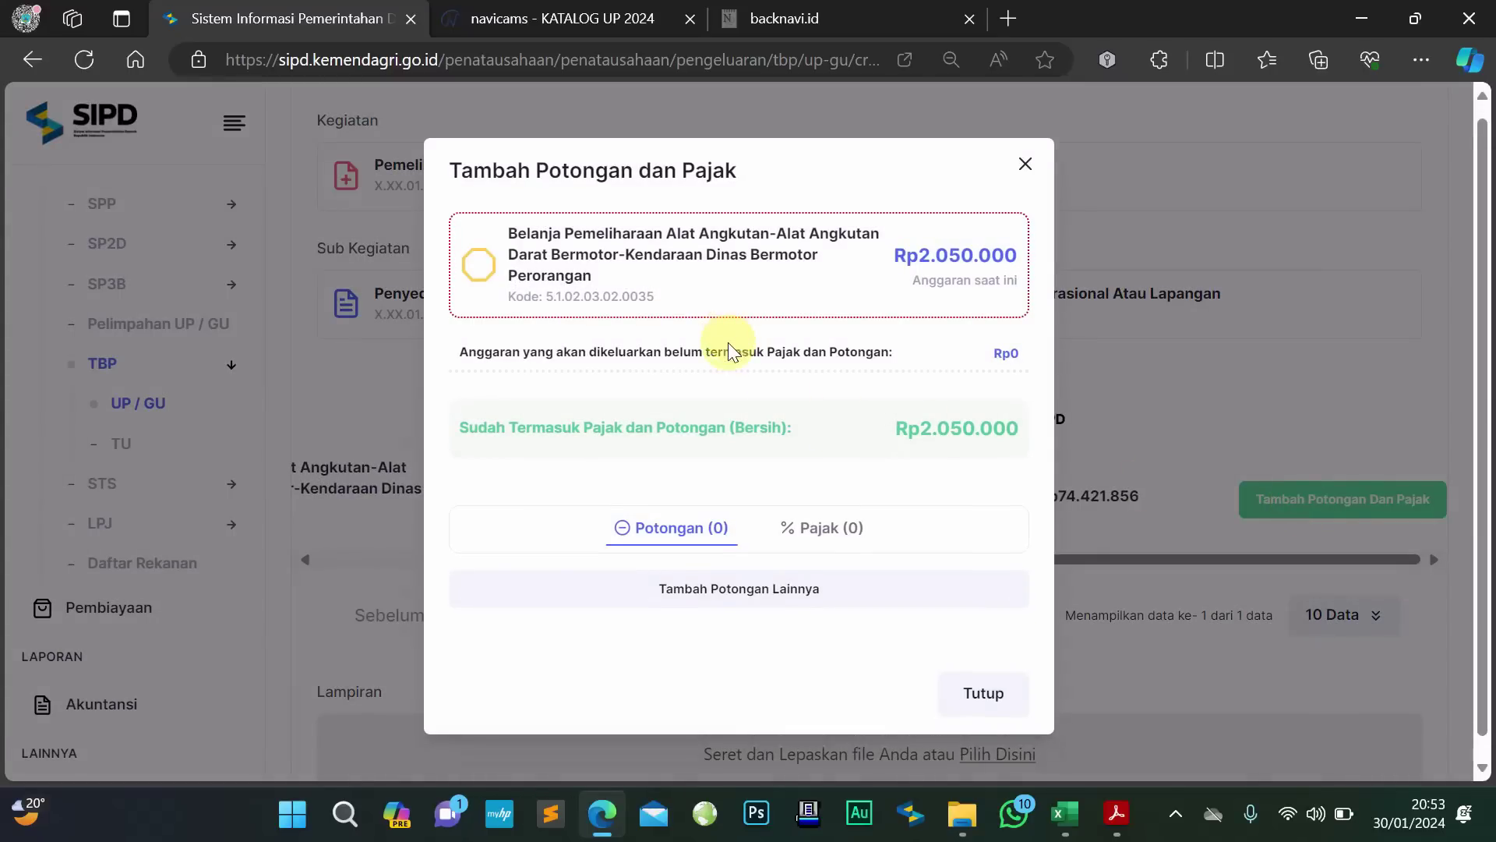
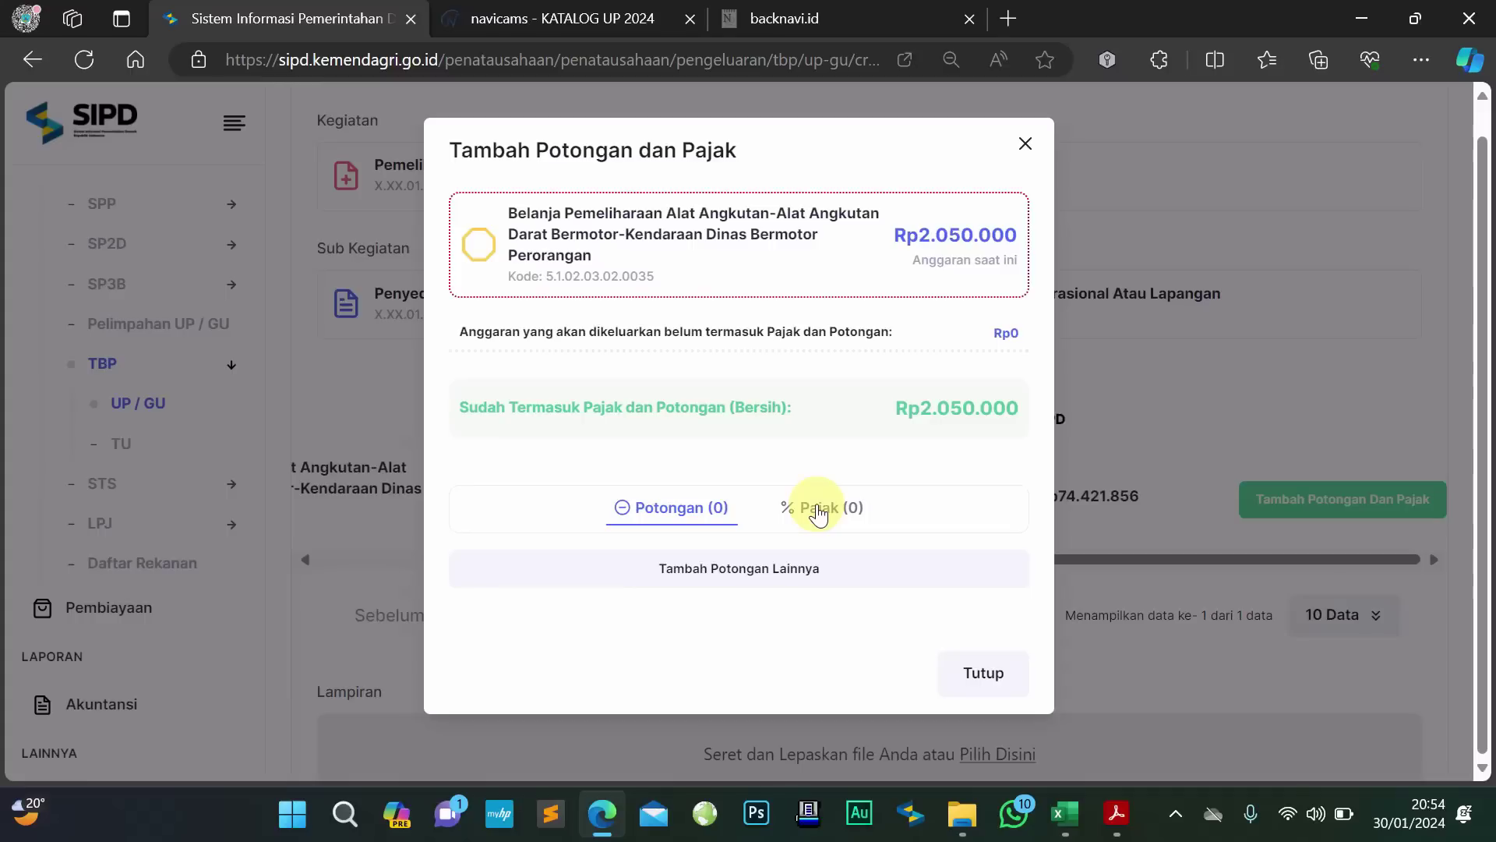
left_click(818, 513)
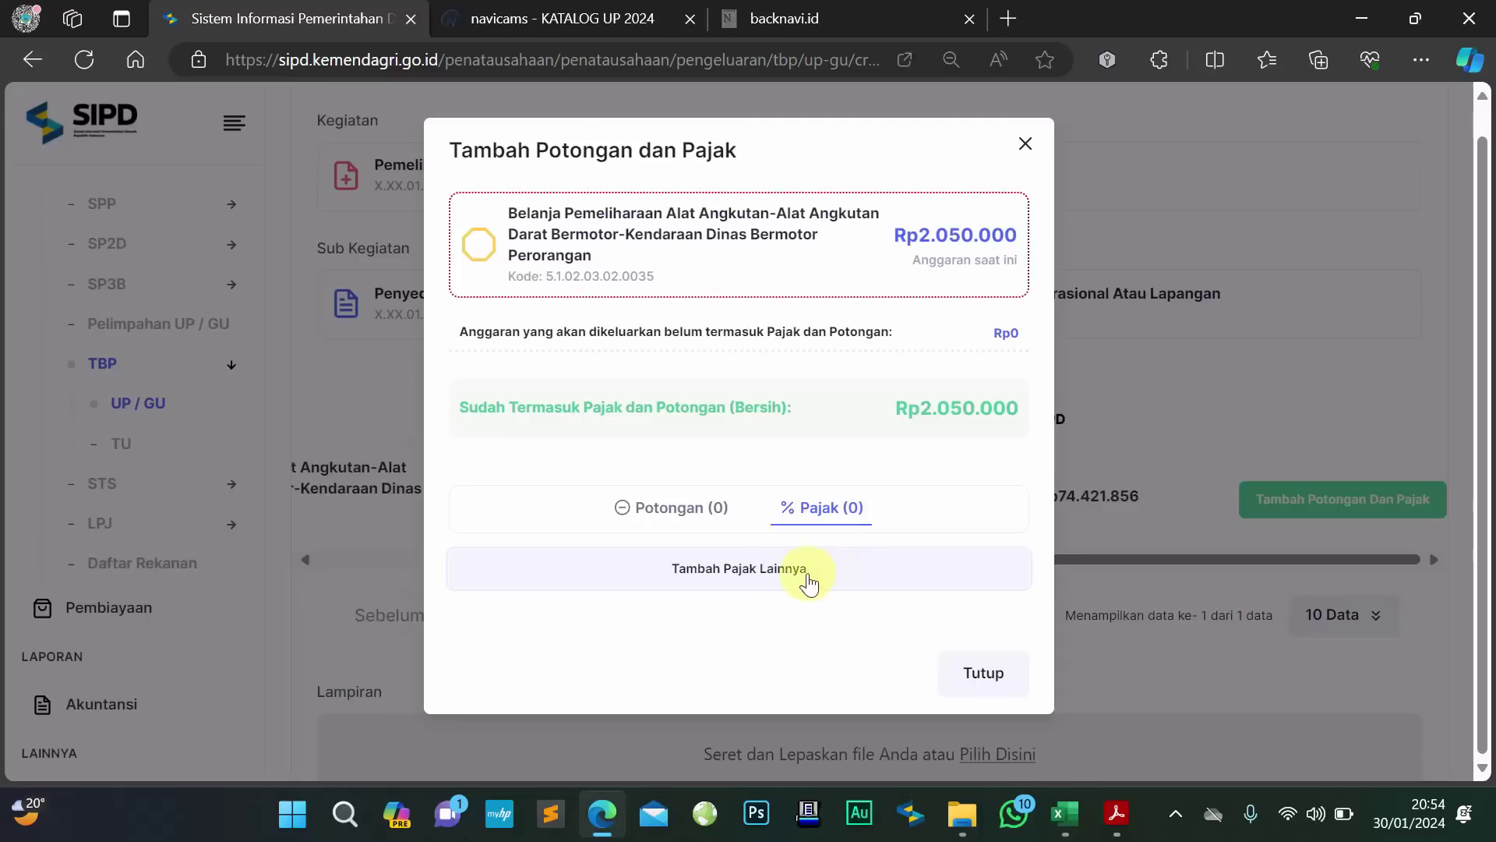
left_click(743, 568)
scroll(743, 563, "down", 4)
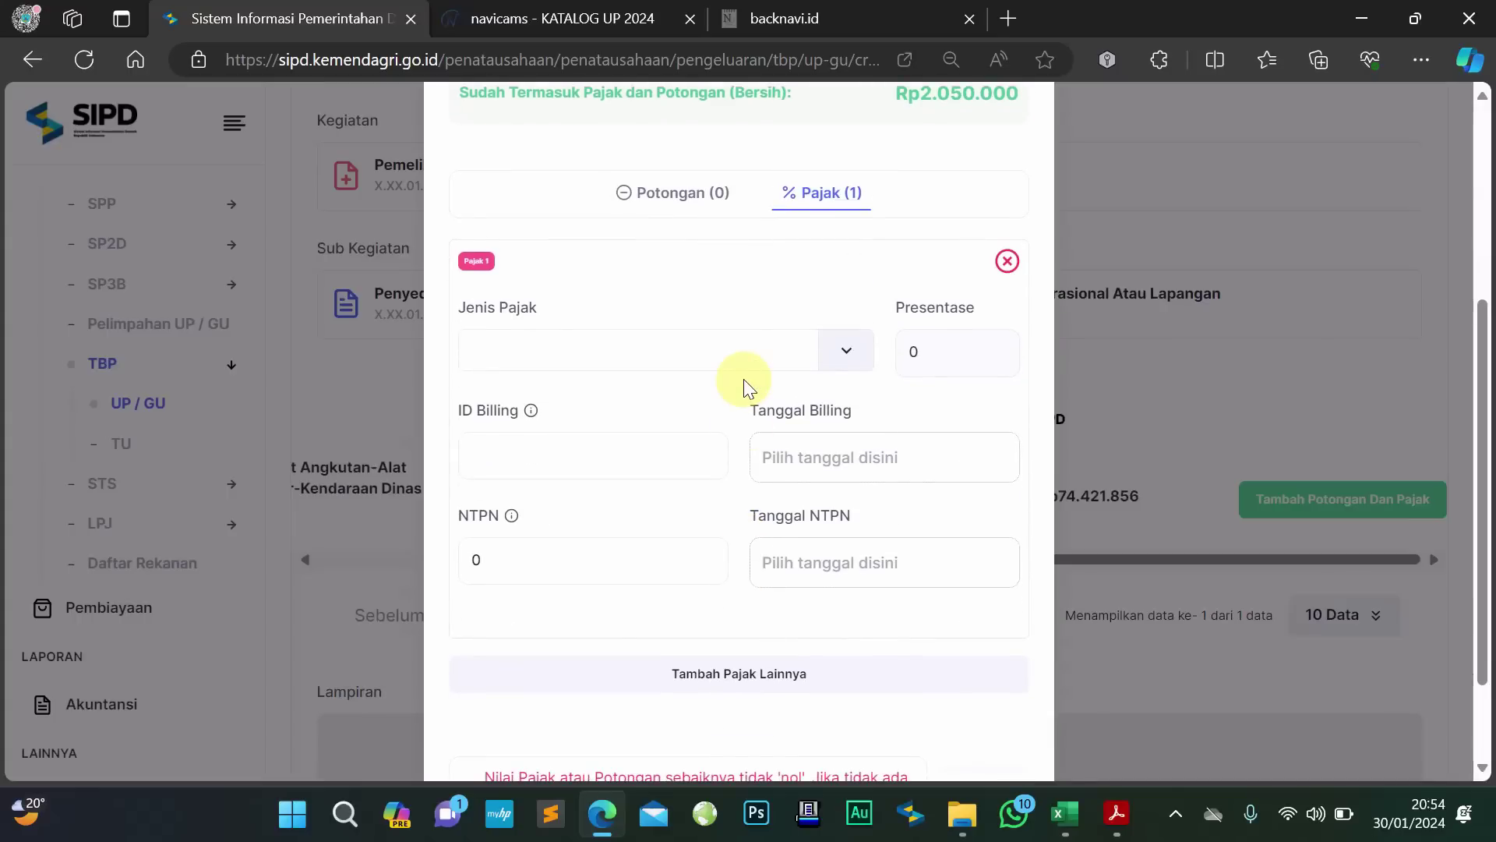
left_click(850, 352)
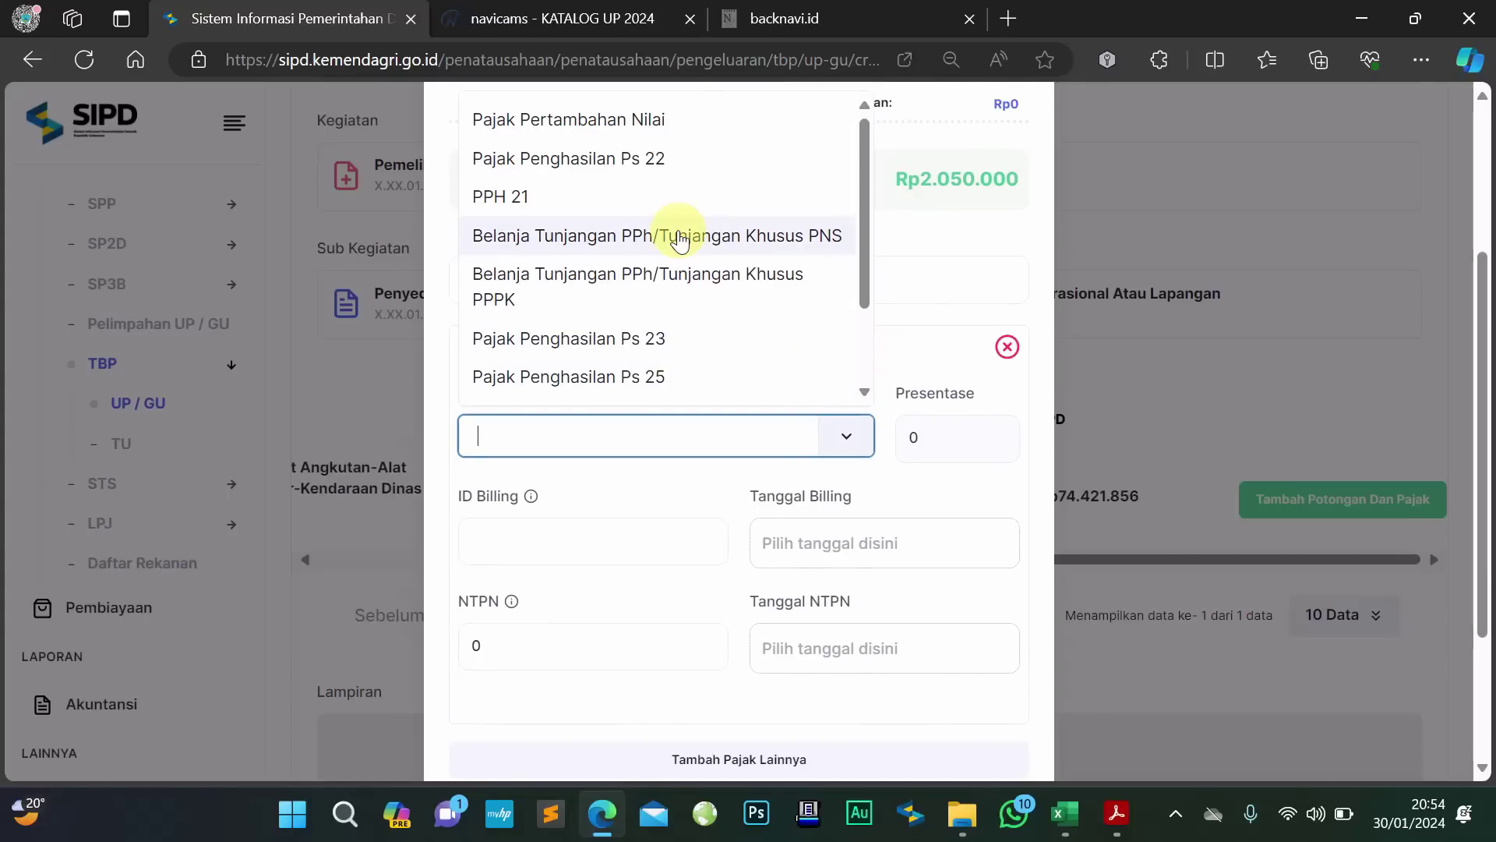
left_click(613, 121)
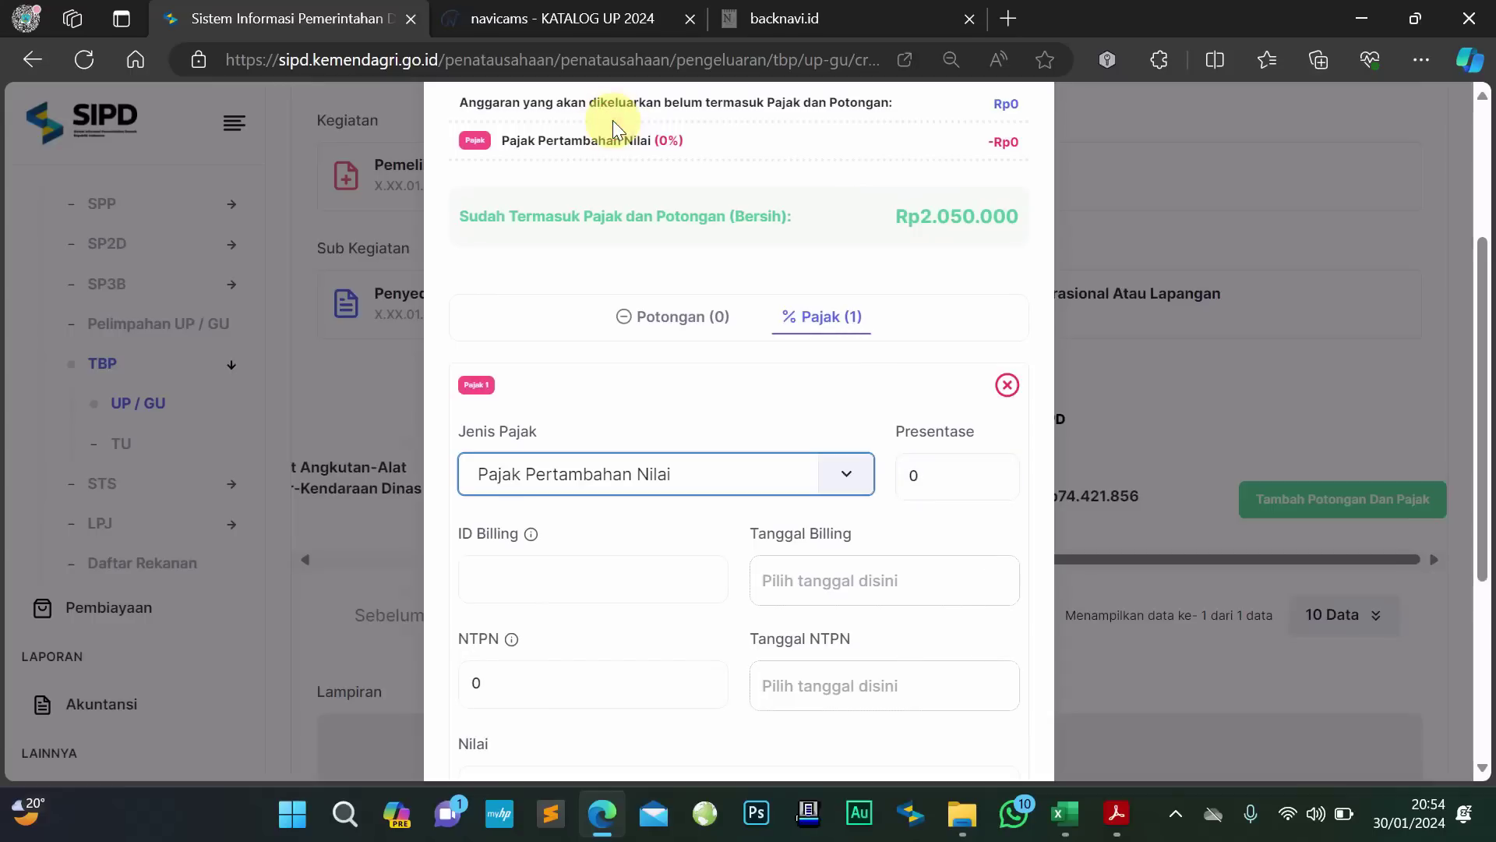
scroll(841, 289, "down", 3)
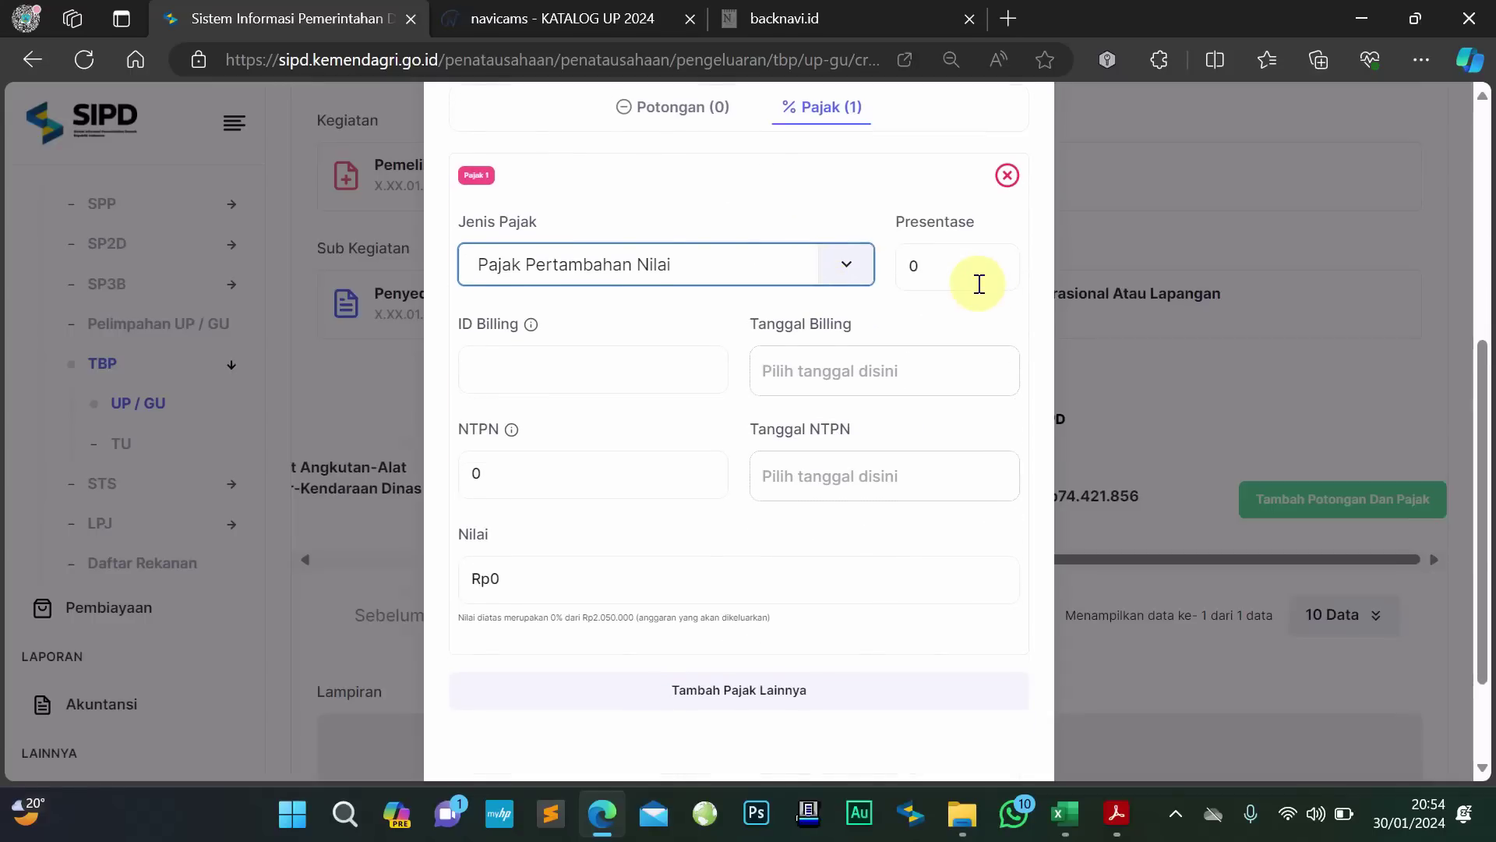
Switch to the BKU BAGUM 24 workbook in Excel and copy the penerimaan PFK PPn amount from cell P61
left_click(1066, 815)
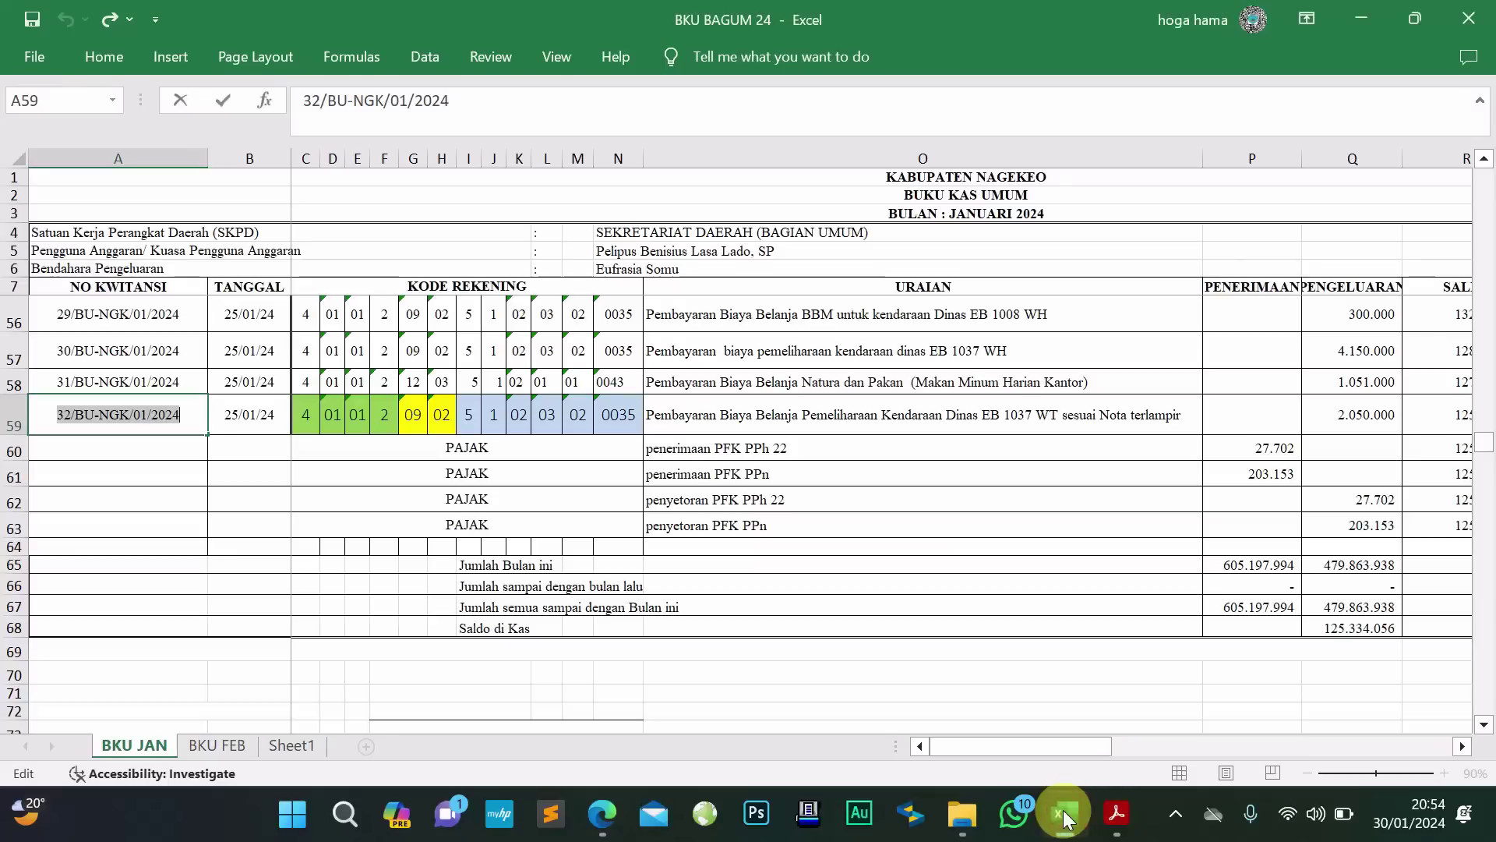
left_click(839, 431)
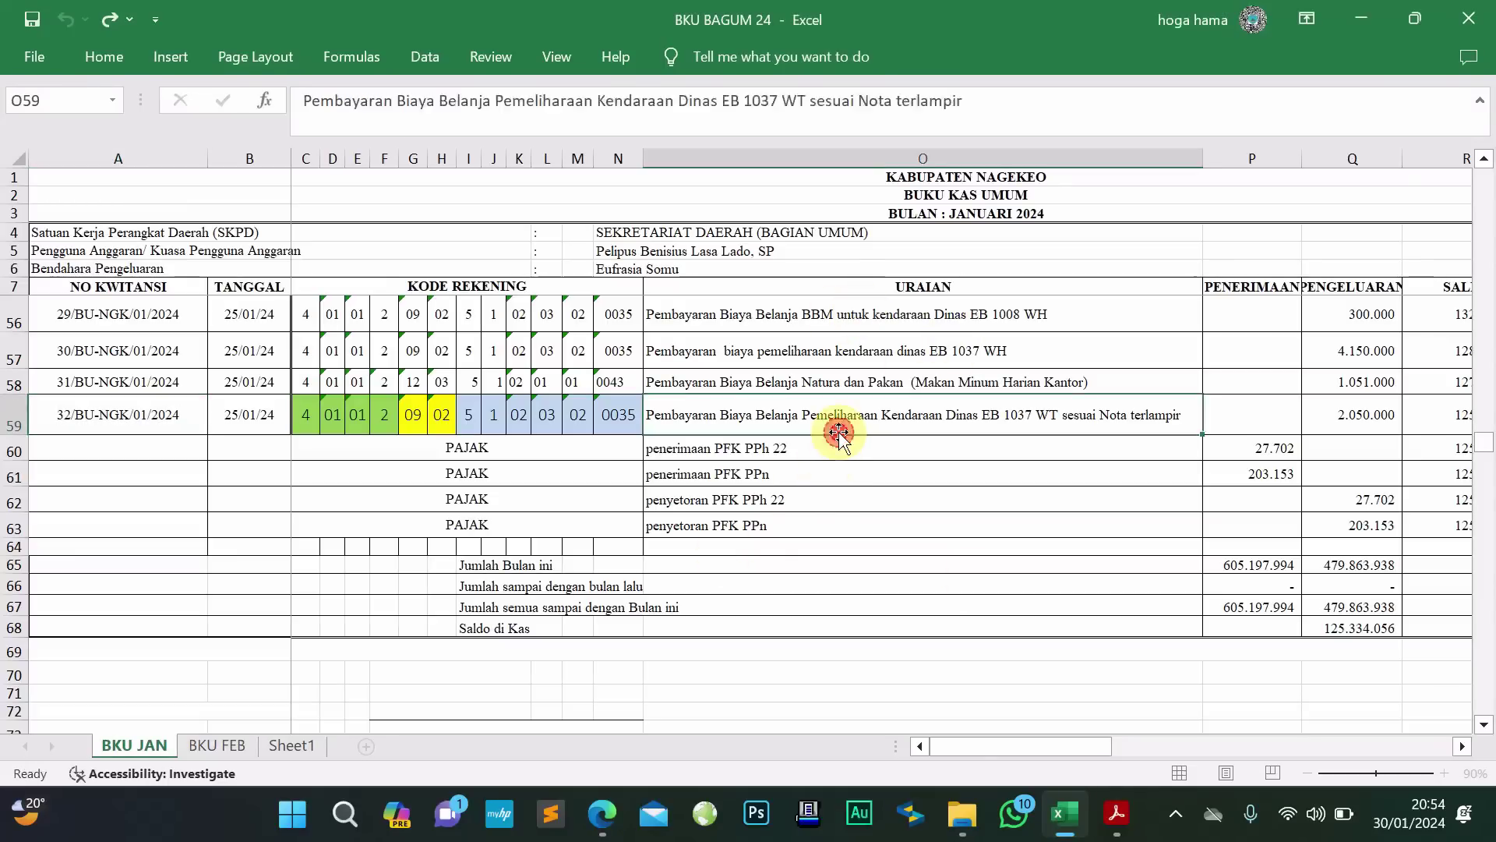
left_click(958, 445)
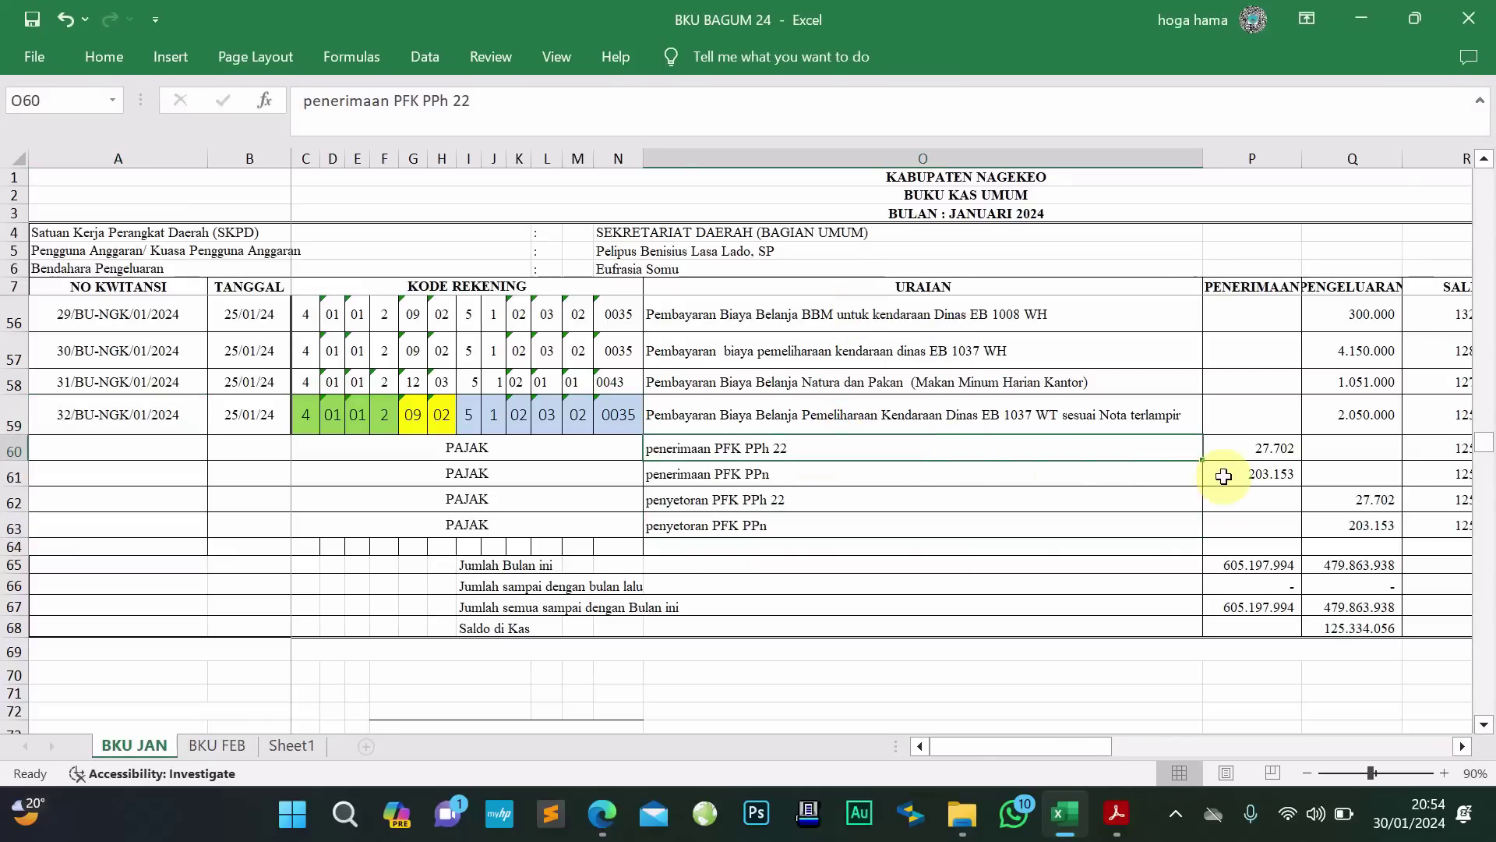
left_click(1256, 477)
double_click(1243, 477)
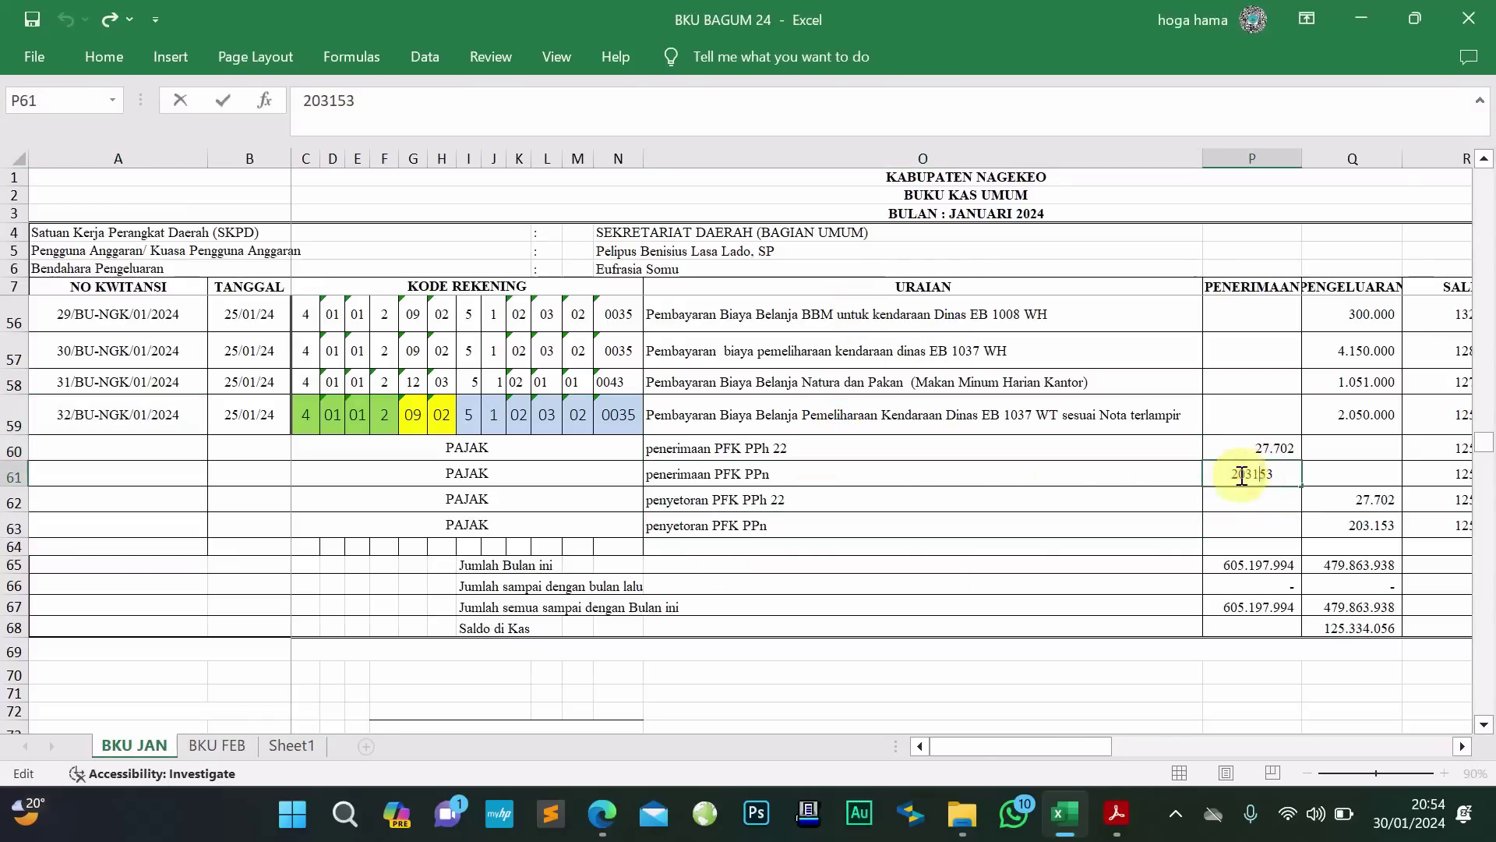
double_click(1244, 477)
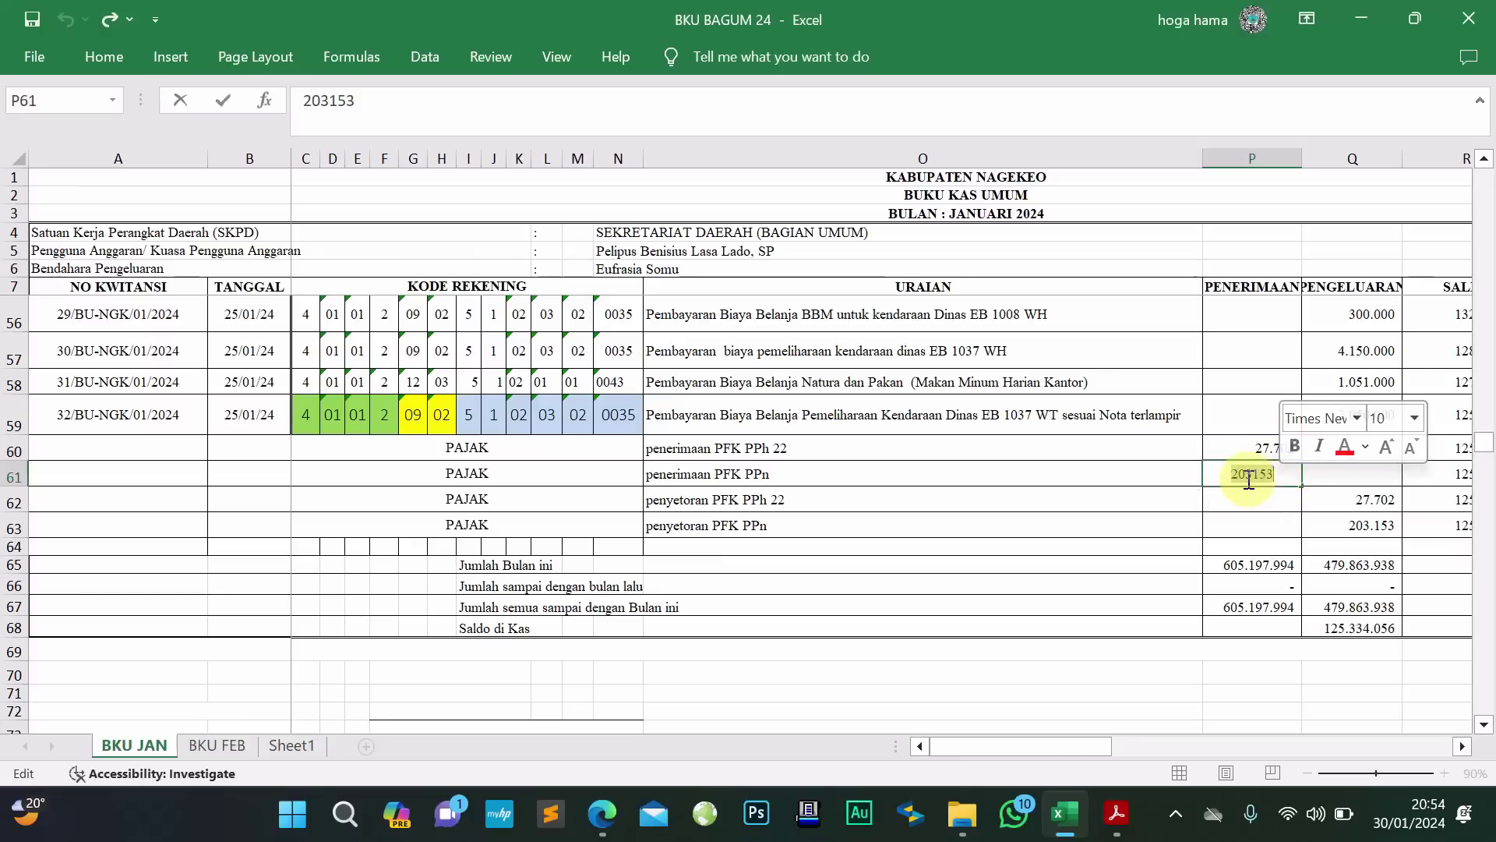
right_click(1249, 479)
left_click(1298, 522)
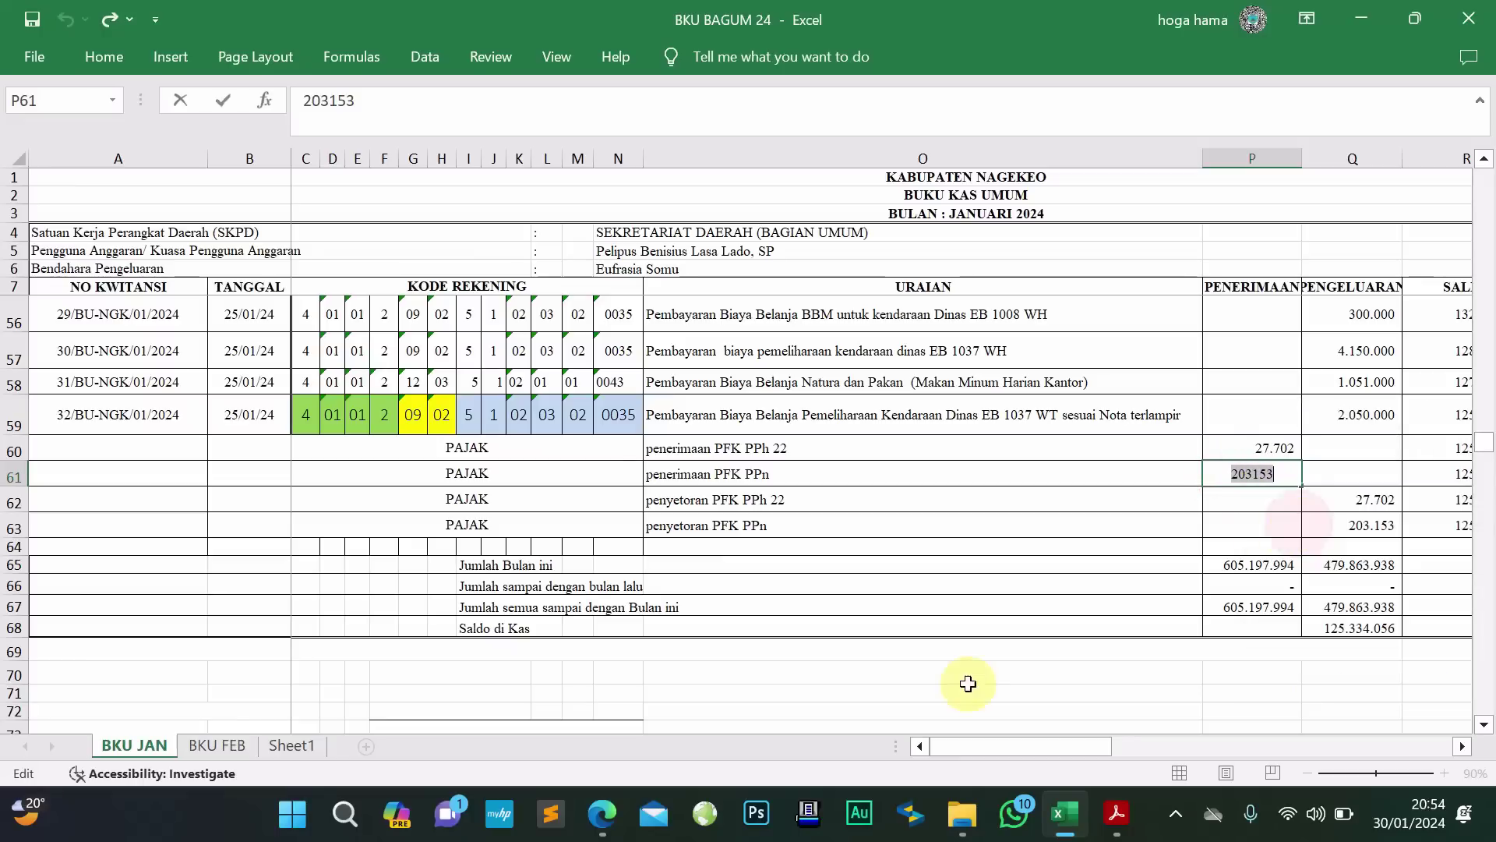
Switch back to SIPD in the browser and set the Pajak Pertambahan Nilai entry's Nilai to Rp203.153
left_click(601, 814)
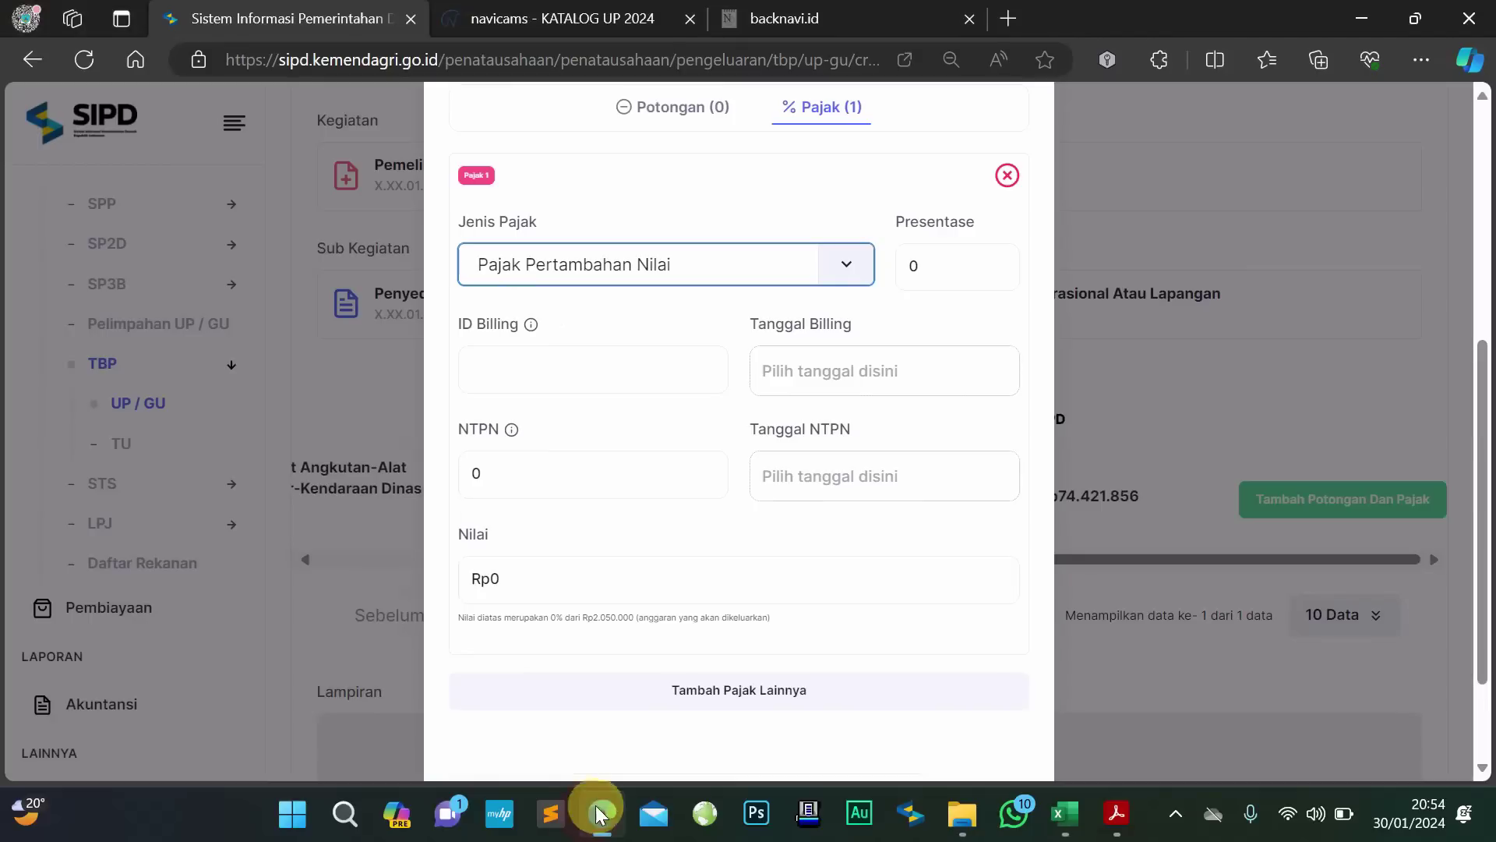
left_click(537, 476)
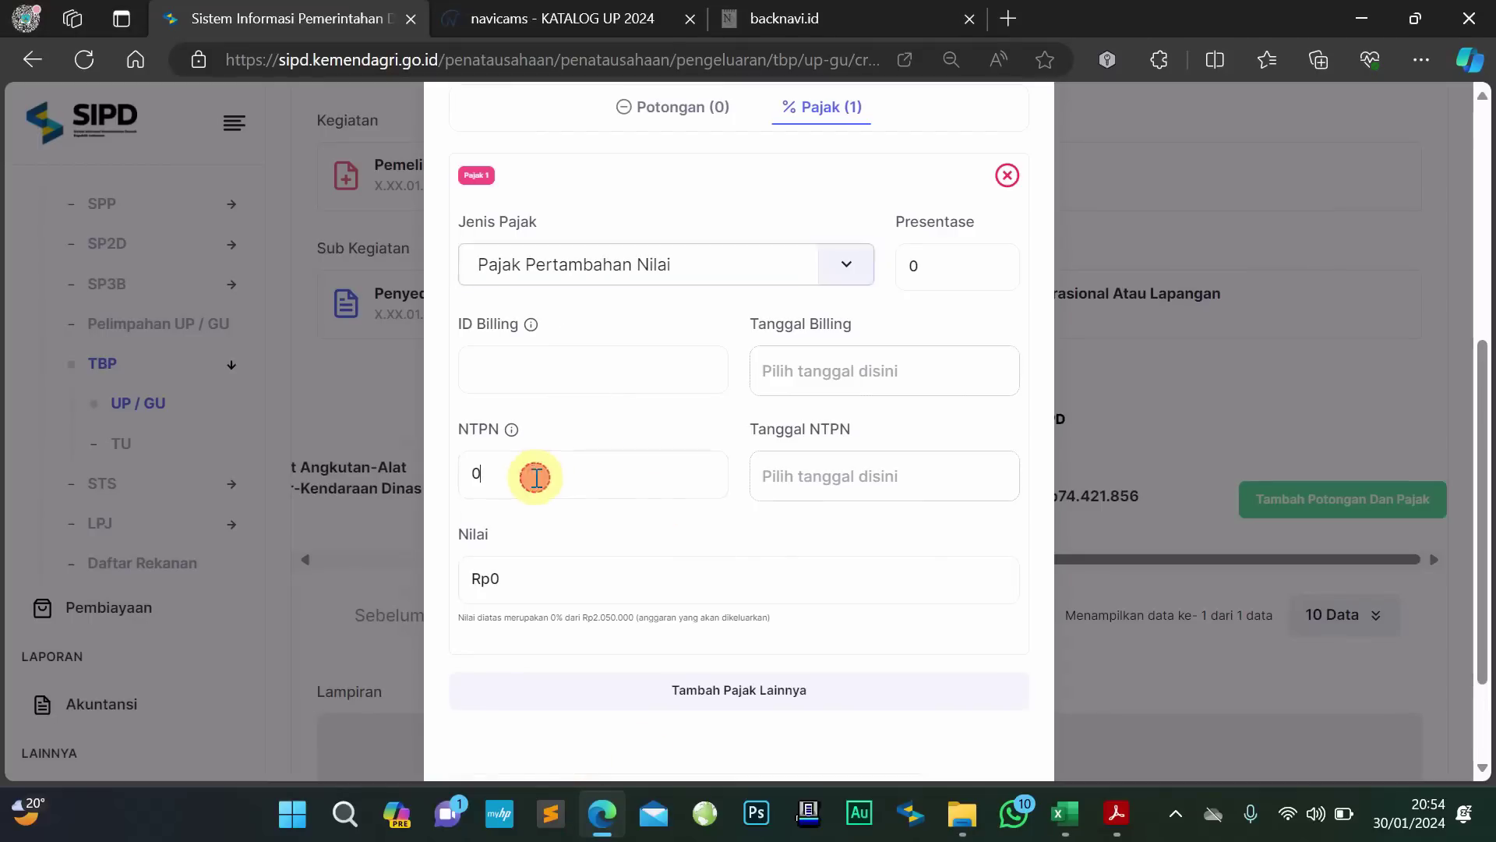
left_click(508, 581)
key("ctrl+v")
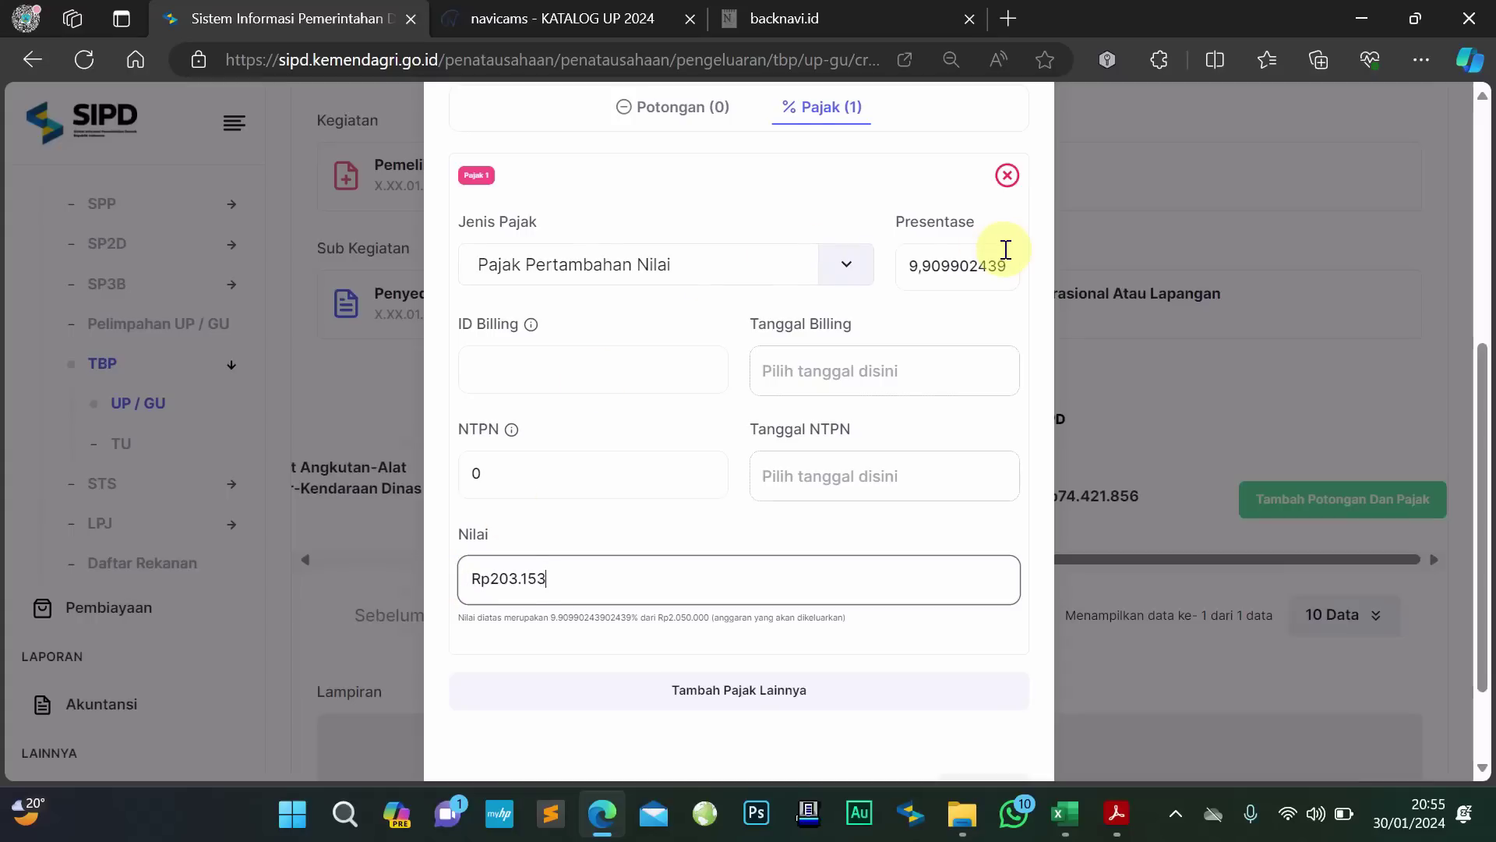
Switch to PPN EB 1037 WT.pdf in Acrobat and copy the ID Billing number
mouse_move(1089, 820)
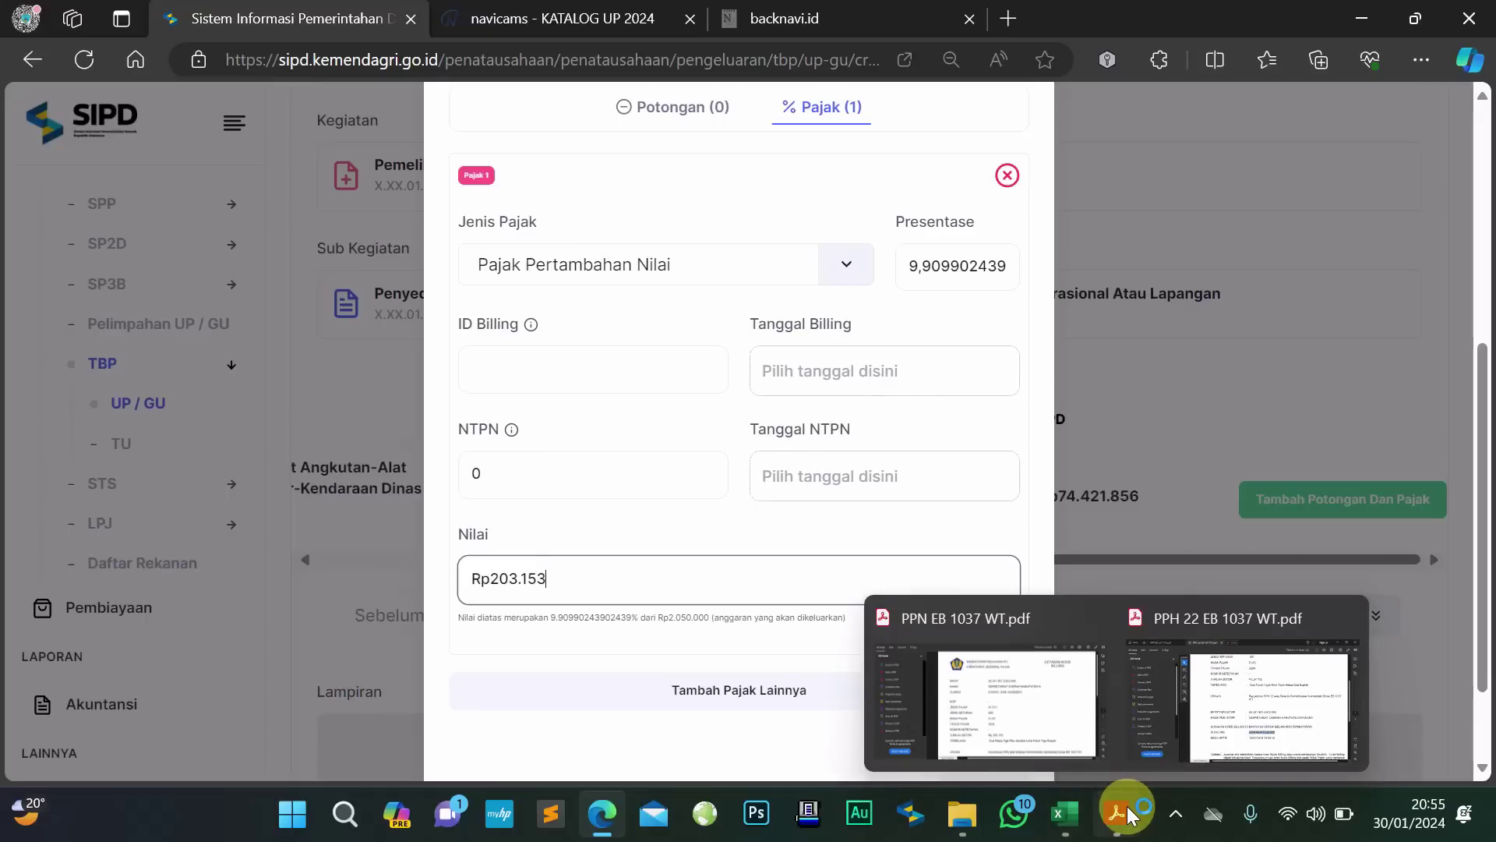
left_click(1012, 739)
scroll(711, 548, "down", 5)
left_click_drag(898, 556, 728, 561)
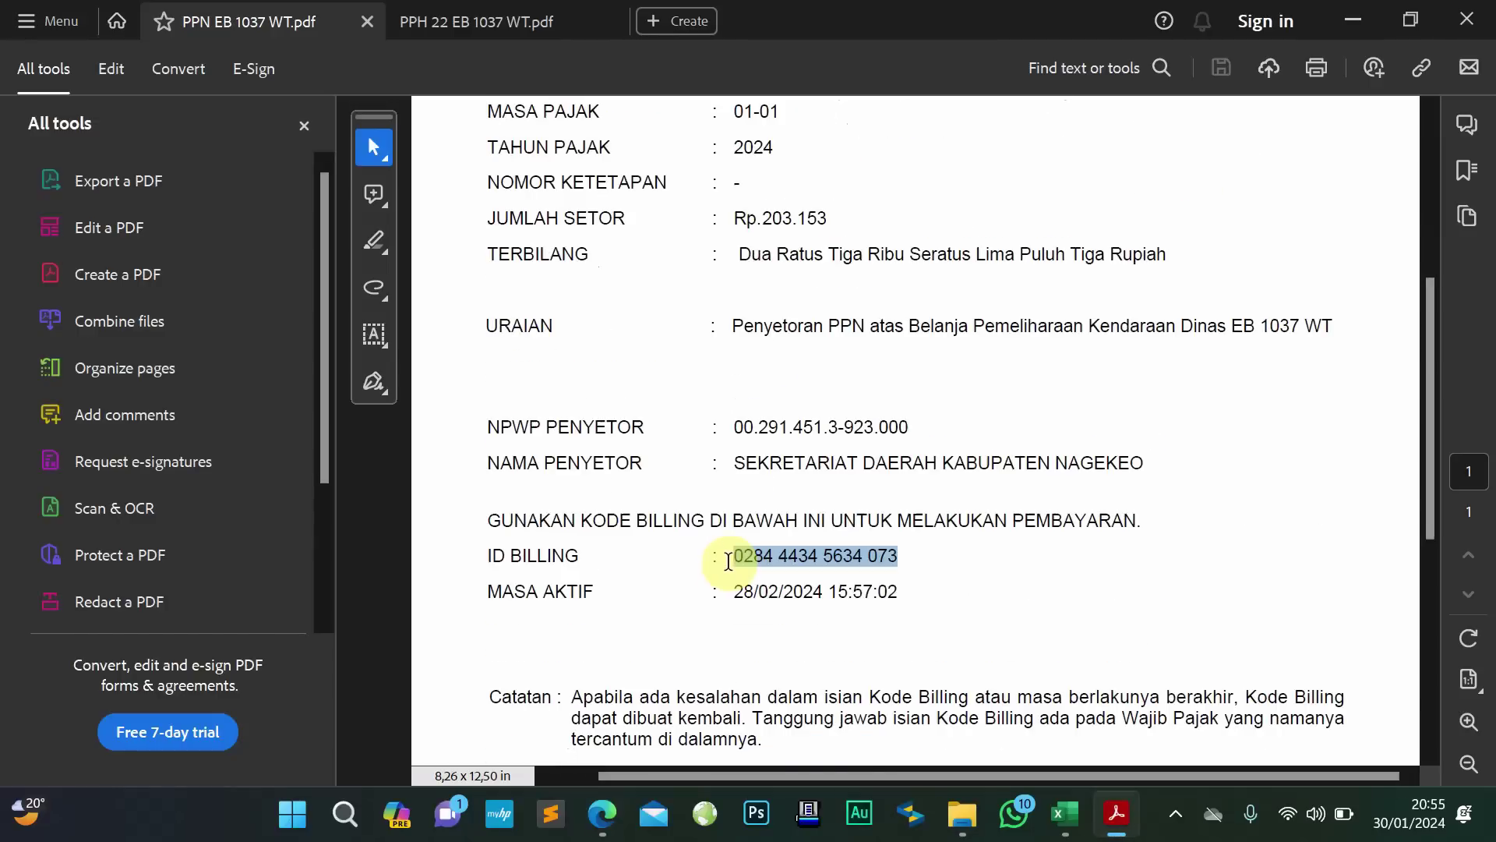
right_click(774, 561)
left_click(821, 285)
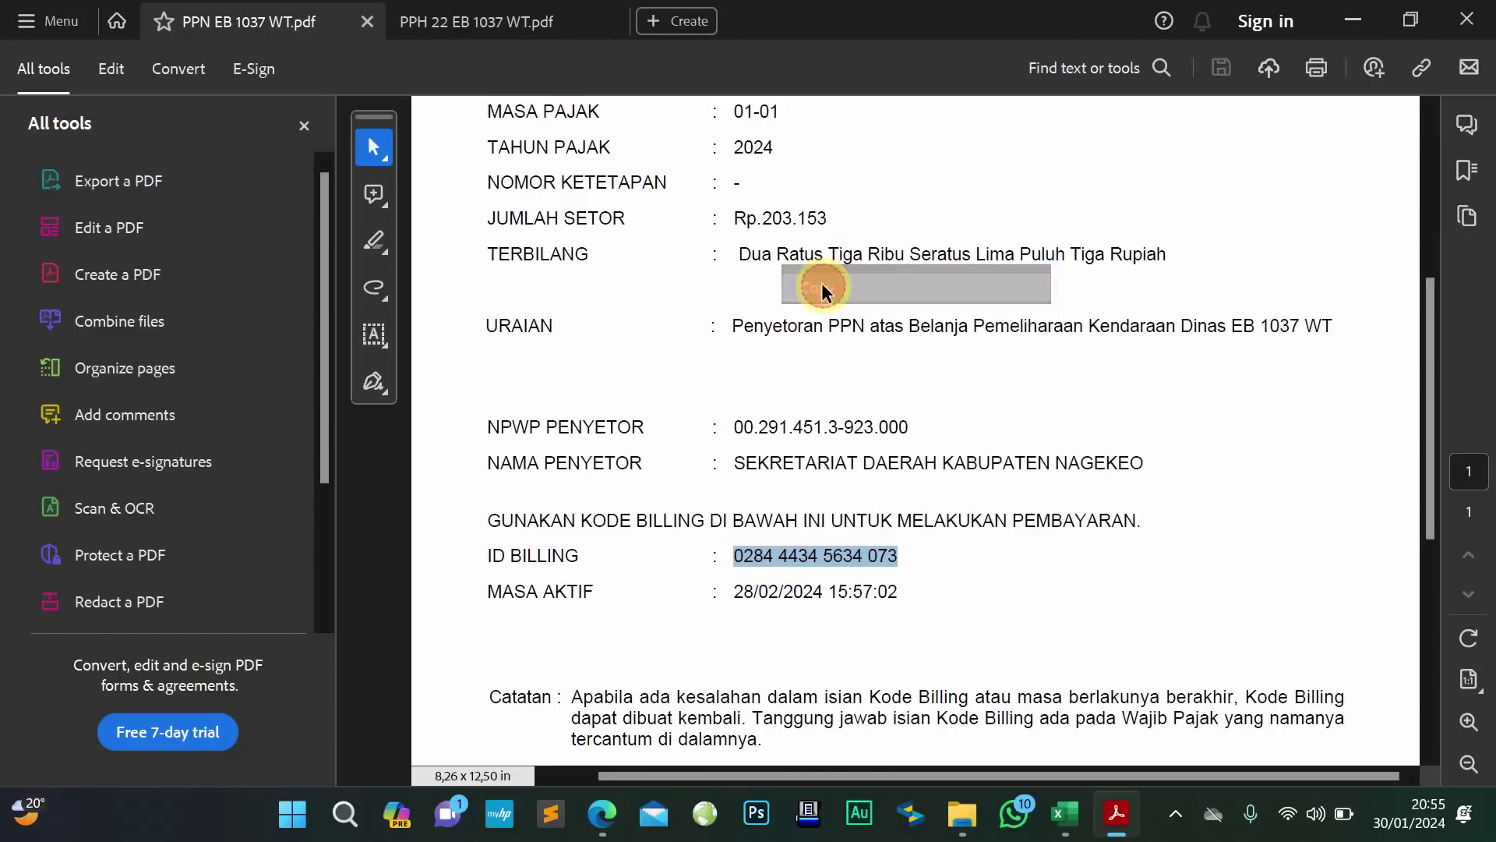
Switch back to SIPD in the browser and paste the billing number as the Pajak Pertambahan Nilai entry's ID Billing
left_click(603, 813)
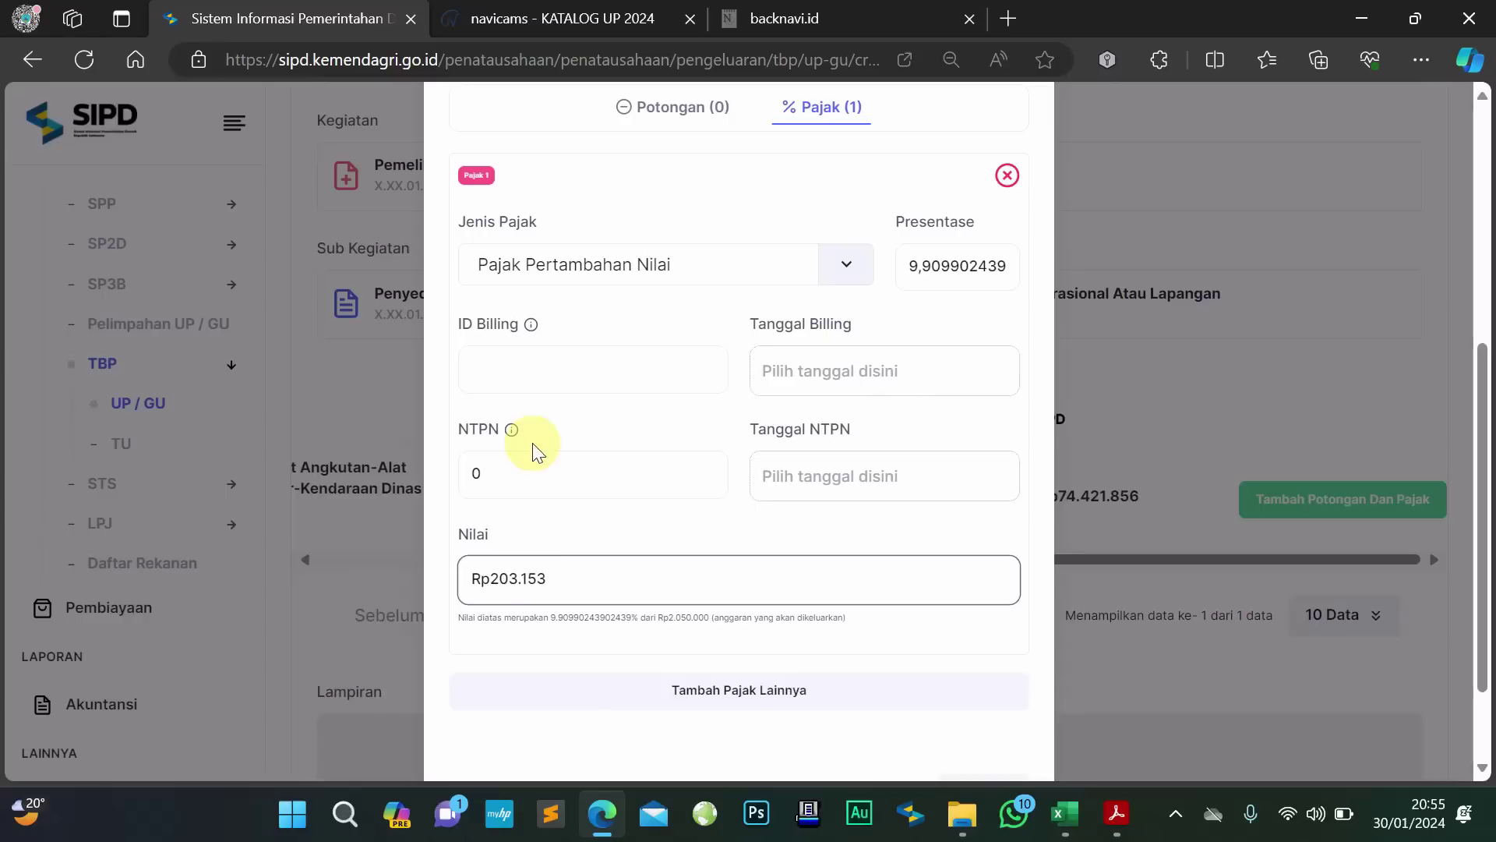
left_click(546, 366)
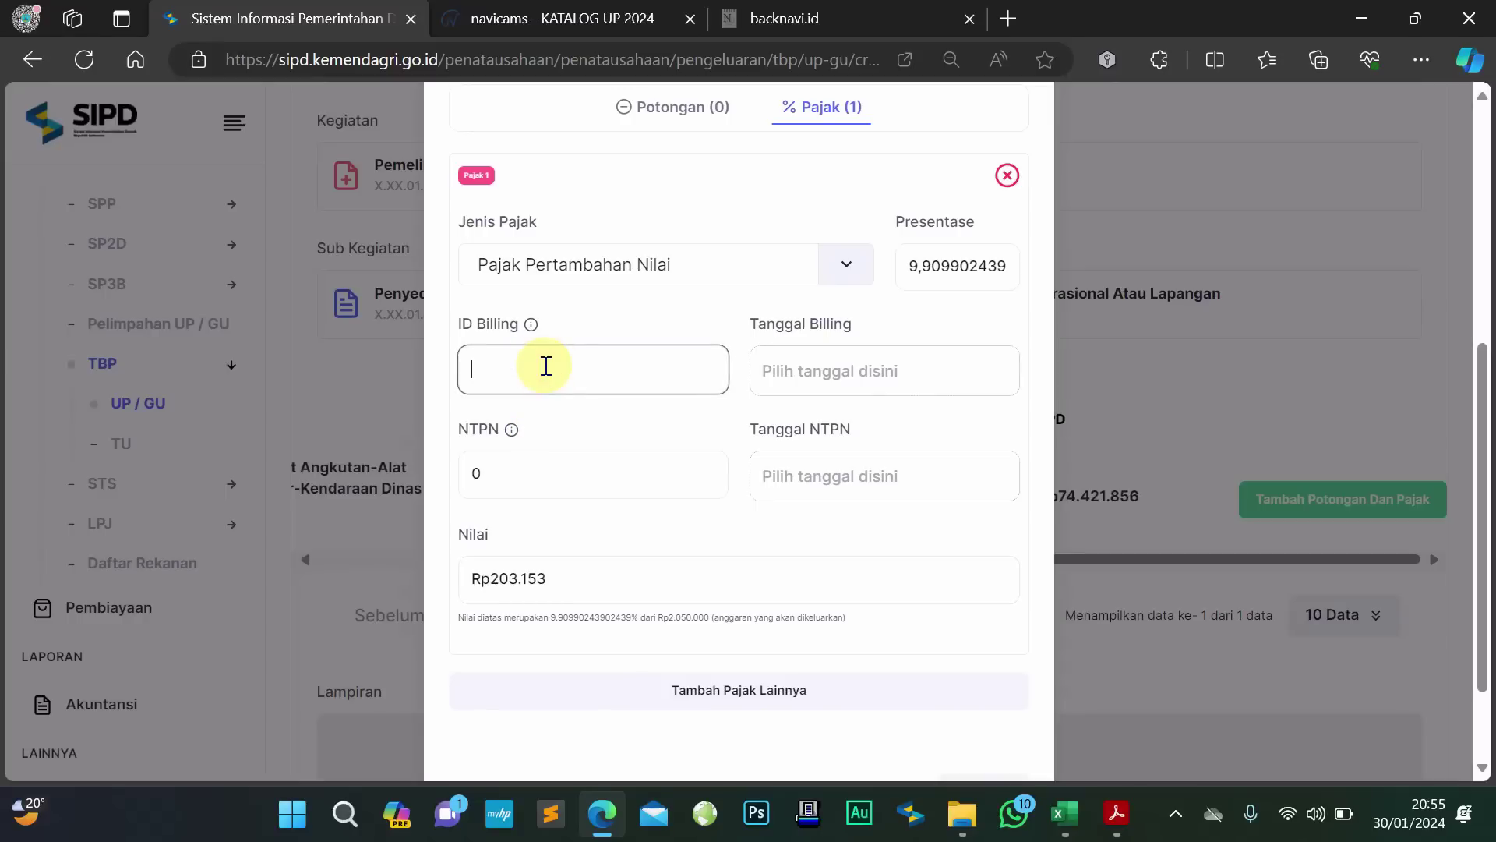
key("ctrl+v")
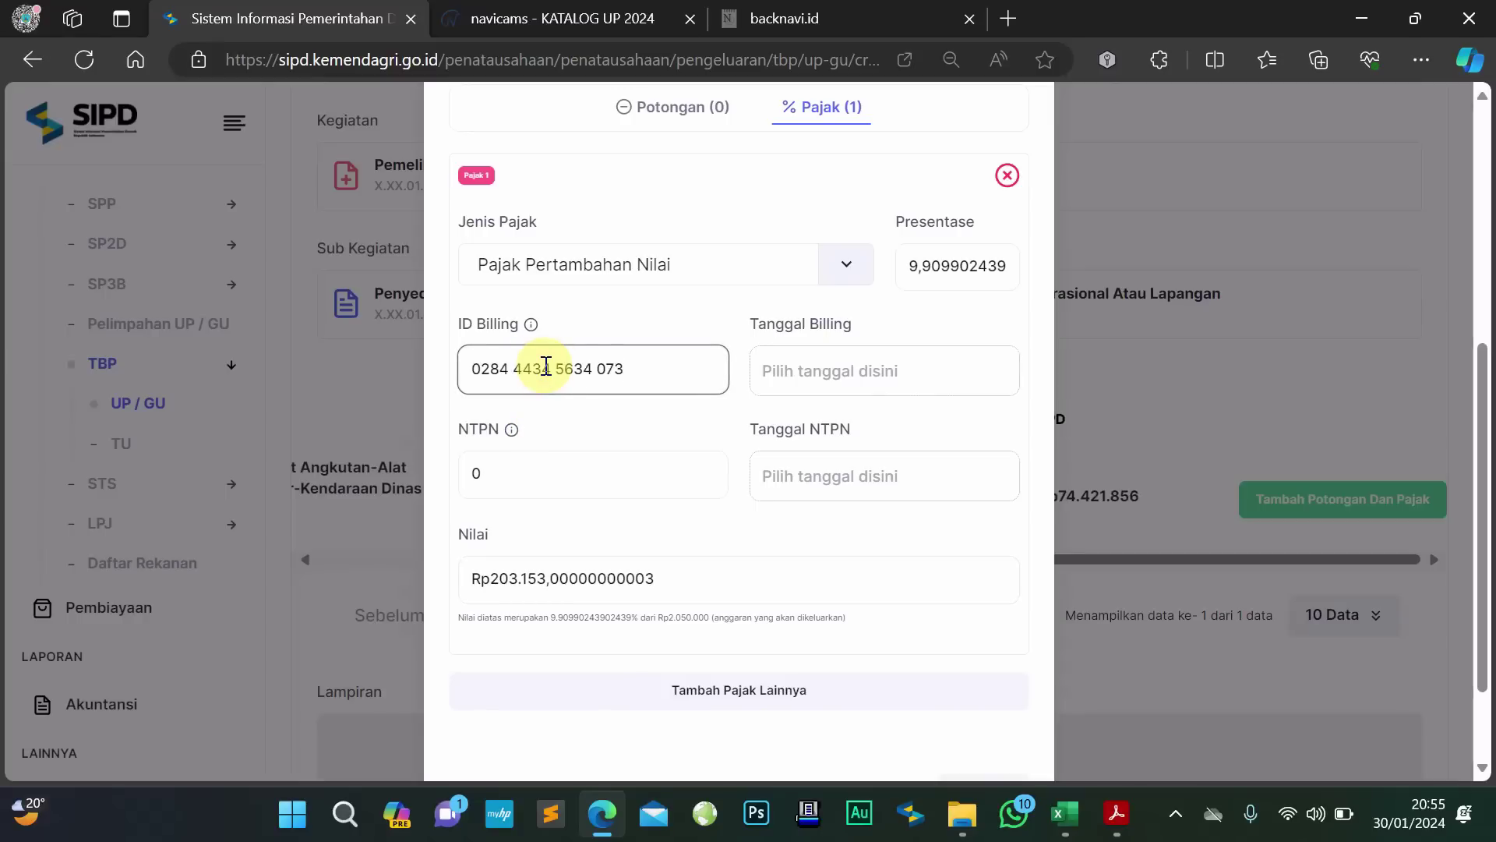
Remove the trailing decimals from the Pajak Pertambahan Nilai entry's Nilai, shortening it to Rp20.315
left_click(685, 580)
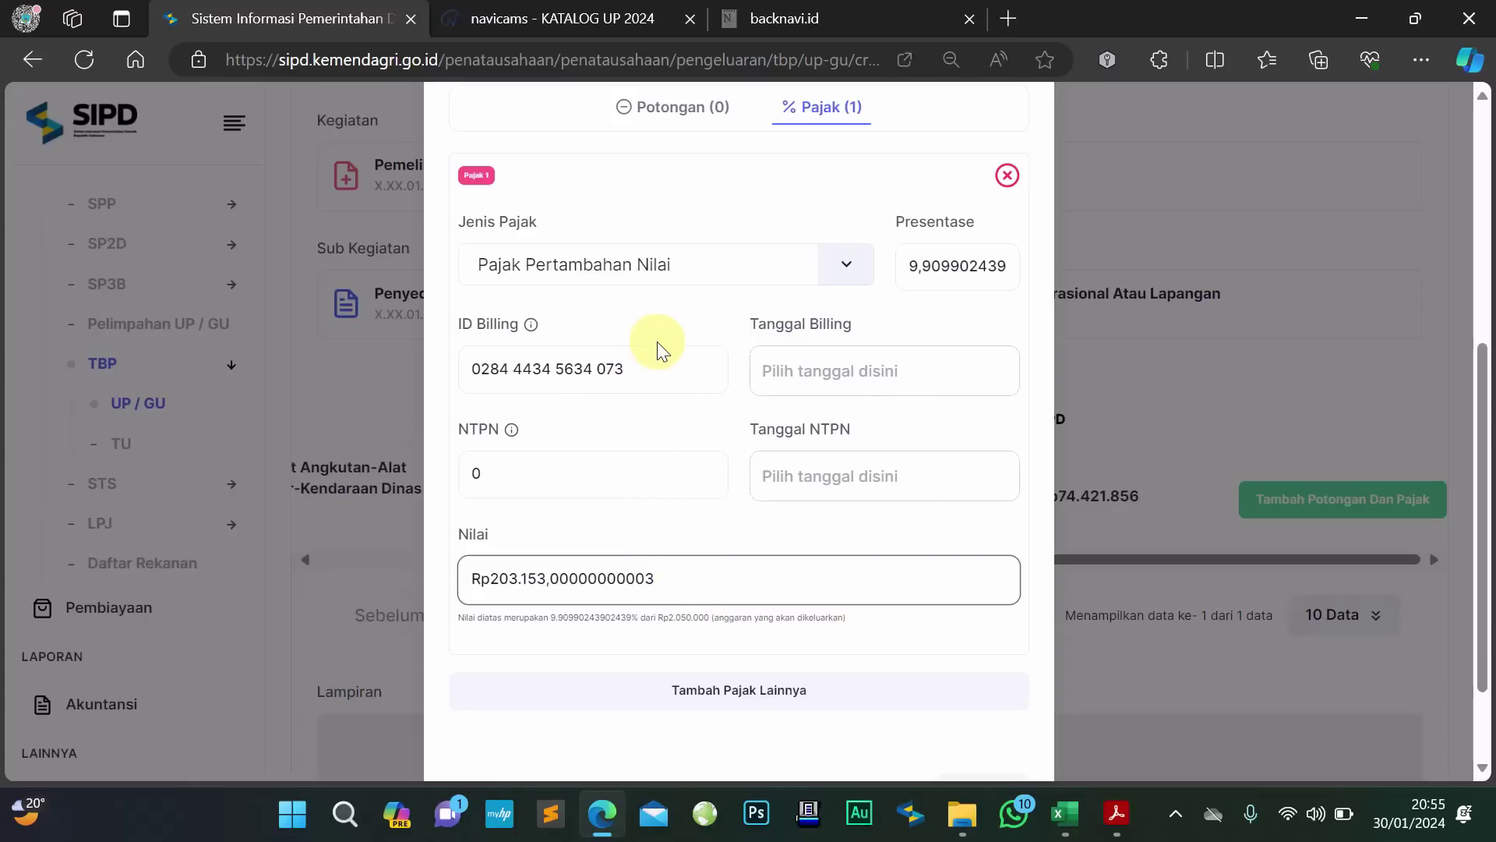
left_click(658, 365)
left_click(686, 571)
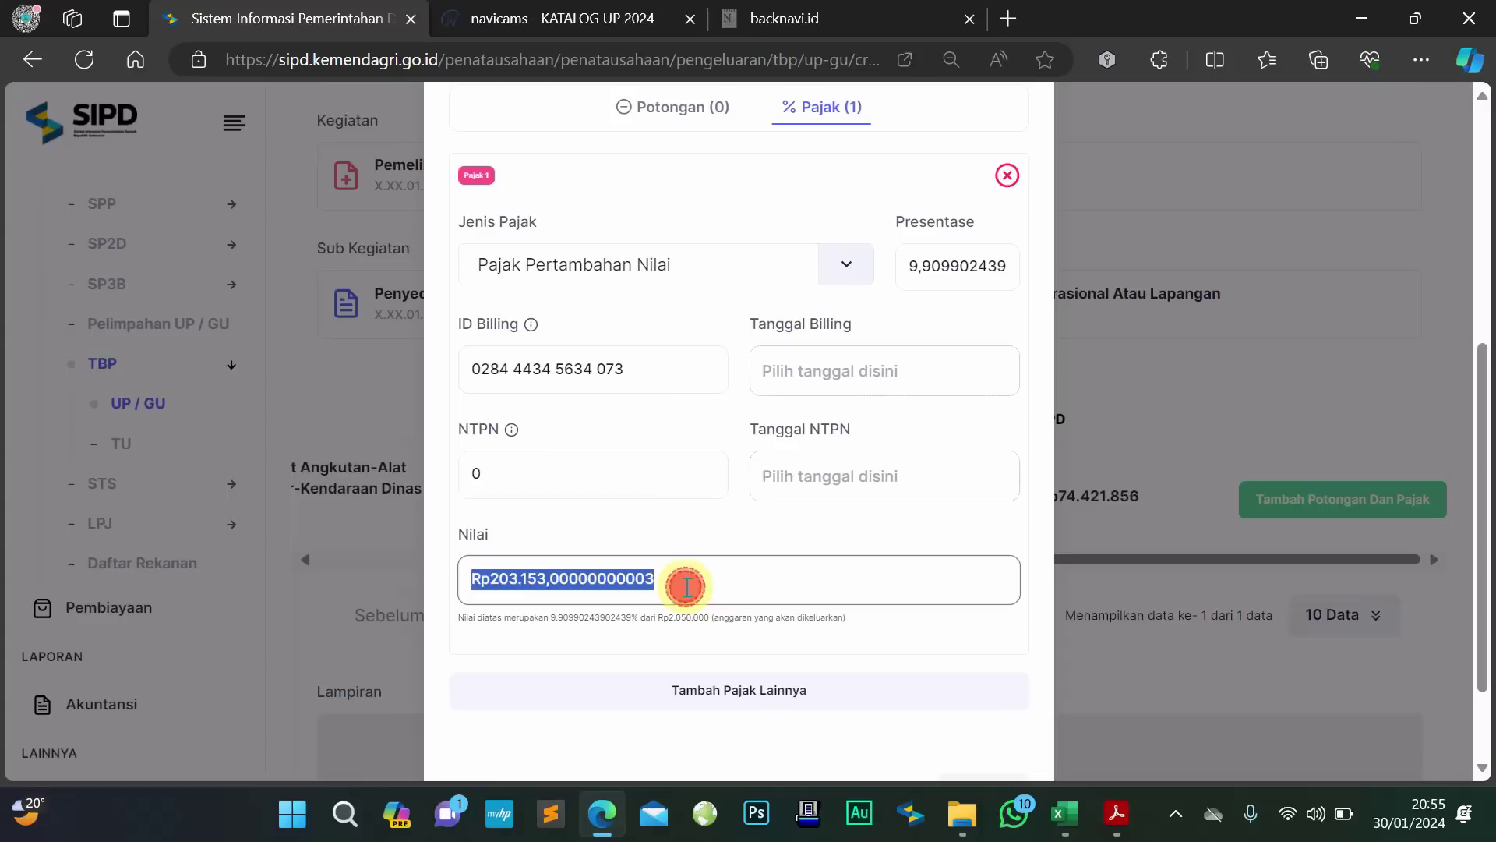
left_click(692, 572)
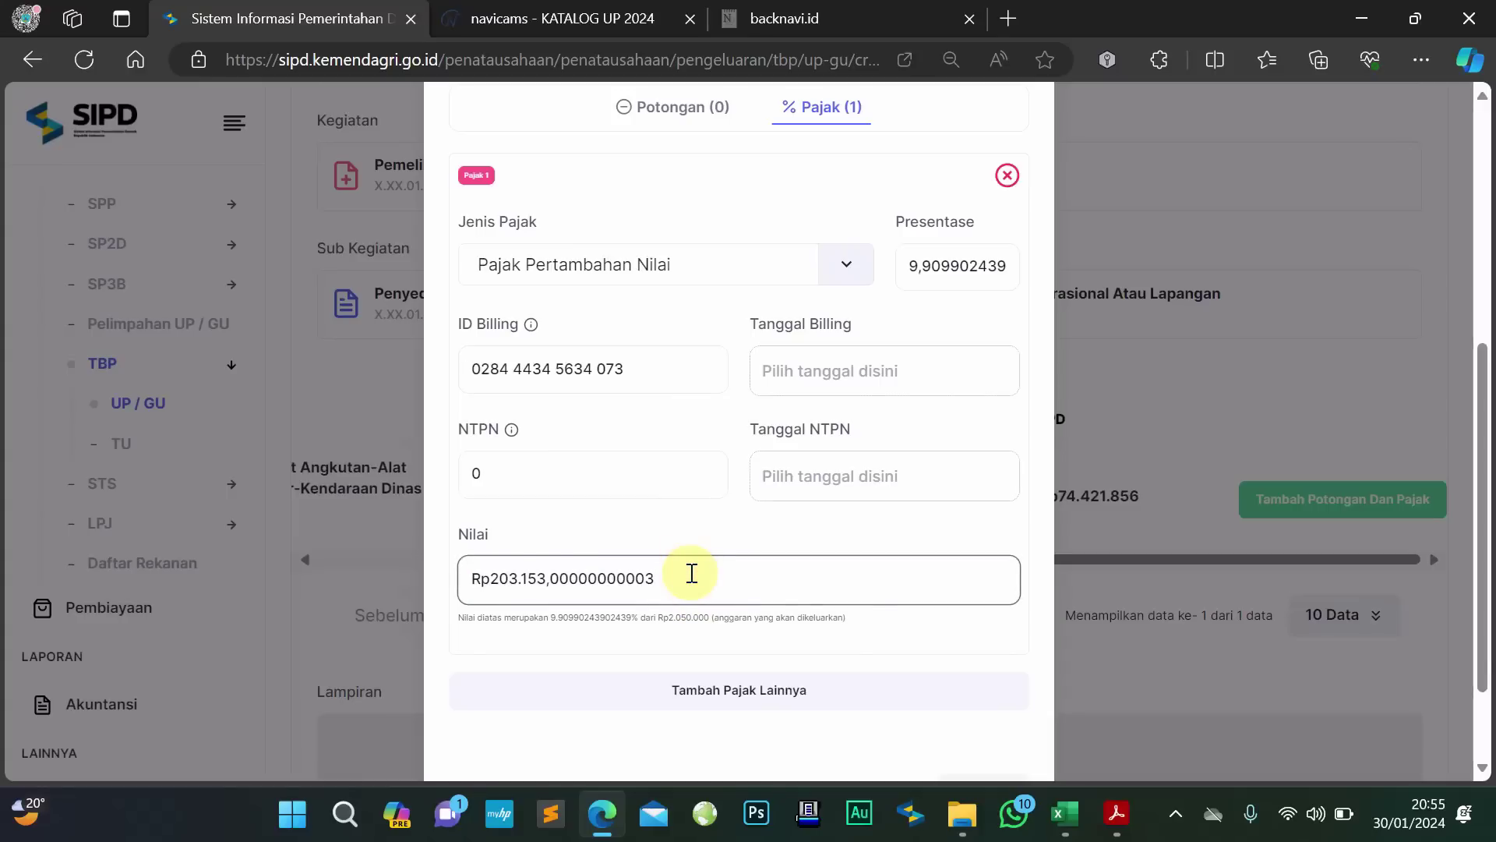
key("BackSpace")
key("BackSpace")
key("BackSpace")
key("BackSpace")
key("BackSpace")
key("BackSpace")
key("BackSpace")
key("BackSpace")
key("BackSpace")
key("BackSpace")
key("BackSpace")
key("BackSpace")
key("BackSpace")
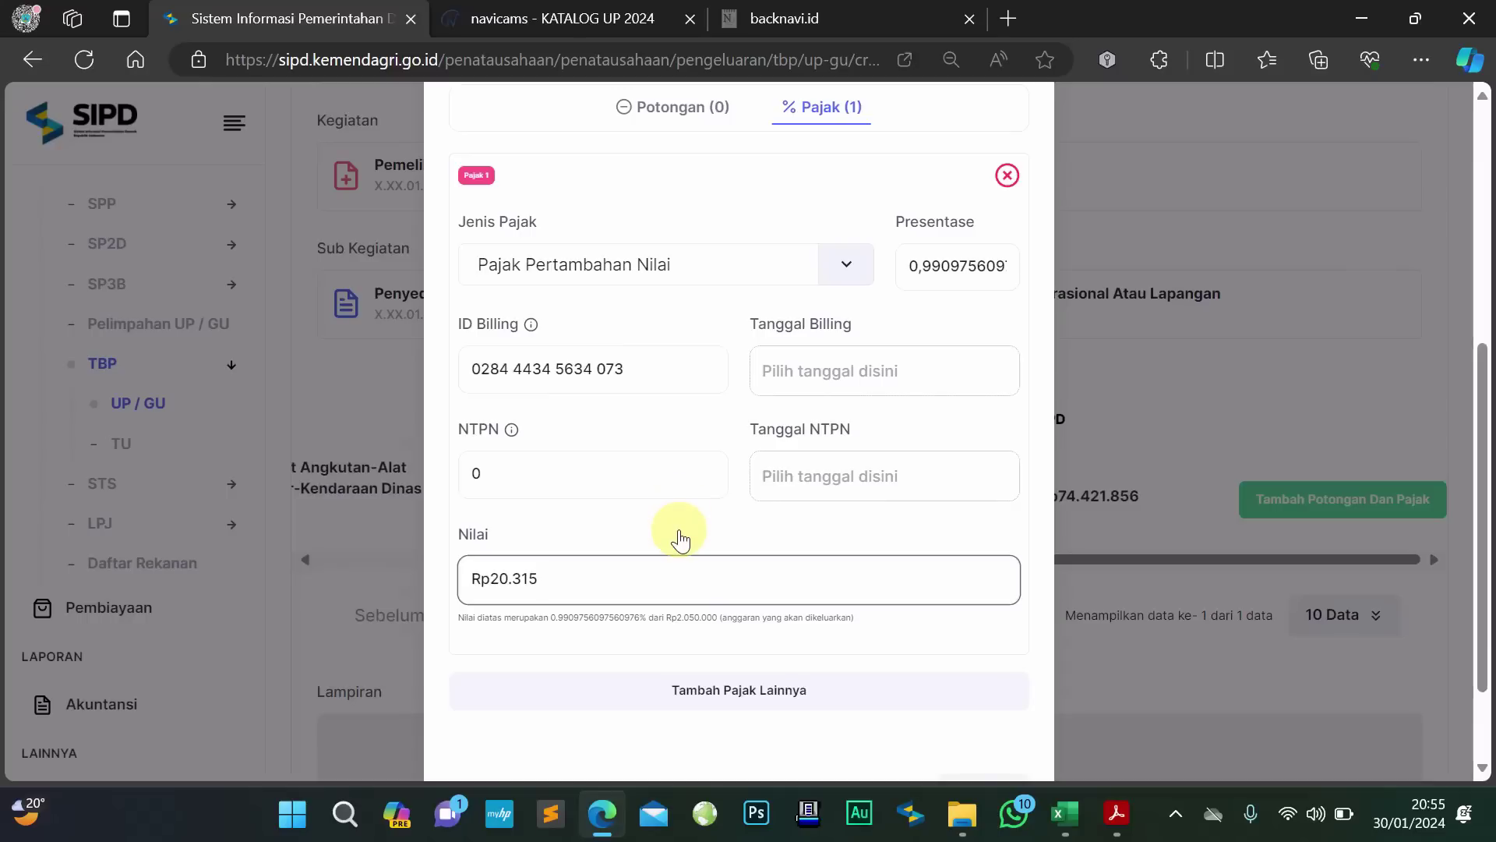
left_click(621, 574)
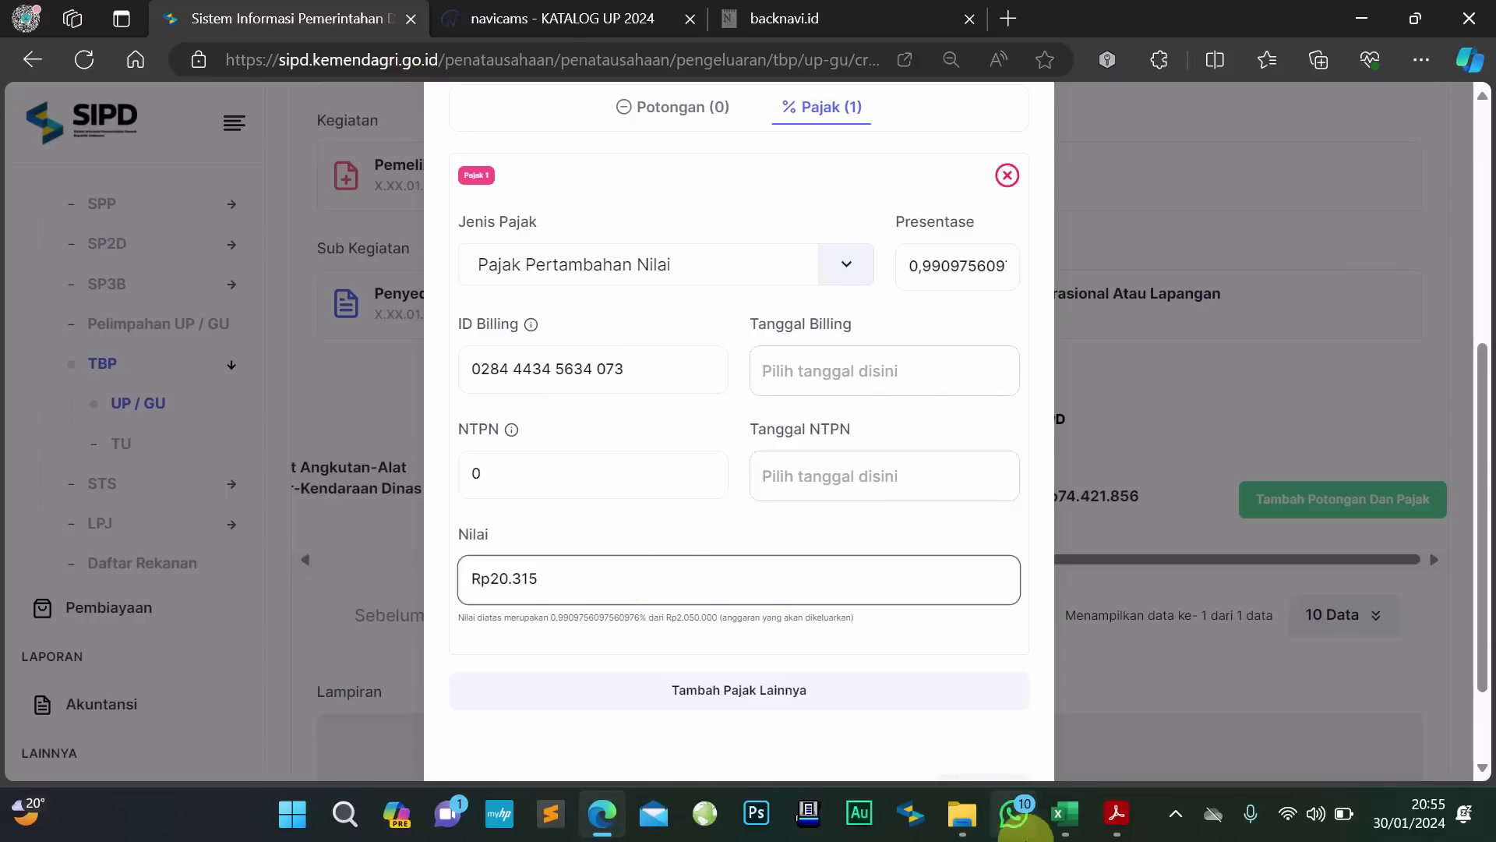
Check the penerimaan PFK PPn amount in the BKU BAGUM 24 workbook in Excel and return to the tax form in SIPD
left_click(1064, 814)
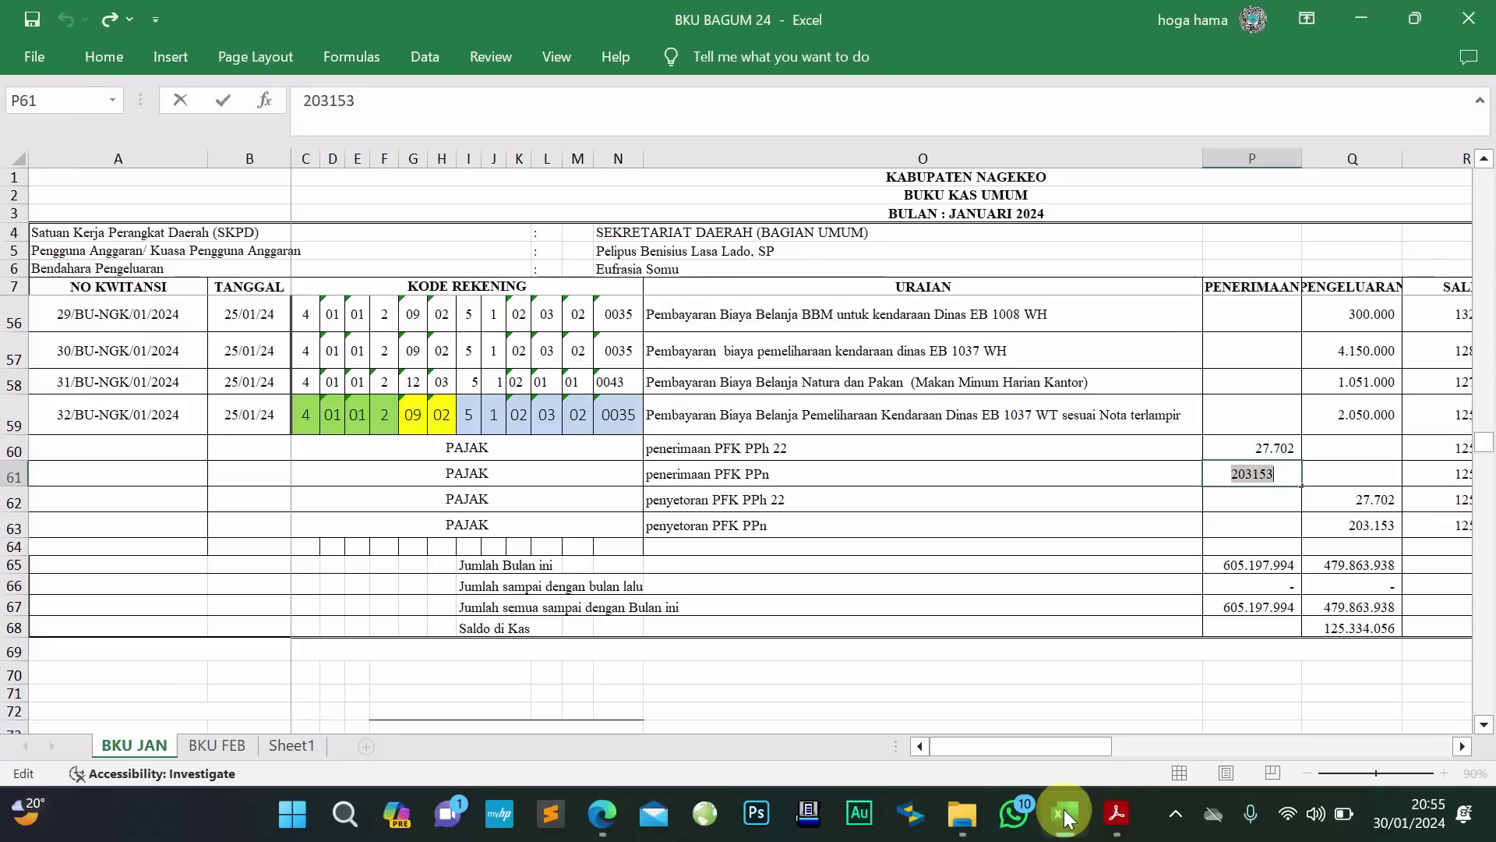
left_click(1065, 815)
left_click(838, 524)
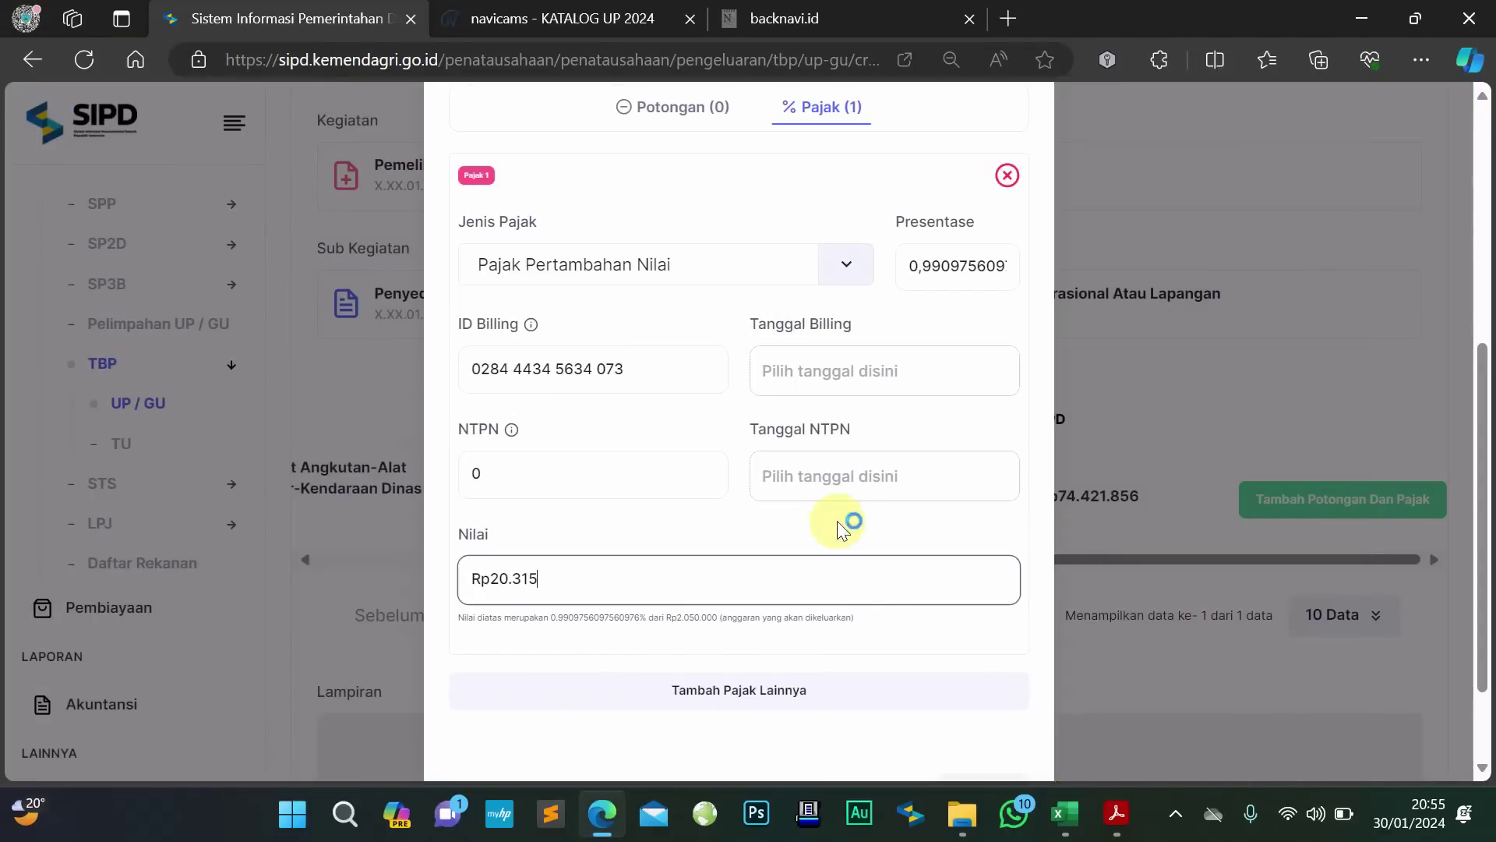
left_click(606, 538)
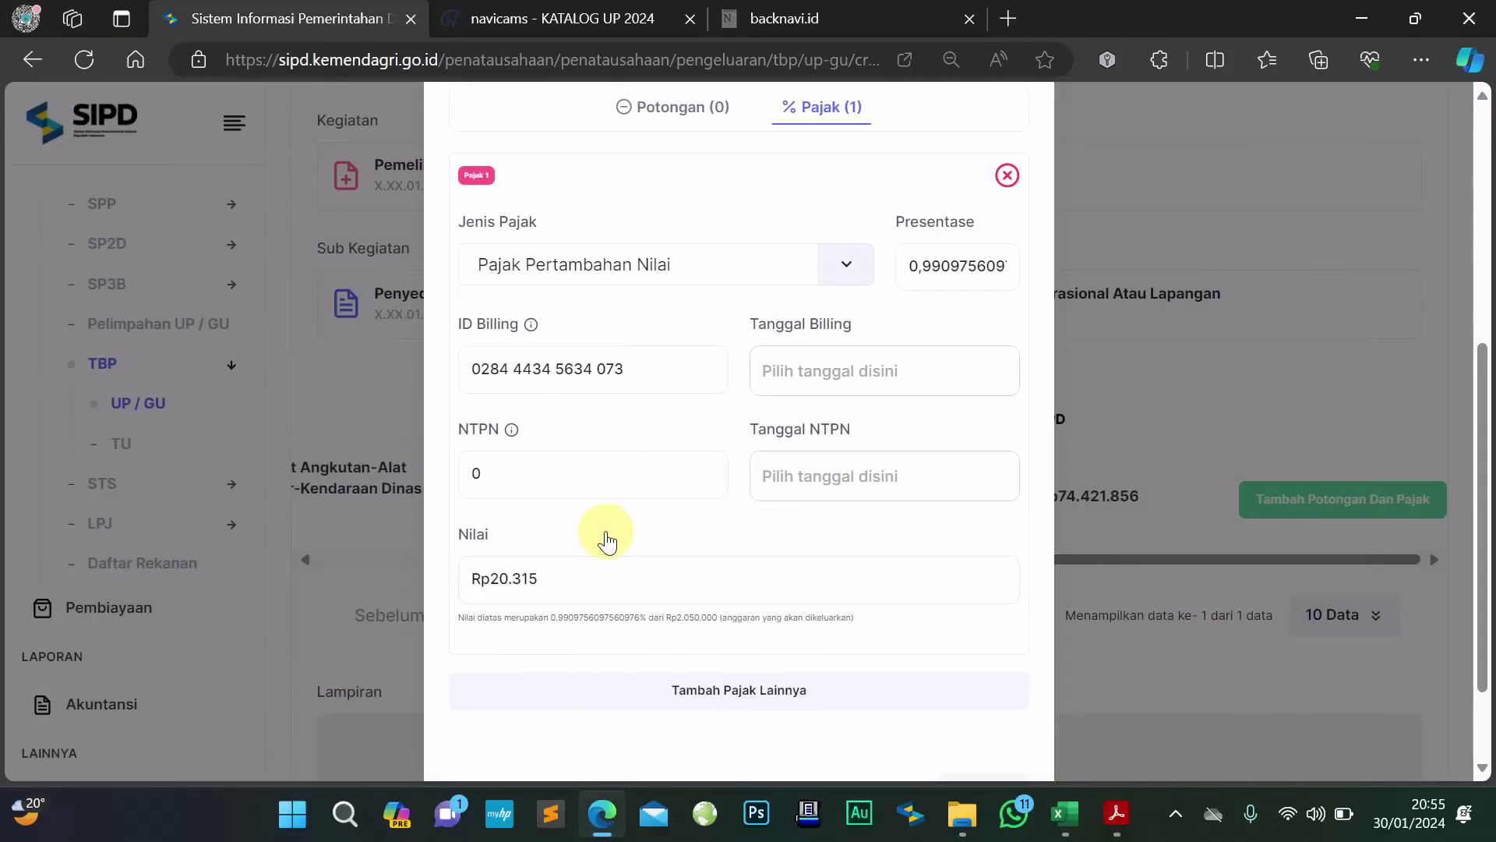
left_click(655, 356)
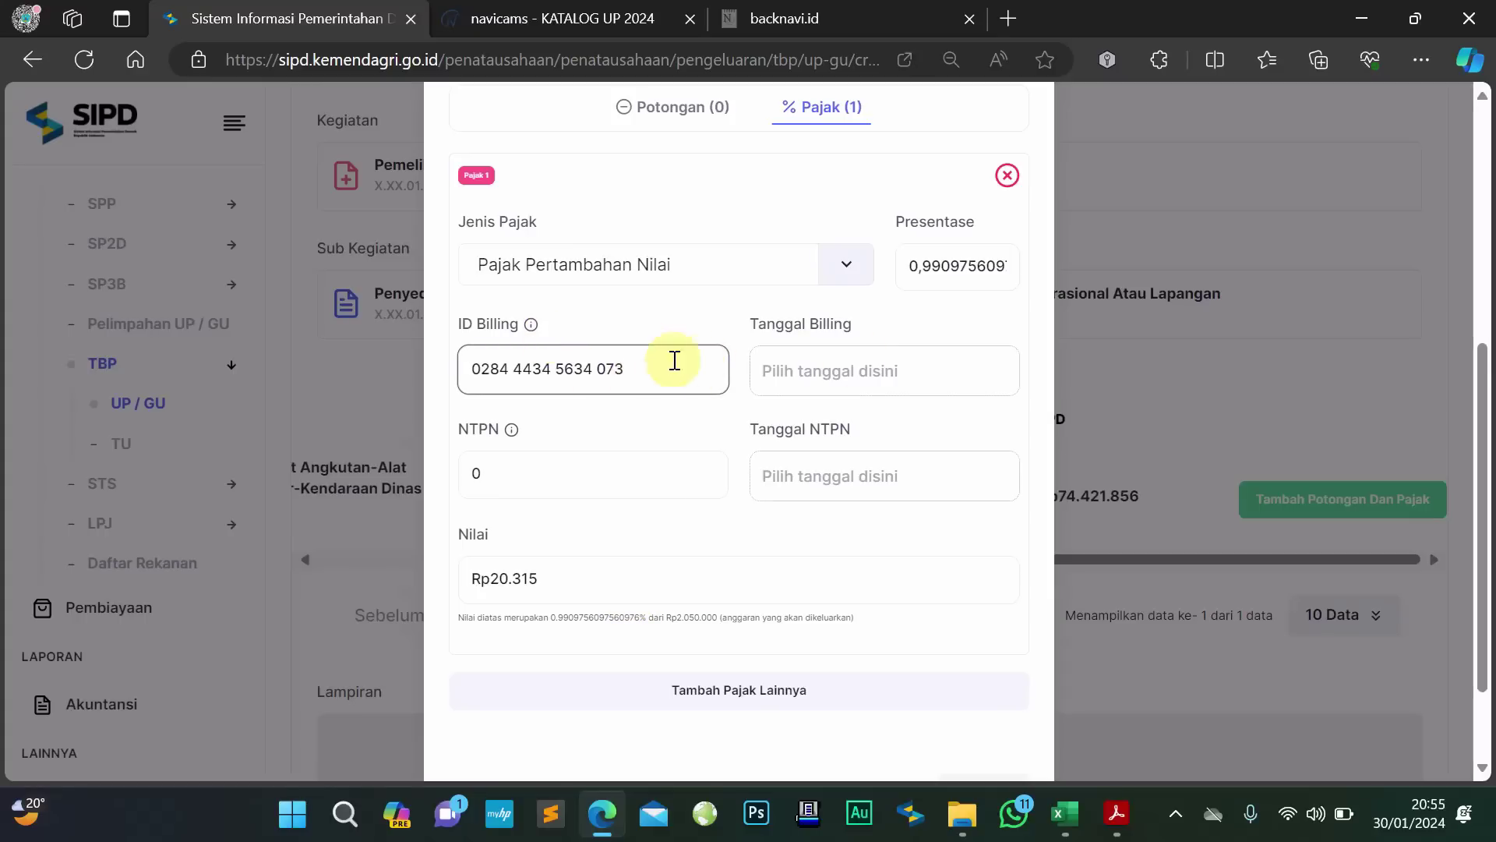
Set the Pajak Pertambahan Nilai entry's Tanggal Billing to 25 January 2024, keeping 0 as its NTPN
left_click(848, 373)
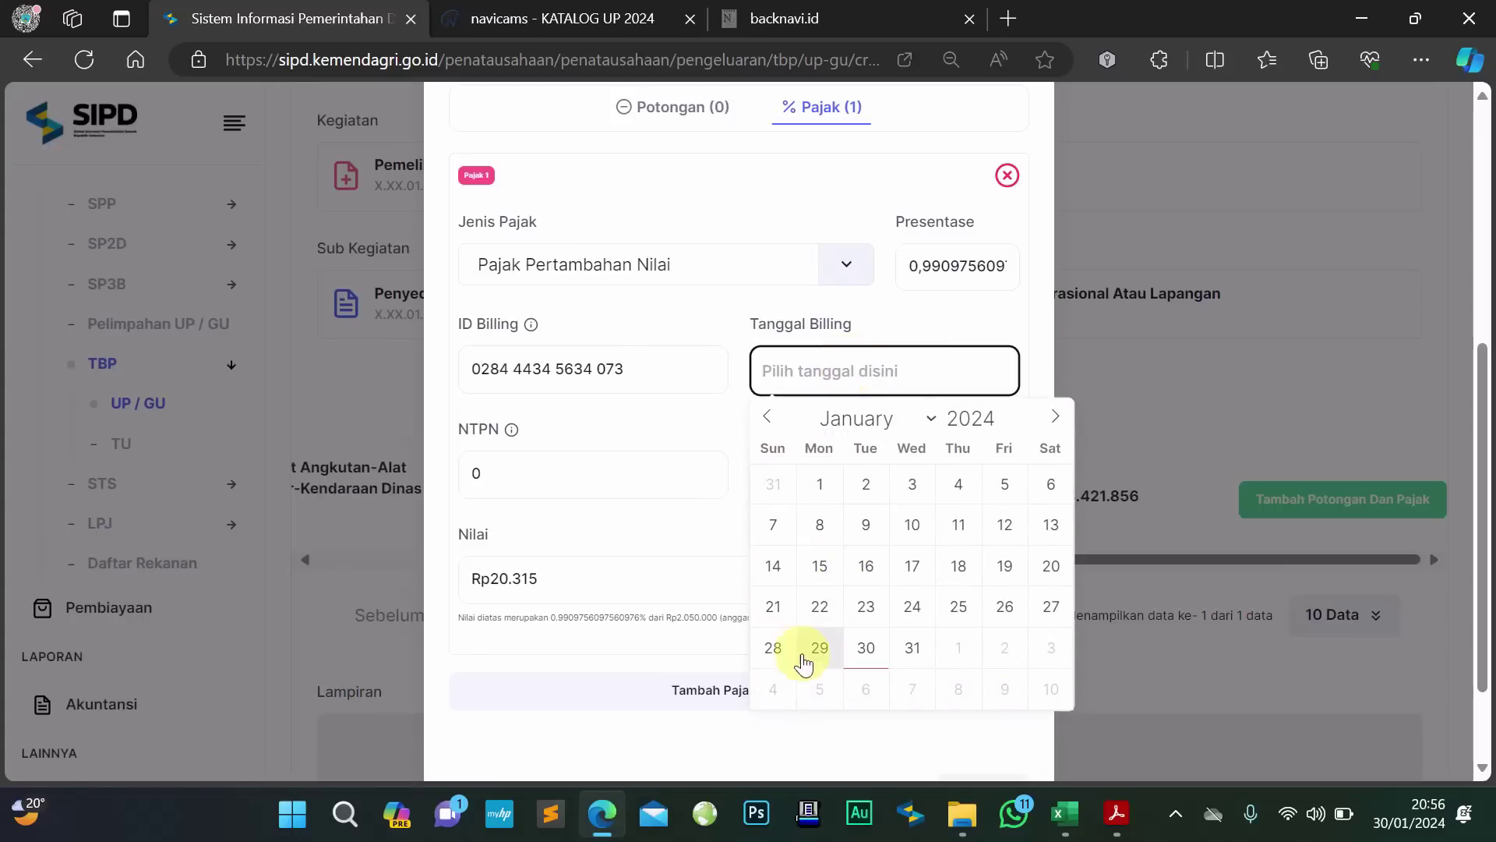
left_click(959, 608)
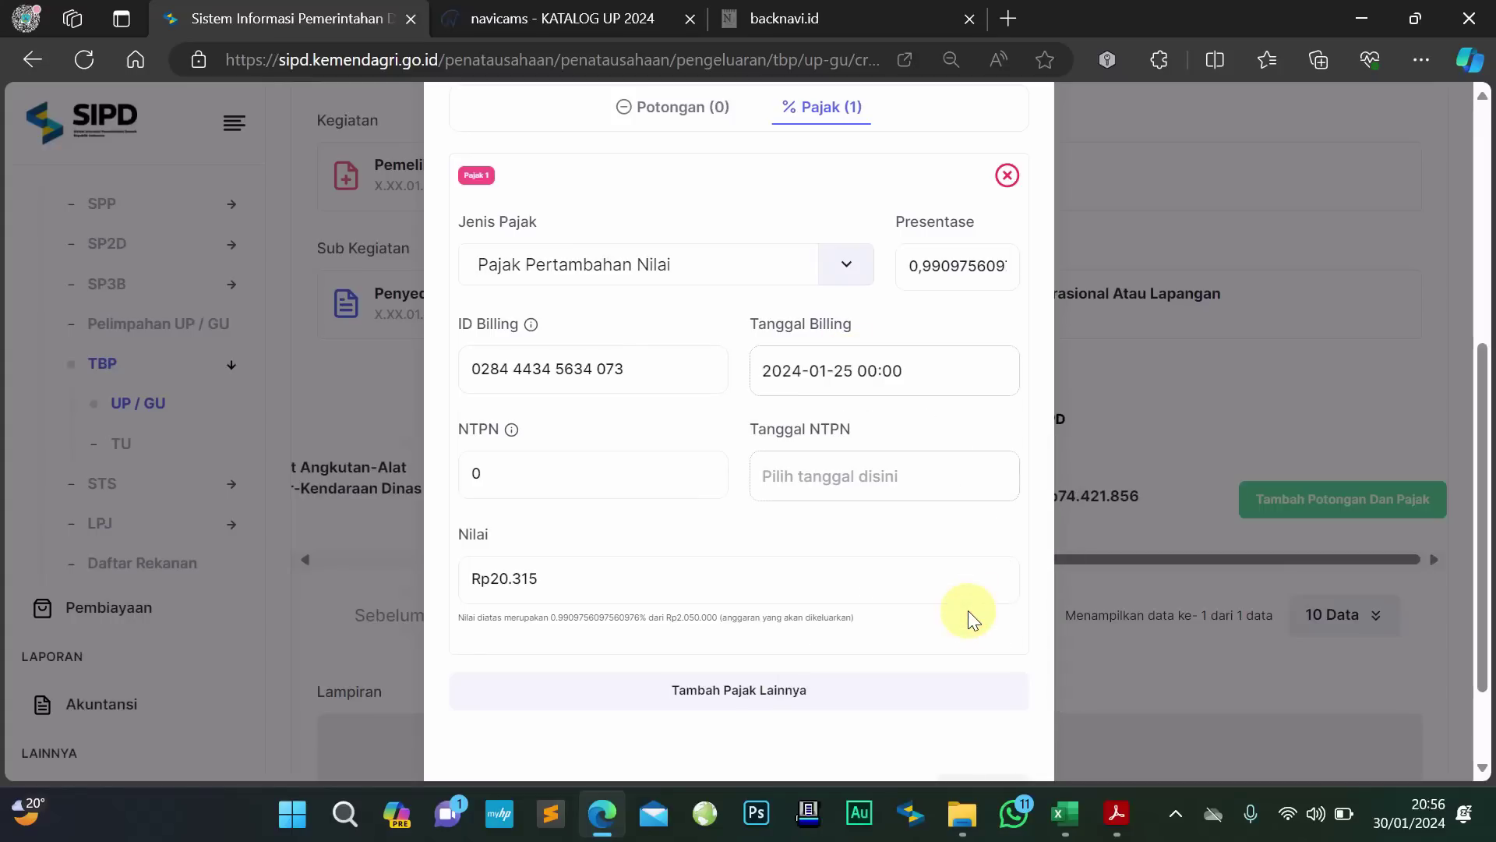
left_click(637, 468)
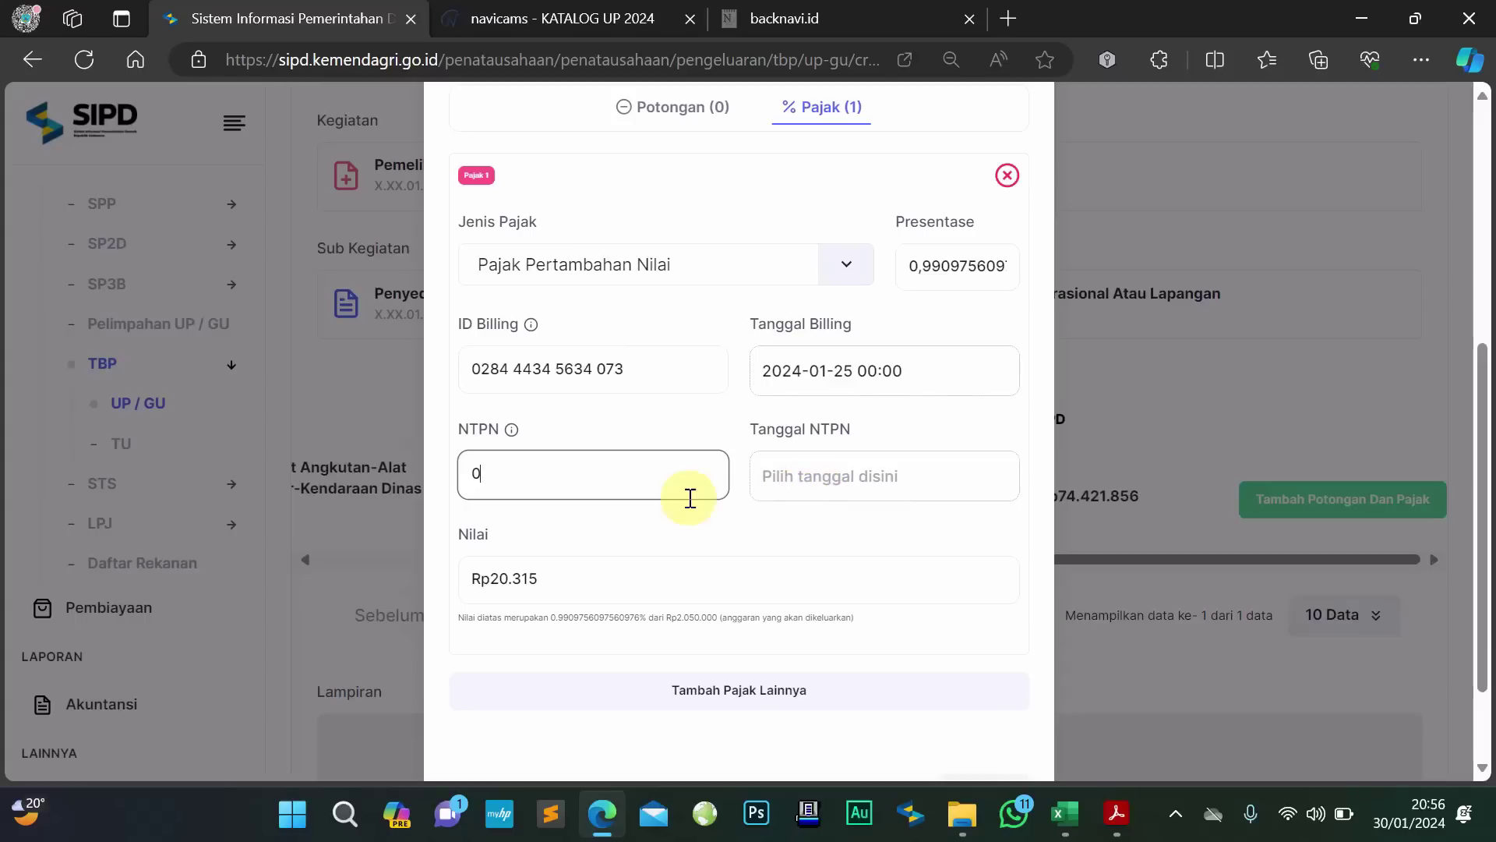
left_click(794, 534)
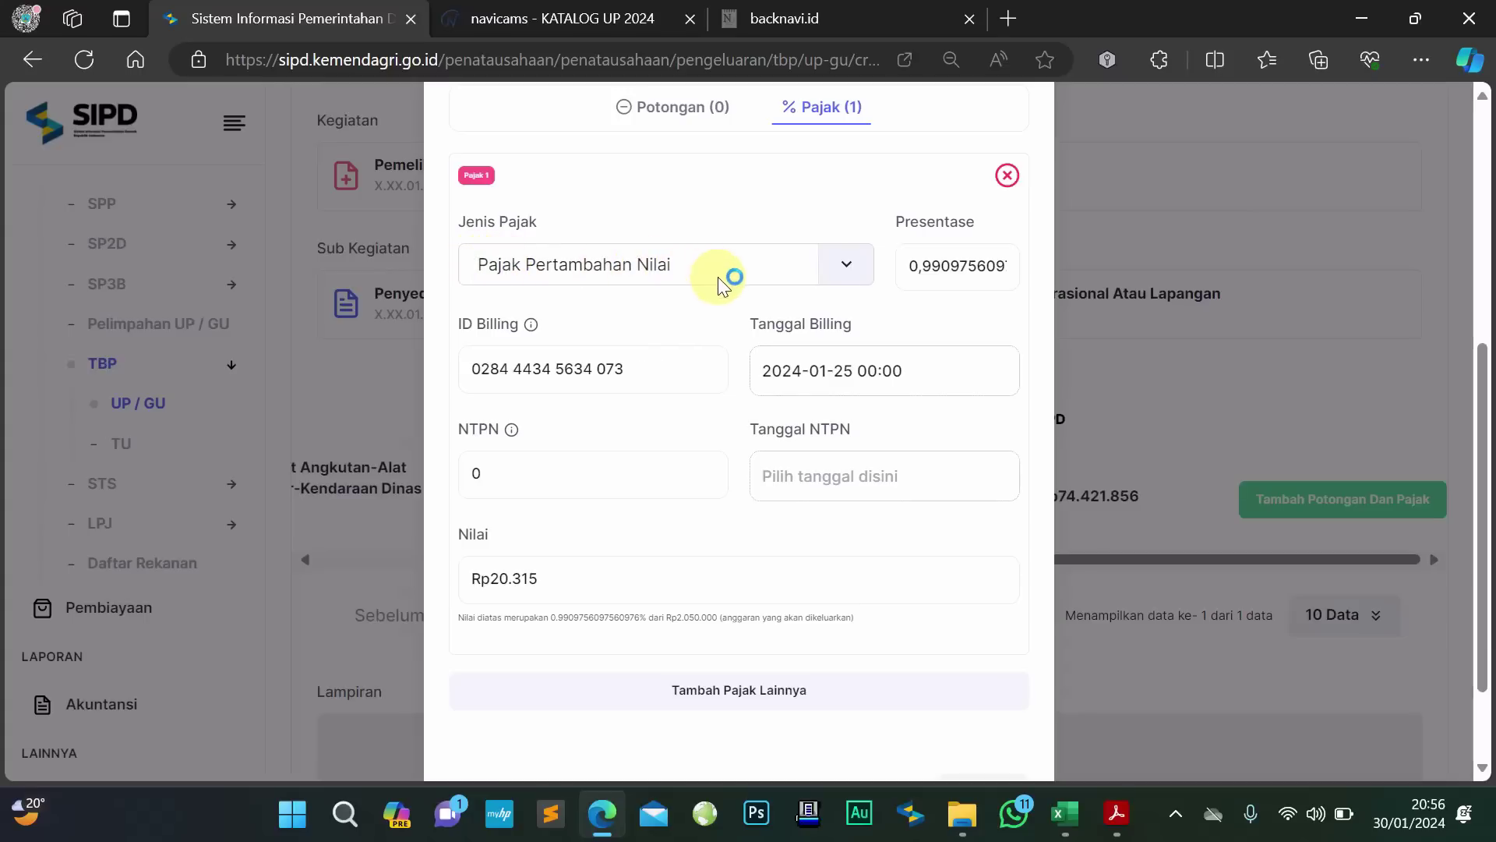
Add a second tax entry of type Pajak Penghasilan Ps 22
scroll(695, 307, "down", 2)
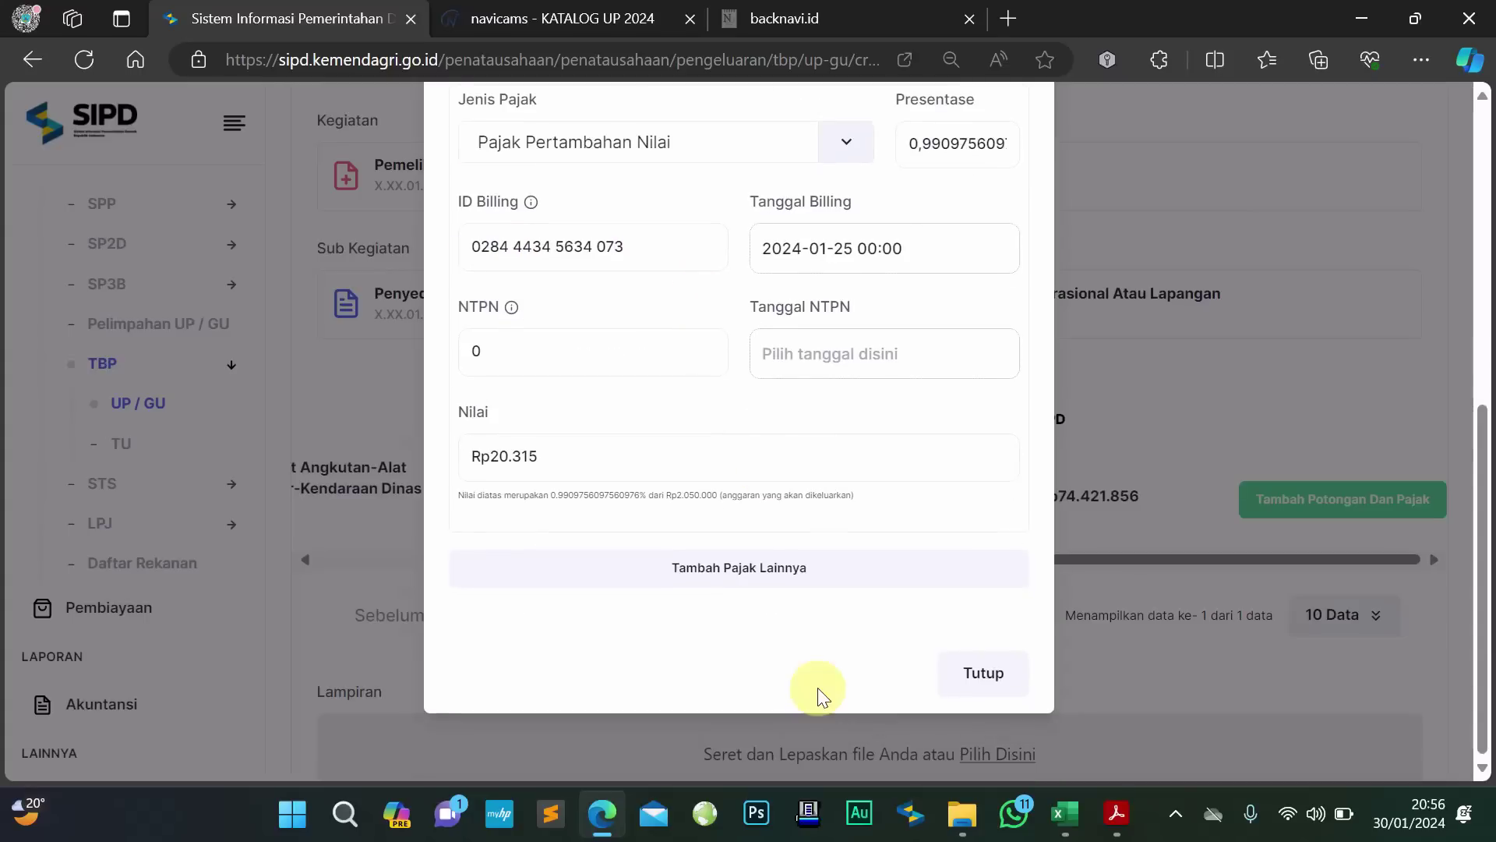
left_click(786, 576)
scroll(784, 569, "down", 2)
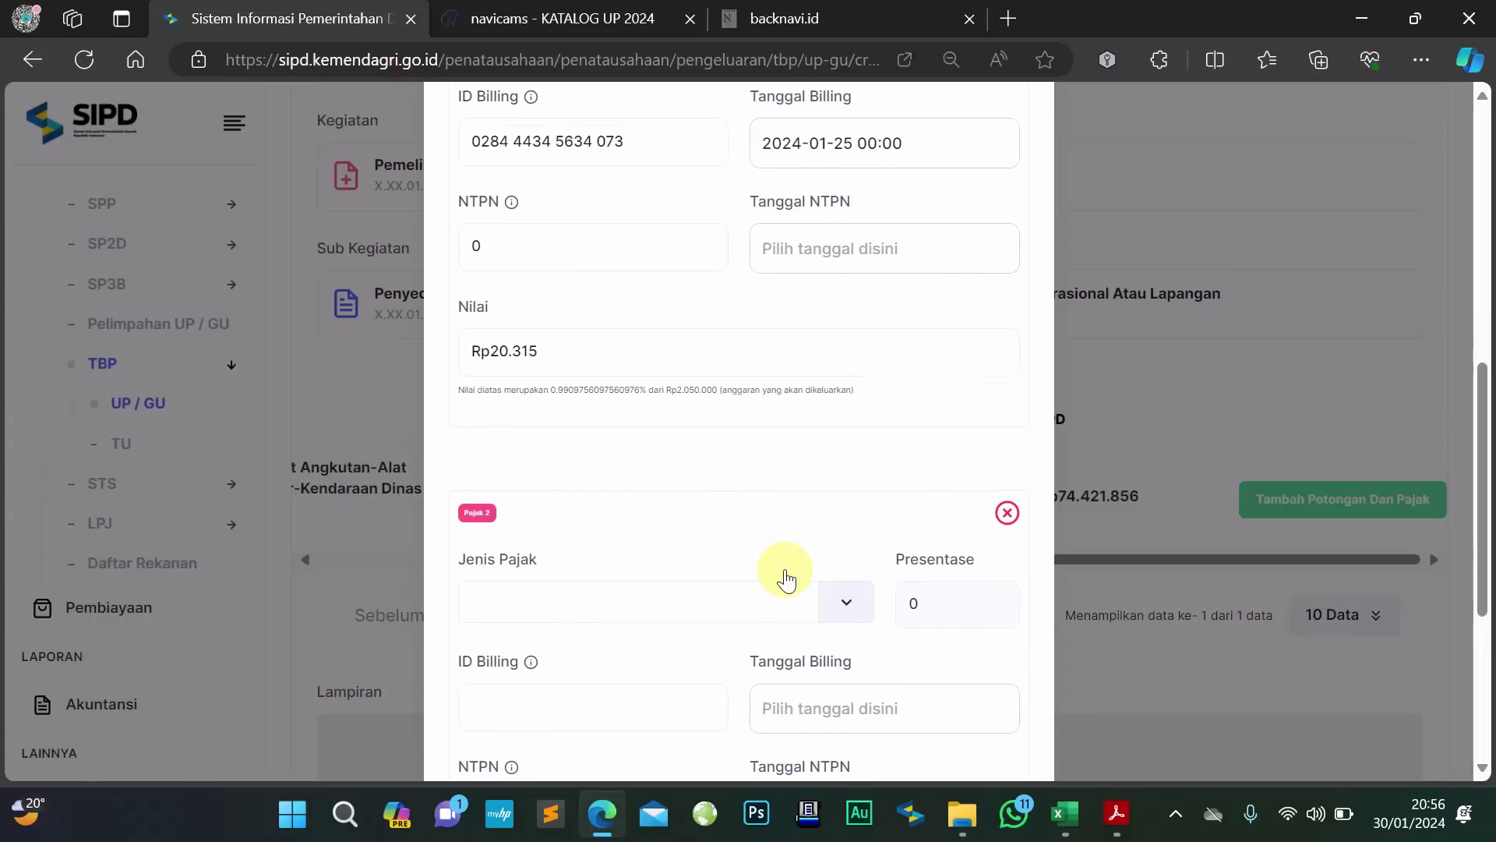
scroll(784, 499, "down", 4)
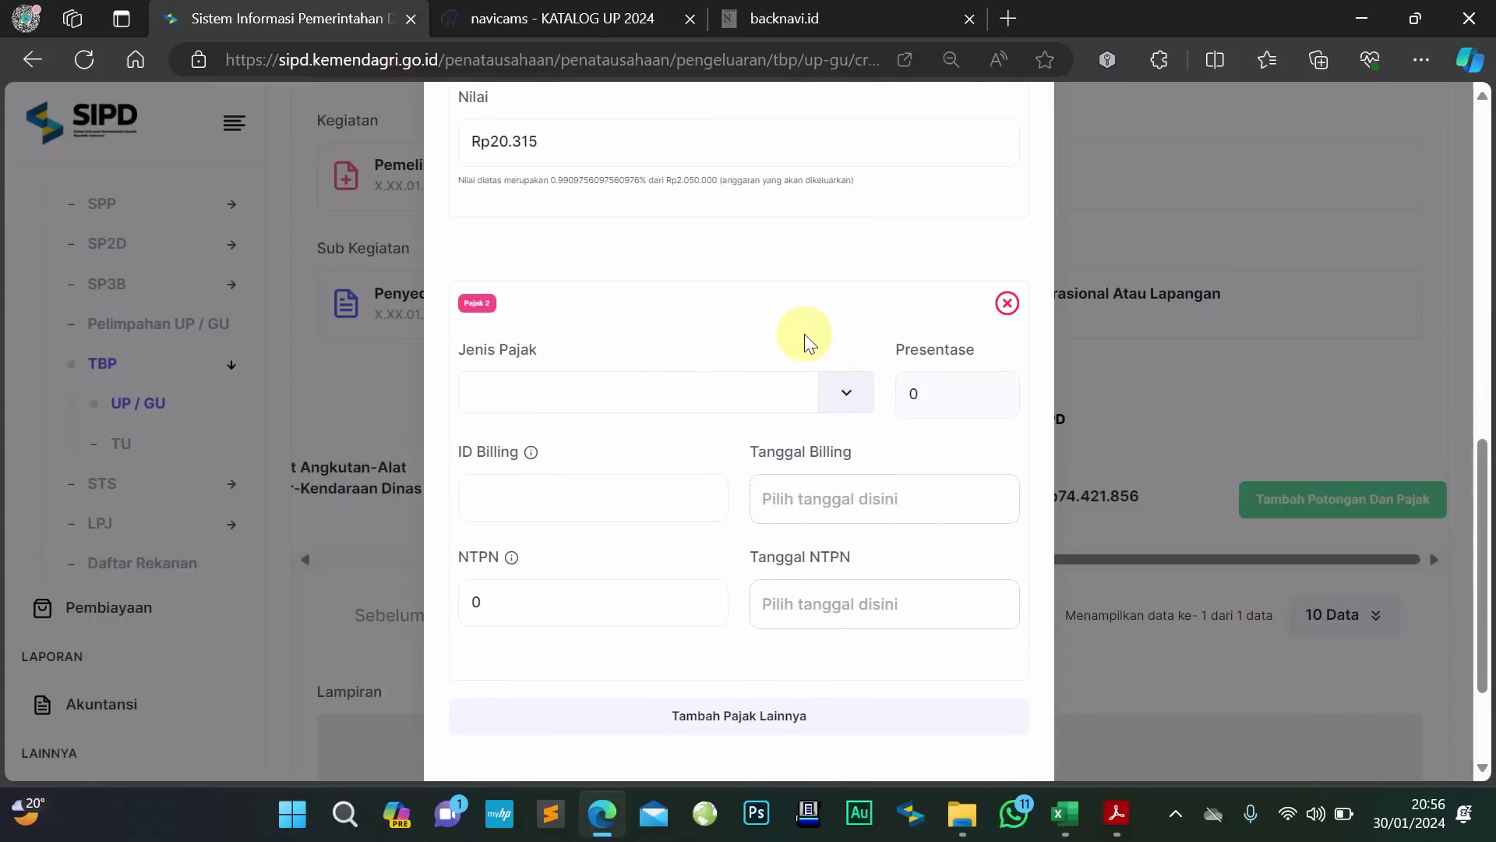
left_click(845, 395)
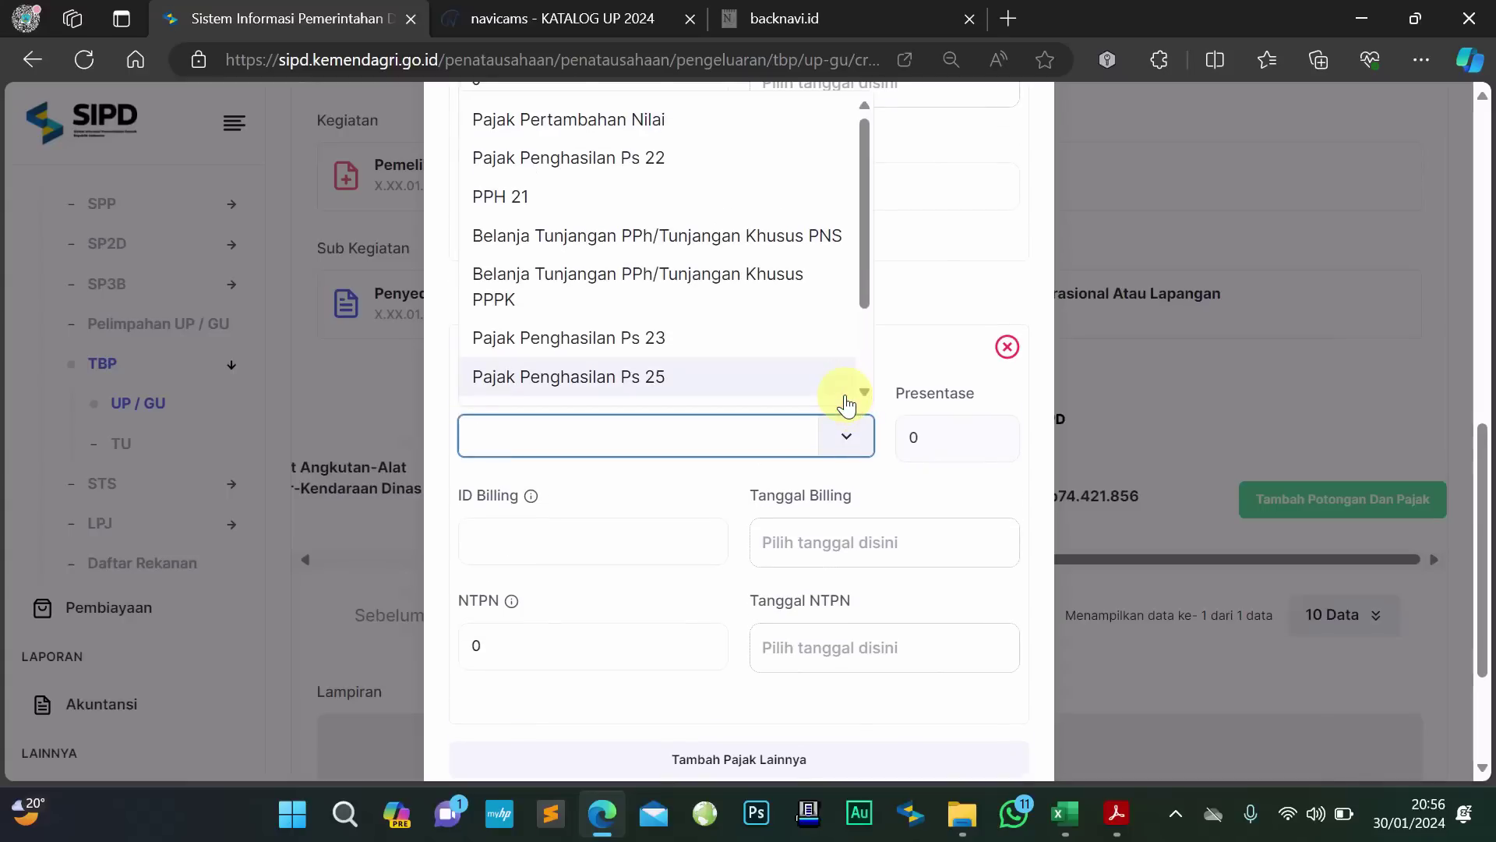
left_click(660, 168)
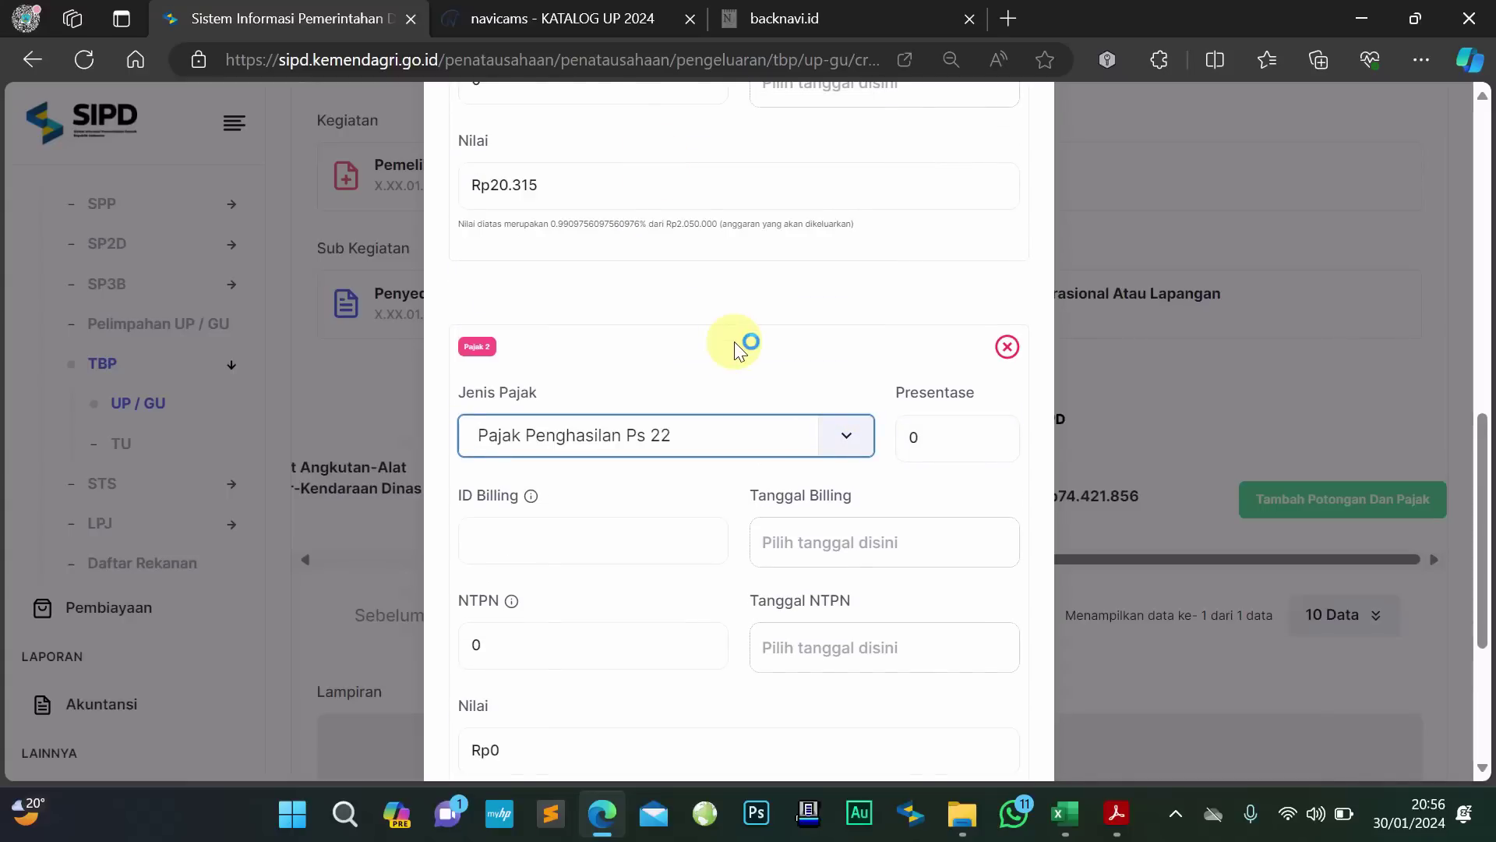
Switch to PPH 22 EB 1037 WT.pdf in Acrobat and copy its ID Billing number
scroll(734, 341, "down", 3)
scroll(734, 341, "down", 1)
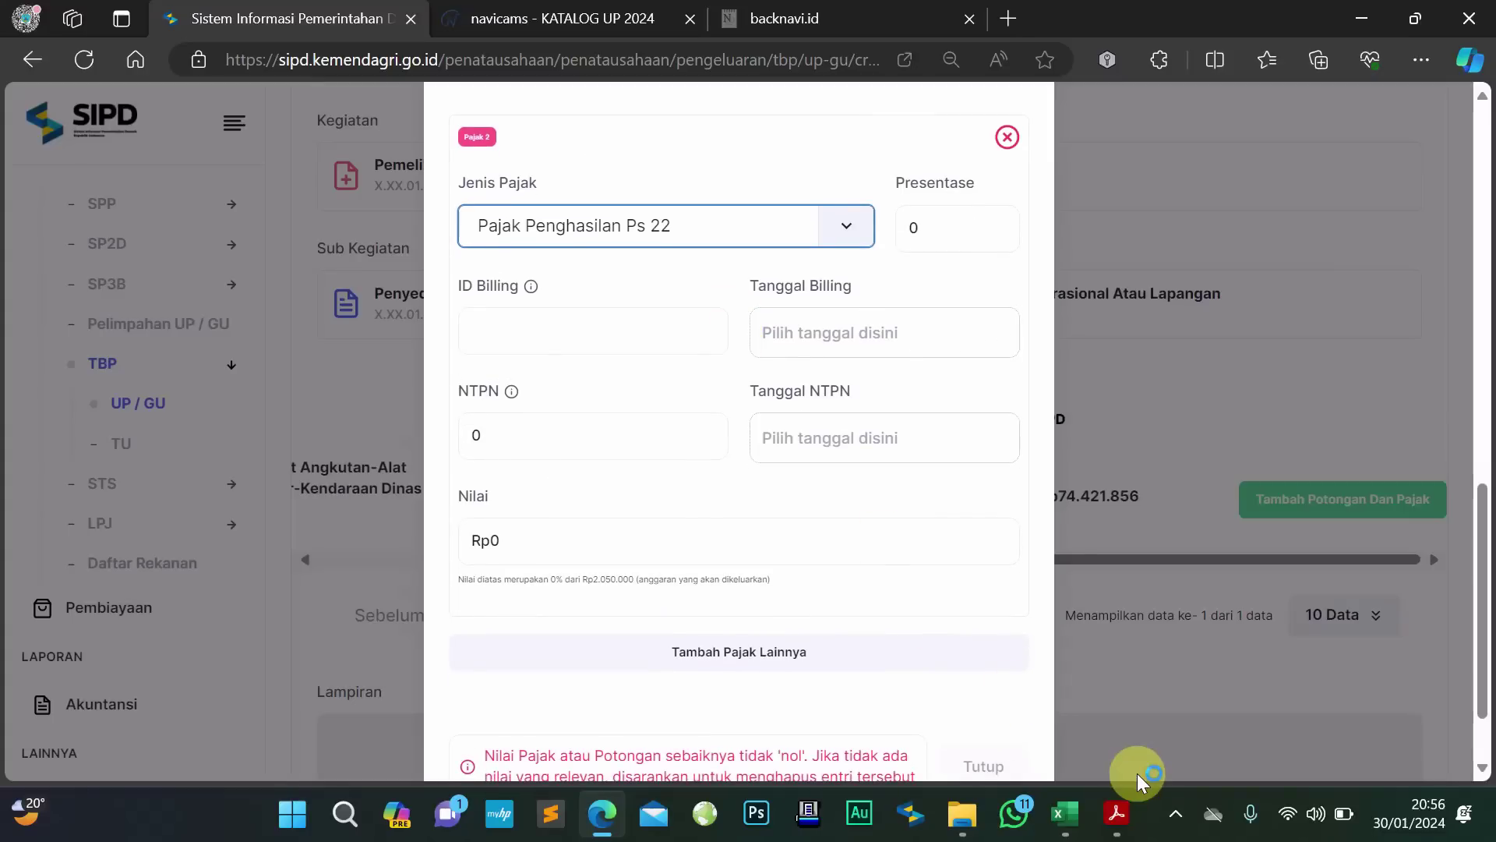
mouse_move(1134, 803)
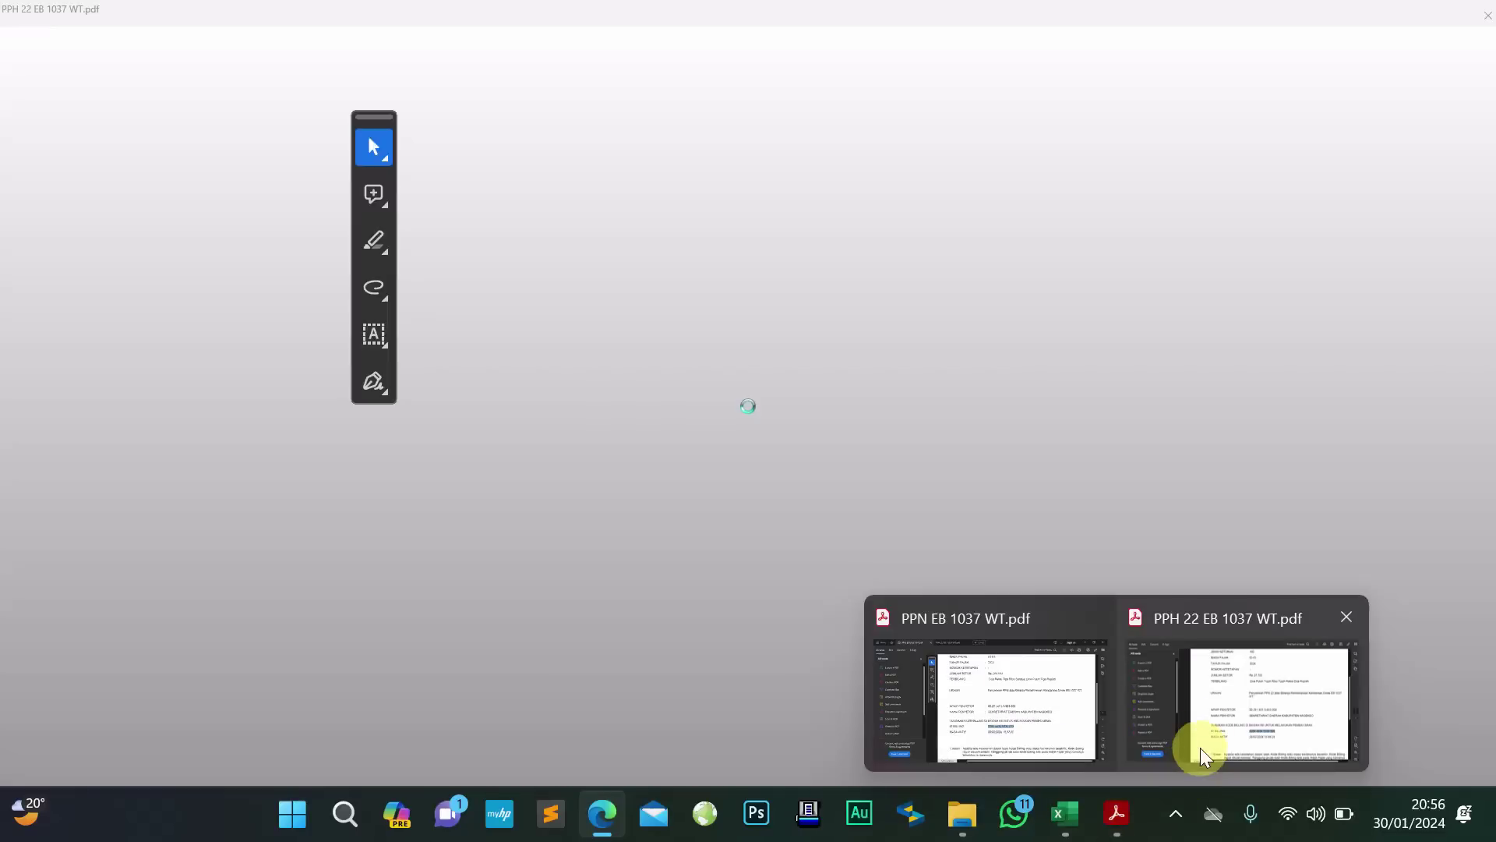
left_click(1200, 746)
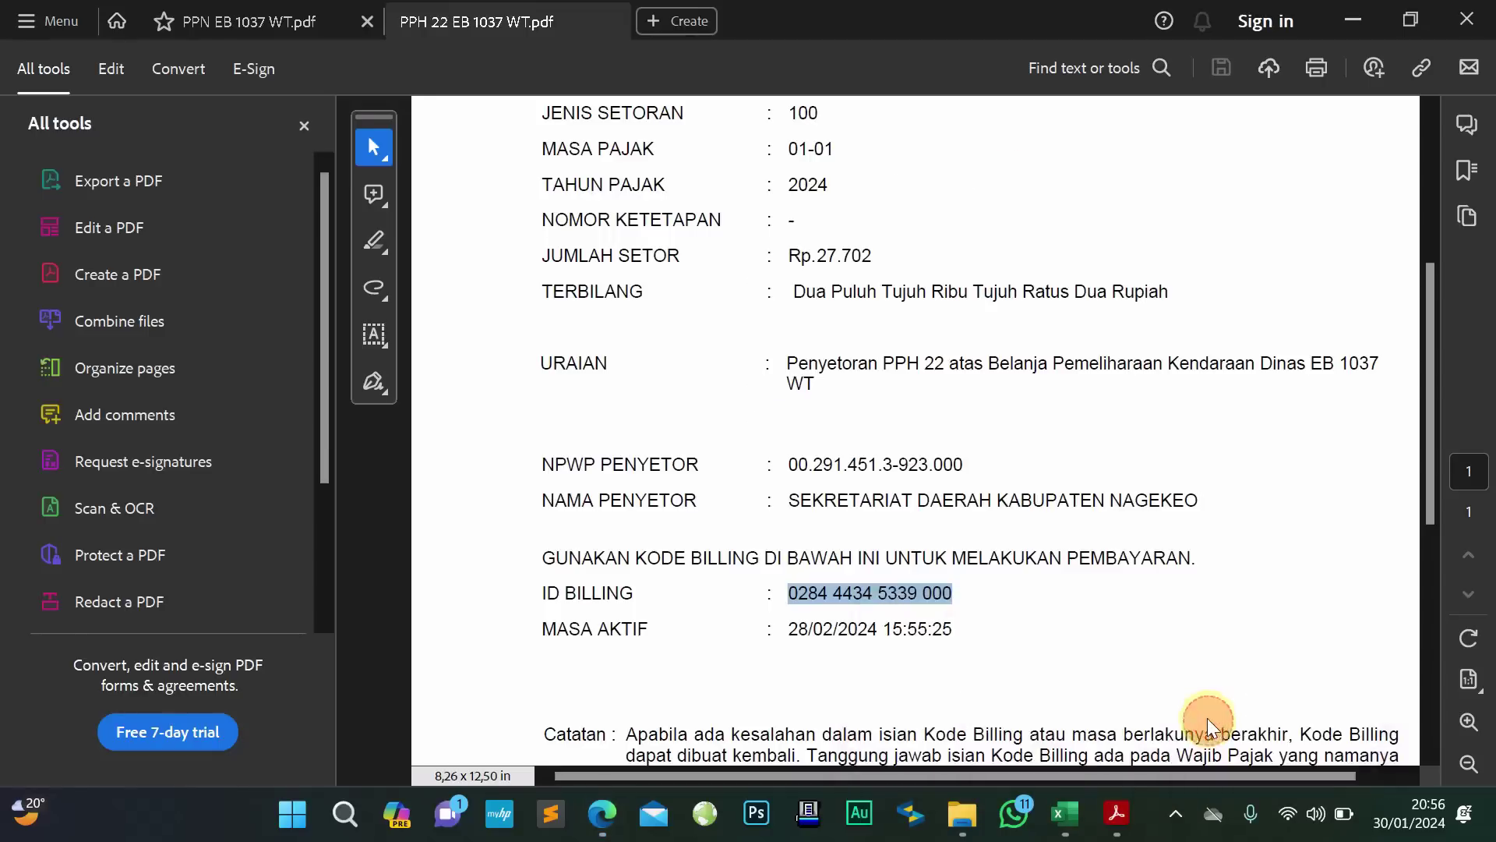
right_click(849, 596)
left_click(904, 316)
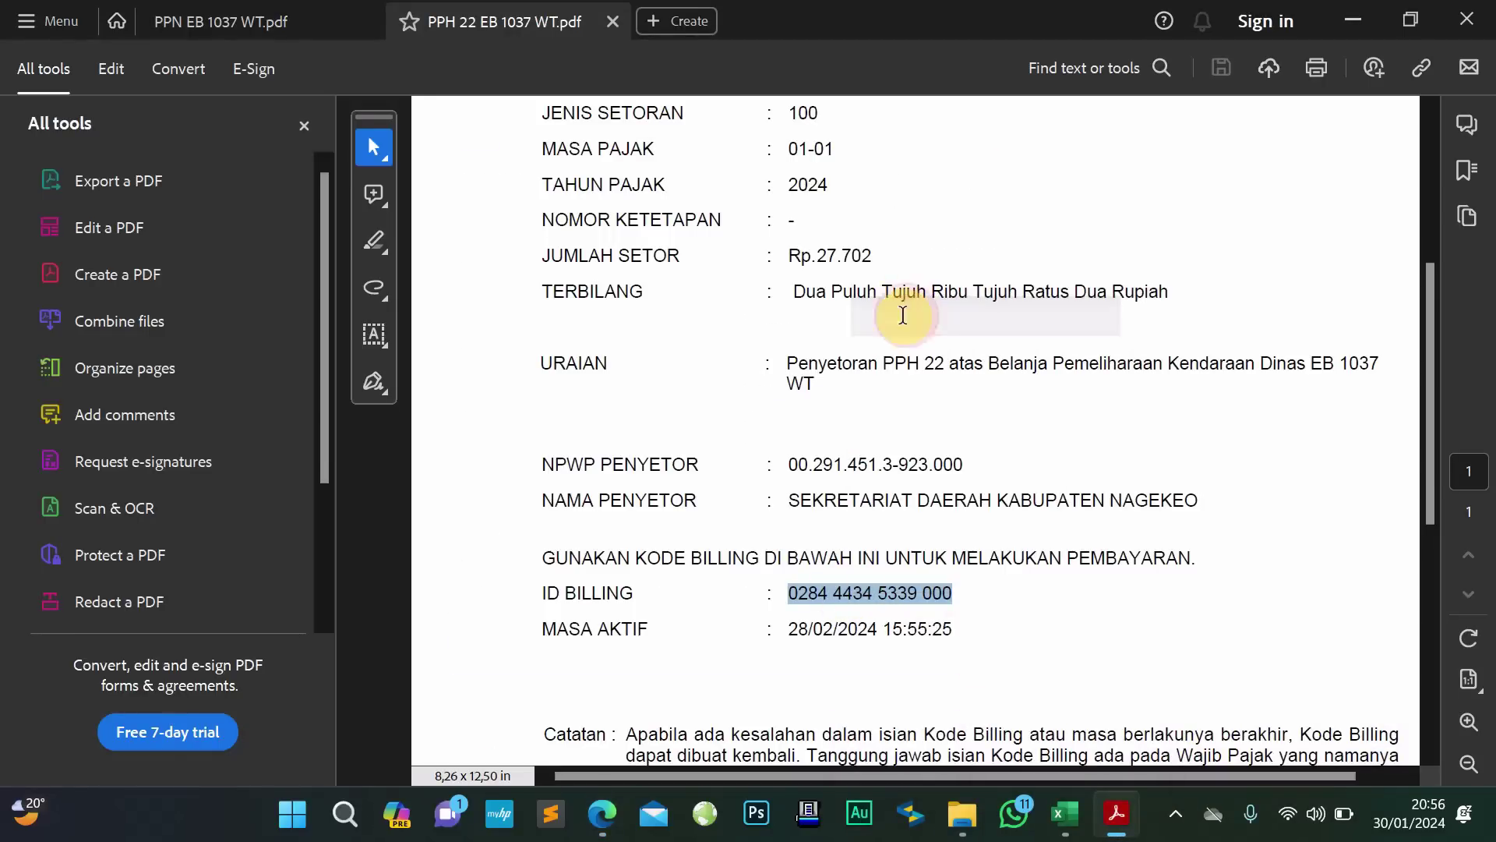
Back in SIPD, paste the Pajak Penghasilan Ps 22 entry's ID Billing and set its Tanggal Billing to 25 January 2024
left_click(612, 807)
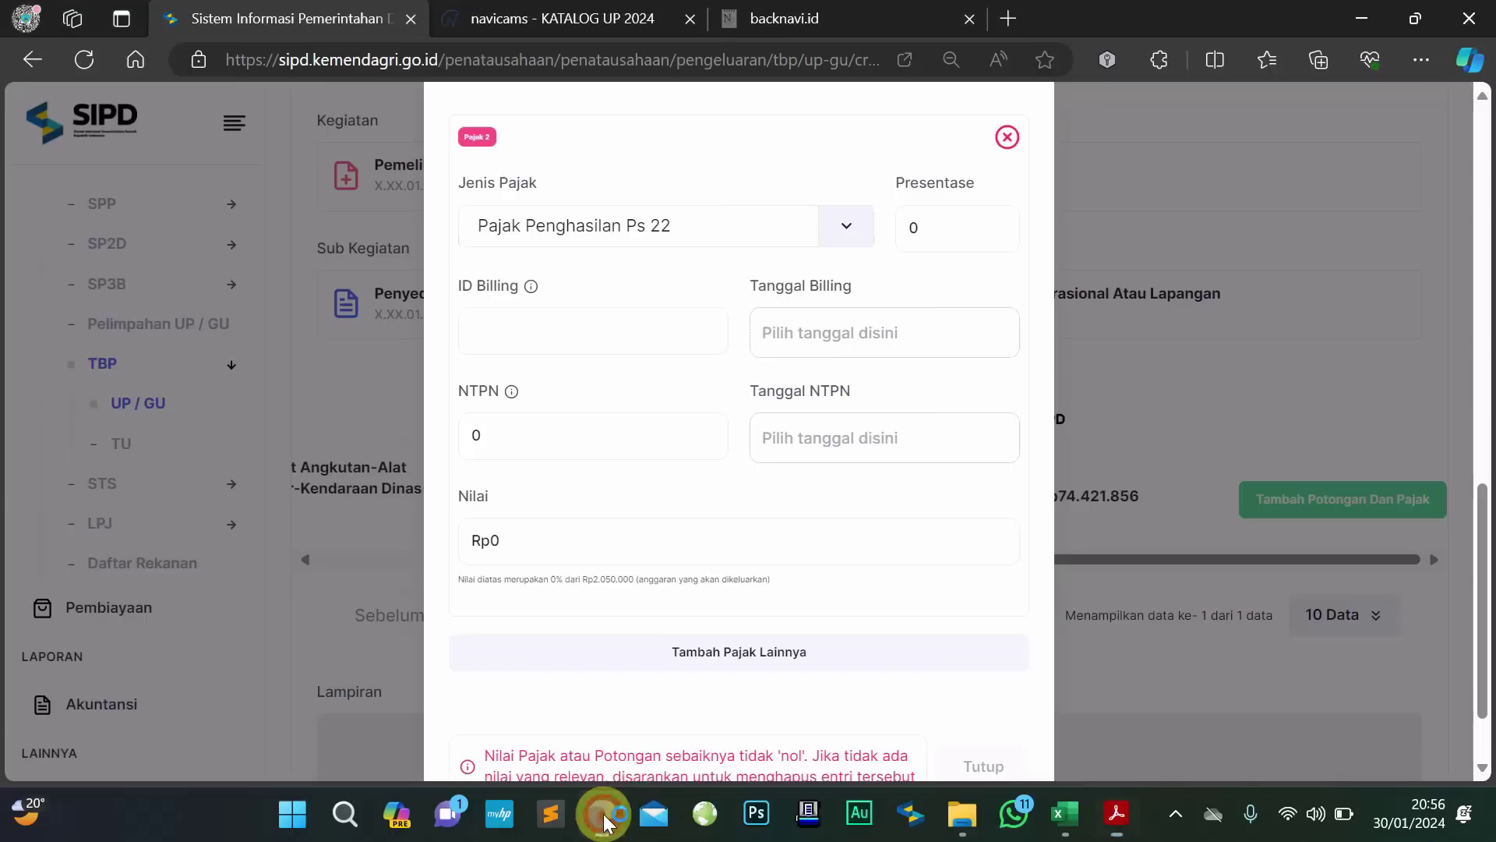
left_click(538, 325)
key("ctrl+v")
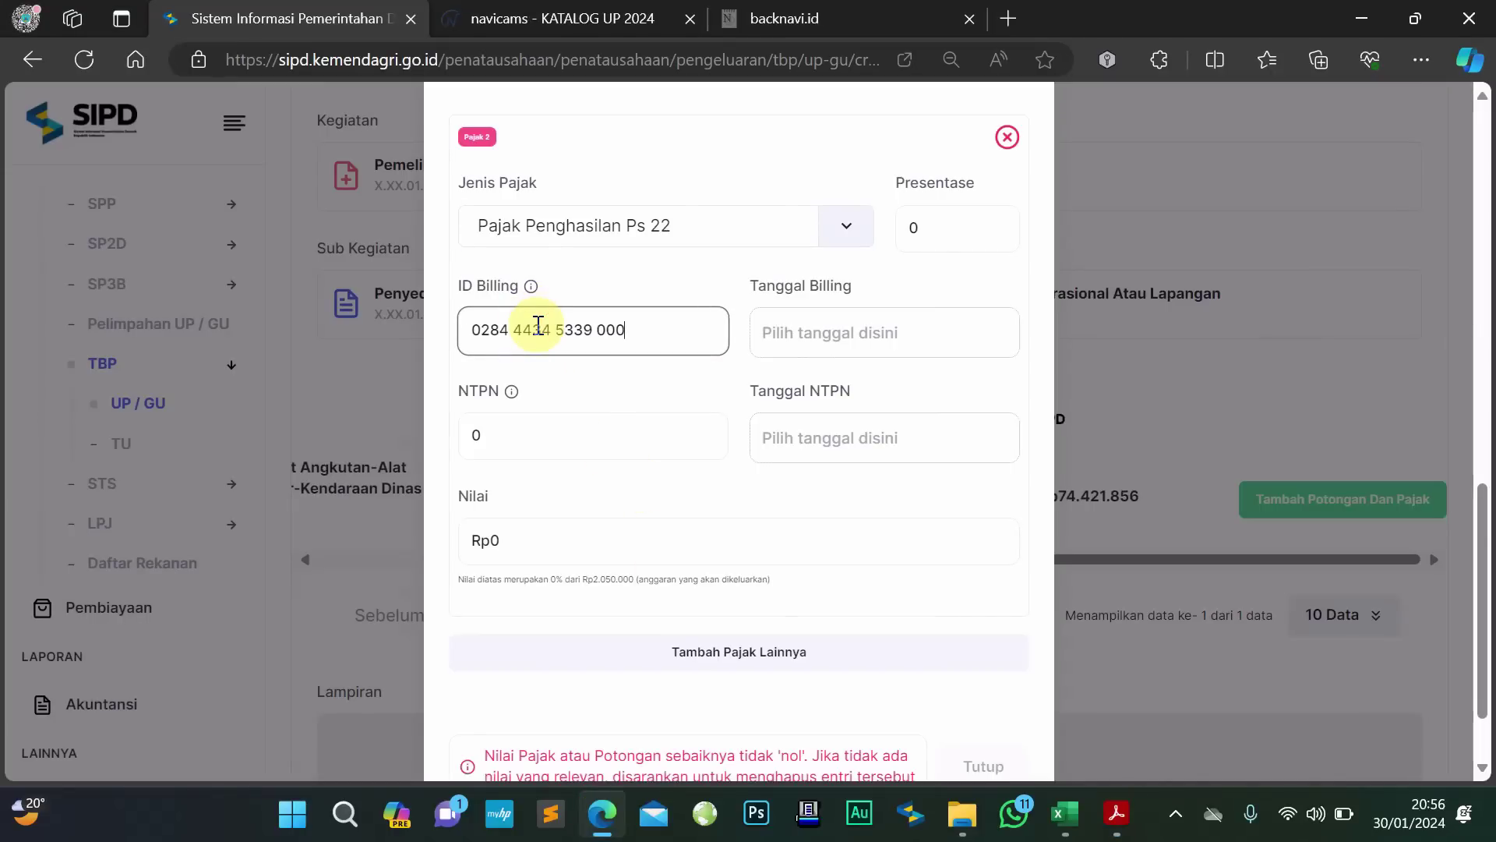
left_click(889, 339)
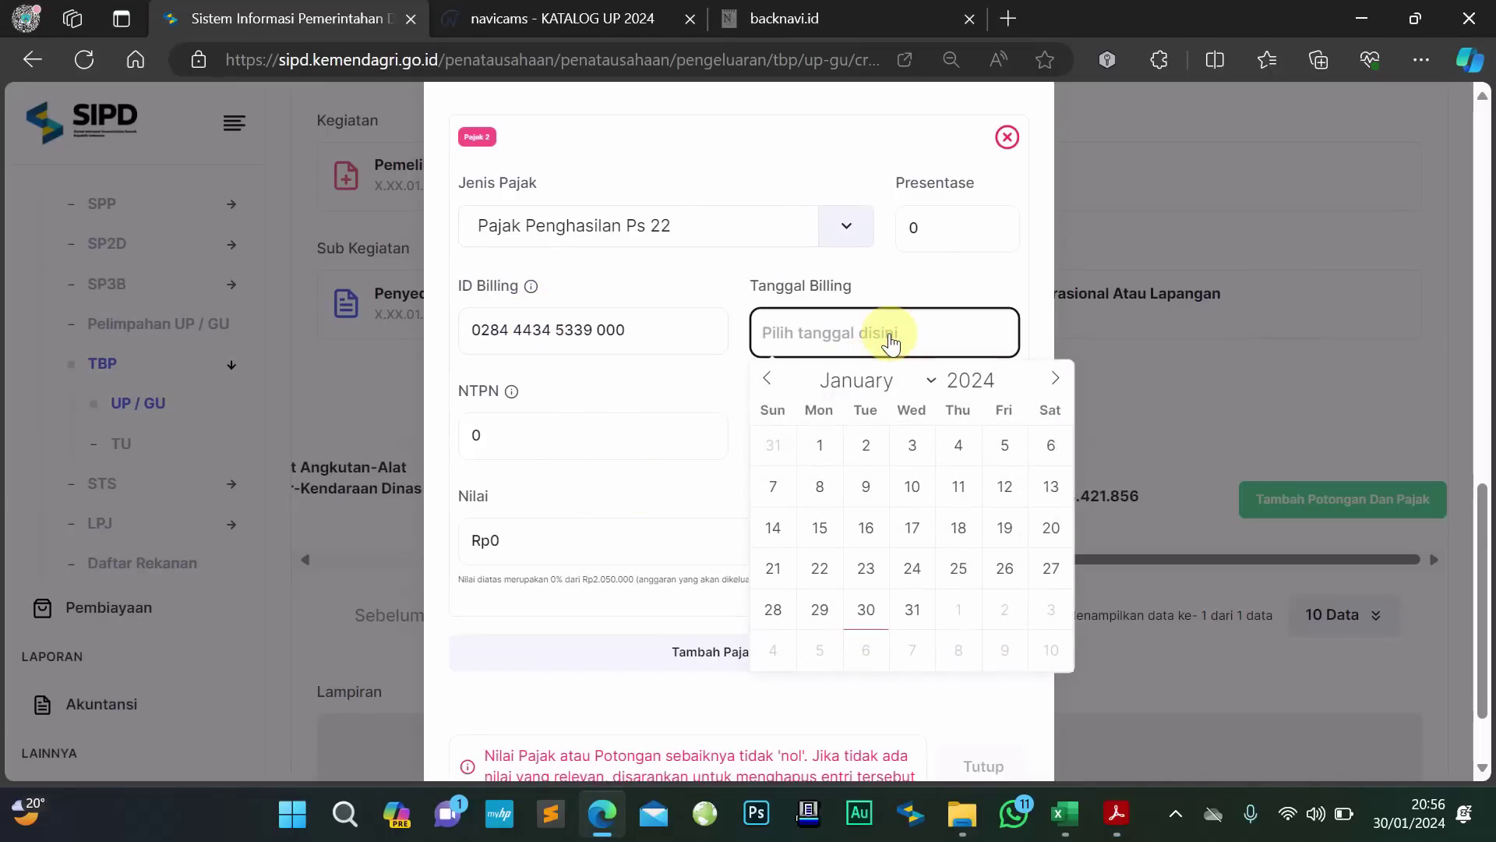
left_click(959, 569)
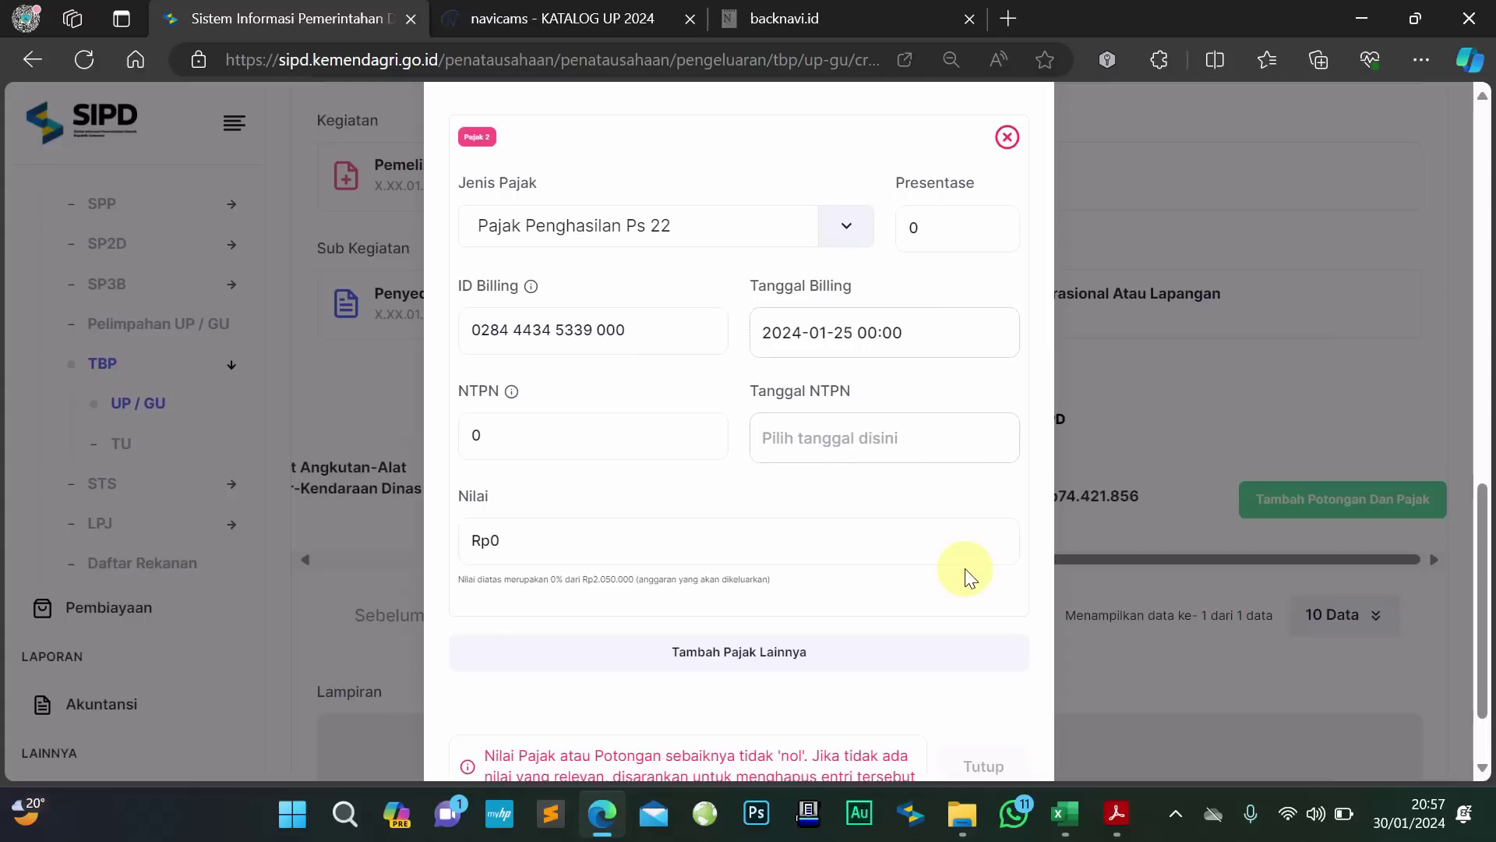
Switch to the BKU BAGUM 24 workbook in Excel and copy the penerimaan PFK PPh 22 amount from the BKU JAN sheet
scroll(964, 568, "down", 2)
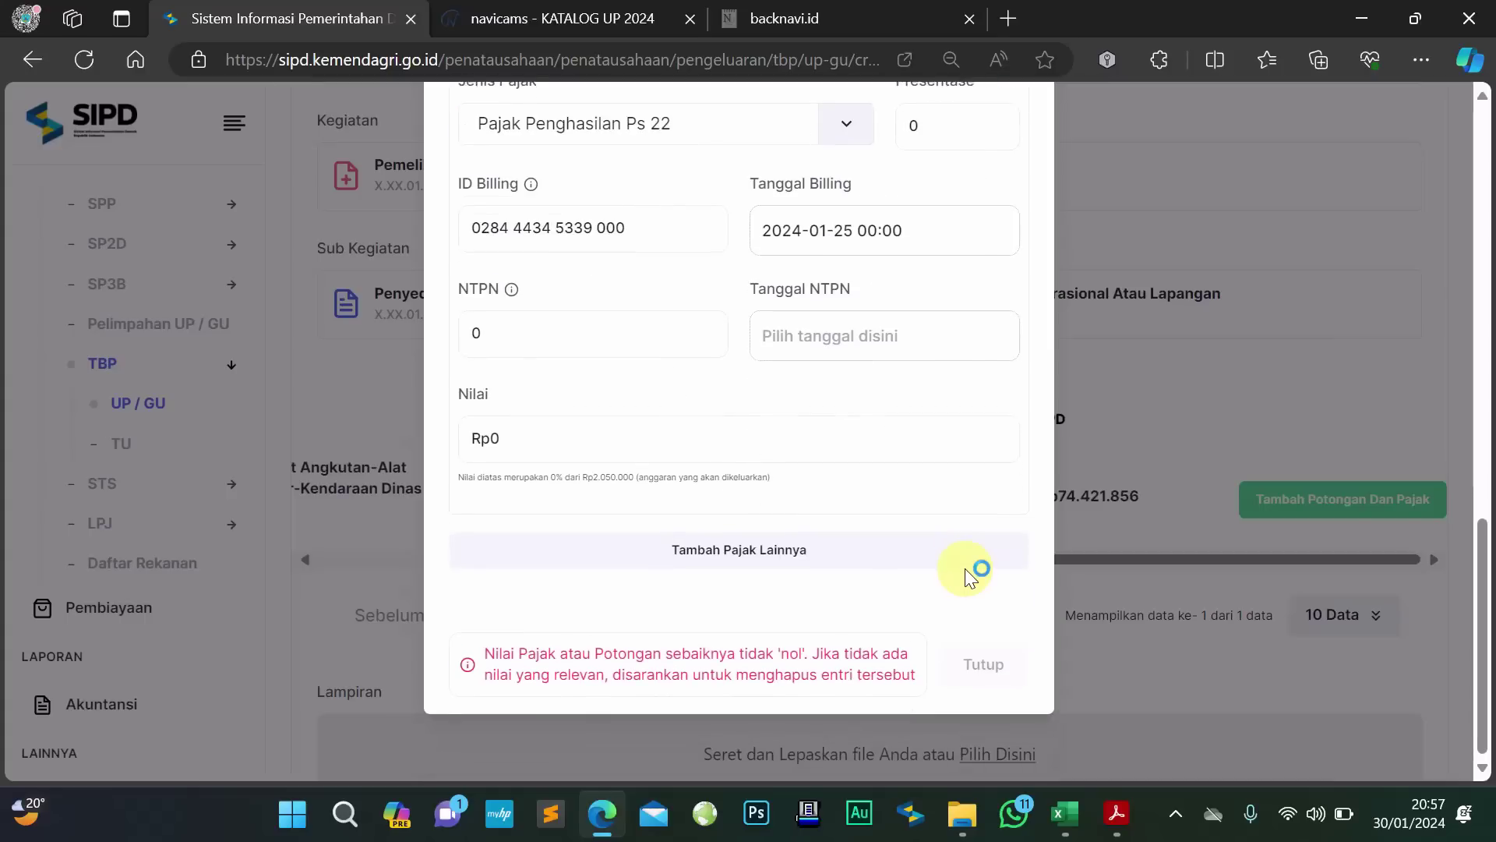
left_click(1074, 797)
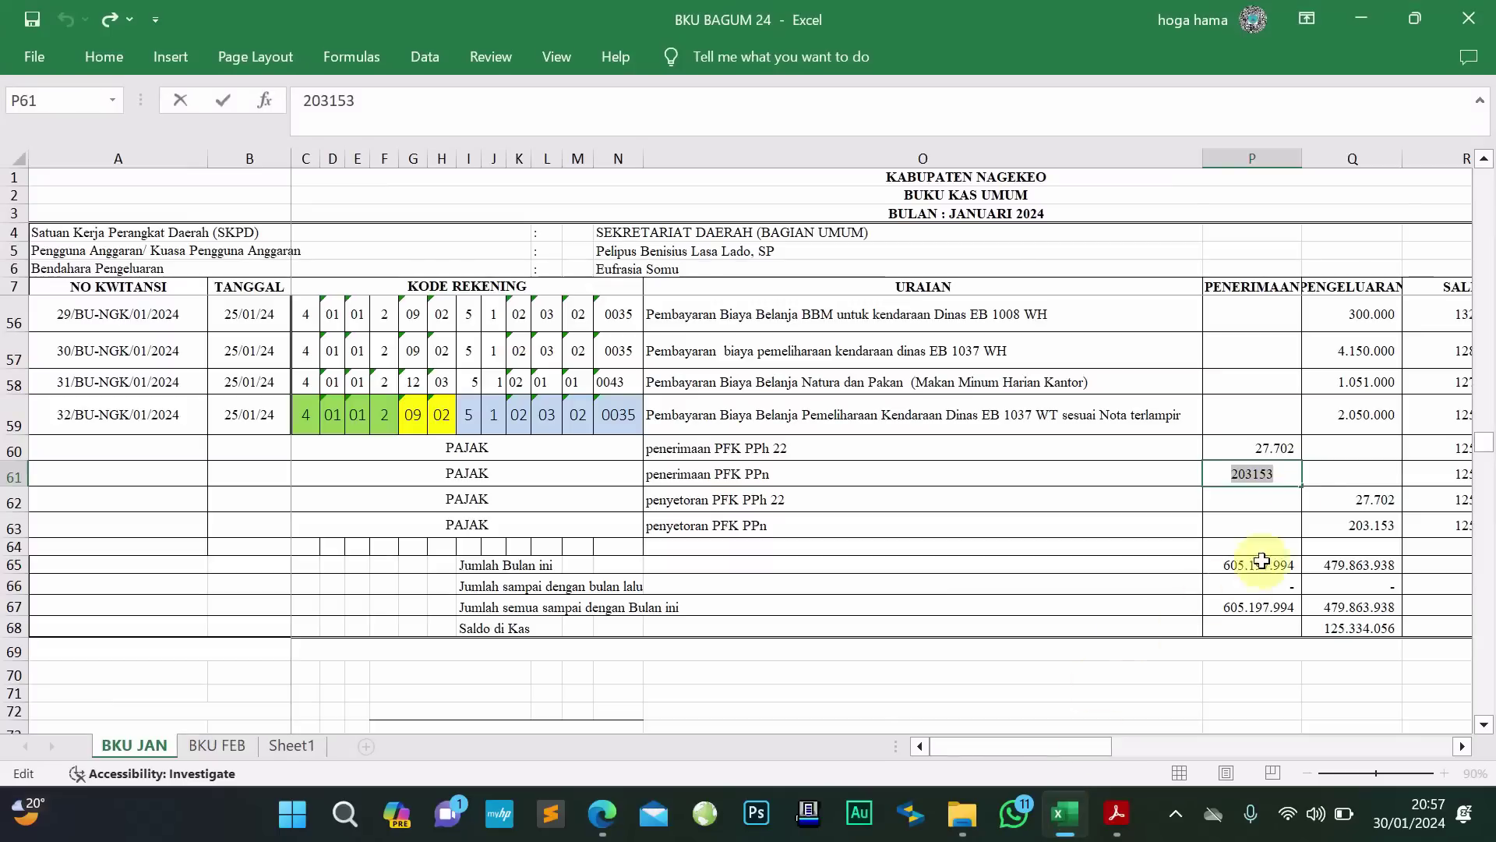
double_click(1288, 445)
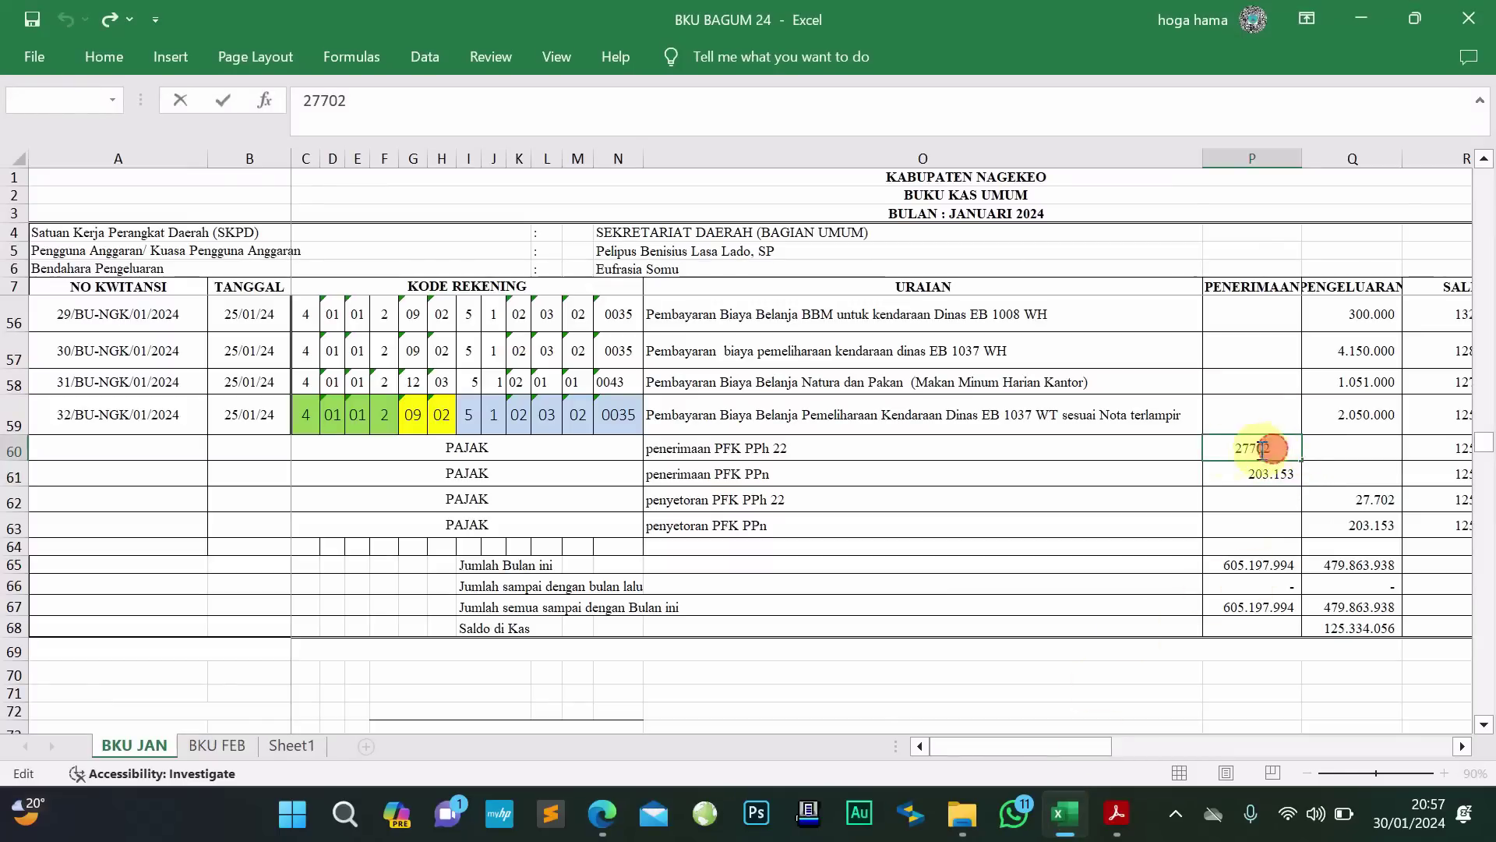
left_click_drag(1279, 446, 1203, 450)
key("ctrl+c")
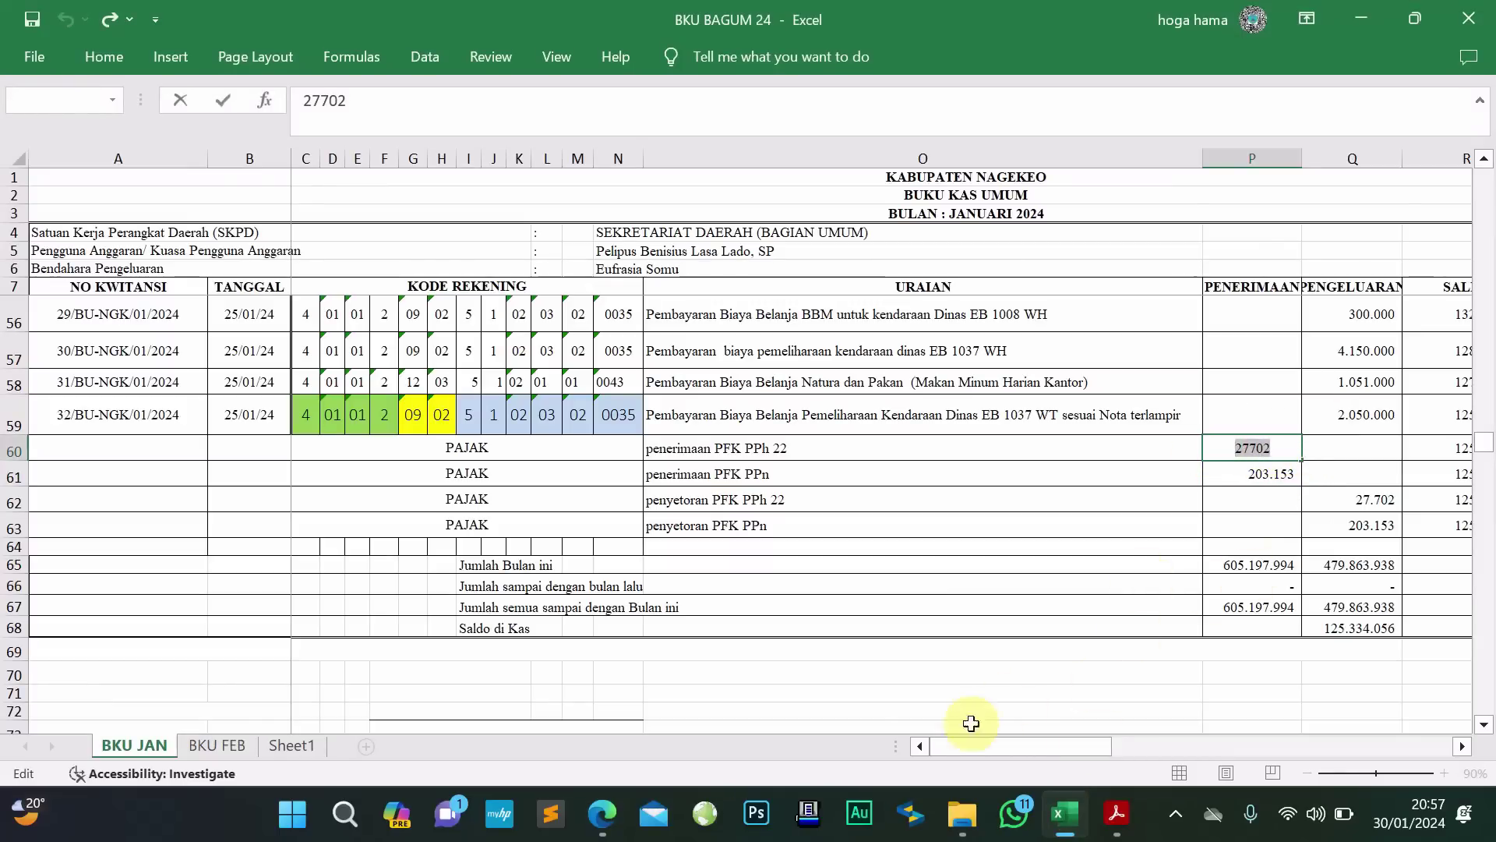
Back in SIPD, set the Pajak Penghasilan Ps 22 entry's Nilai to Rp27.702
left_click(606, 815)
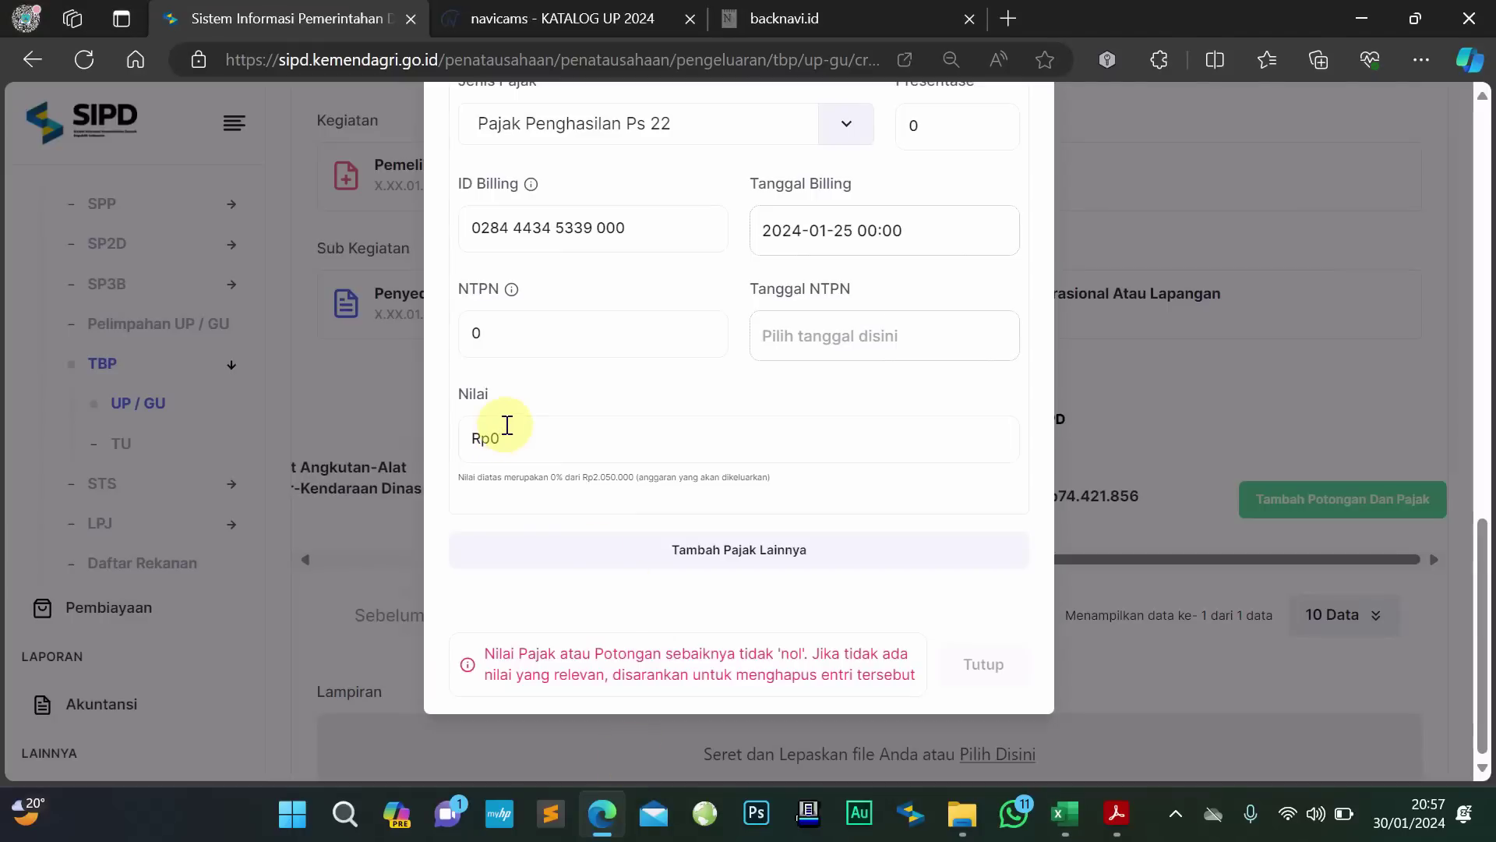
left_click_drag(506, 431, 457, 434)
key("ctrl+v")
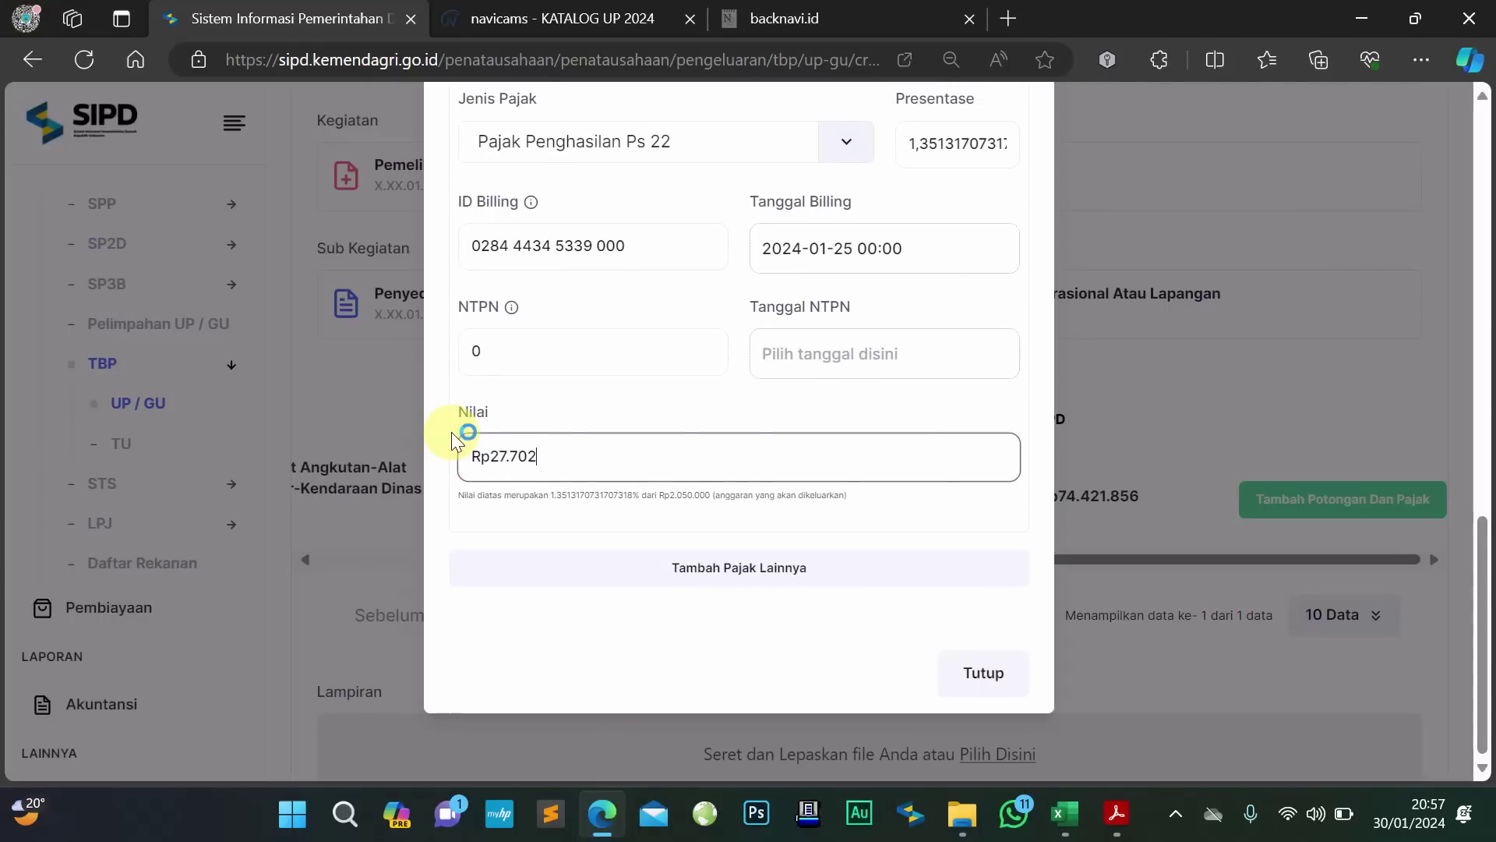
left_click(831, 523)
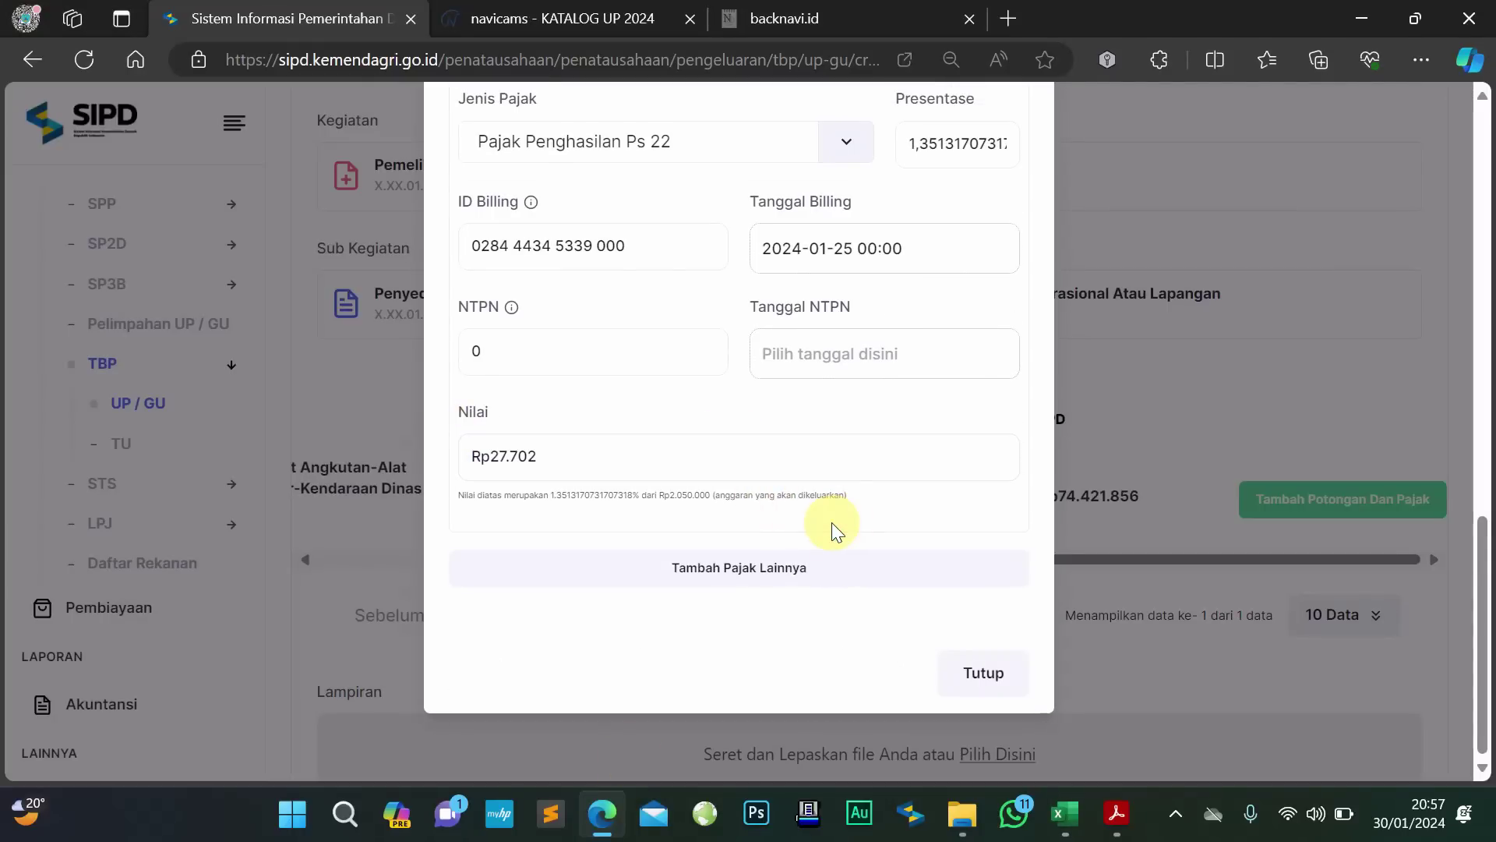
Review both tax entries and the summary of tax deductions and net amount in the Tambah Potongan dan Pajak dialog
scroll(830, 523, "up", 1)
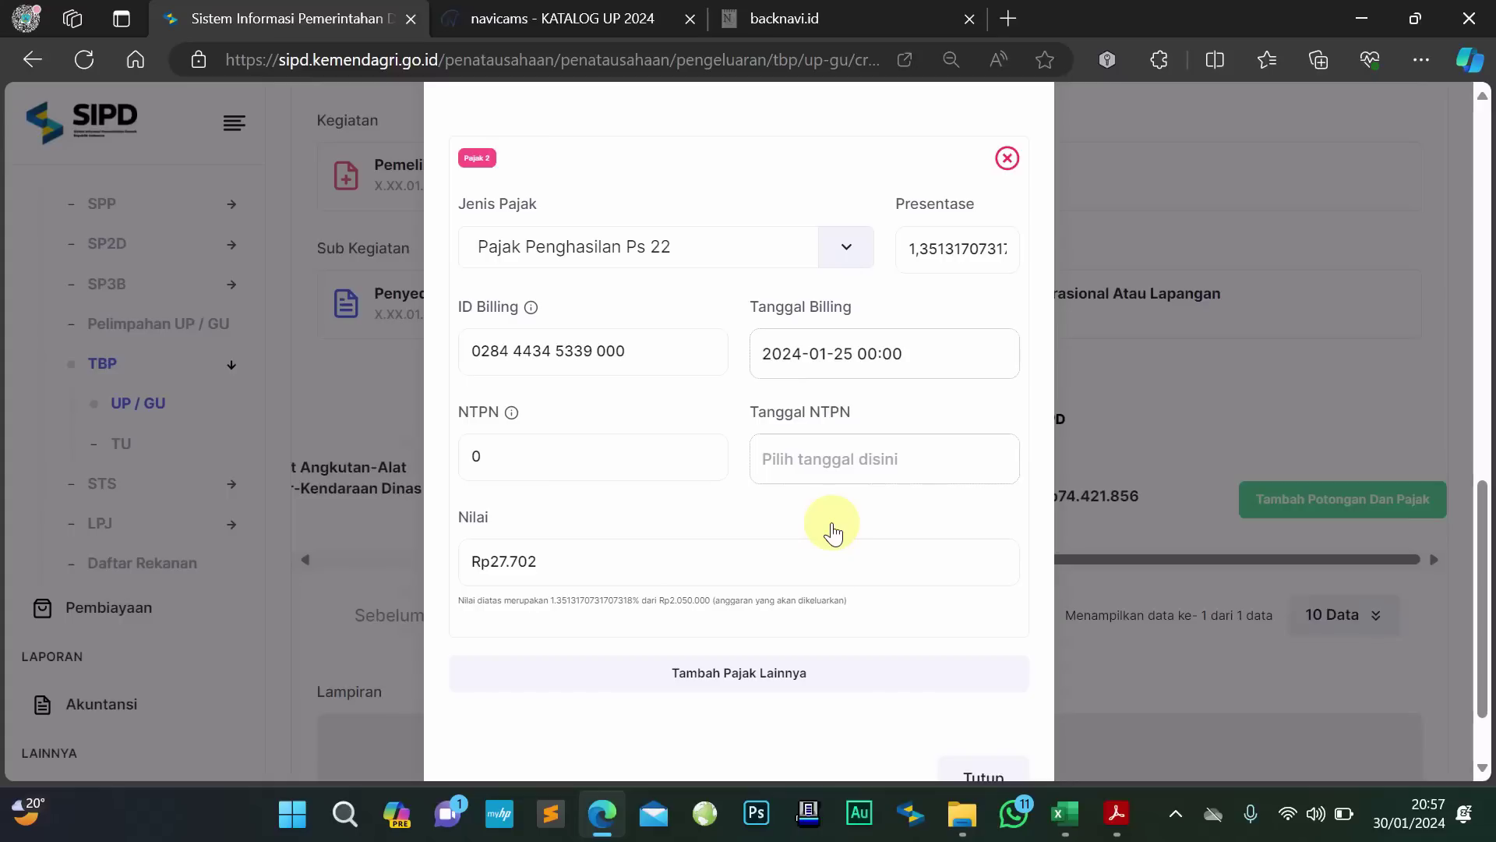
scroll(832, 532, "down", 1)
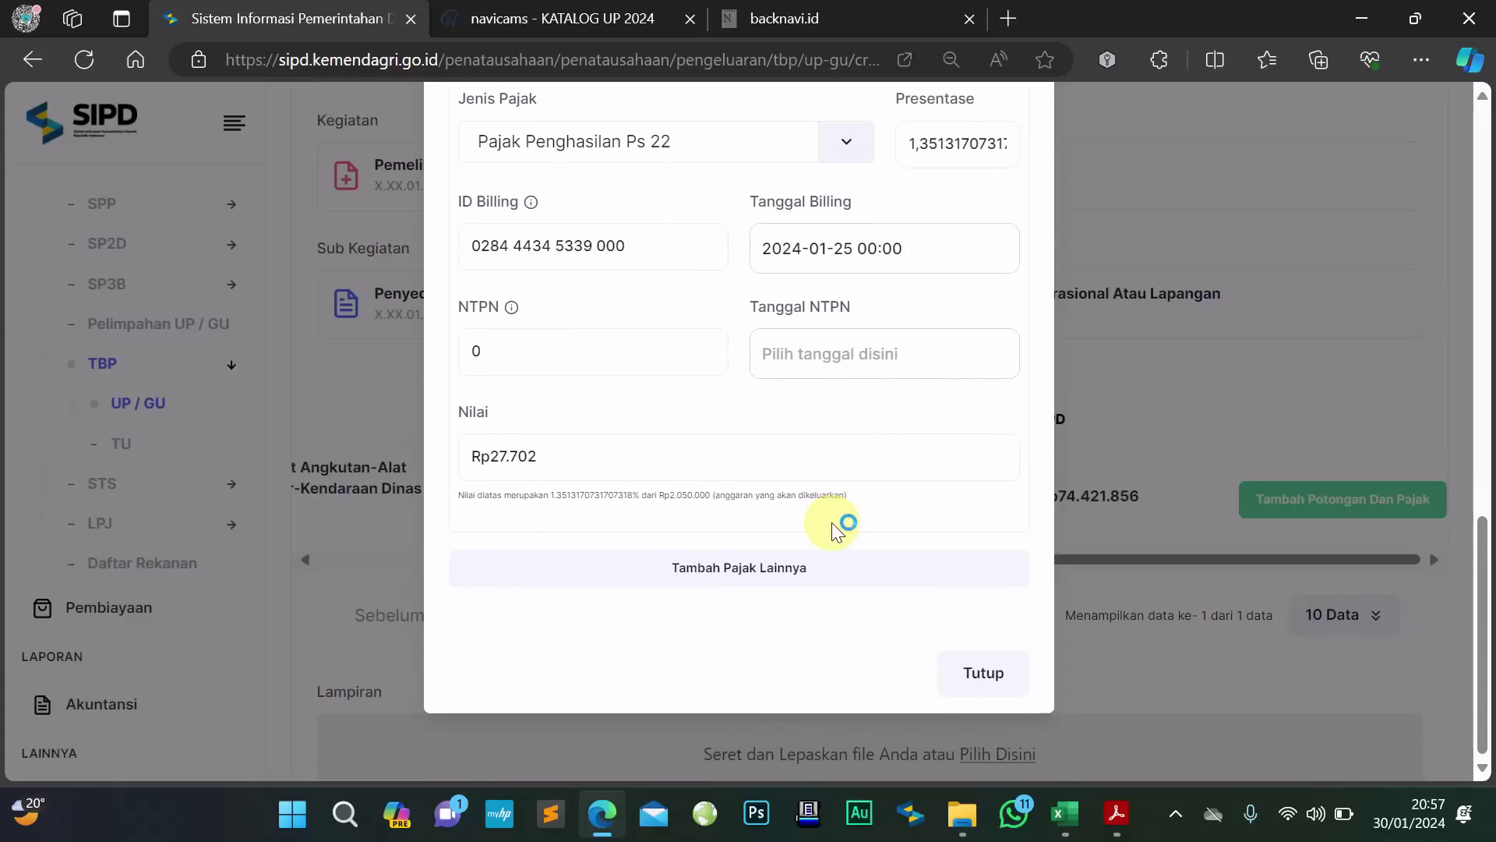
scroll(832, 441, "up", 4)
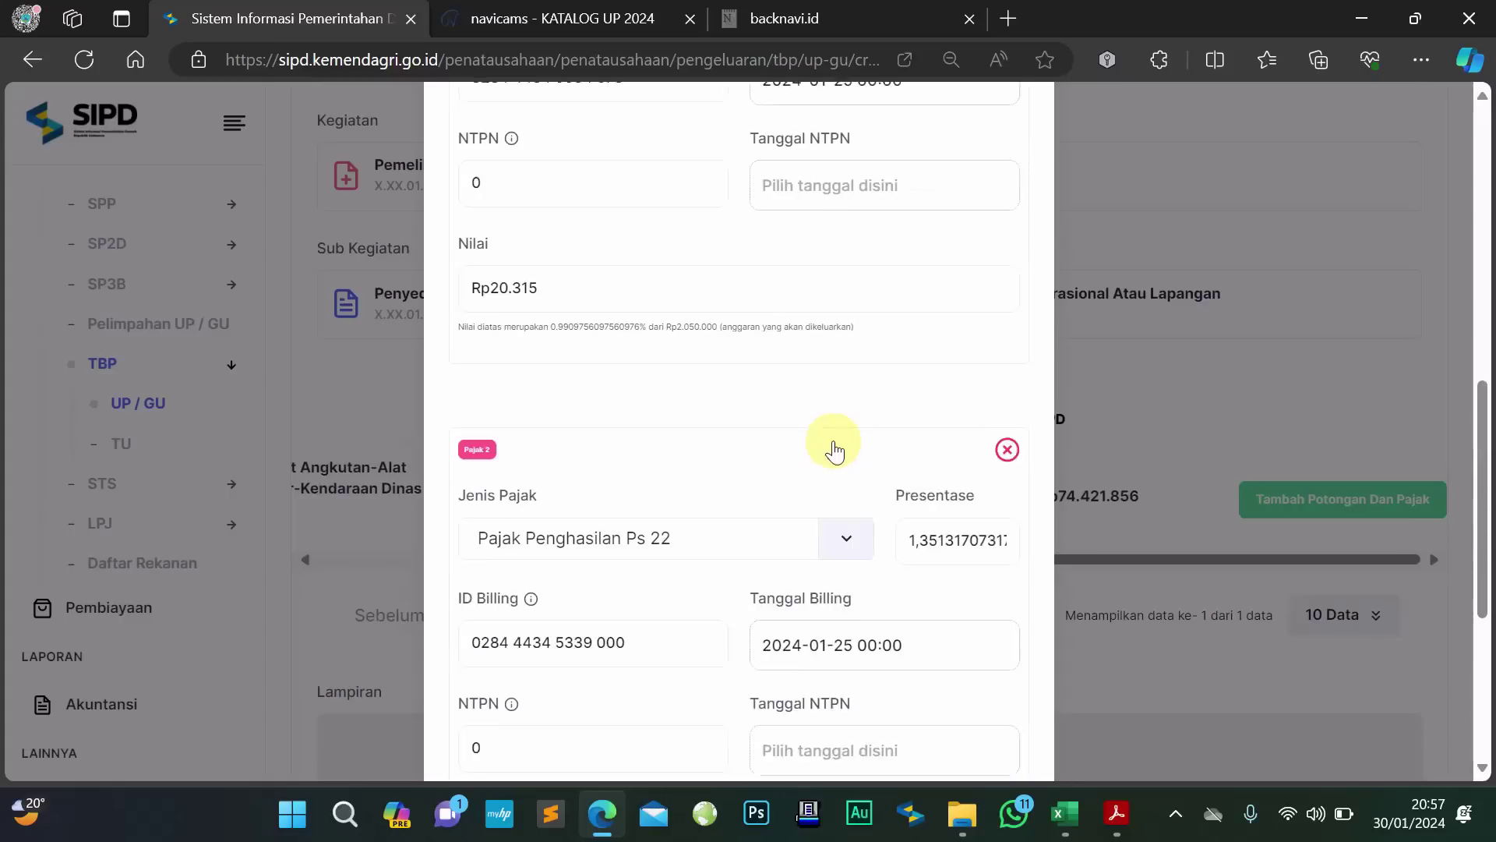
scroll(834, 450, "up", 3)
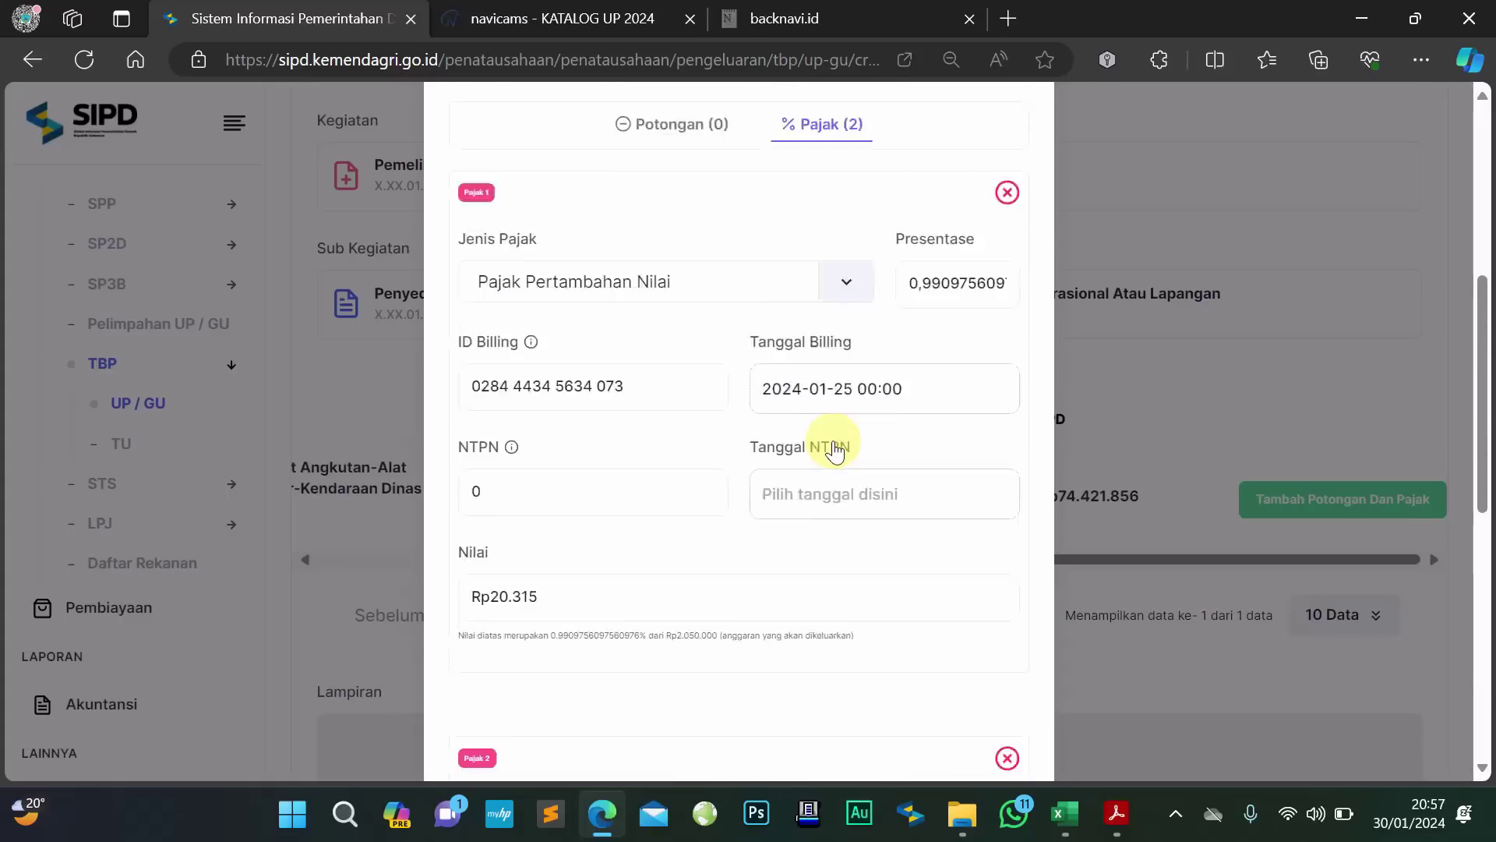
scroll(834, 444, "up", 4)
scroll(834, 441, "down", 2)
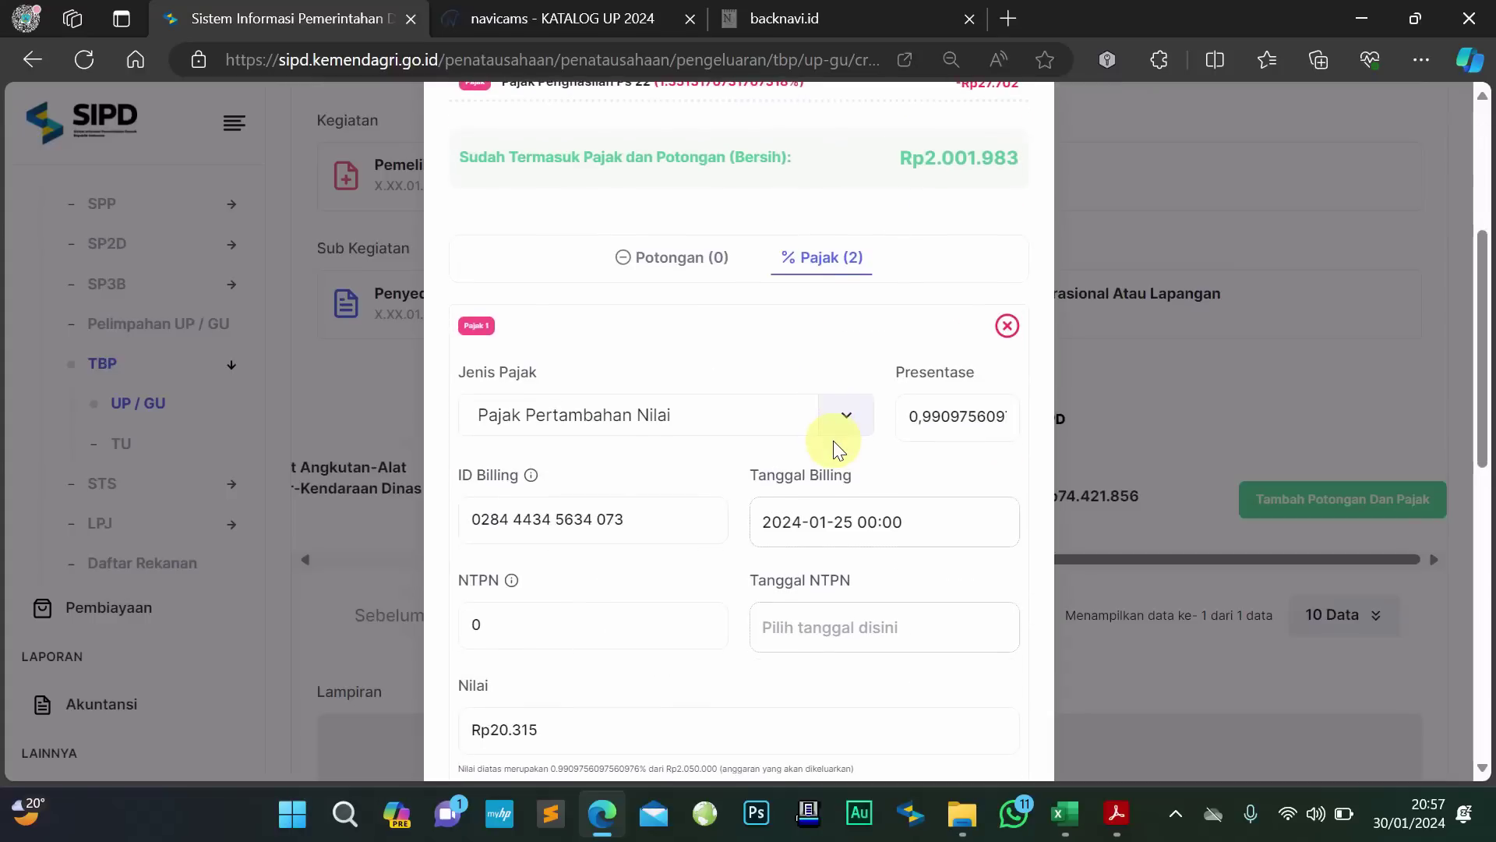
scroll(834, 441, "up", 4)
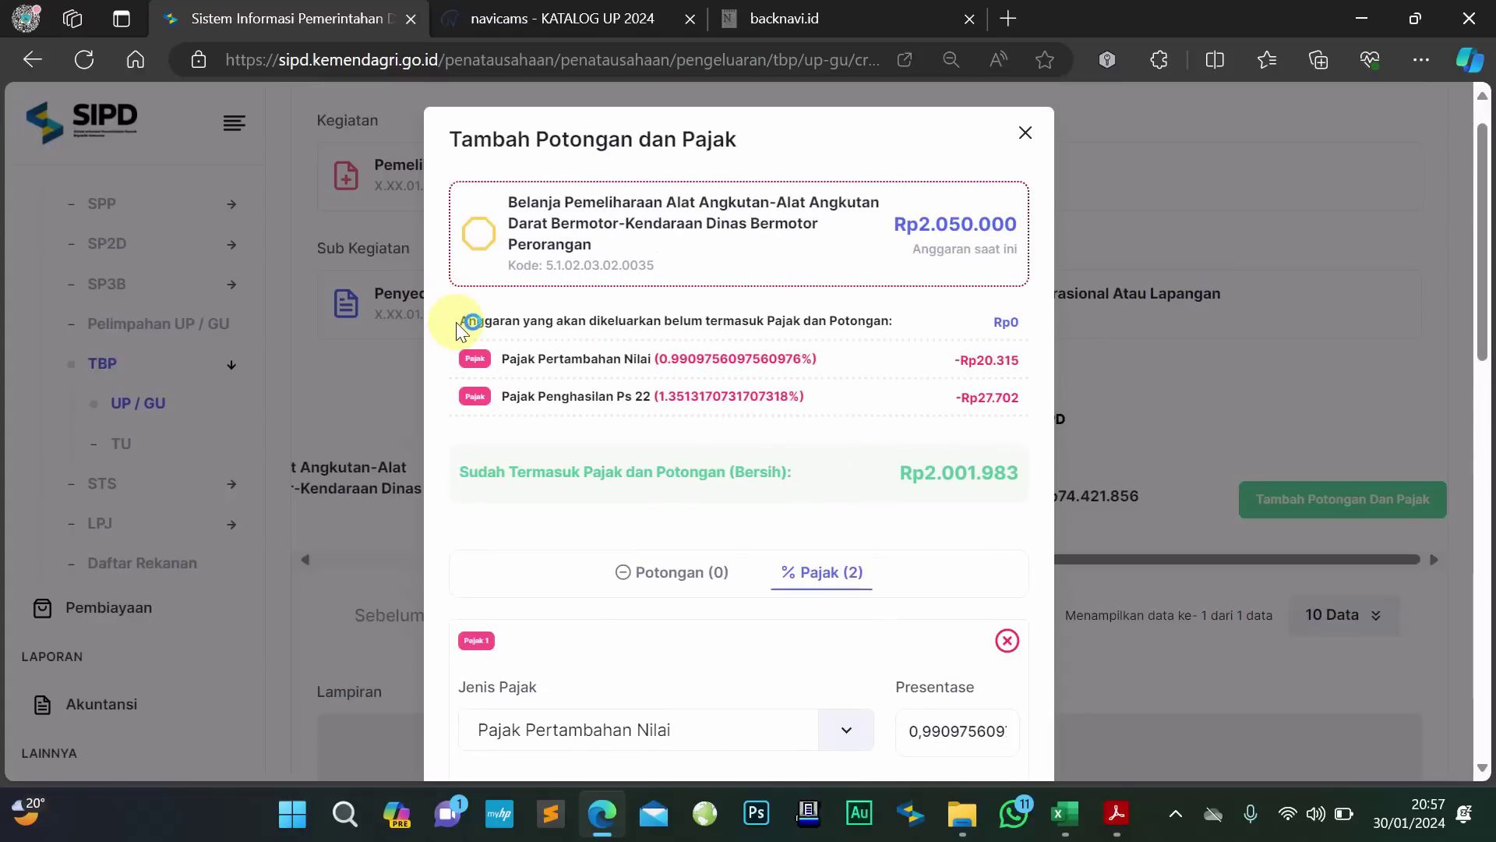
left_click_drag(456, 321, 538, 322)
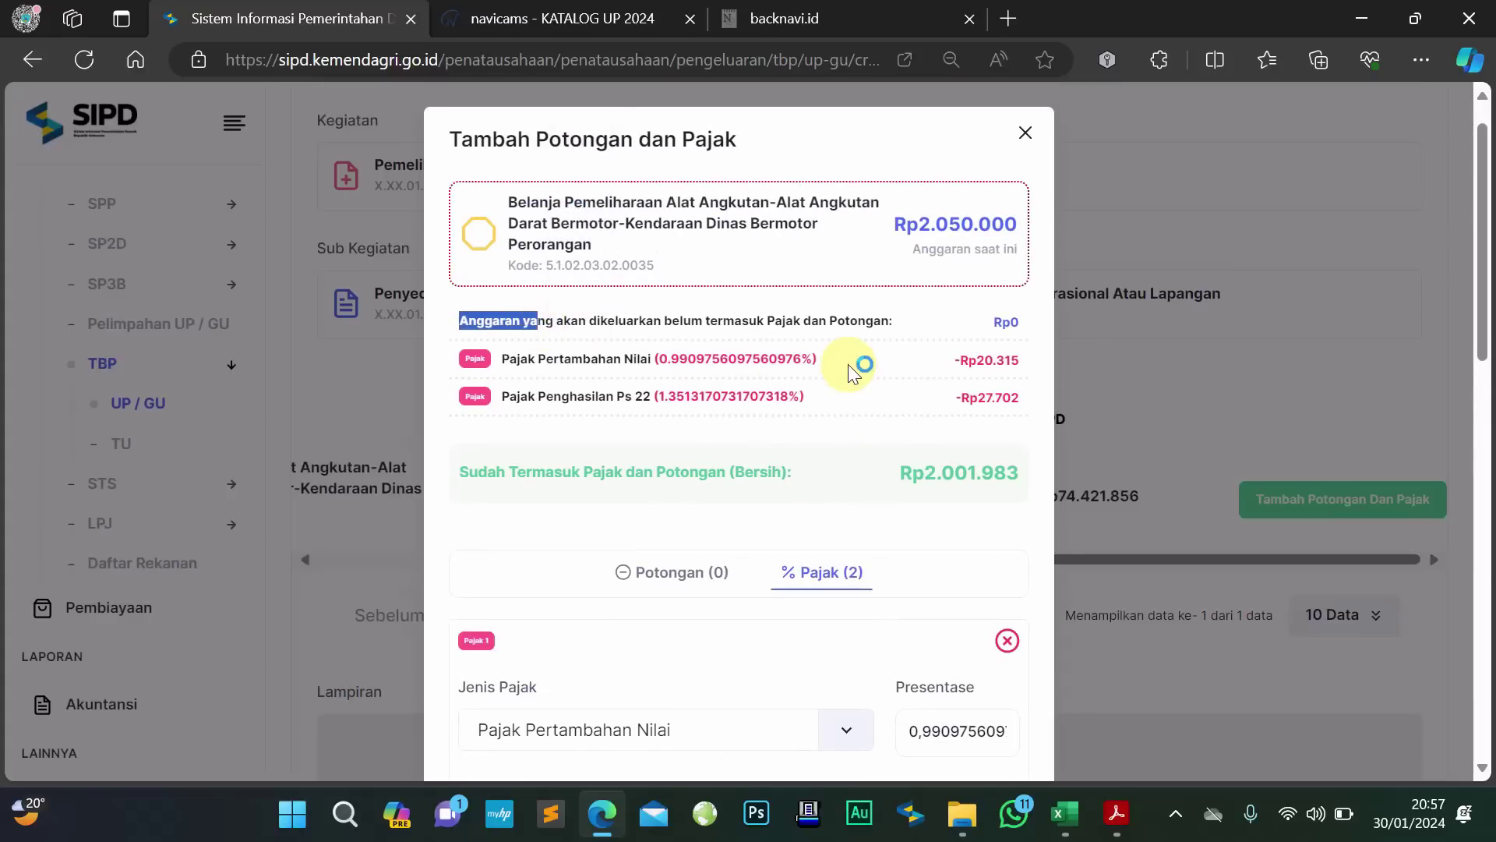
left_click(839, 430)
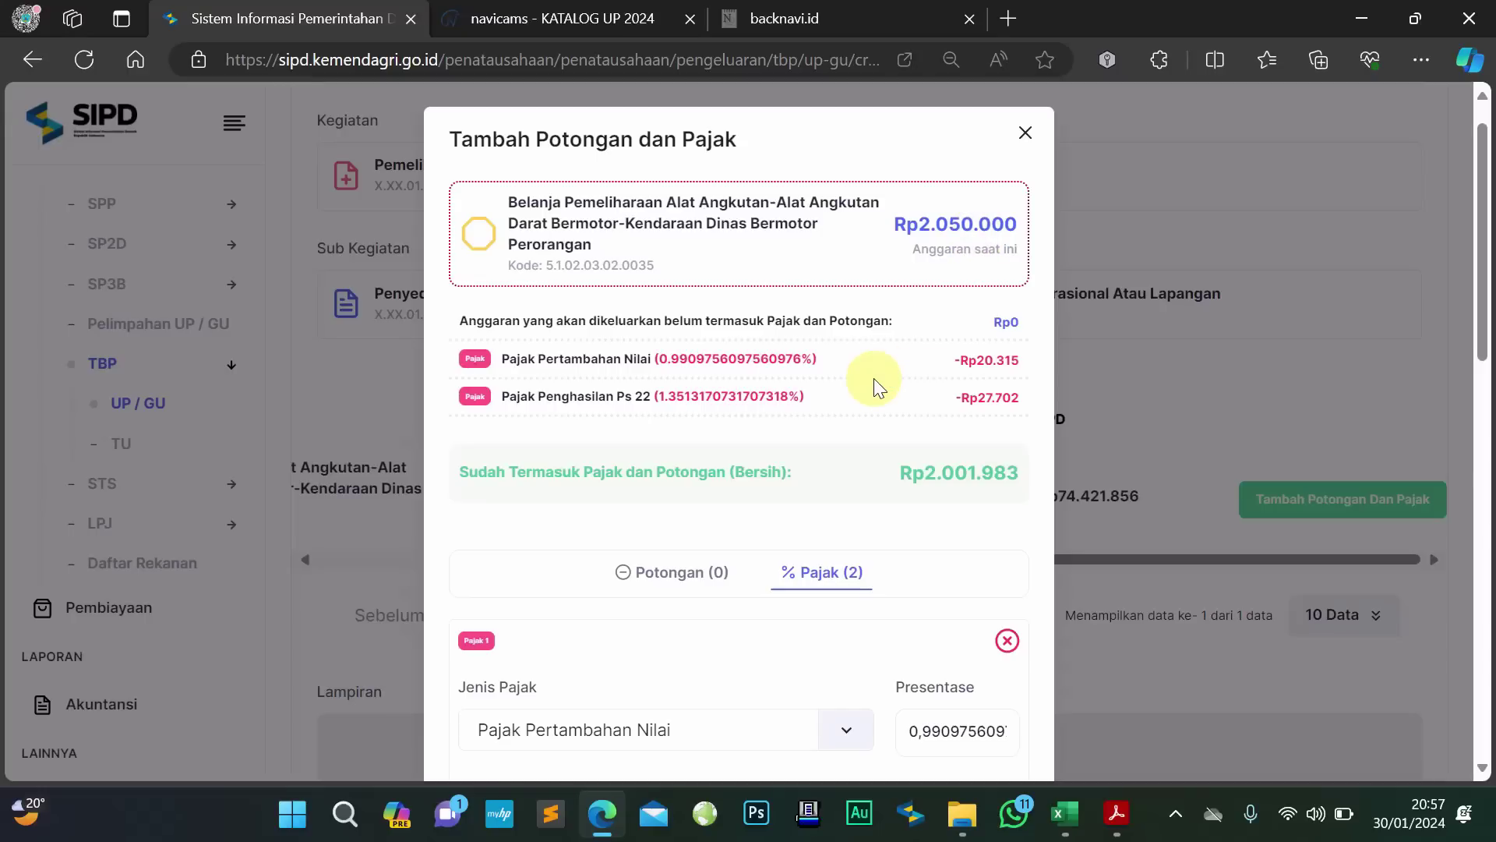
Return to the Pajak Pertambahan Nilai entry's Nilai, then copy the penerimaan PFK PPn amount from the BKU JAN sheet in Excel
scroll(873, 377, "down", 5)
scroll(873, 378, "down", 4)
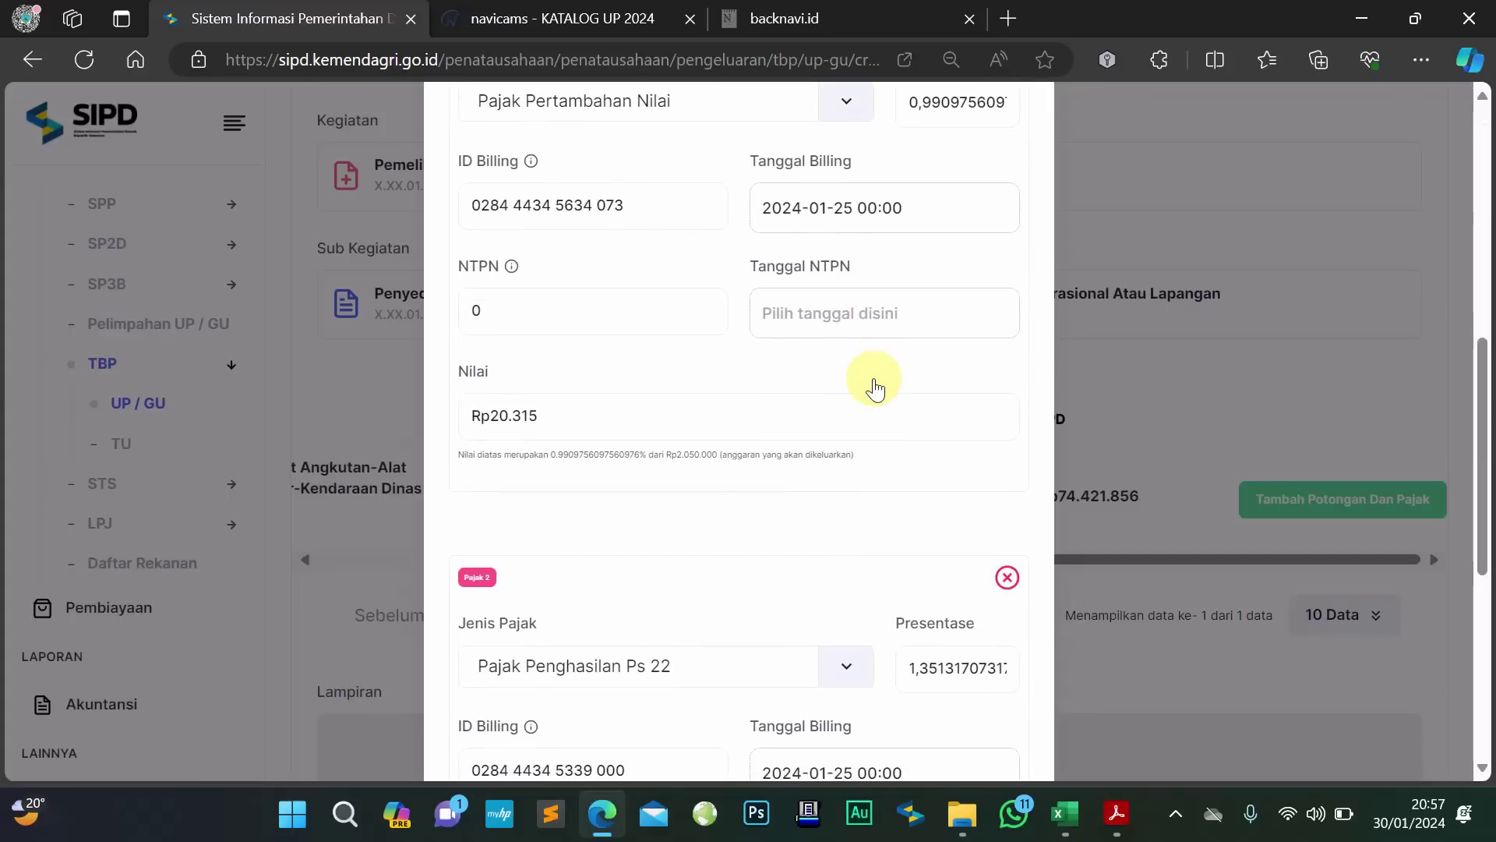
left_click(631, 416)
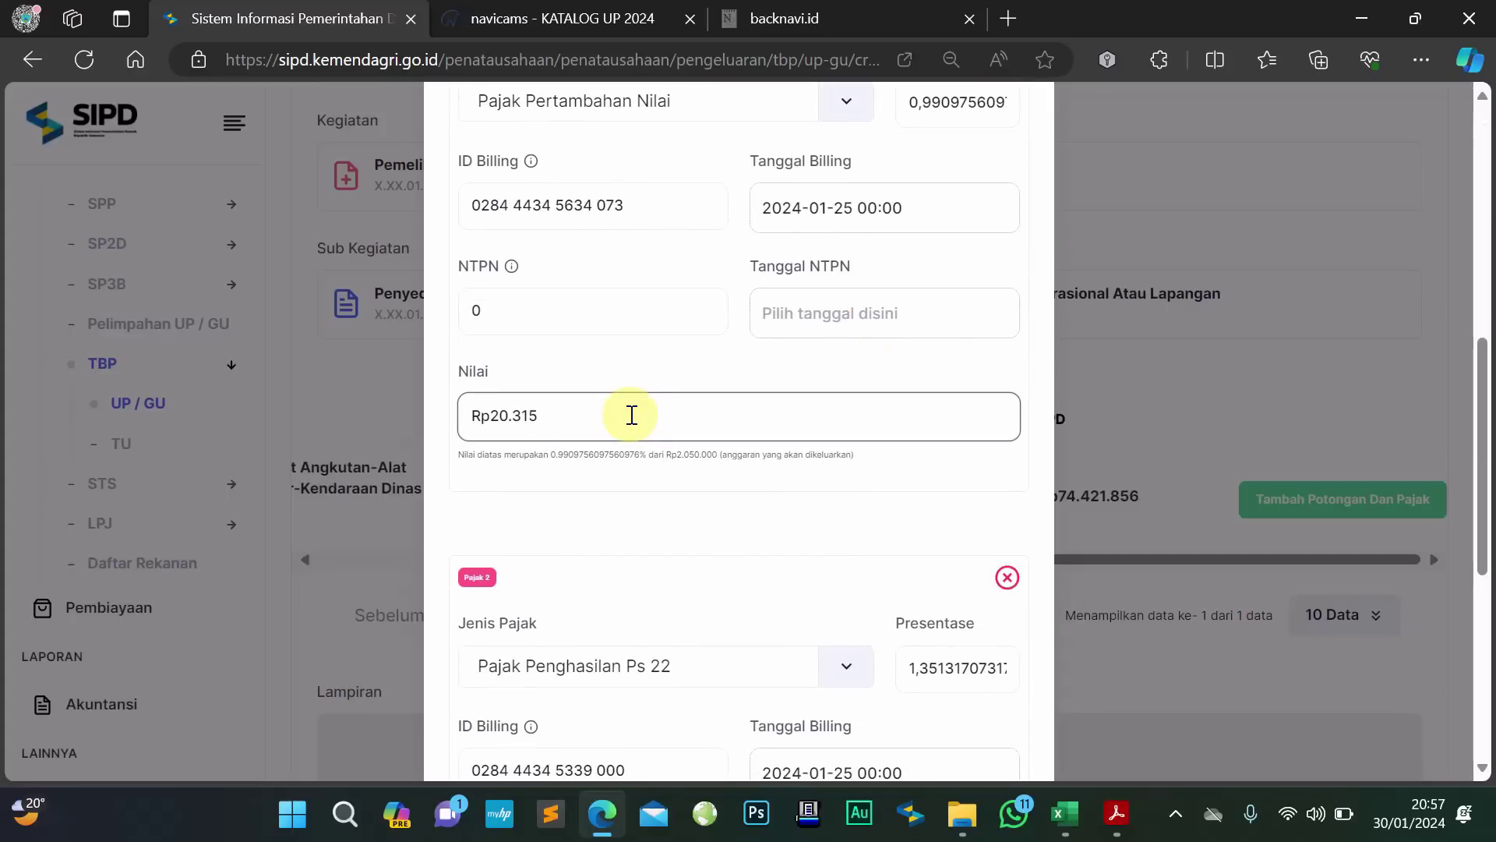
left_click(1062, 813)
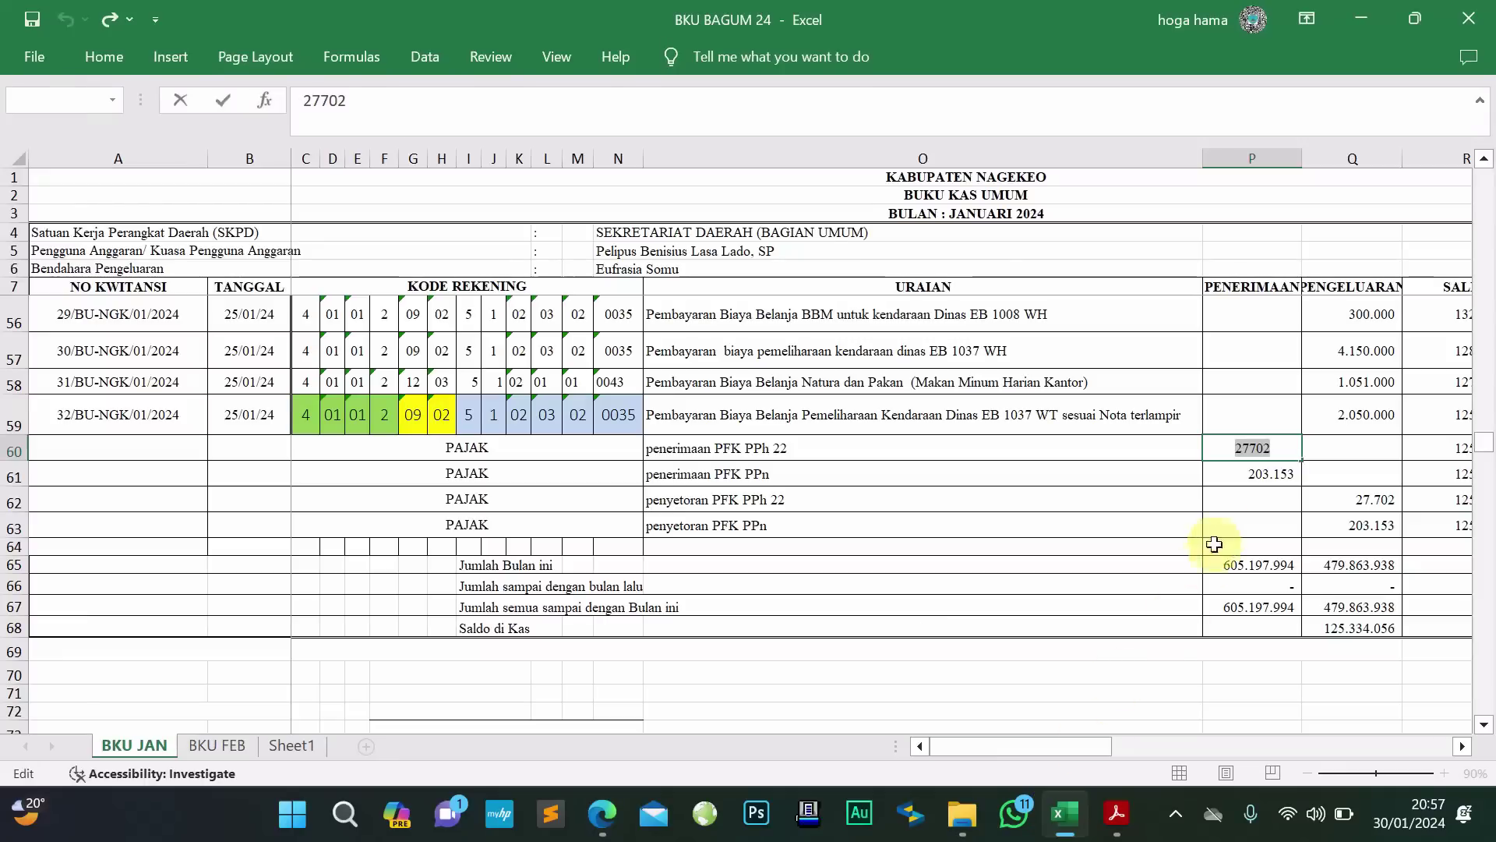
key("Return")
double_click(1255, 471)
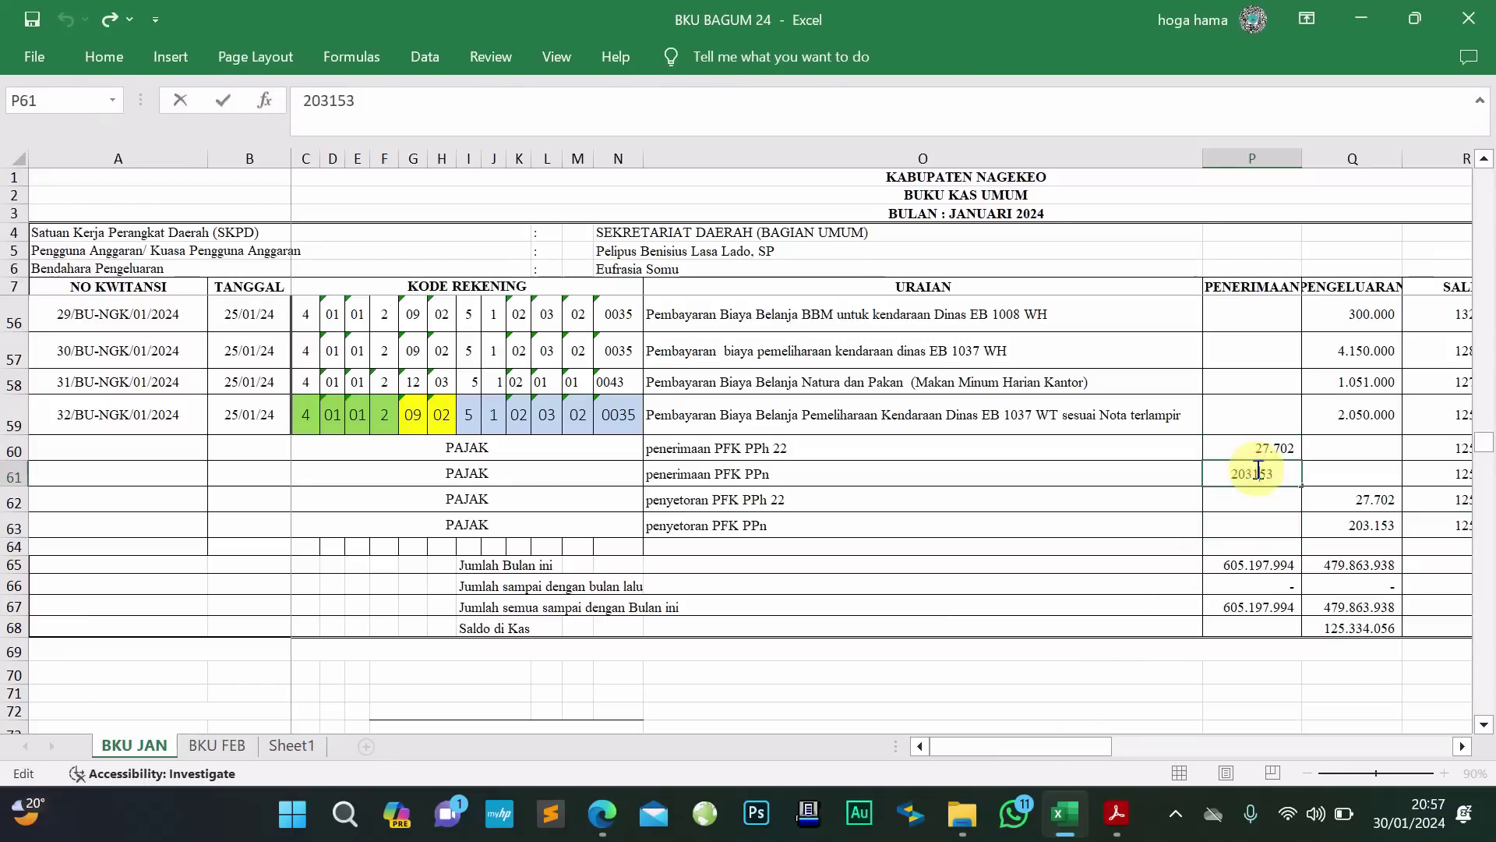
left_click_drag(1271, 471, 1177, 462)
key("ctrl+c")
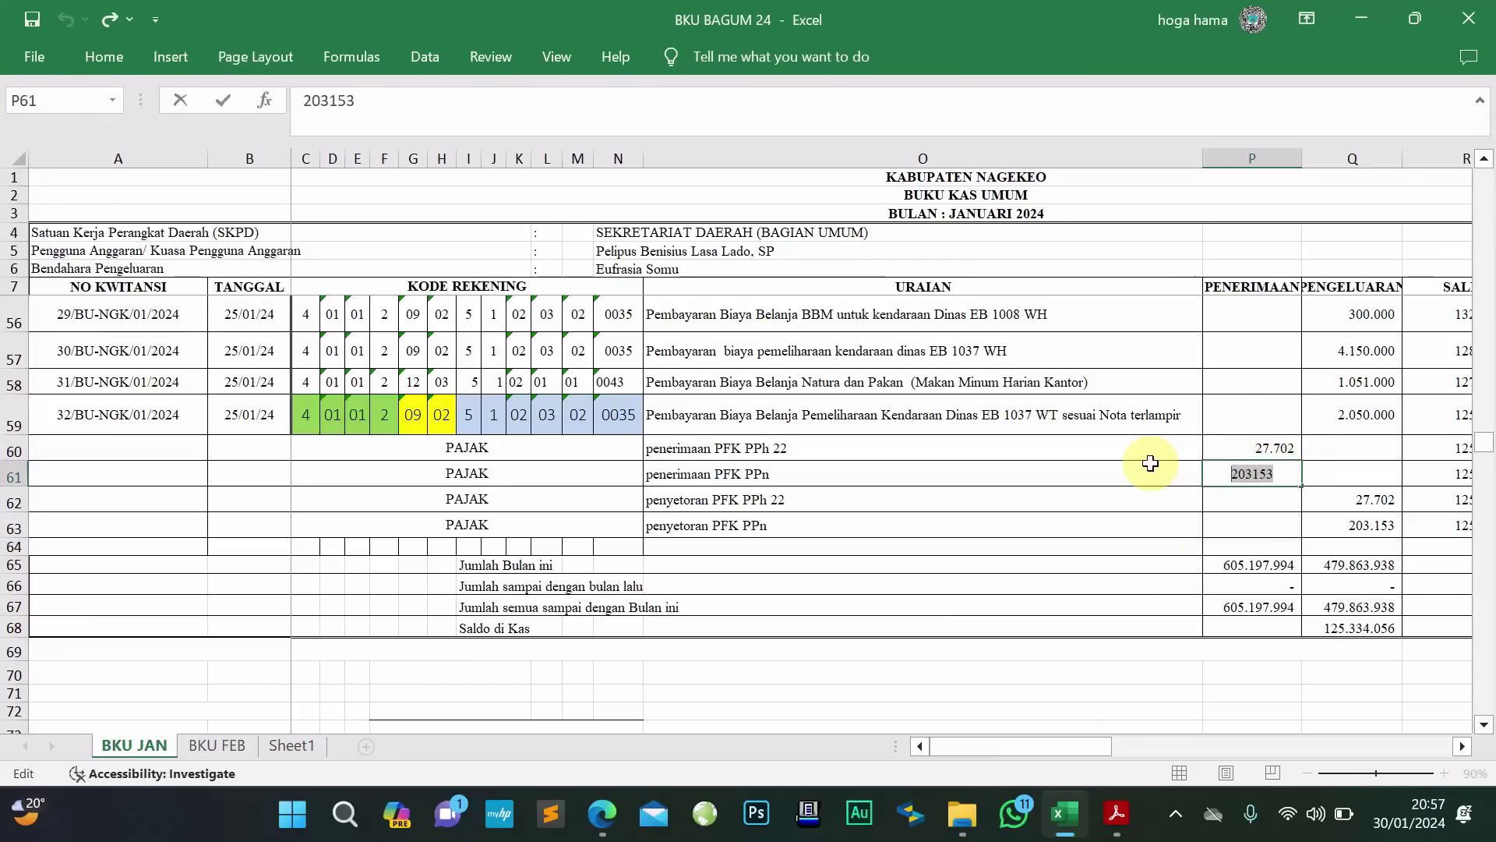
left_click(1150, 464)
Back in SIPD, replace the Pajak Pertambahan Nilai entry's Nilai with Rp203.153
left_click(606, 803)
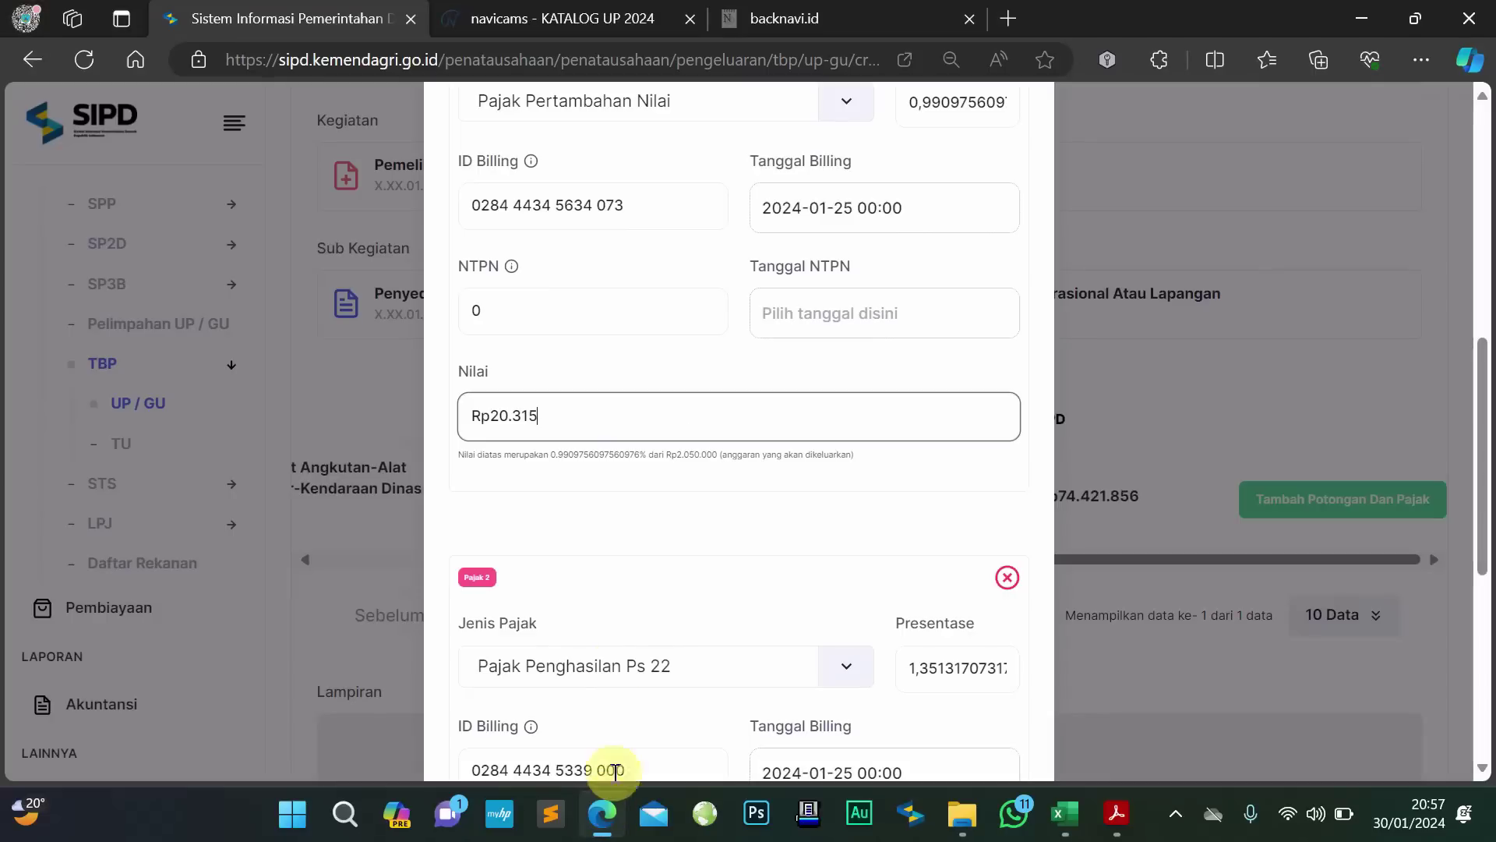
left_click_drag(584, 413, 468, 408)
key("ctrl+v")
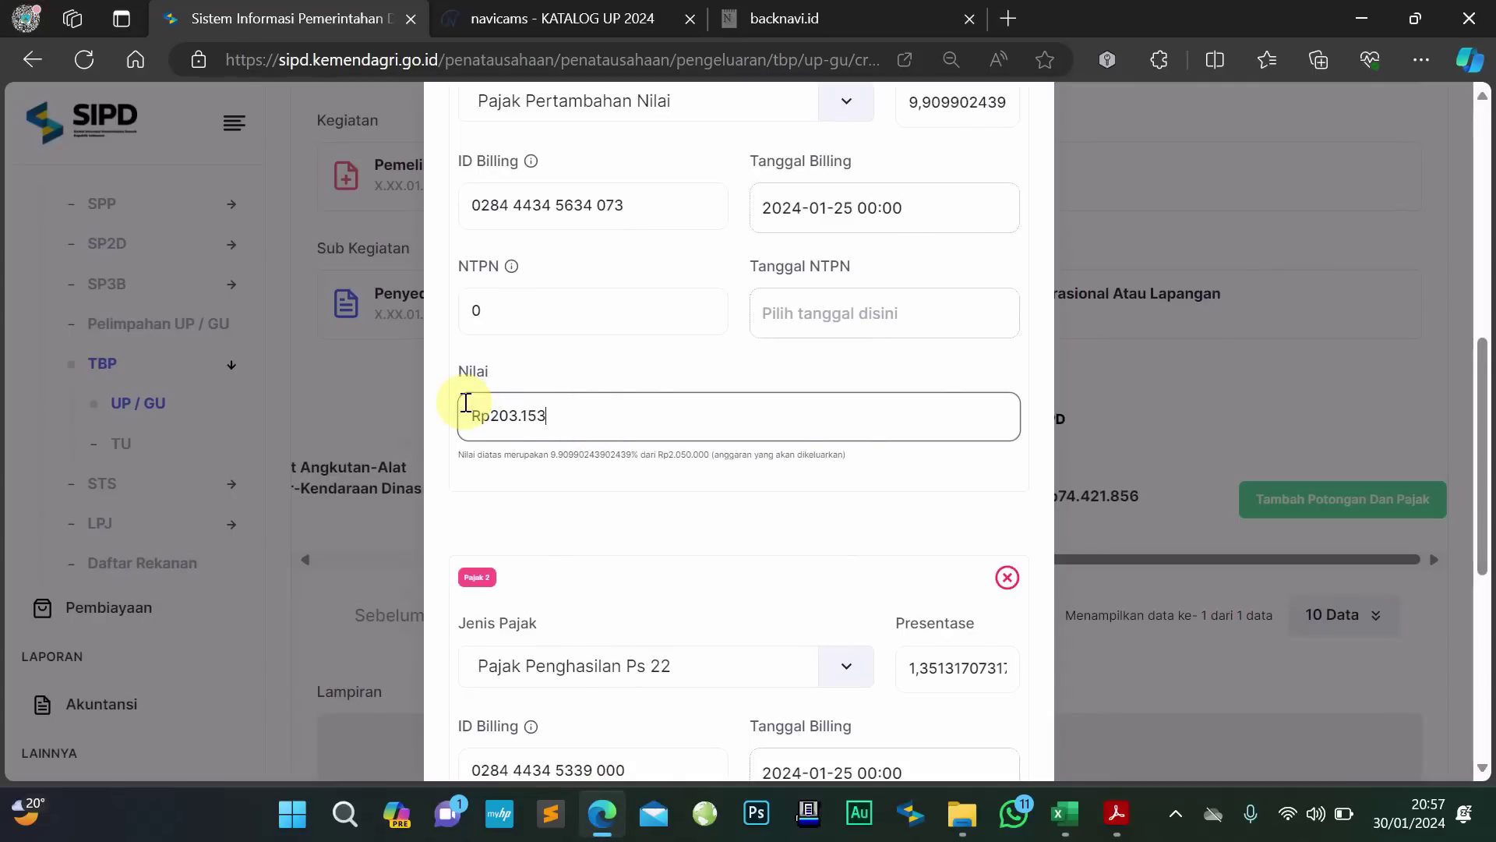
Check the corrected PPN and PPh 22 amounts against the budget and net total in the dialog's summary
scroll(655, 429, "down", 3)
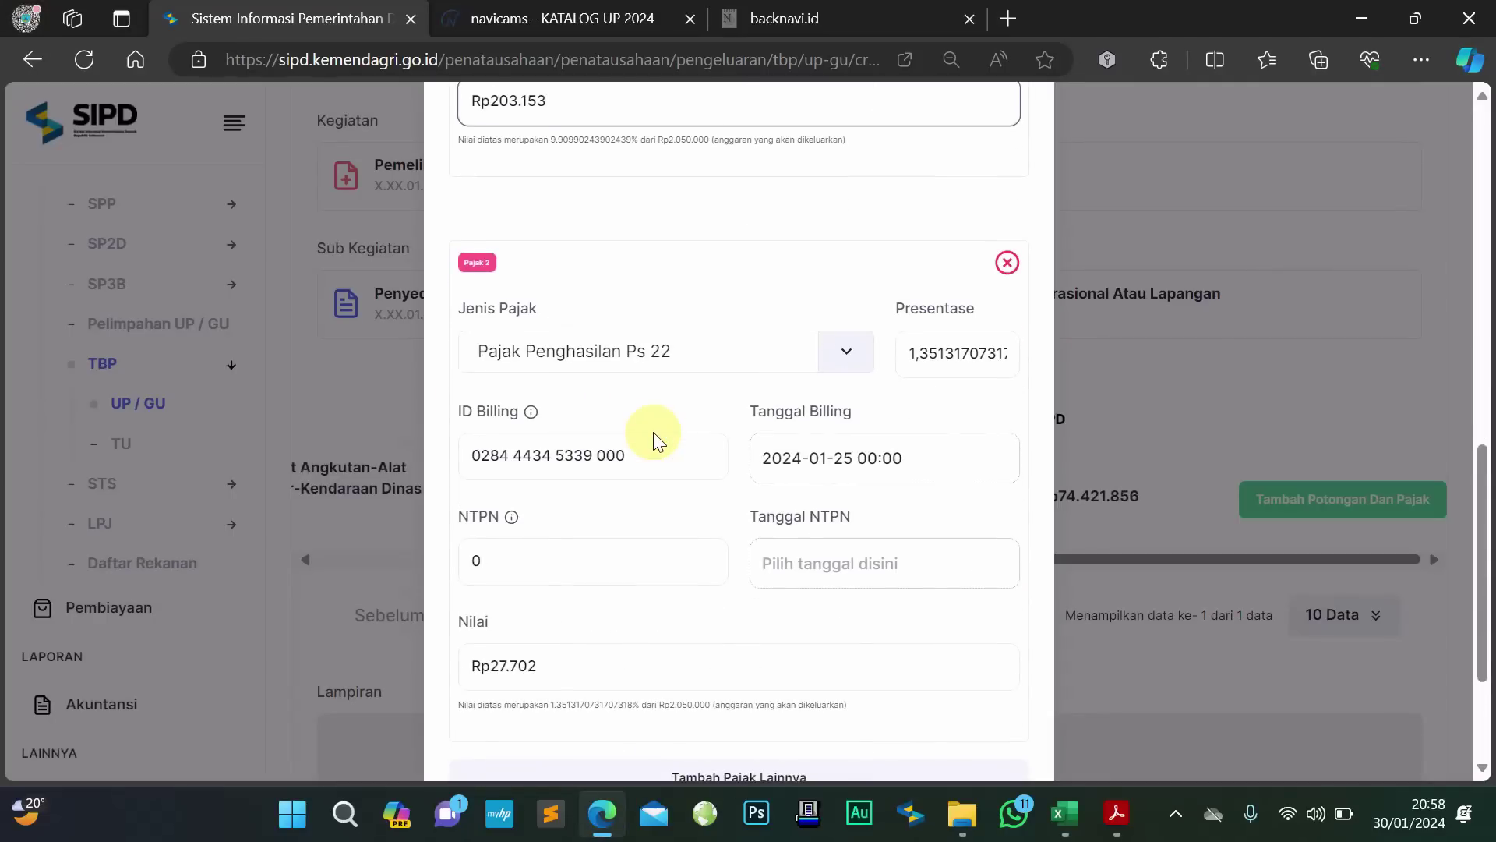
scroll(653, 431, "down", 2)
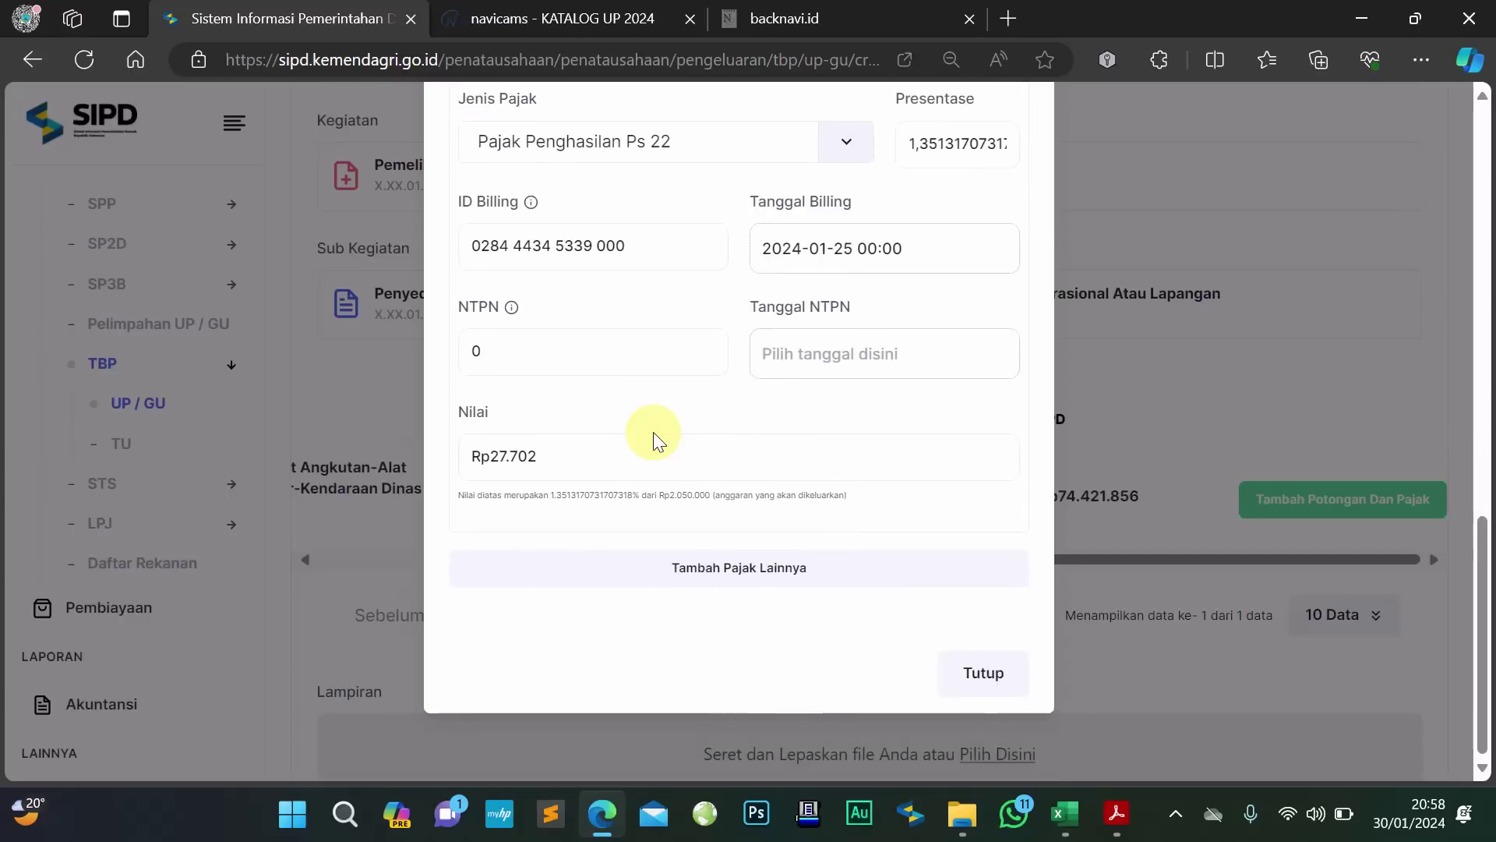
scroll(653, 432, "up", 3)
scroll(653, 432, "up", 1)
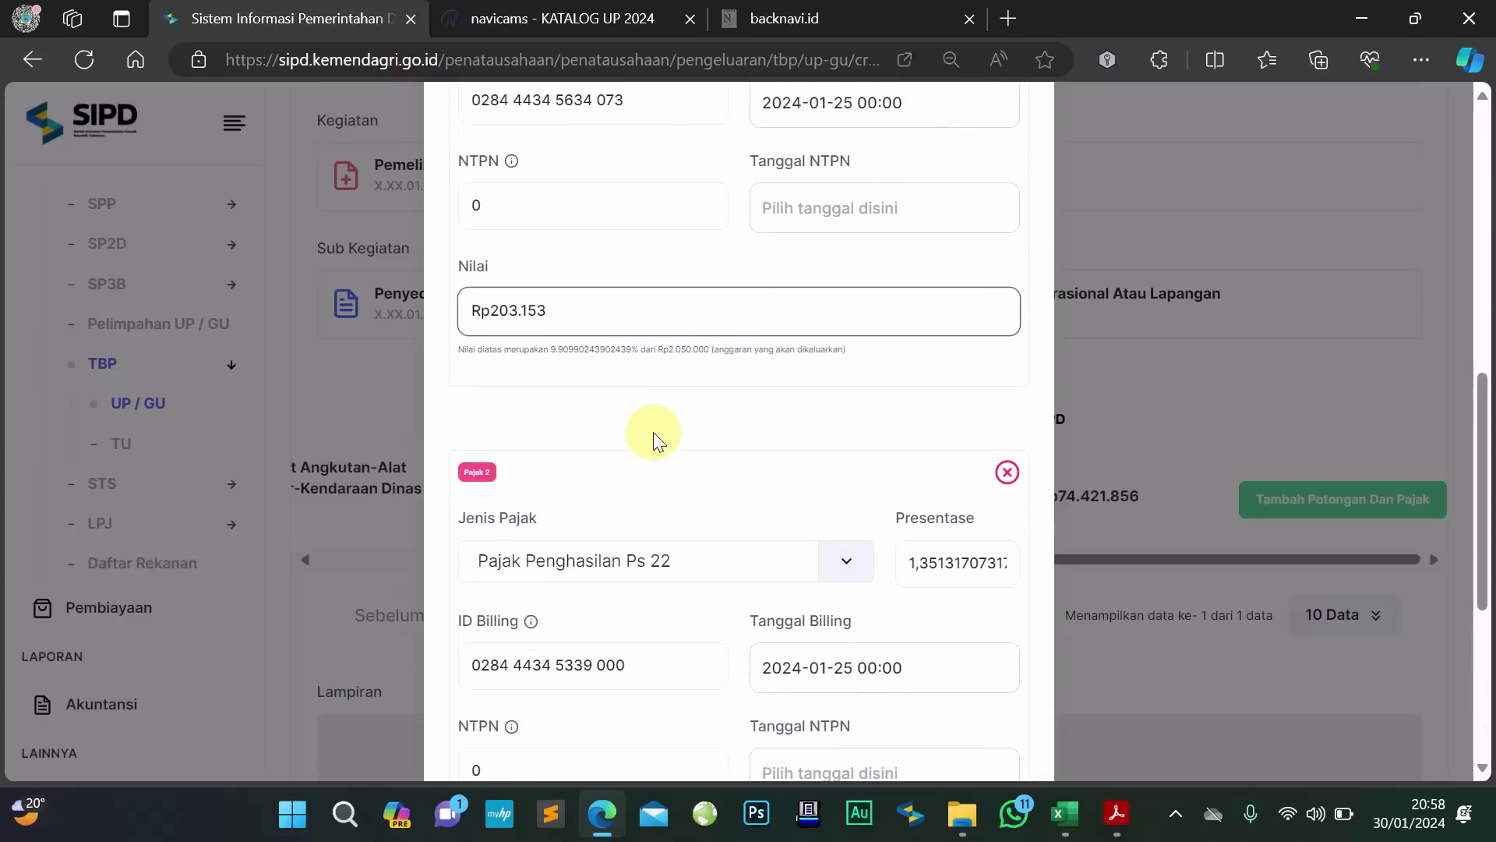
scroll(653, 432, "up", 5)
scroll(653, 431, "up", 3)
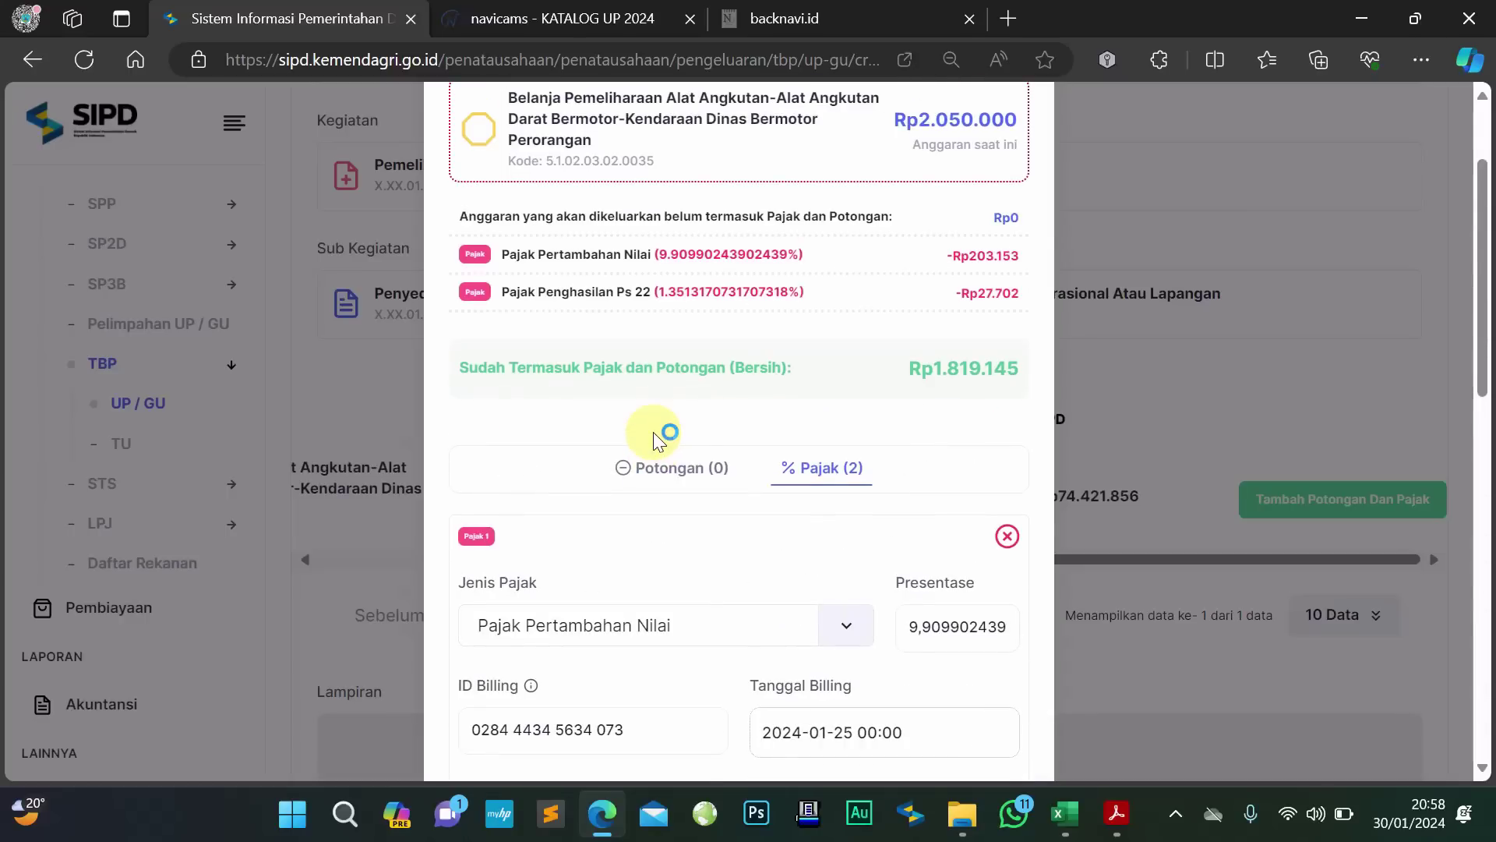
scroll(678, 434, "up", 2)
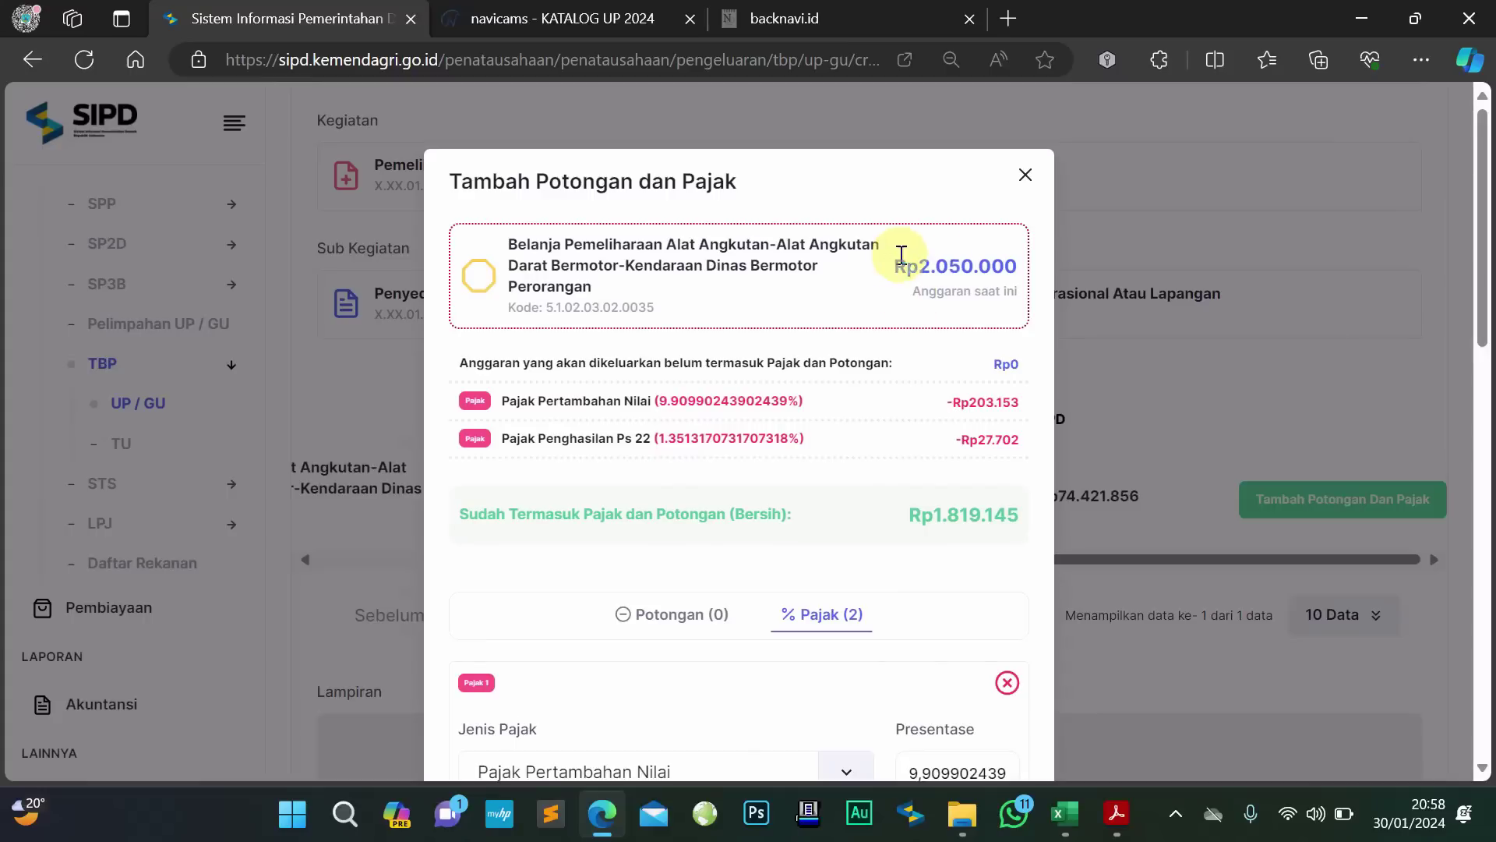
left_click_drag(898, 266, 1019, 273)
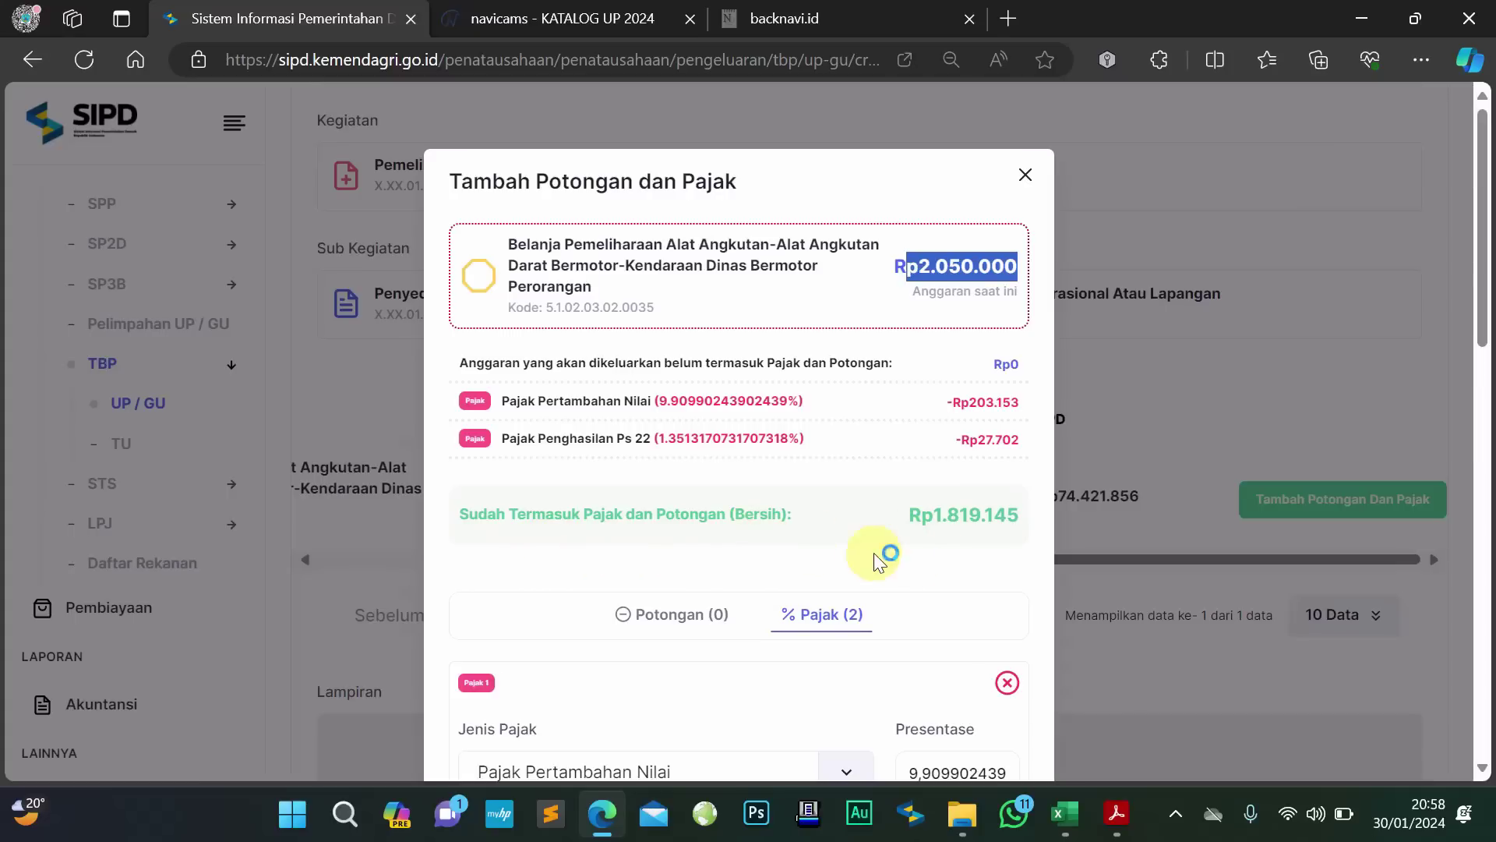
left_click(949, 569)
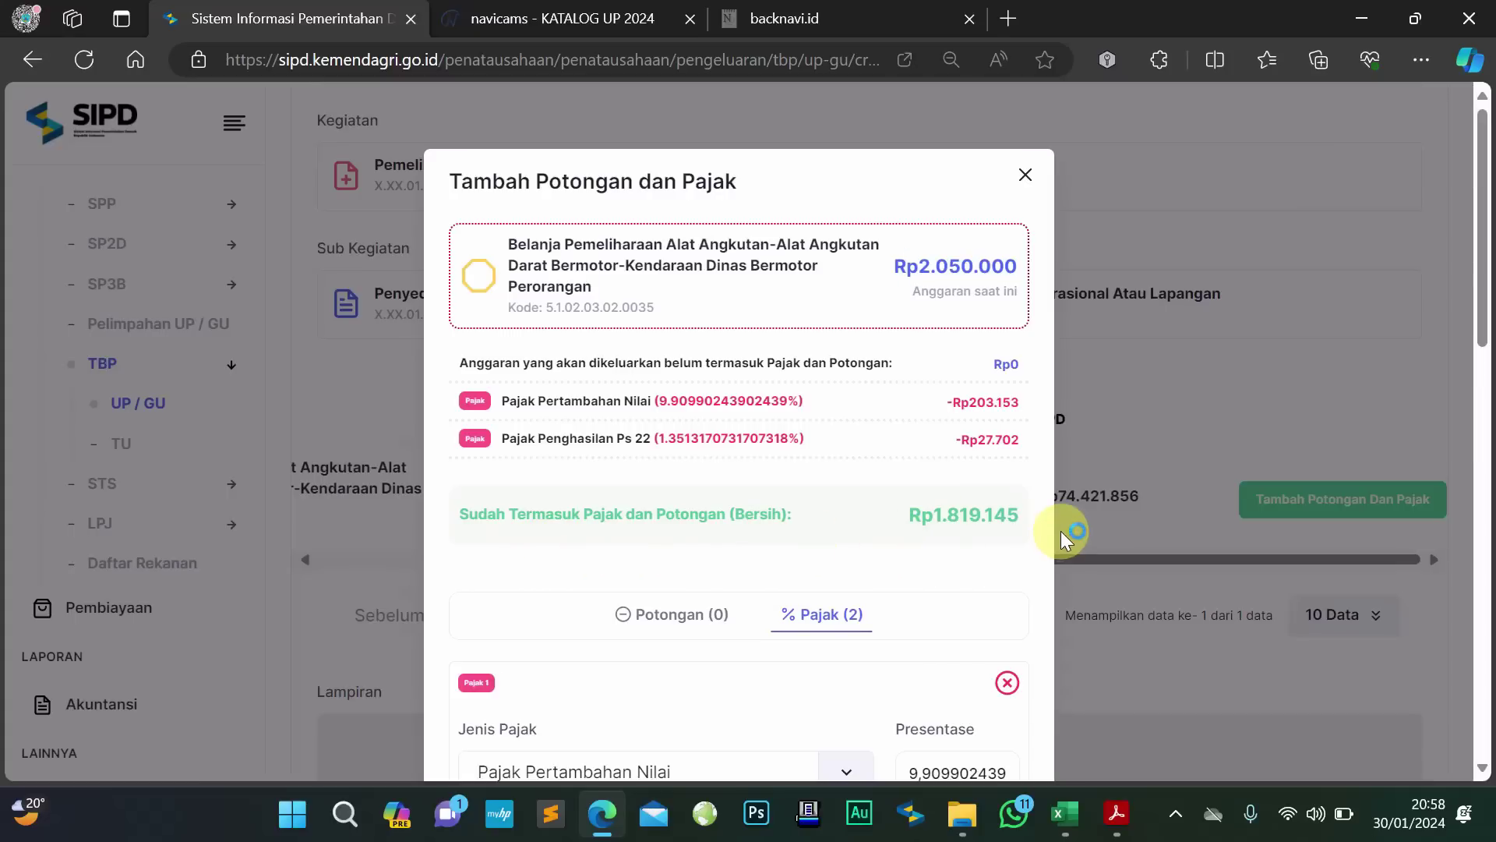
Close the Tambah Potongan dan Pajak dialog and check the tax amounts listed in the expenditure row's SISA SPD column
scroll(922, 519, "down", 2)
scroll(922, 520, "down", 7)
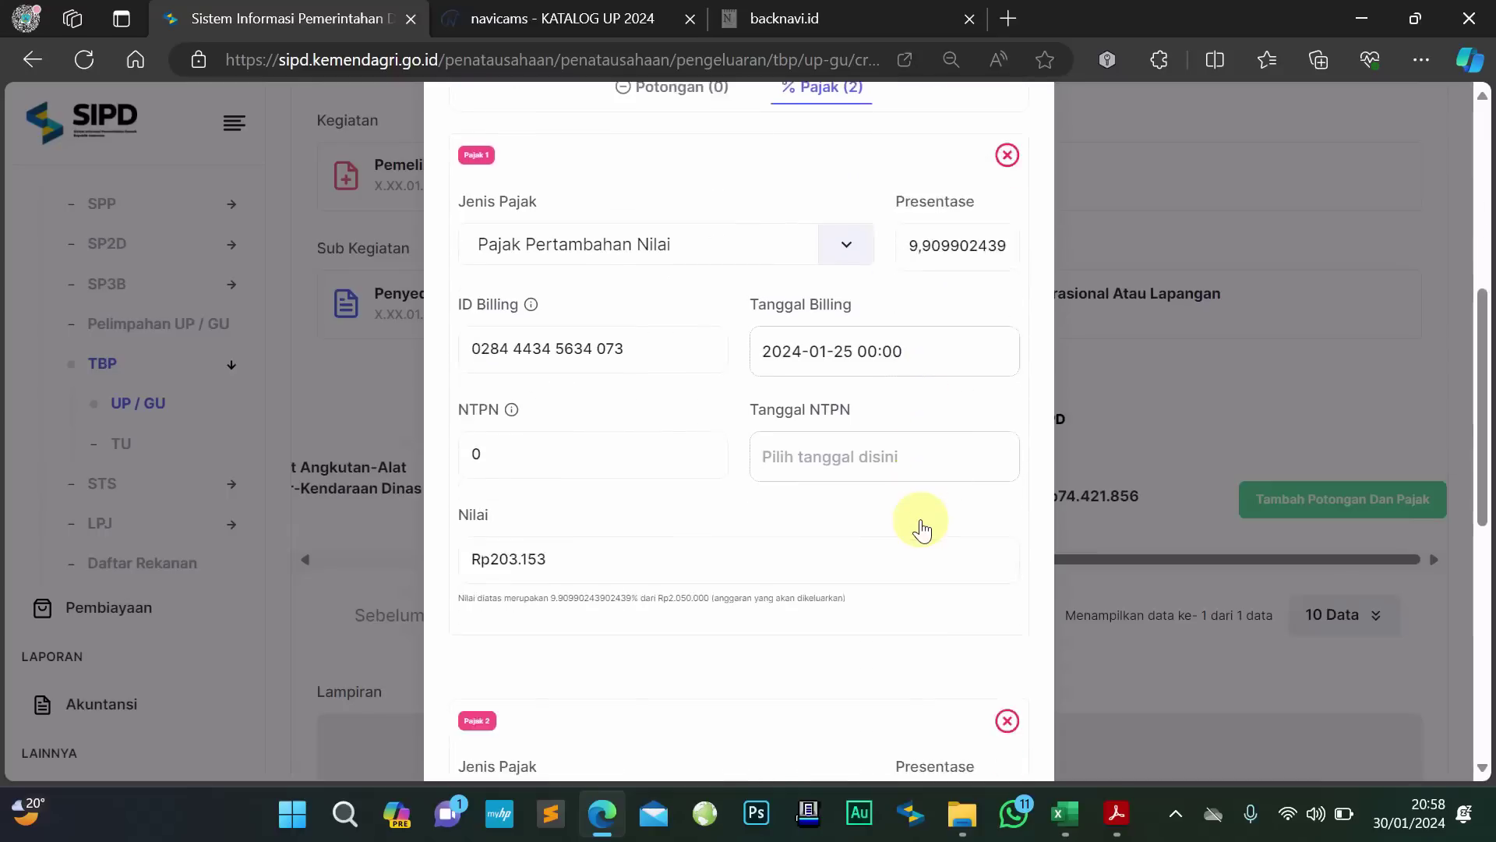
scroll(923, 523, "down", 4)
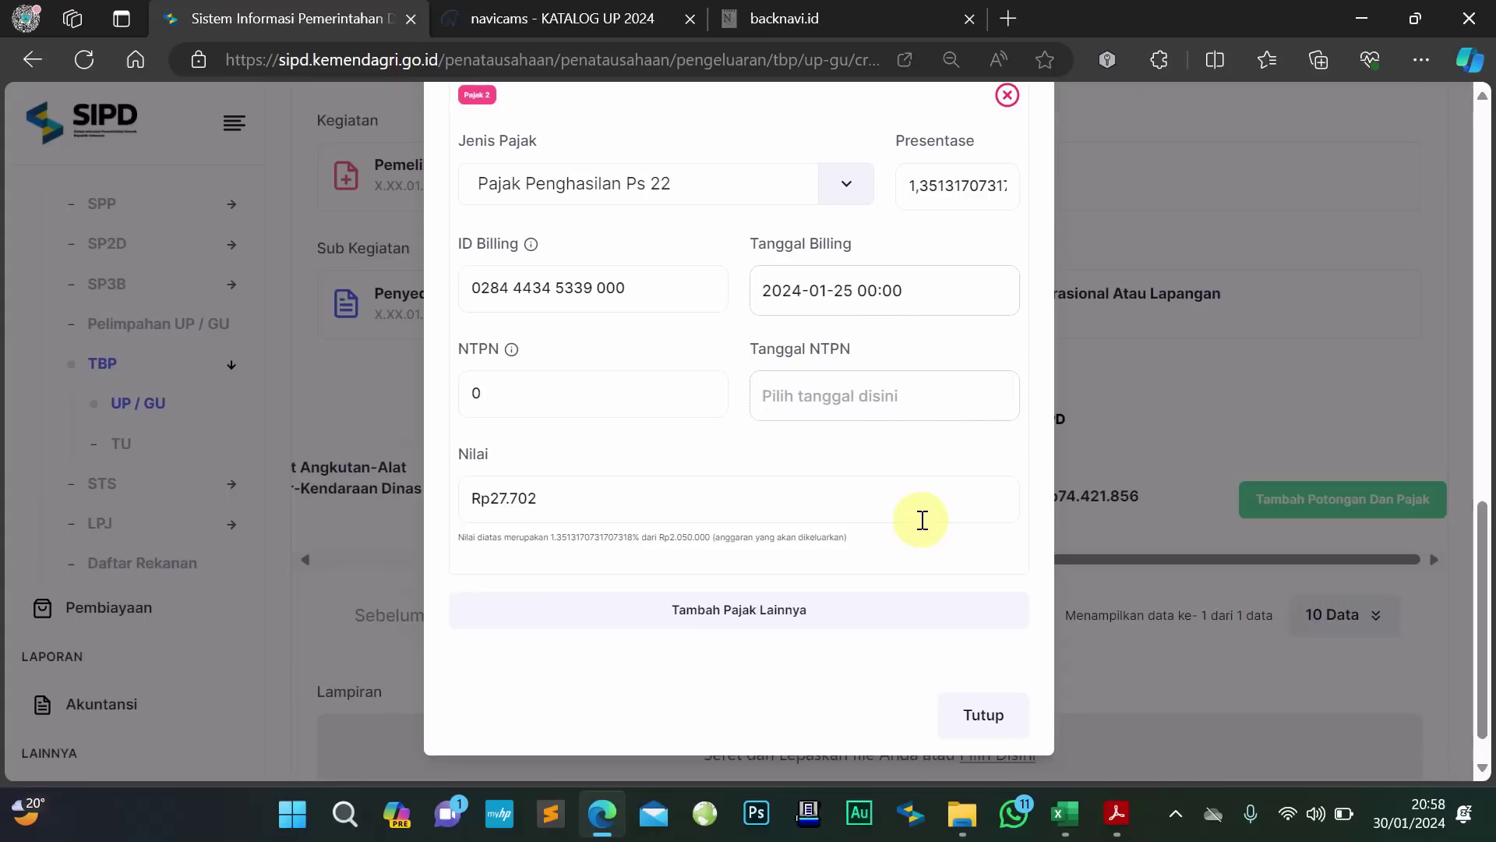
left_click(985, 716)
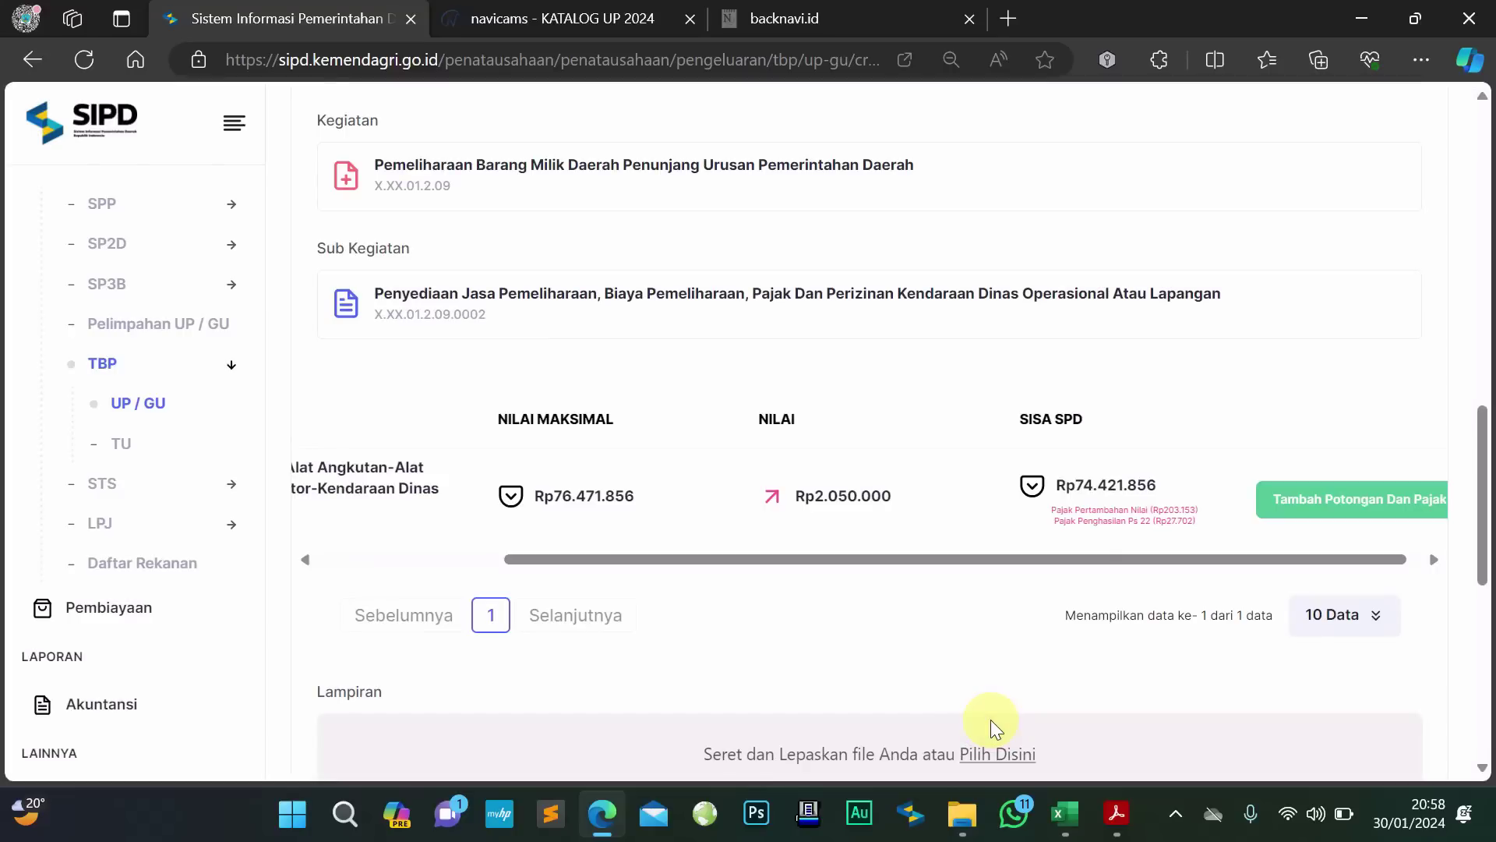
left_click_drag(1013, 558, 1101, 555)
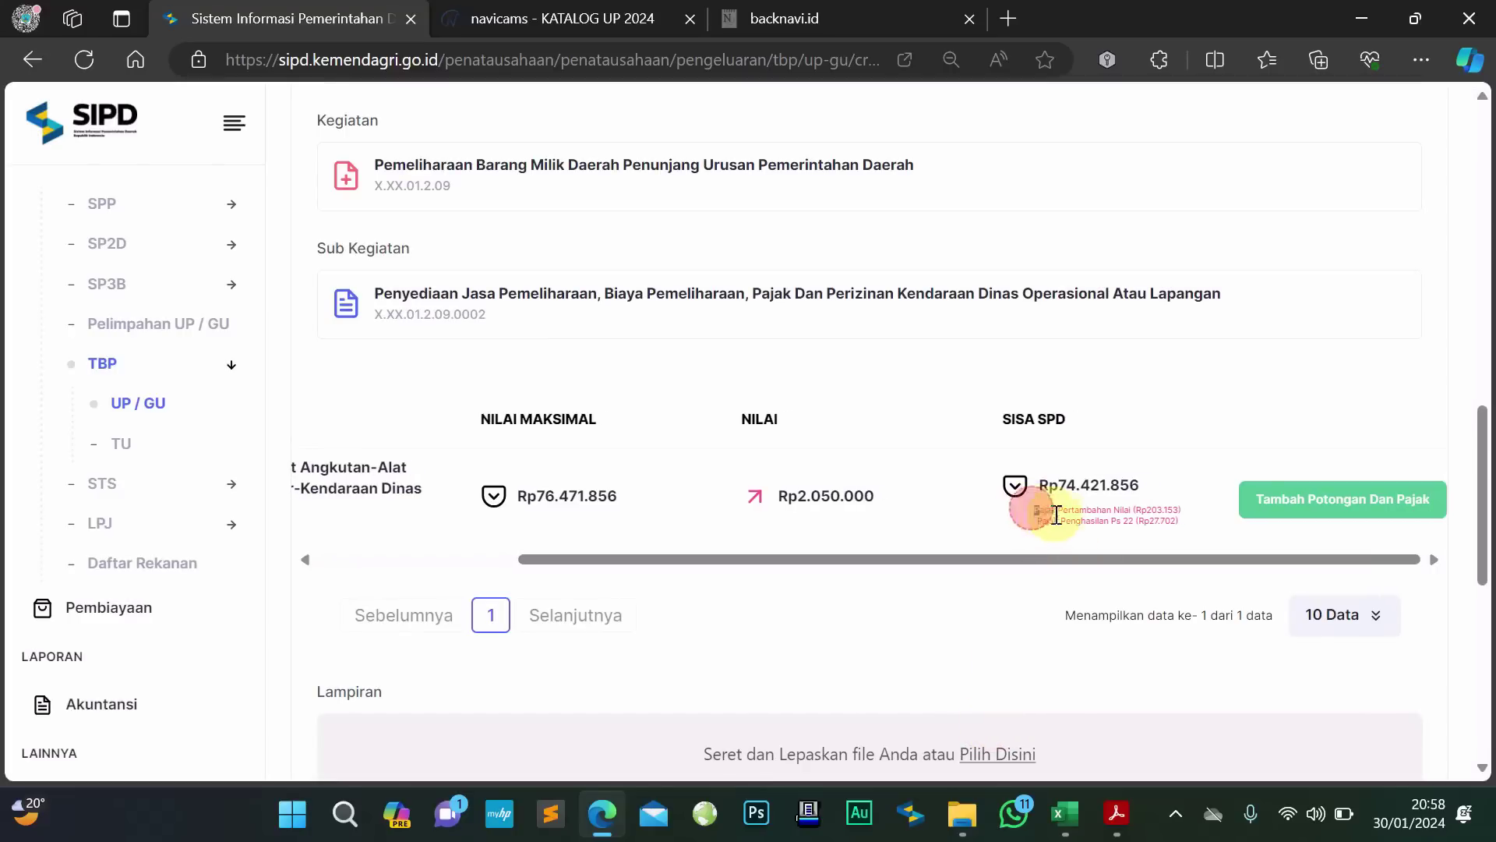
left_click_drag(1033, 508, 1158, 536)
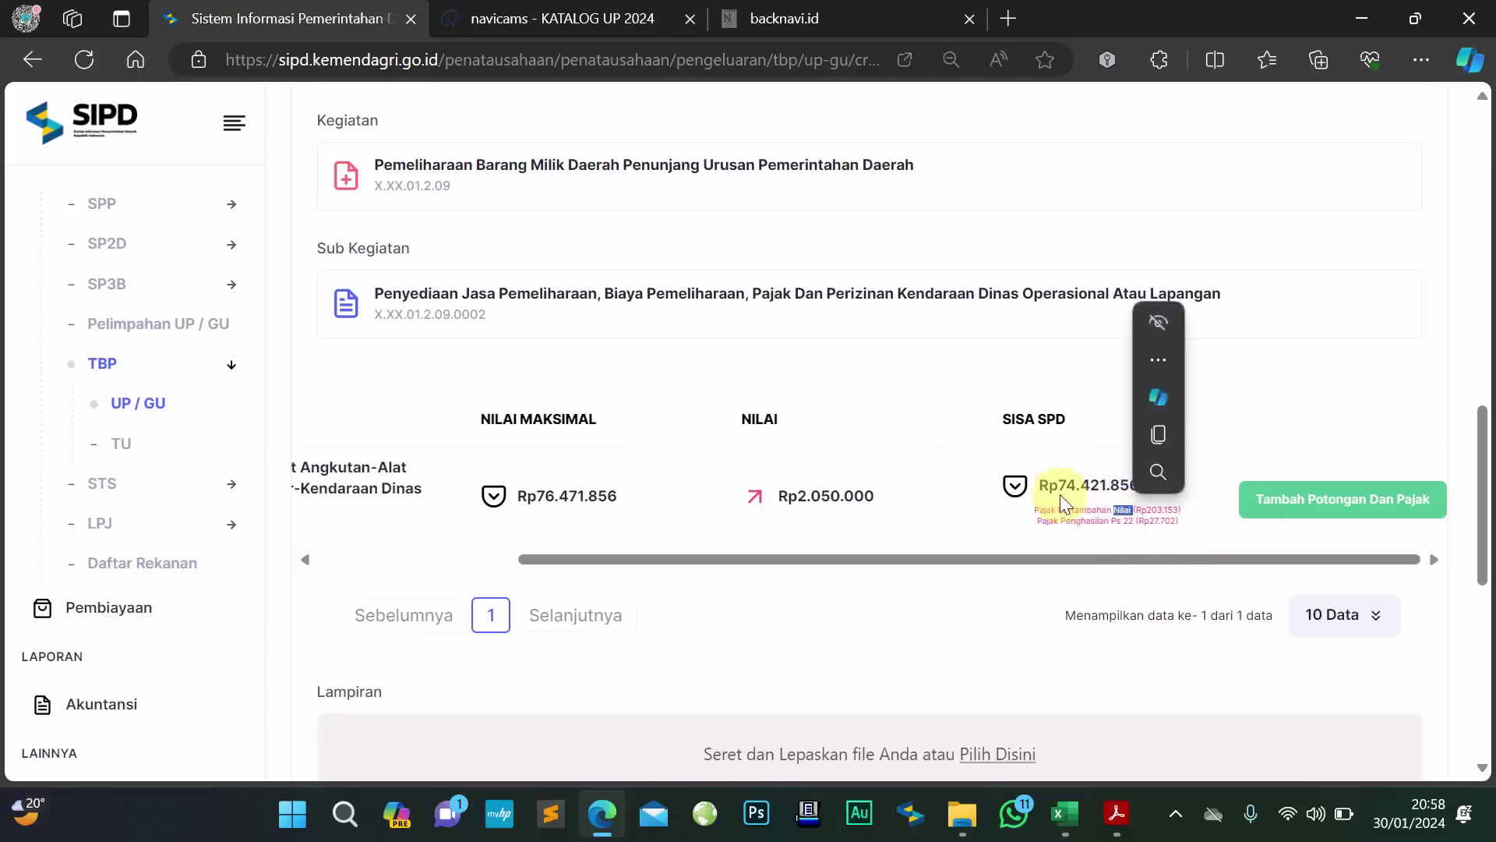
left_click(1087, 517)
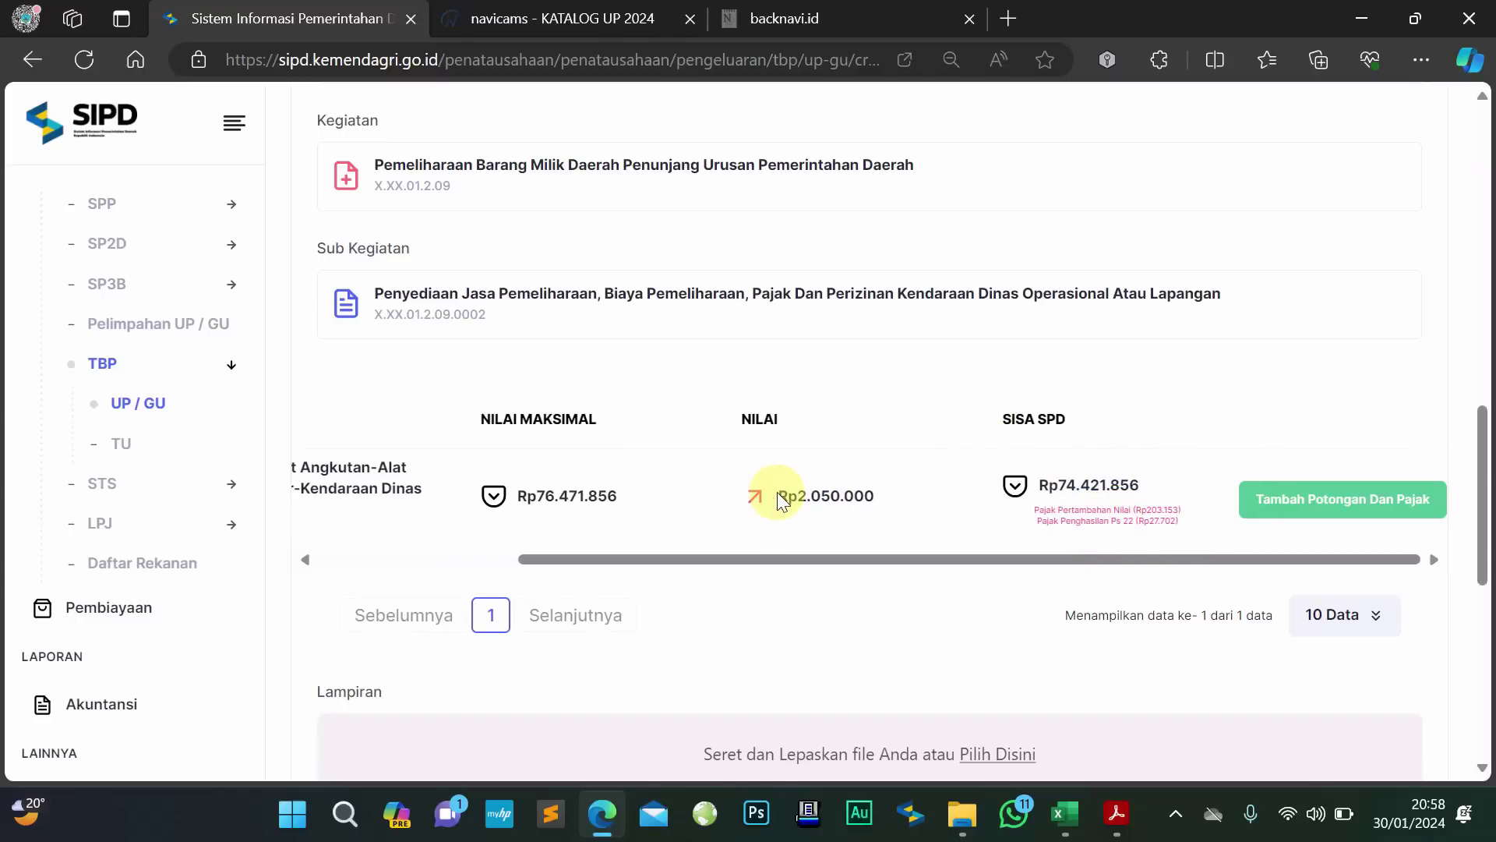
Check the expenditure row's amounts and attach kwitansi.pdf from the revisi folder as the Lampiran
left_click_drag(777, 494, 880, 498)
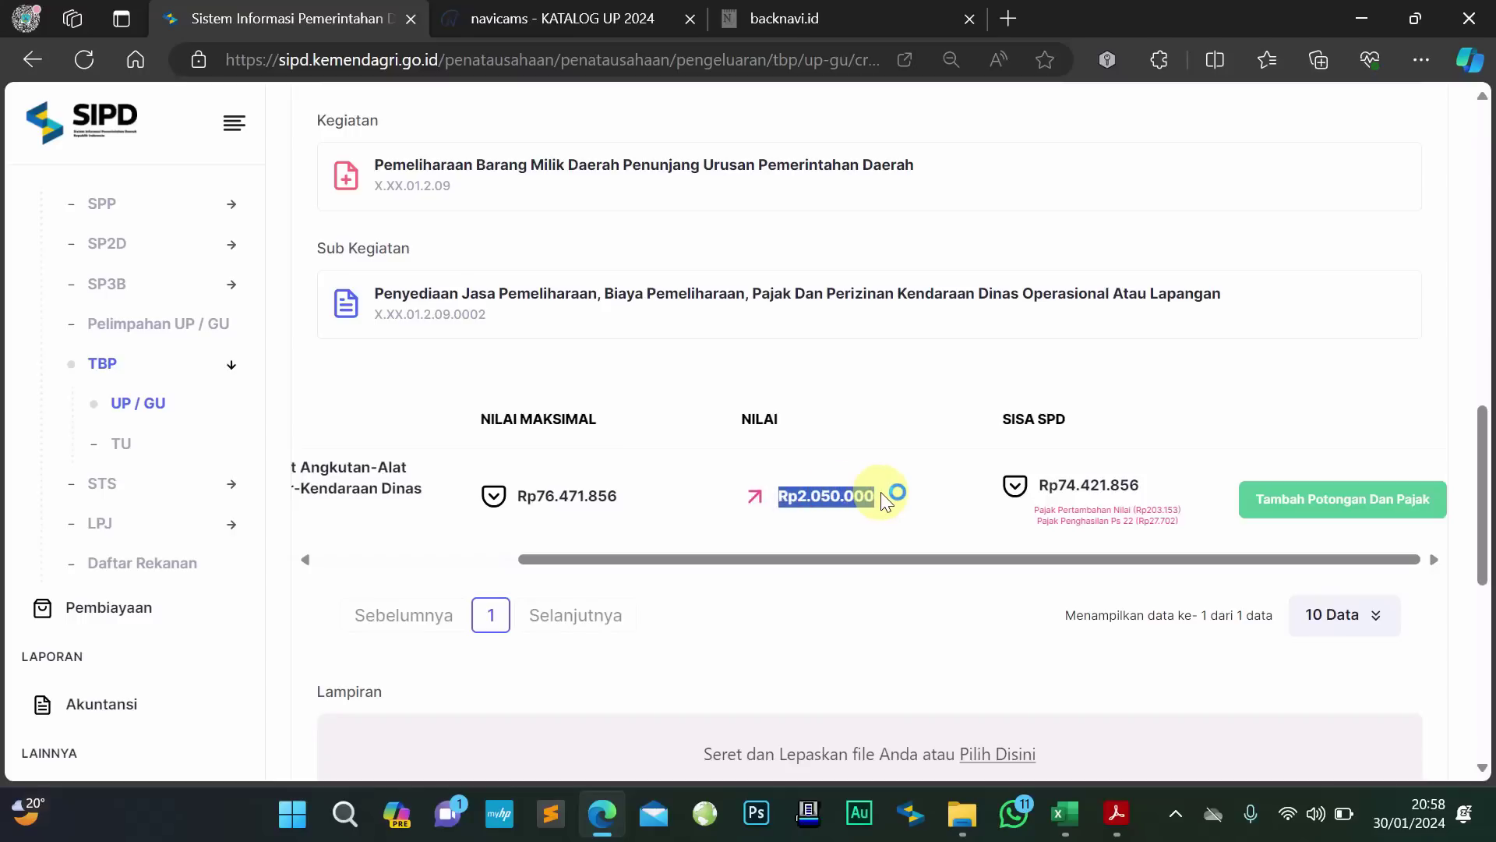
left_click(1099, 522)
left_click(866, 558)
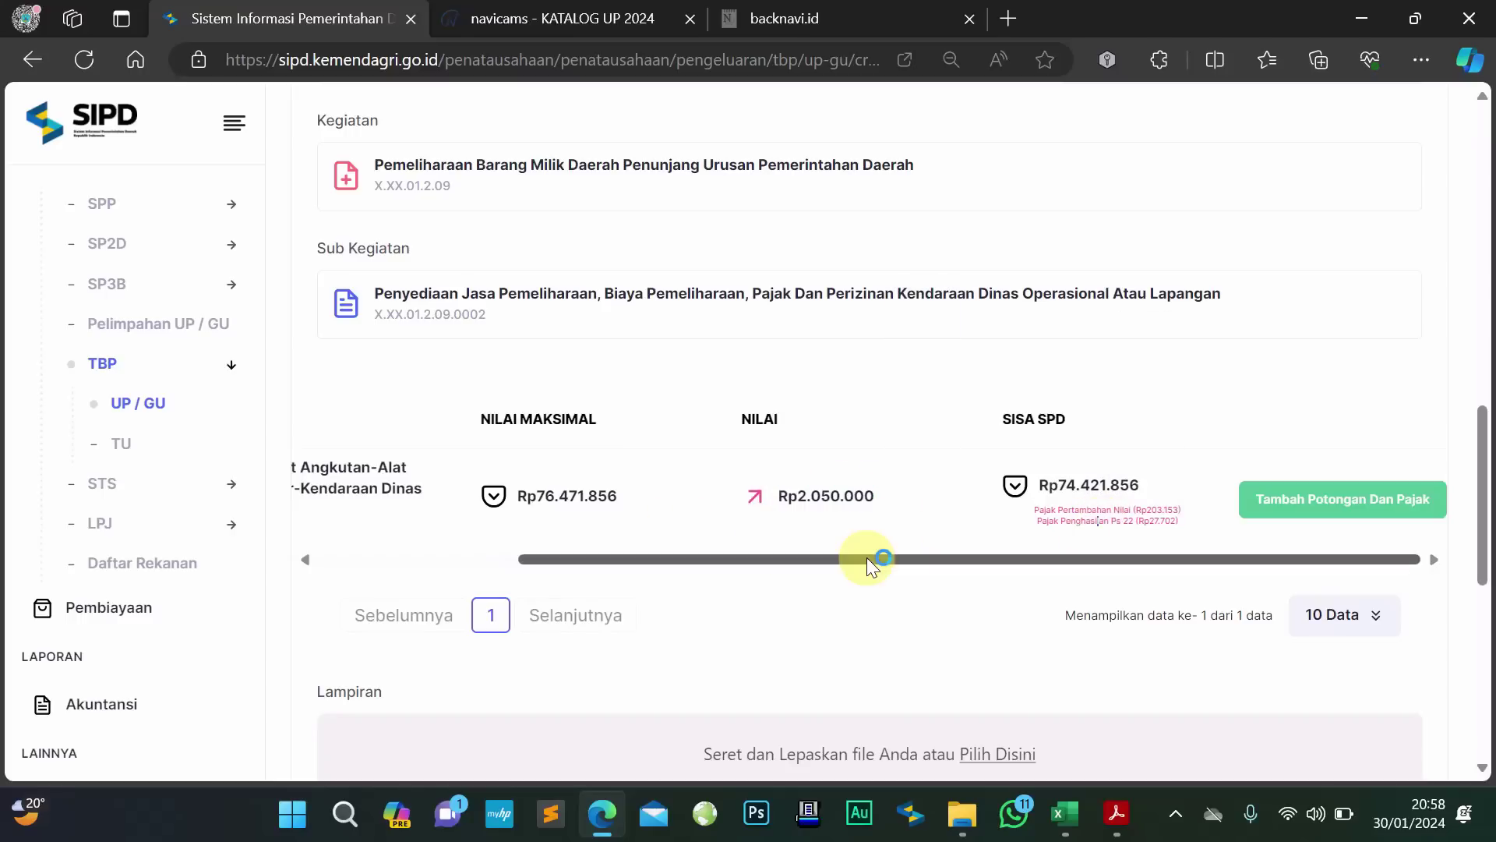
scroll(867, 558, "down", 3)
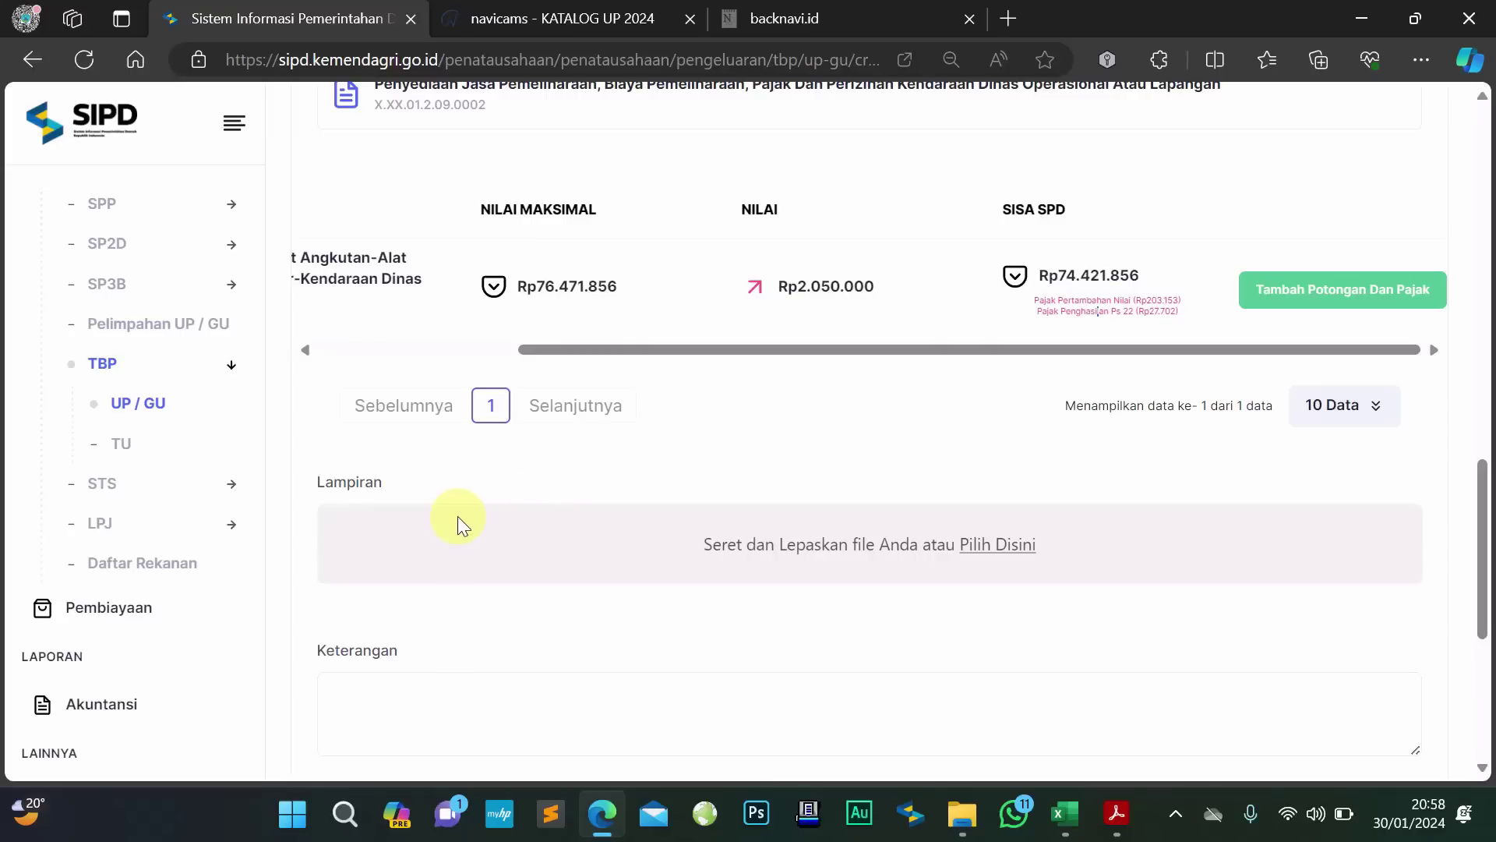
scroll(581, 452, "down", 1)
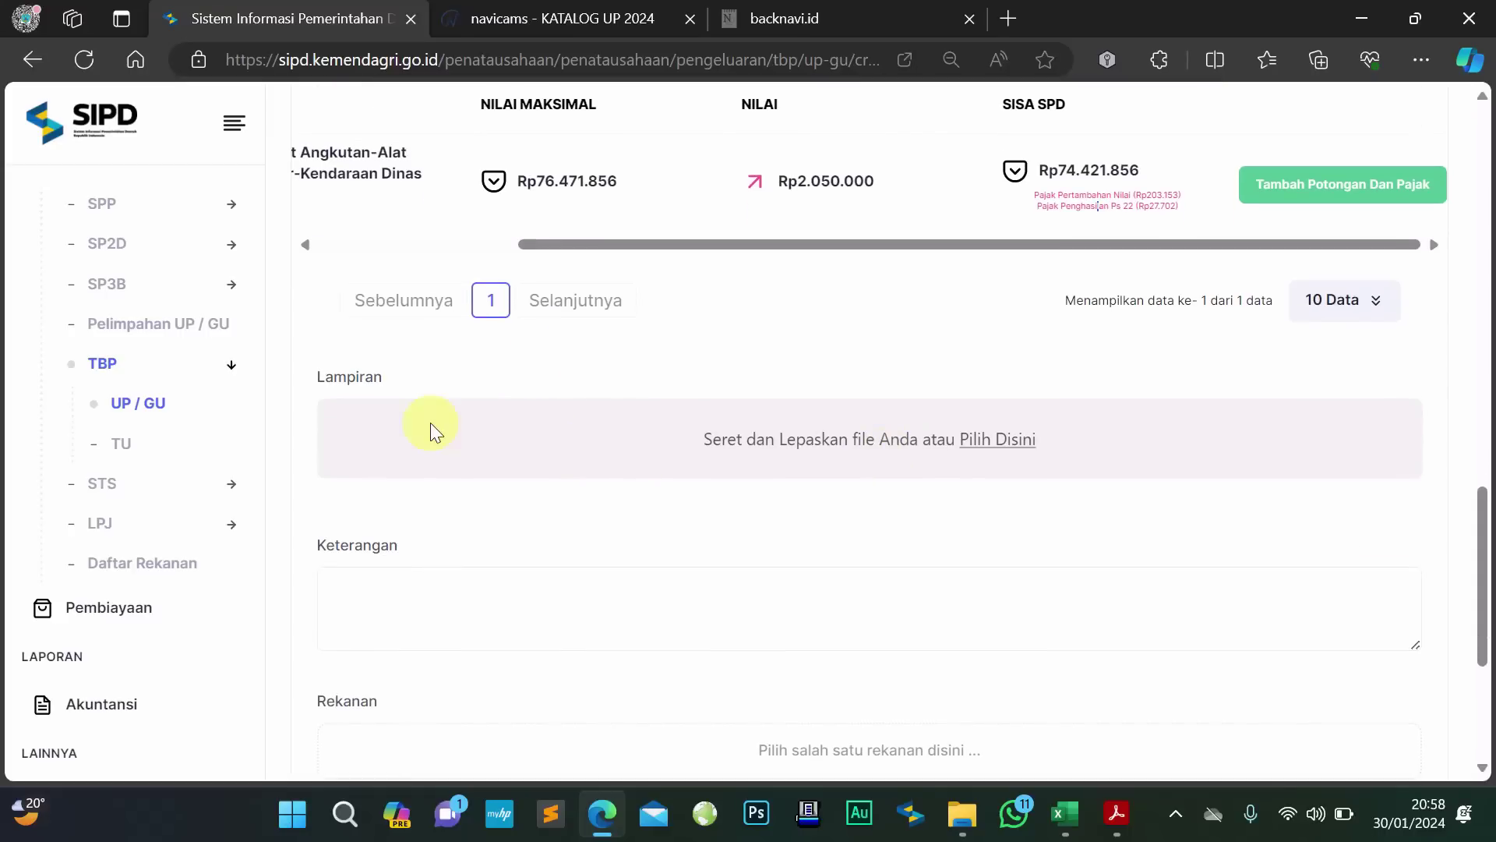
left_click(535, 424)
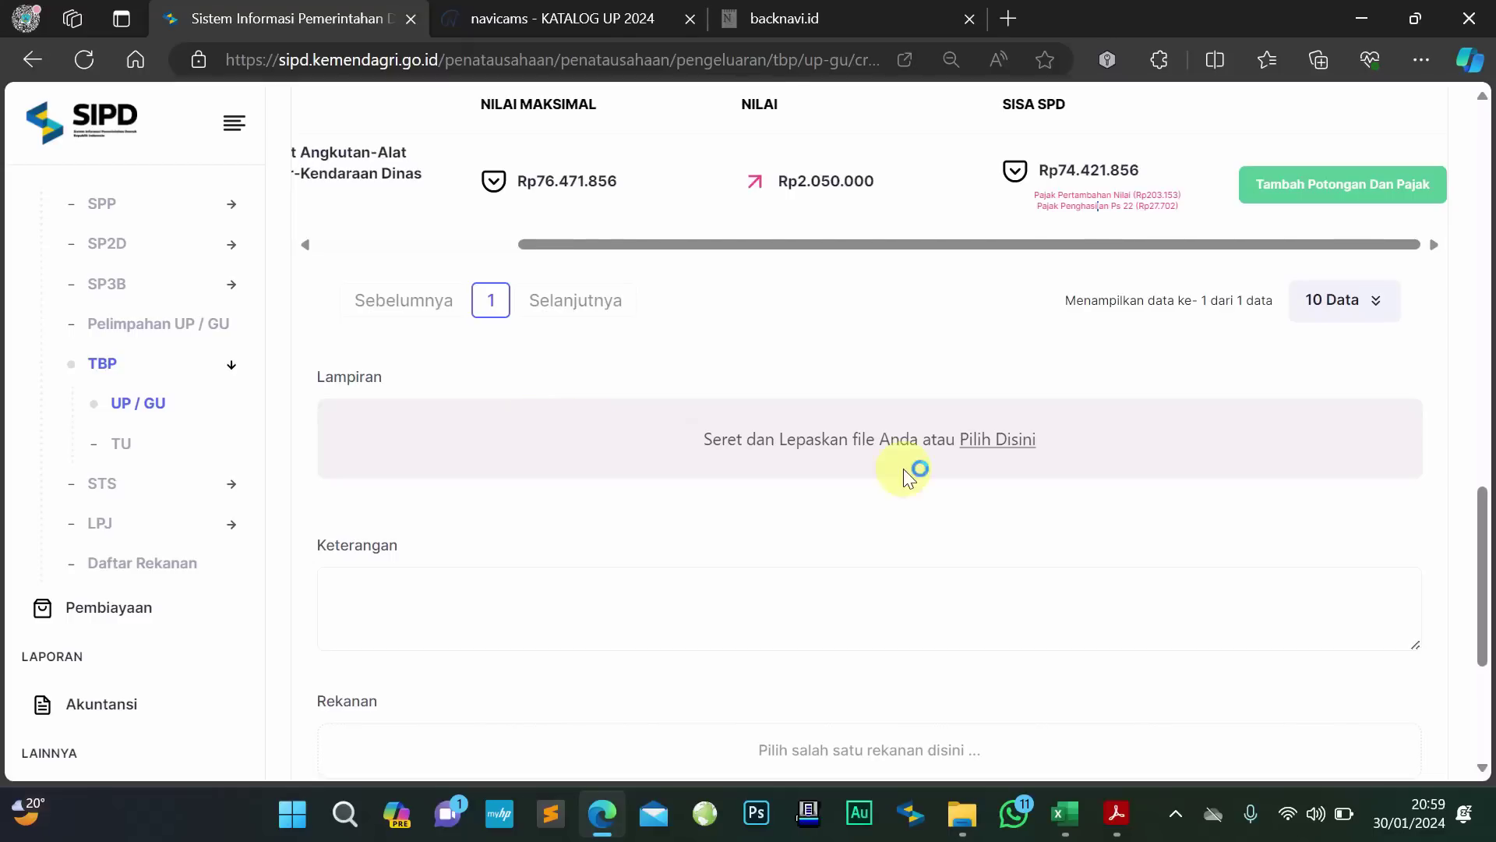
left_click(1003, 437)
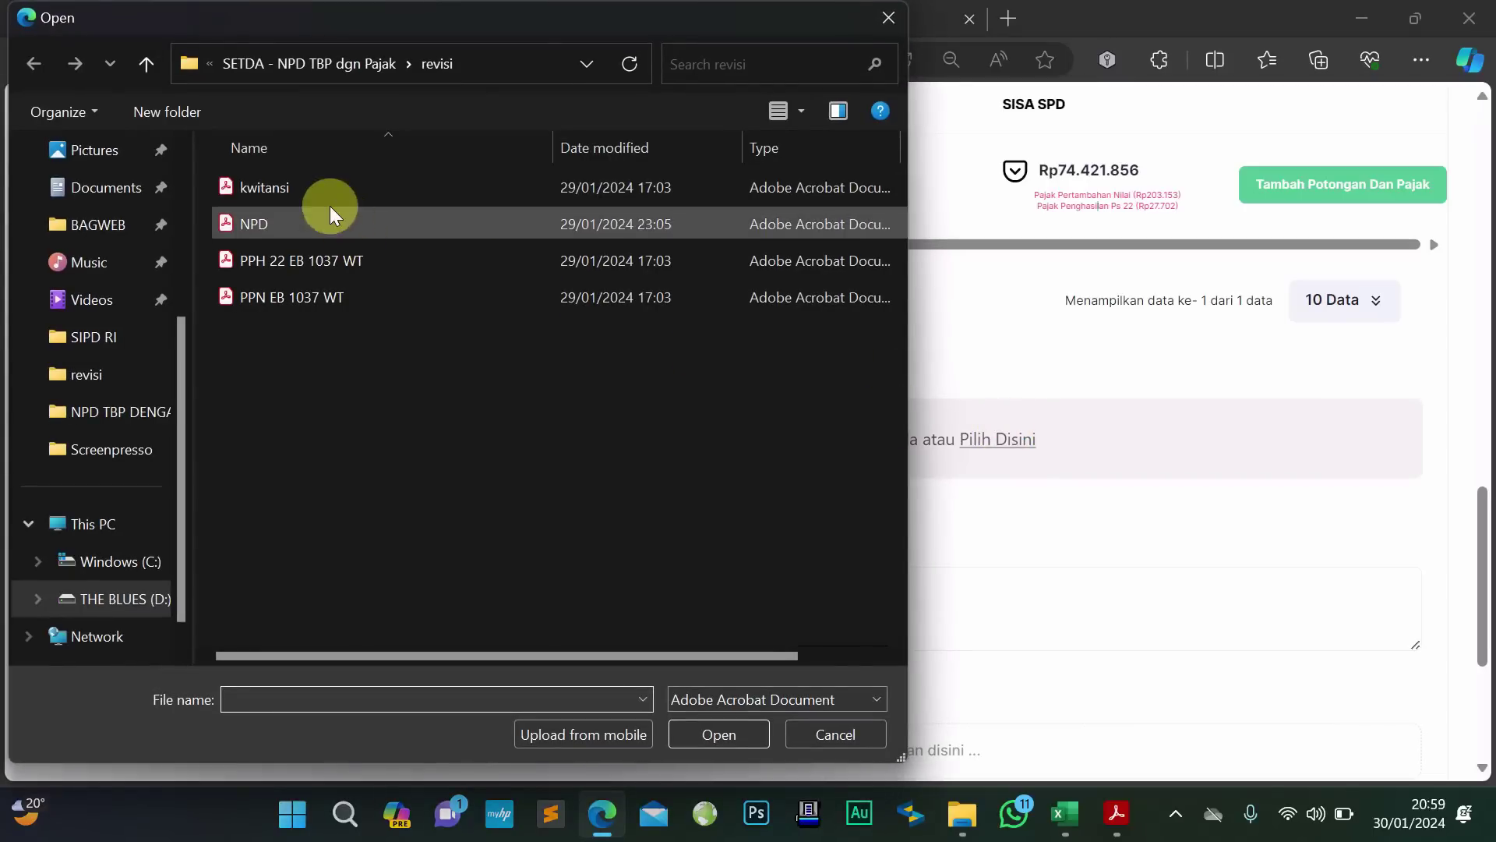
left_click(322, 200)
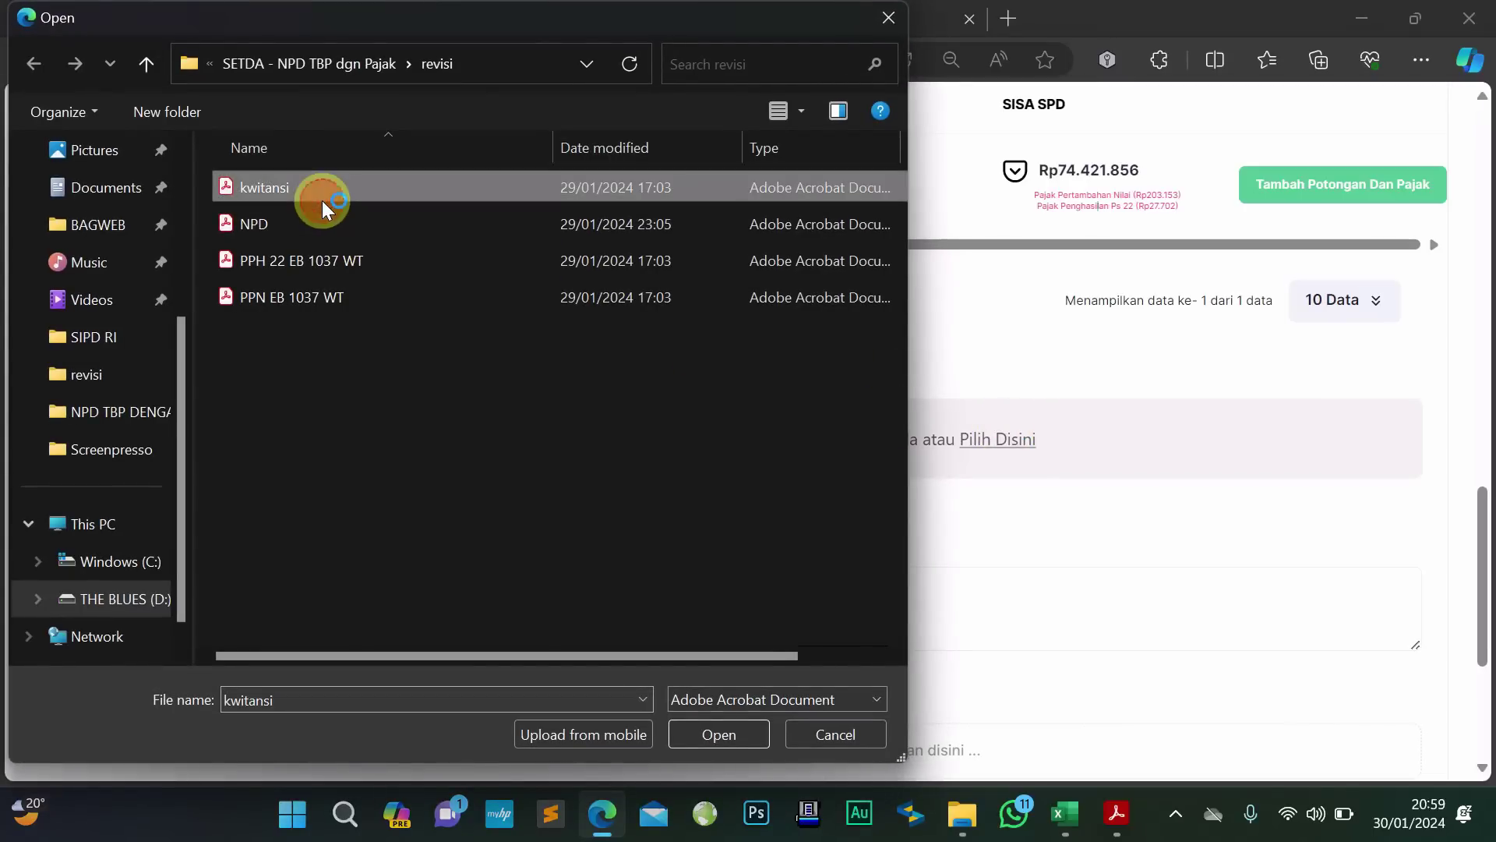
left_click(718, 736)
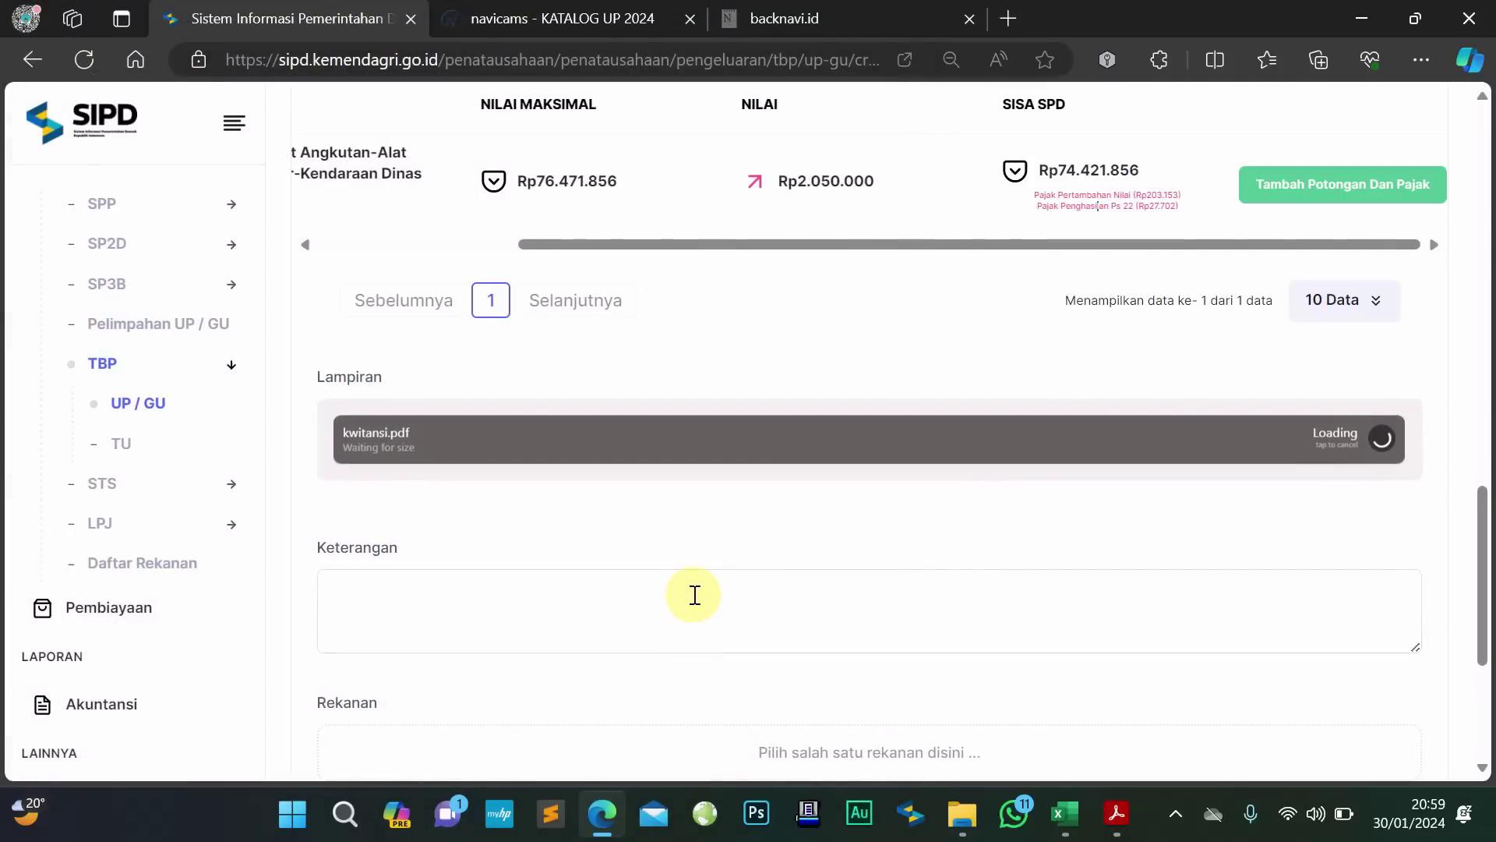
scroll(690, 590, "down", 1)
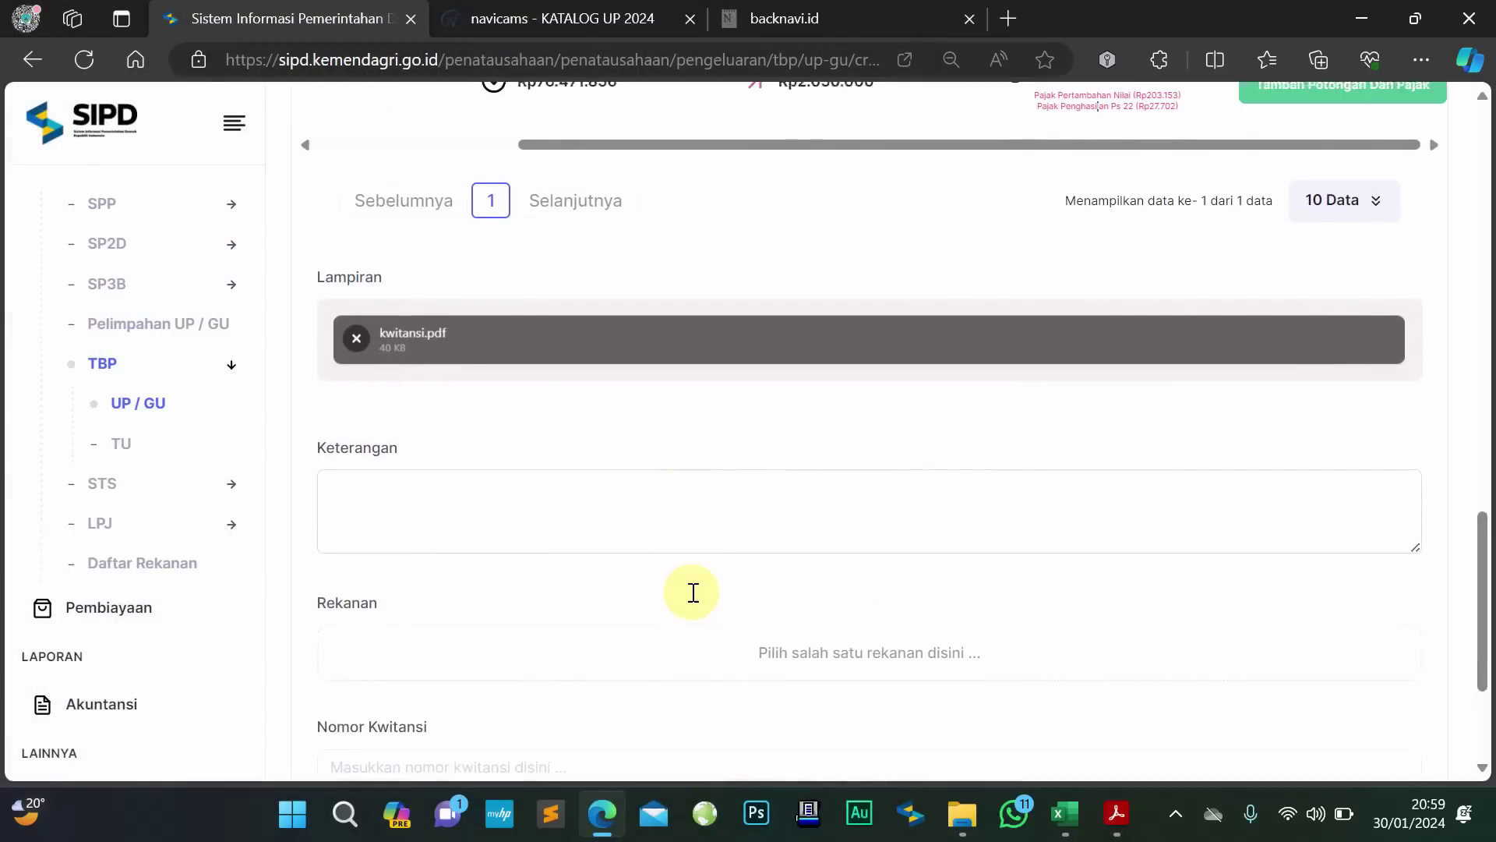
left_click(668, 541)
left_click(1063, 812)
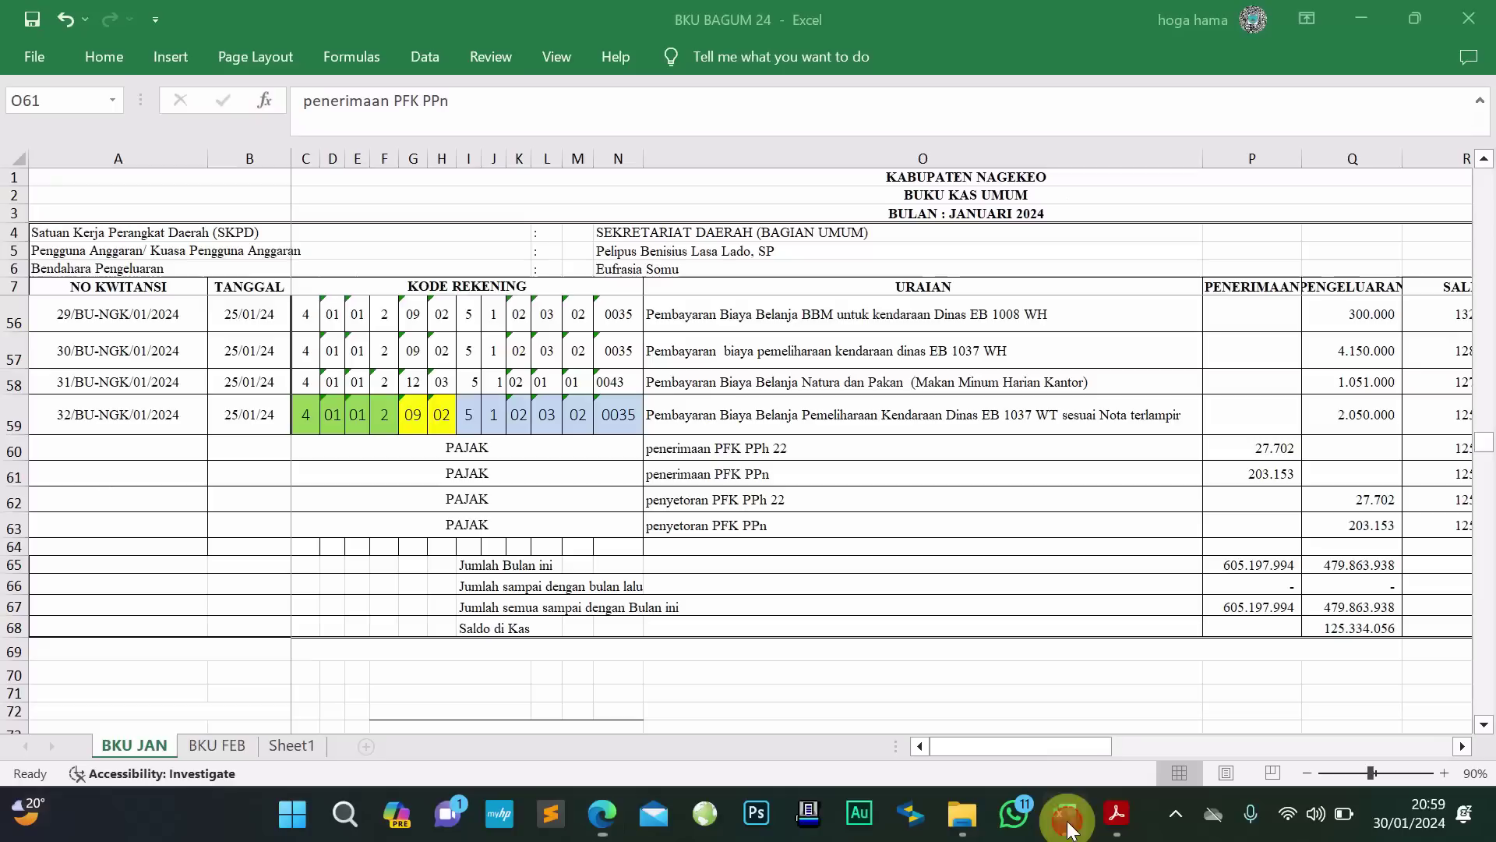
left_click(830, 416)
double_click(830, 415)
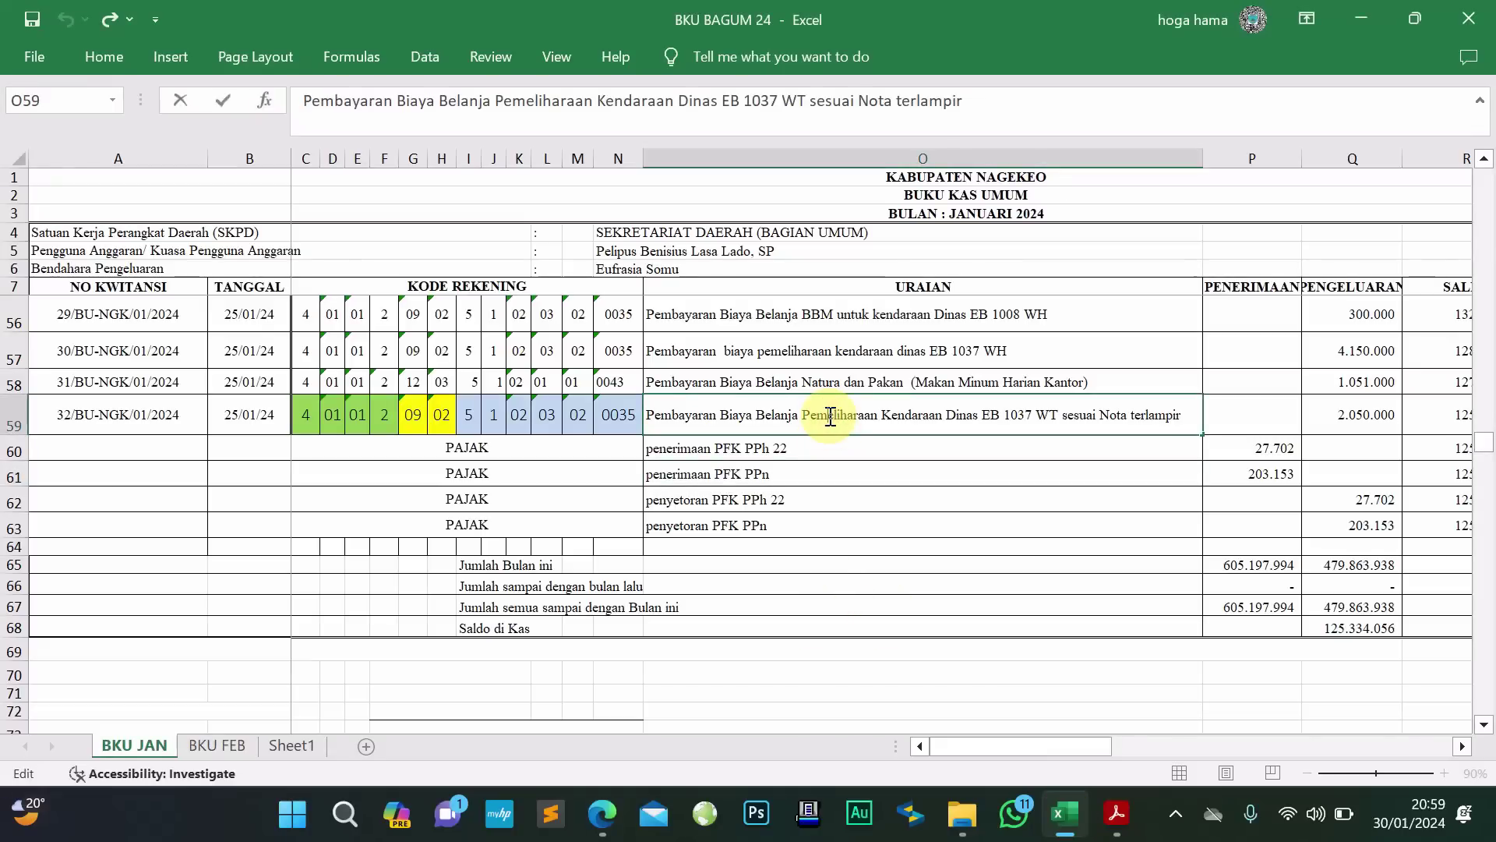
triple_click(830, 415)
key("ctrl+c")
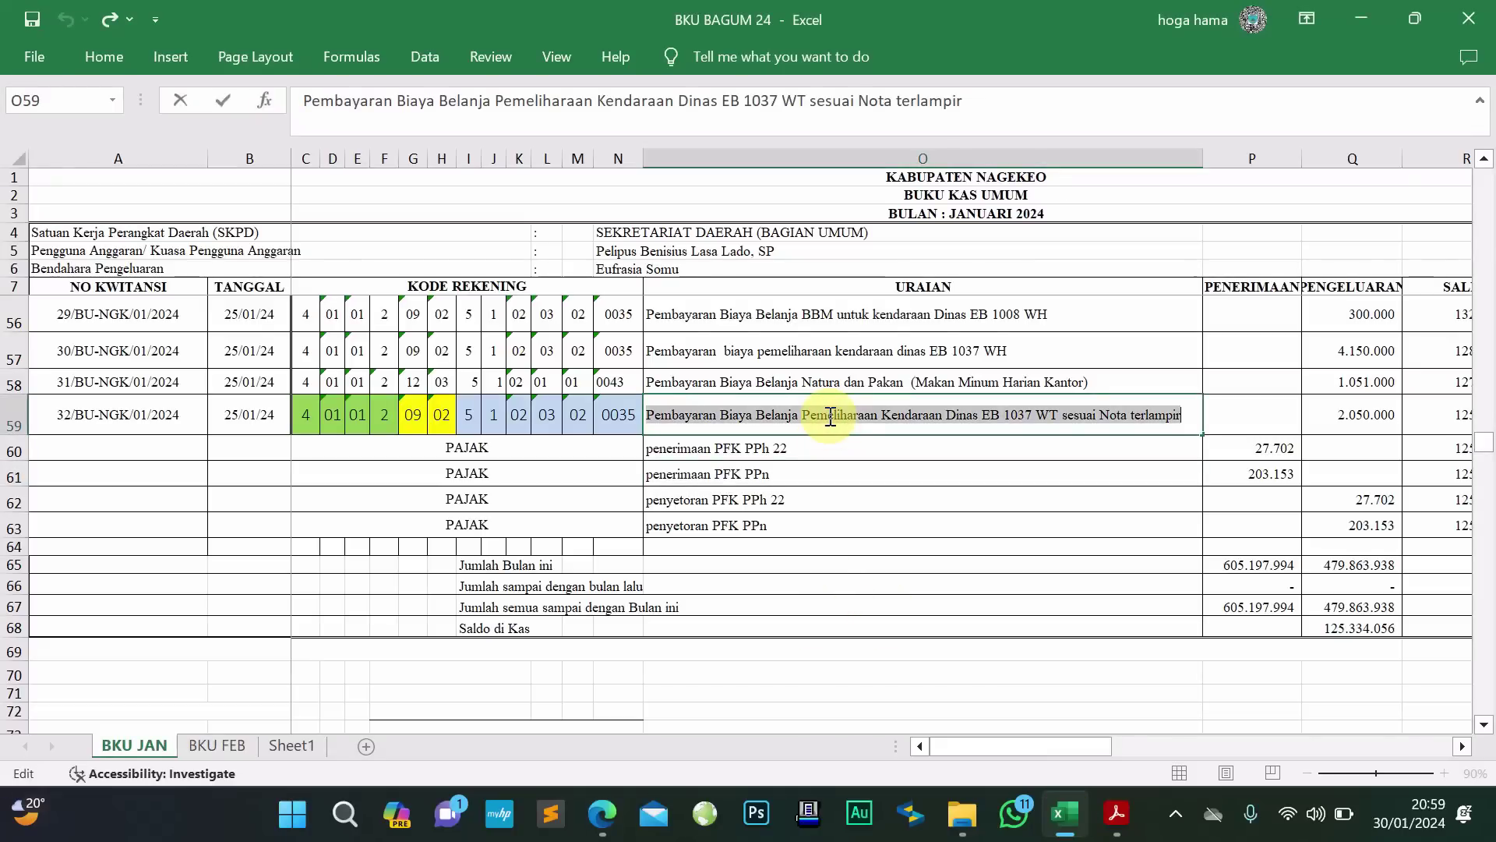
left_click(602, 814)
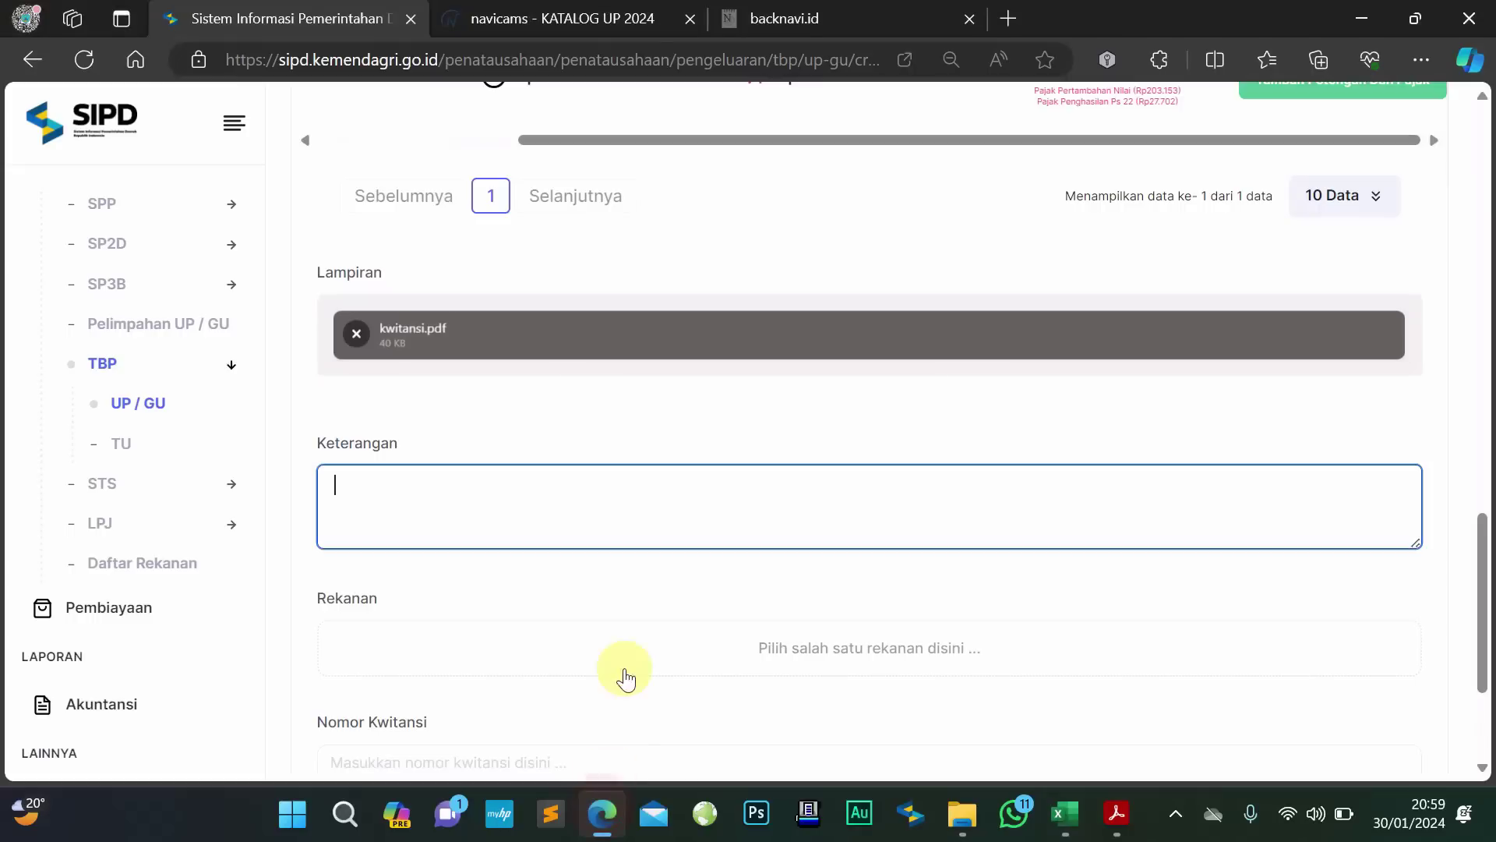
key("ctrl+v")
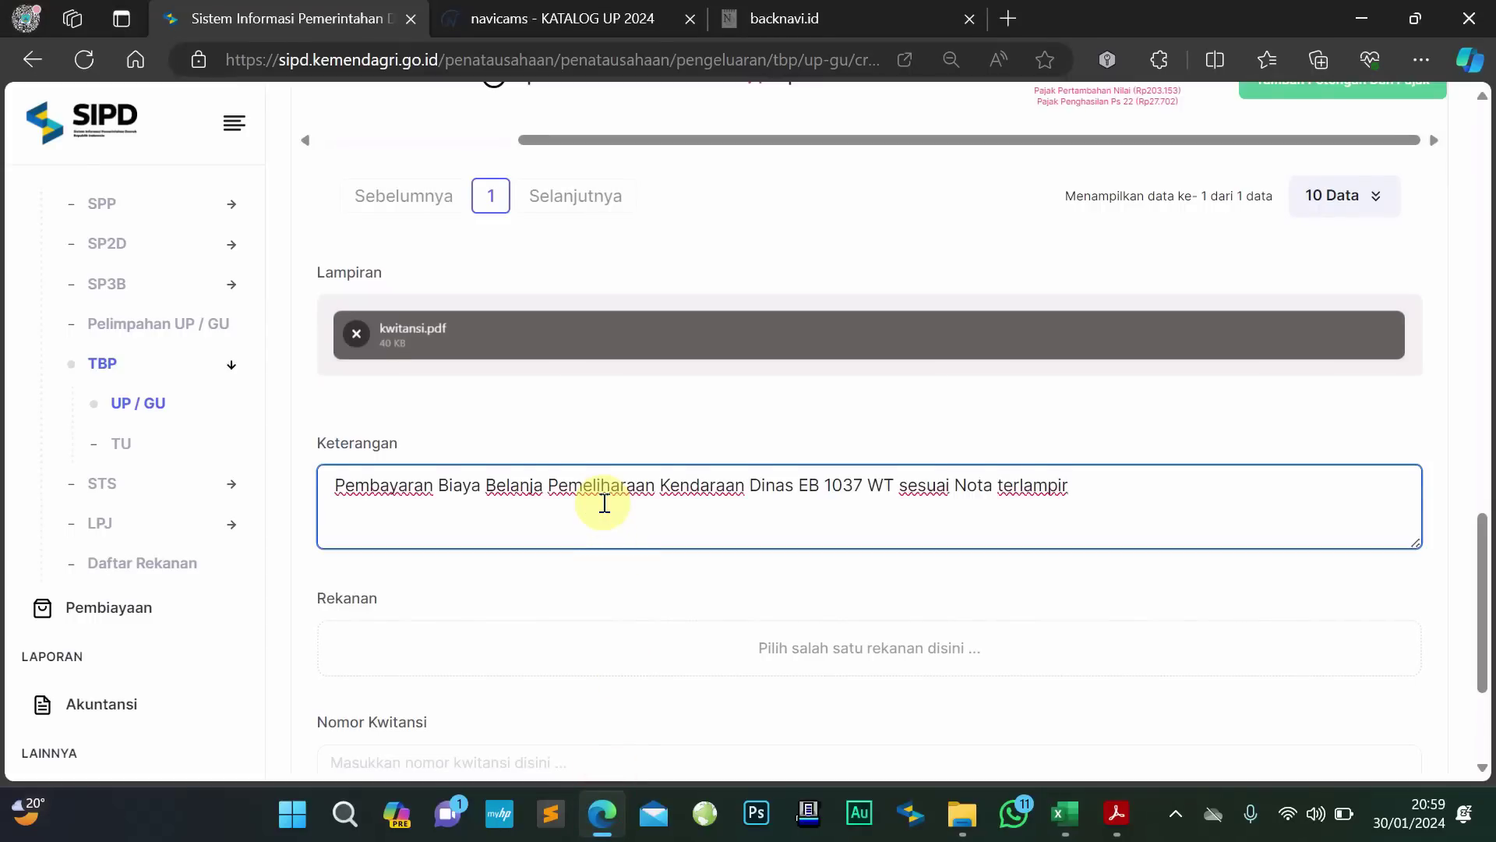
Open the Rekanan selection and look through the companies and account holders on its first page
scroll(754, 575, "down", 1)
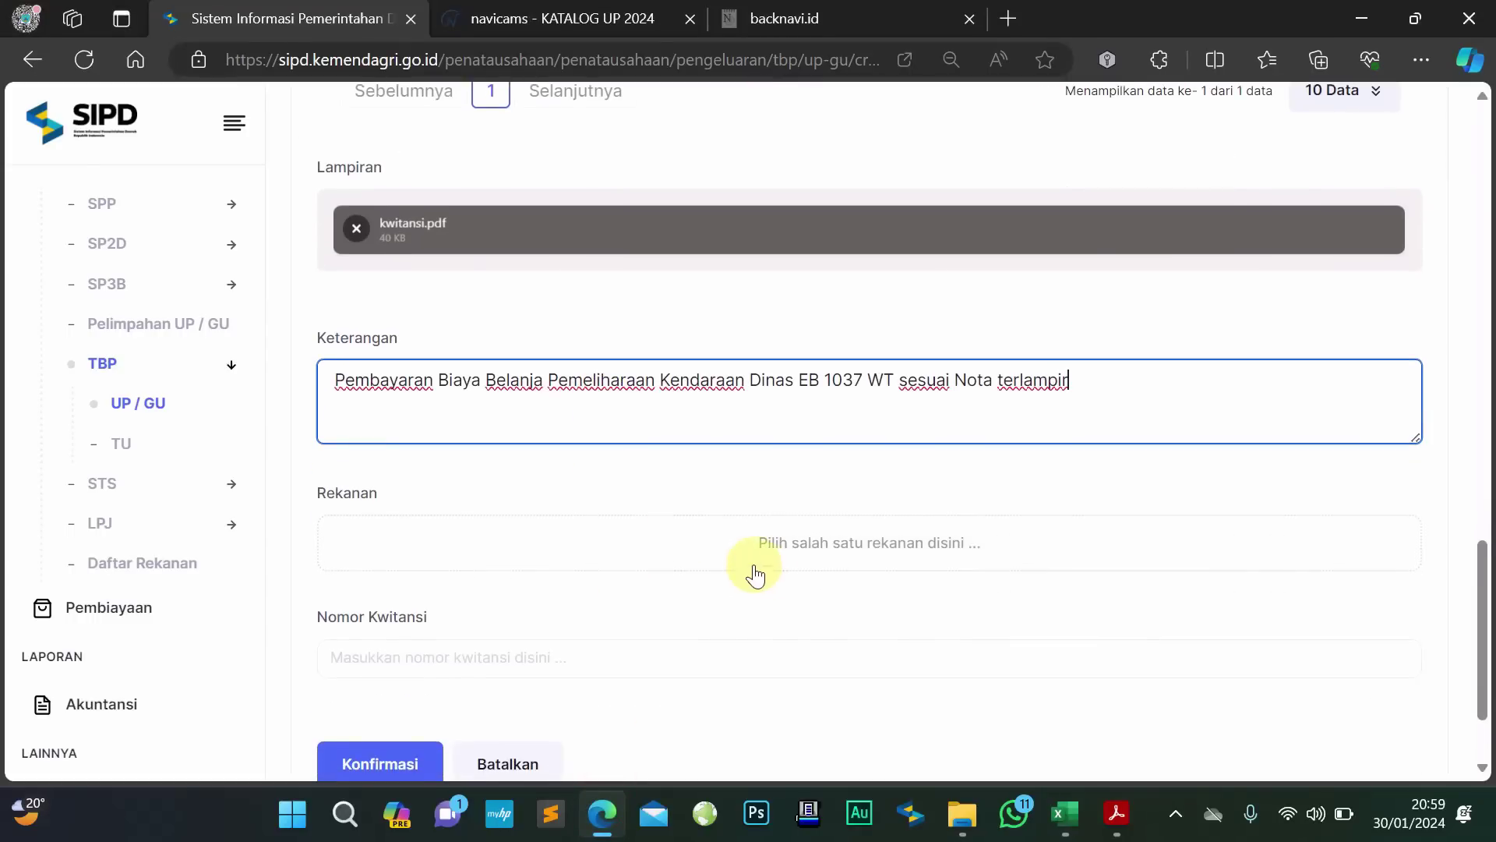
left_click(807, 546)
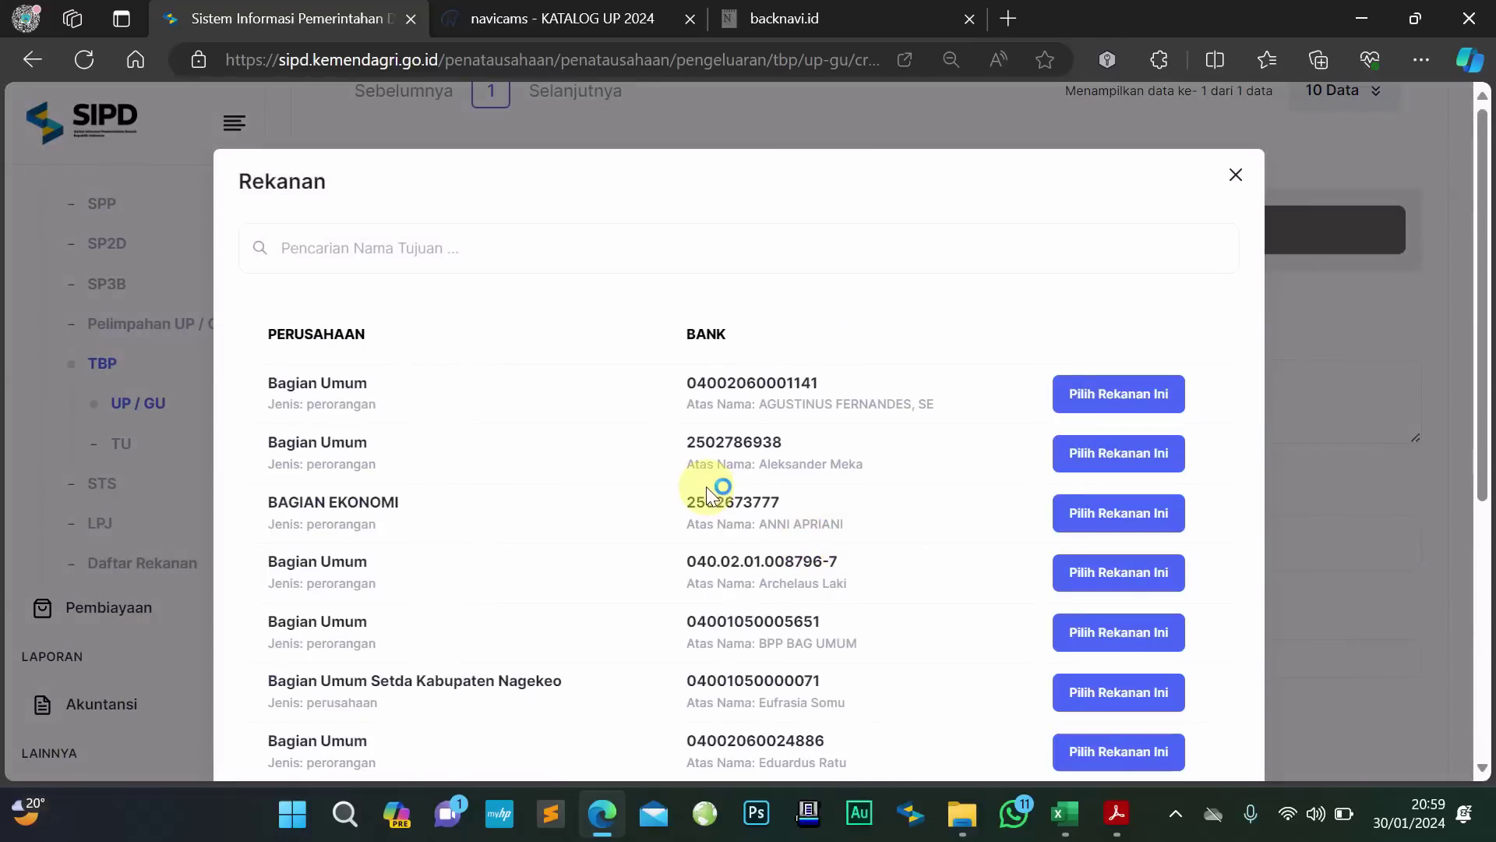
scroll(710, 488, "down", 5)
scroll(711, 484, "up", 1)
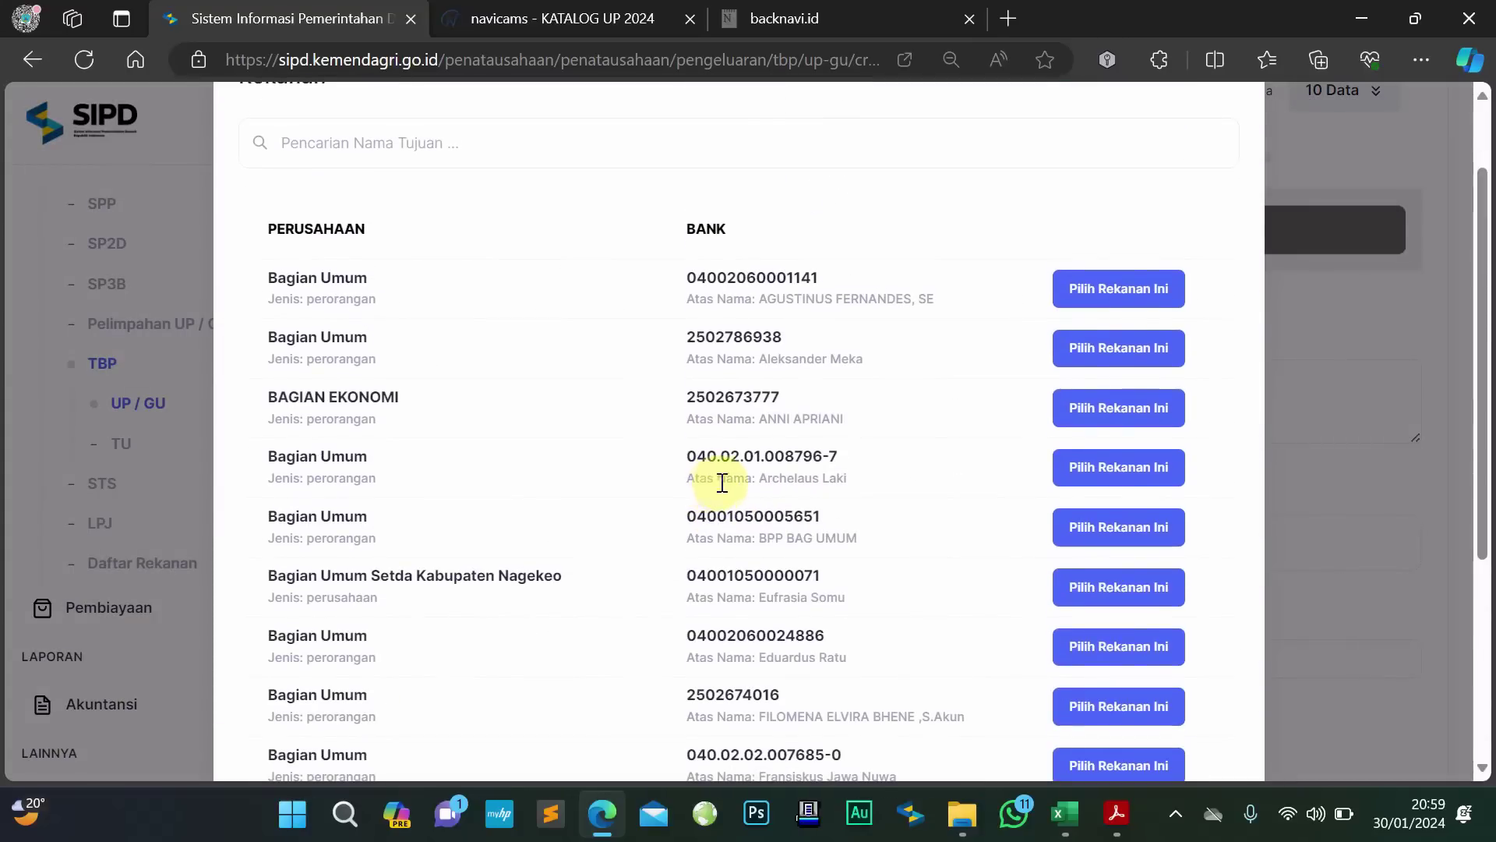
scroll(718, 484, "down", 1)
scroll(722, 489, "up", 1)
scroll(720, 491, "down", 3)
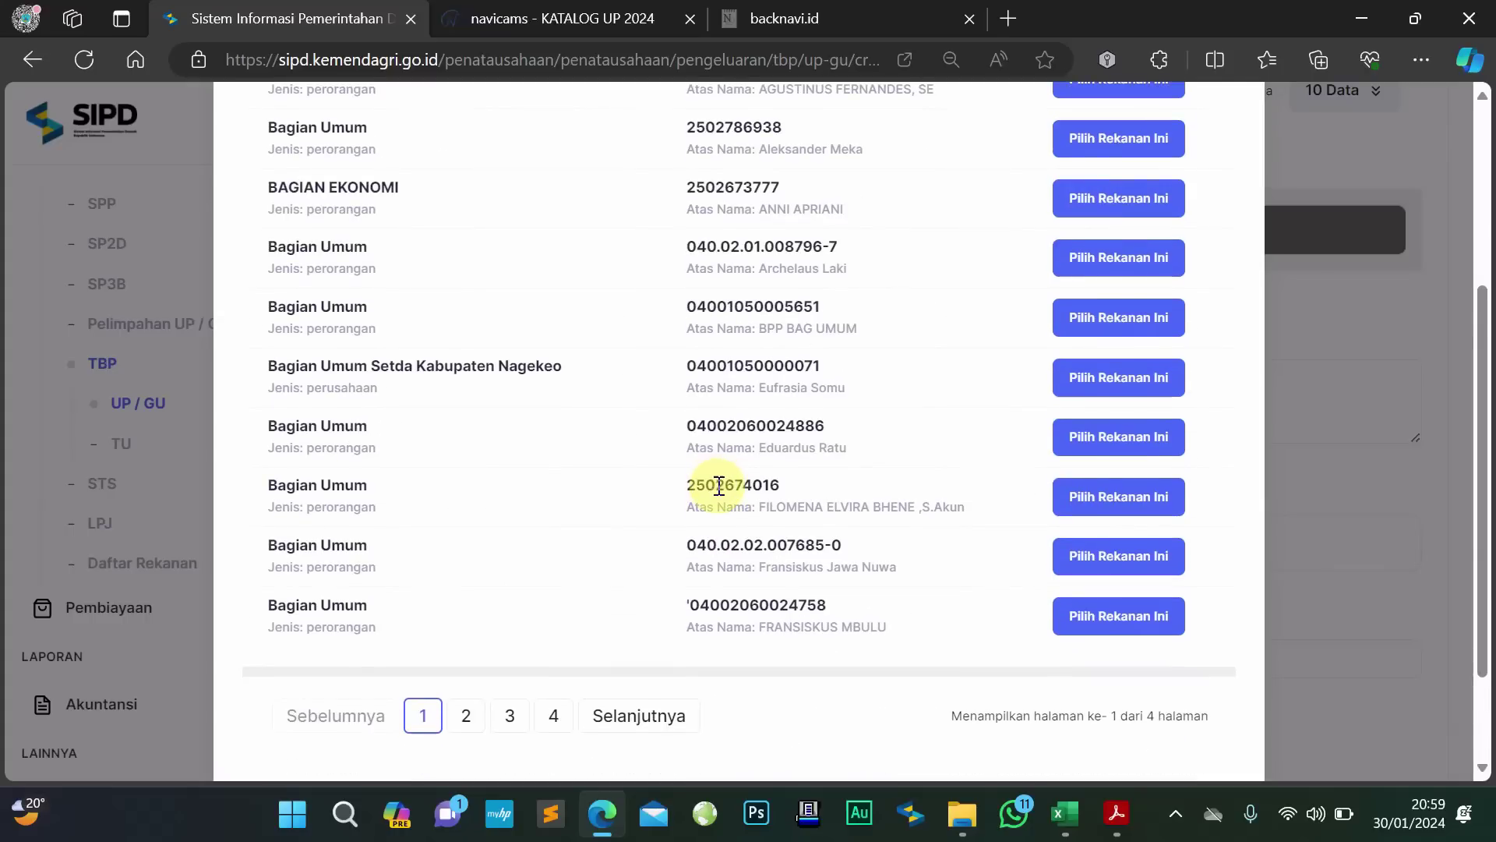
scroll(719, 485, "down", 2)
left_click_drag(778, 463, 887, 461)
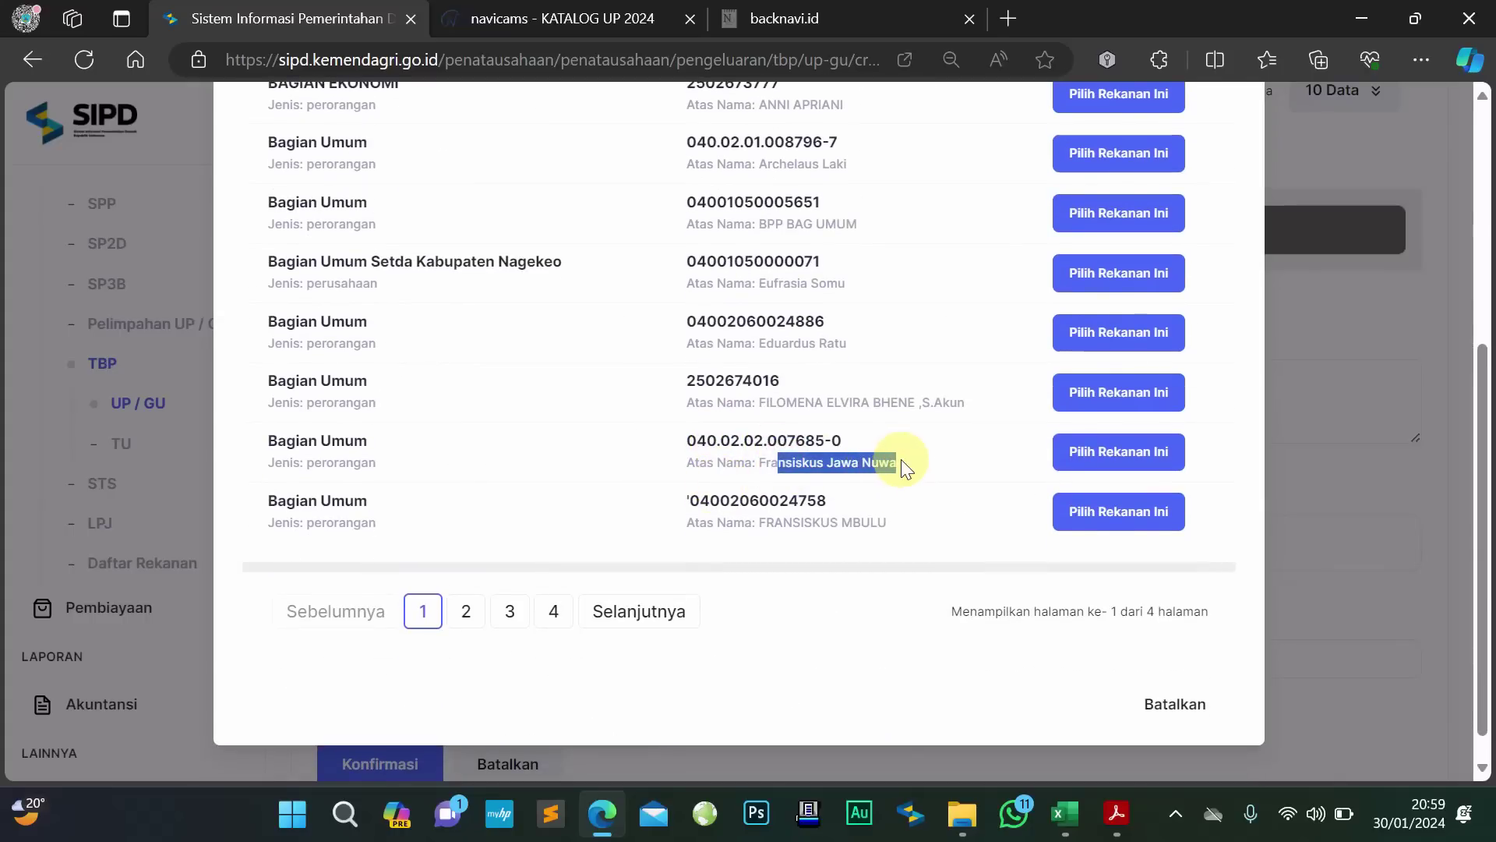
scroll(848, 455, "up", 5)
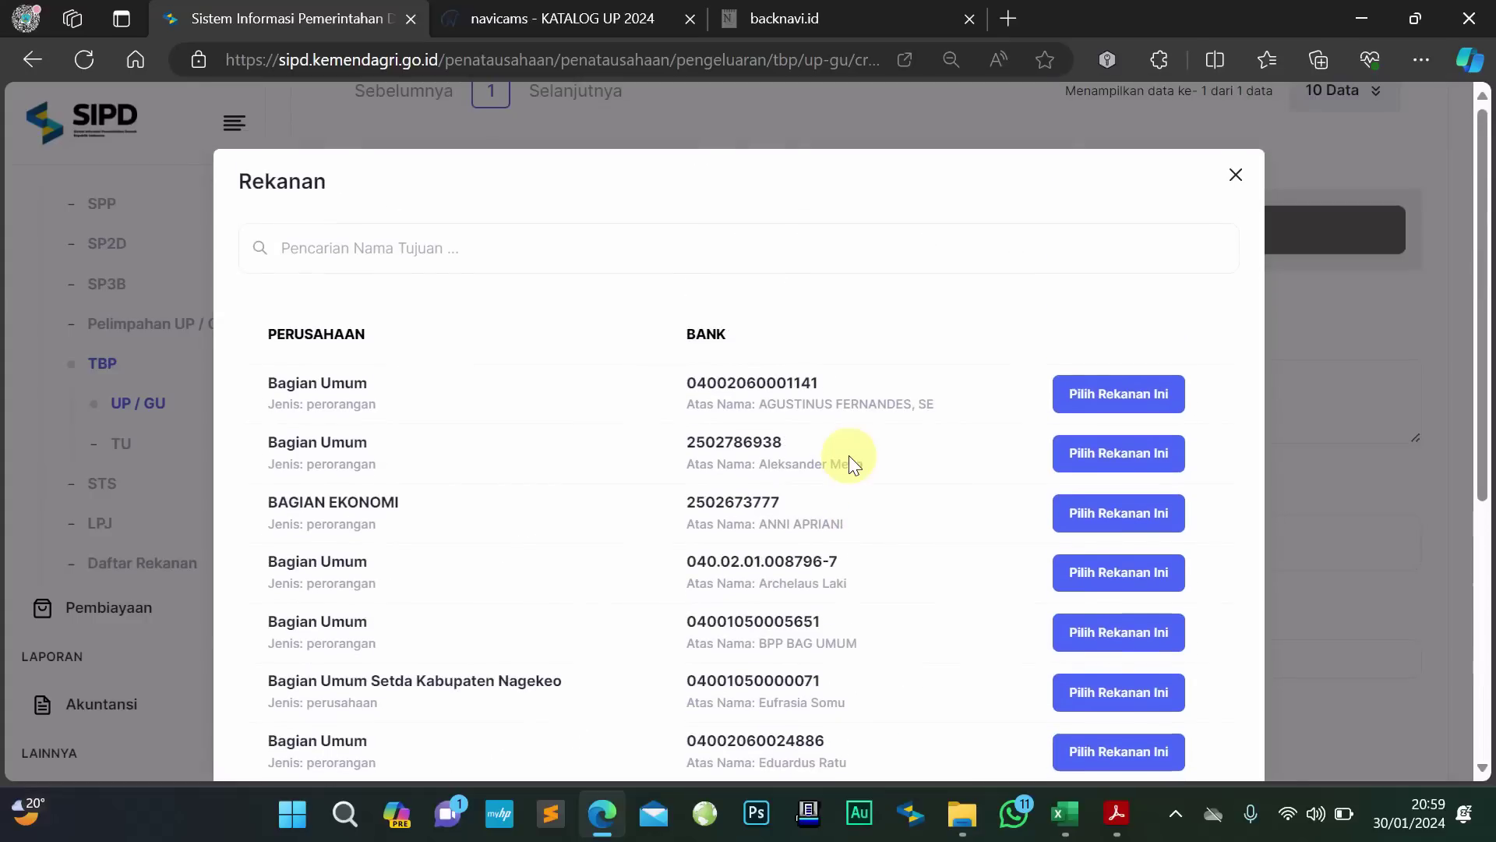
scroll(849, 455, "down", 5)
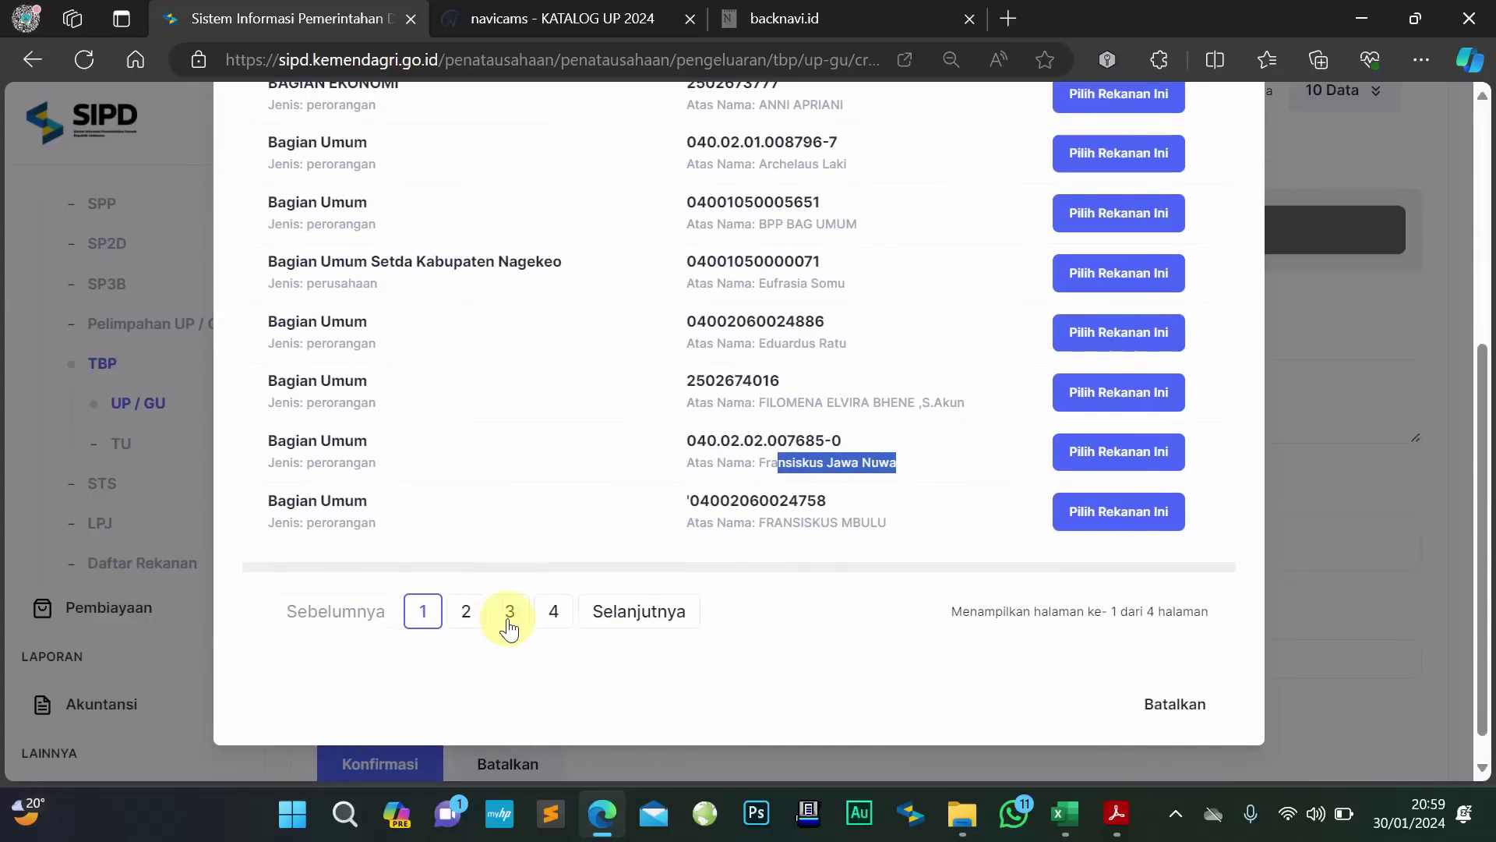
Find UD. Master on page 3 of the Rekanan list and choose it as the payment's rekanan
left_click(466, 613)
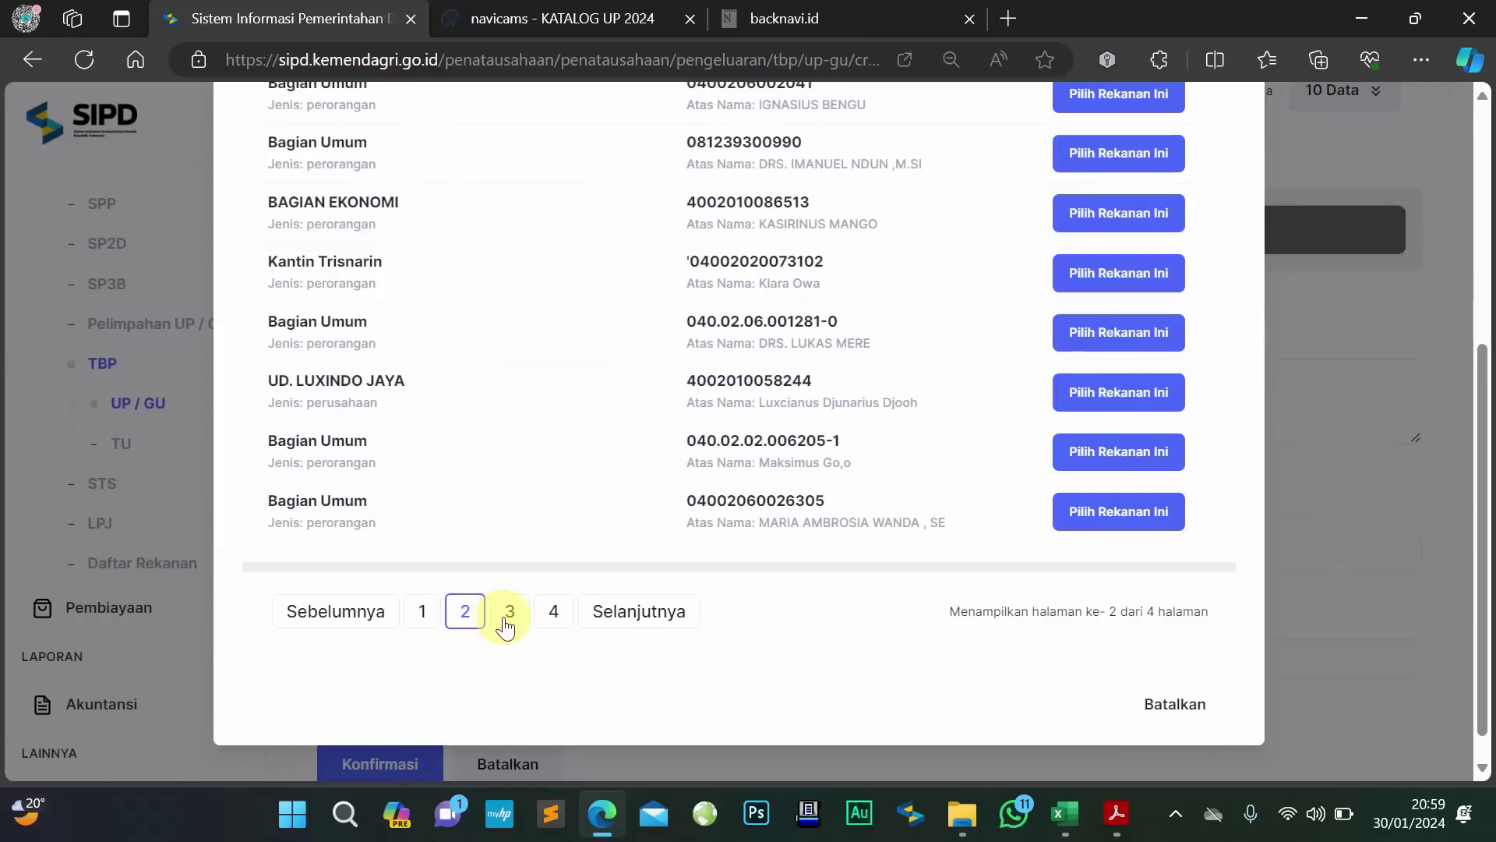
left_click(505, 615)
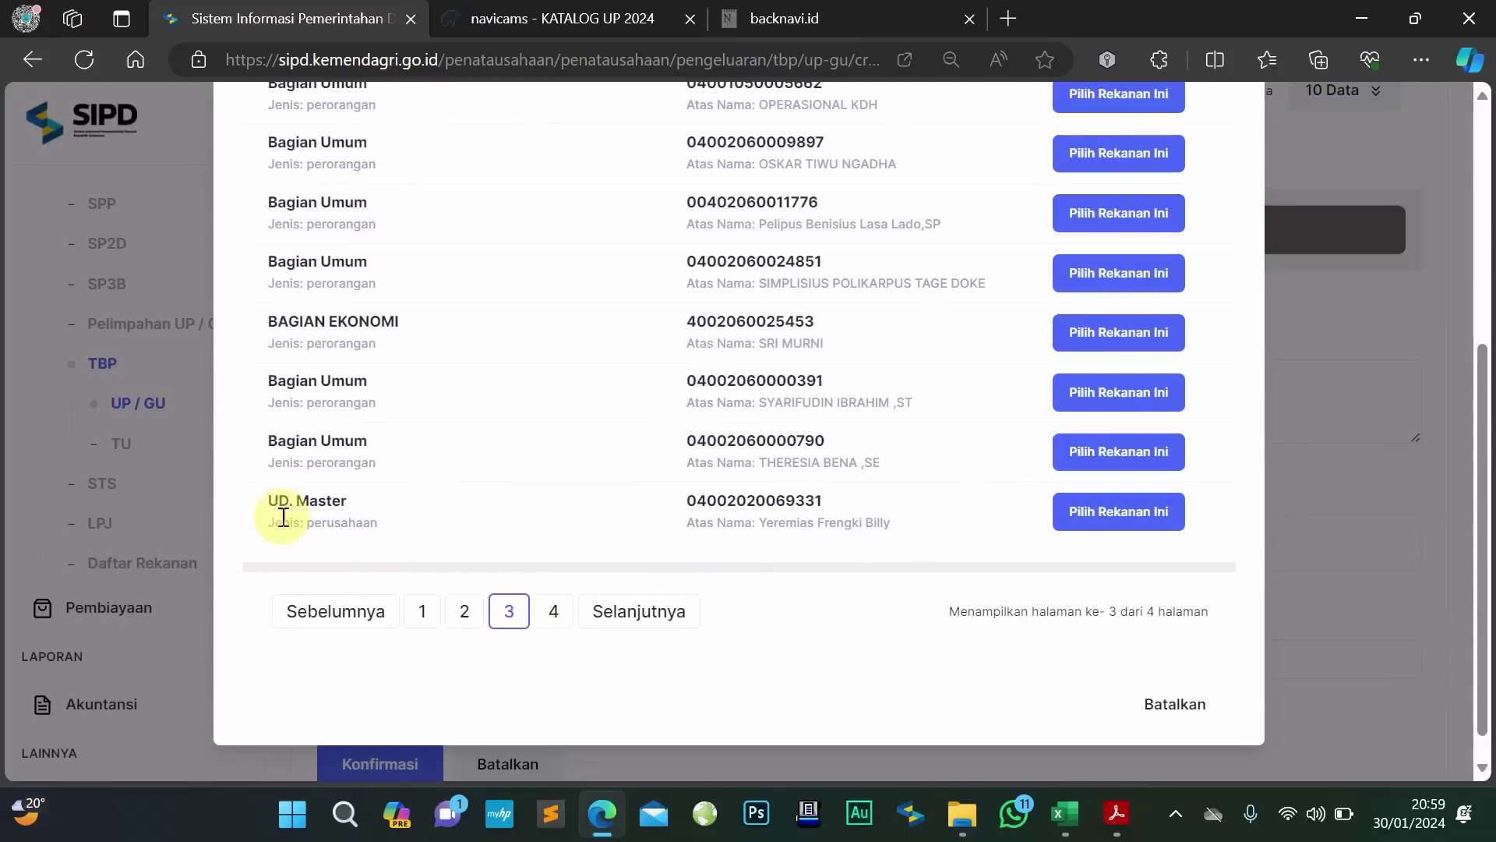
left_click_drag(267, 499, 395, 519)
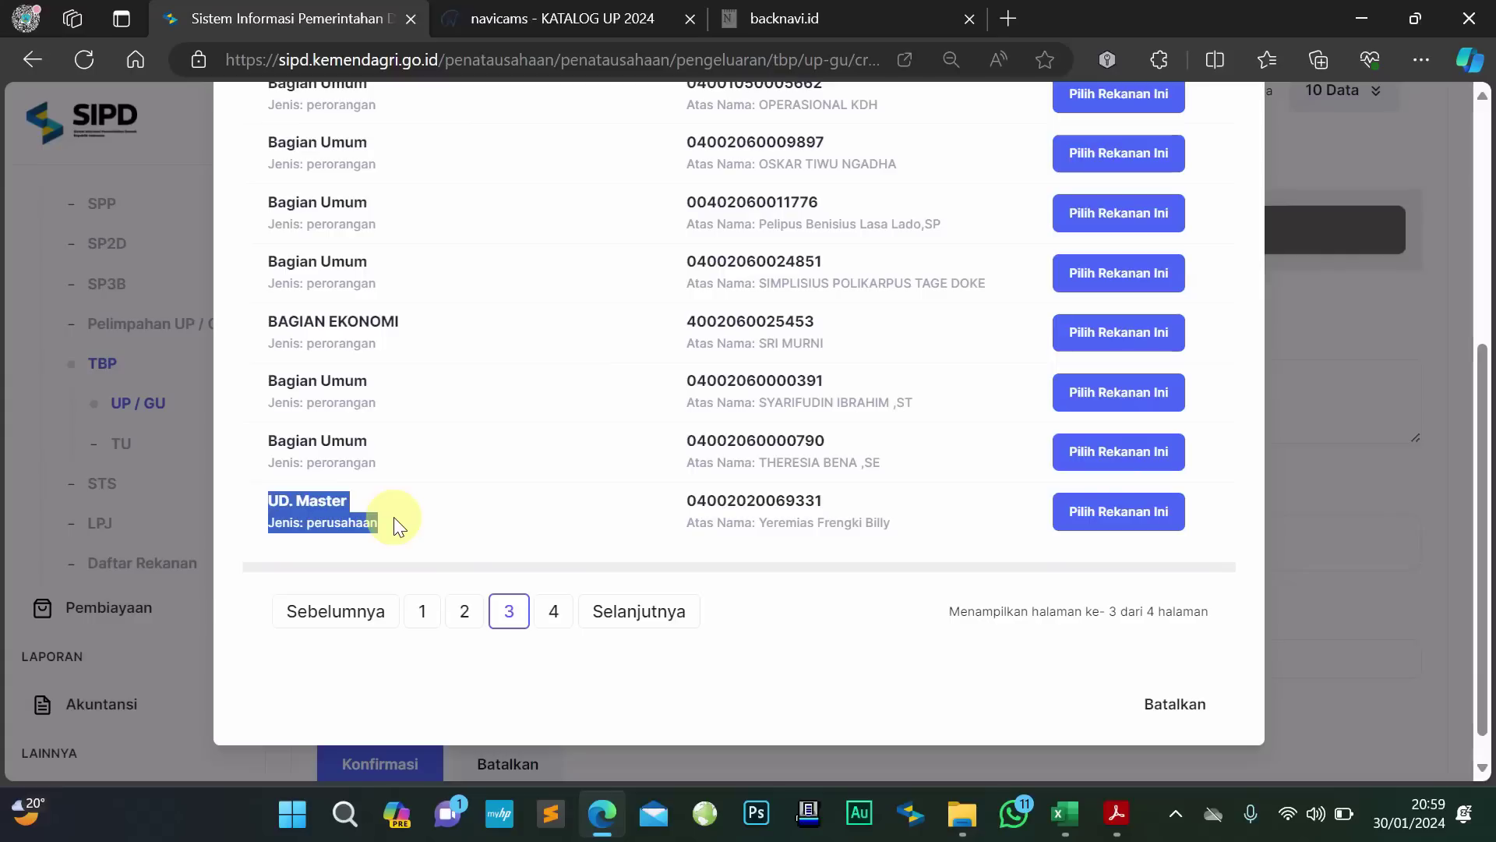
left_click(966, 536)
left_click(1099, 520)
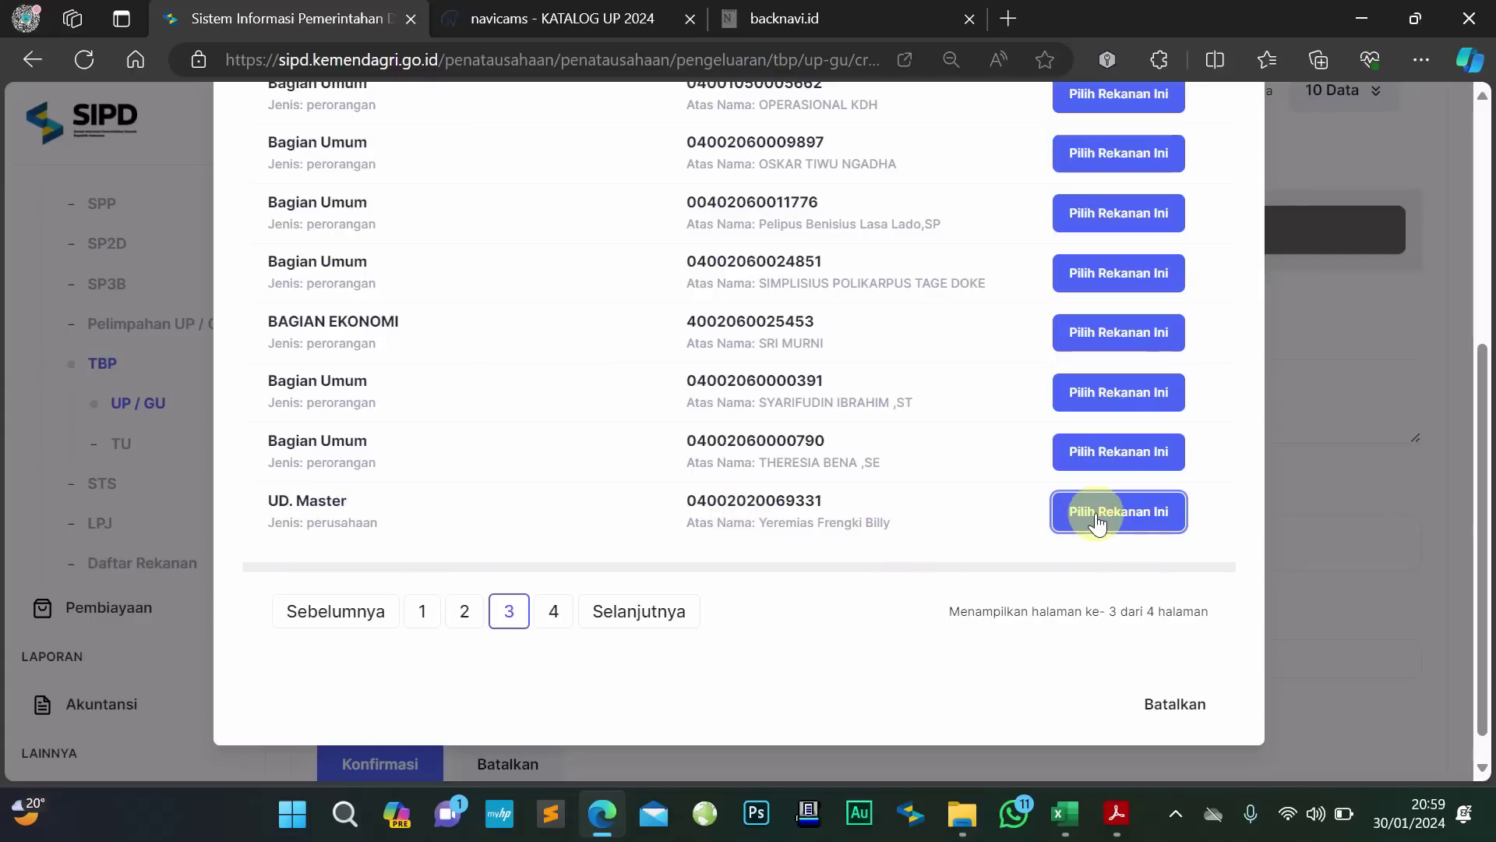
left_click(1102, 521)
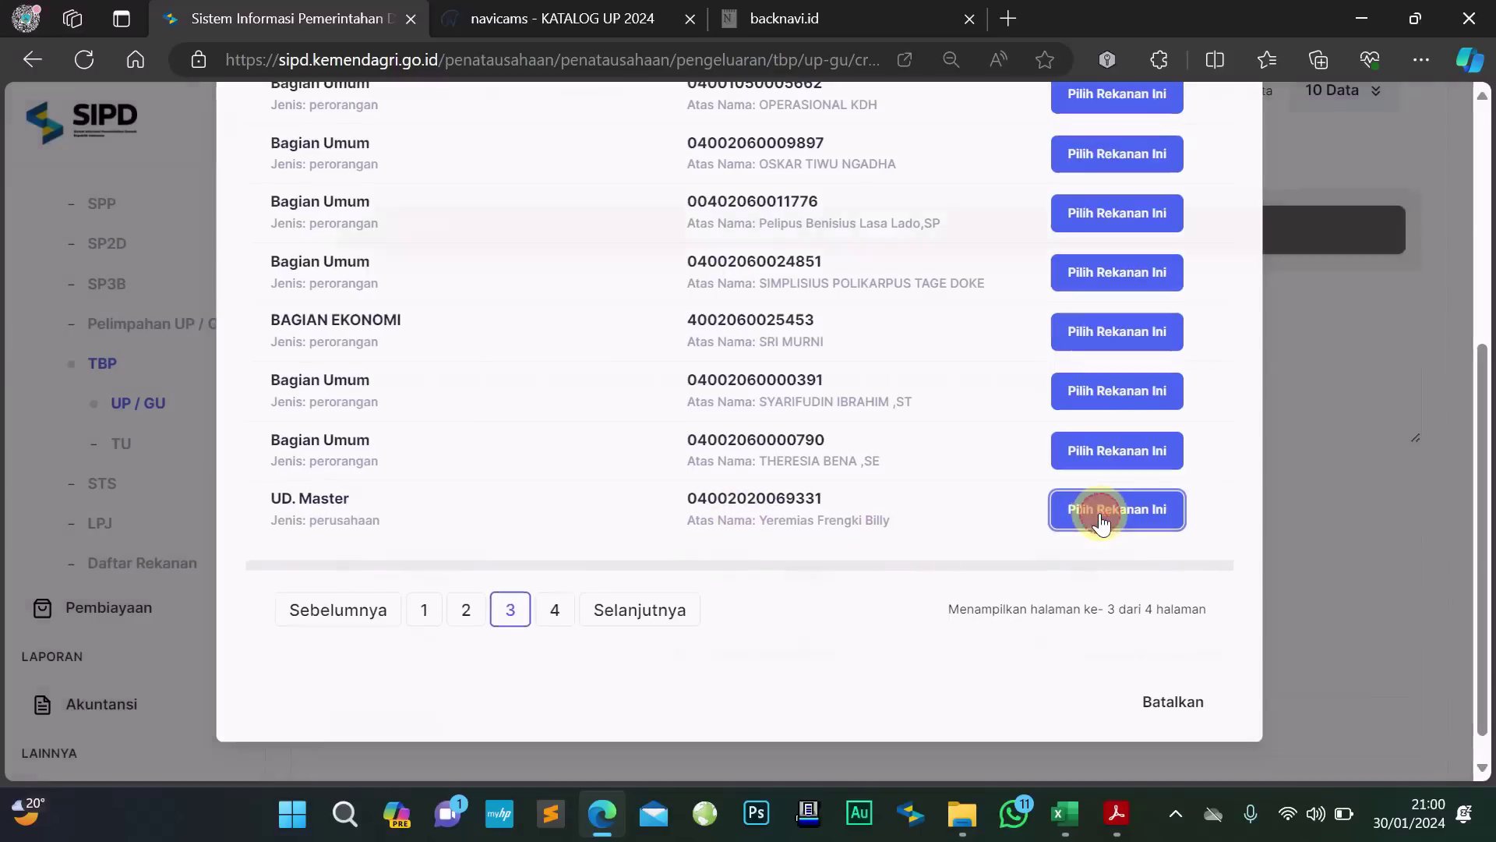
Set Nomor Kwitansi to 32/BU-NGK/01/2024, copied from row 59 of the BKU JAN sheet in Excel
scroll(1100, 512, "down", 3)
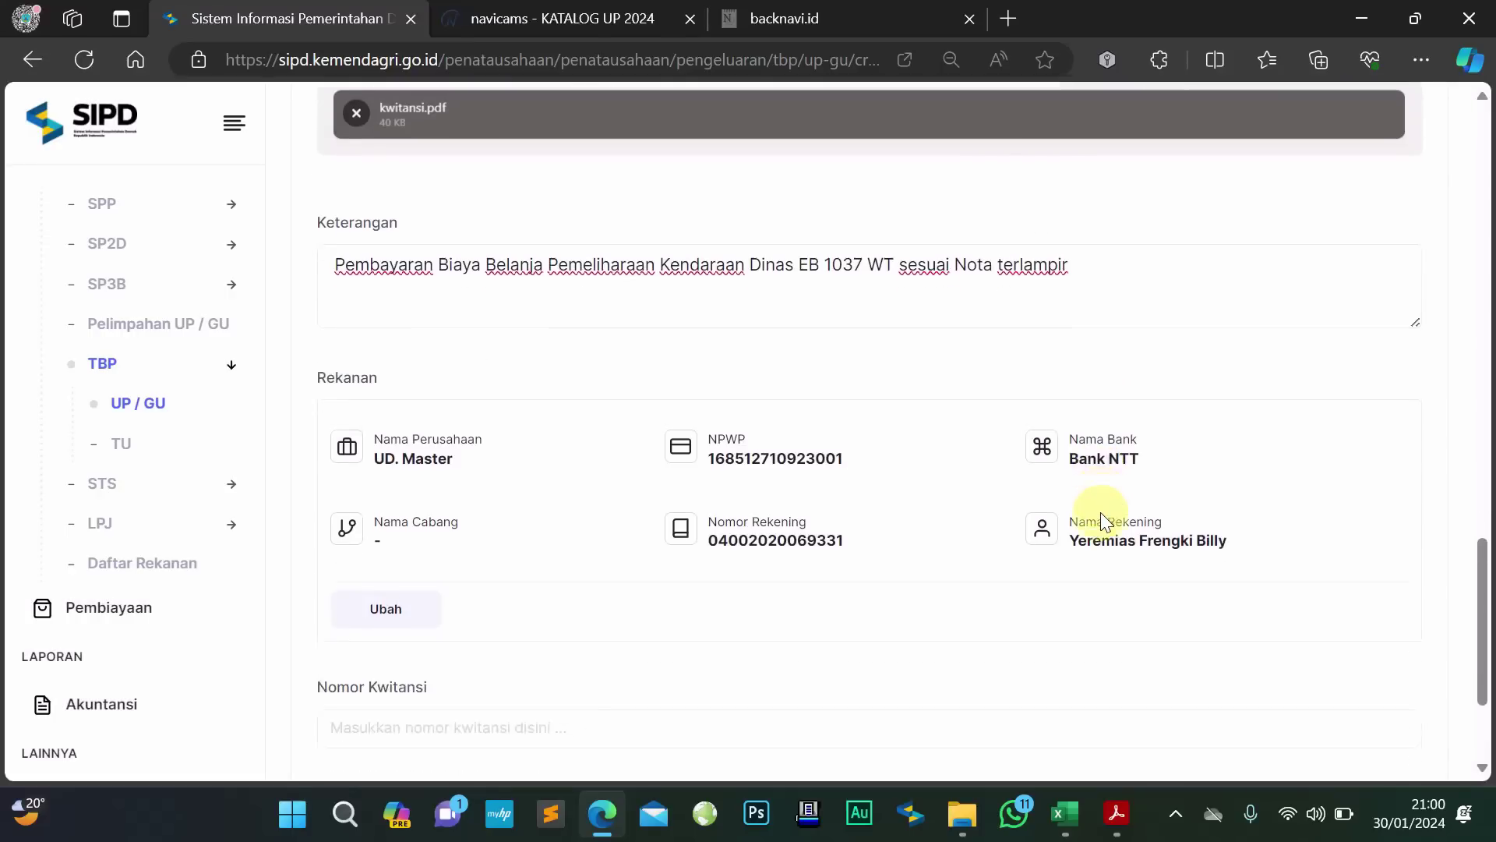
scroll(1100, 512, "down", 2)
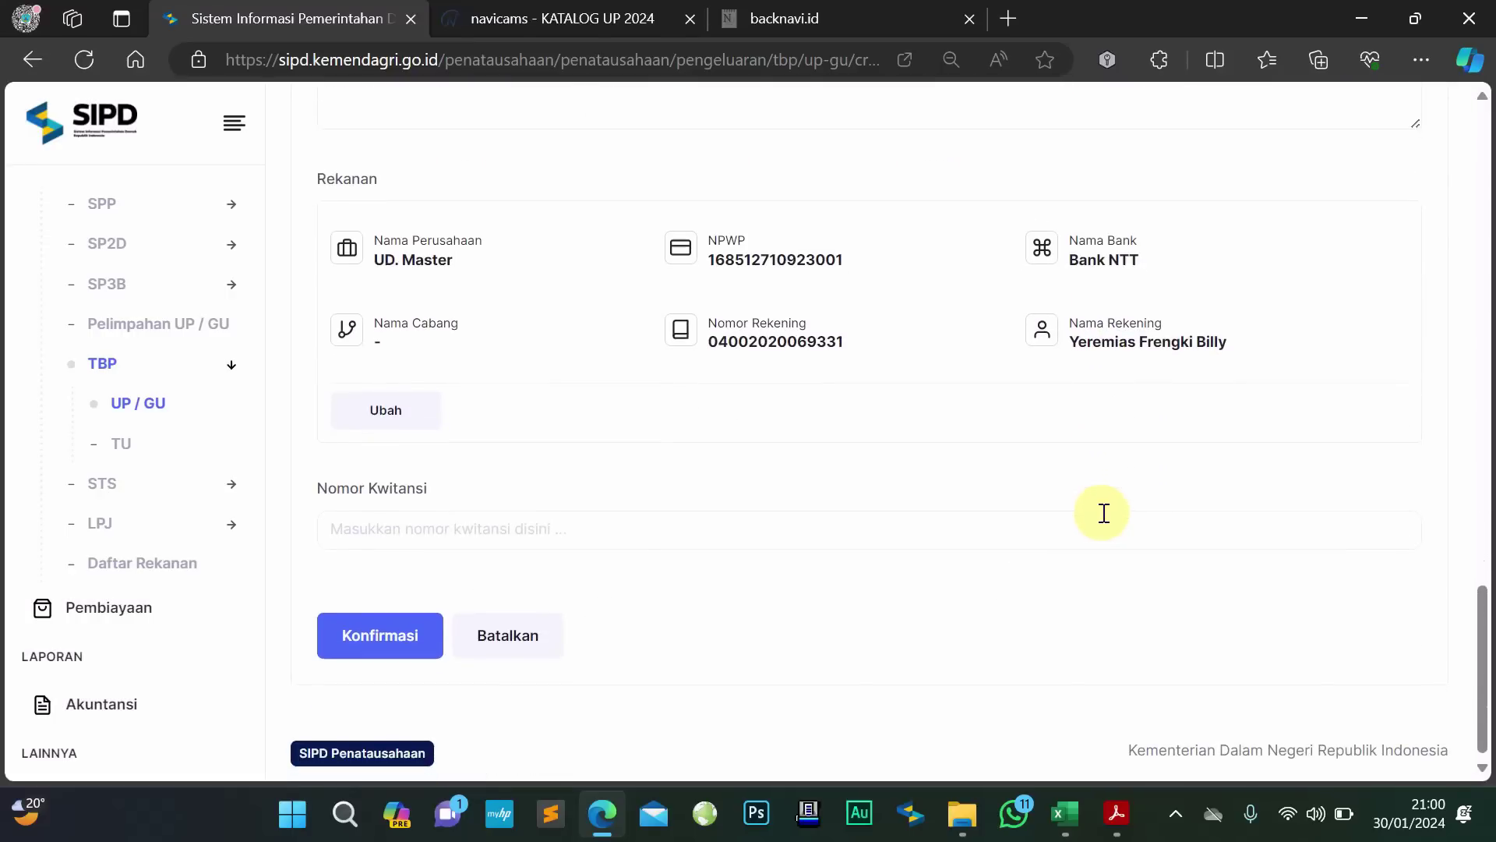
left_click(526, 529)
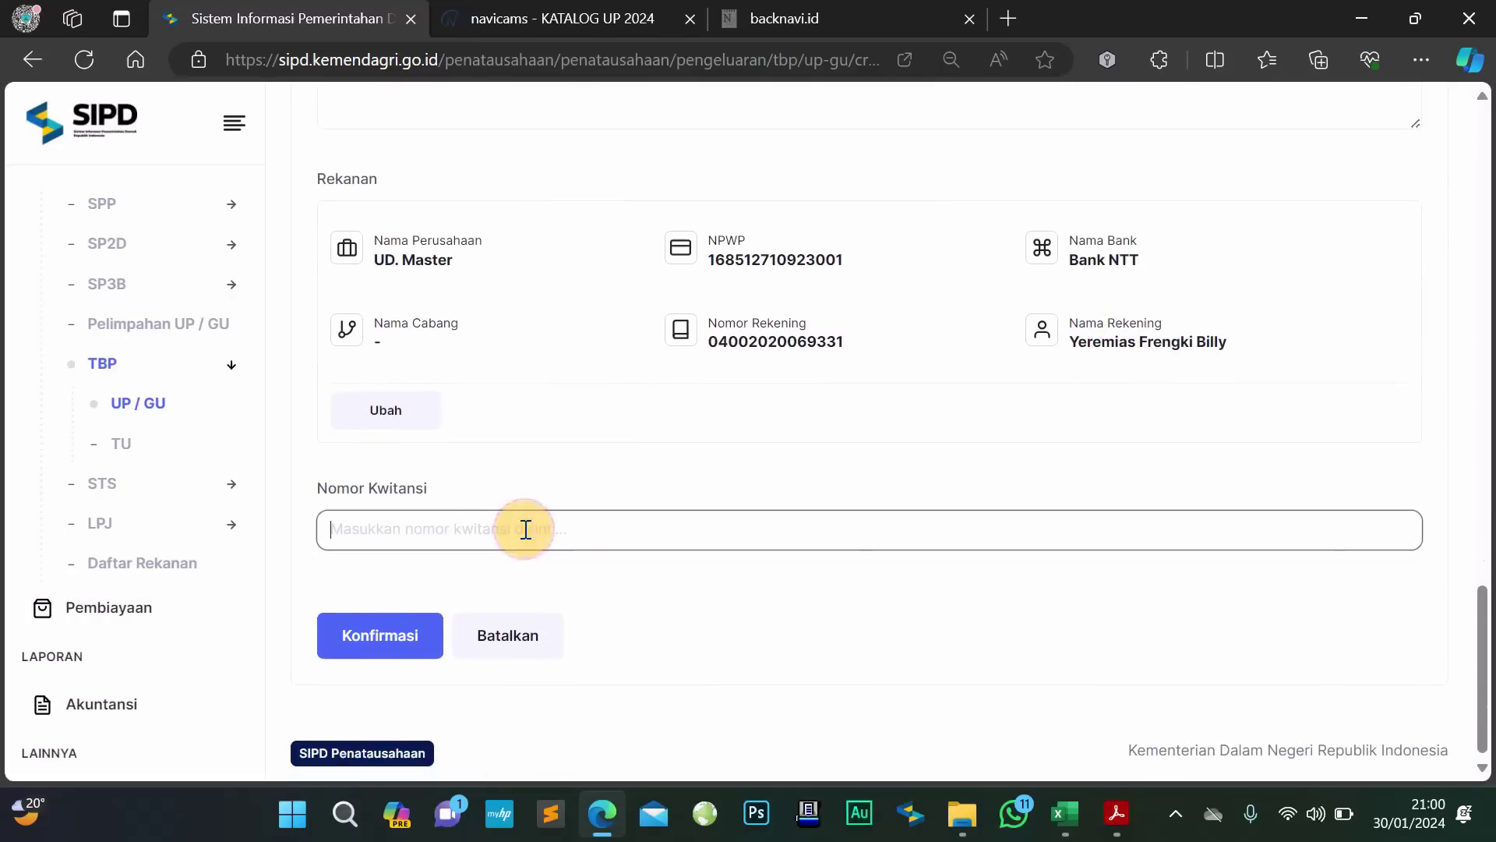
left_click(1065, 815)
left_click(110, 413)
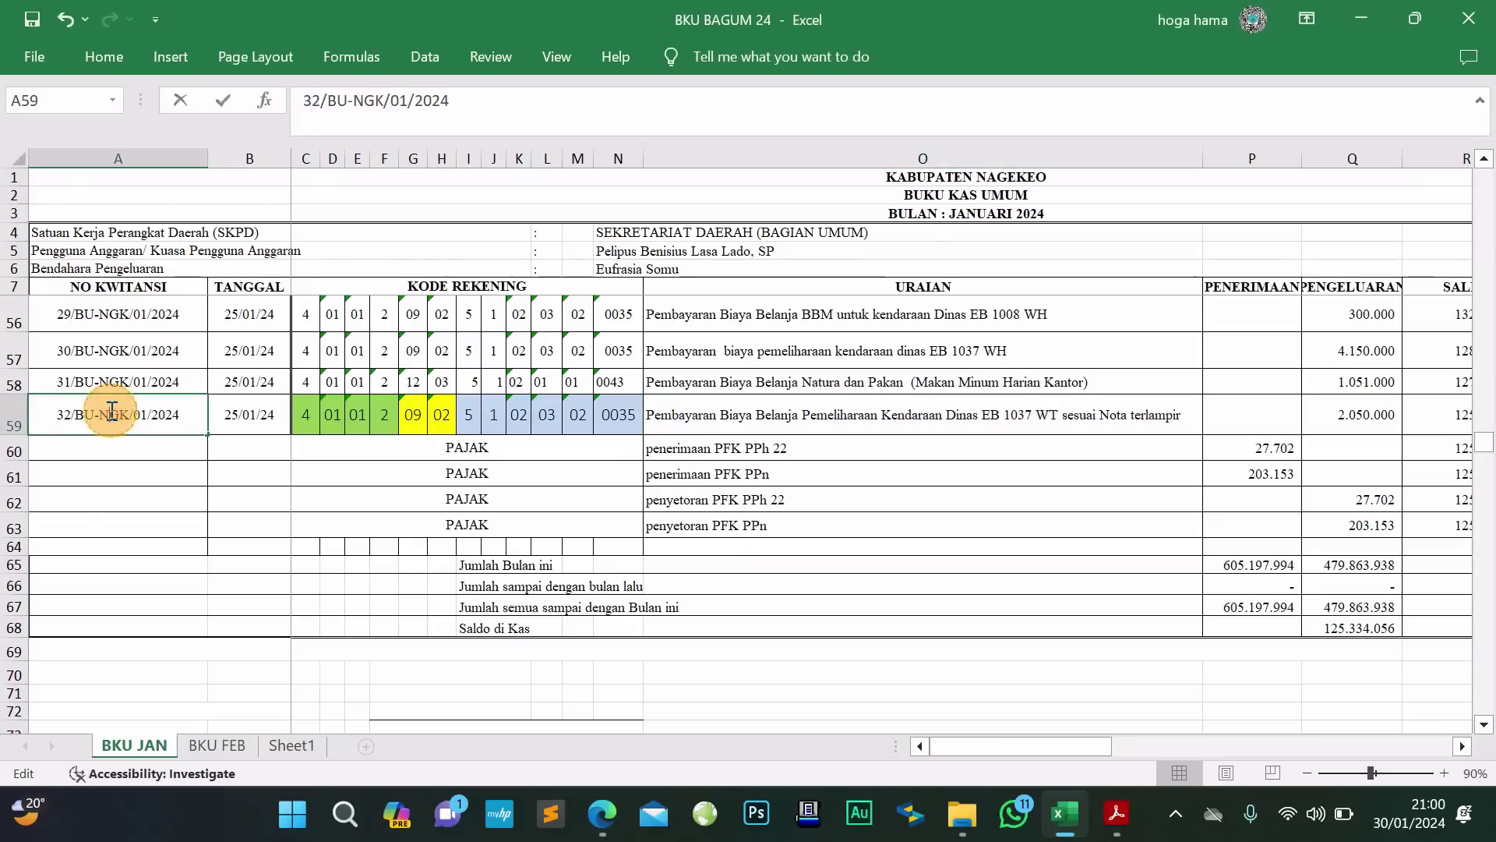
left_click_drag(54, 419, 202, 425)
key("ctrl+c")
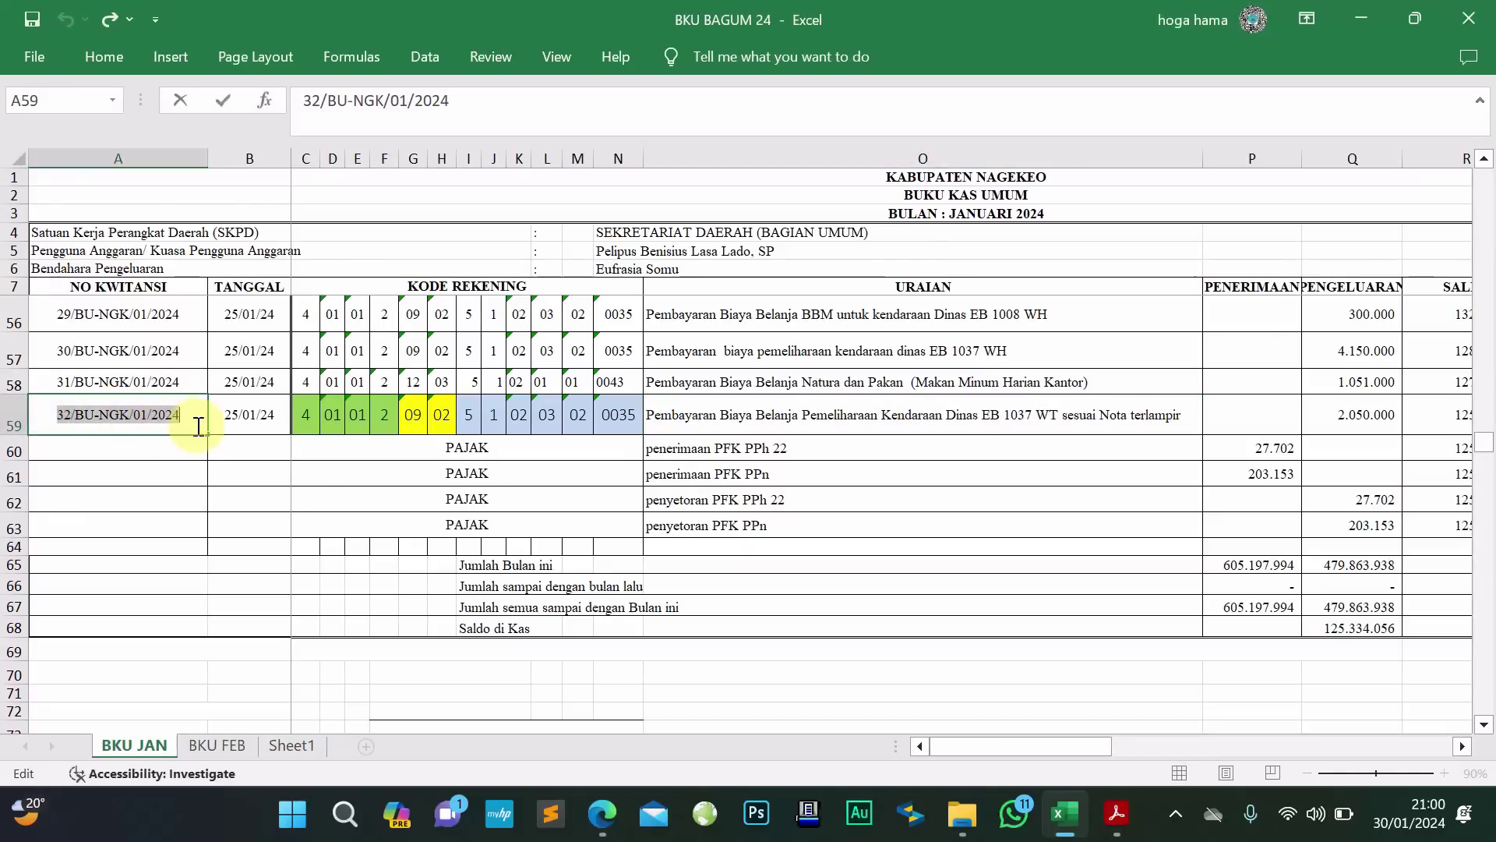
key("Return")
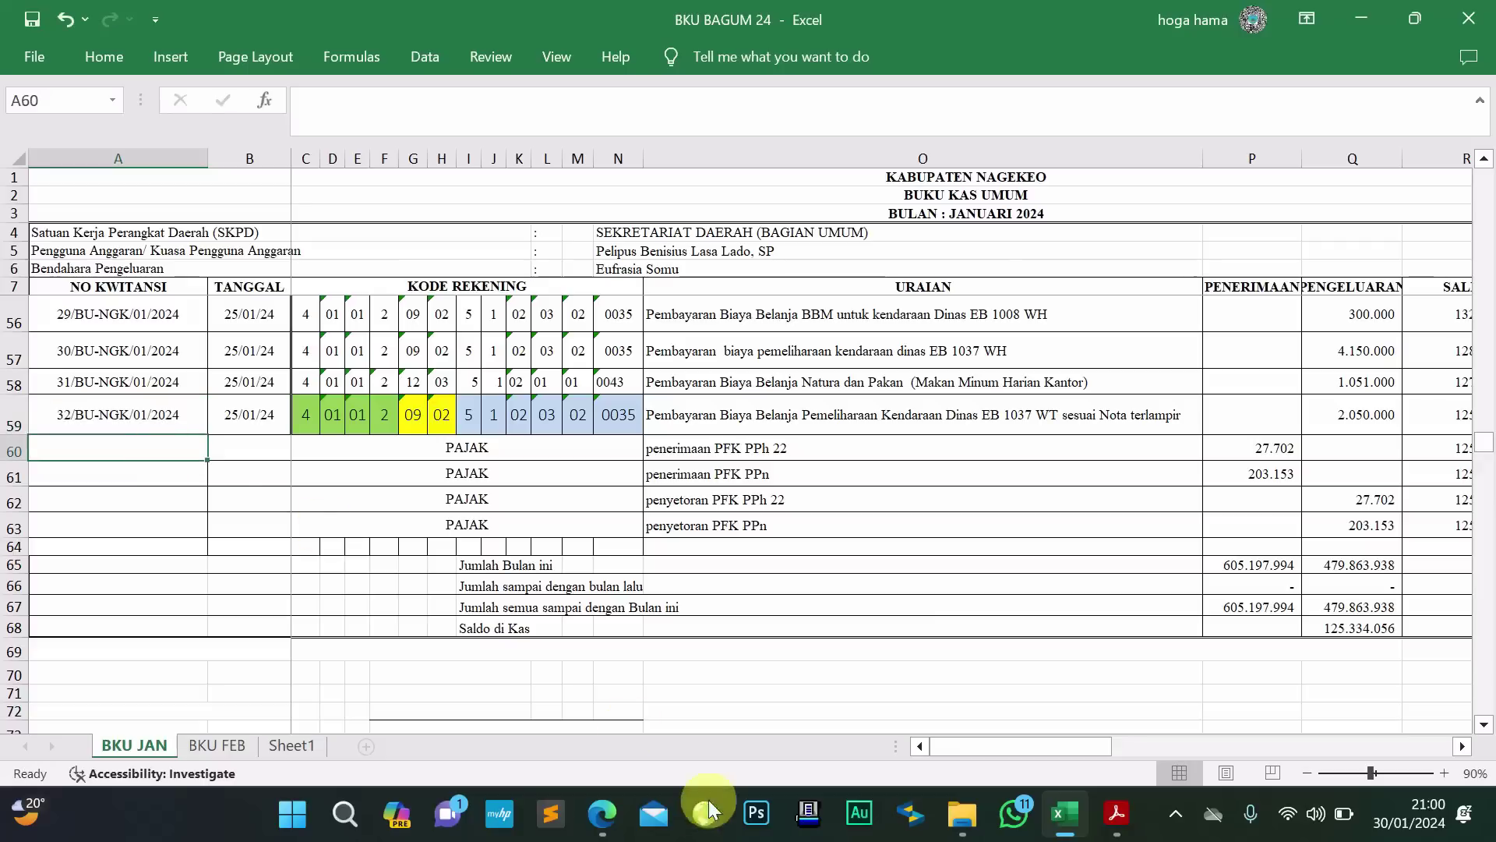
left_click(602, 810)
key("ctrl+v")
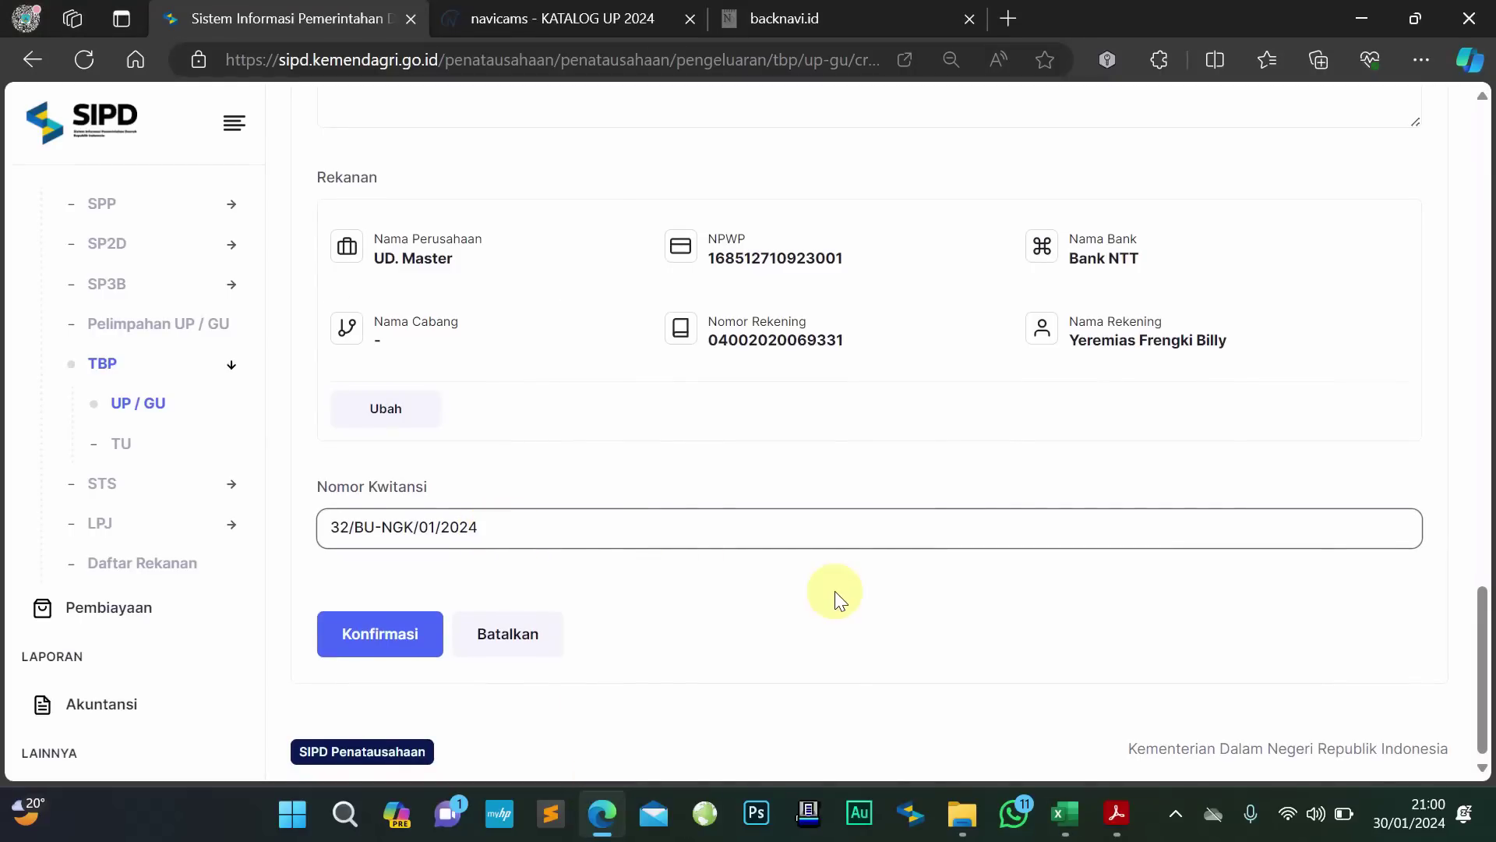
Check the filled TBP form from Tanggal down to Nomor Kwitansi and open its confirmation summary
left_click(377, 637)
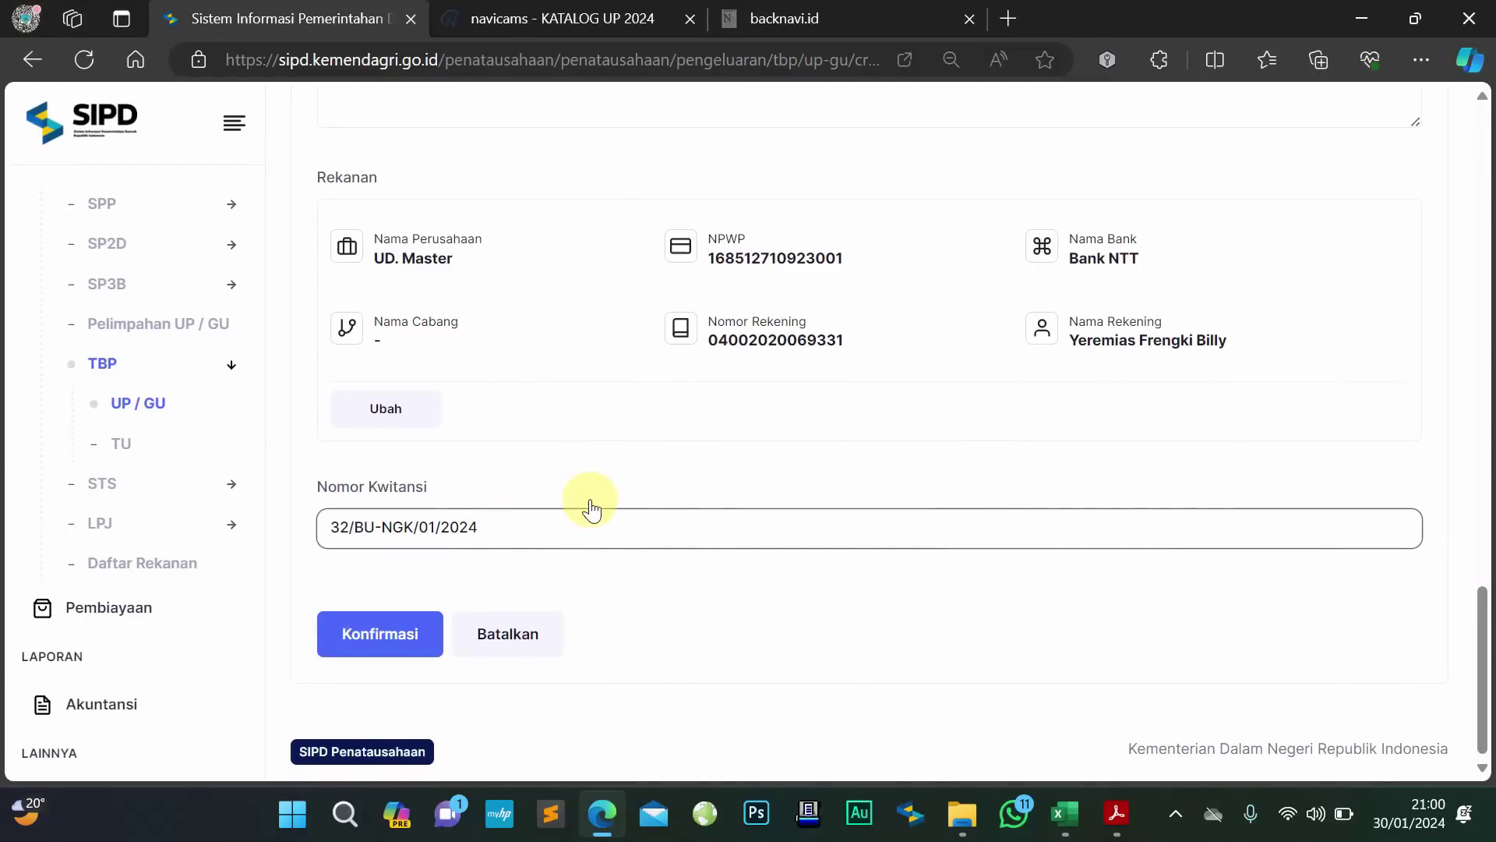
scroll(589, 507, "up", 4)
scroll(592, 506, "up", 8)
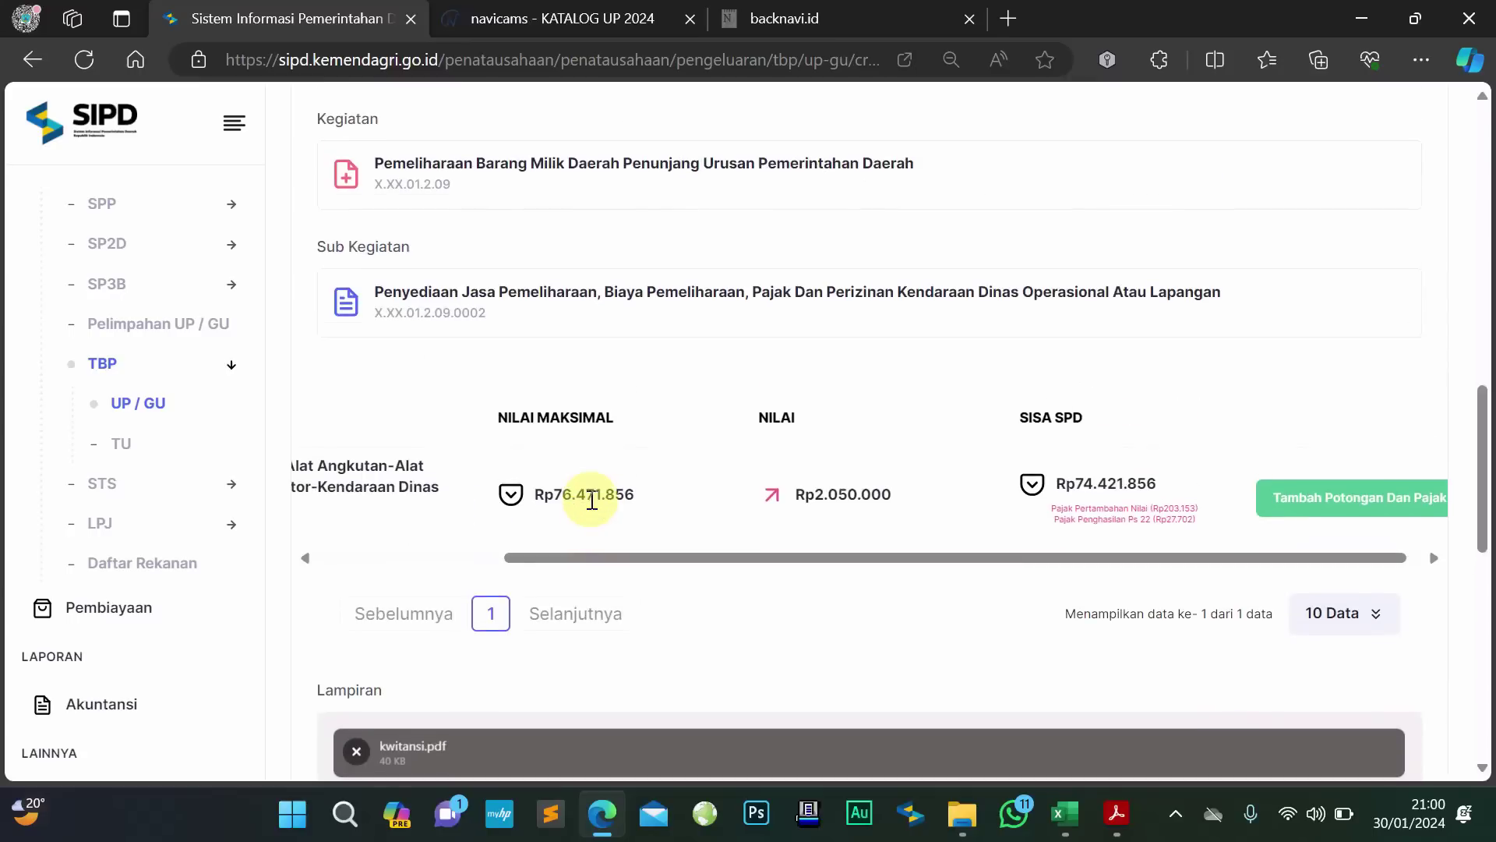
scroll(591, 499, "up", 7)
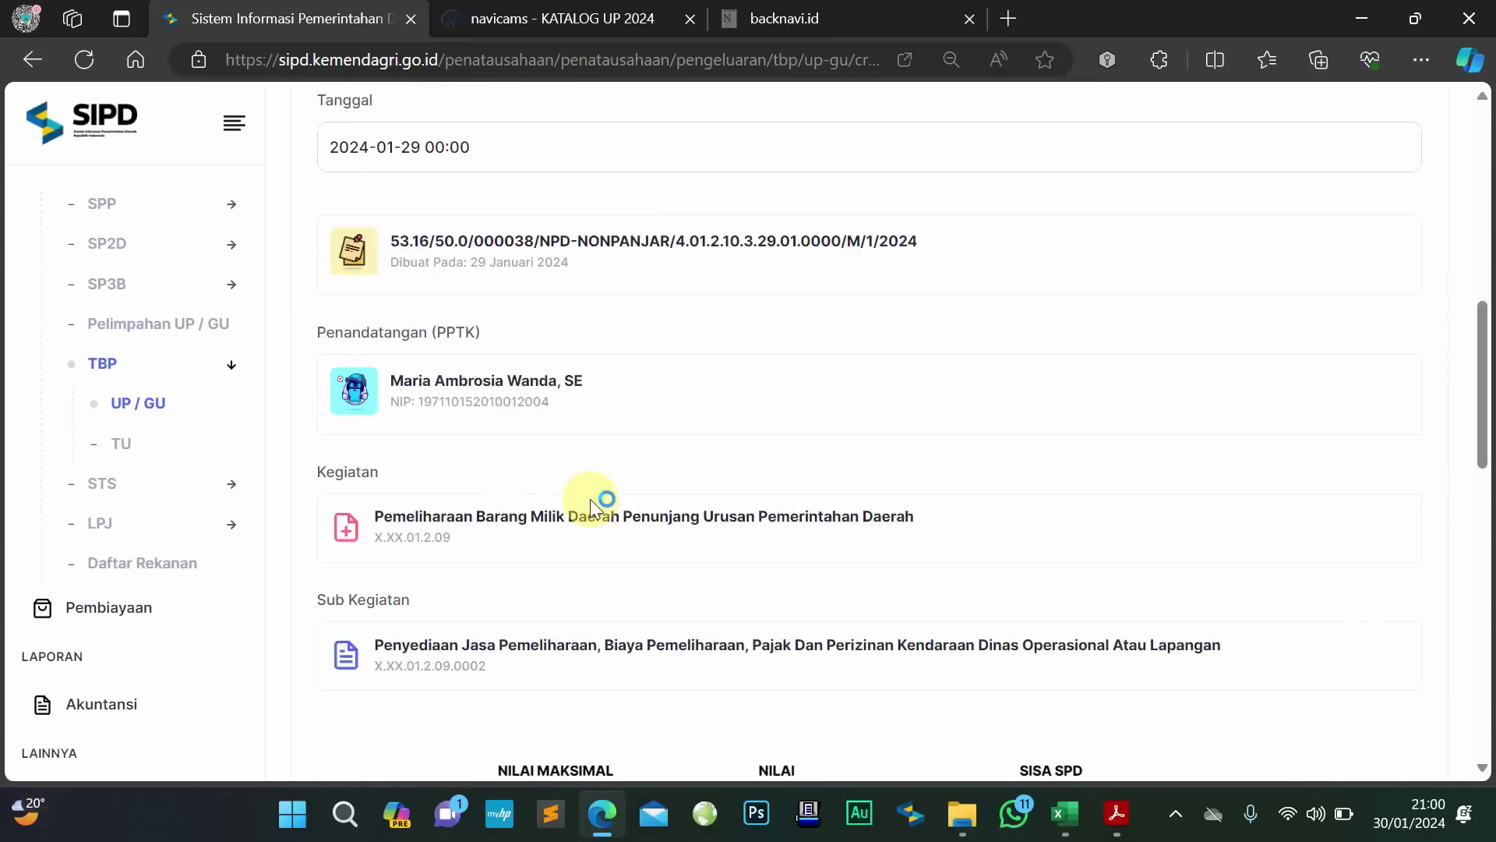
scroll(591, 499, "down", 9)
scroll(591, 499, "down", 6)
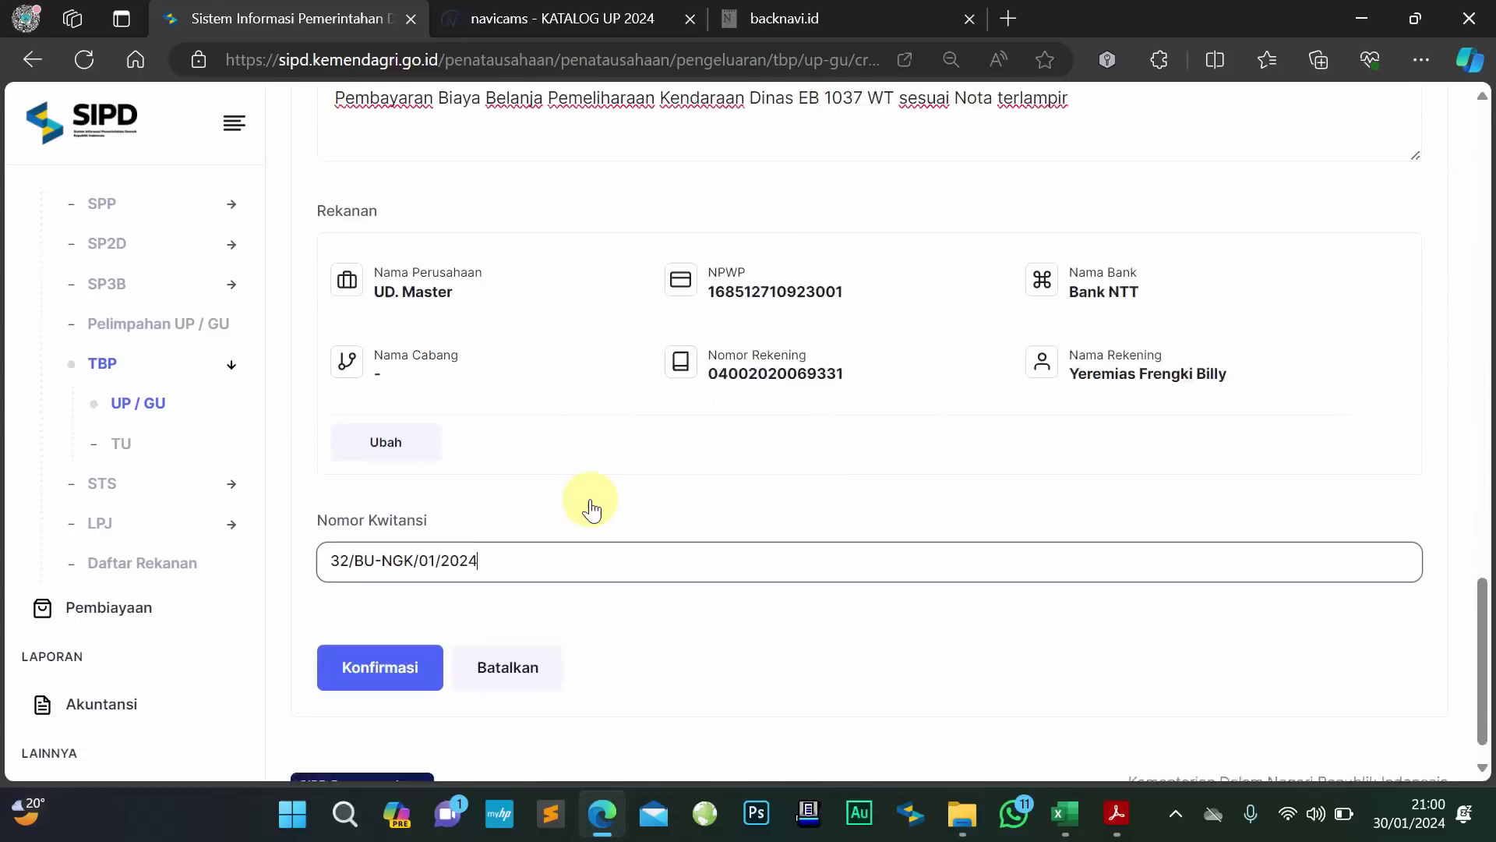
left_click(386, 643)
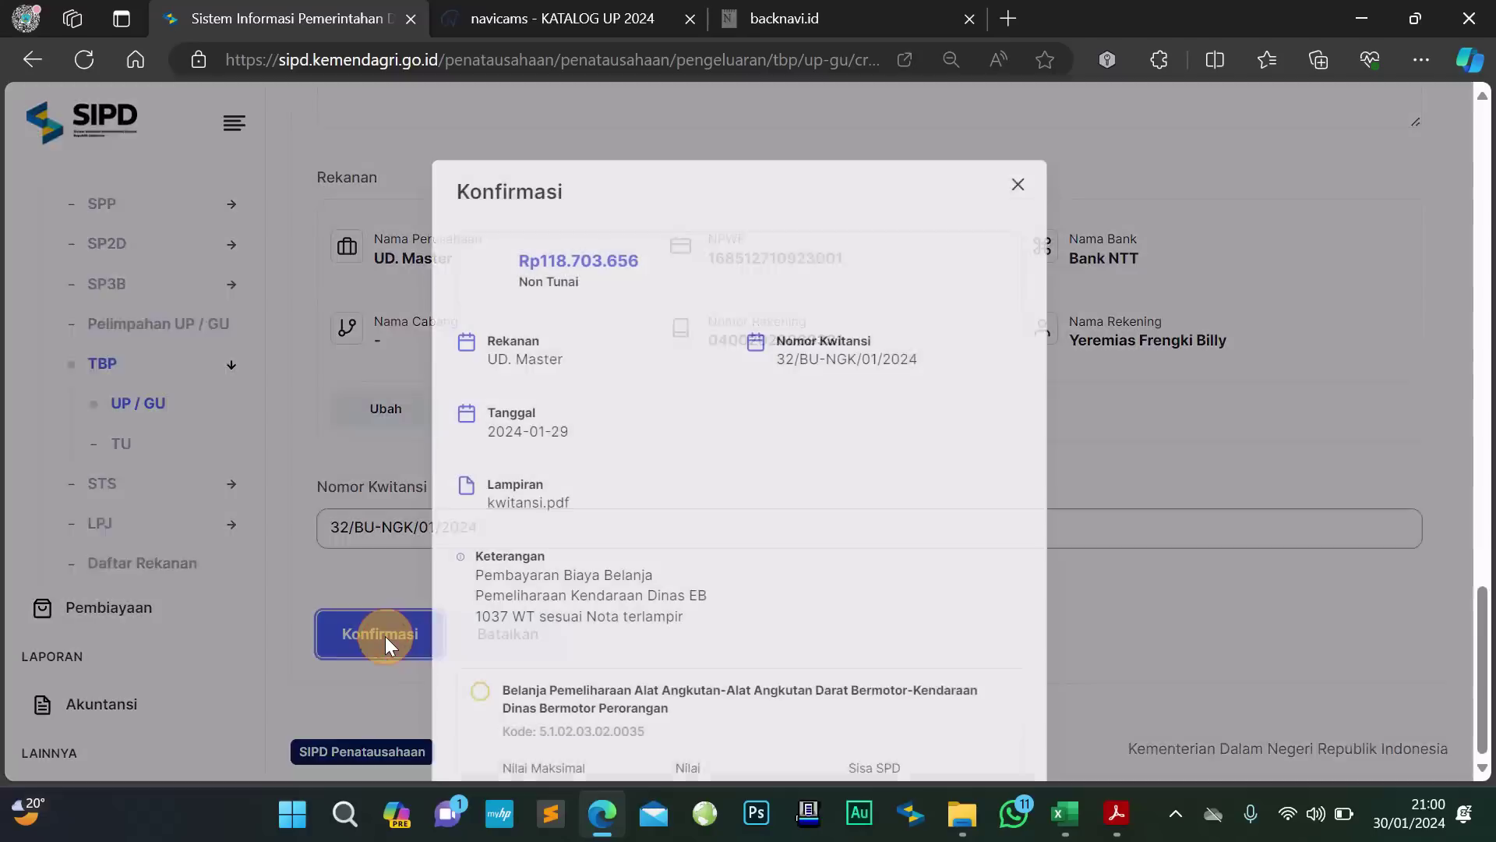
Review the rekanan, date, attachment, Keterangan and tax deductions in the confirmation summary, and submit the TBP
scroll(670, 498, "down", 3)
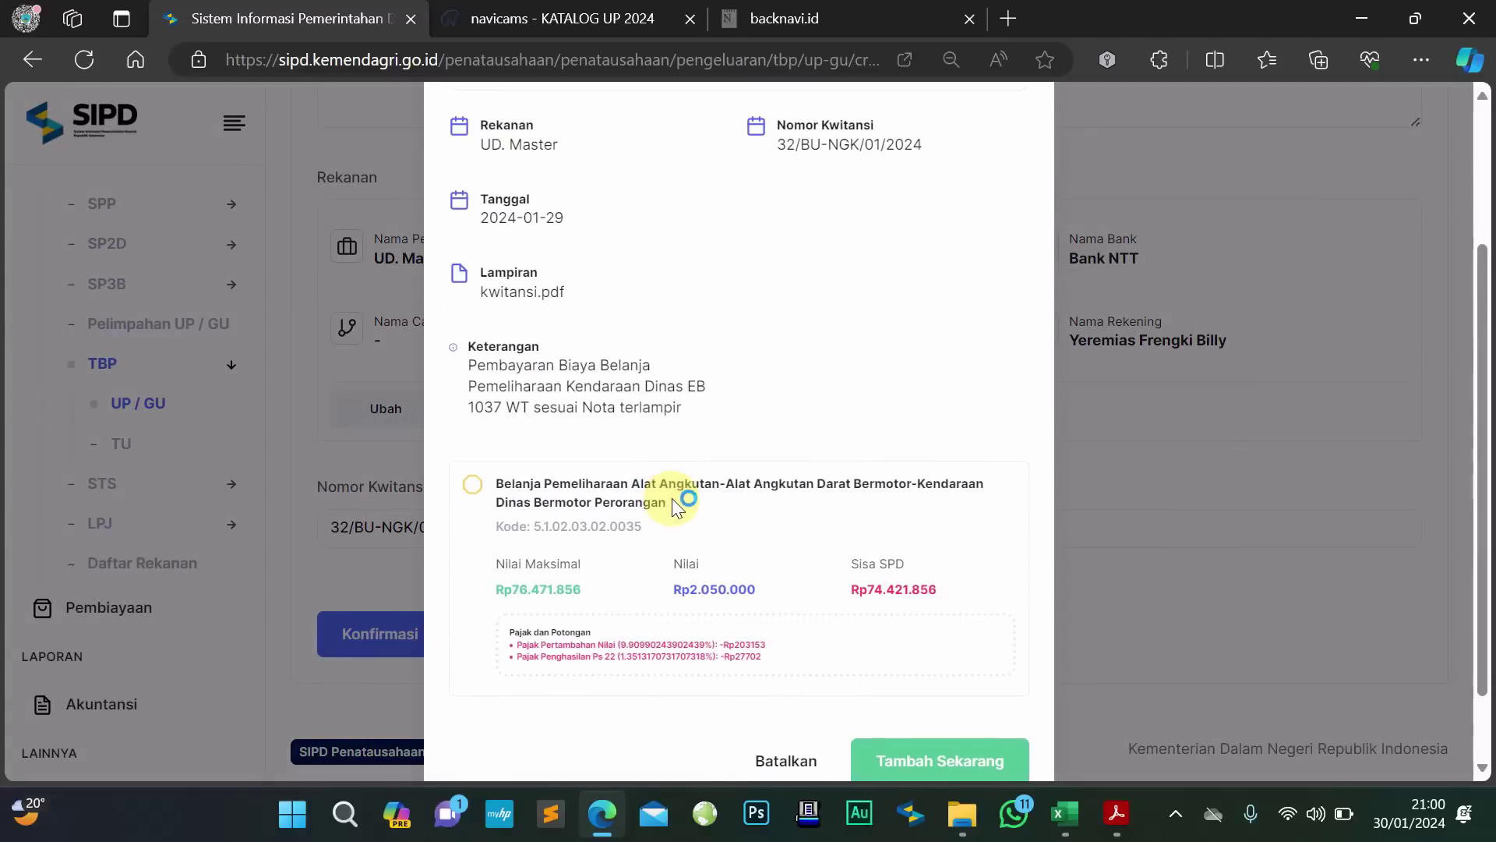
scroll(671, 498, "down", 2)
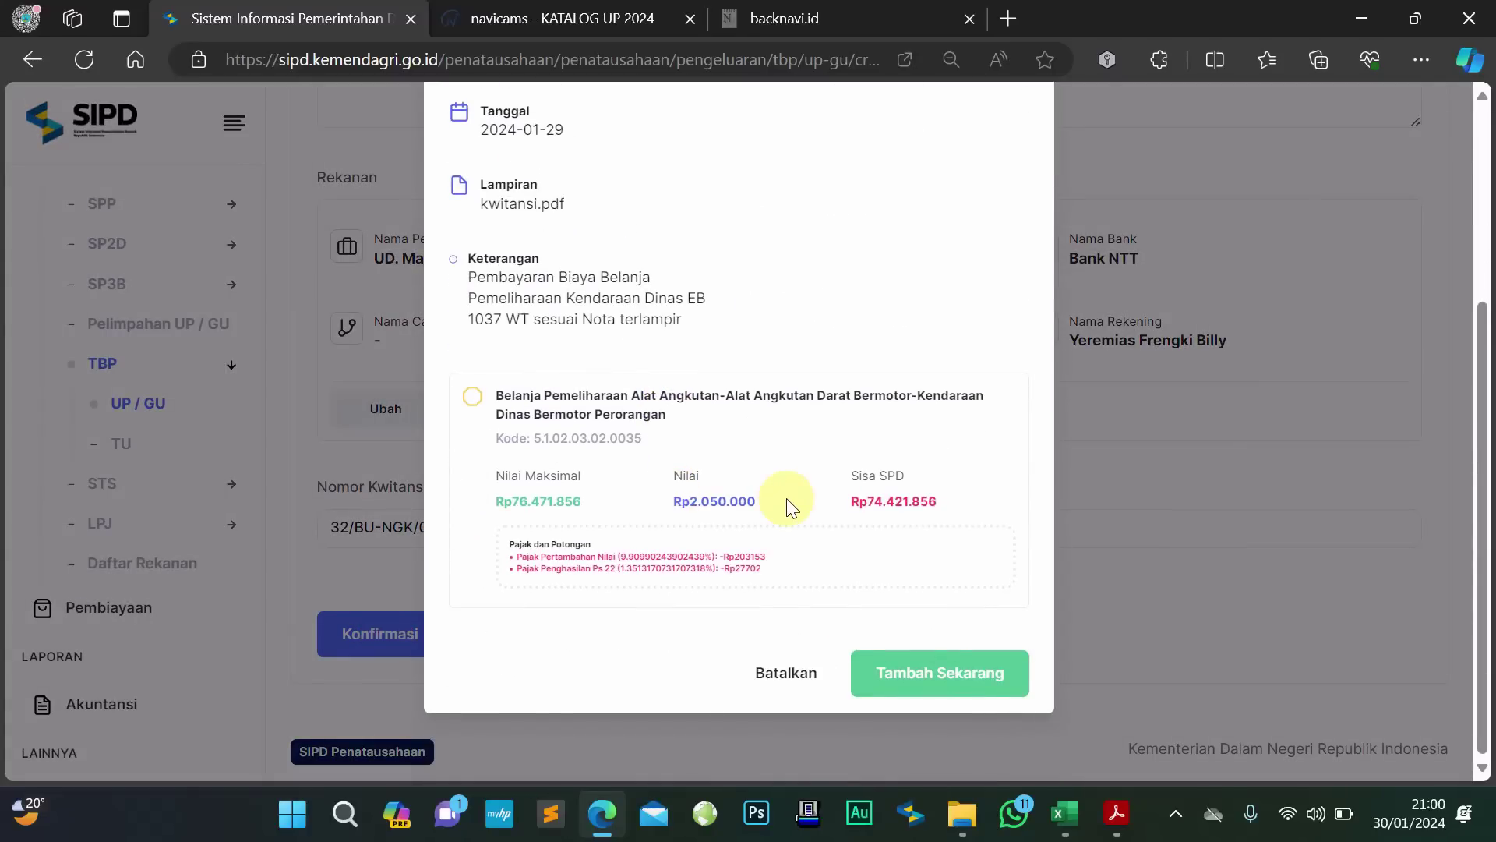
scroll(787, 498, "up", 3)
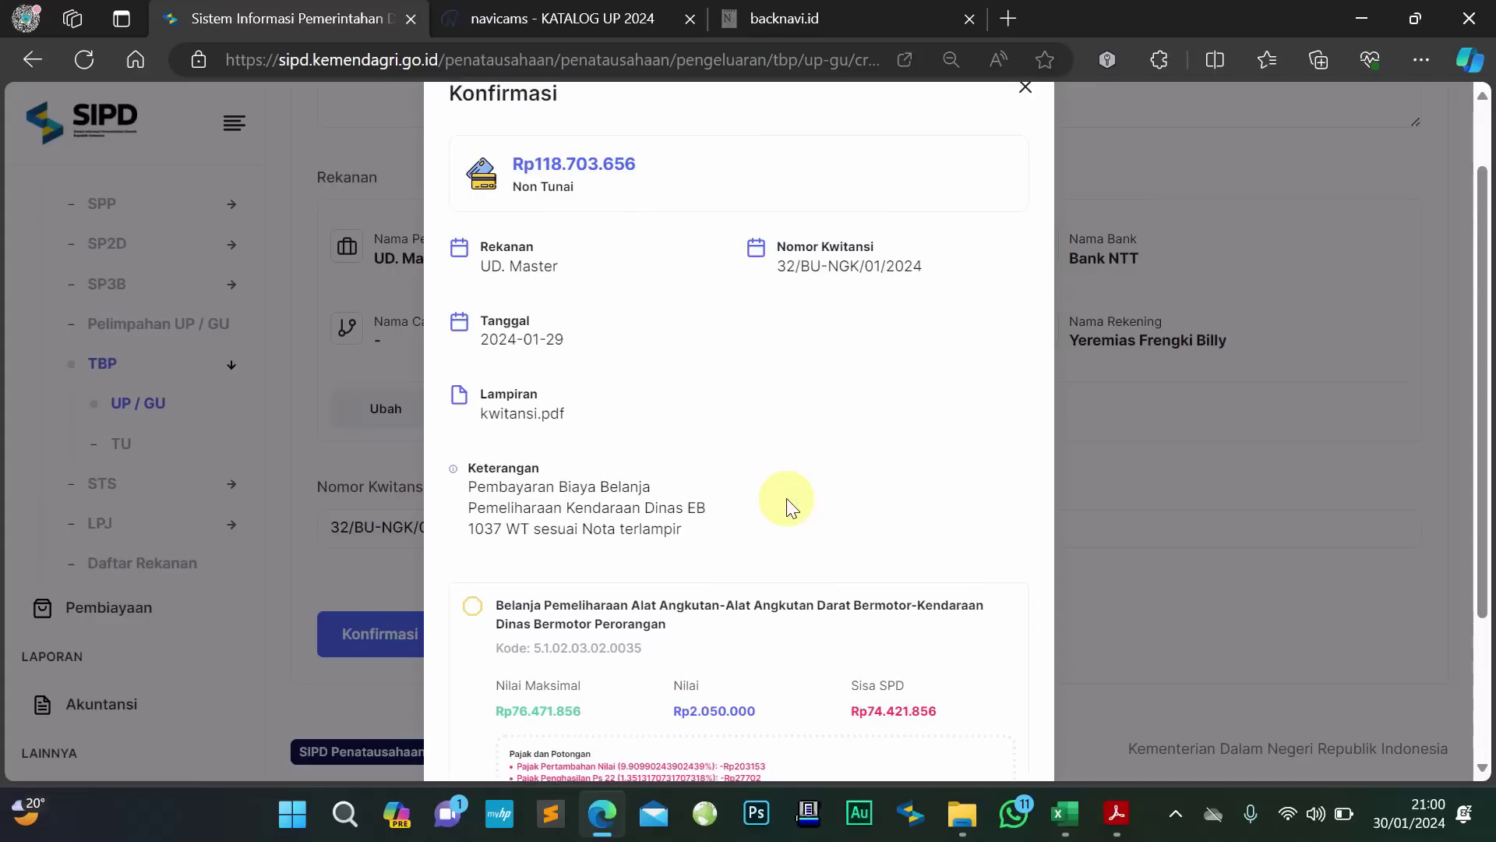
scroll(787, 503, "down", 3)
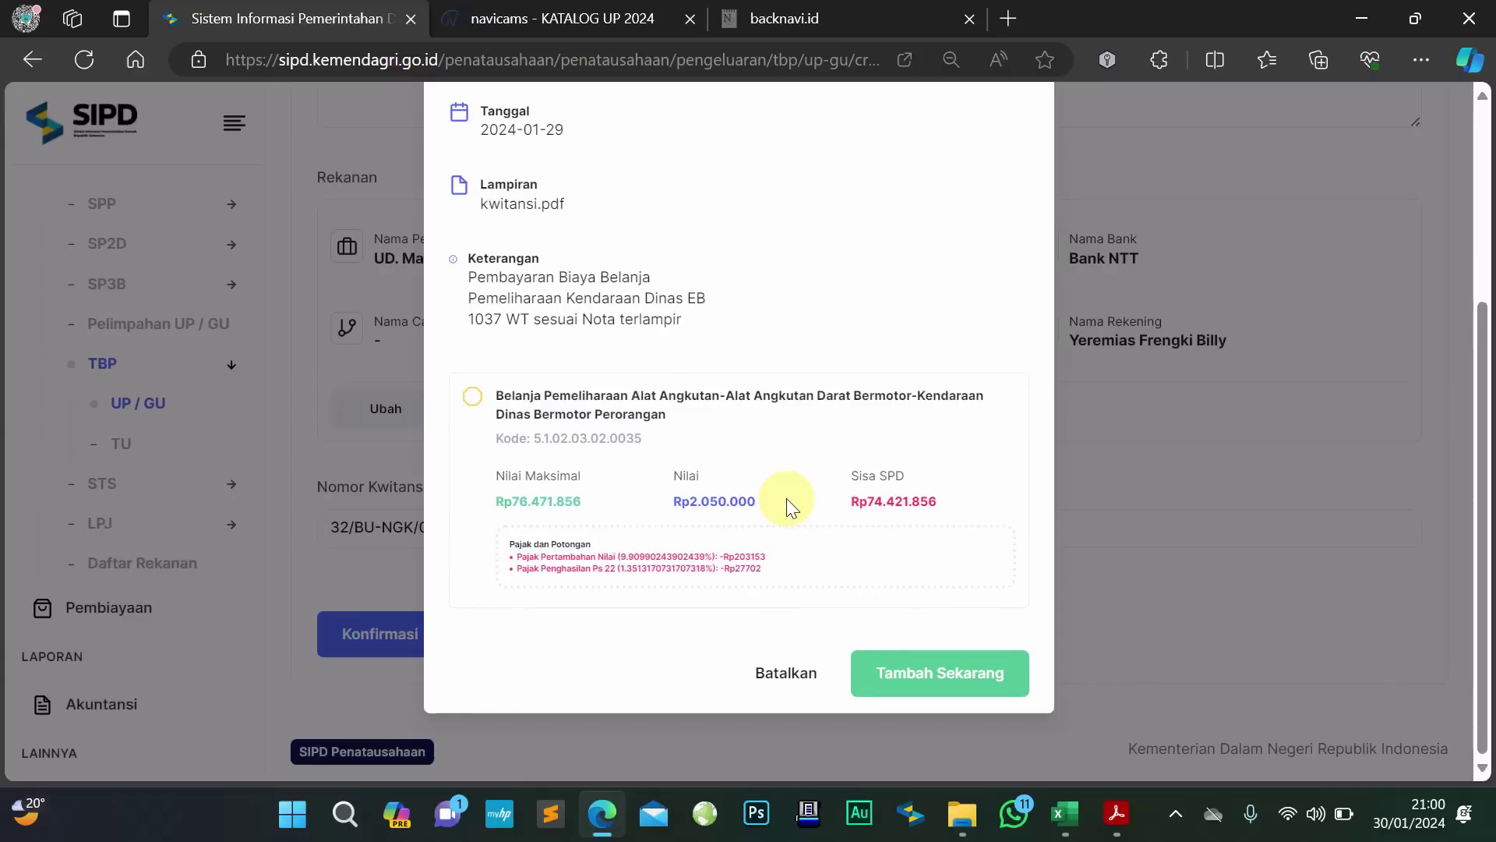
left_click(929, 670)
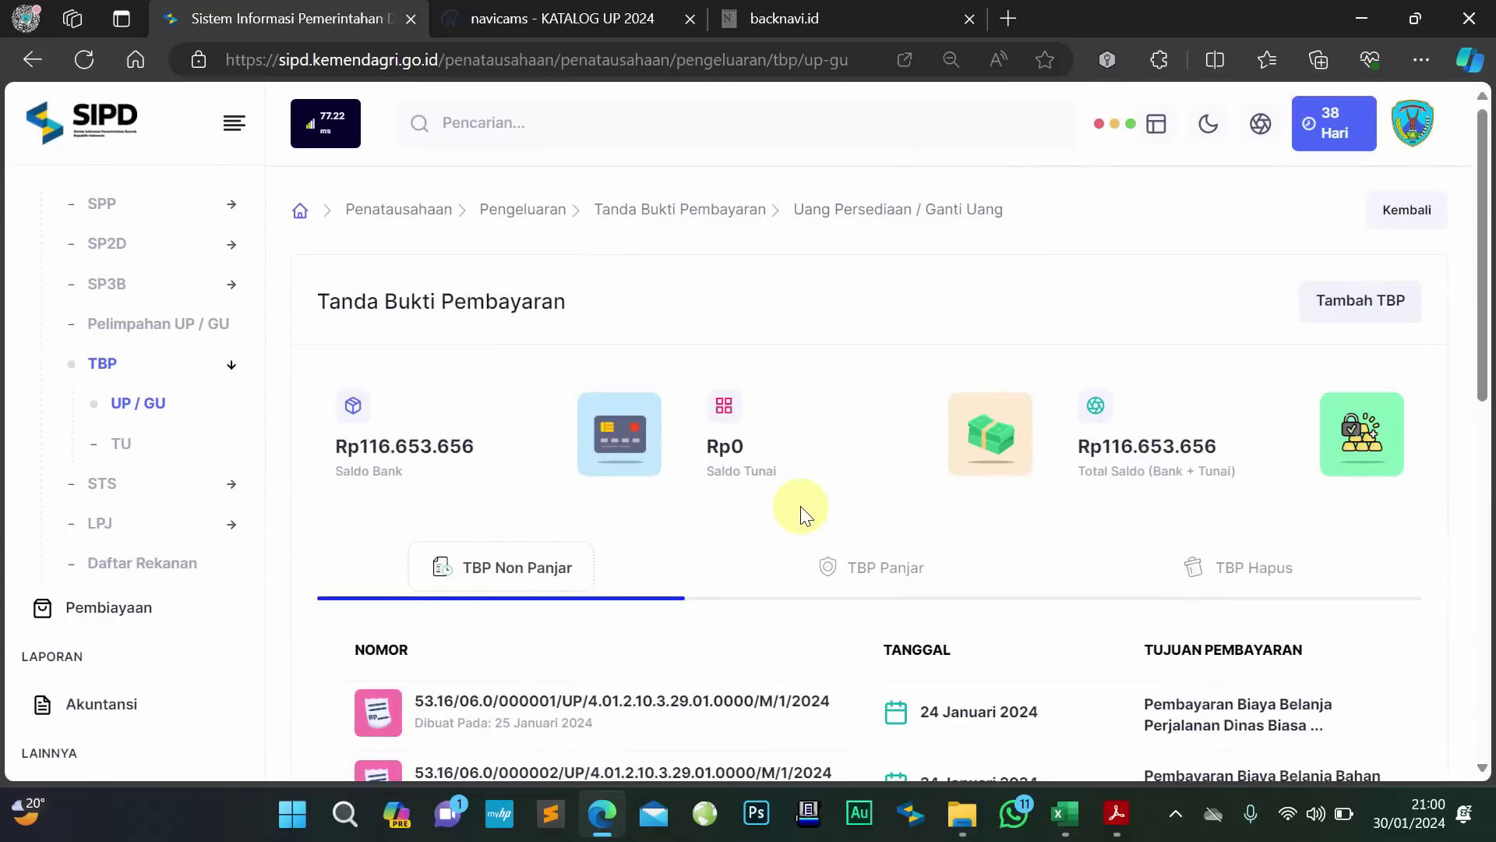
Find the new TBP on page 4 of the TBP Non Panjar list and open its print page
scroll(801, 511, "down", 9)
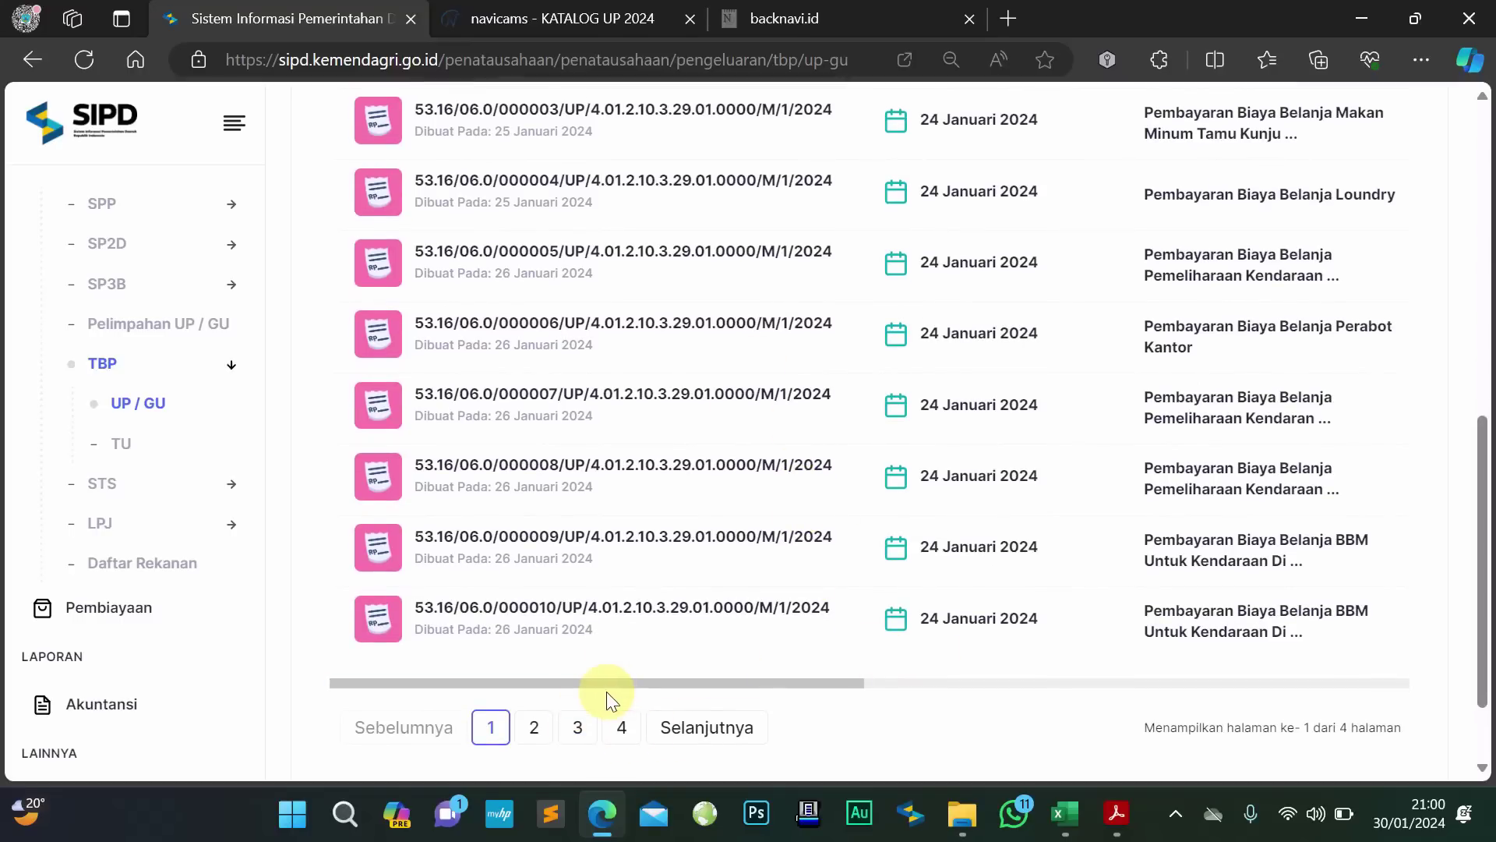
scroll(619, 729, "down", 2)
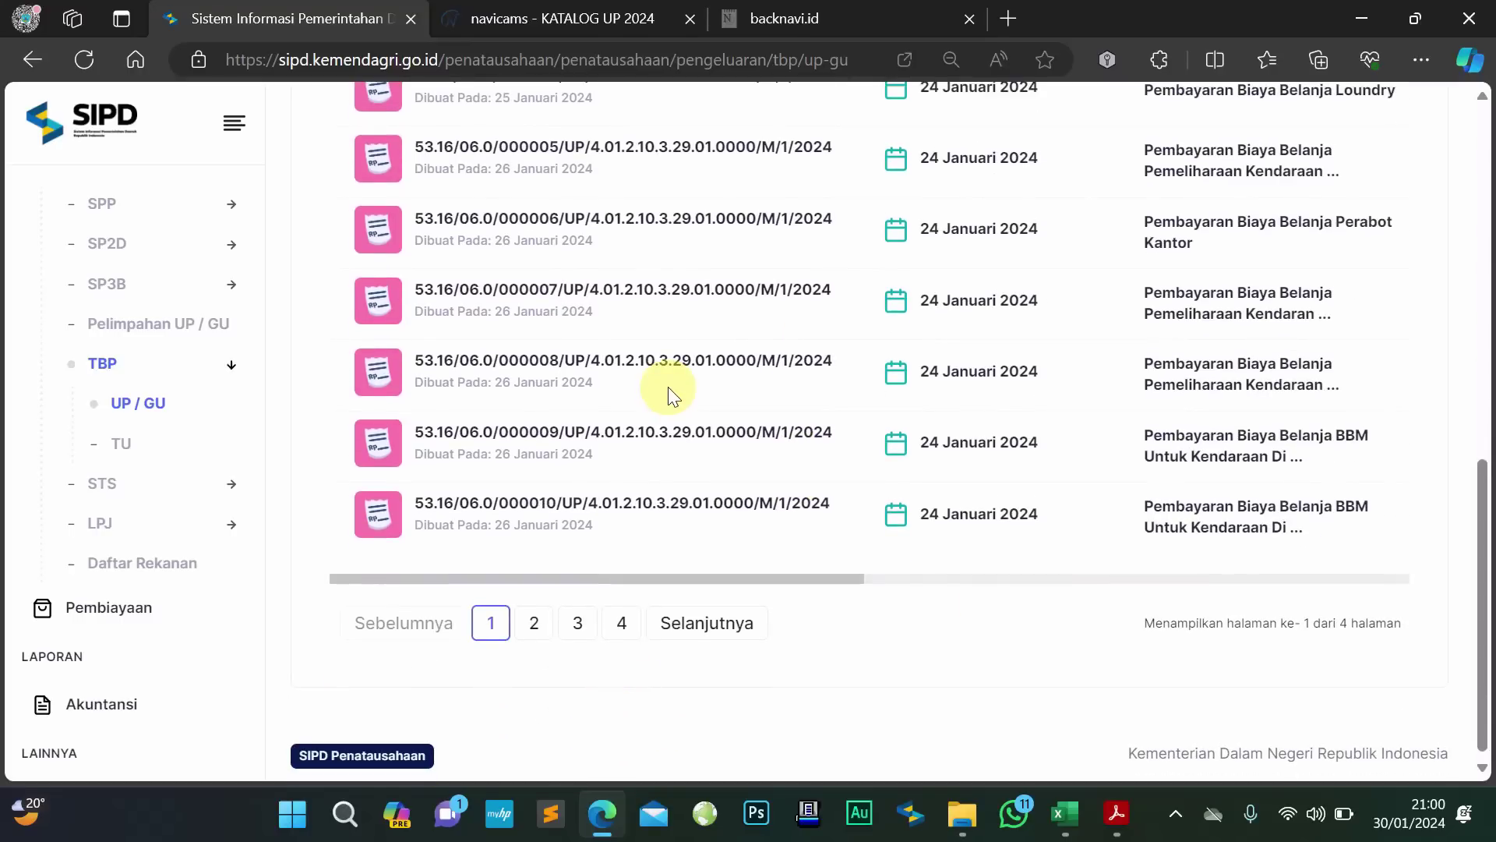
left_click(624, 631)
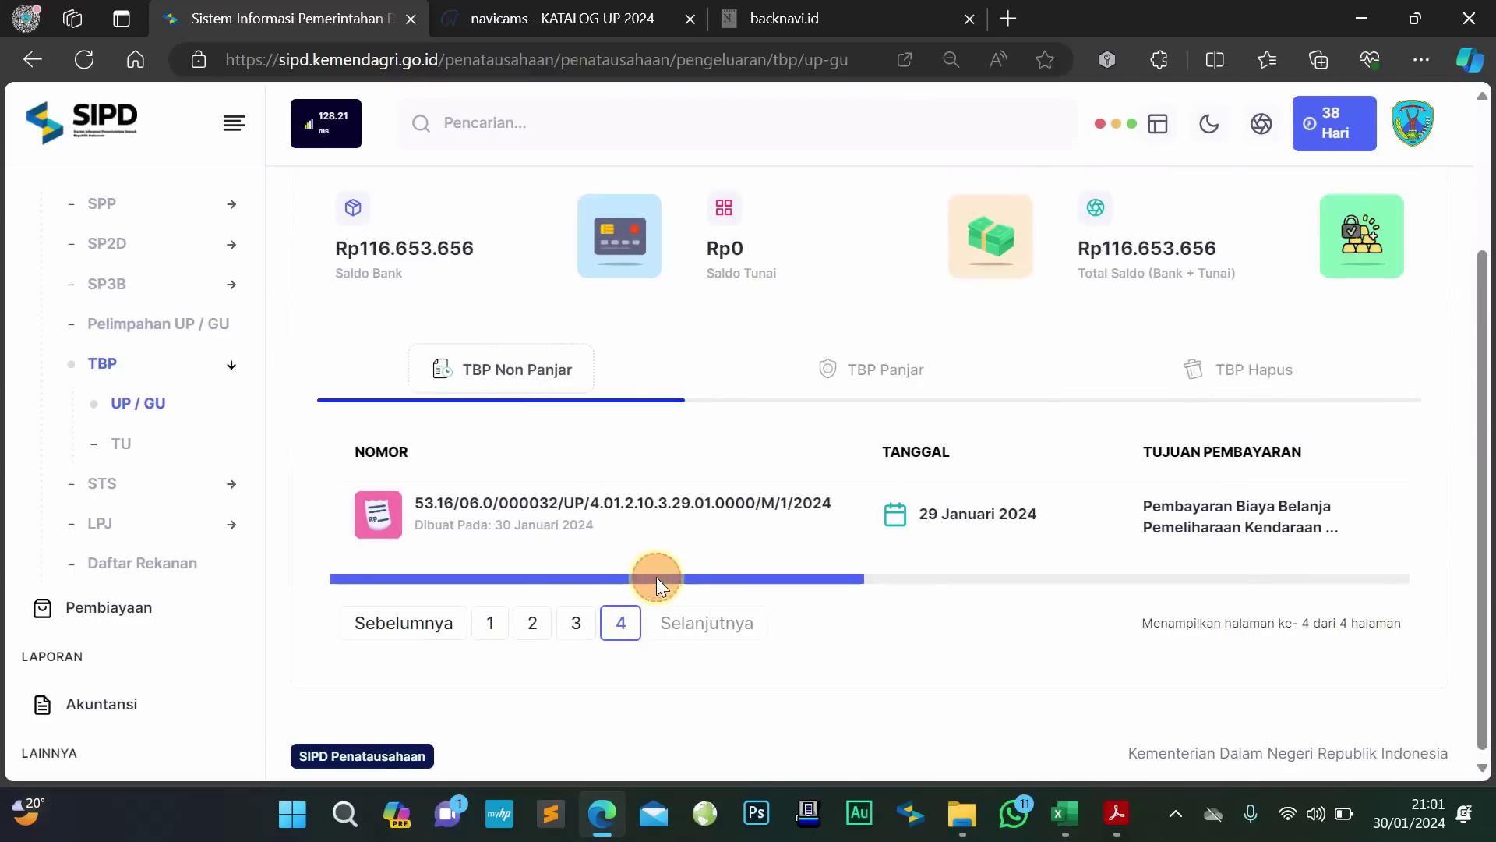
left_click_drag(656, 576, 1257, 580)
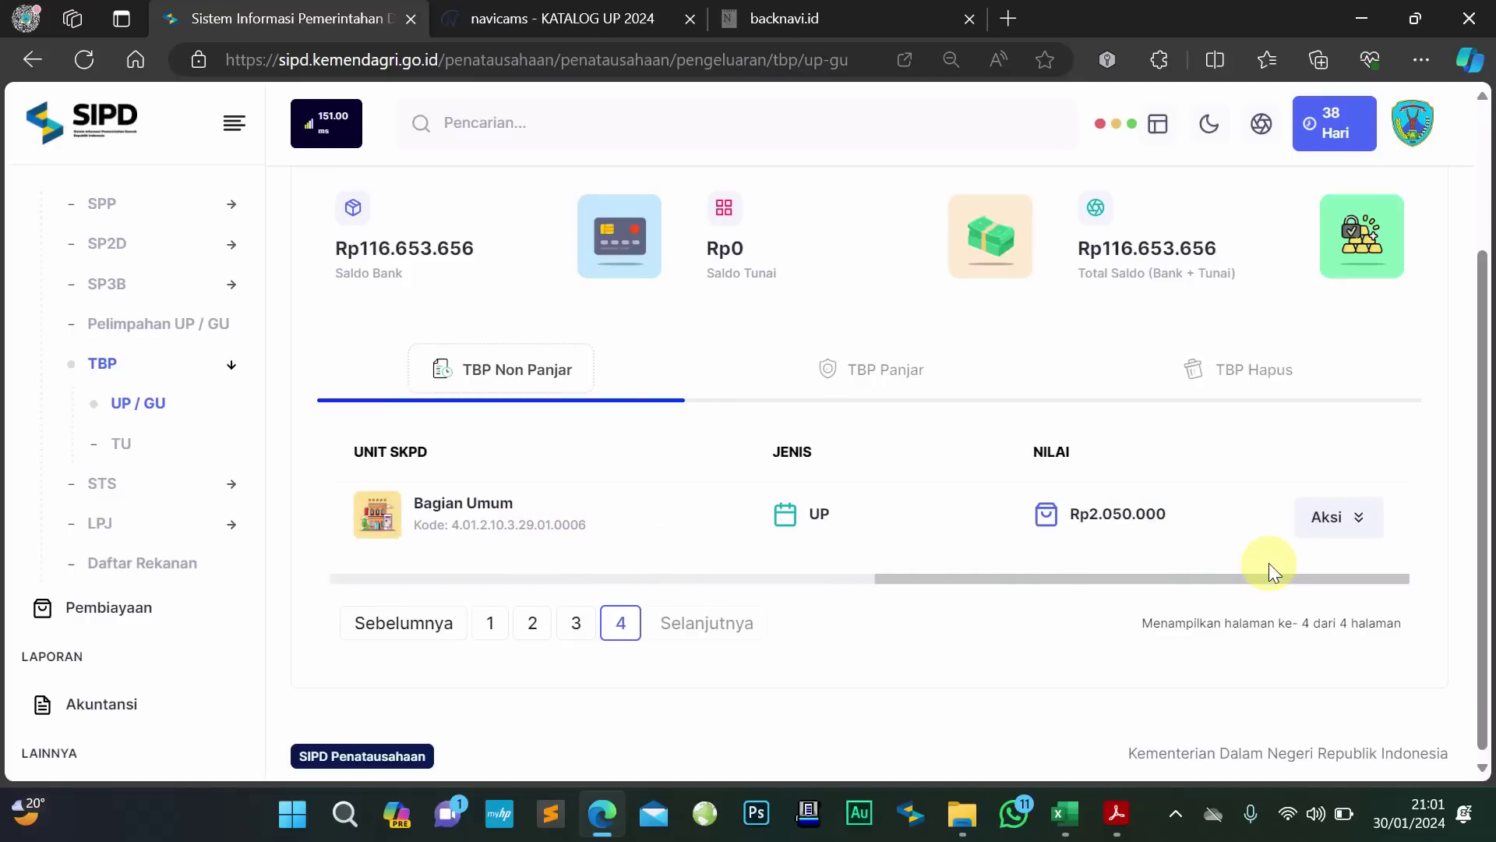
left_click(1351, 526)
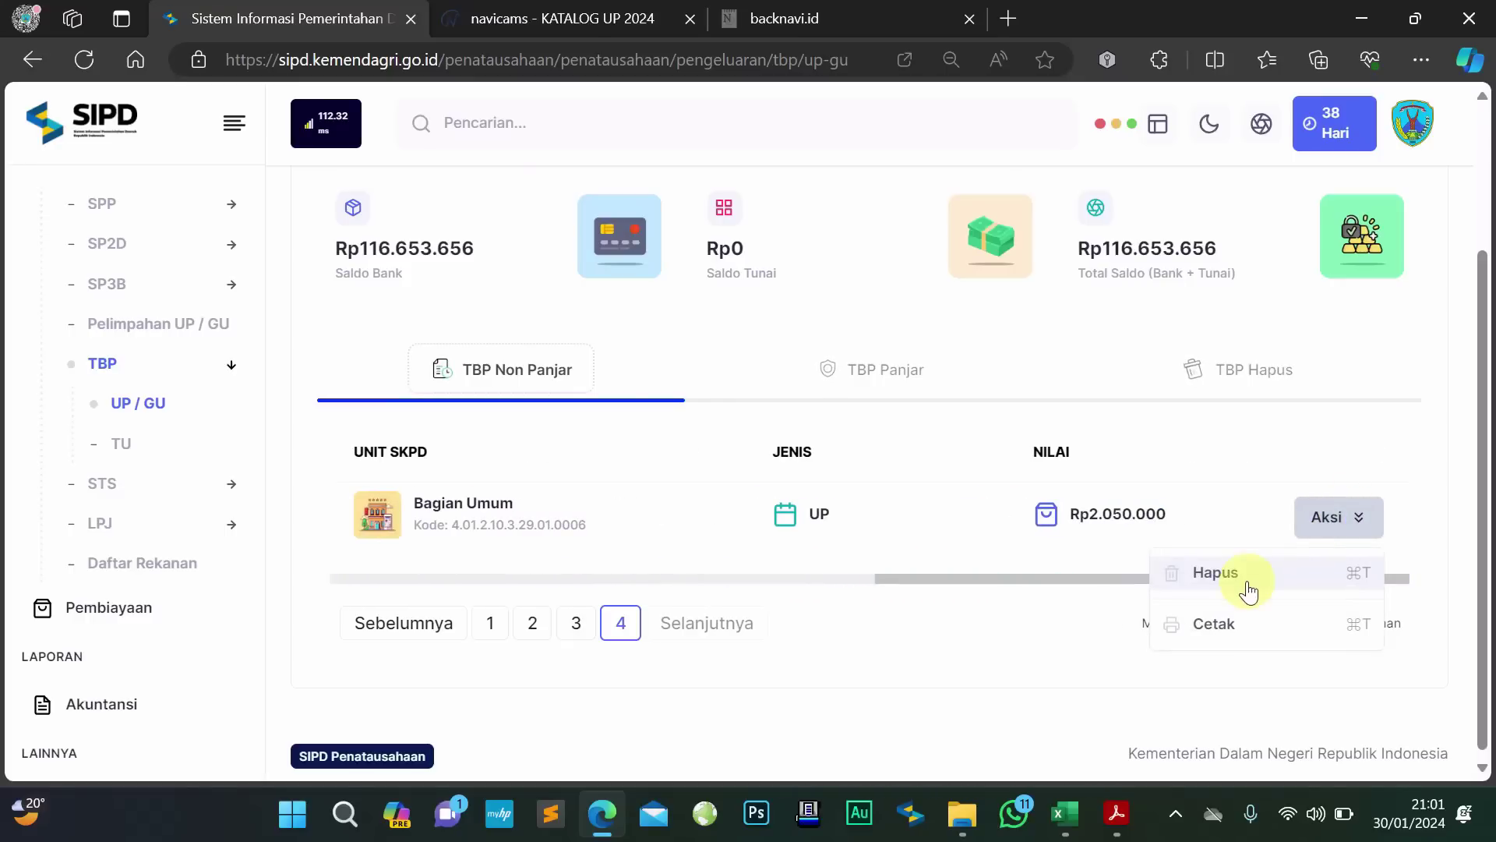
left_click(1229, 636)
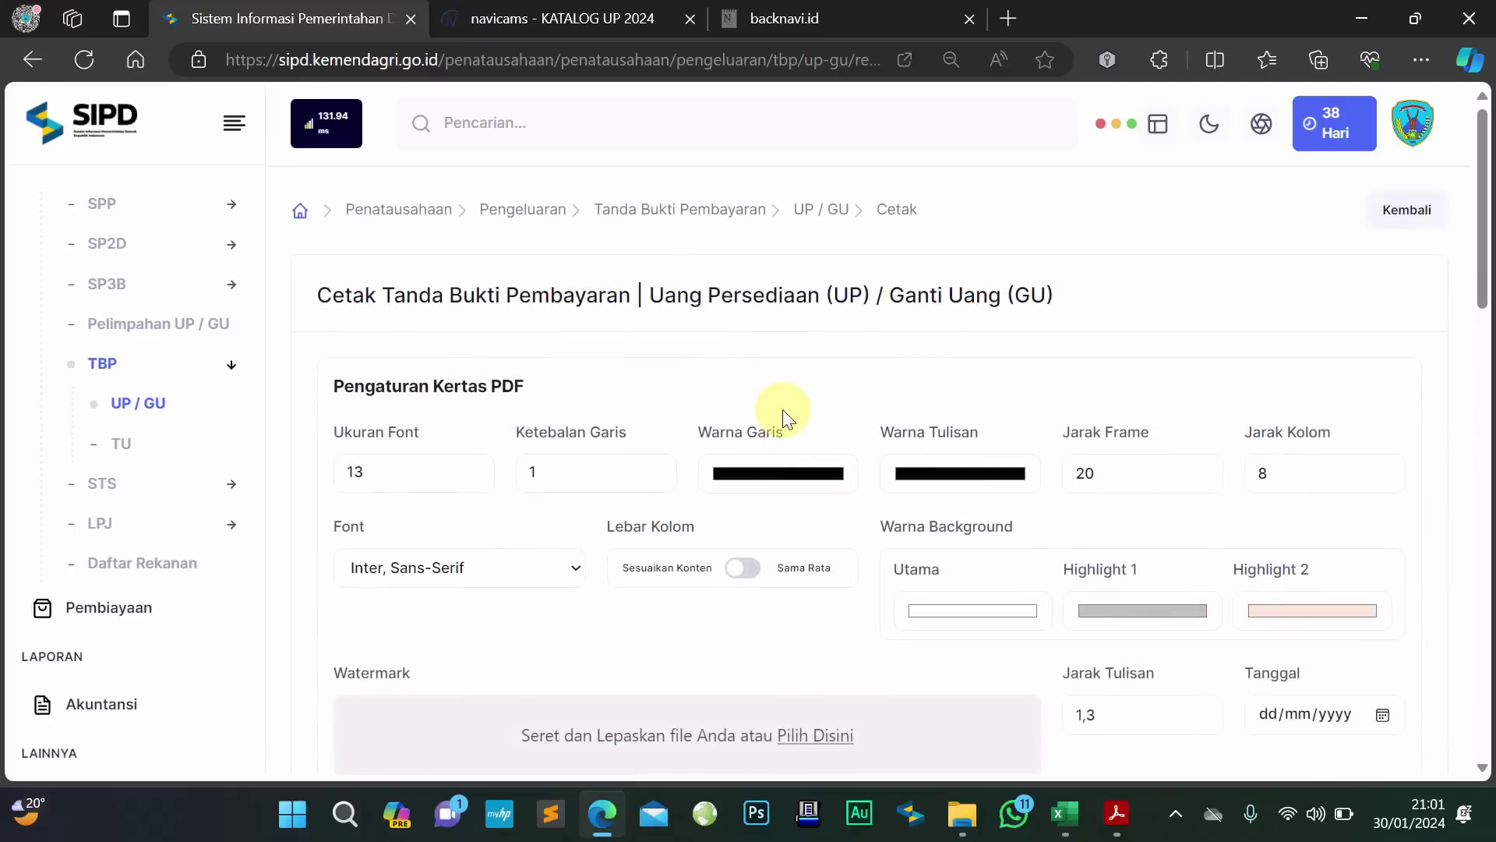
Examine the payee details, payment purpose, NPD reference and Rincian Belanja in the Tanda Bukti Pembayaran preview
scroll(795, 421, "down", 3)
scroll(791, 417, "down", 6)
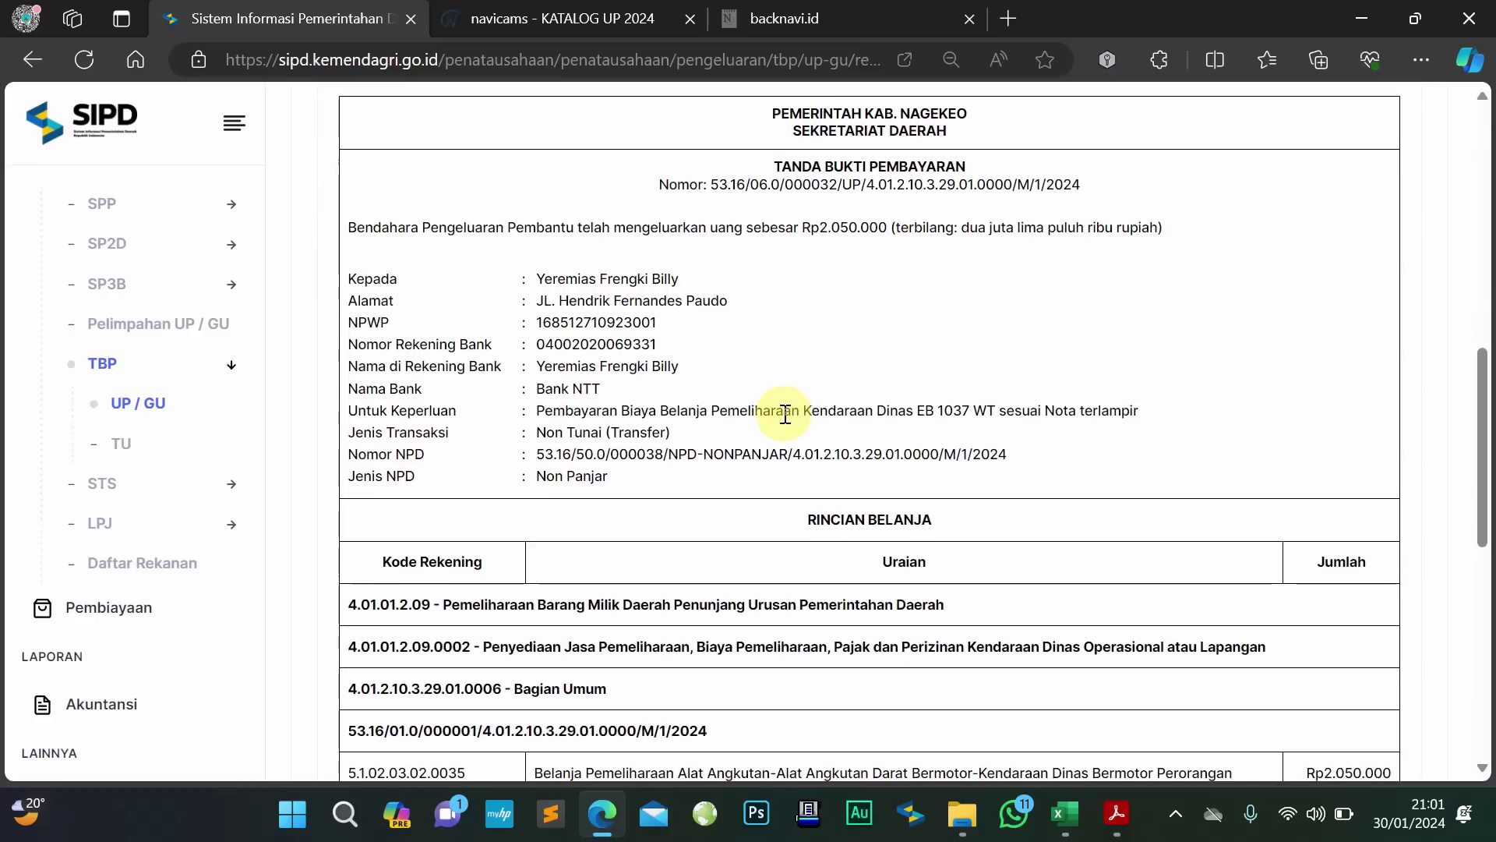
scroll(782, 405, "down", 1)
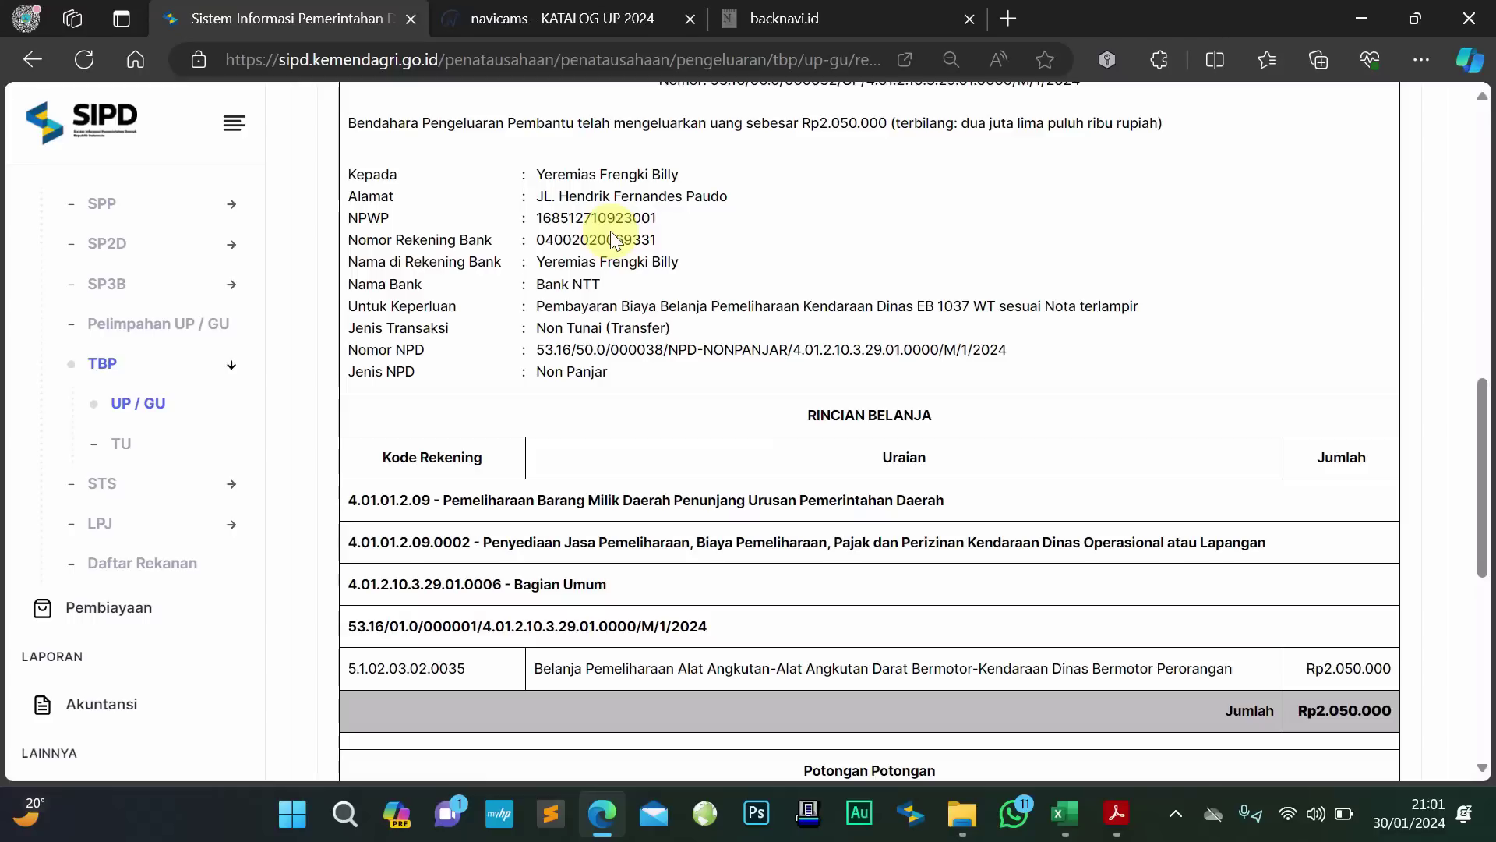
scroll(610, 231, "down", 3)
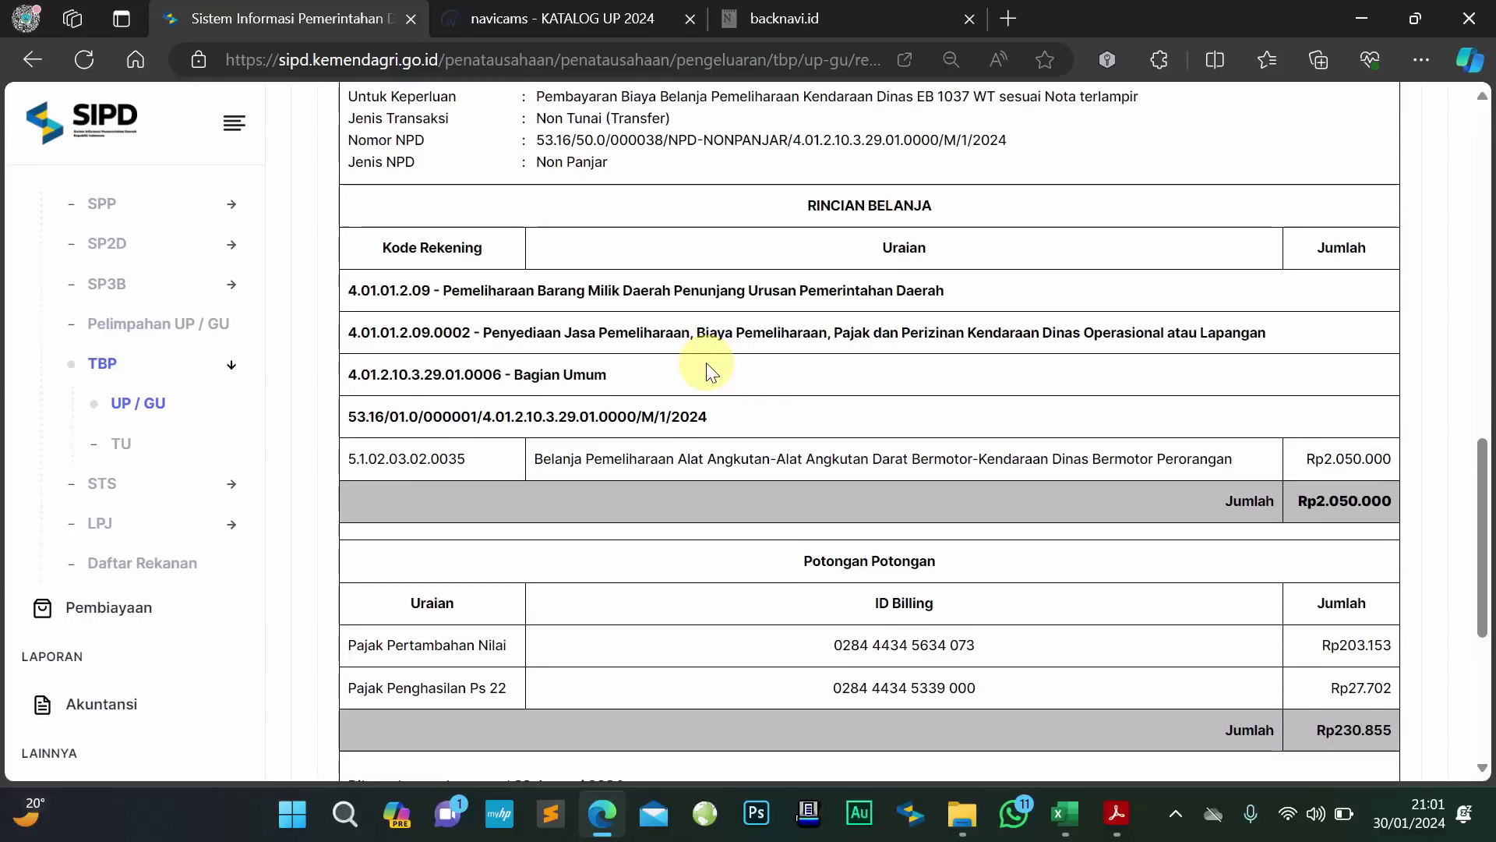
scroll(706, 363, "down", 1)
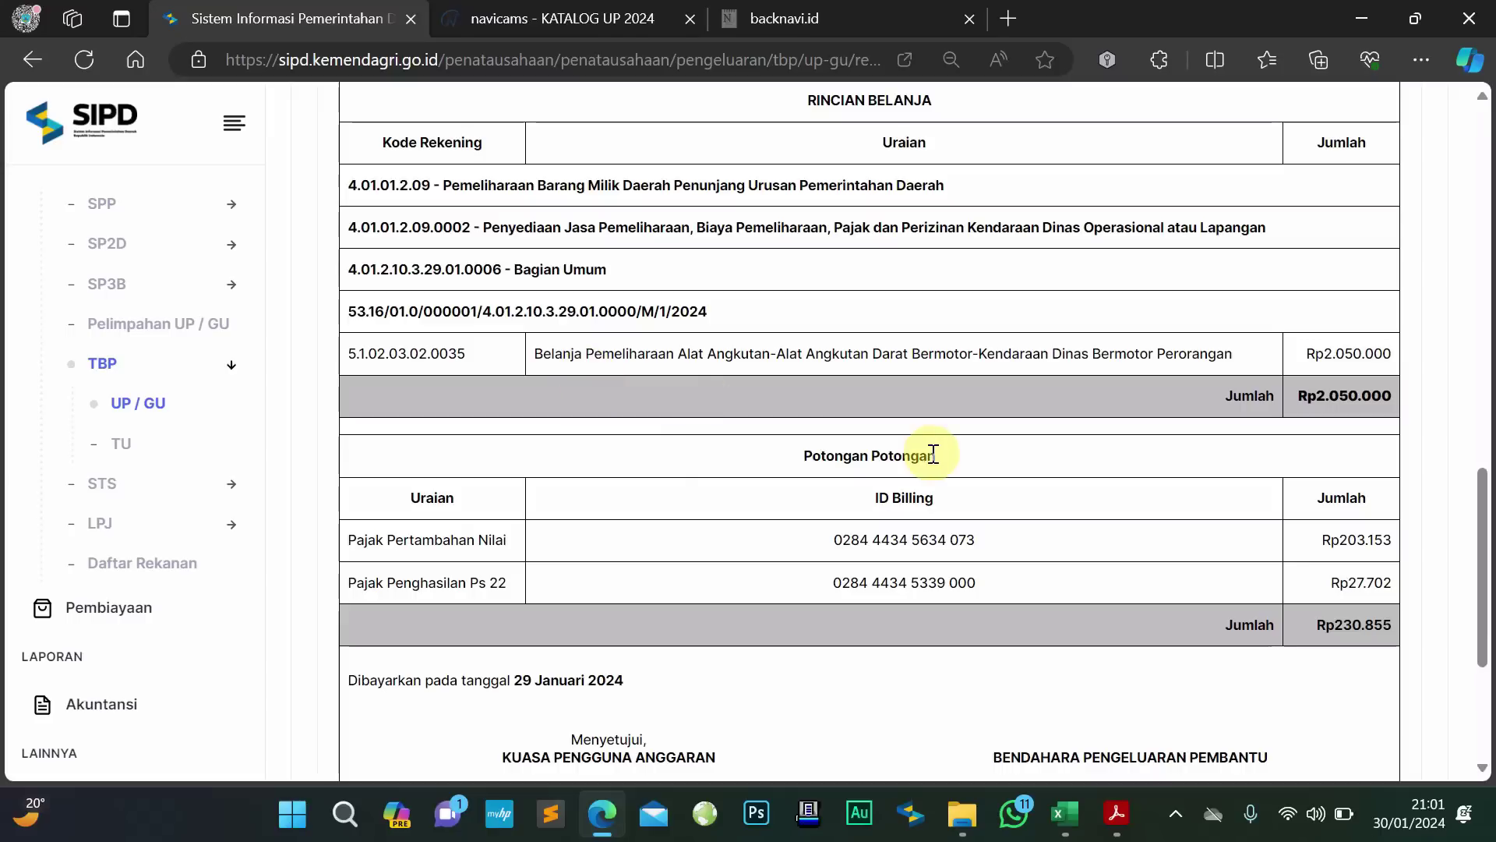
Examine the Potongan table's billing IDs and amounts for Pajak Pertambahan Nilai and Pajak Penghasilan Ps 22
double_click(812, 539)
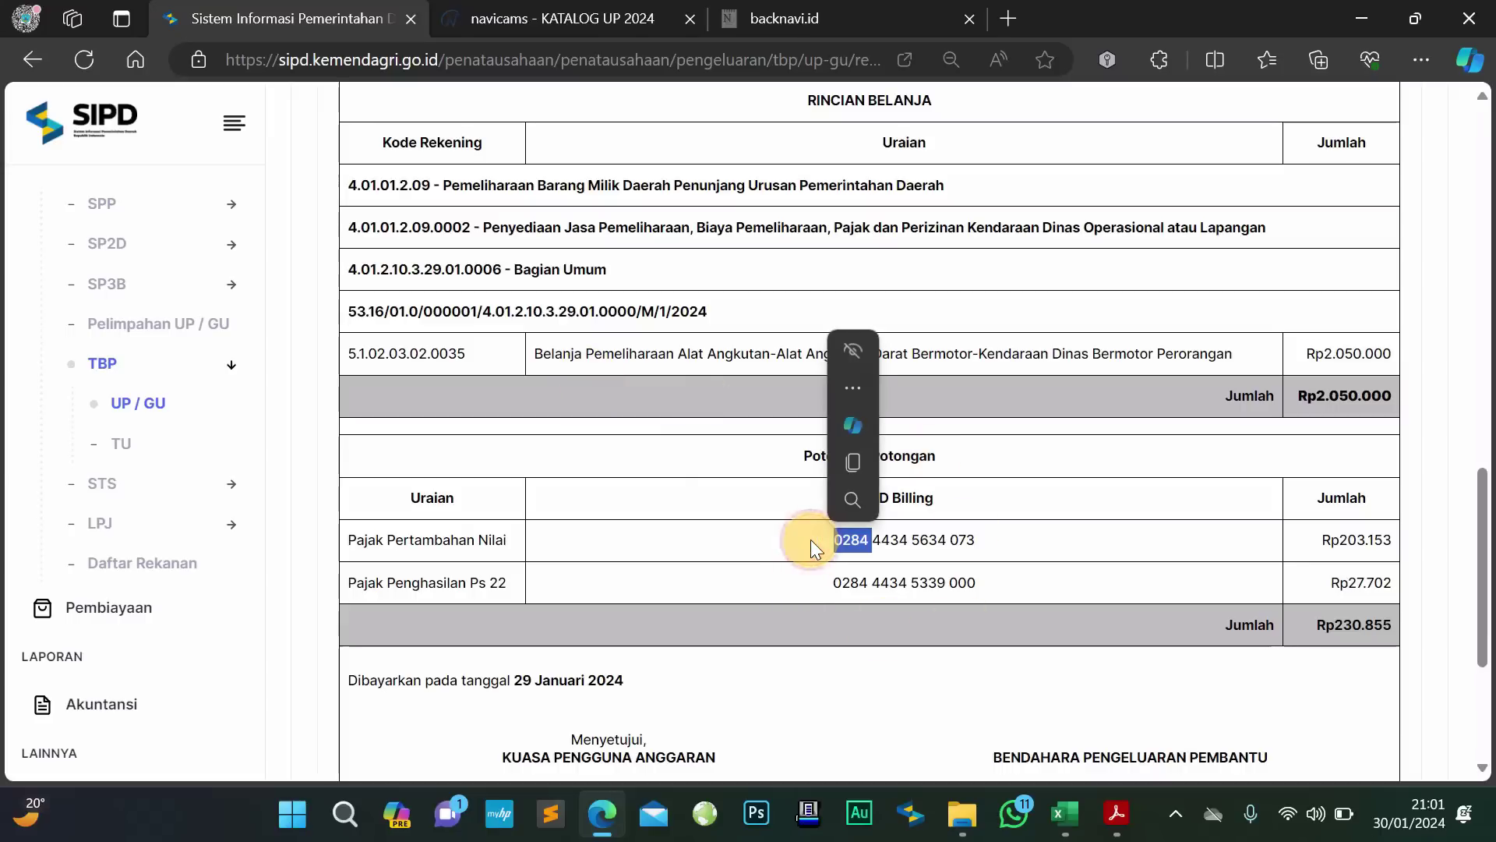
left_click(765, 441)
left_click_drag(779, 442, 816, 460)
left_click(777, 509)
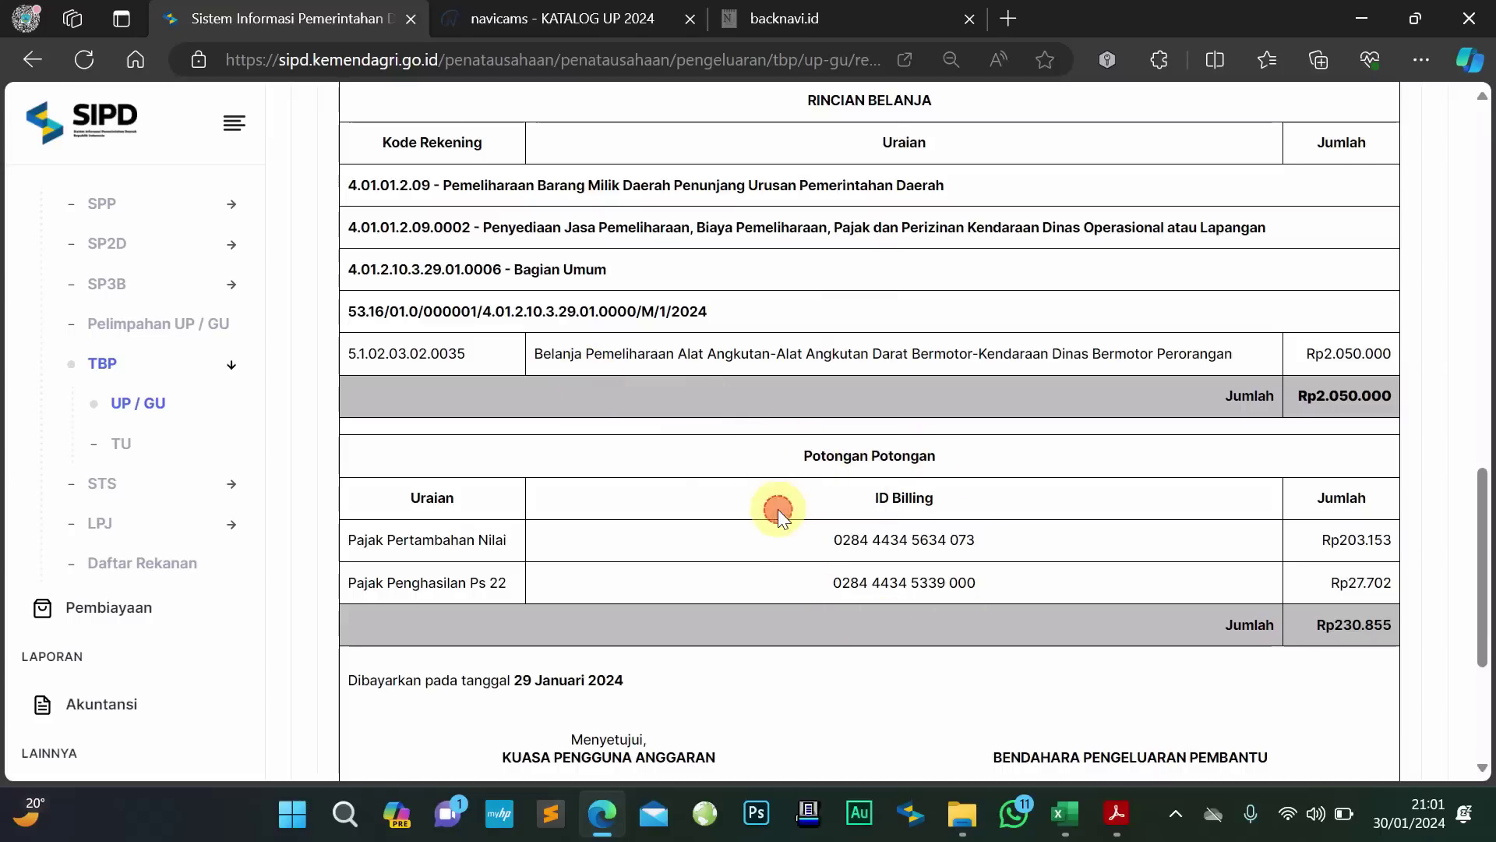
left_click_drag(368, 541, 496, 539)
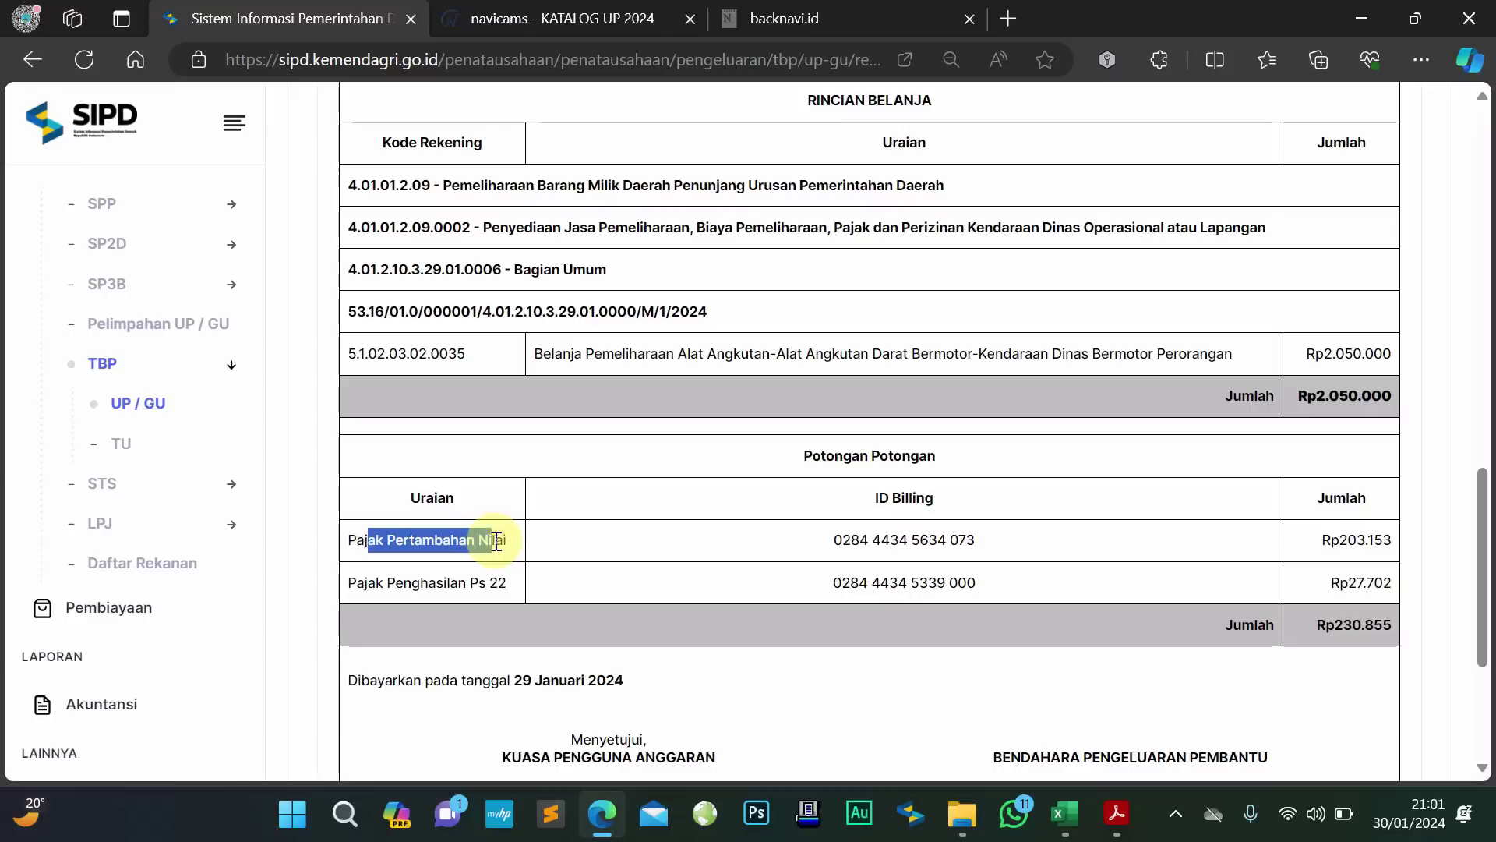
left_click_drag(919, 545, 925, 547)
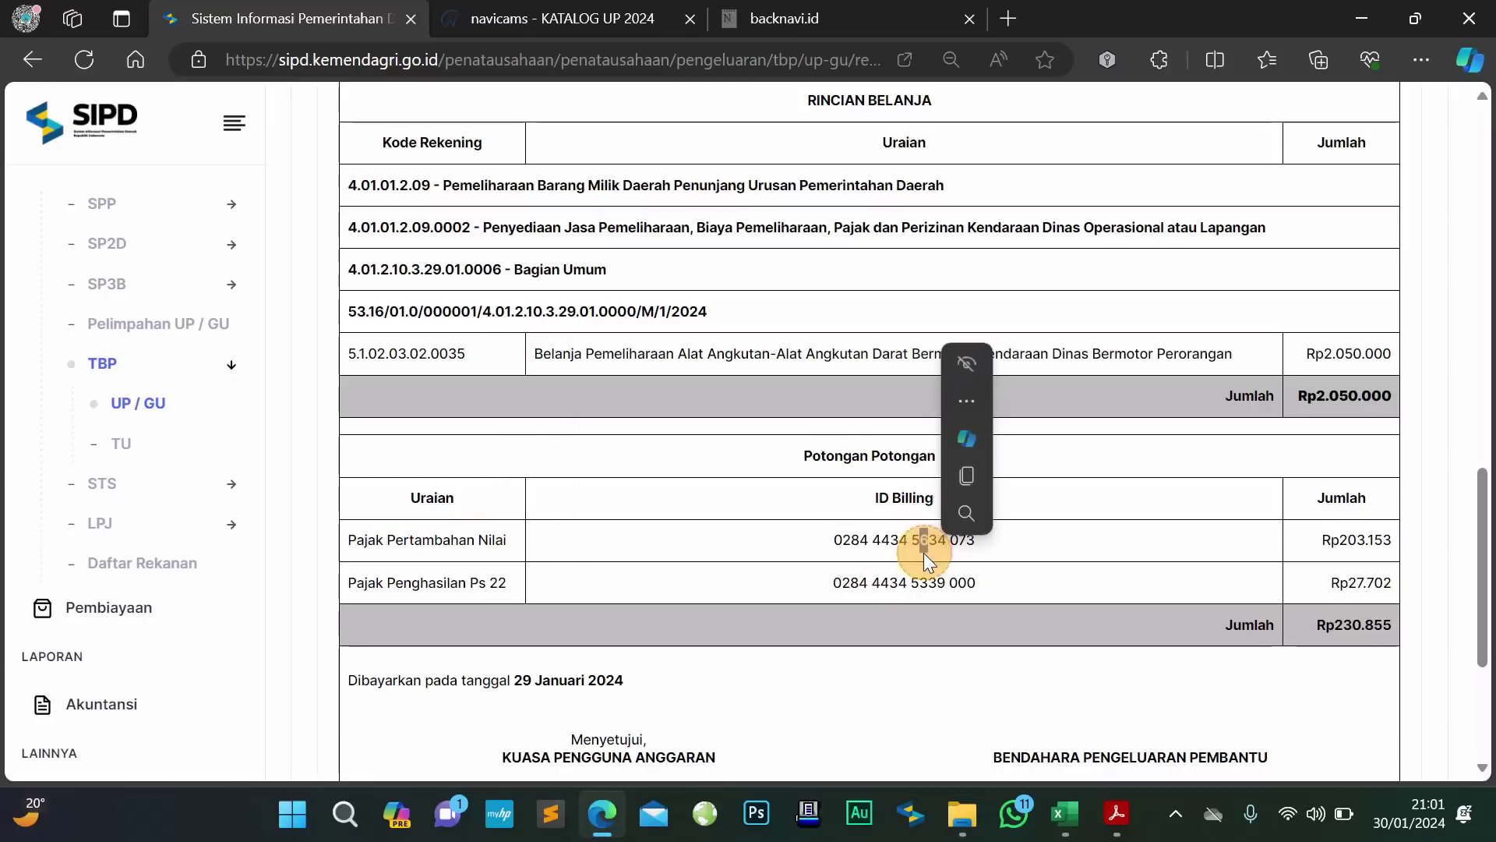
left_click(1214, 553)
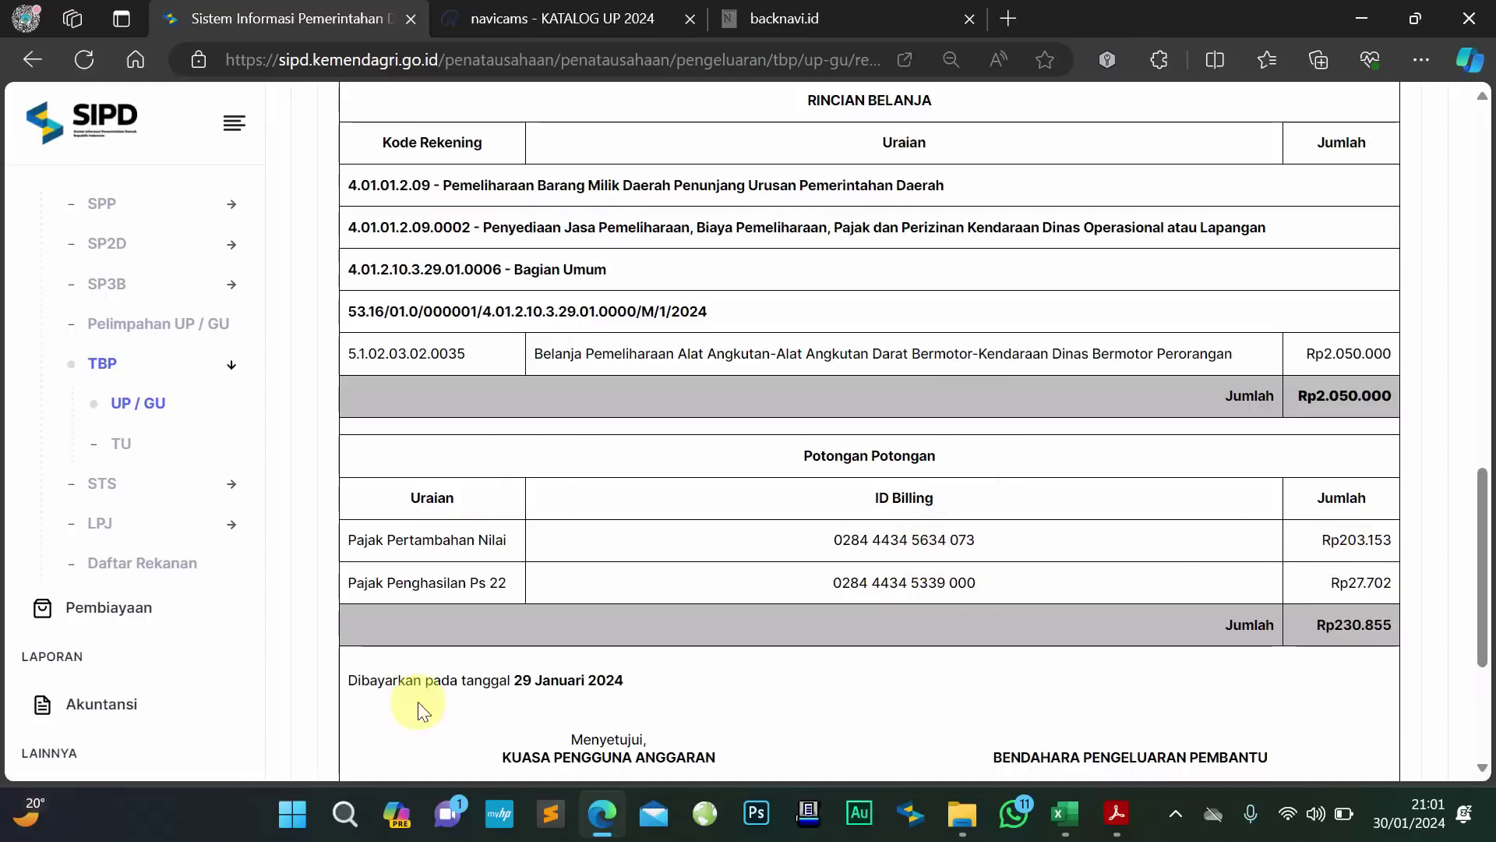
left_click_drag(411, 584, 667, 591)
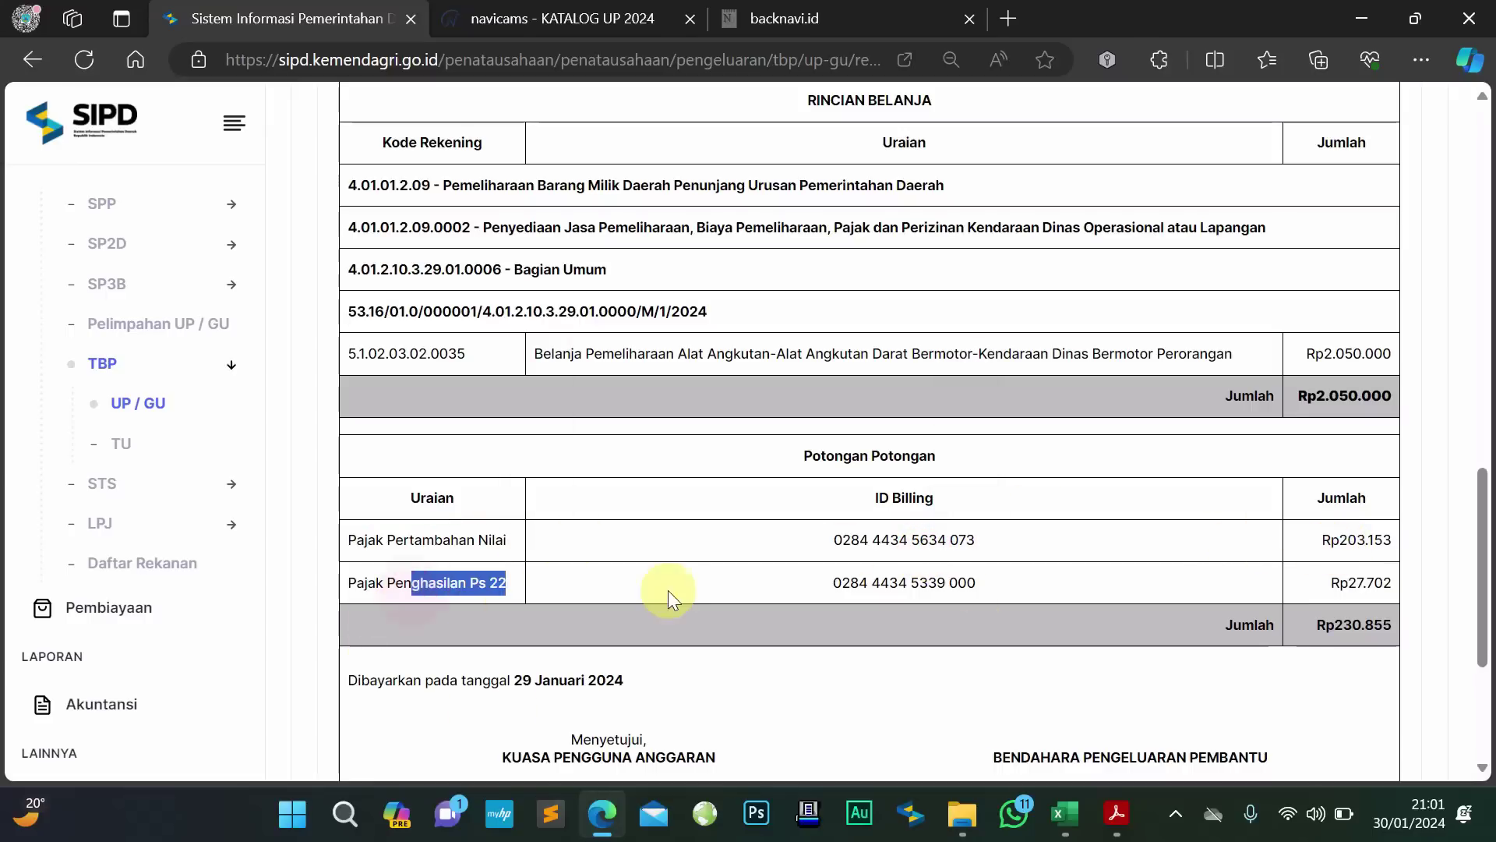
left_click(1290, 634)
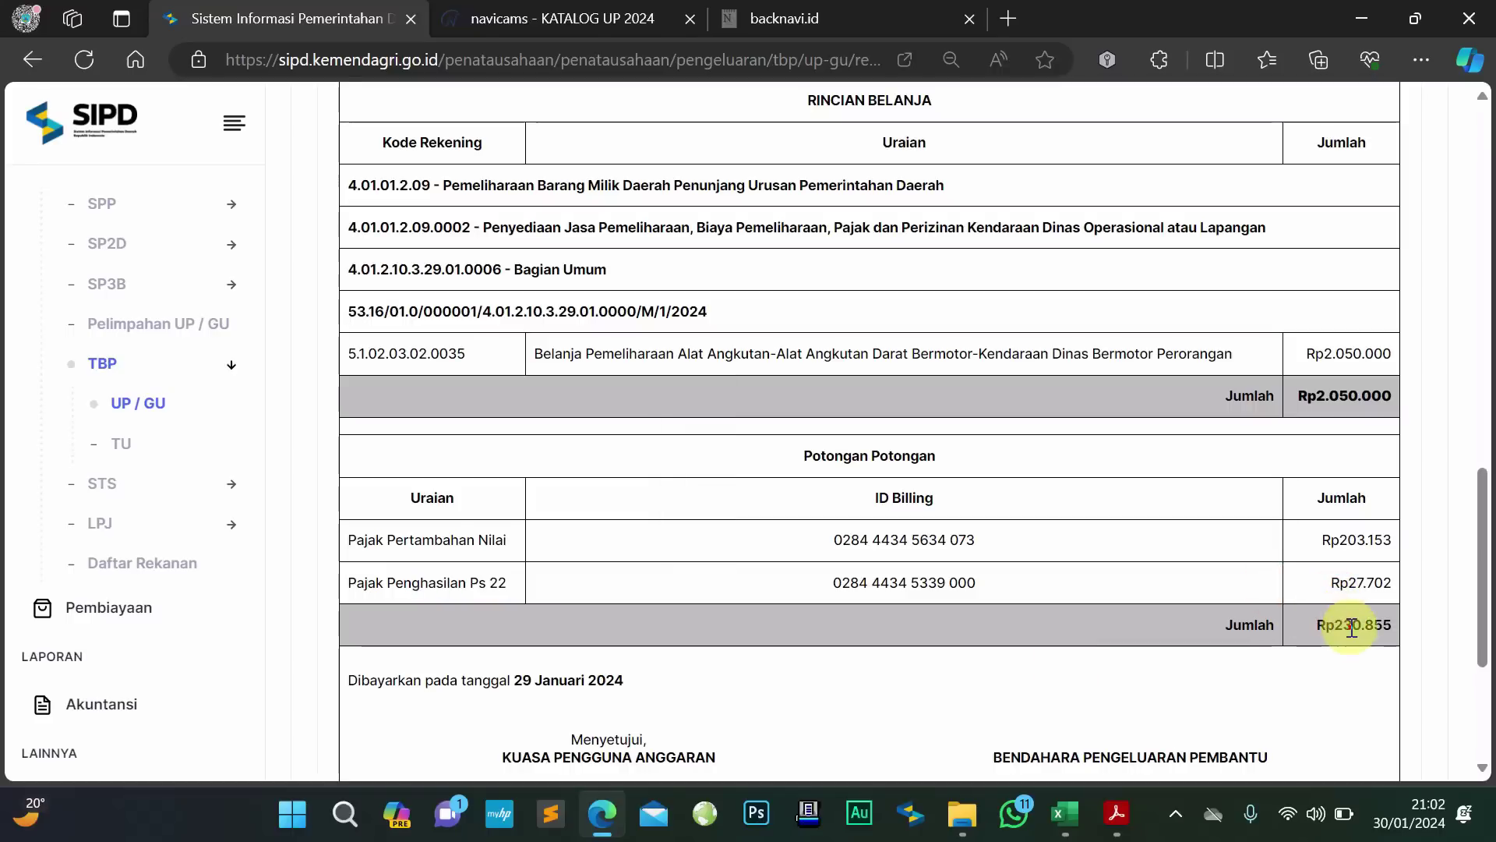
Read through the whole receipt preview once more, from its heading to the payment date and signature blocks
scroll(1061, 578, "down", 1)
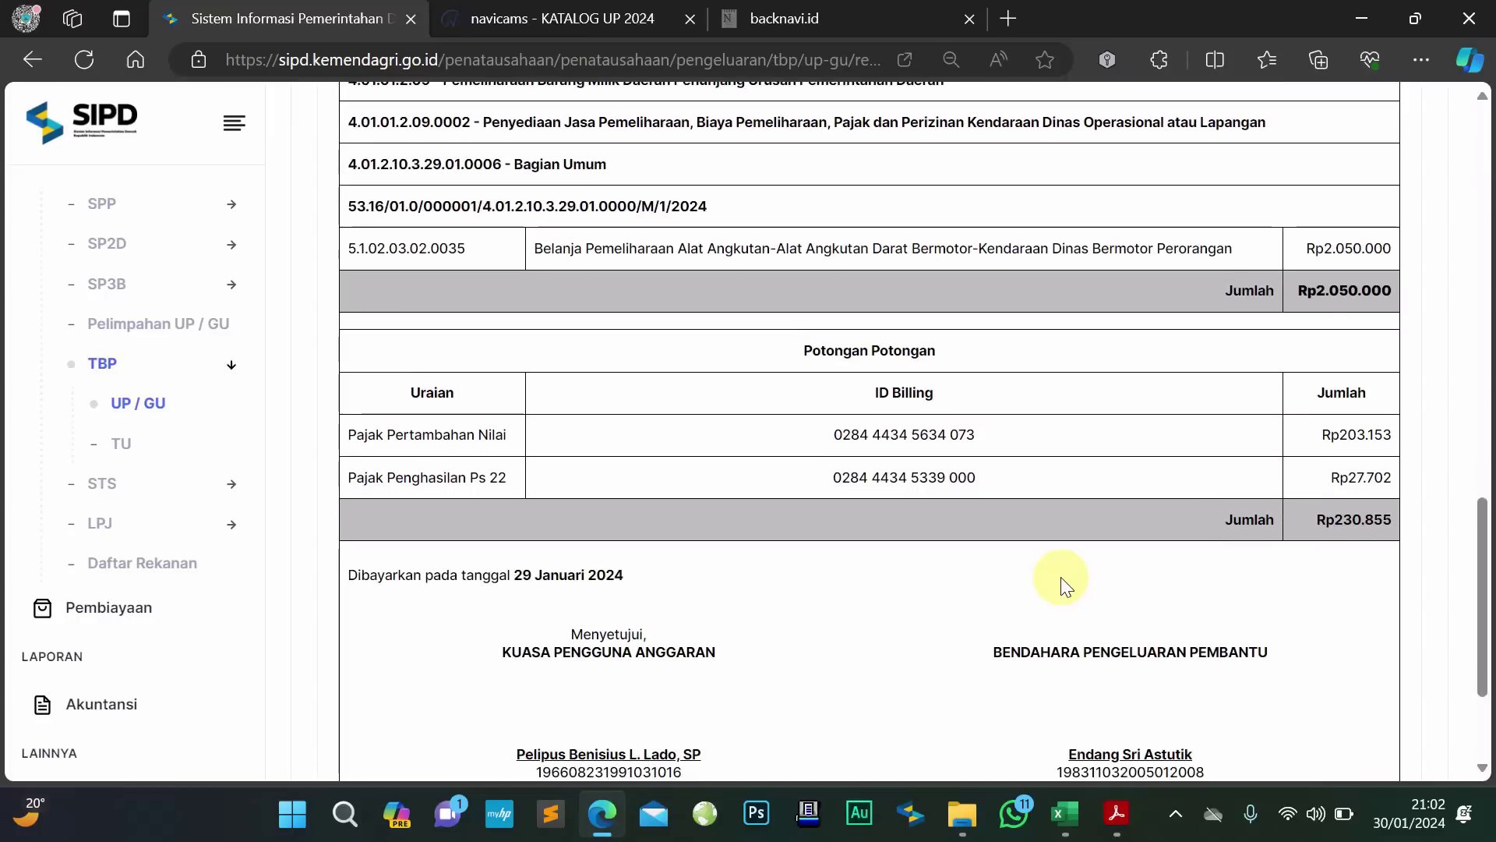
scroll(885, 423, "down", 1)
scroll(886, 434, "up", 2)
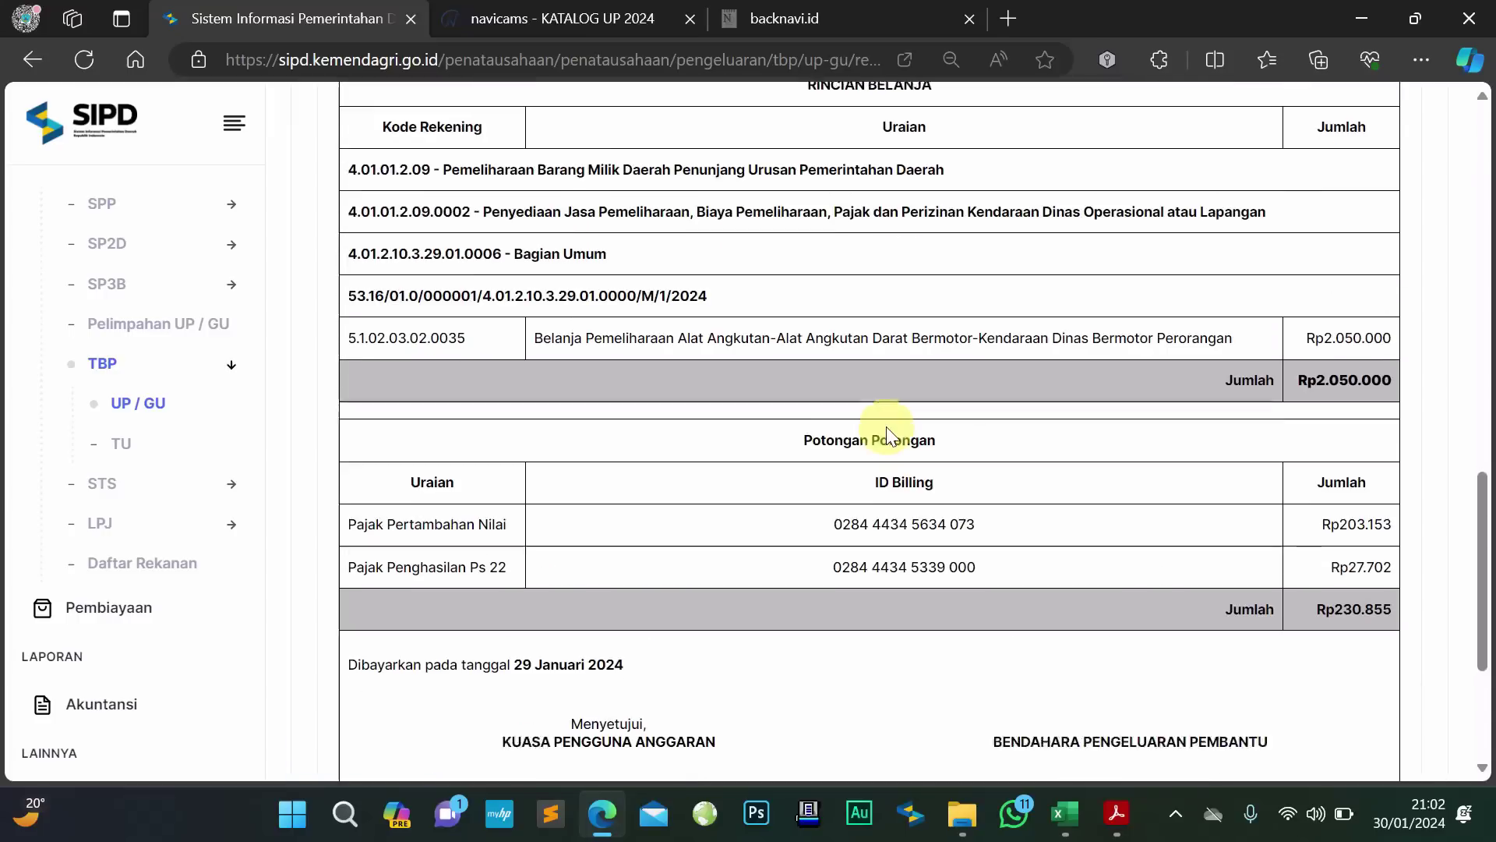
scroll(886, 431, "up", 5)
scroll(887, 431, "up", 1)
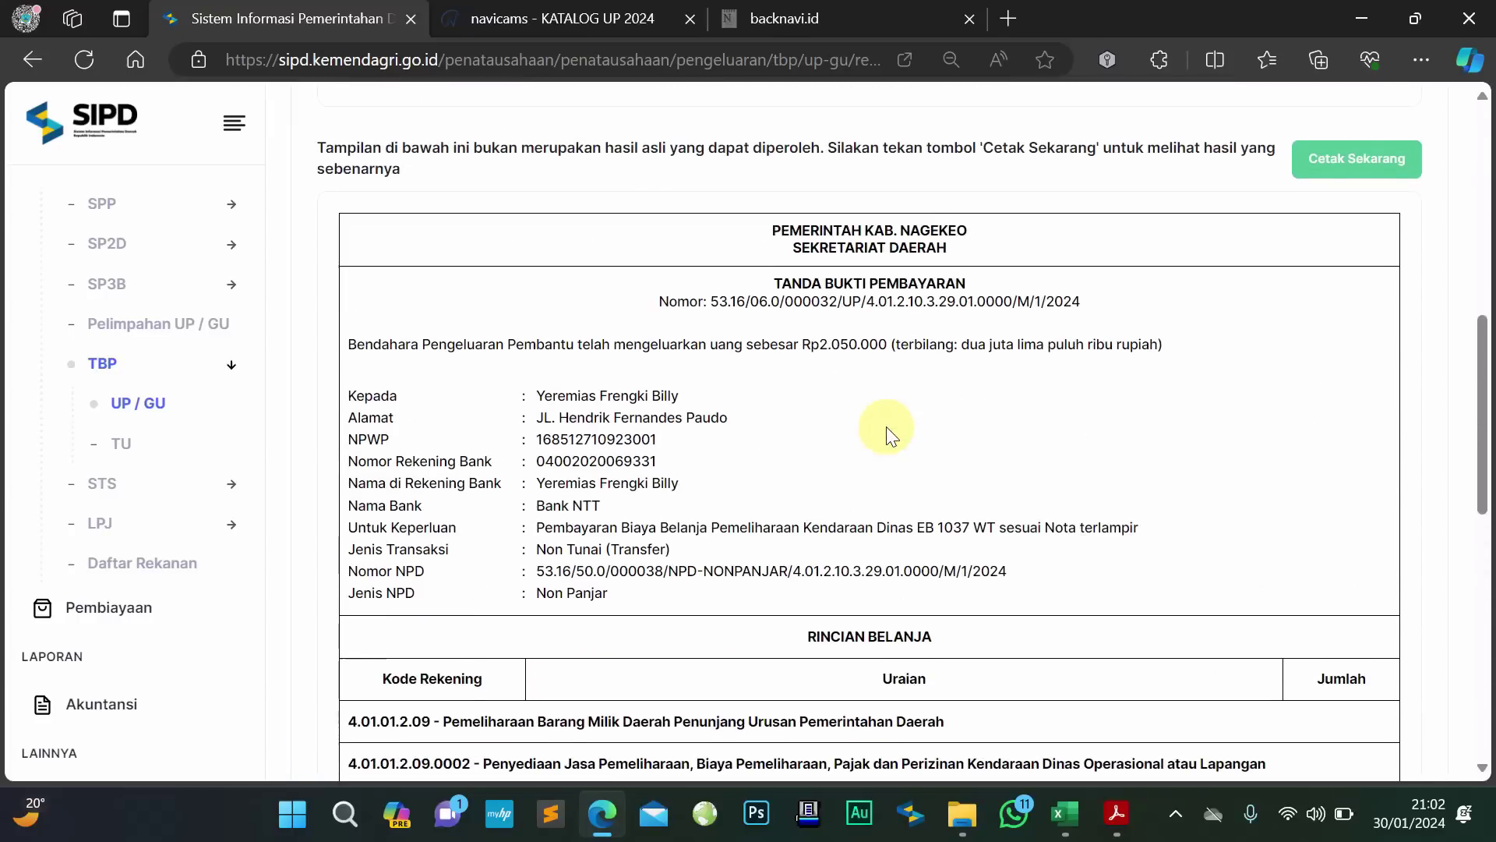
scroll(887, 433, "down", 7)
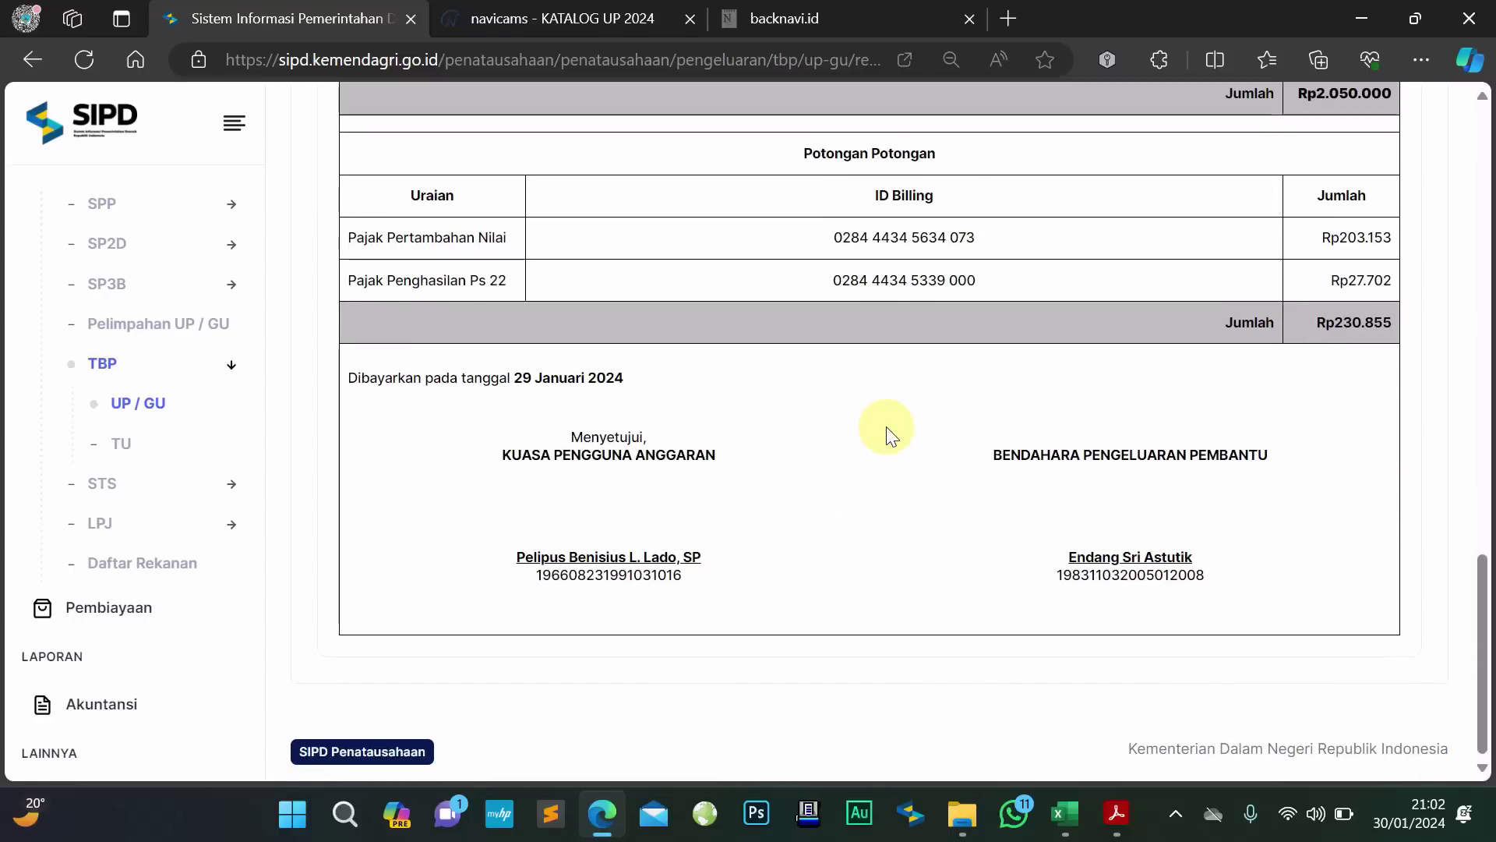
scroll(887, 427, "up", 4)
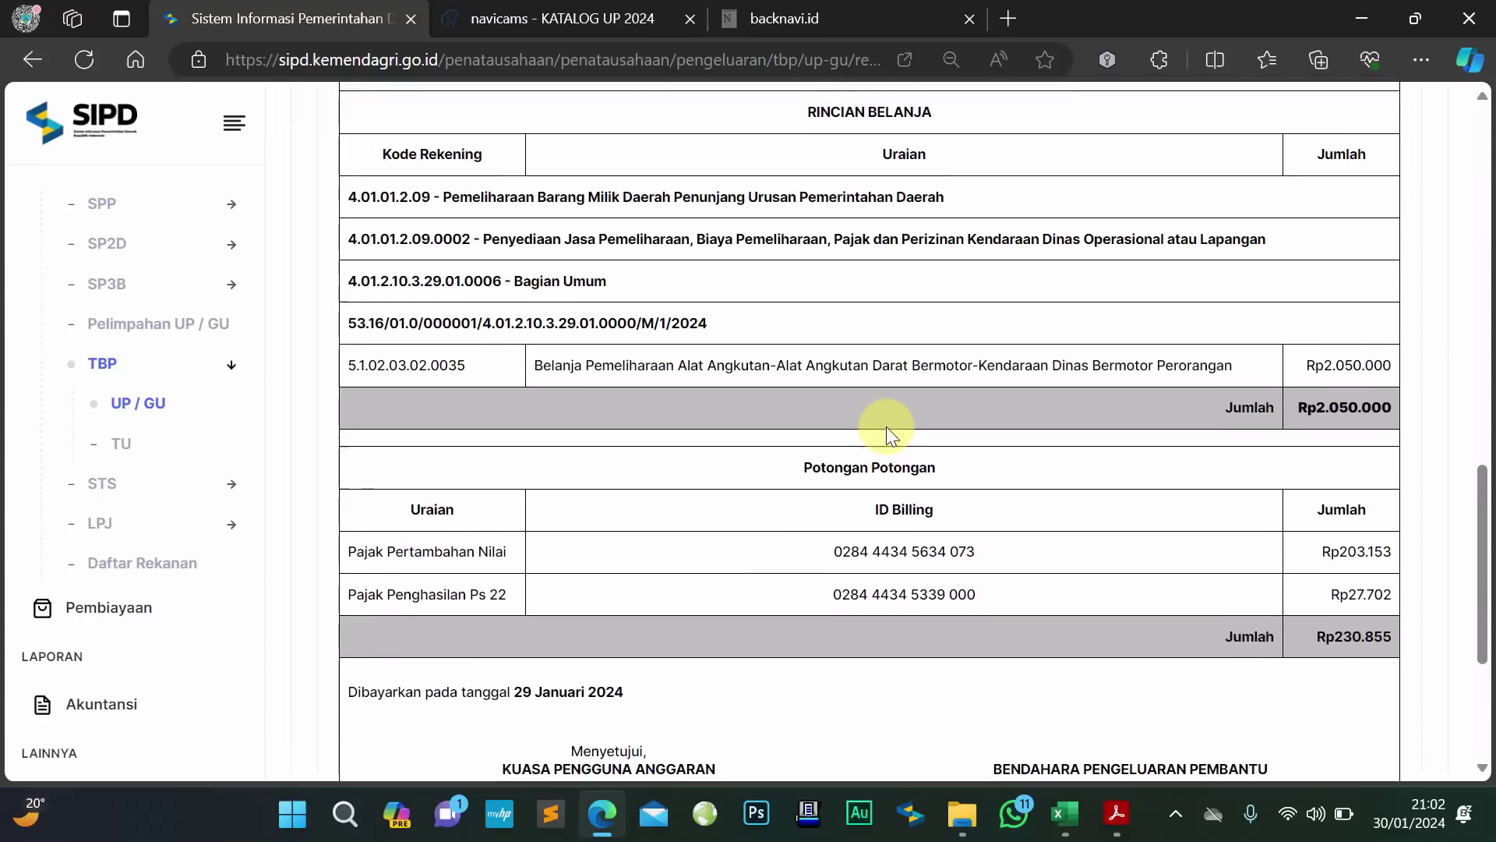
scroll(886, 427, "up", 7)
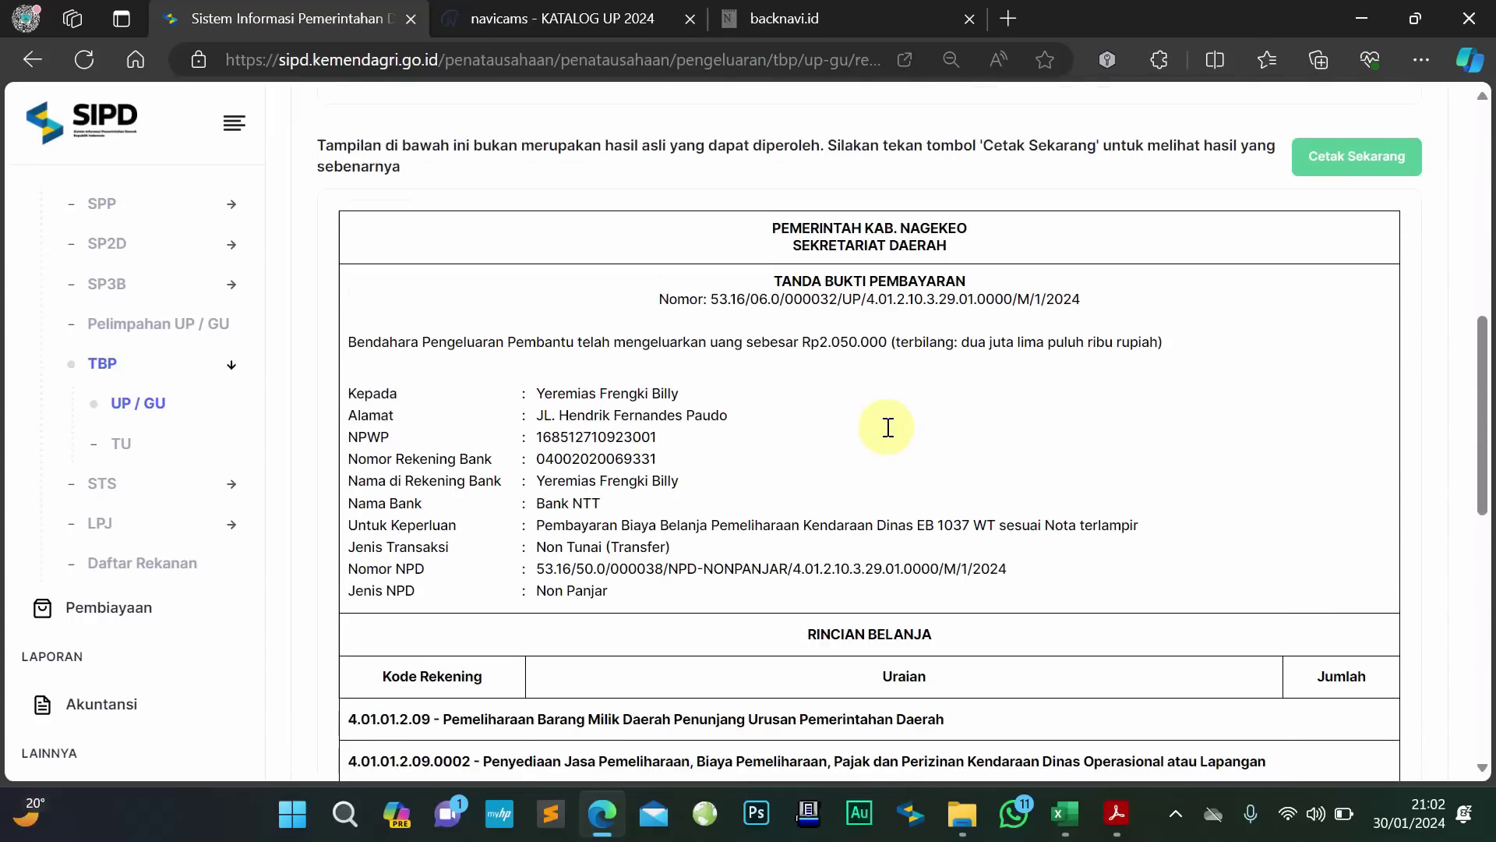
scroll(887, 427, "down", 8)
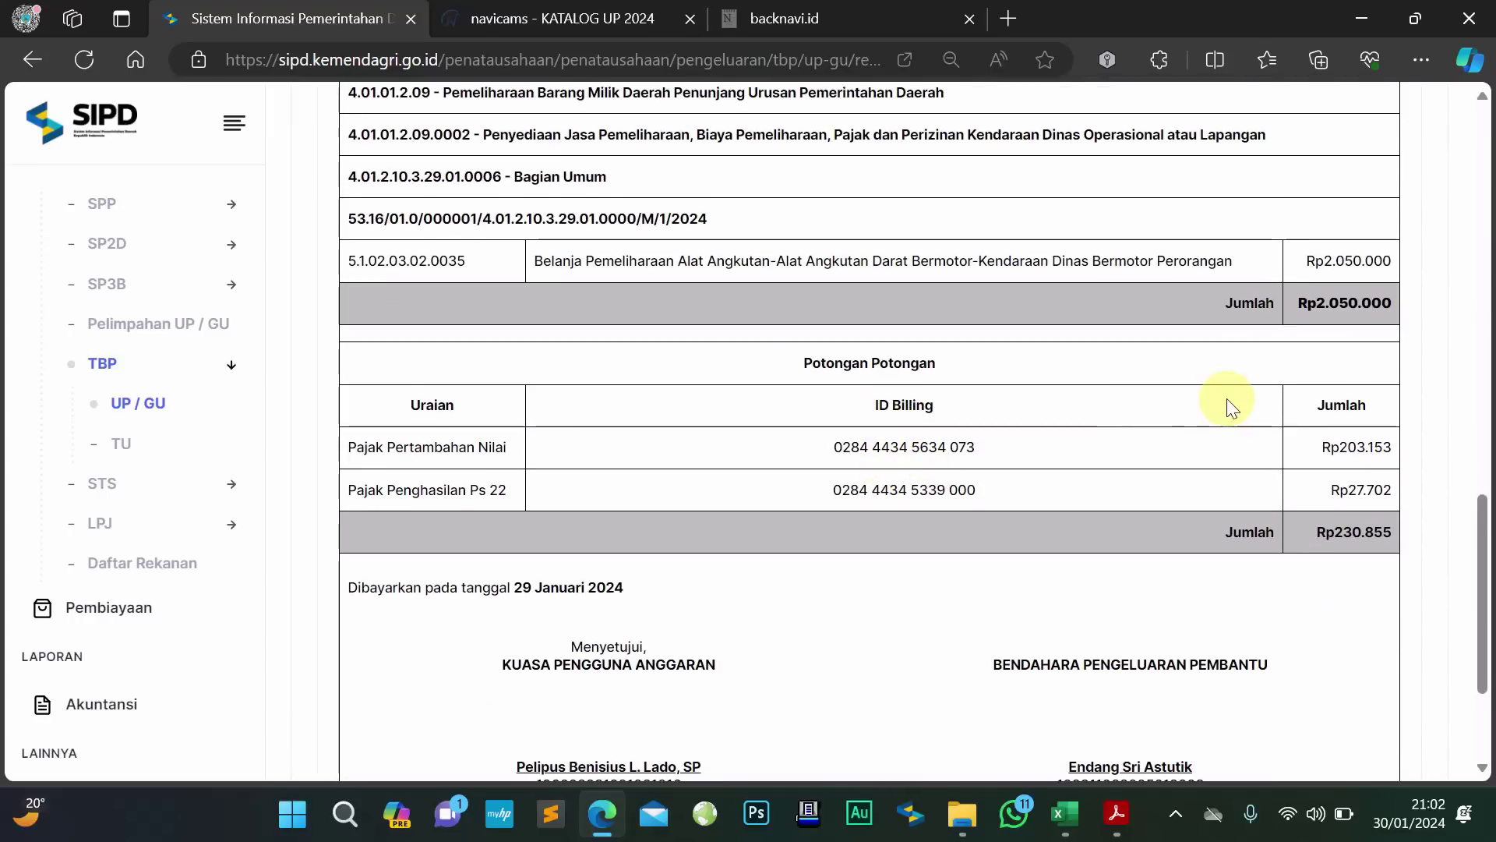
scroll(1227, 399, "down", 2)
scroll(1227, 399, "down", 2)
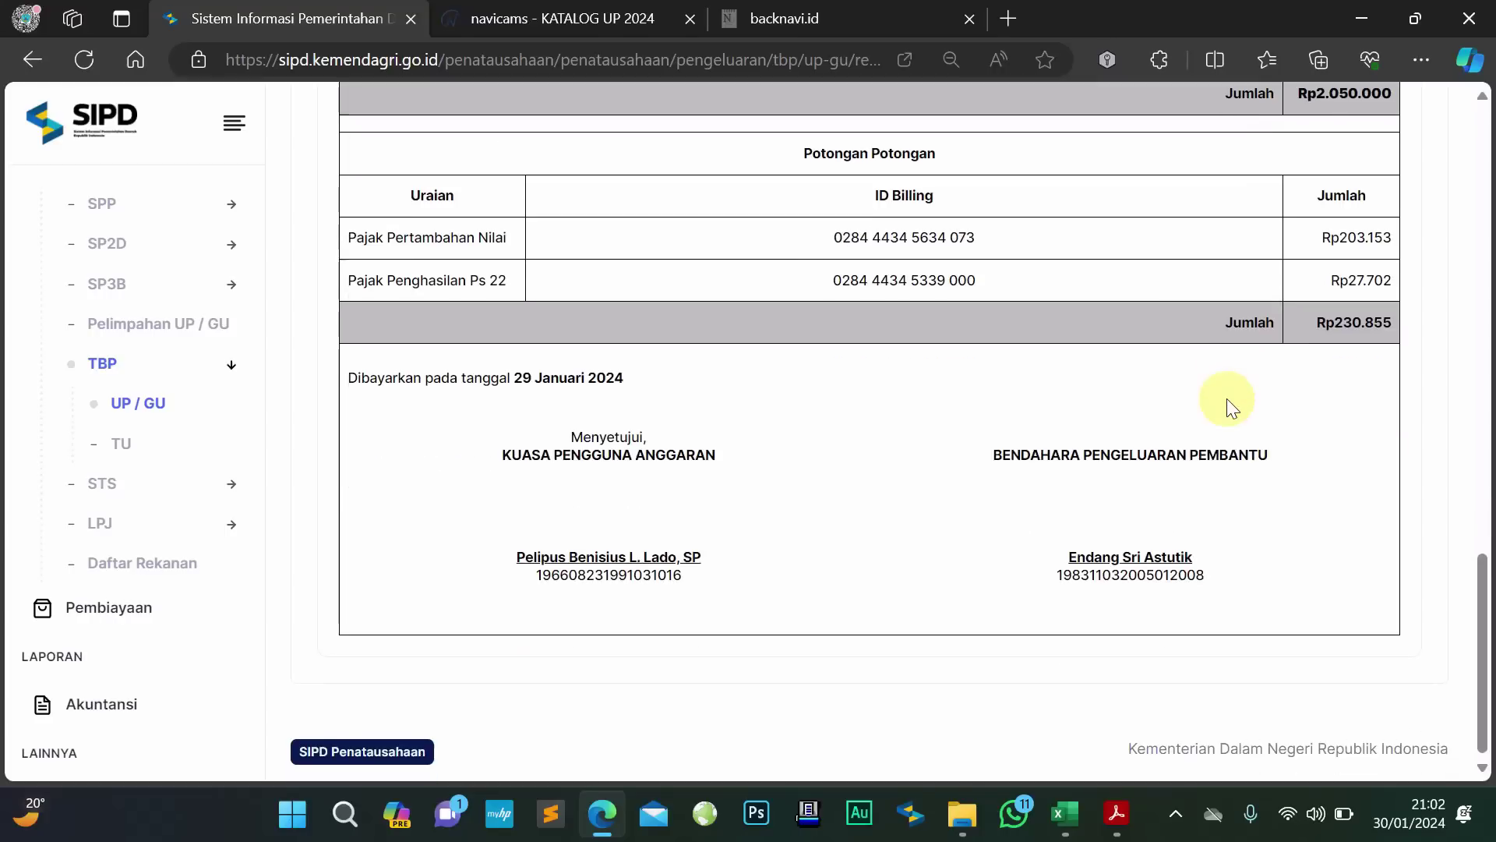
Recheck the receipt preview from its payee details to the deductions total and the signature blocks
scroll(1227, 399, "up", 5)
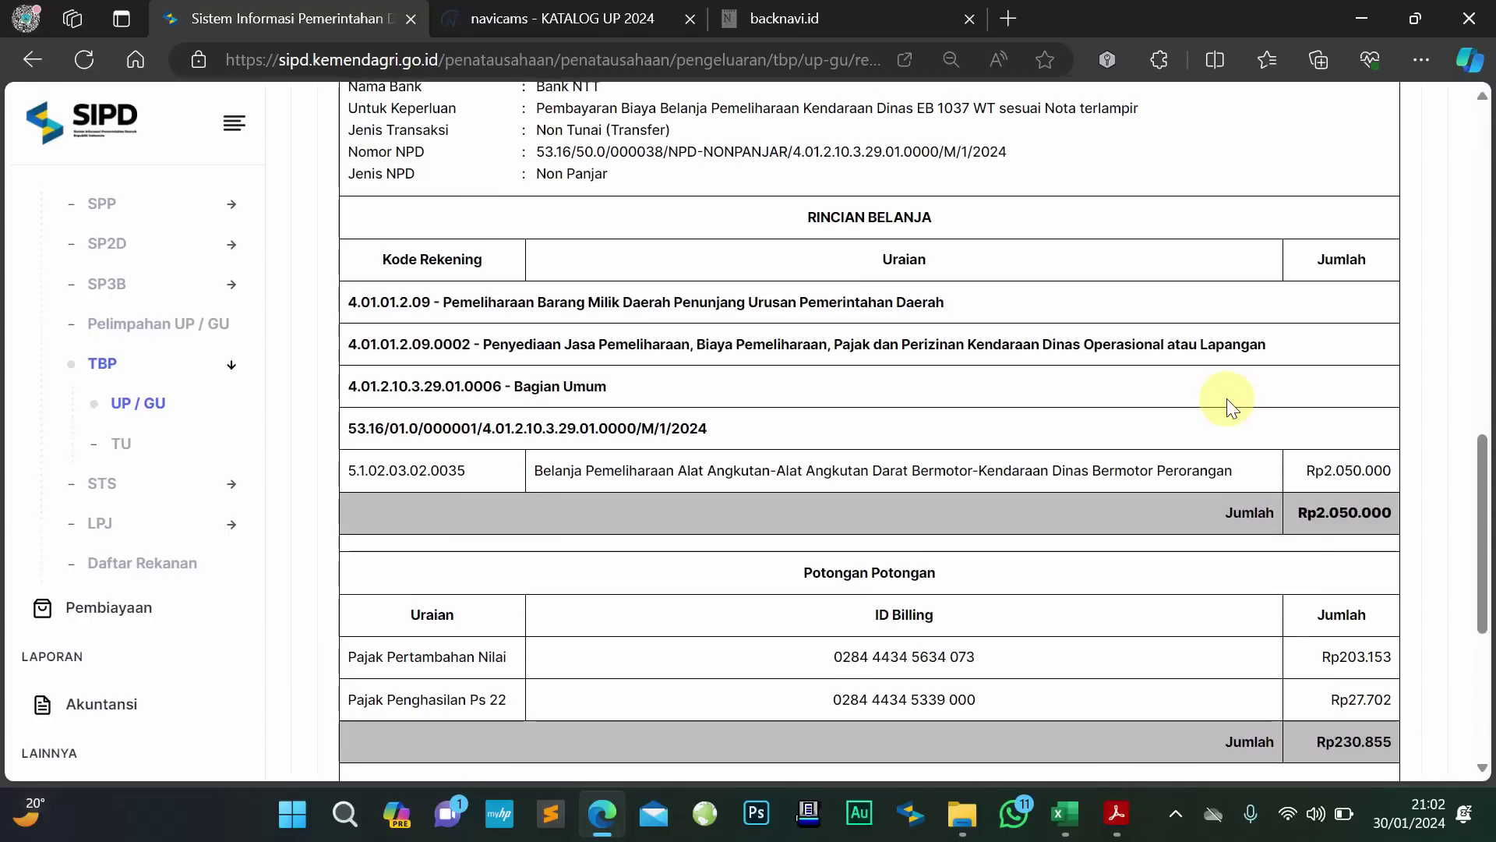
scroll(1227, 399, "up", 5)
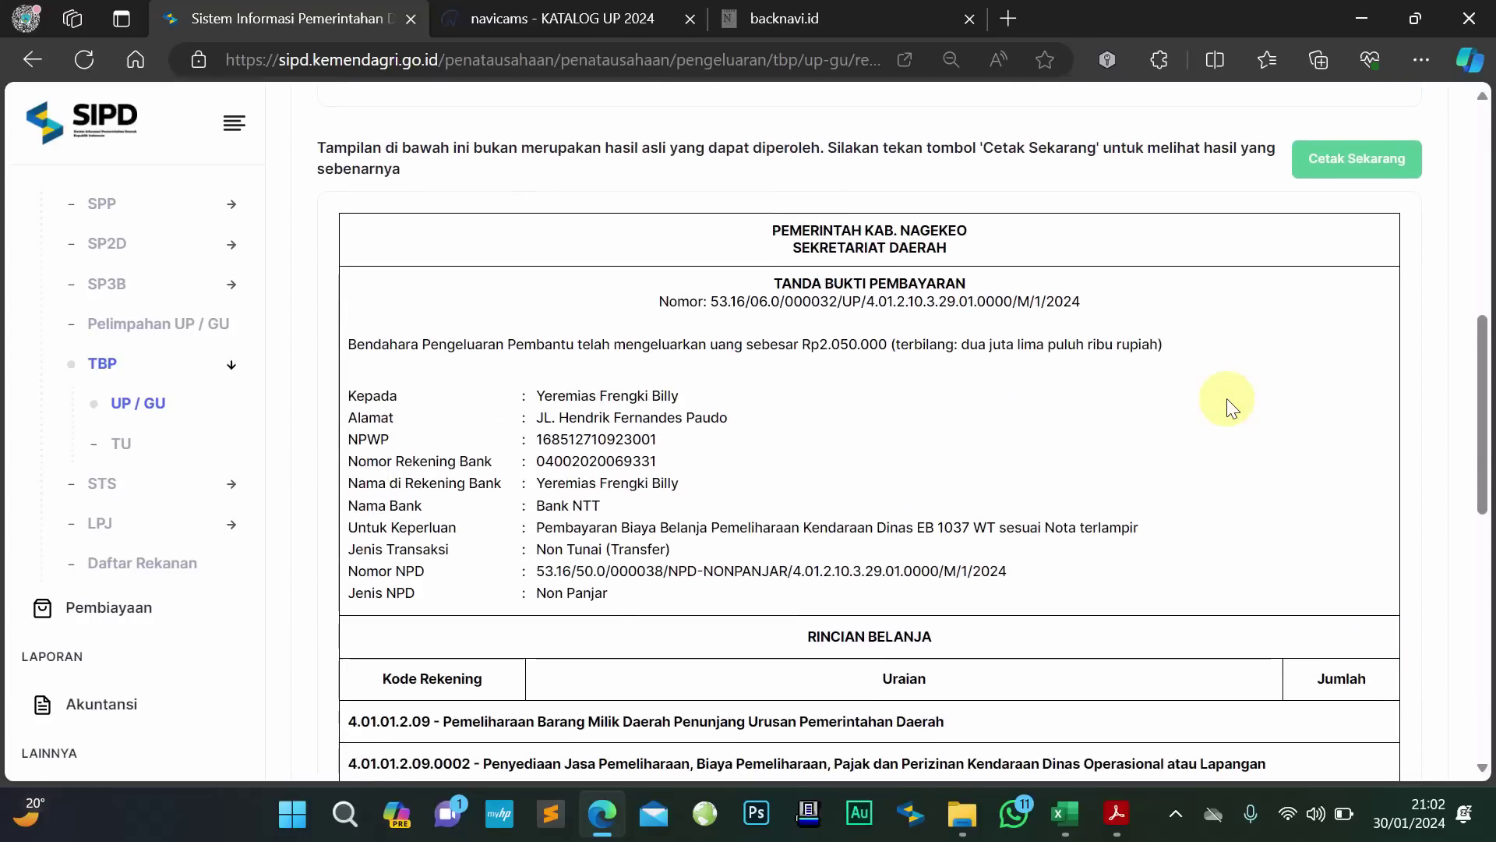
scroll(1227, 399, "down", 8)
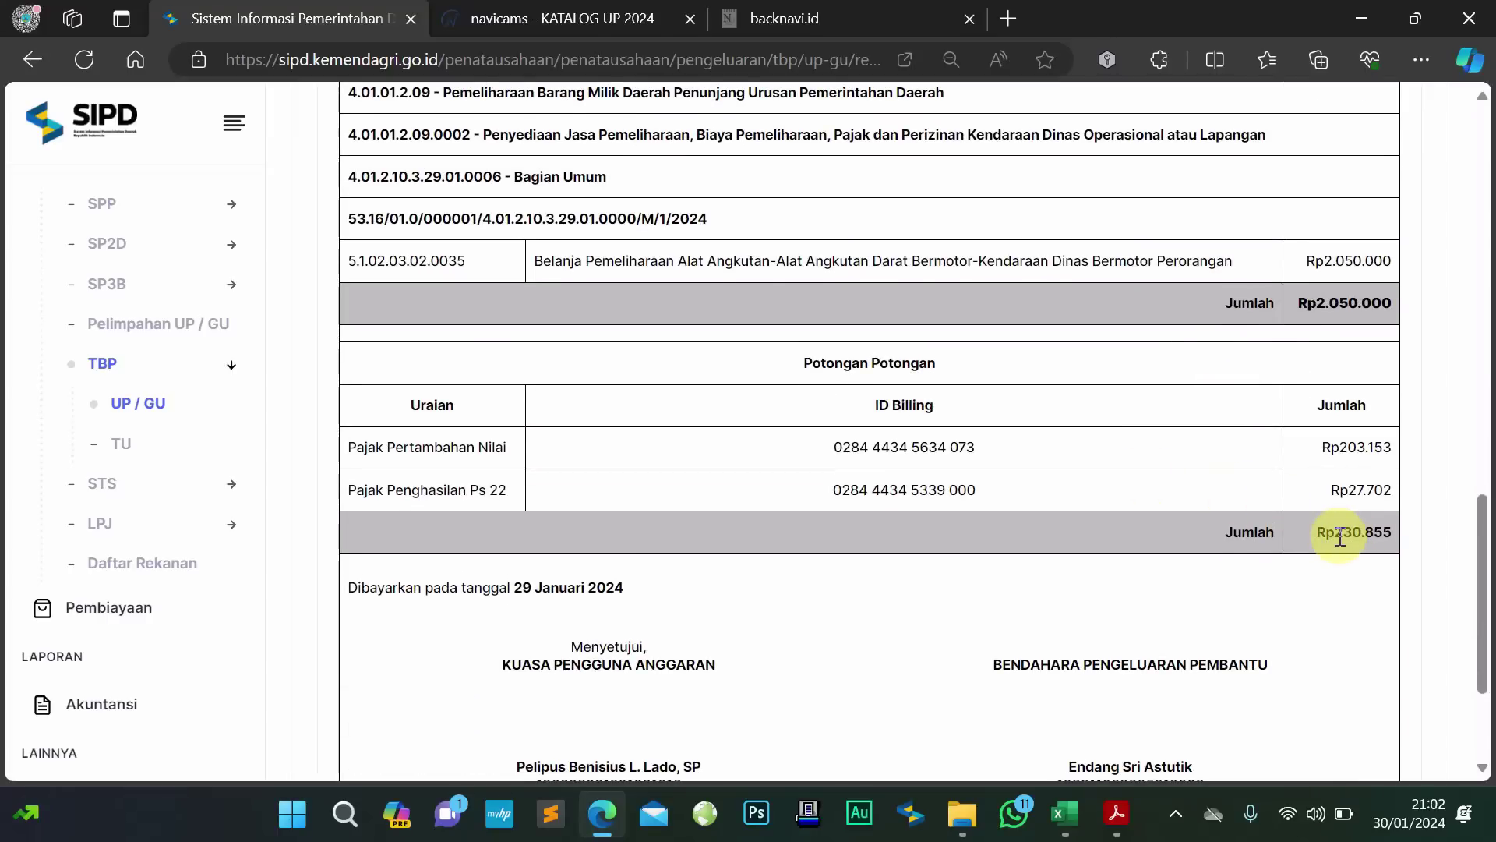
left_click_drag(1335, 534, 1392, 537)
left_click(1364, 539)
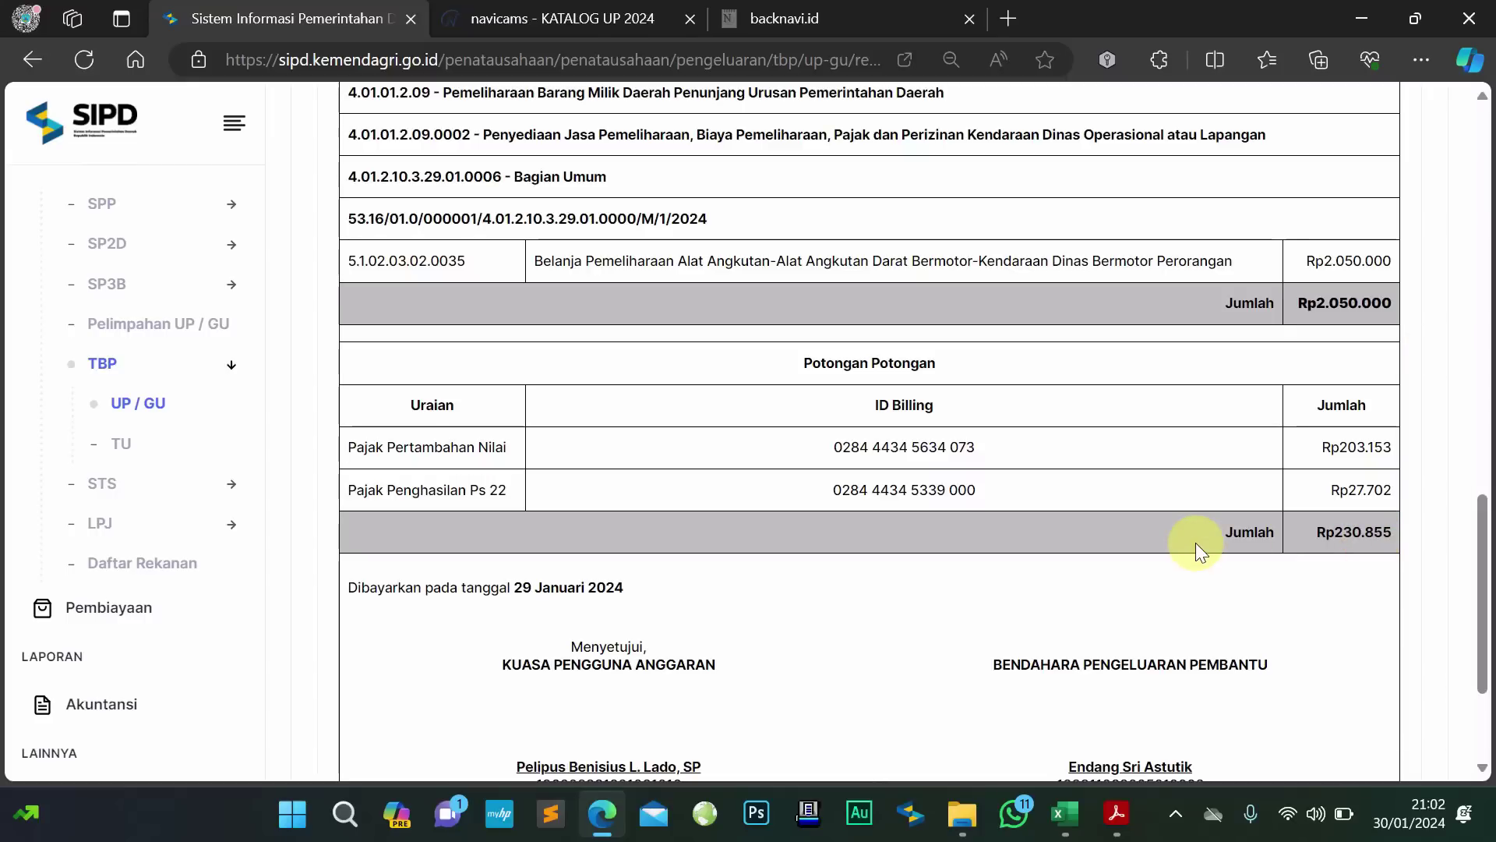
scroll(1195, 543, "down", 3)
scroll(660, 411, "up", 12)
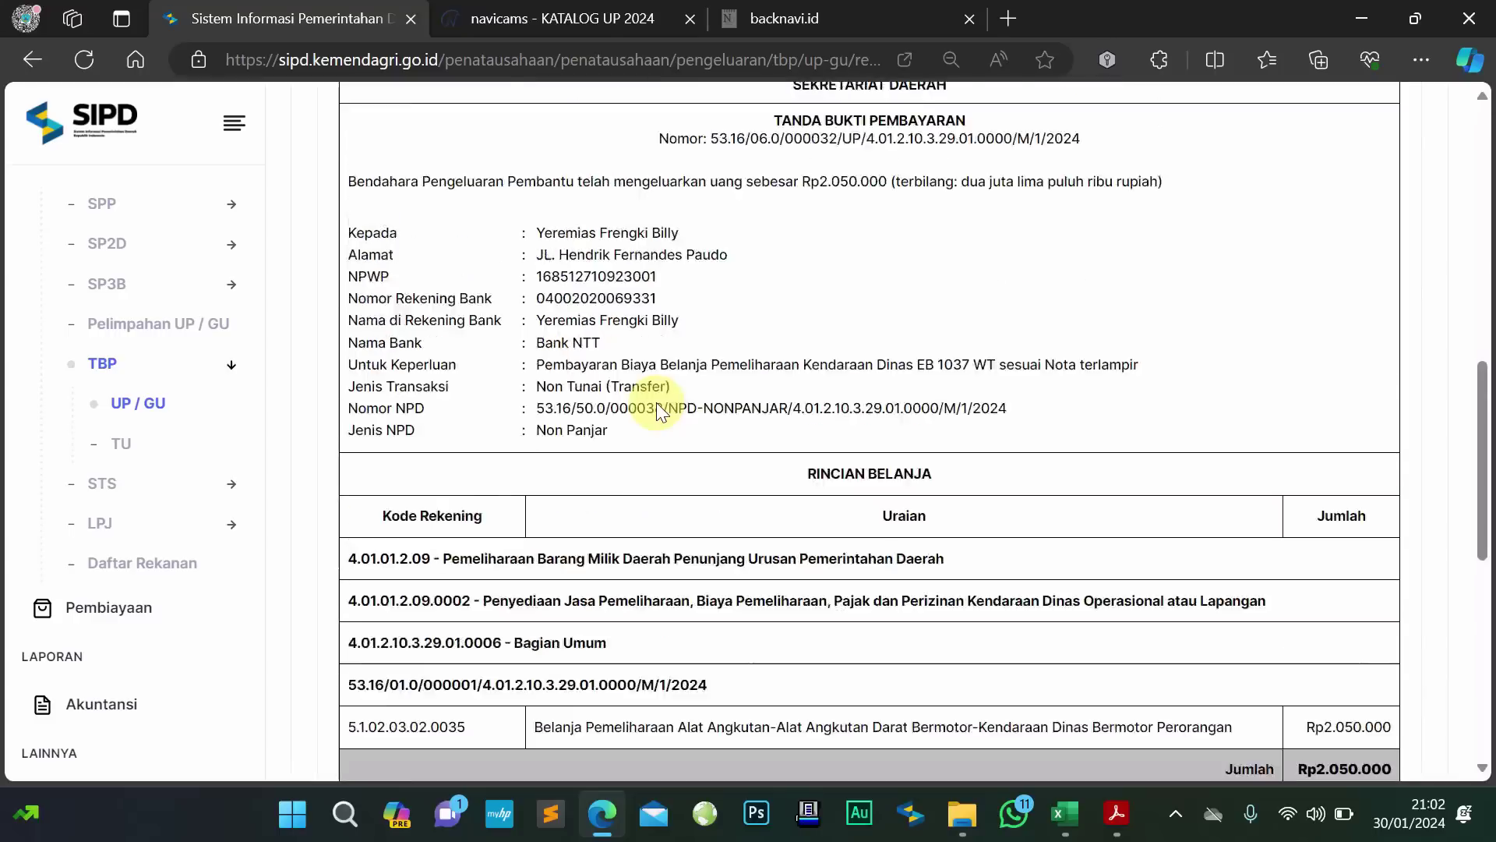
Open the print dialog for the receipt and review its additional settings, including paper size, scale and margins
scroll(660, 411, "down", 2)
left_click(1317, 164)
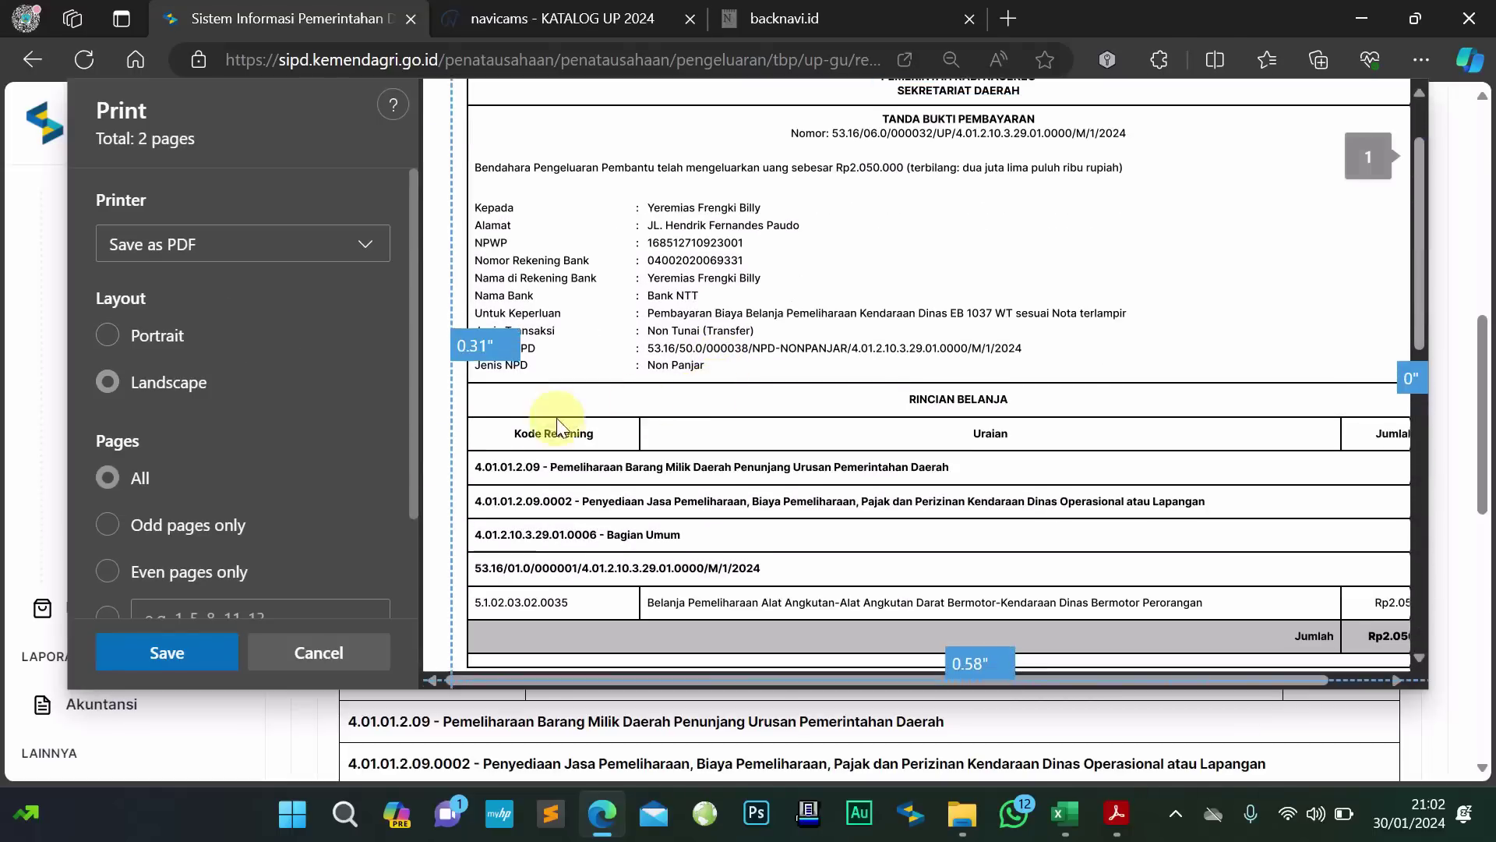
scroll(170, 507, "down", 2)
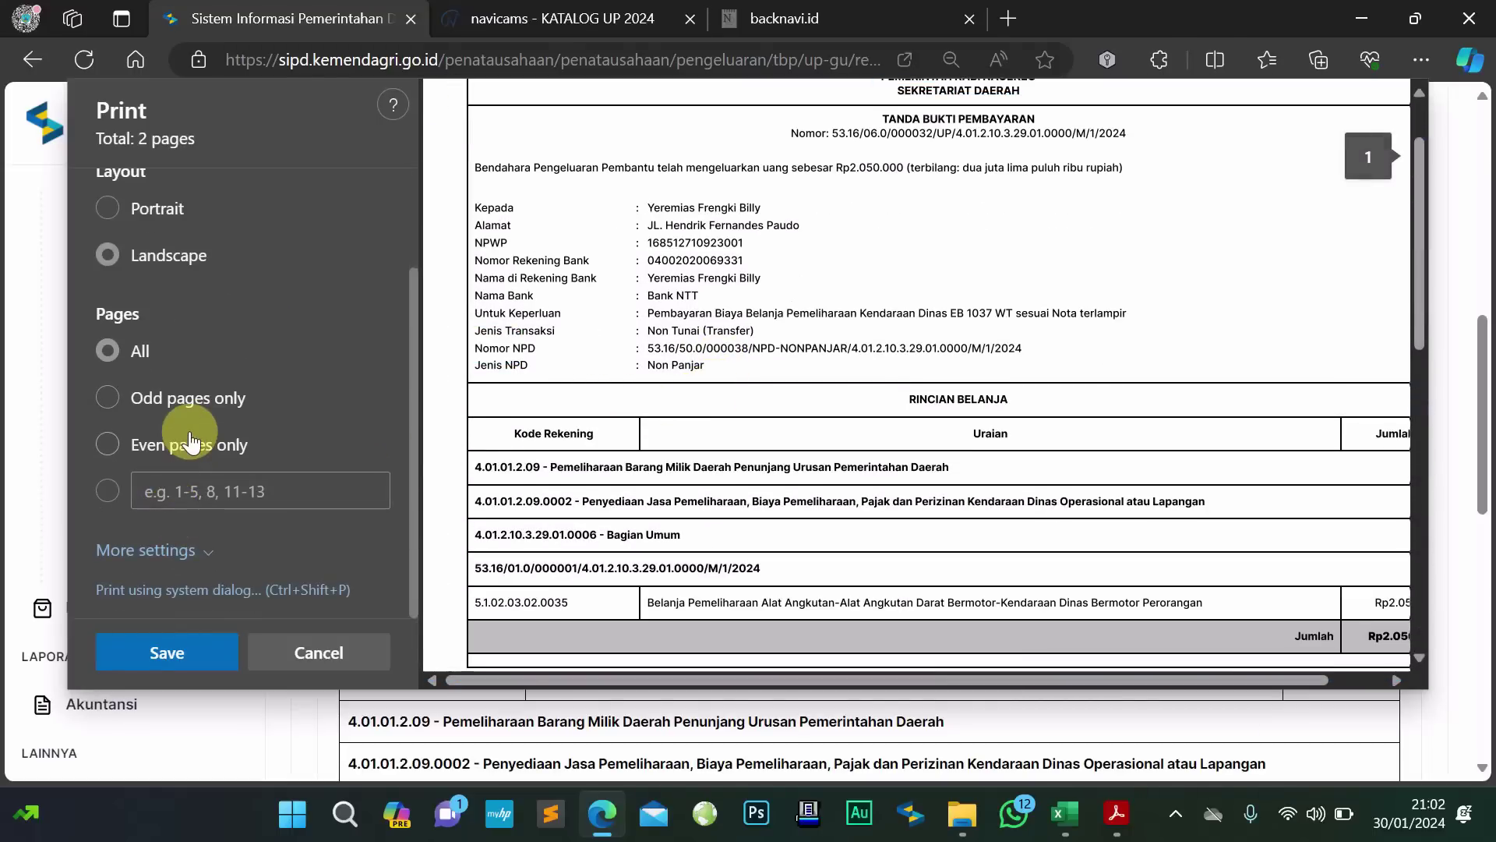
left_click(190, 555)
scroll(187, 547, "down", 3)
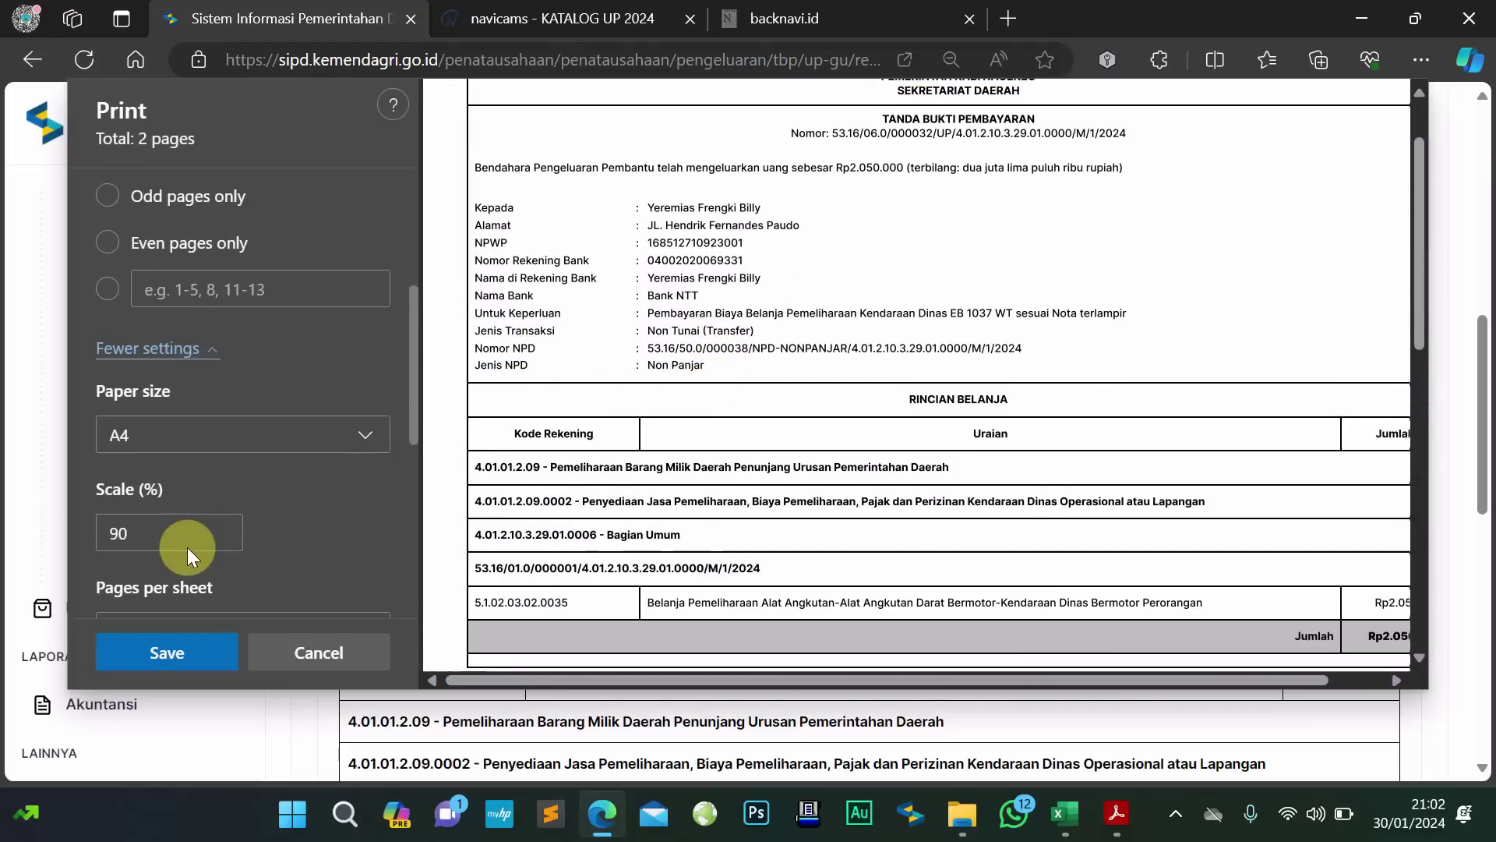
scroll(188, 547, "down", 1)
scroll(187, 547, "down", 5)
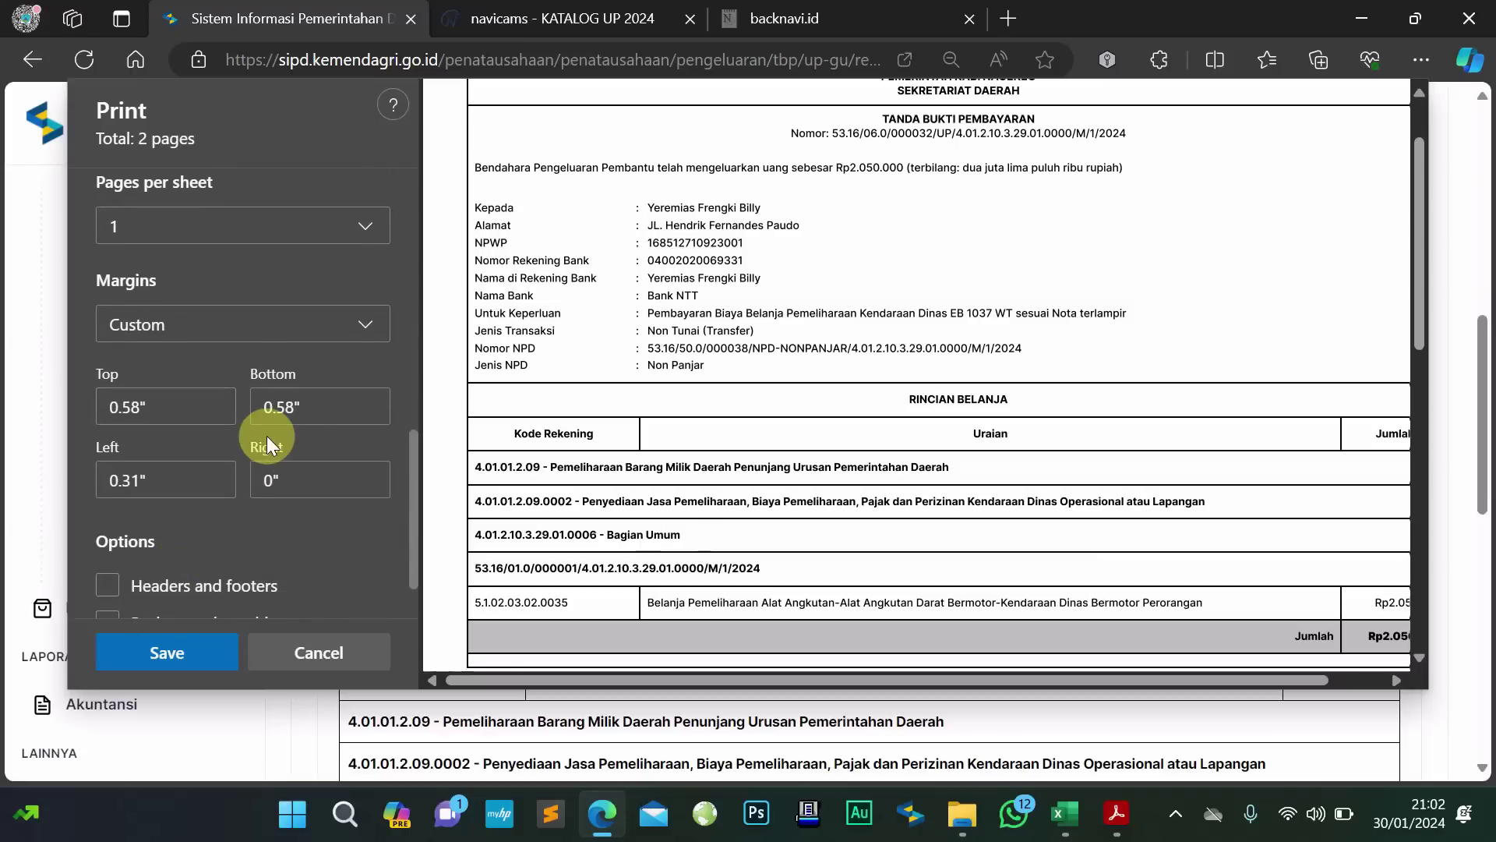
Start saving the receipt as a PDF and browse to the BUD TA.2024 folder on drive THE BLUES (D:)
left_click(157, 655)
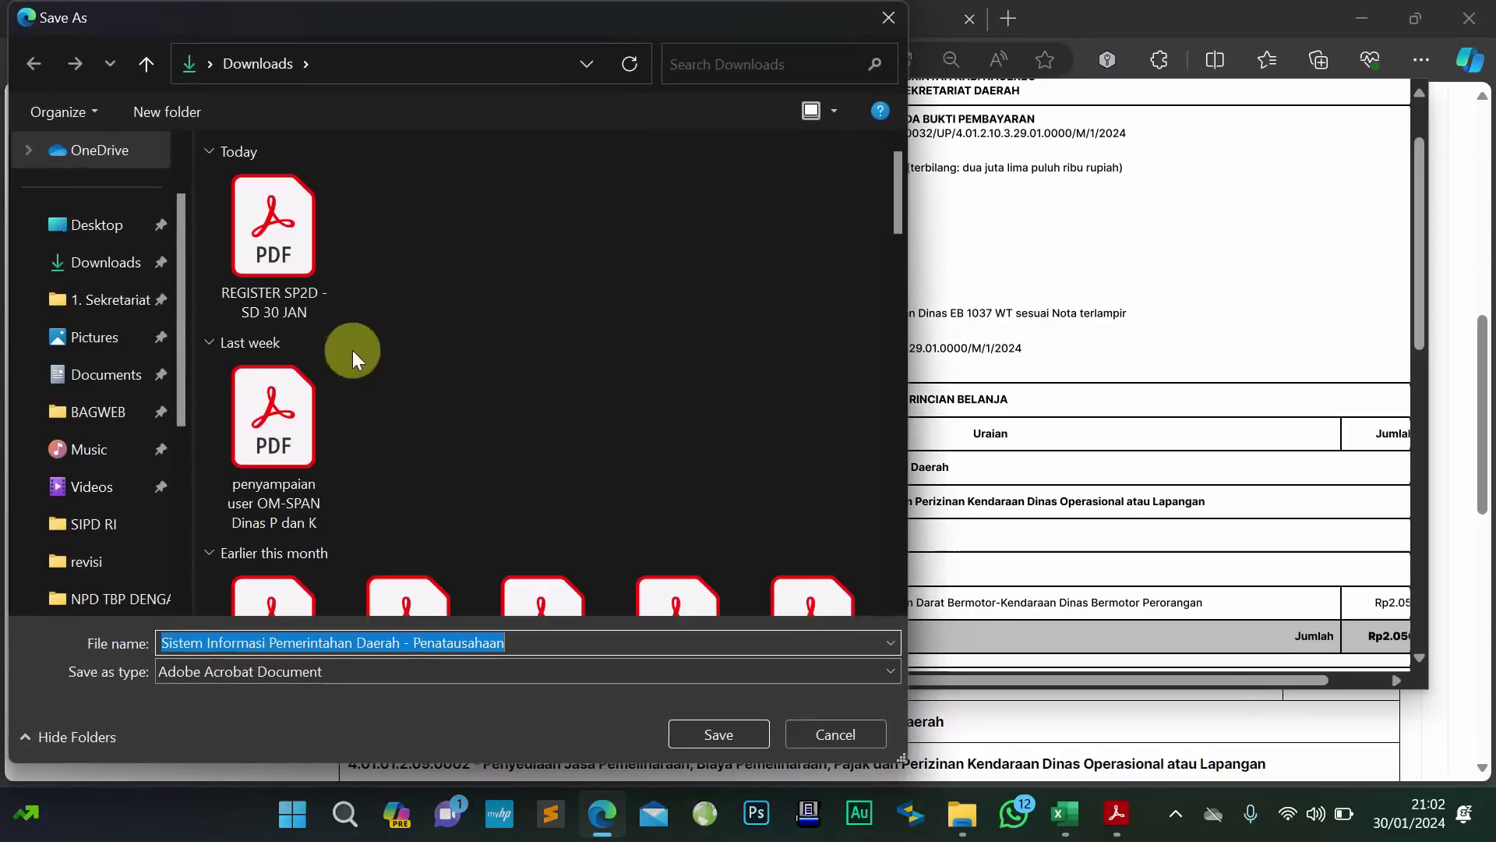
scroll(125, 390, "down", 3)
left_click(134, 374)
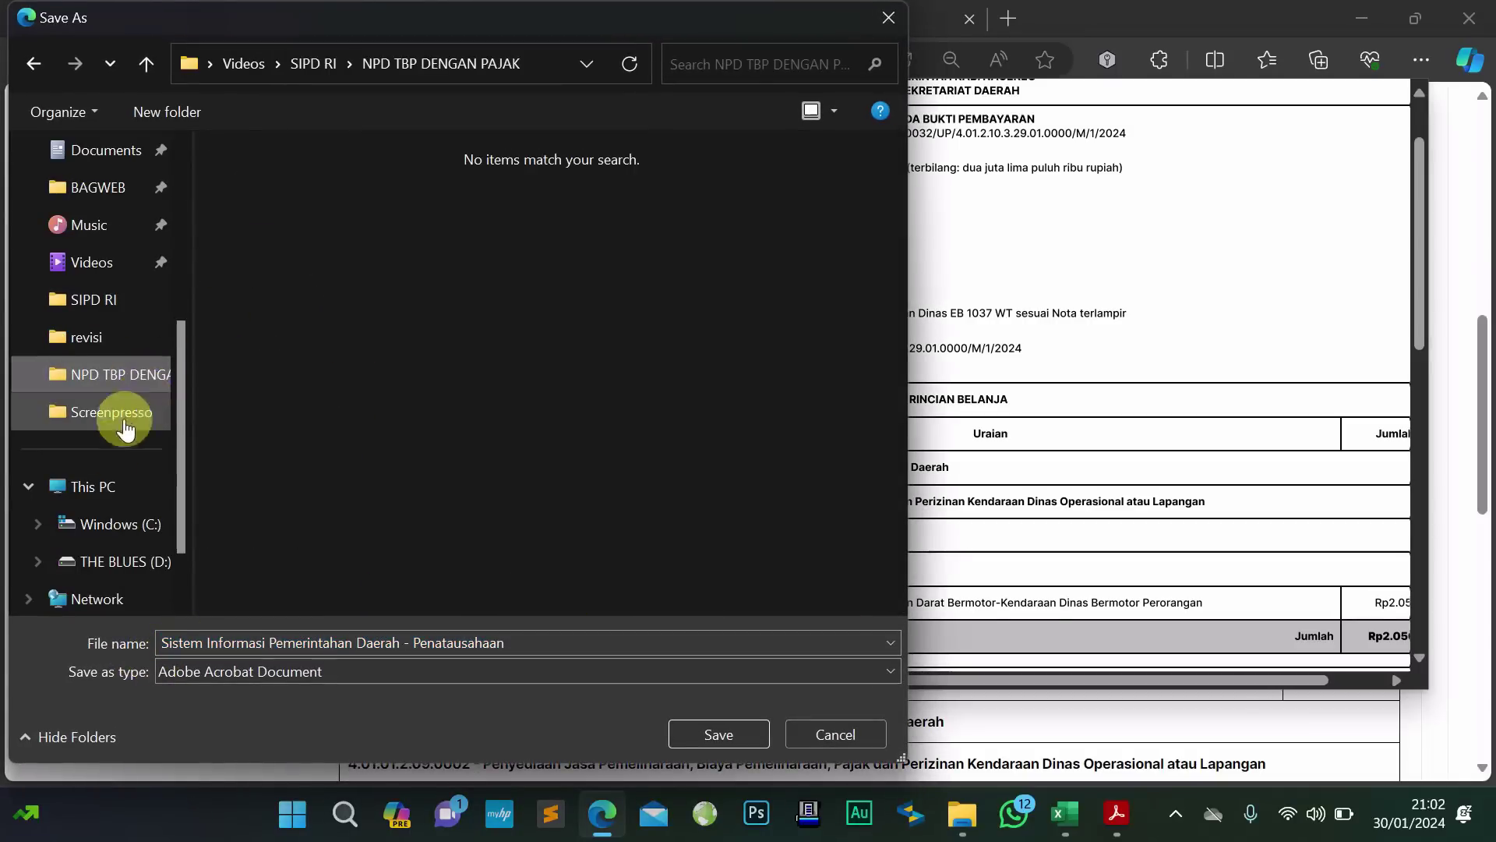
scroll(129, 452, "down", 2)
left_click(125, 486)
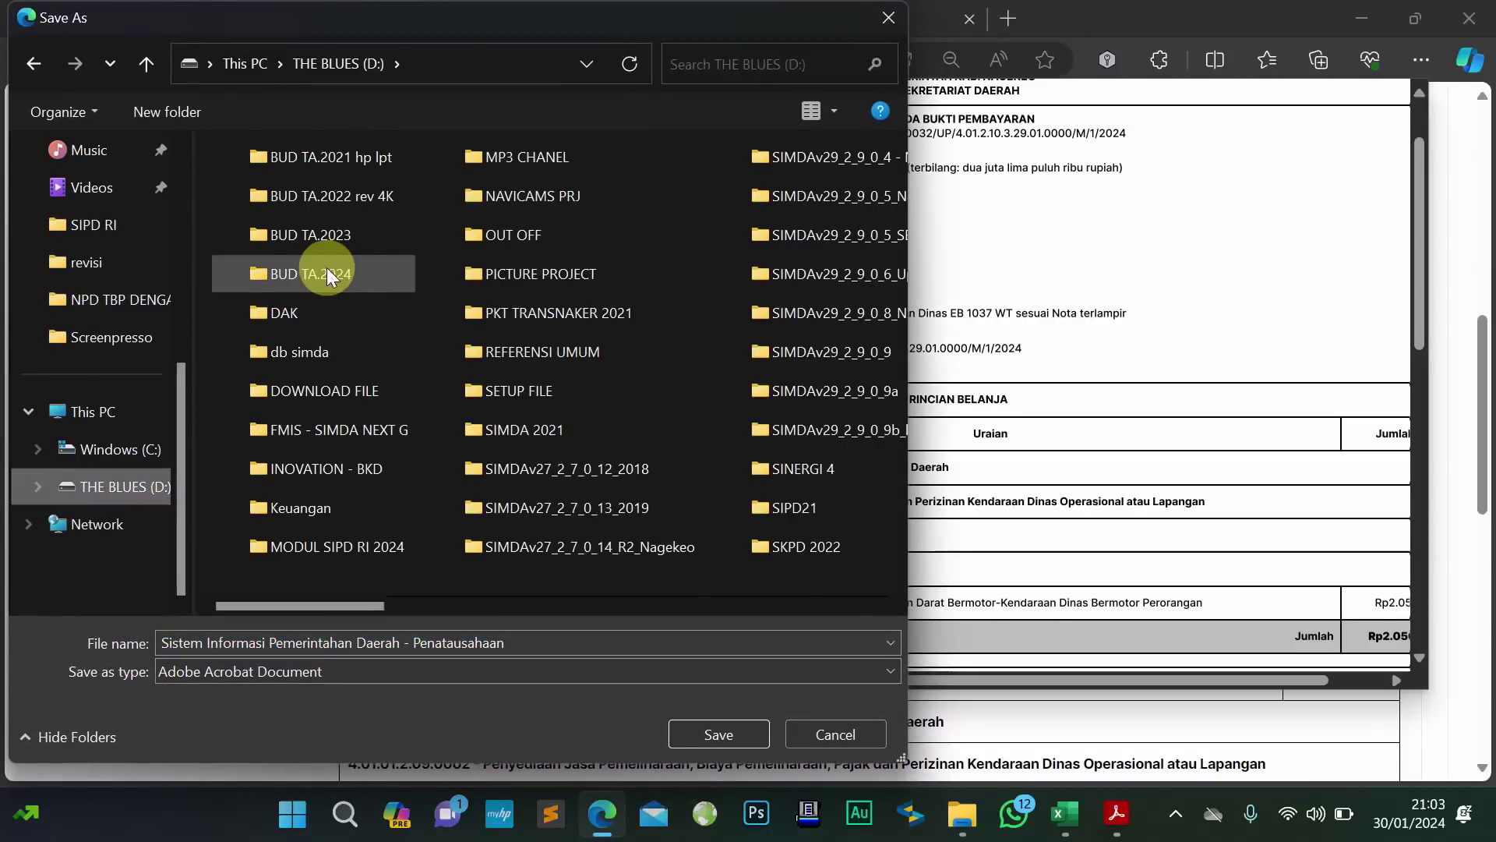
double_click(326, 268)
double_click(265, 472)
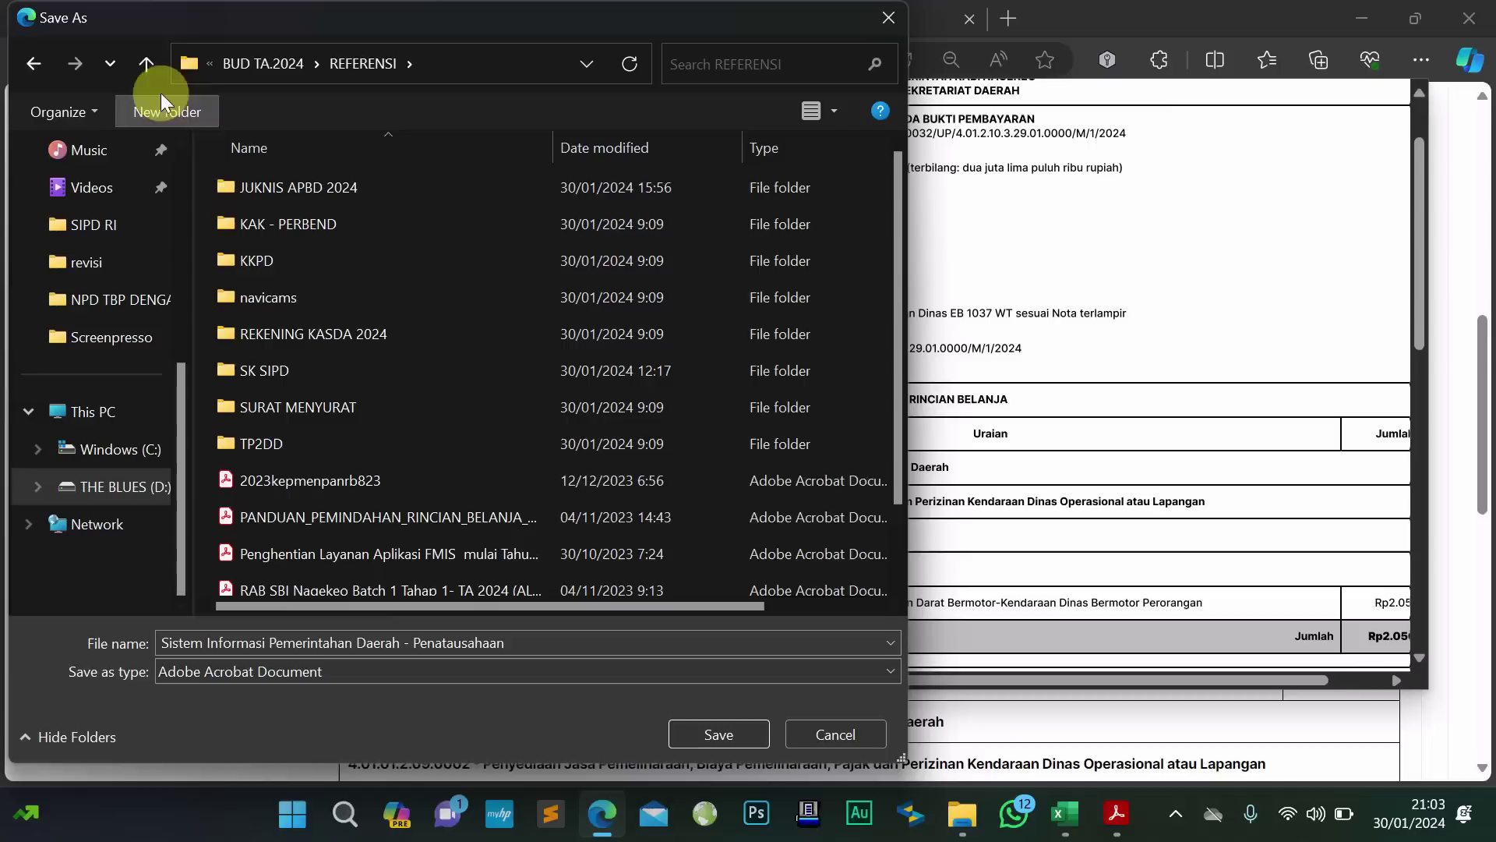
left_click(146, 63)
Save the PDF as TBP in the revisi folder under SIPD RI > SETDA - NPD TBP dgn Pajak
double_click(282, 549)
scroll(279, 533, "down", 1)
double_click(279, 542)
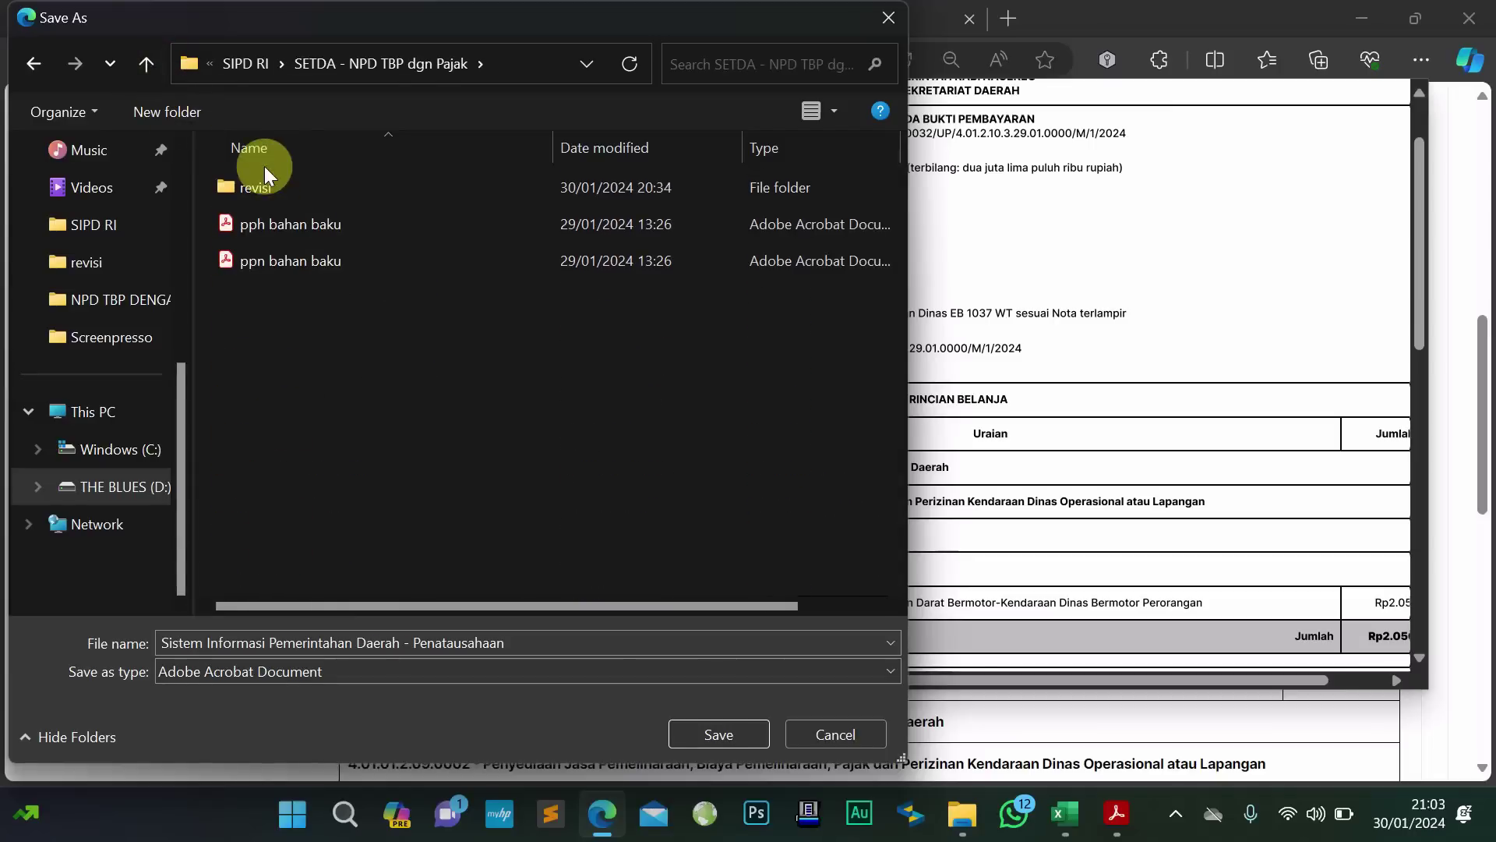
double_click(263, 179)
left_click(353, 642)
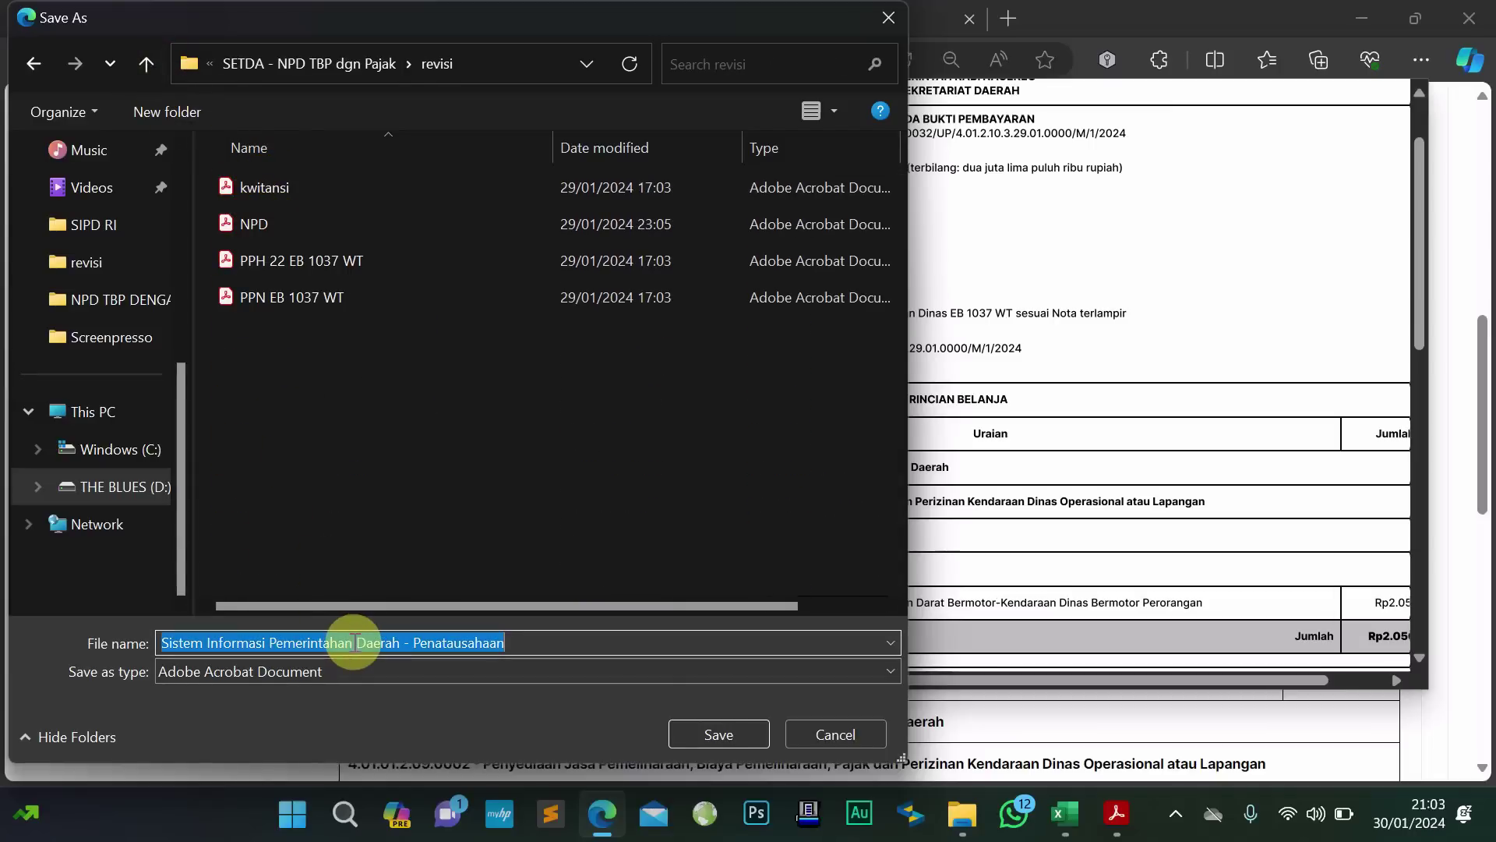
type("TBP")
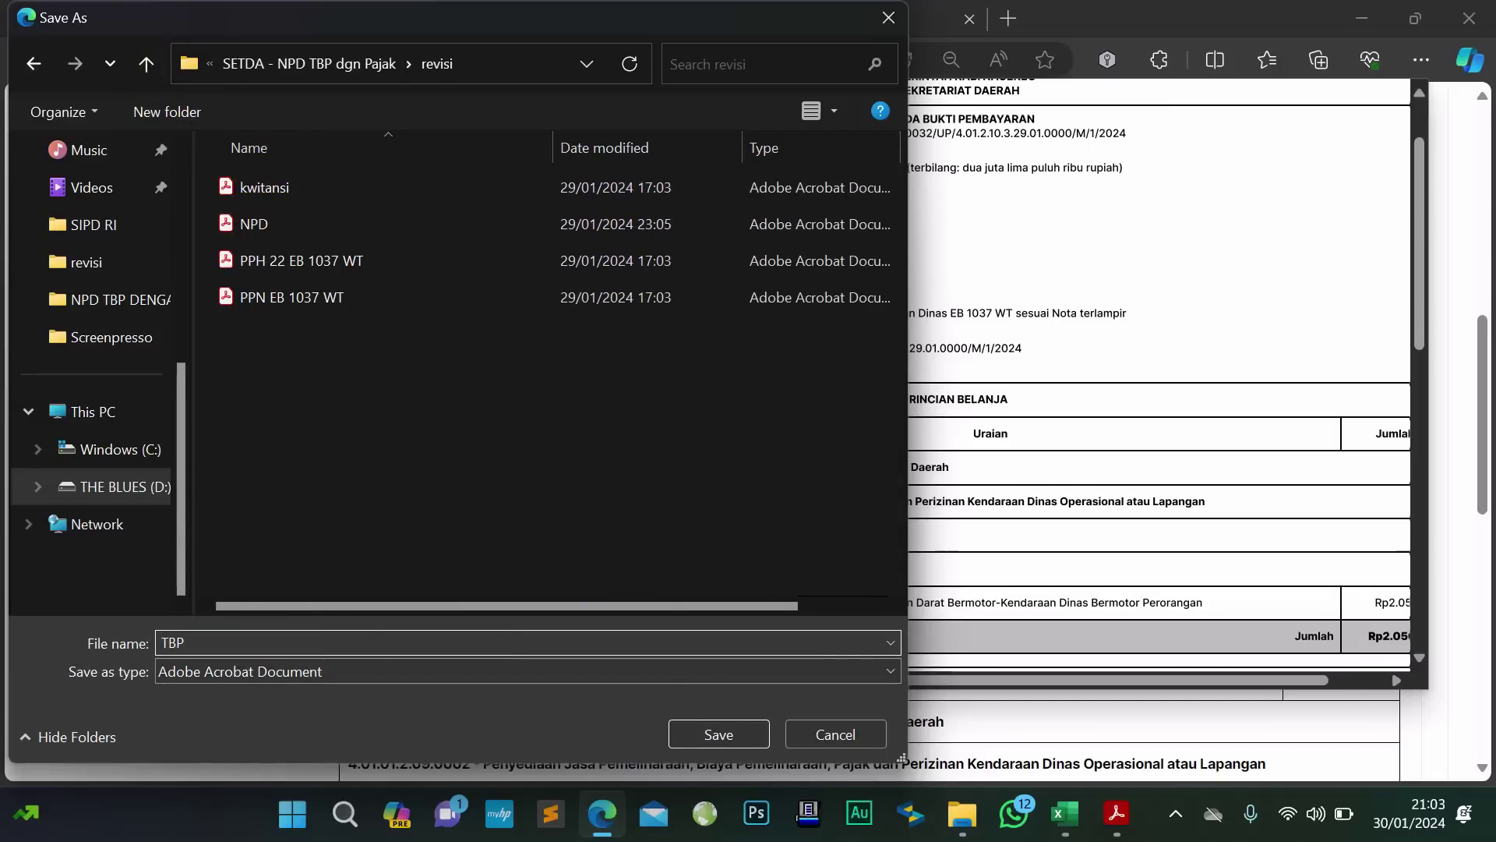
left_click(748, 733)
Look over the Tanda Bukti Pembayaran preview a final time, including Rincian Belanja, Potongan, payment date and signatories
scroll(764, 528, "down", 10)
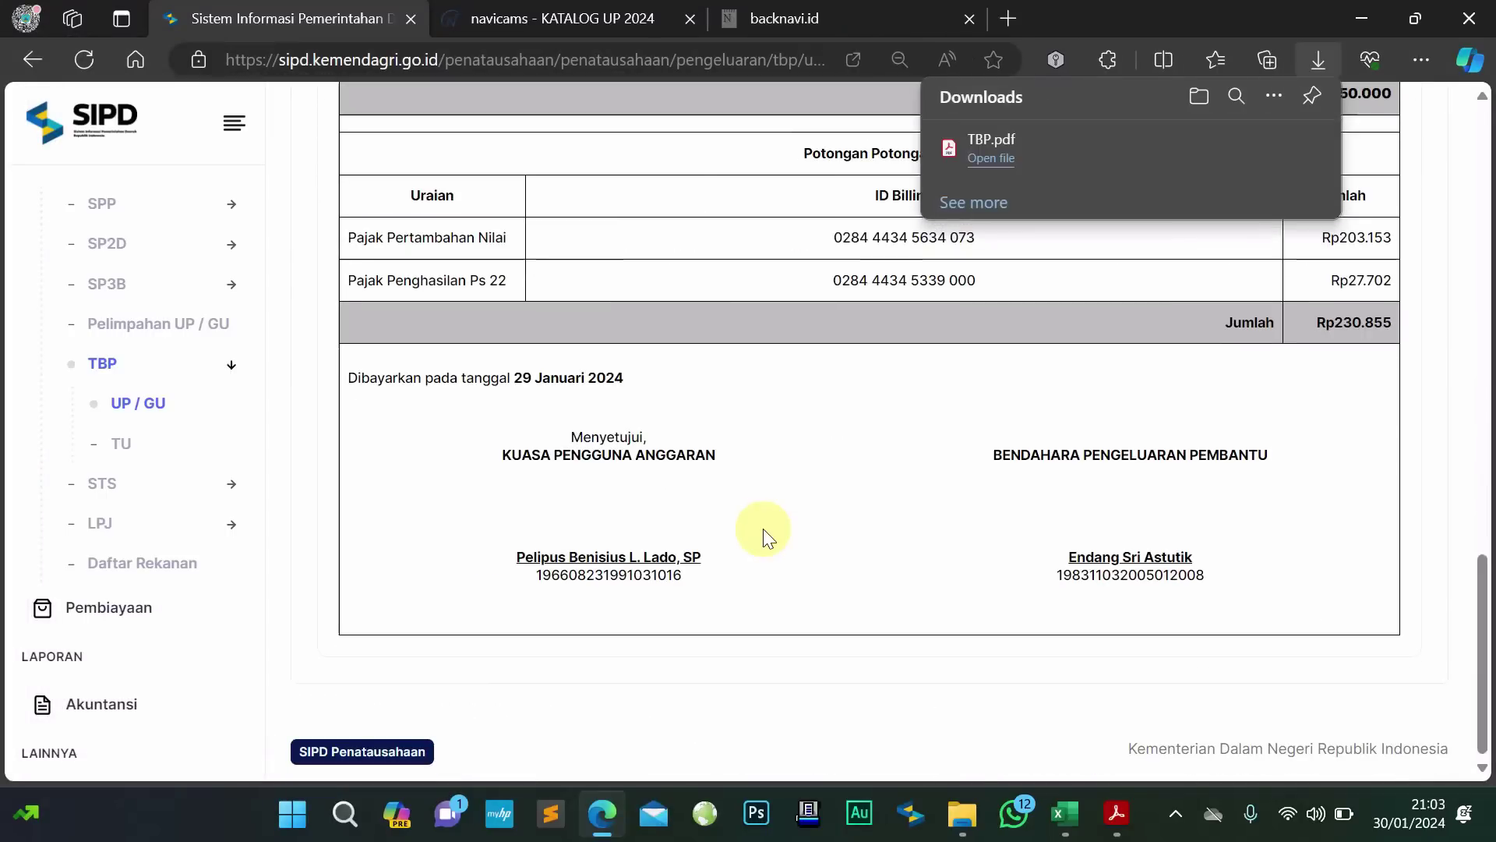
scroll(796, 503, "up", 1)
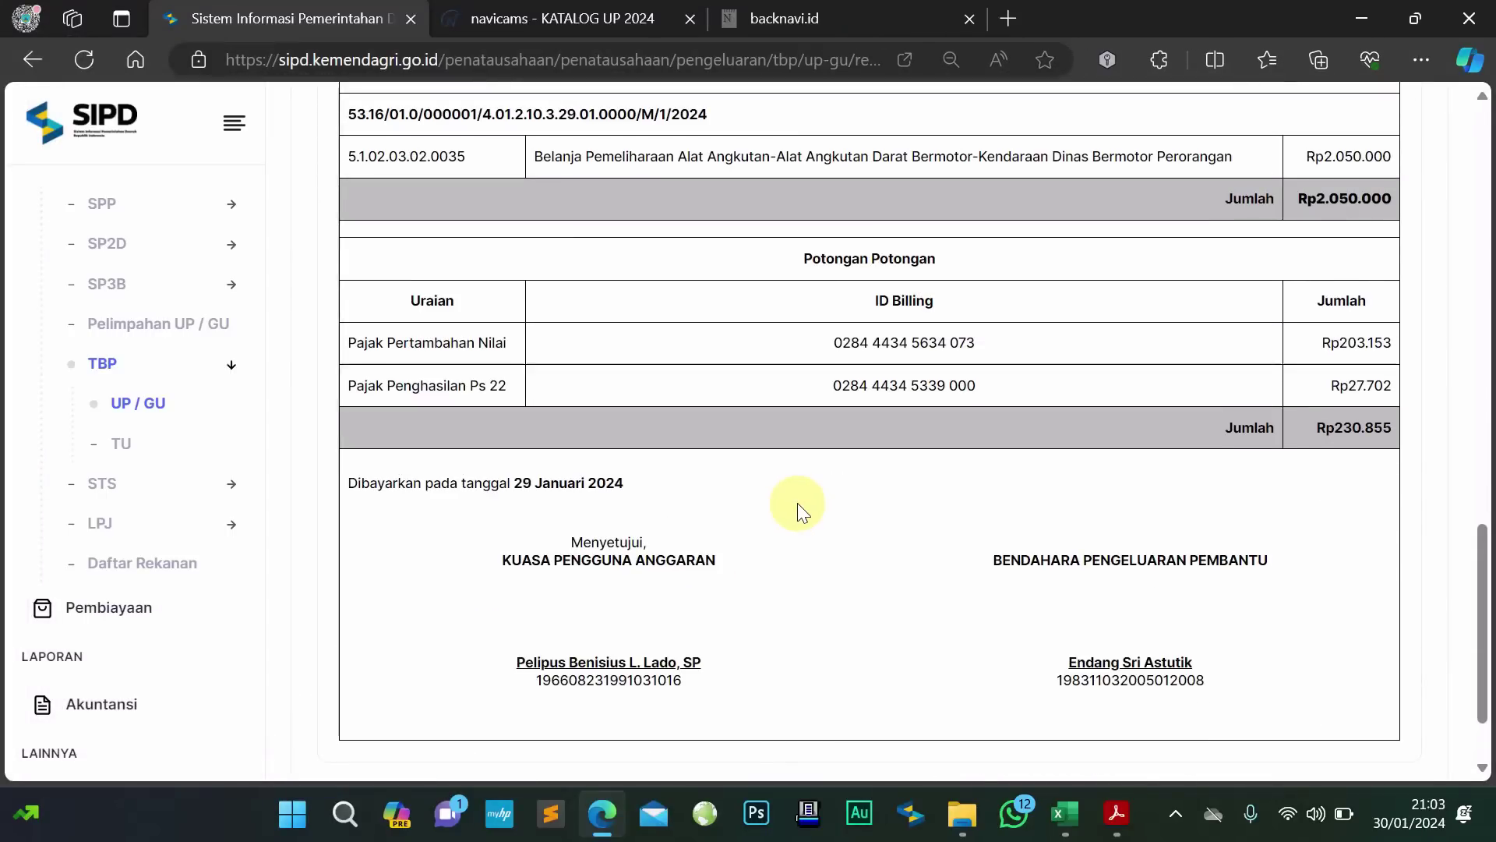
scroll(797, 502, "up", 7)
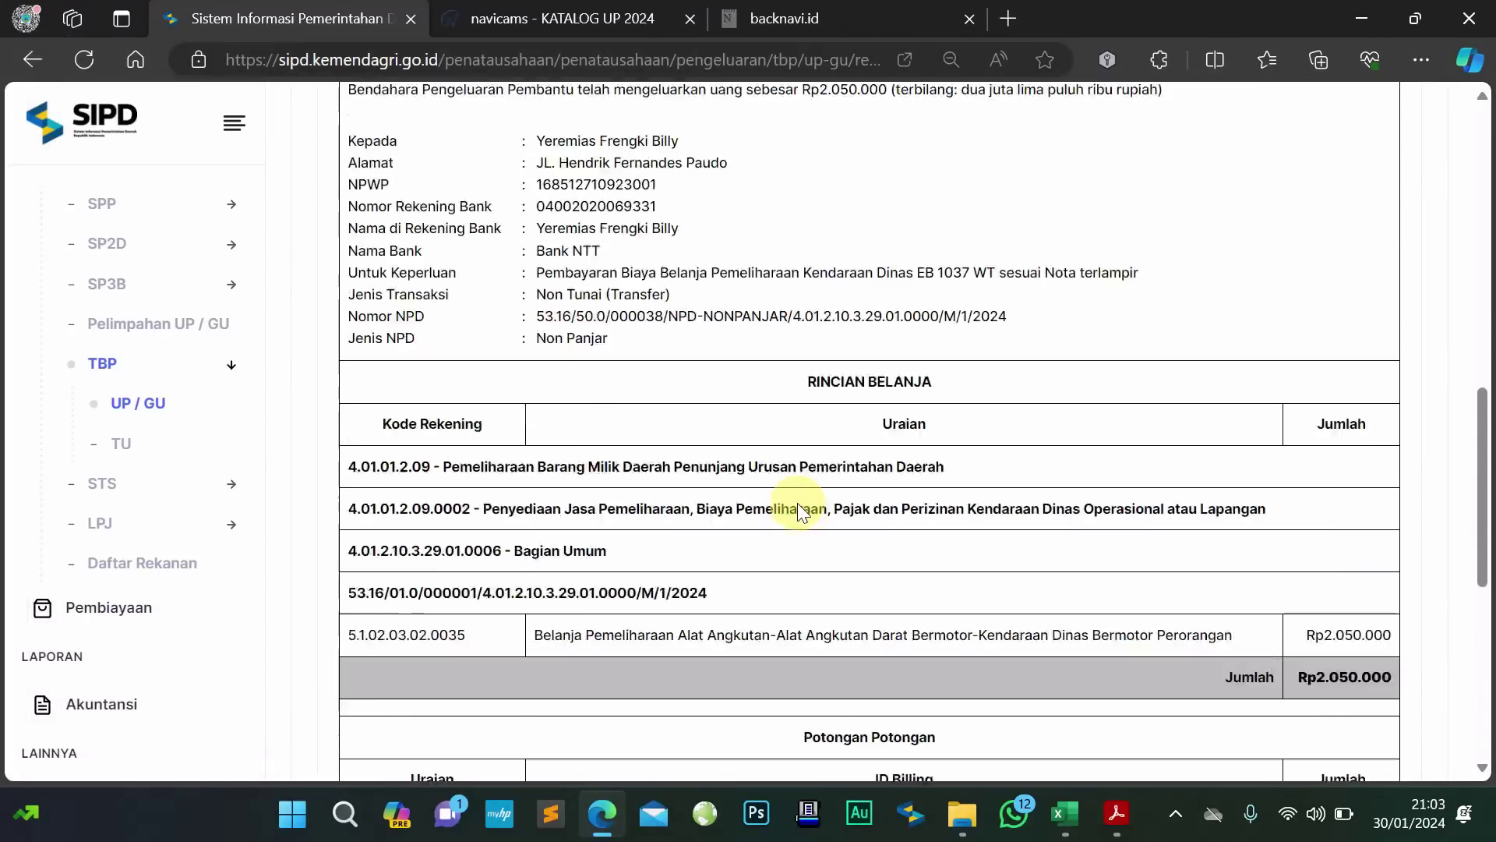
scroll(798, 502, "up", 4)
scroll(797, 503, "down", 7)
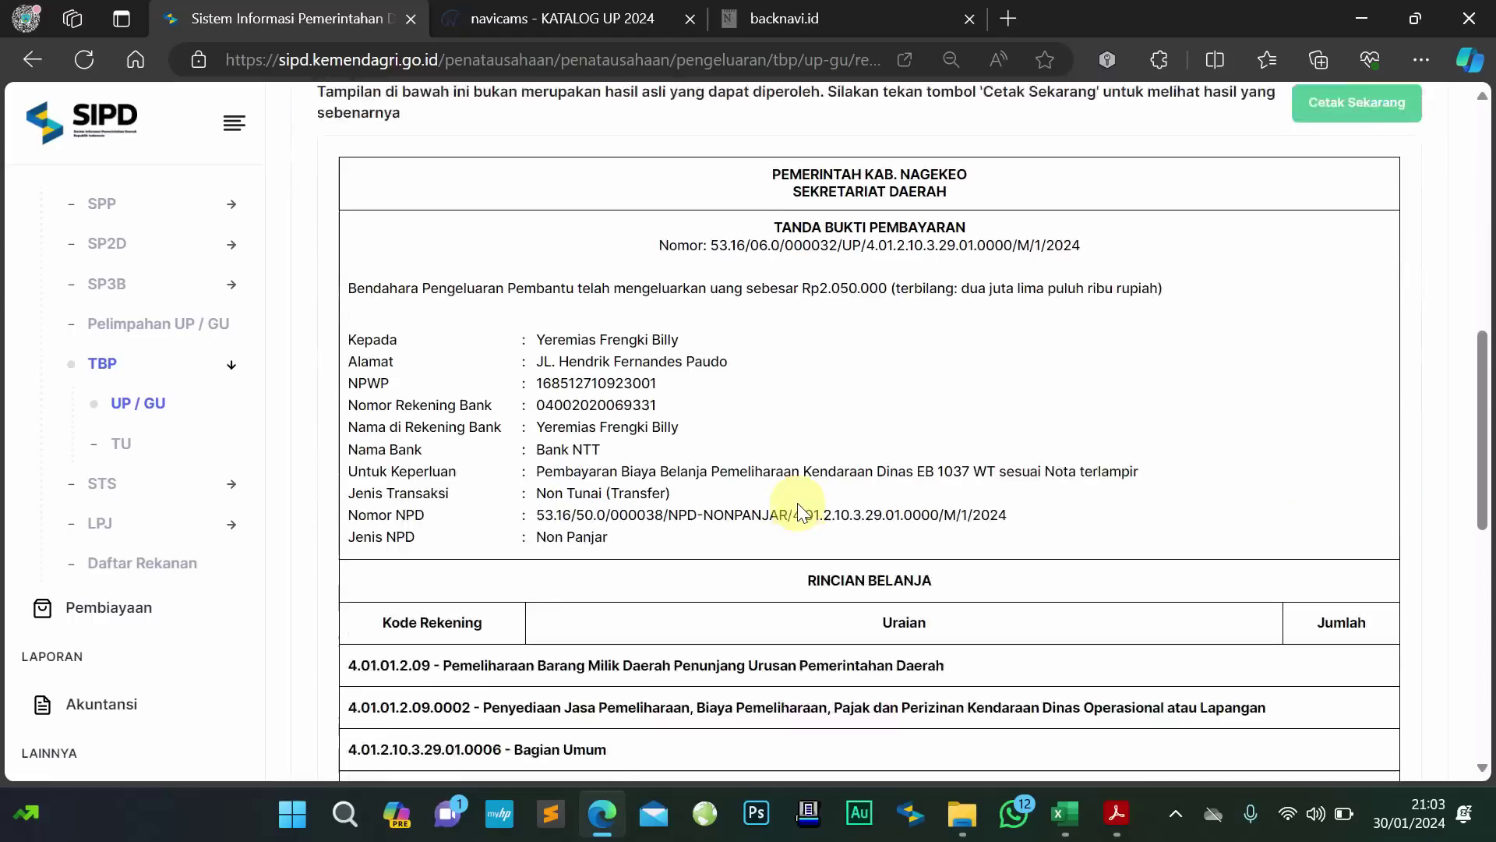
scroll(797, 502, "down", 2)
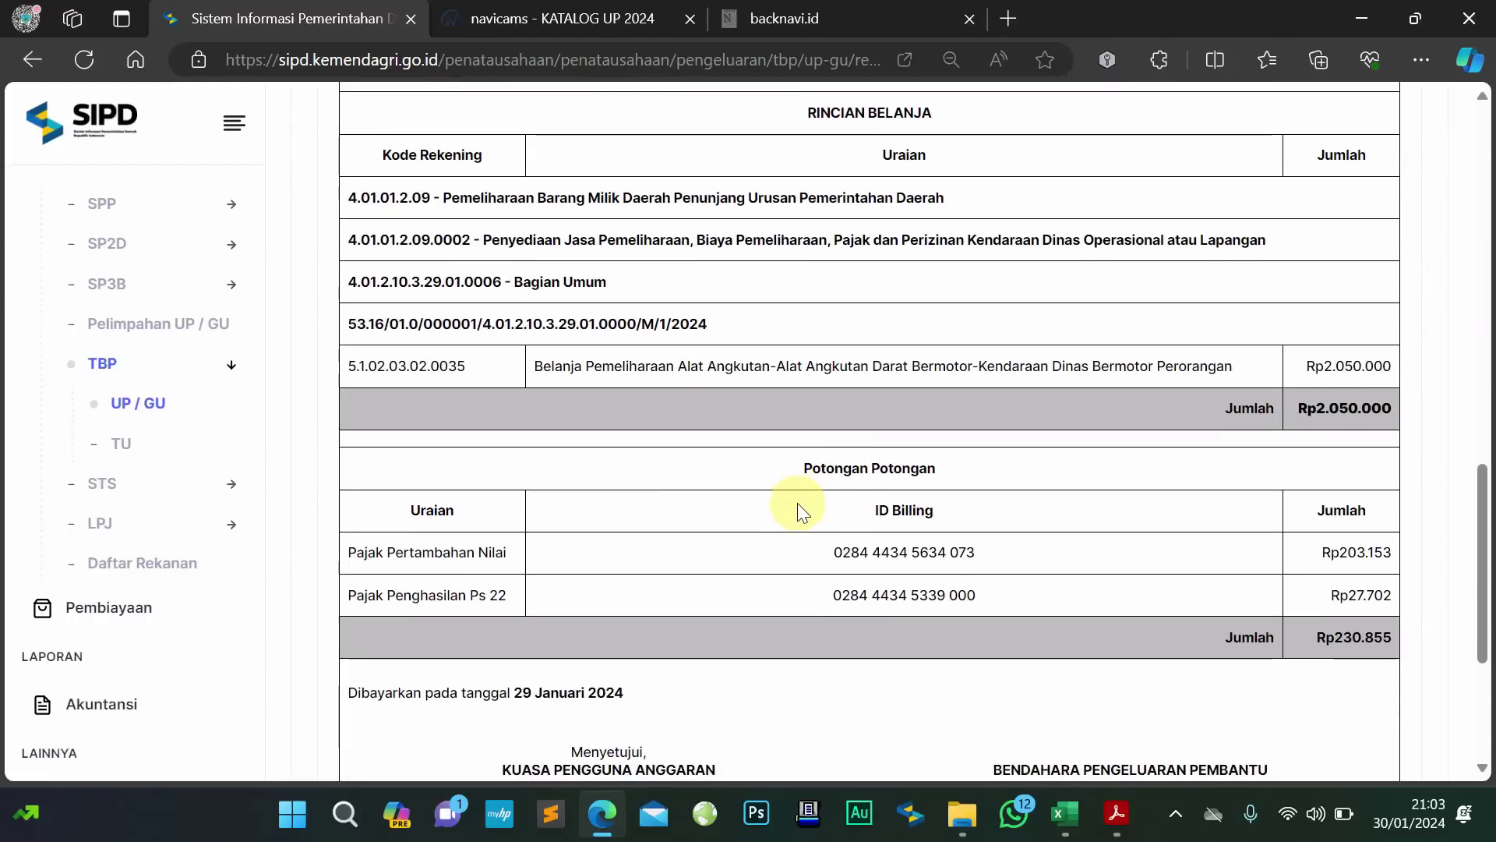
scroll(798, 503, "down", 2)
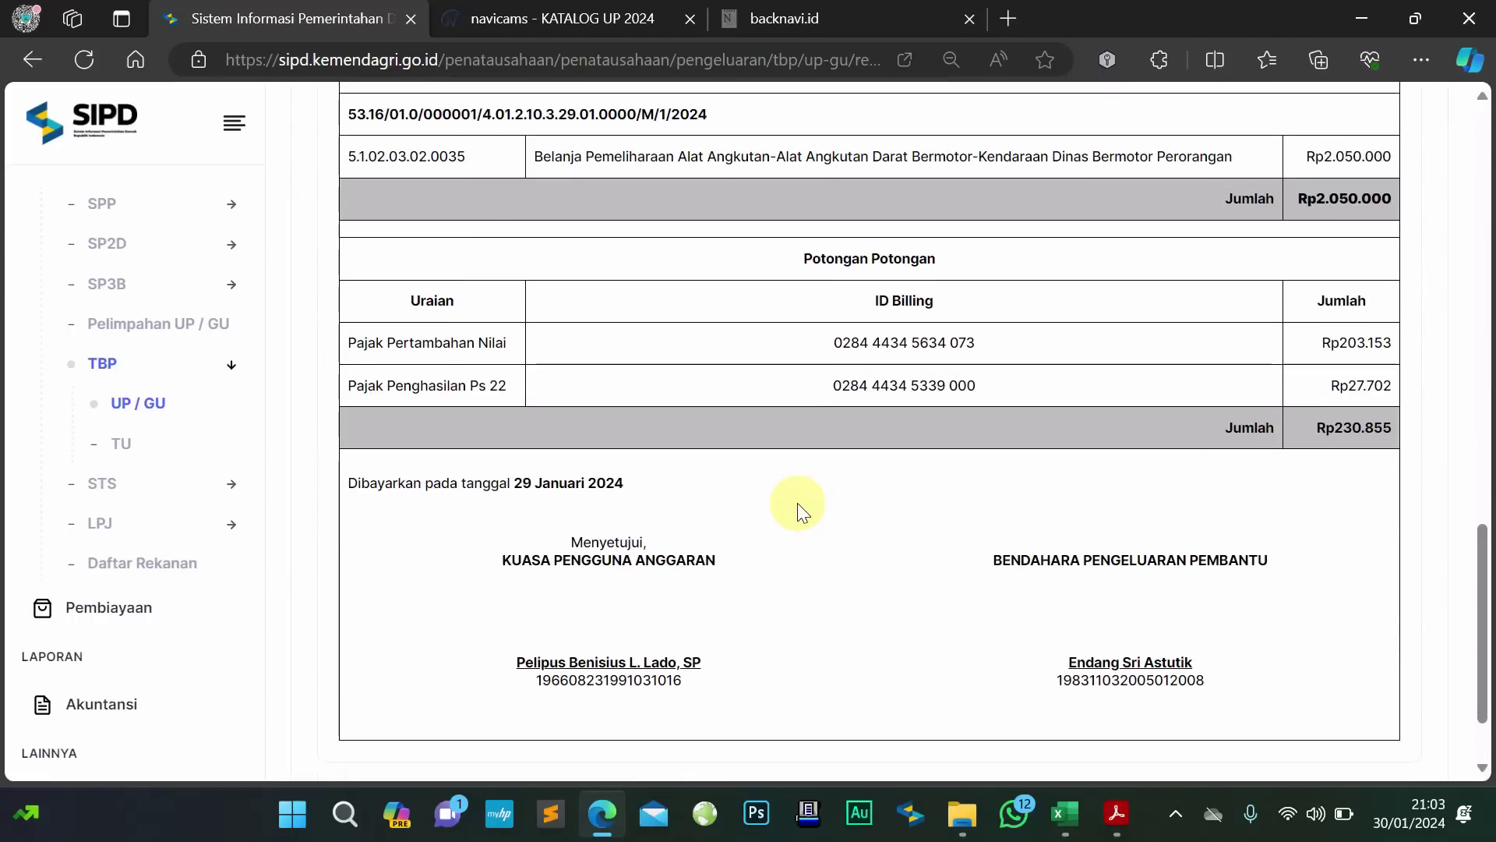
scroll(798, 505, "down", 1)
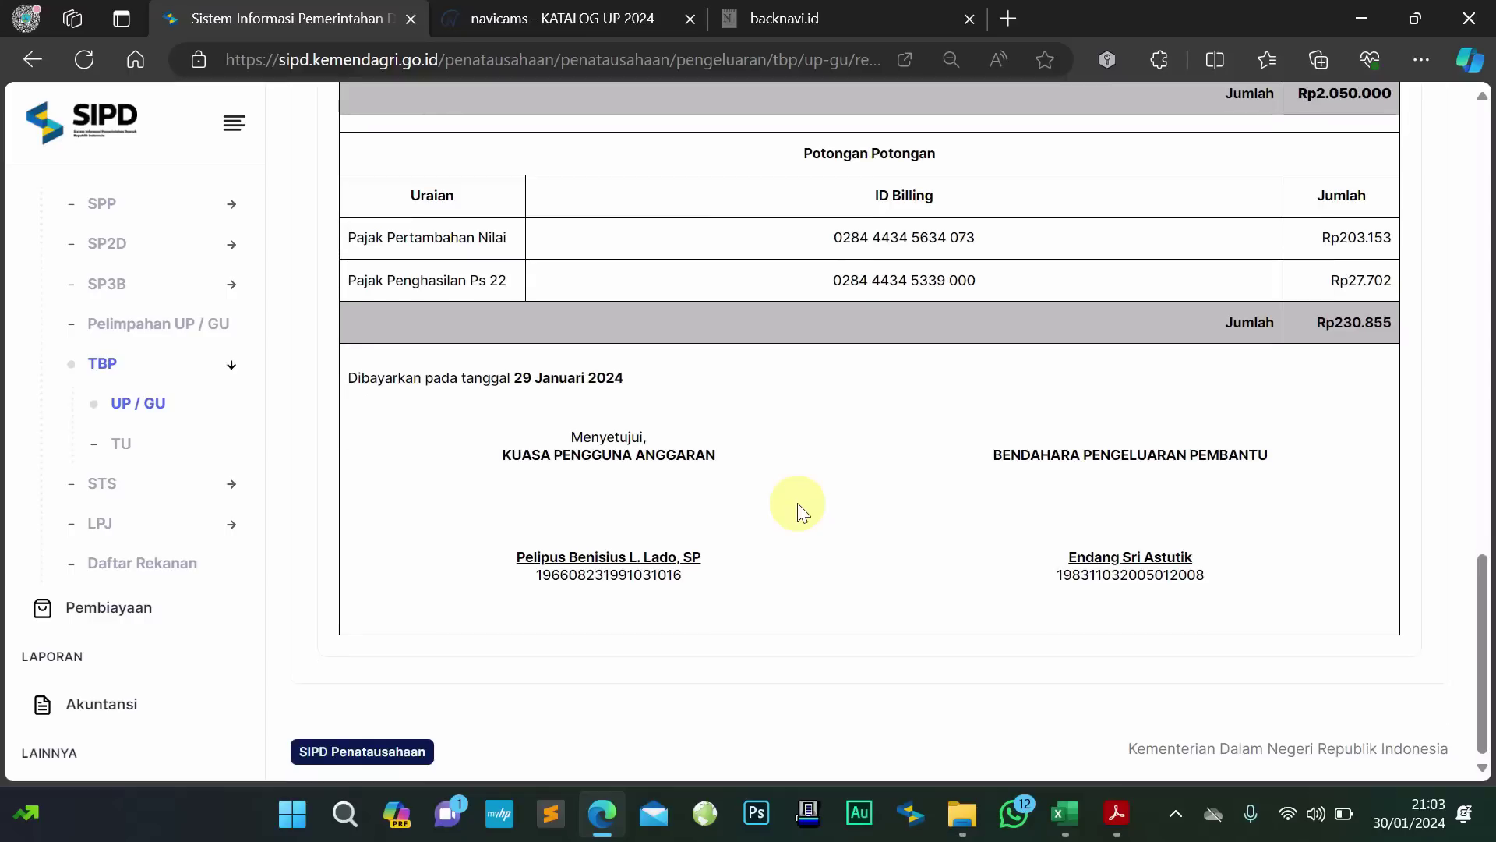
scroll(797, 503, "up", 5)
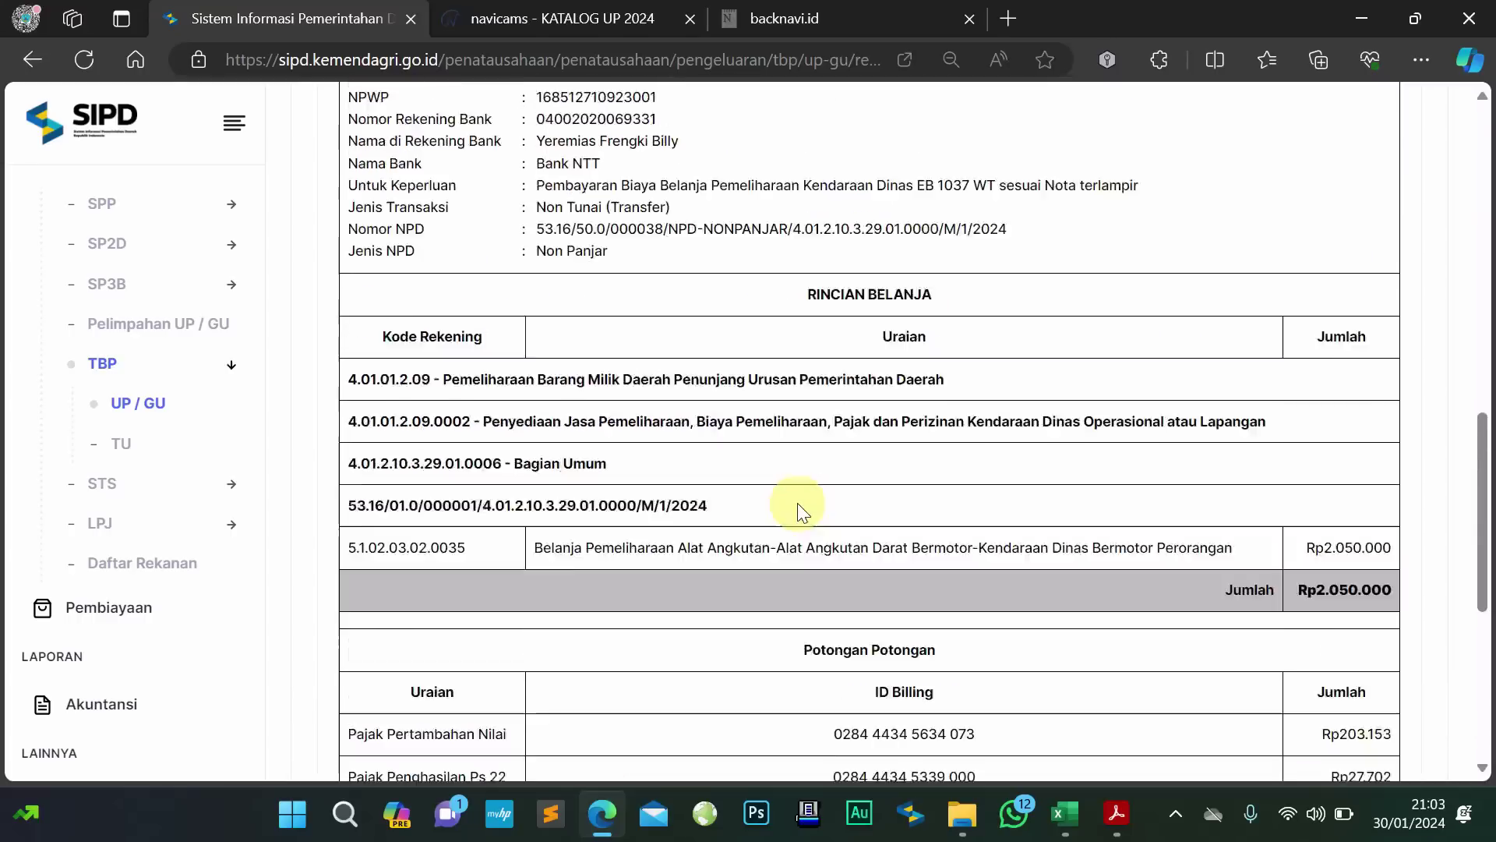
scroll(798, 503, "up", 6)
scroll(797, 503, "down", 6)
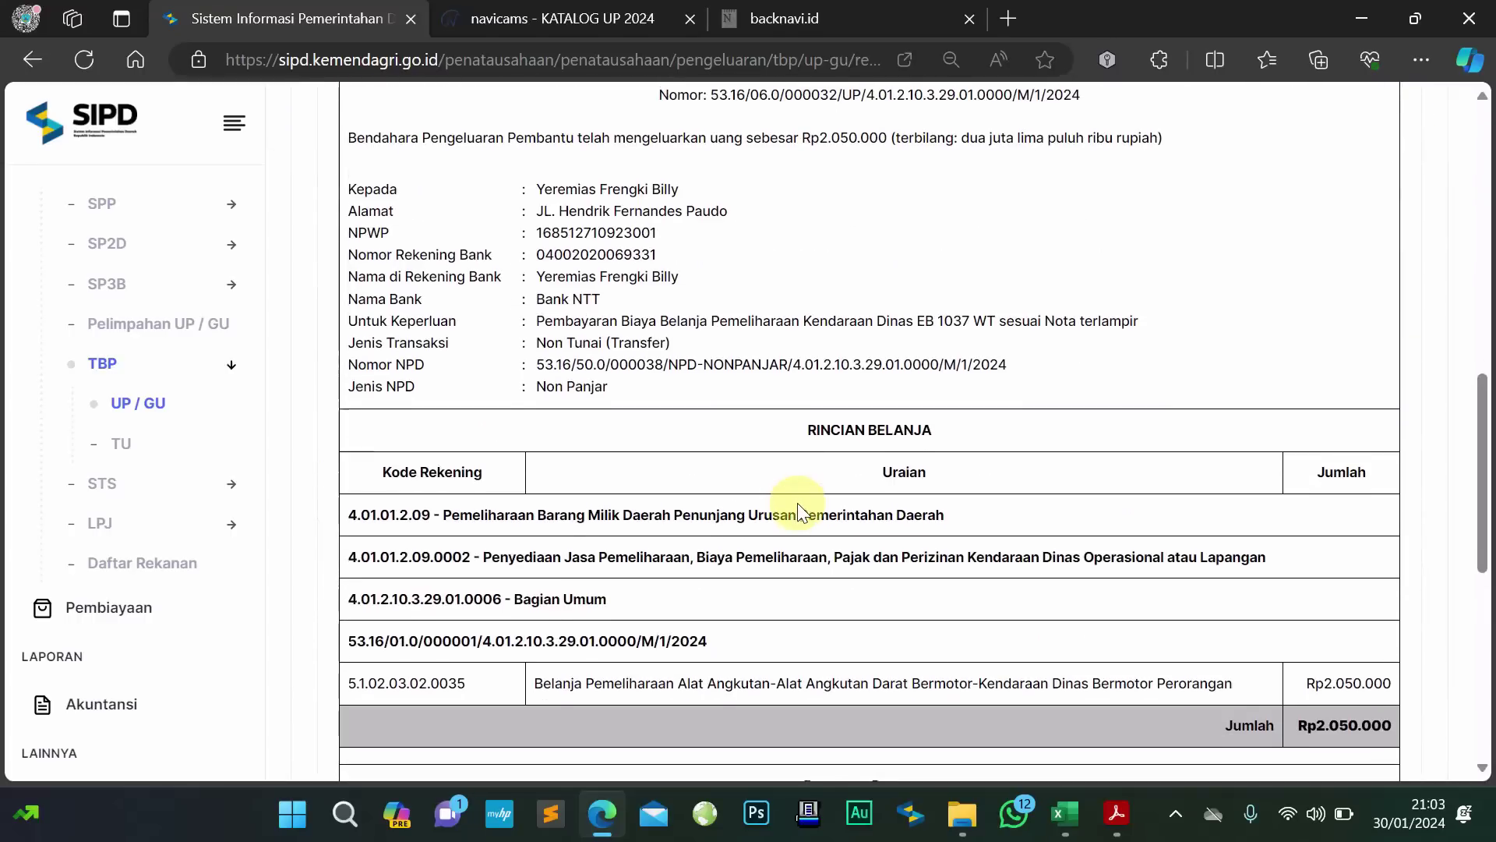
scroll(798, 503, "down", 5)
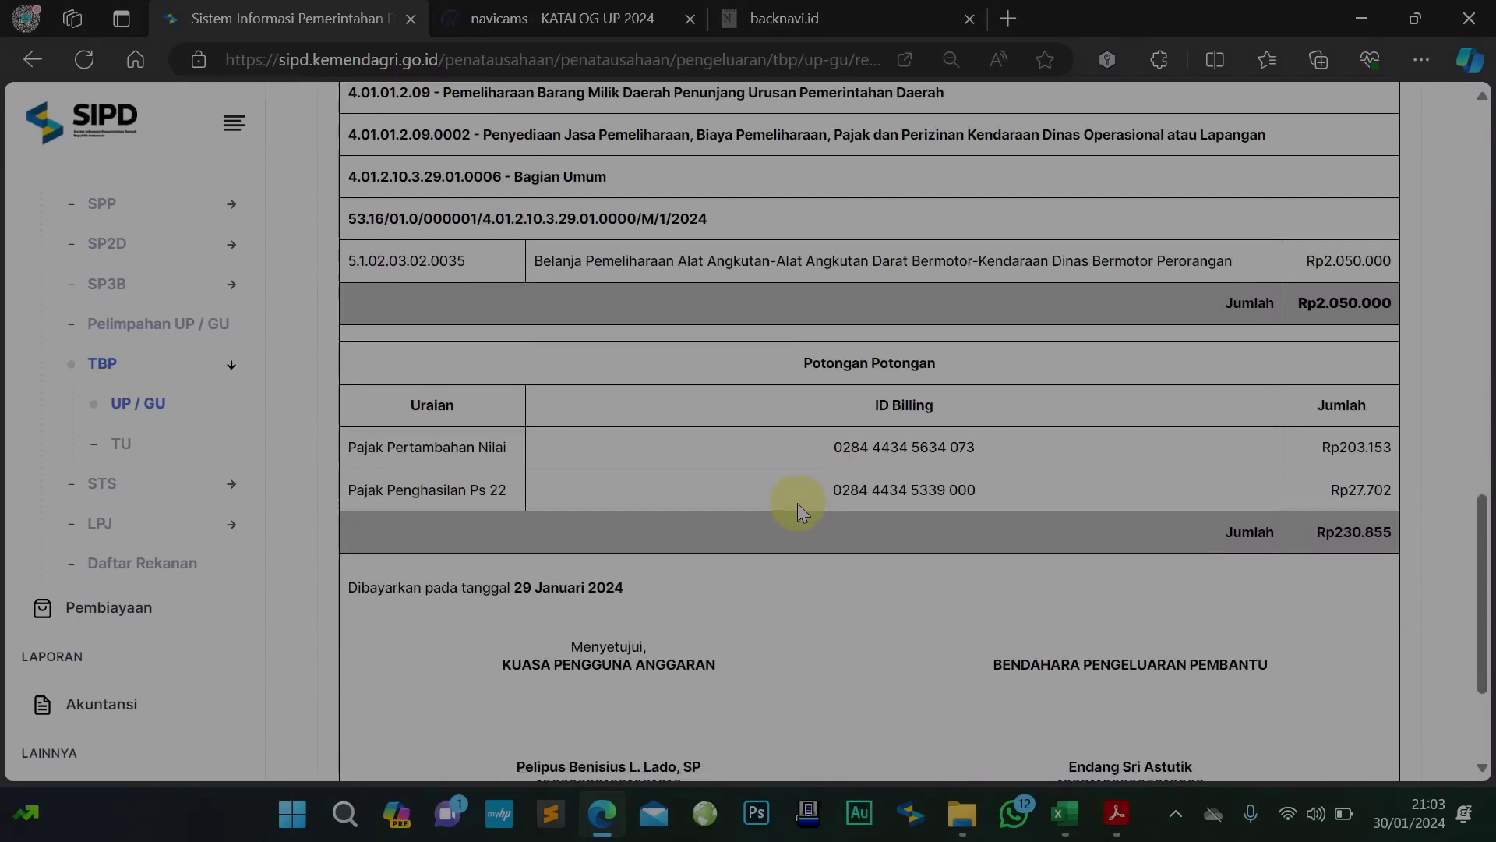